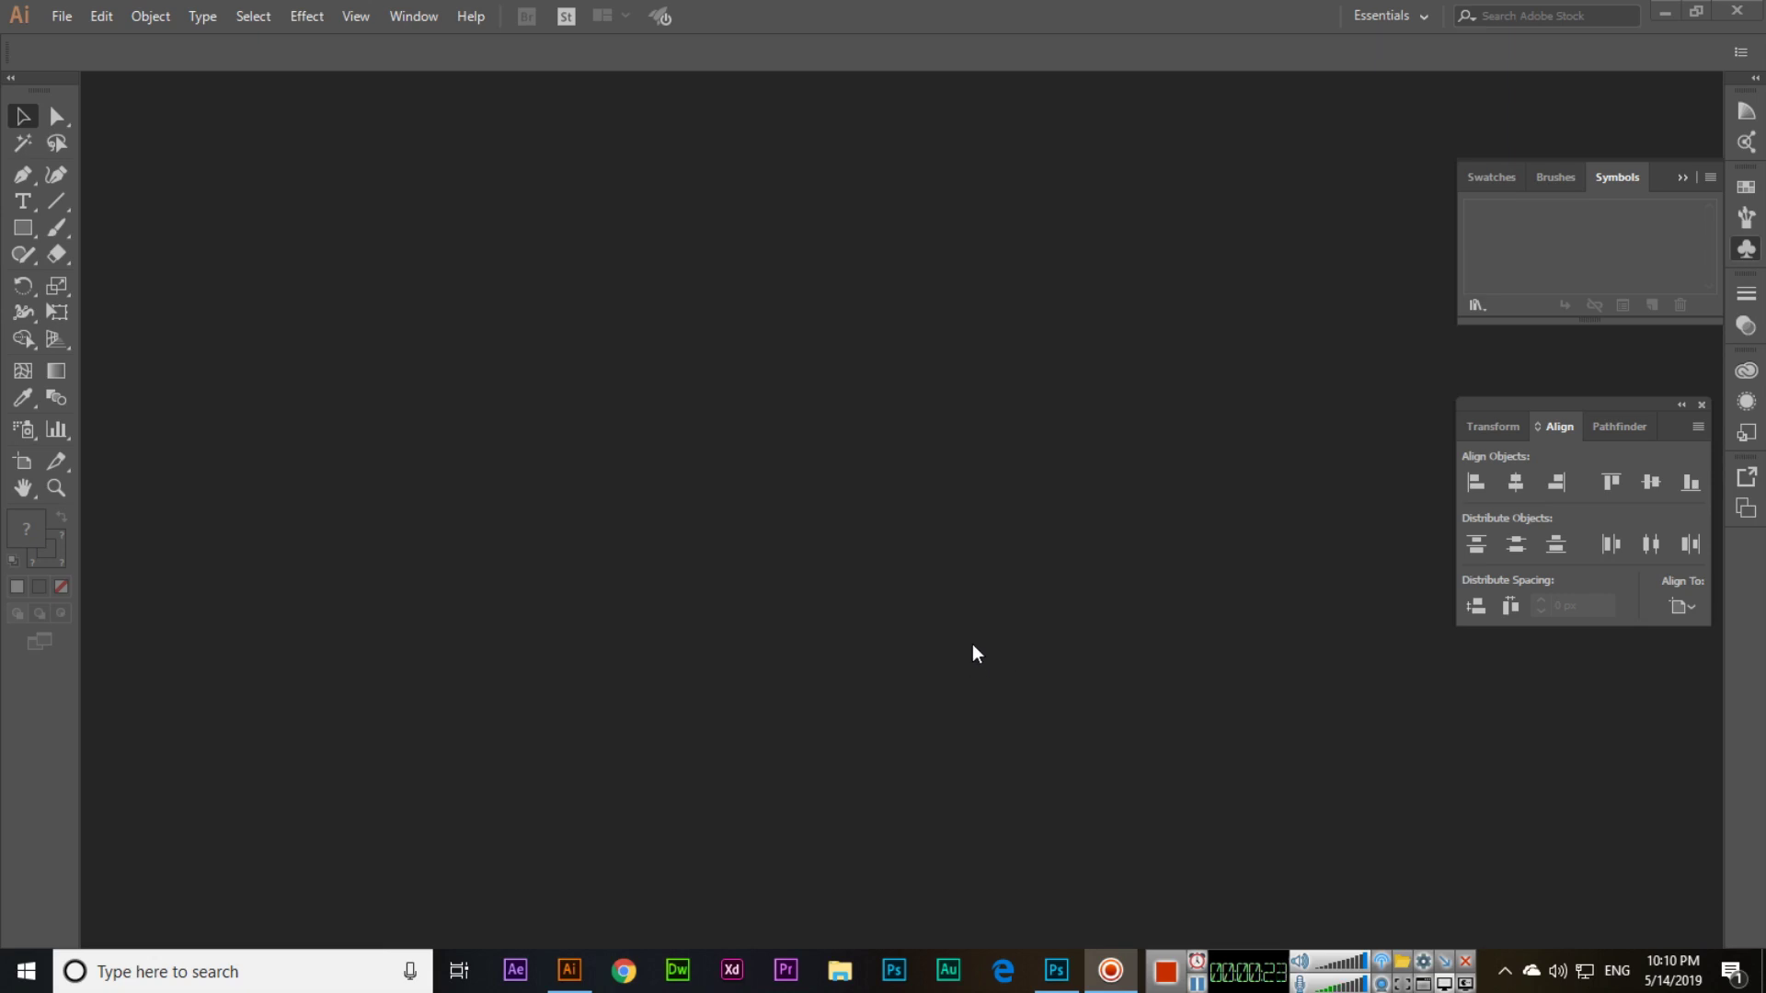
- Start a new document and set its measurement units to inches
left_click(58, 18)
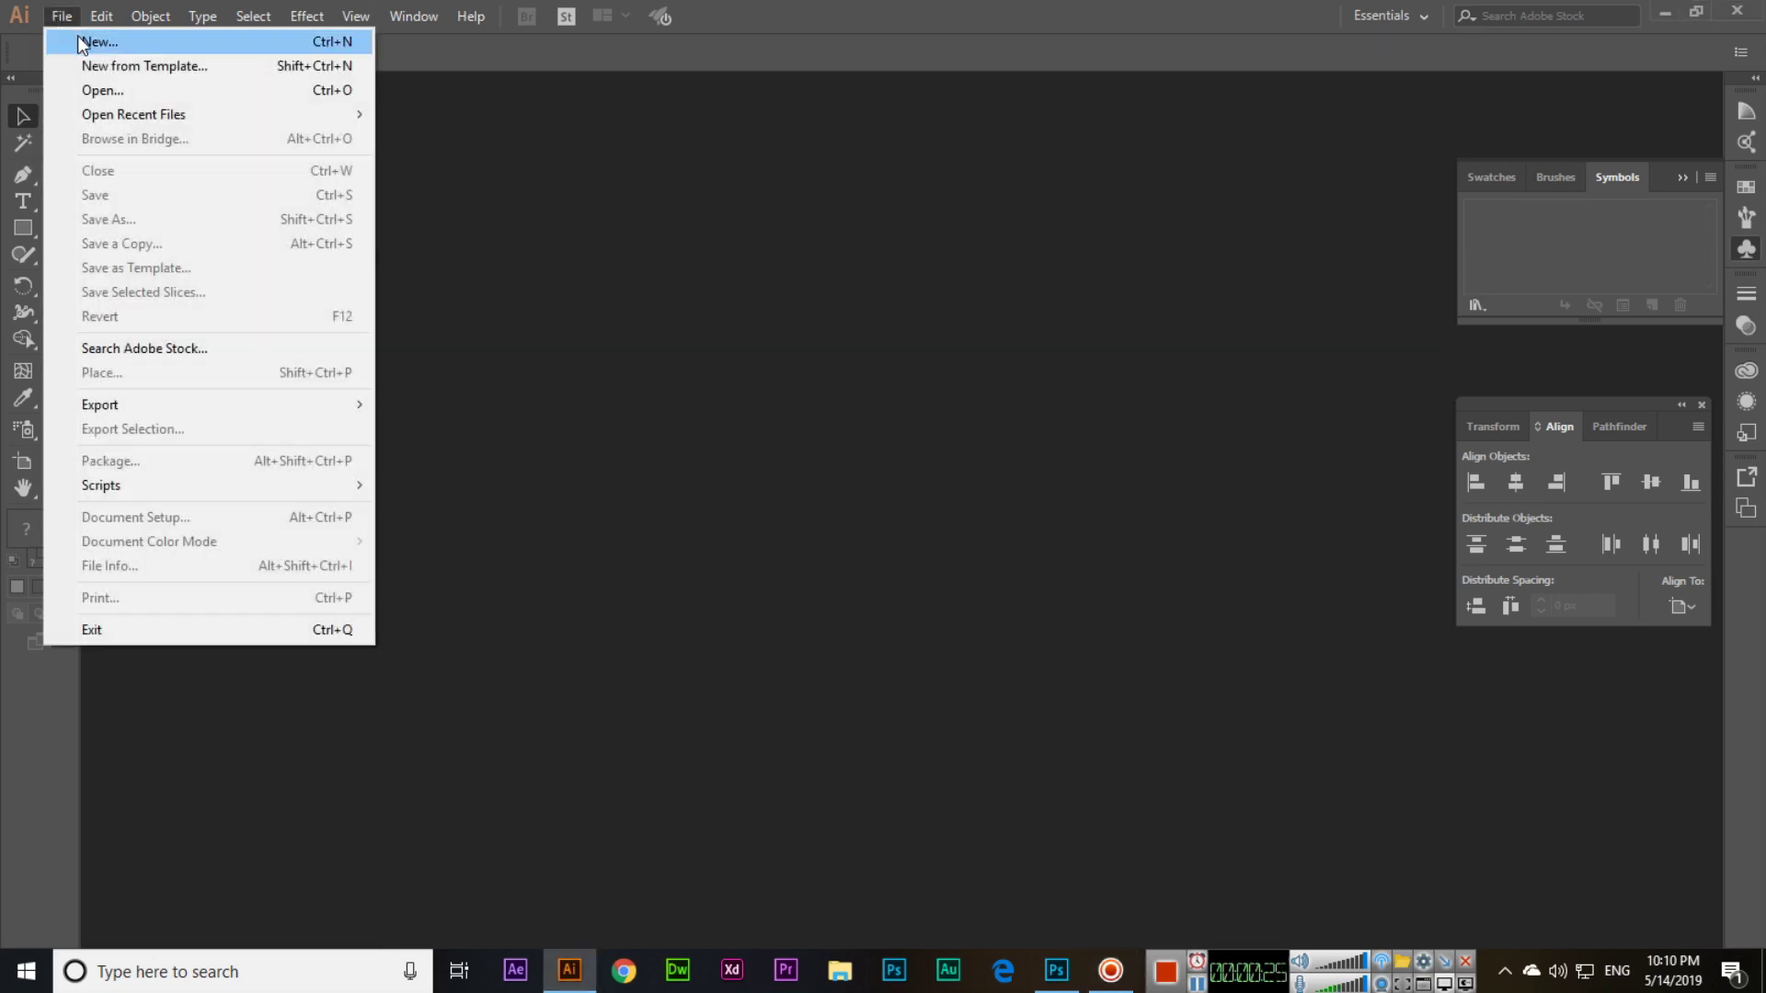
left_click(81, 41)
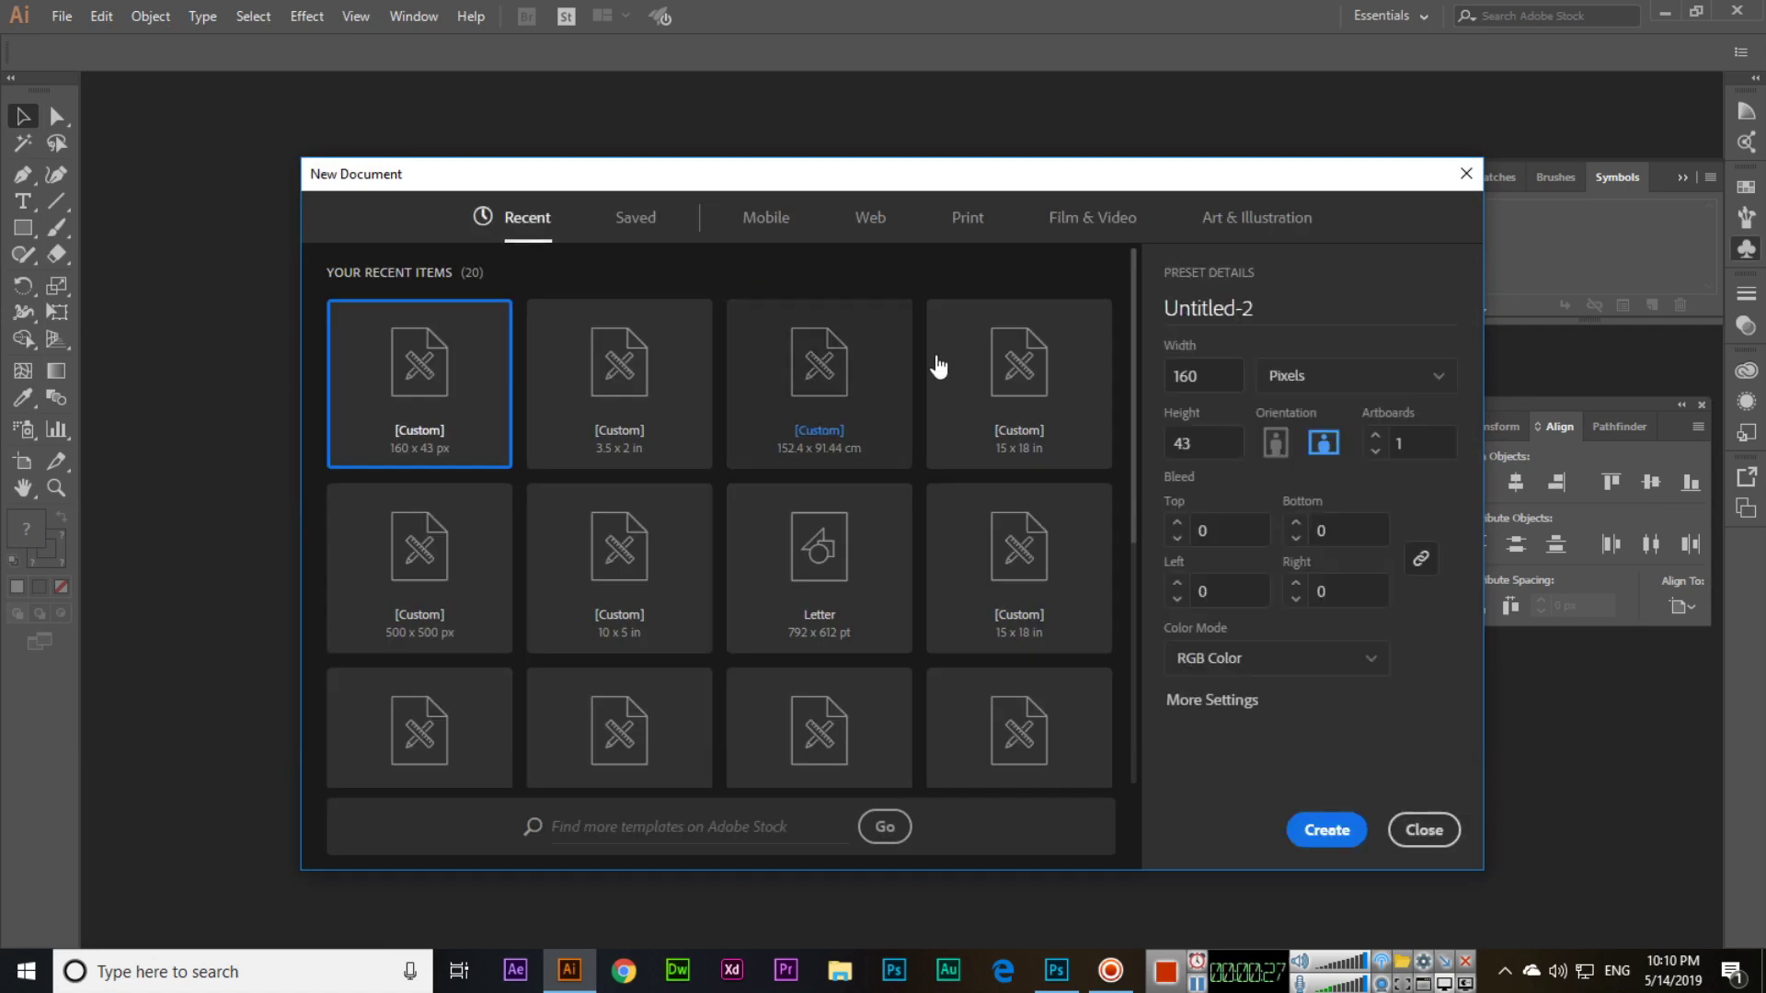
left_click(1286, 377)
left_click(1313, 494)
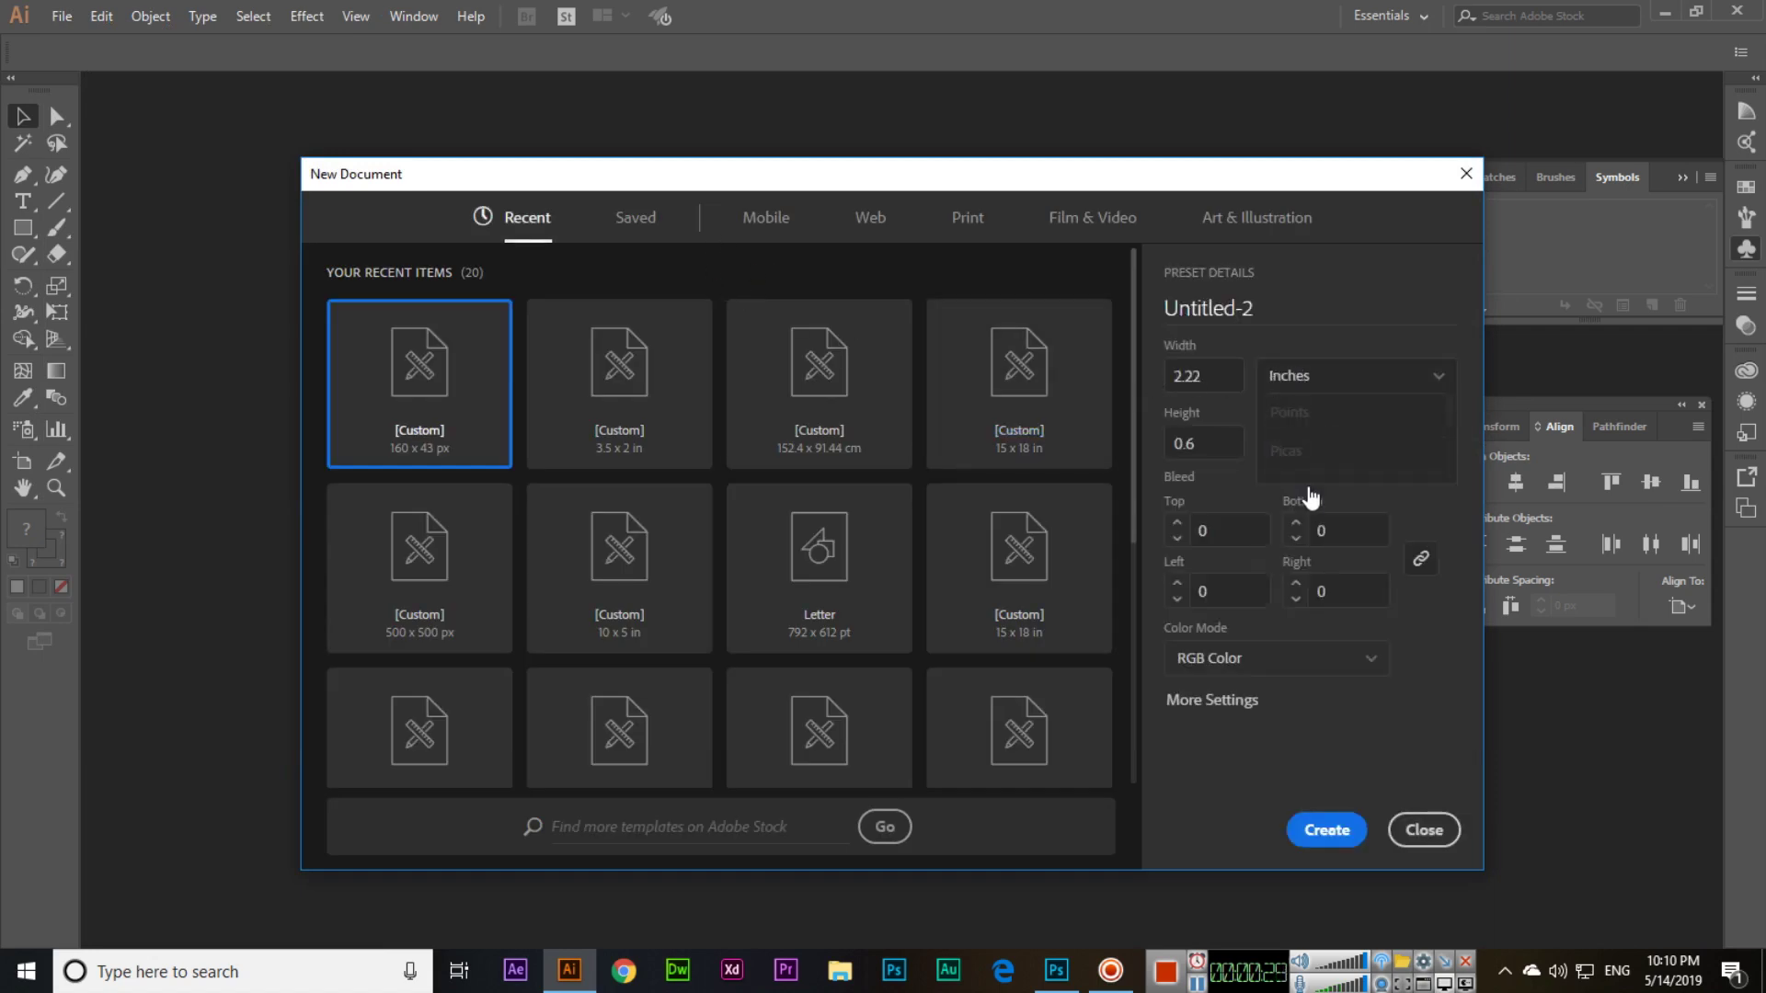
- Set the document to 15 inches wide by 18 inches high and create it
left_click(1222, 380)
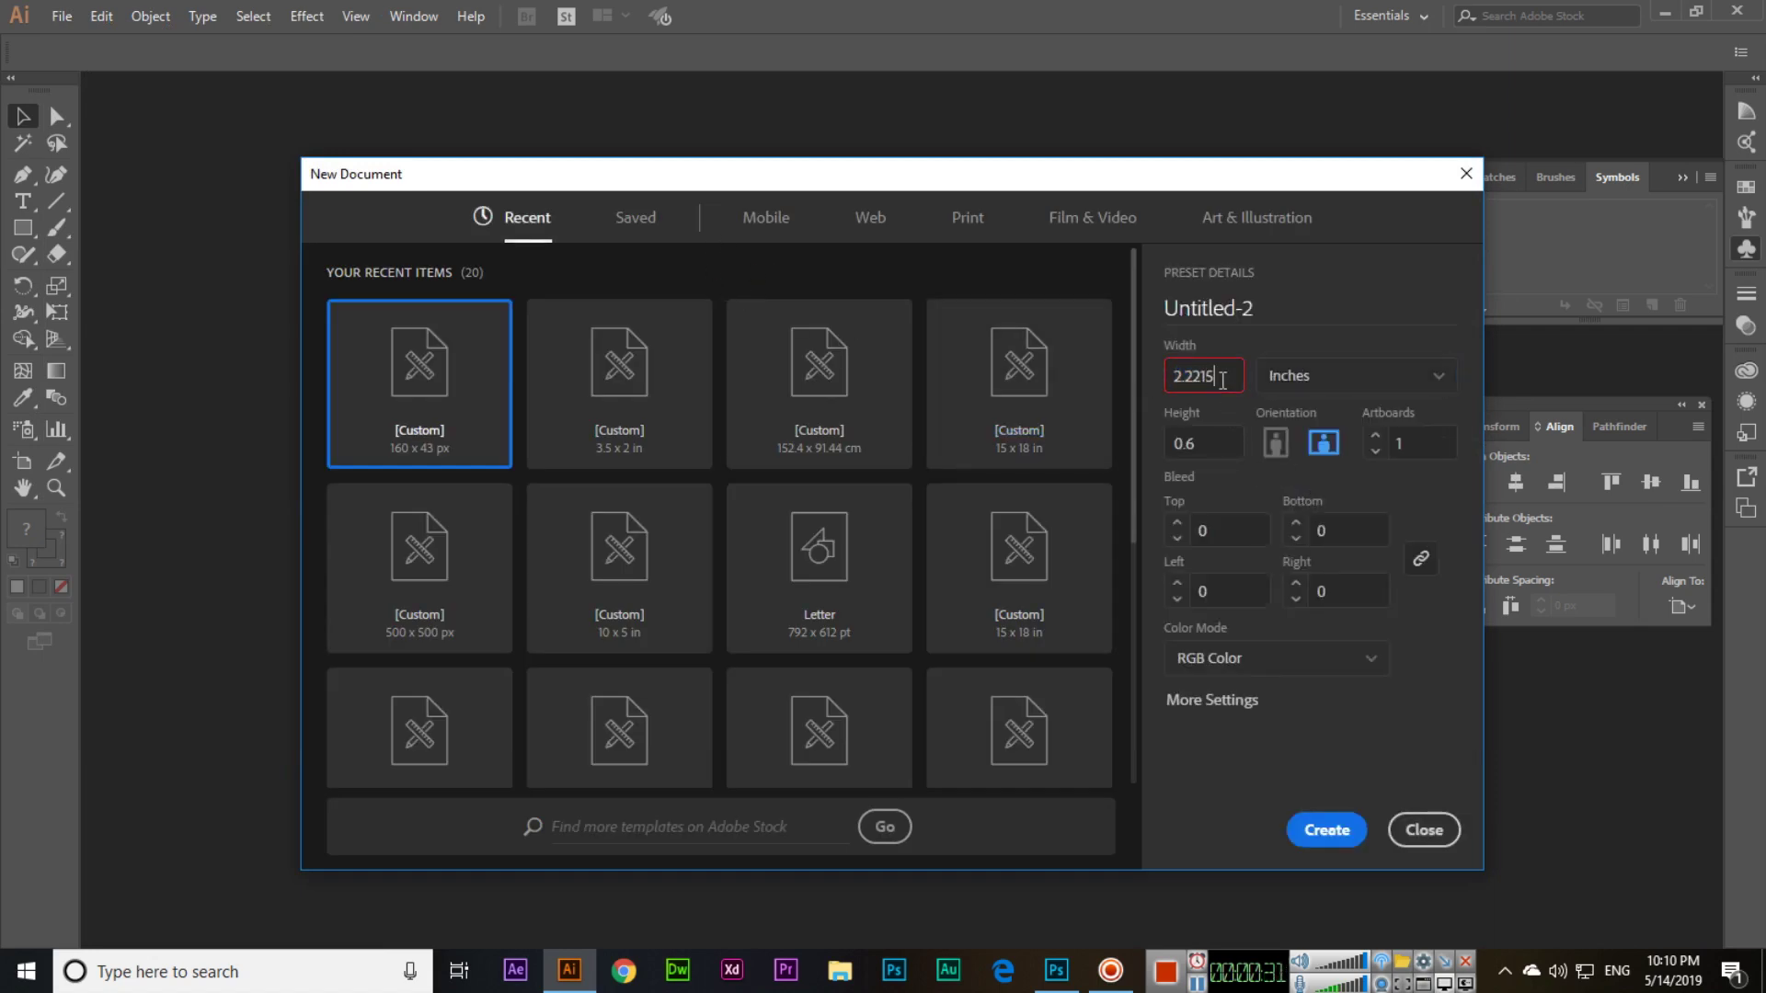
key("Tab")
type("0.618")
left_click(1222, 380)
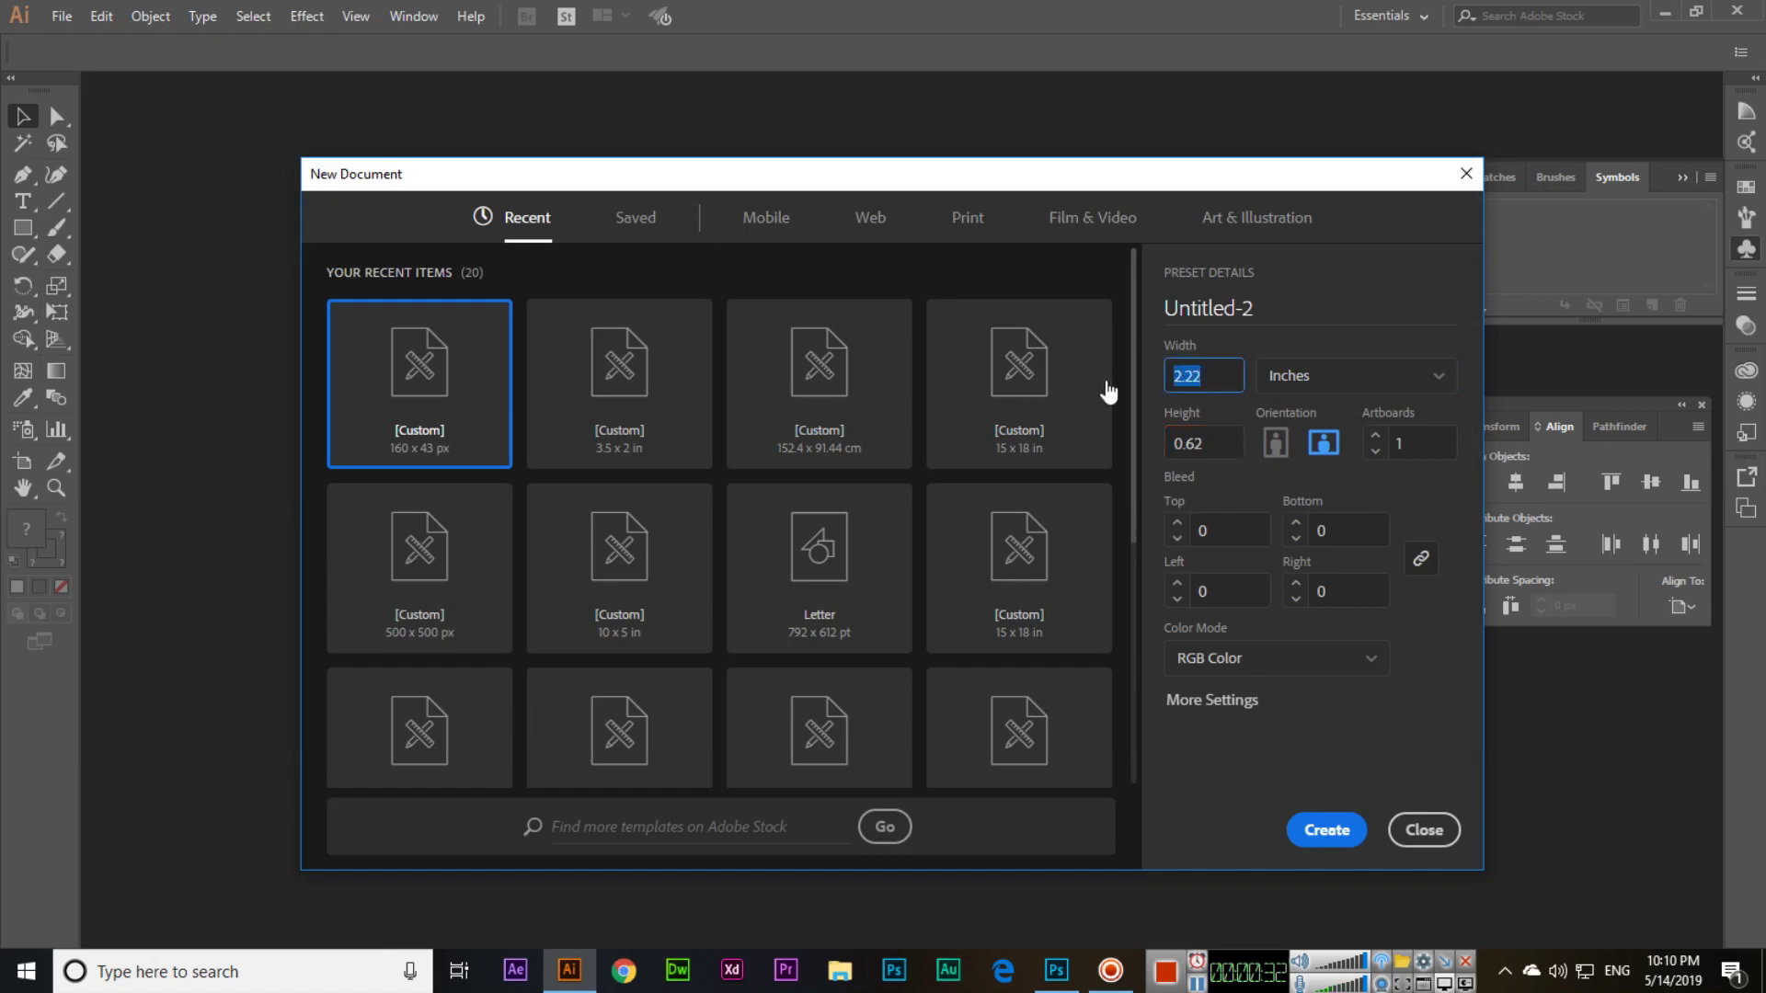
left_click(1224, 377)
key("BackSpace")
left_click(1212, 445)
key("BackSpace")
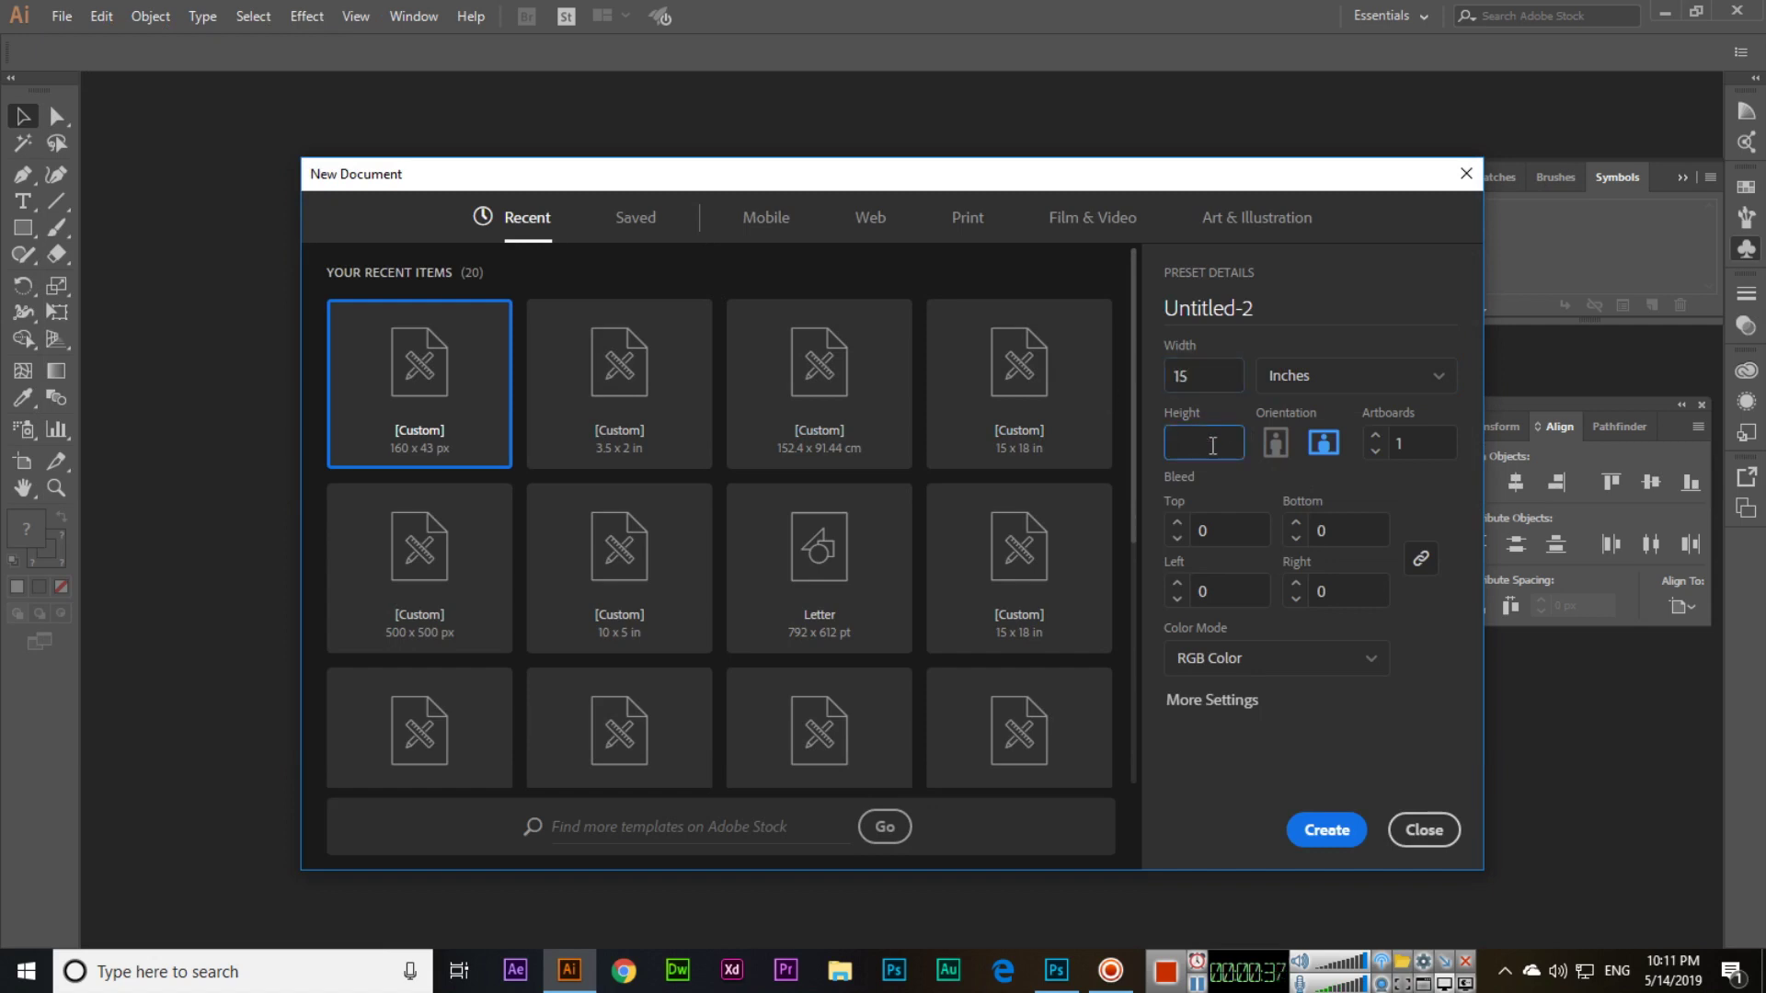
type("18")
key("Tab")
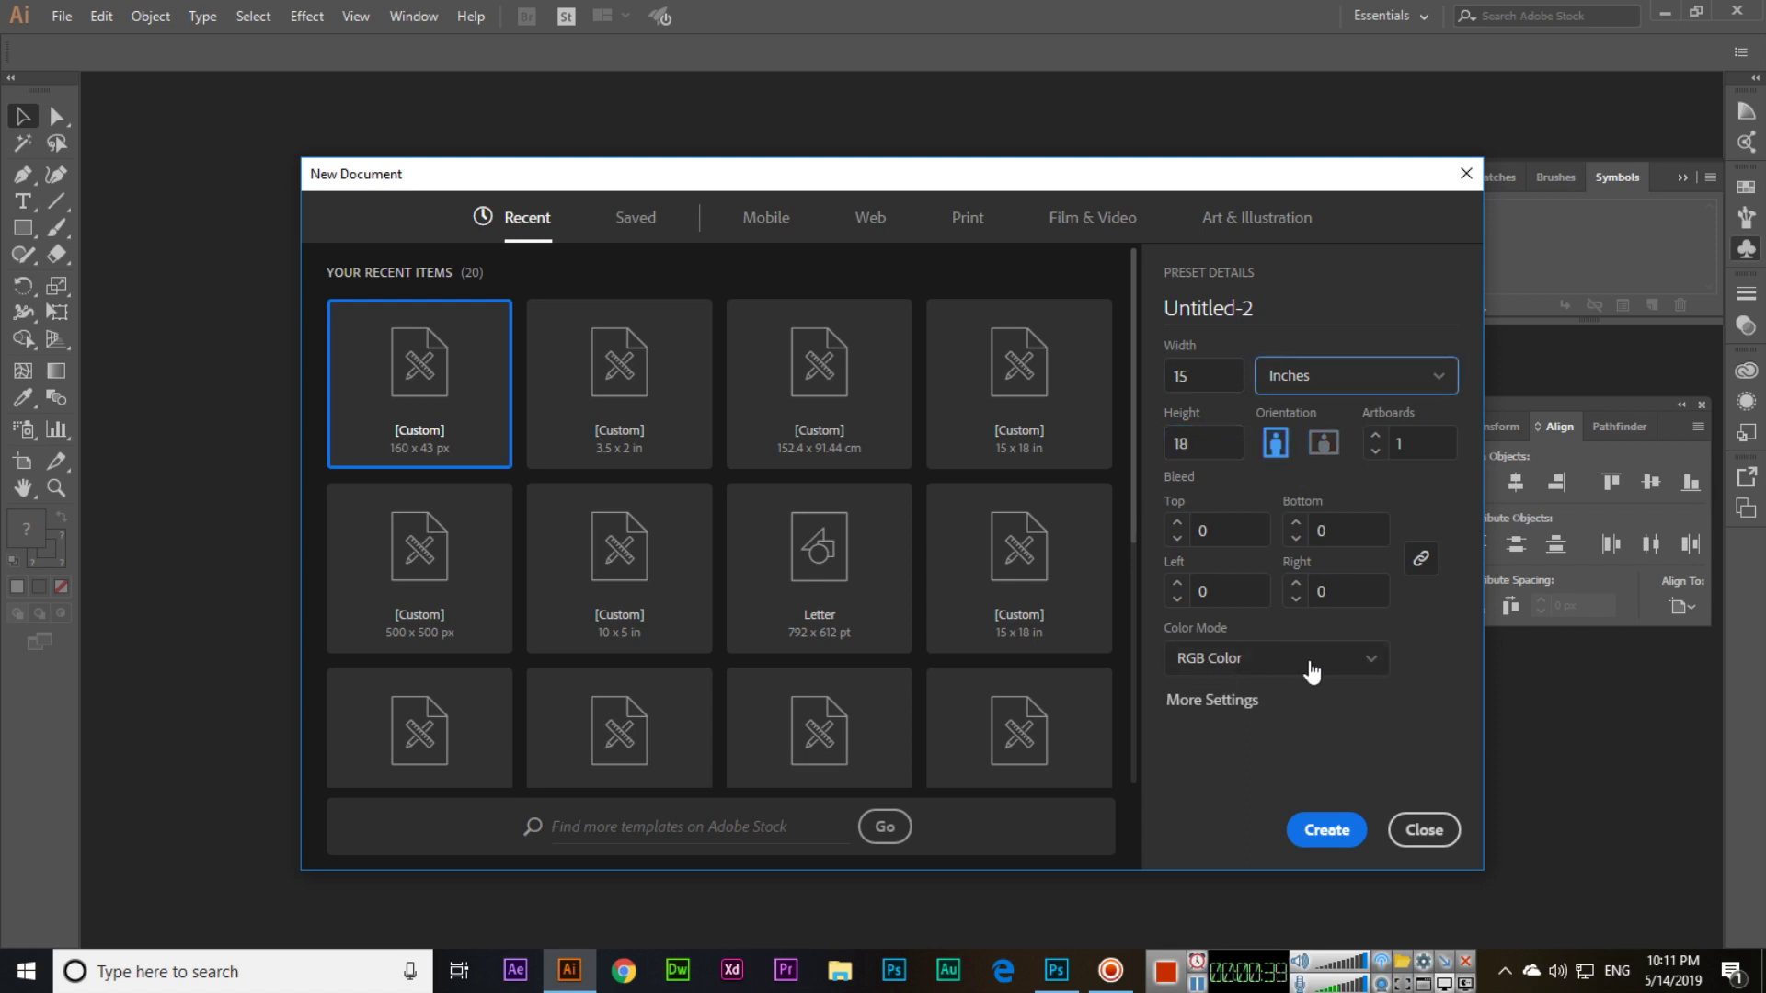
left_click(1327, 831)
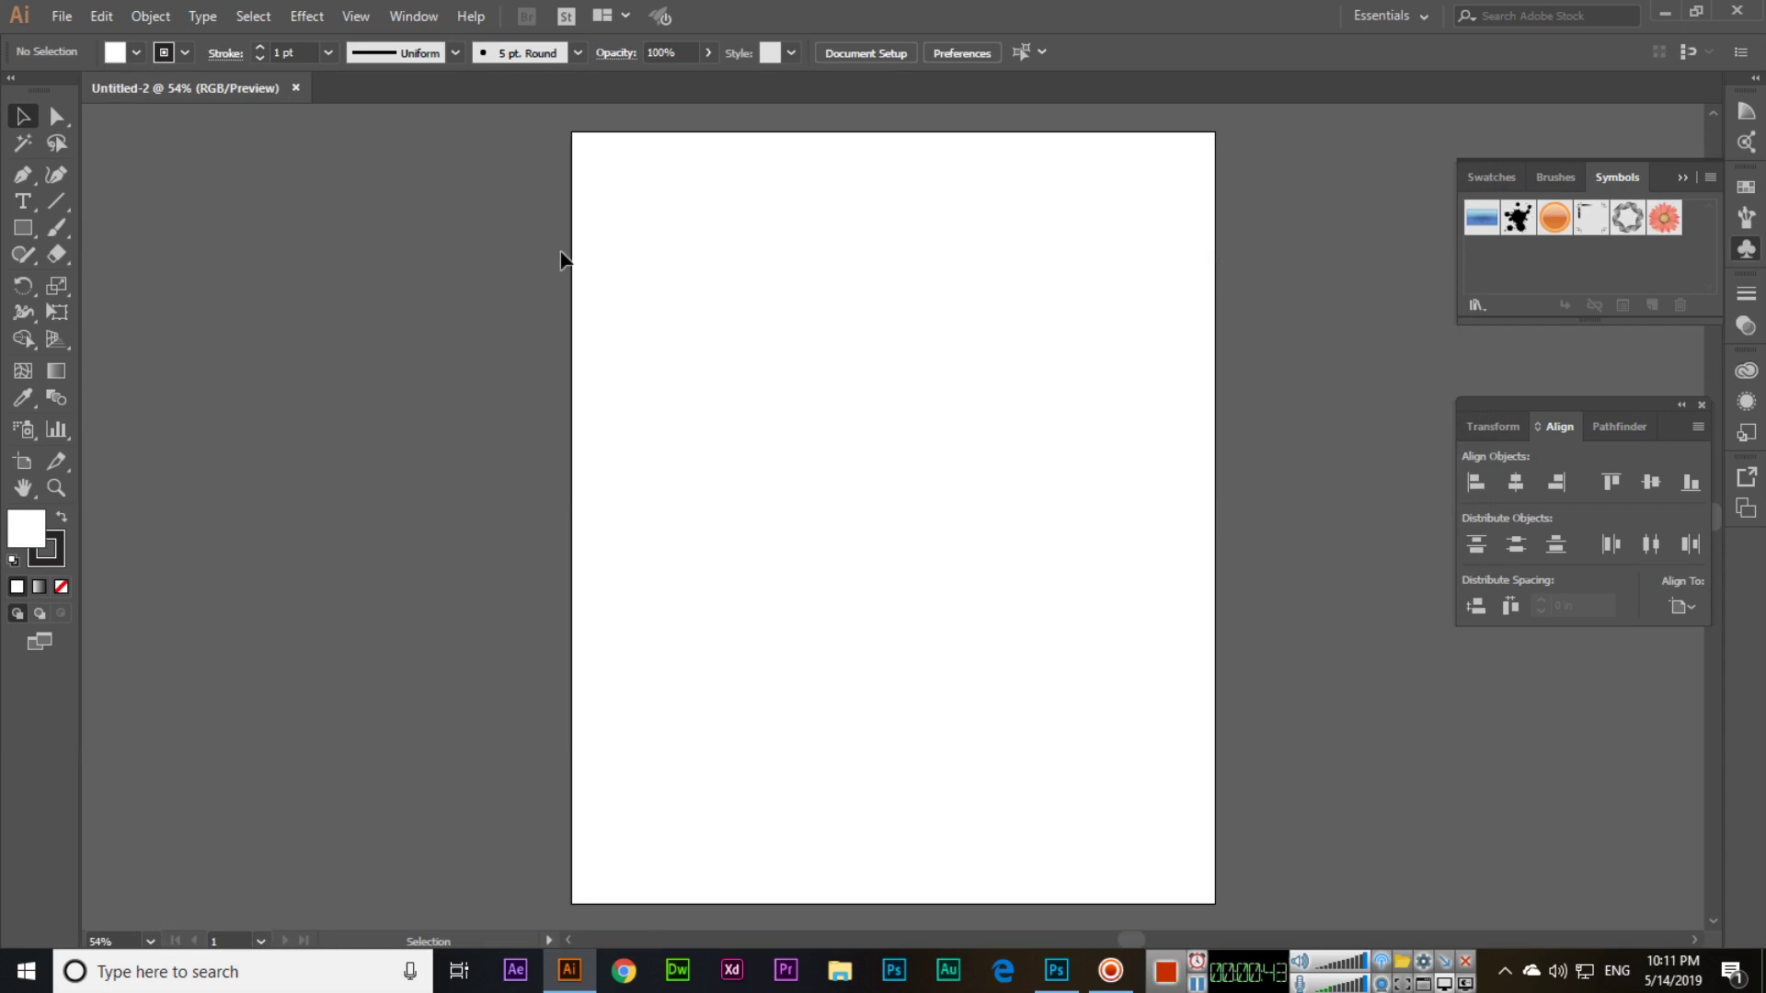
- Clear the floating Symbols and Align windows from the workspace, and bring the Symbols collection back into view
left_click_drag(993, 374, 840, 370)
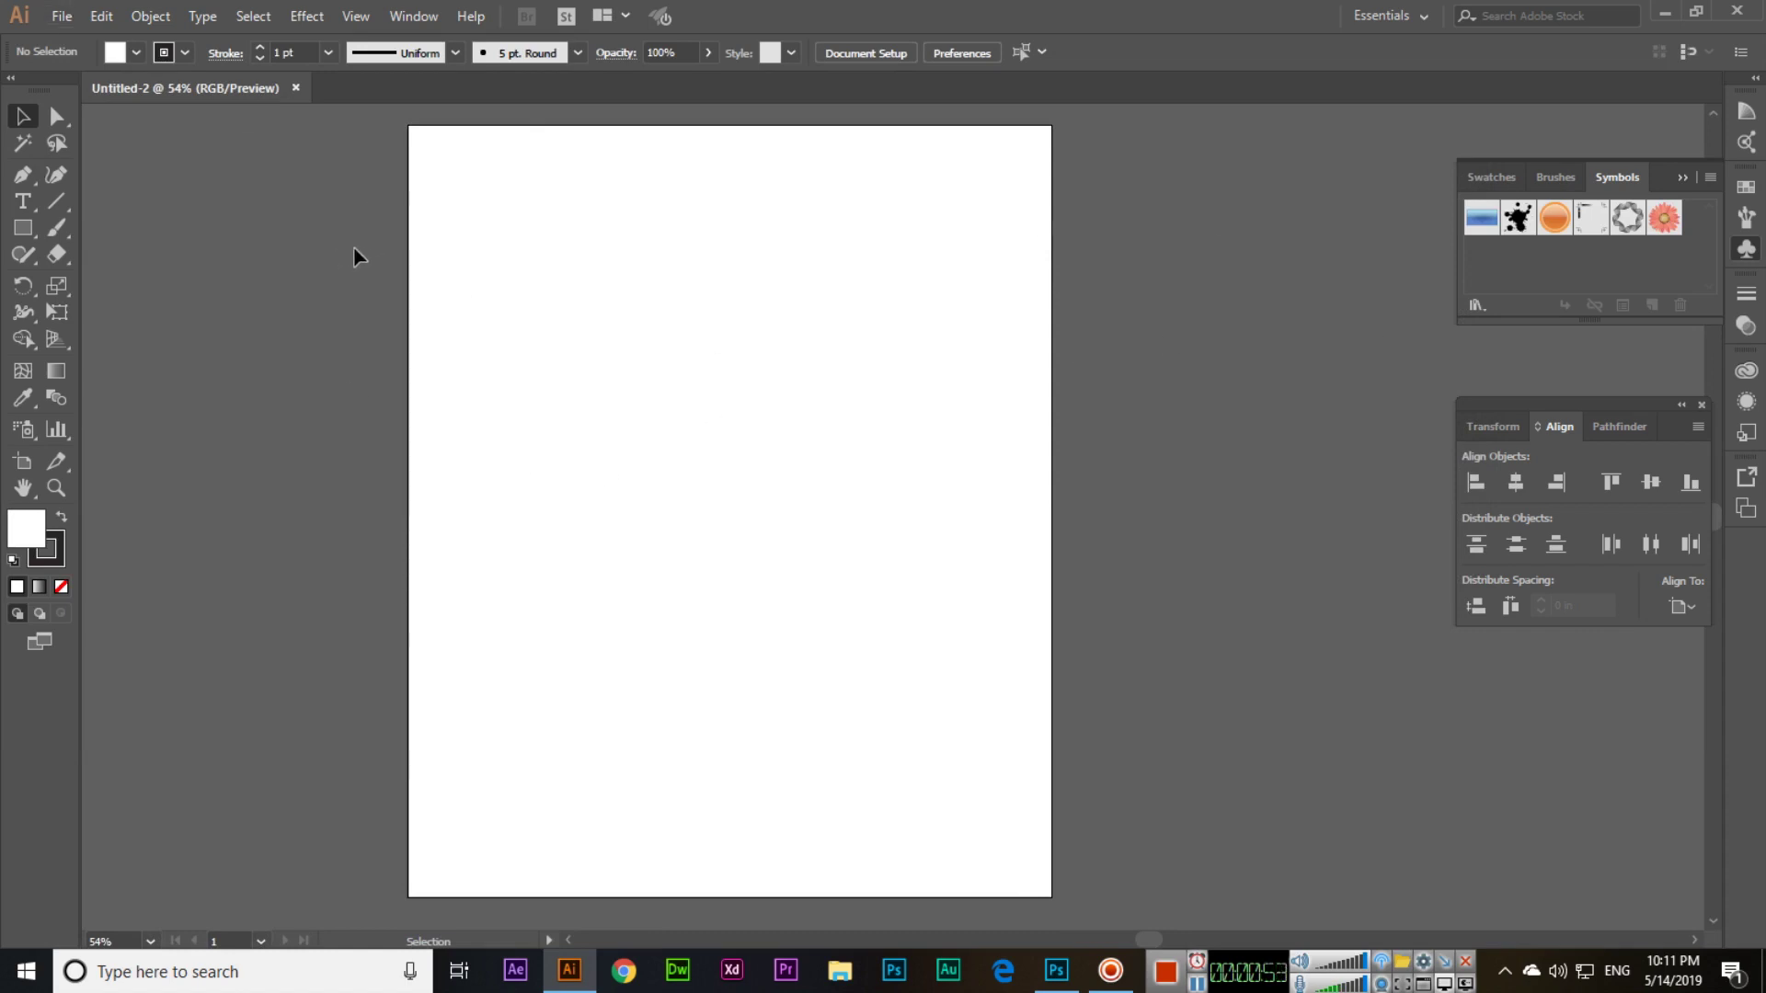
left_click(1687, 179)
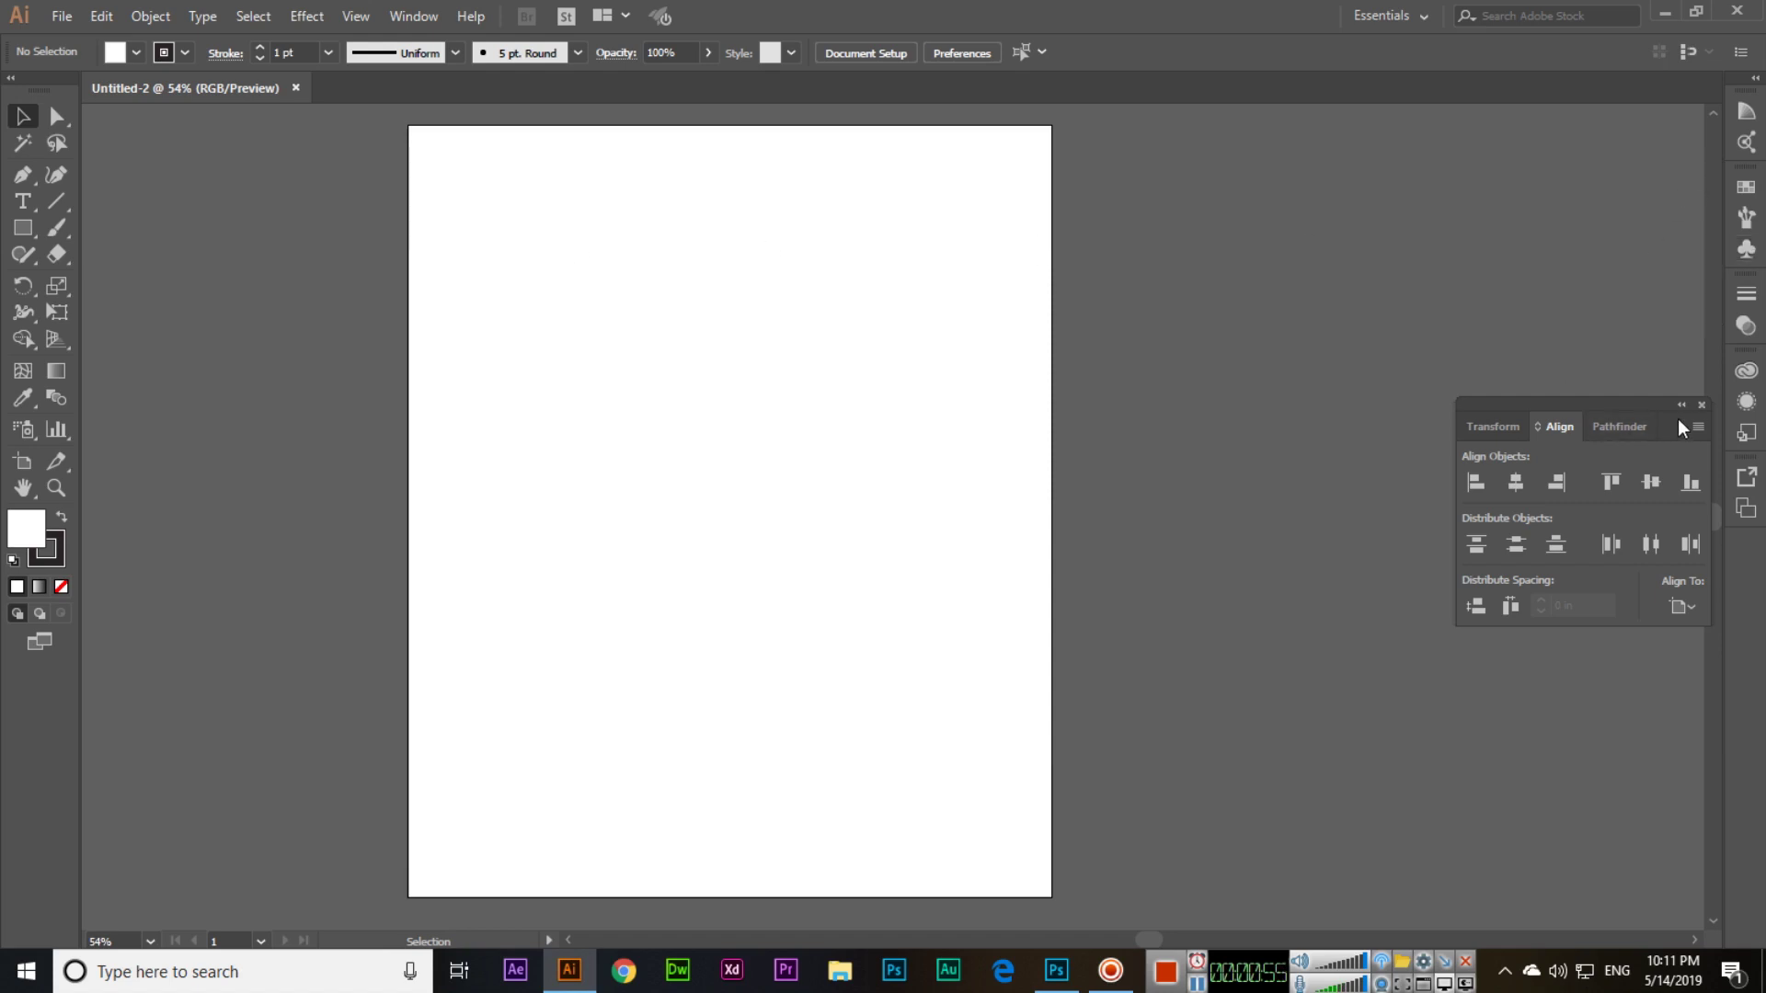
left_click(1702, 406)
left_click(413, 16)
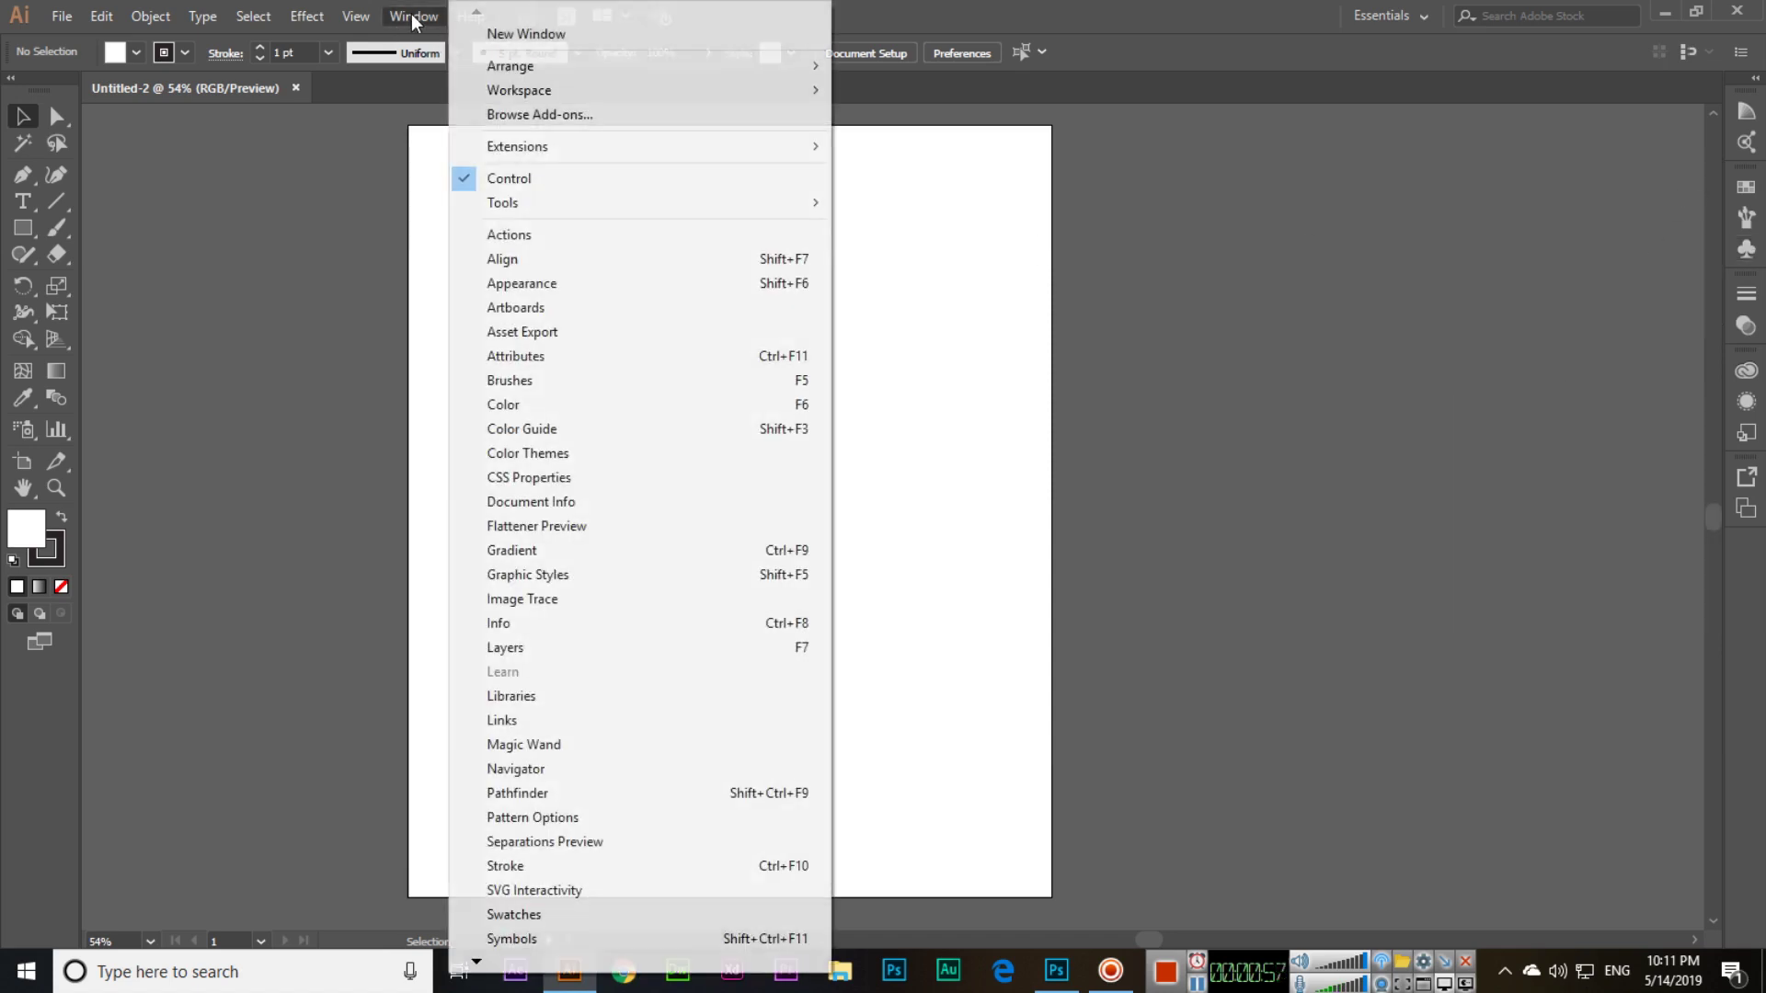
left_click(563, 936)
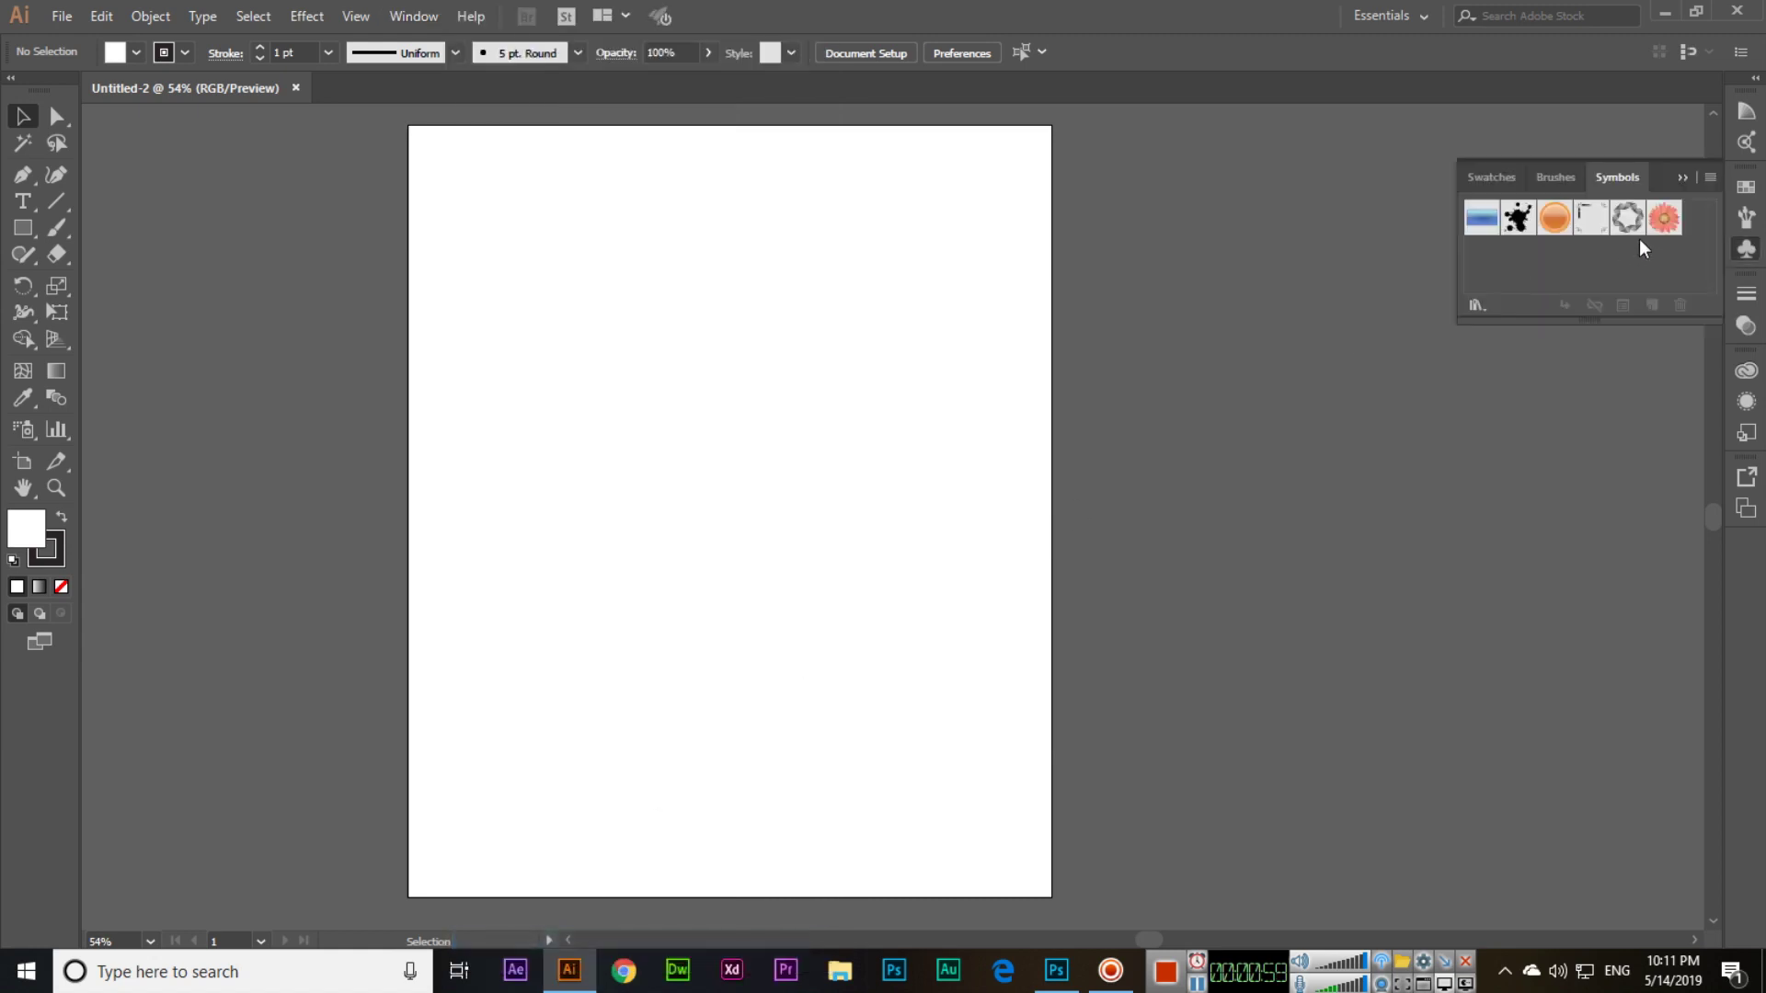
left_click(1710, 178)
mouse_move(1514, 621)
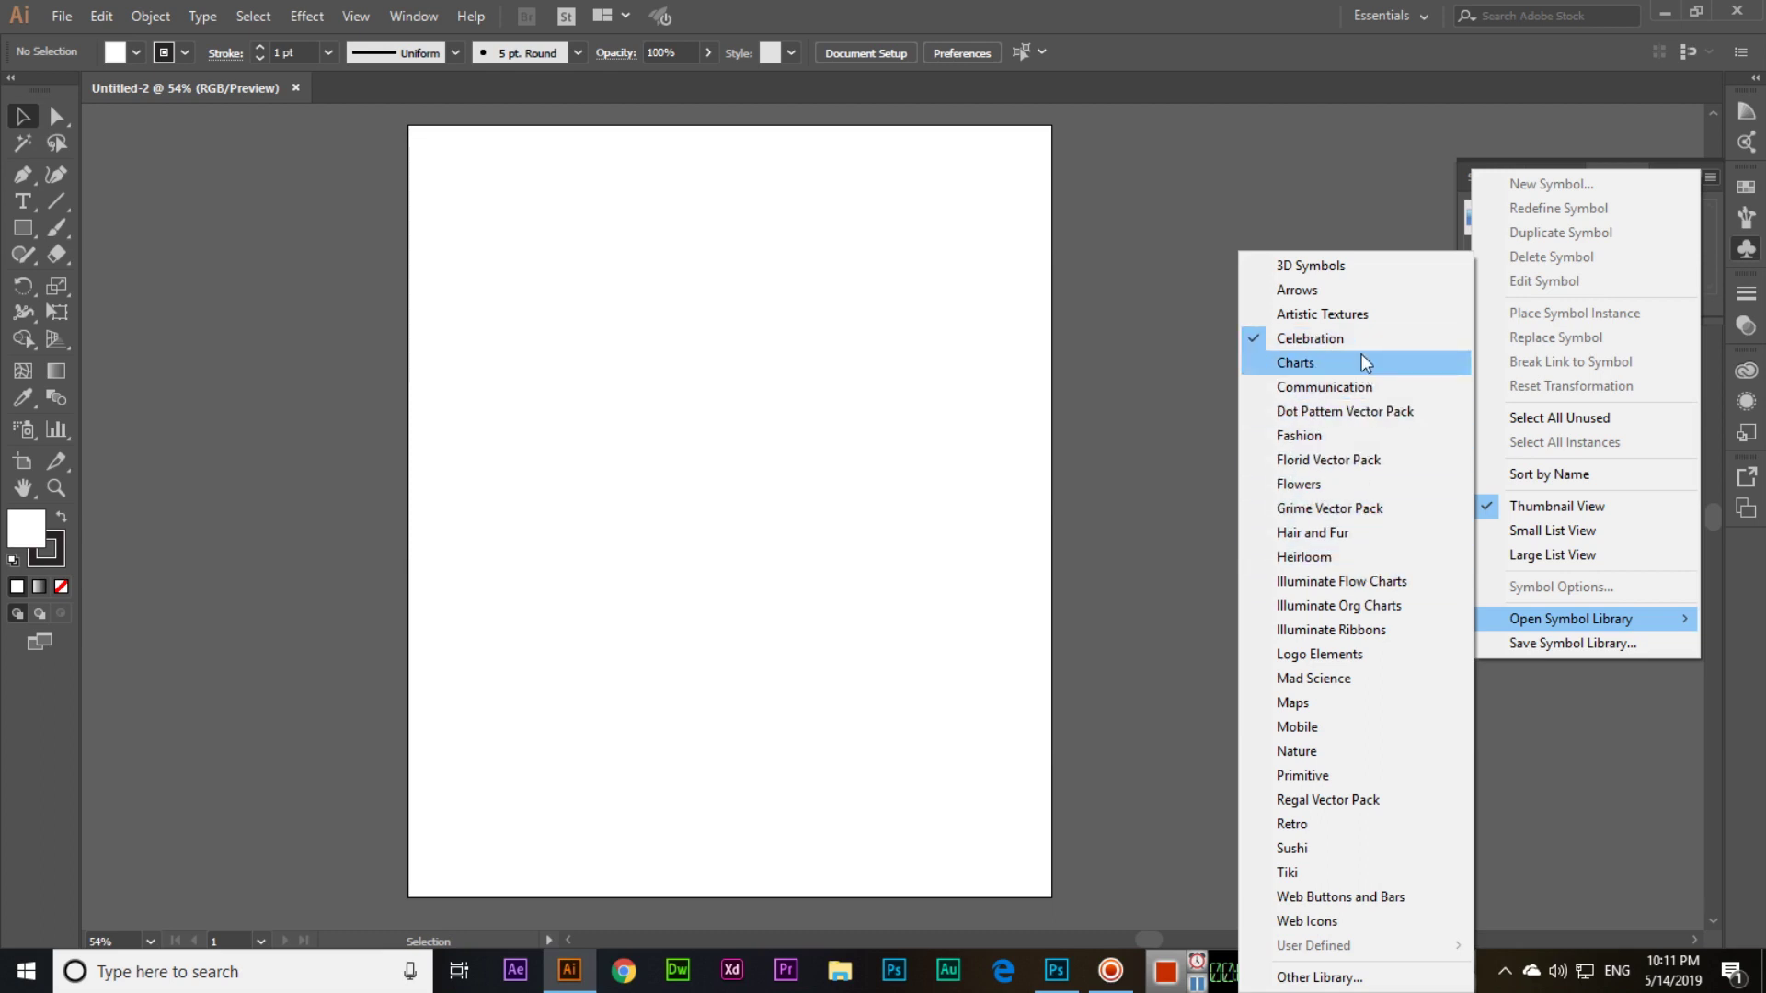
left_click(1345, 411)
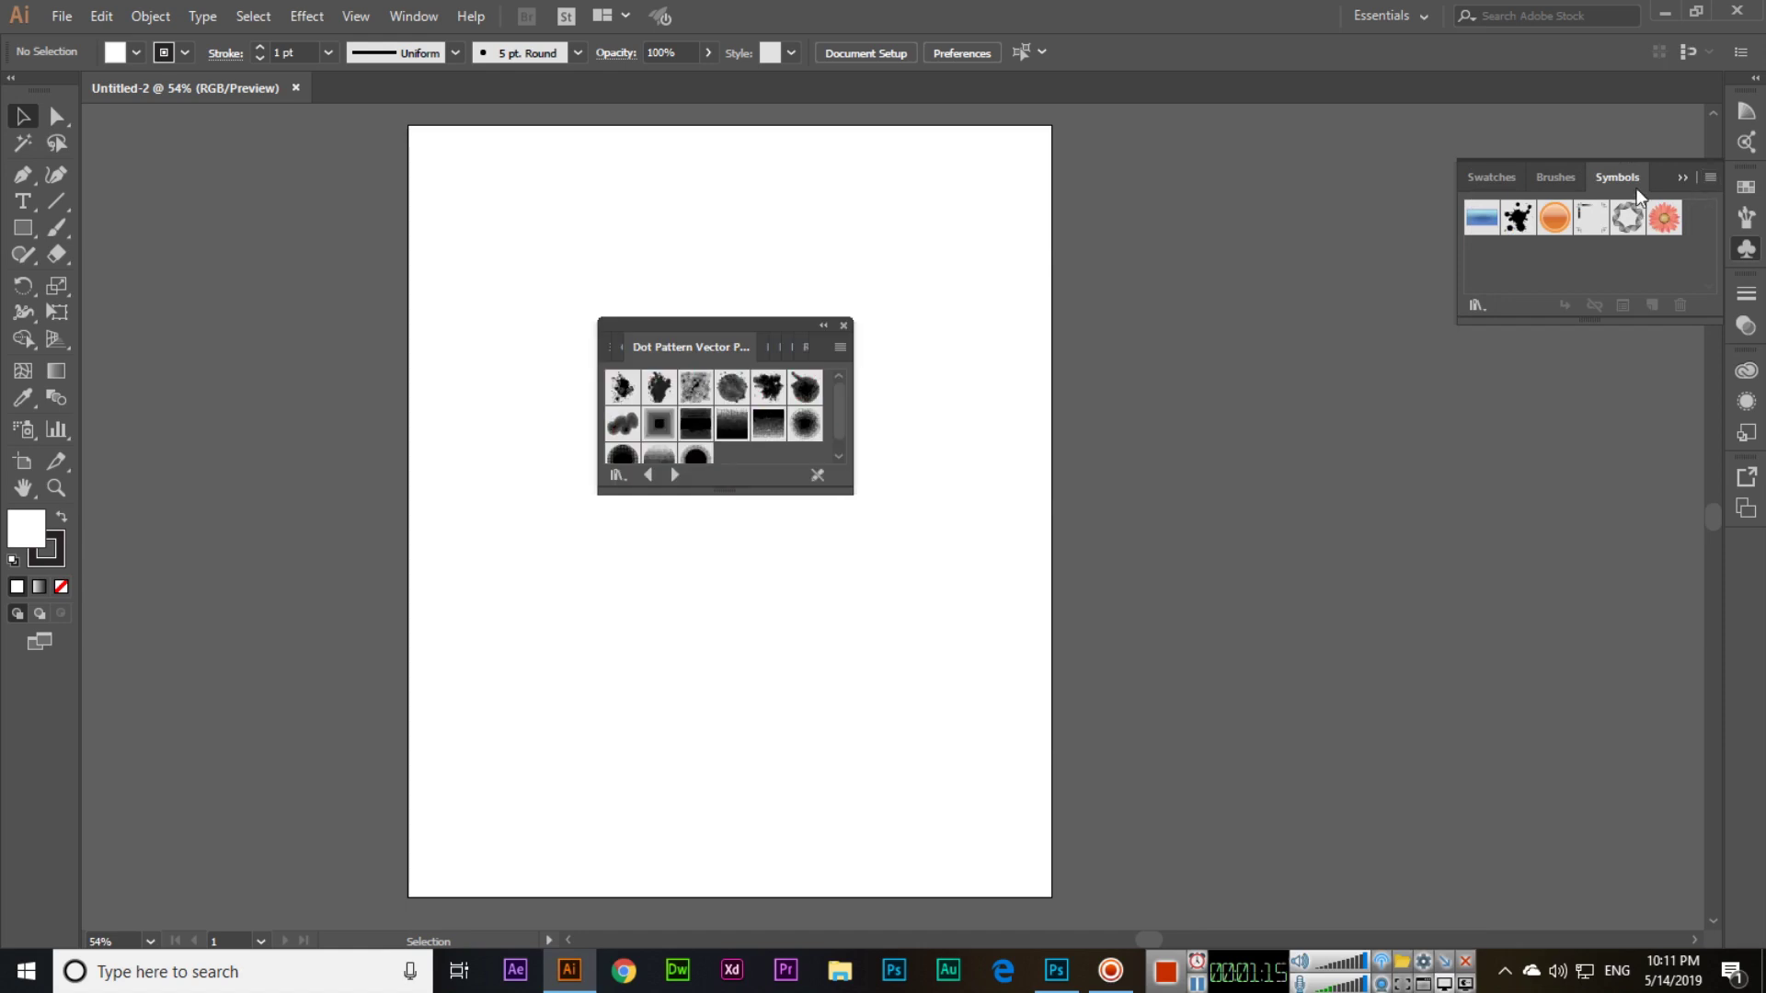
left_click(845, 327)
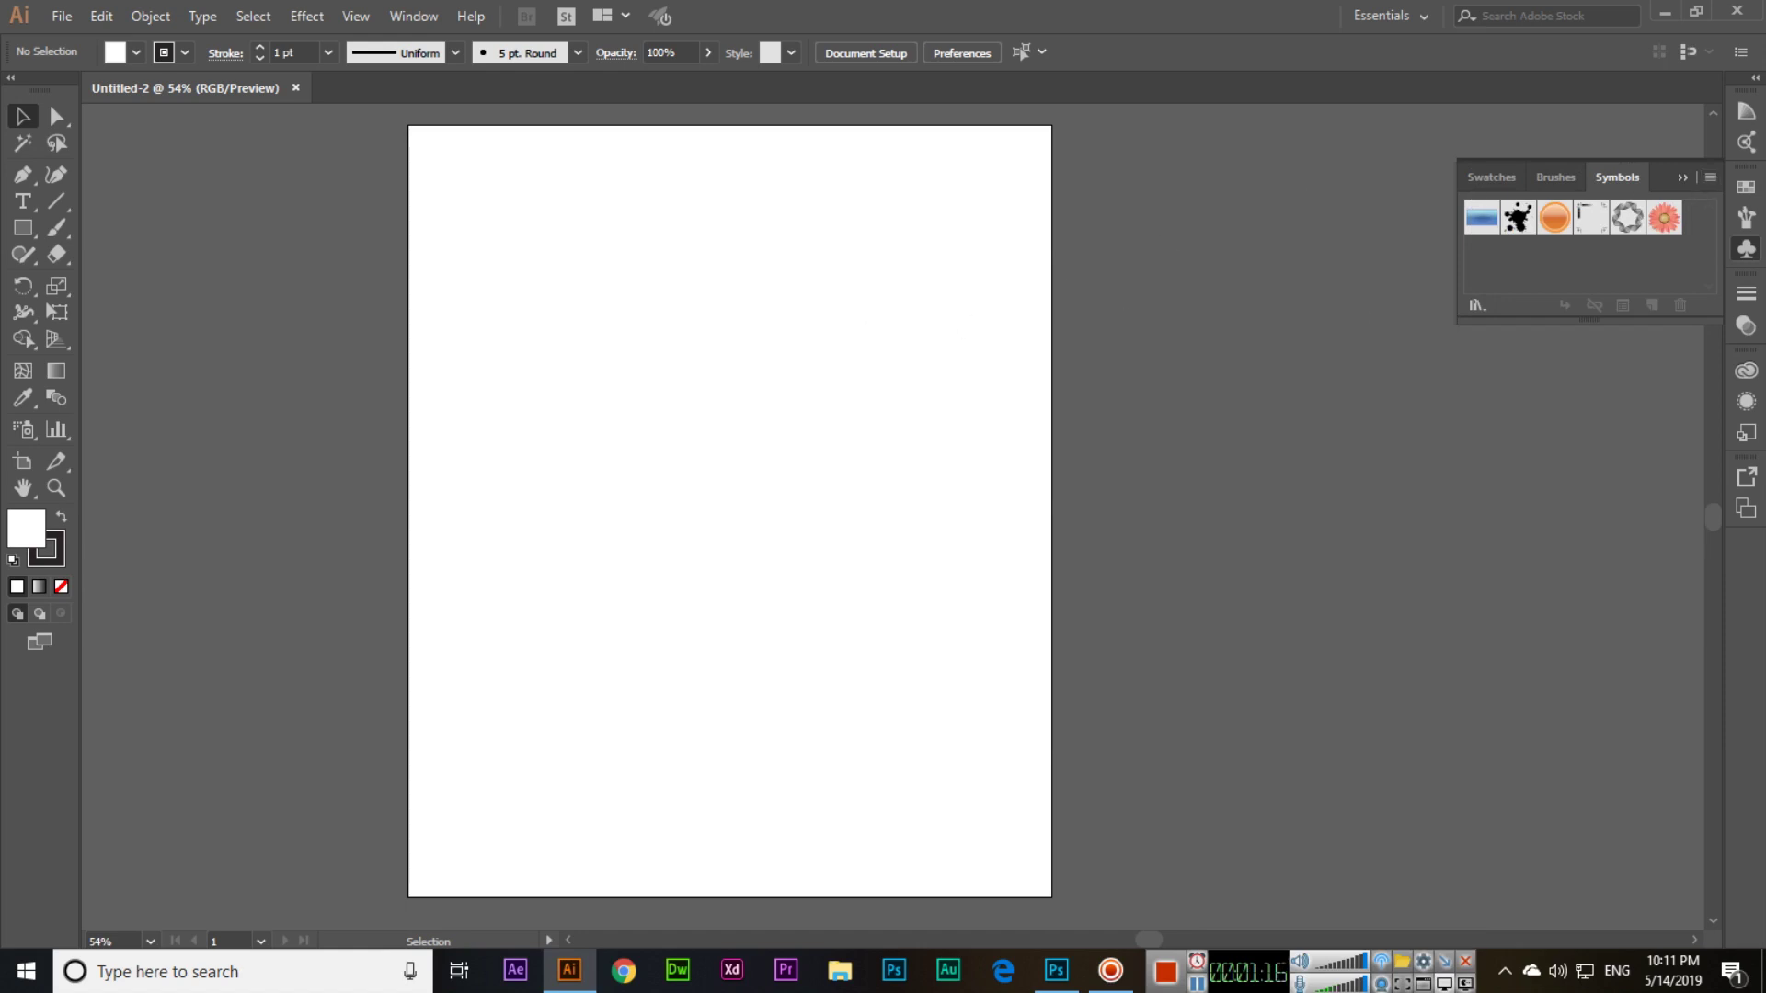
- Open the Celebration symbol library and place its window beside the artboard
left_click(1711, 177)
mouse_move(1619, 630)
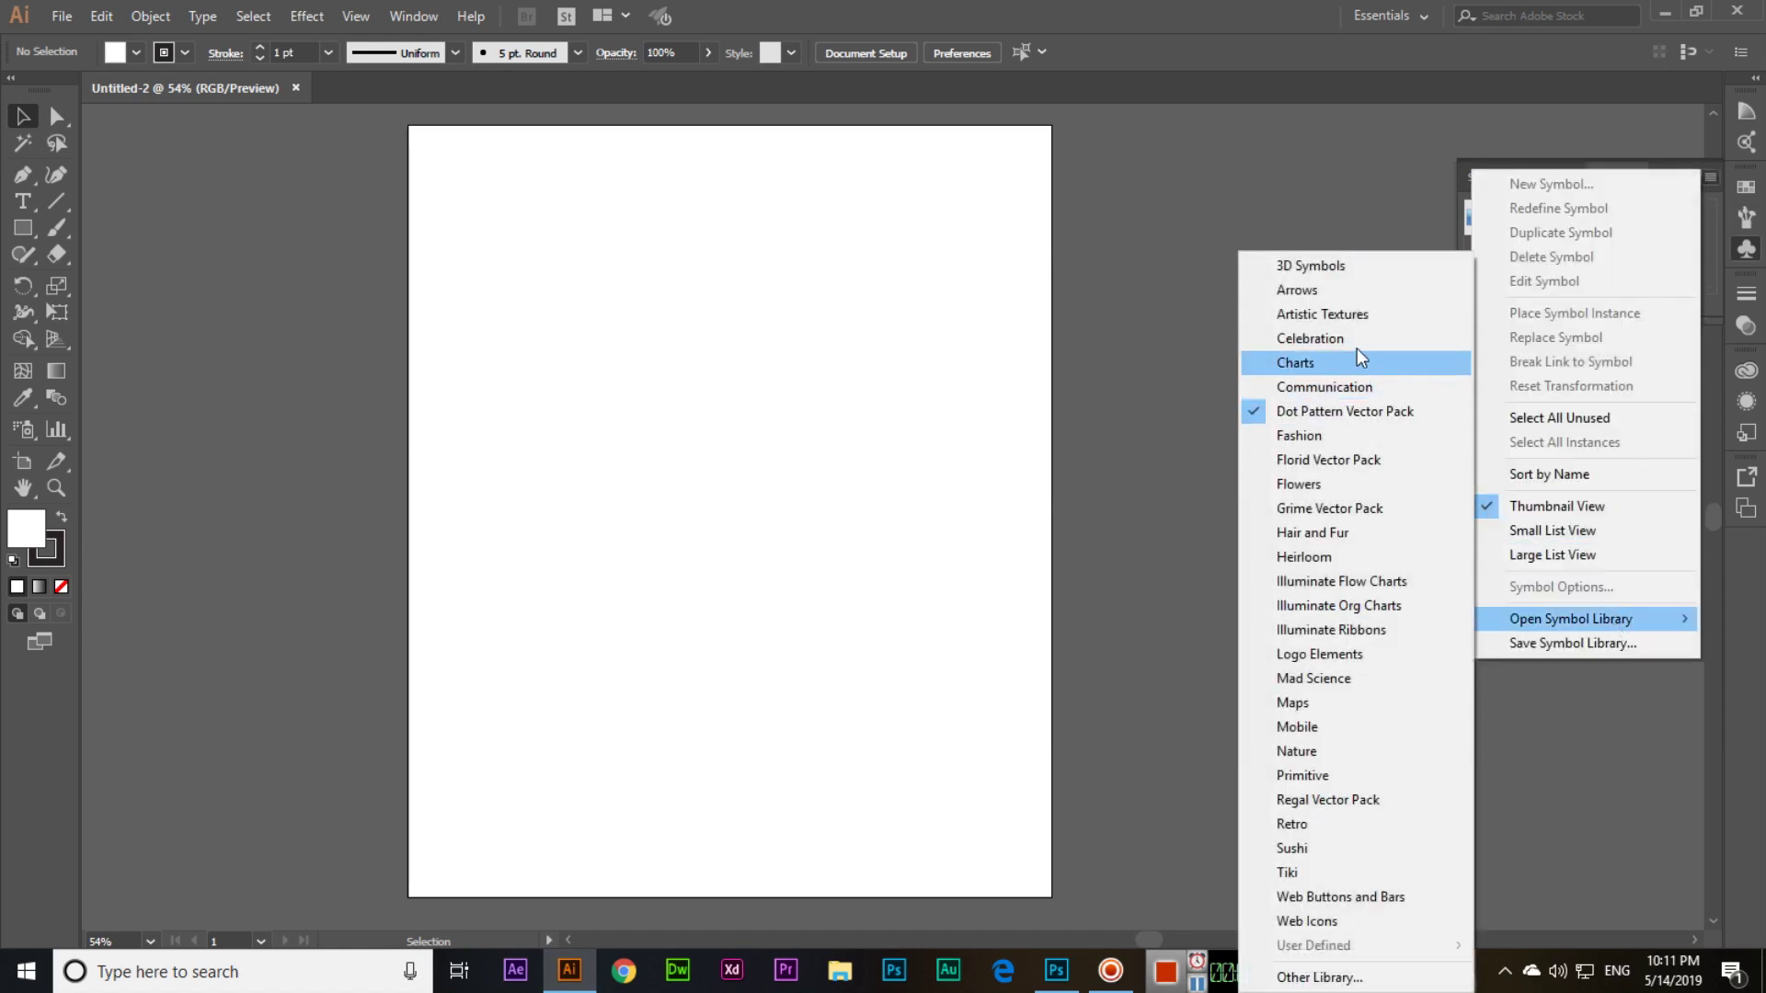
left_click(1345, 339)
left_click_drag(786, 326, 1347, 326)
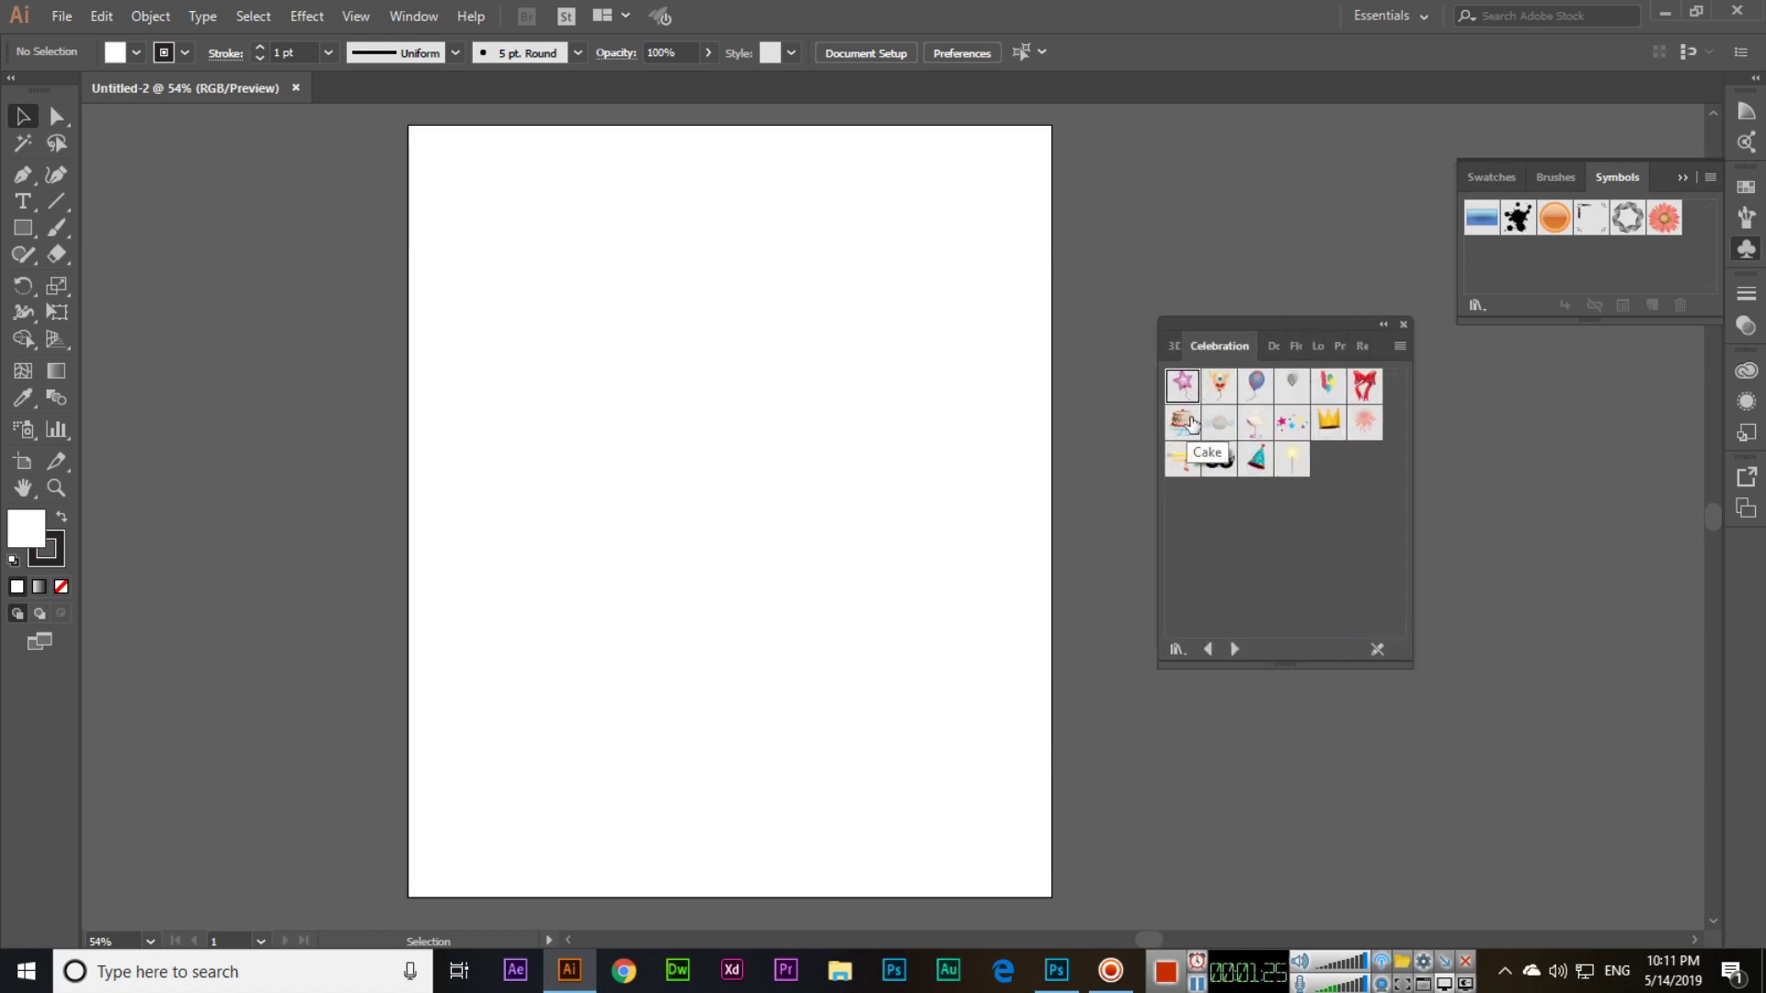
- Place the Cake symbol on the artboard, enlarge it and position it near the top centre of the page
left_click_drag(1187, 426, 822, 566)
left_click_drag(636, 345, 762, 283)
left_click_drag(948, 139, 875, 201)
left_click_drag(808, 315, 816, 243)
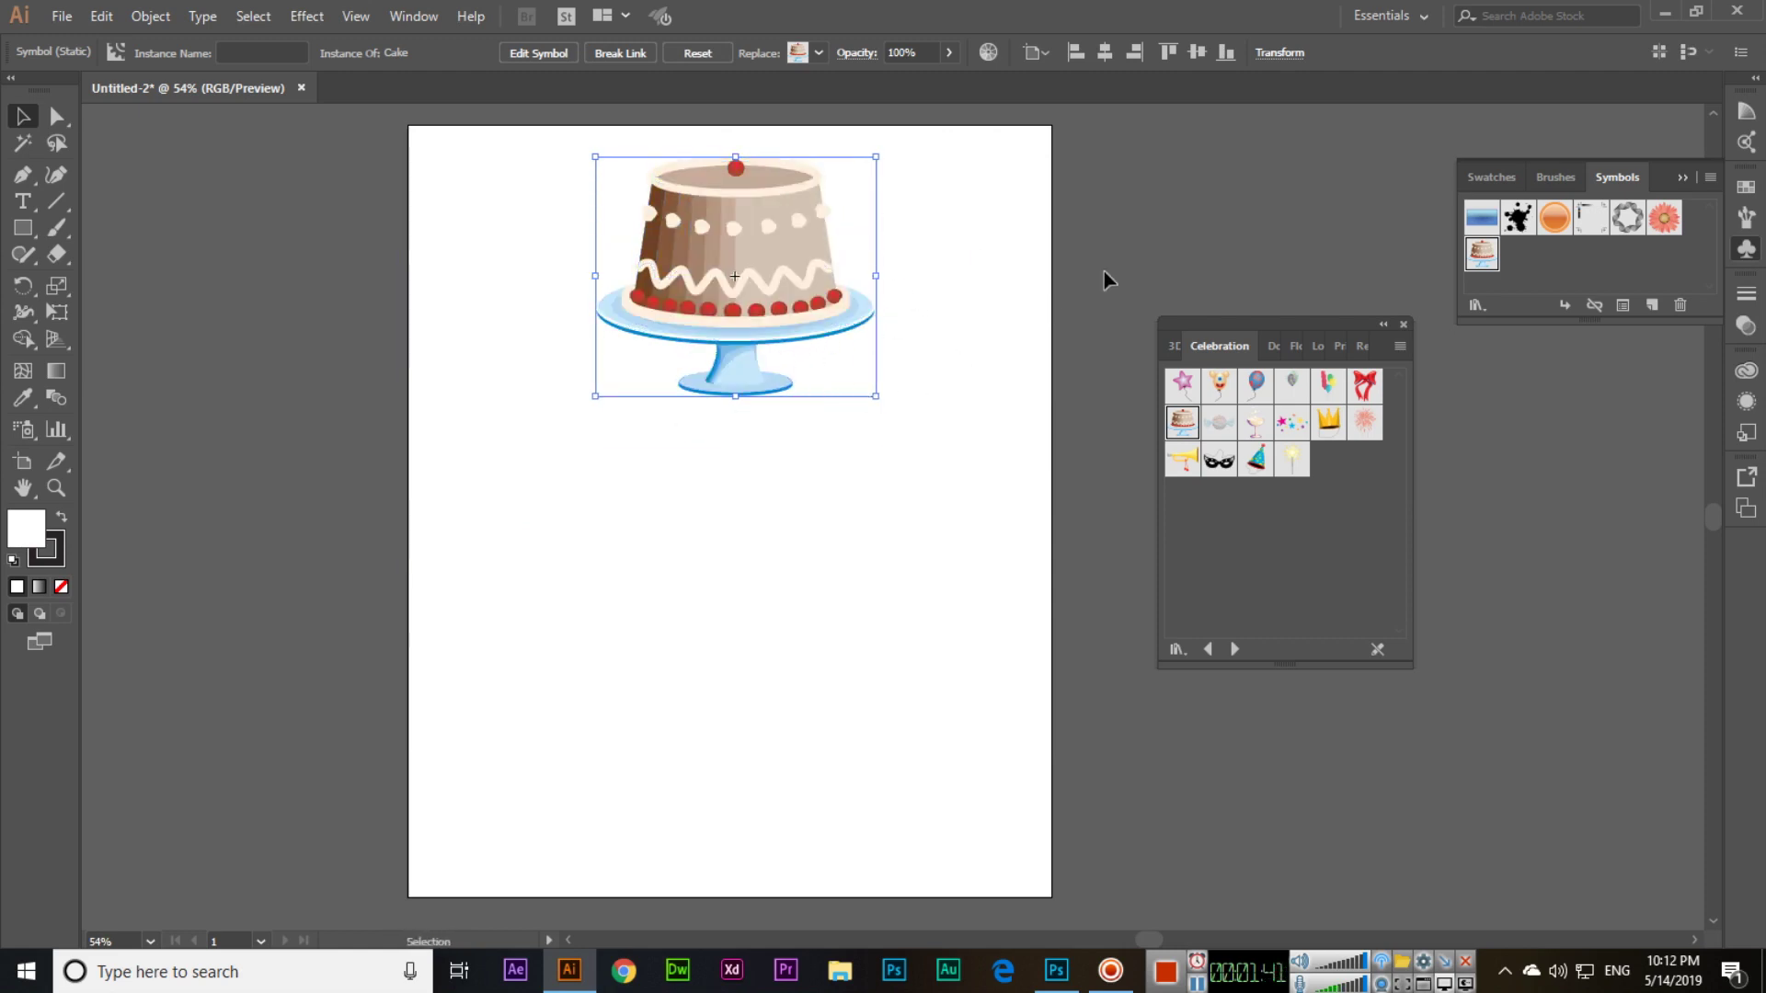
- Bring up the Align controls and set alignment relative to the artboard
left_click(414, 17)
left_click(535, 260)
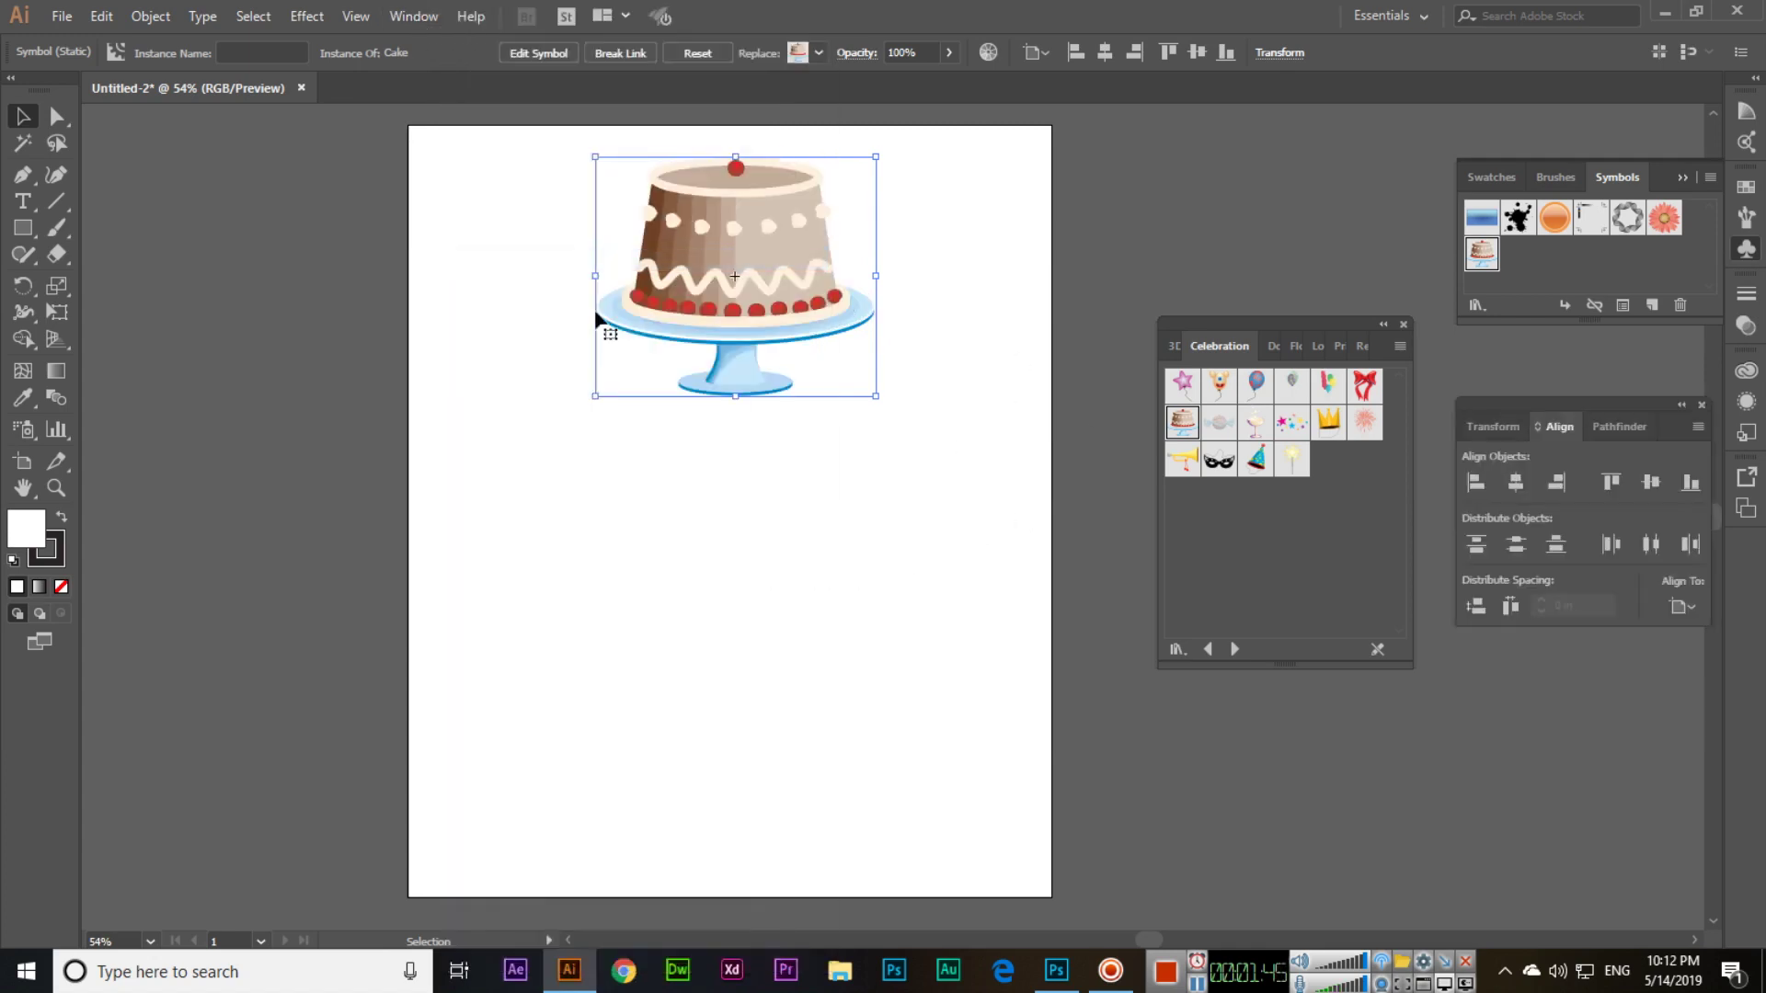
left_click(1684, 606)
left_click(1645, 679)
- Hide the extra alignment options and show them again
left_click(1698, 430)
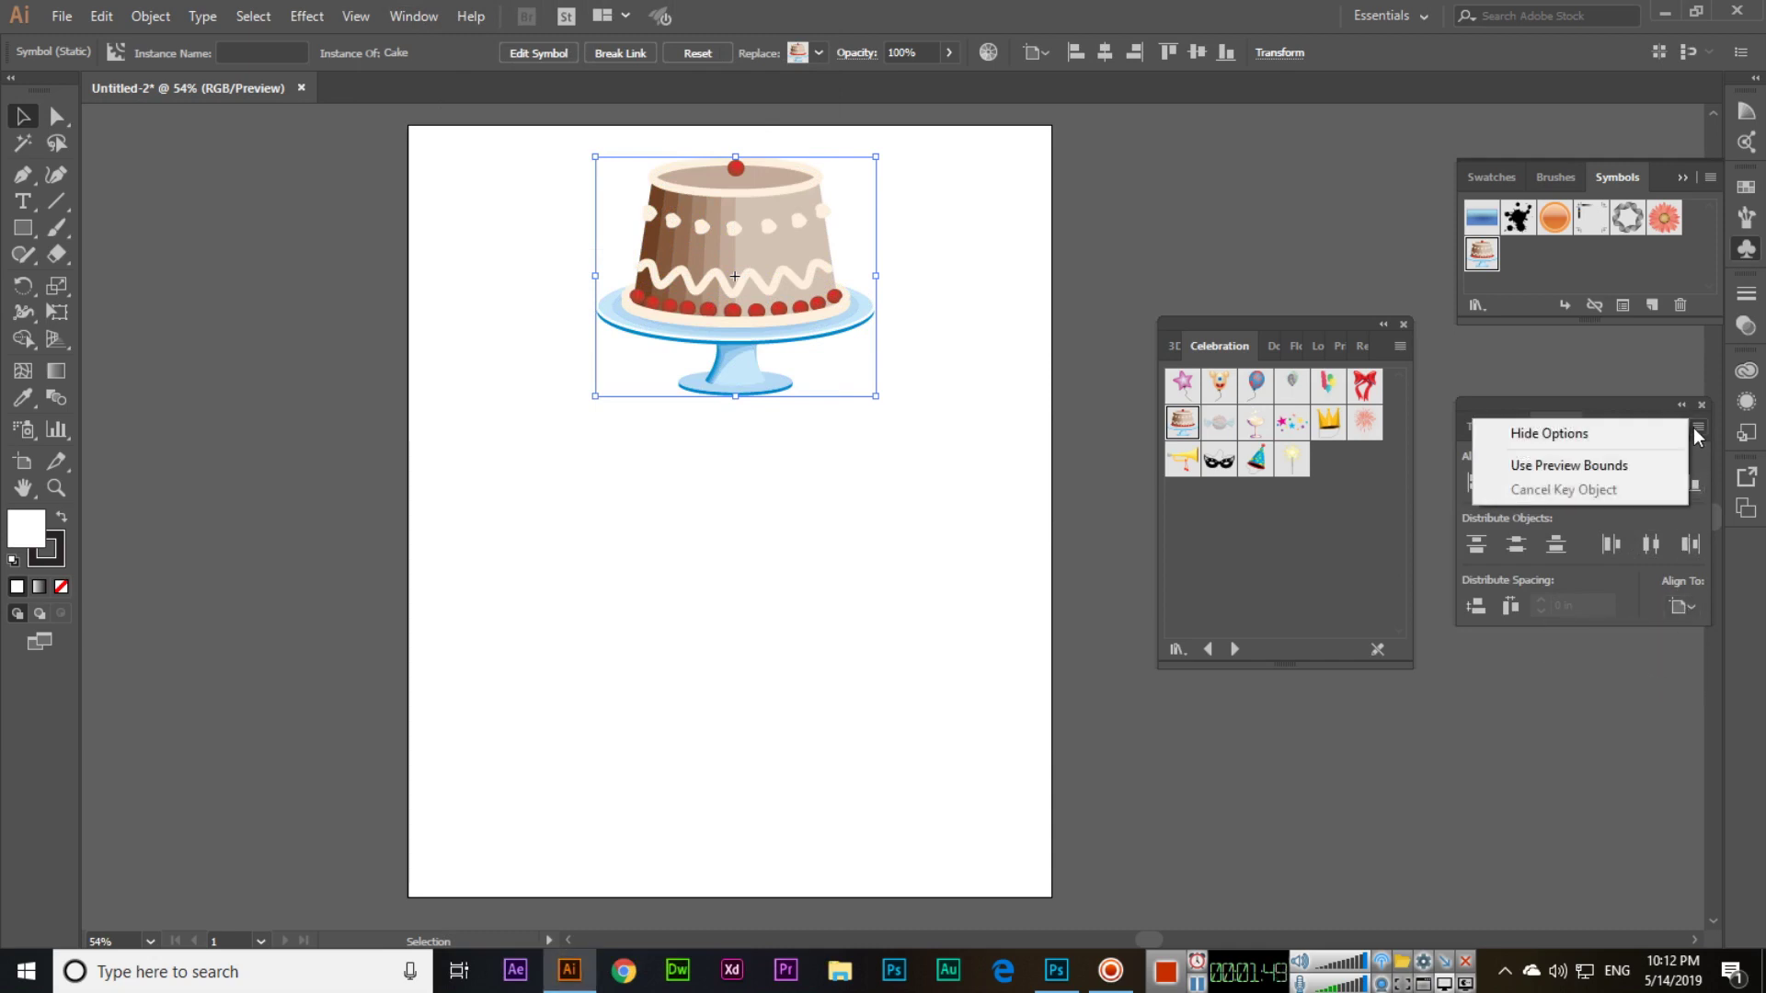
left_click(1683, 606)
left_click(1698, 428)
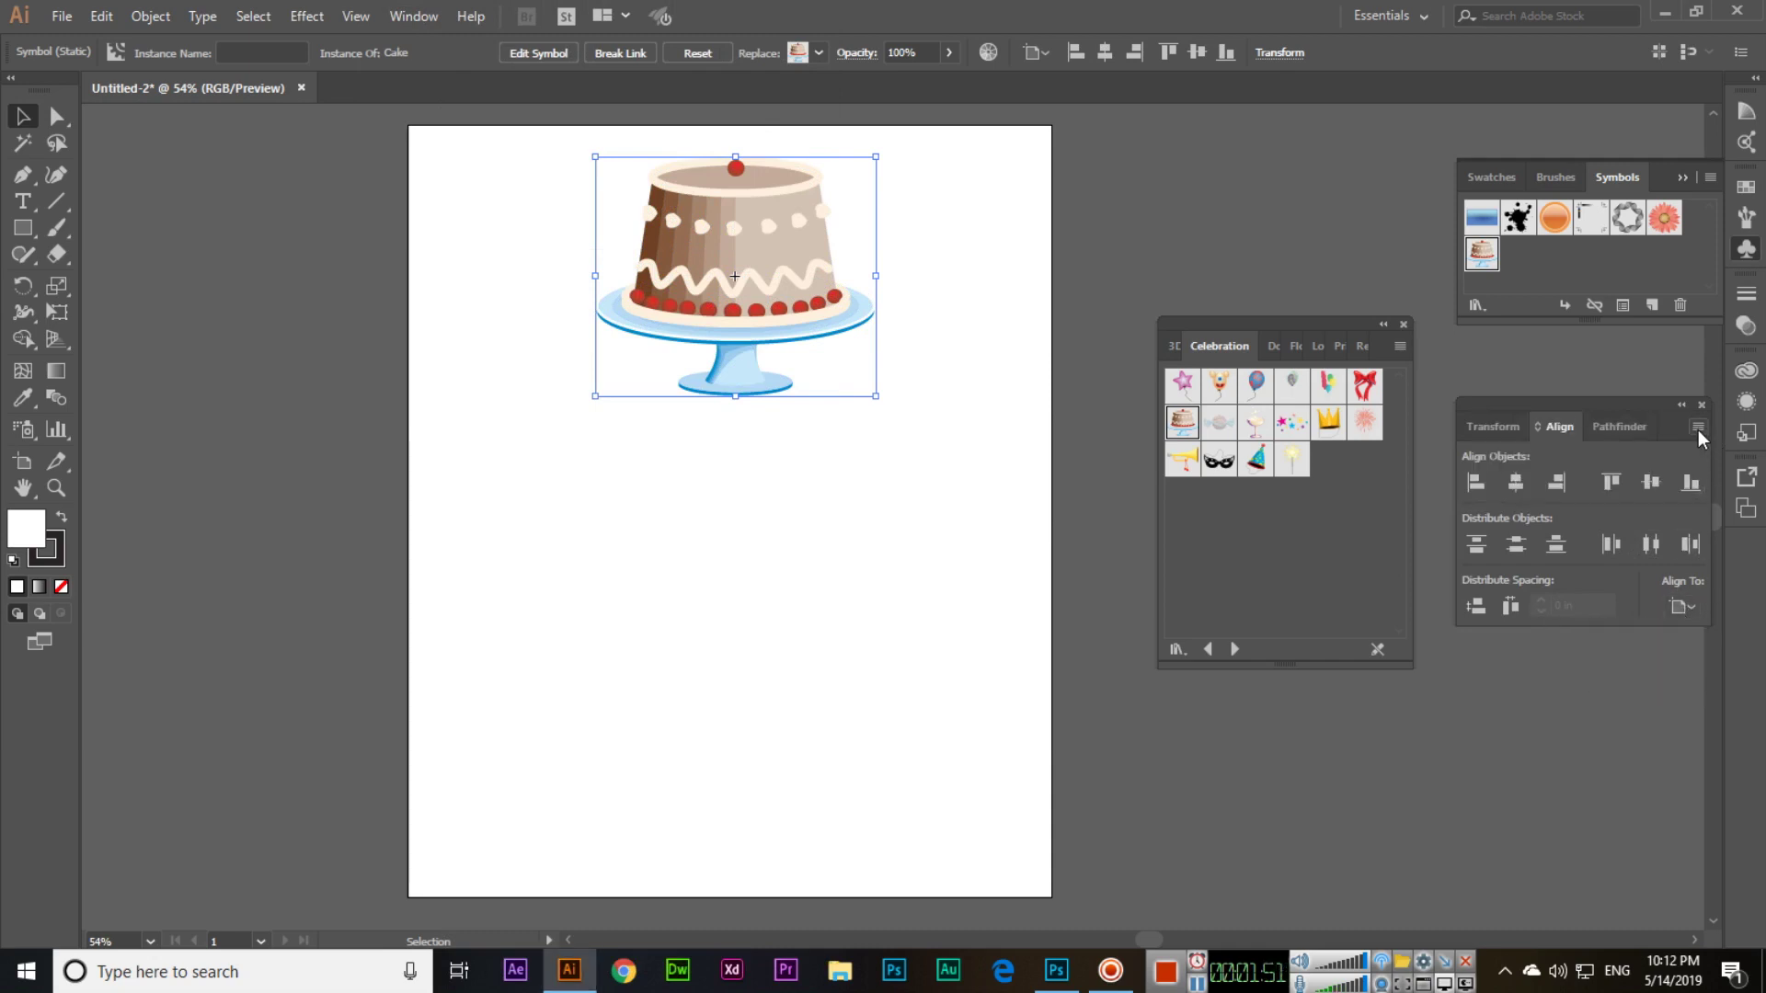
left_click(1698, 428)
left_click(1625, 436)
left_click(1700, 429)
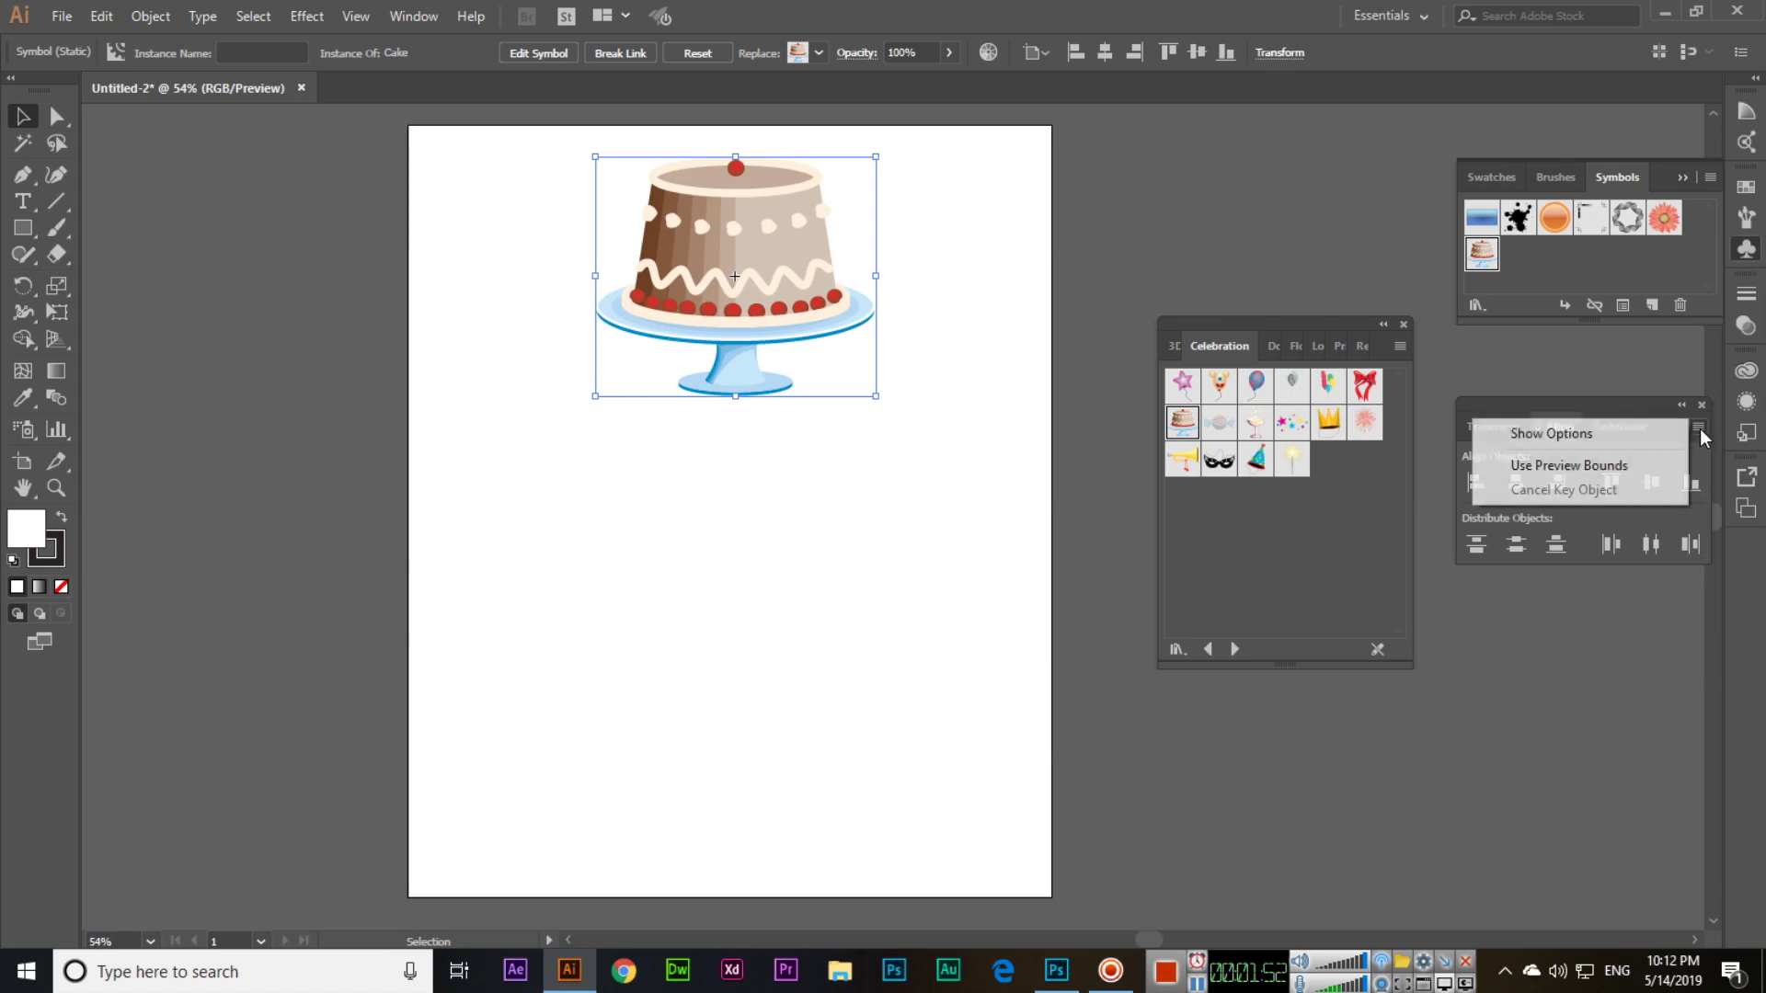
left_click(1621, 433)
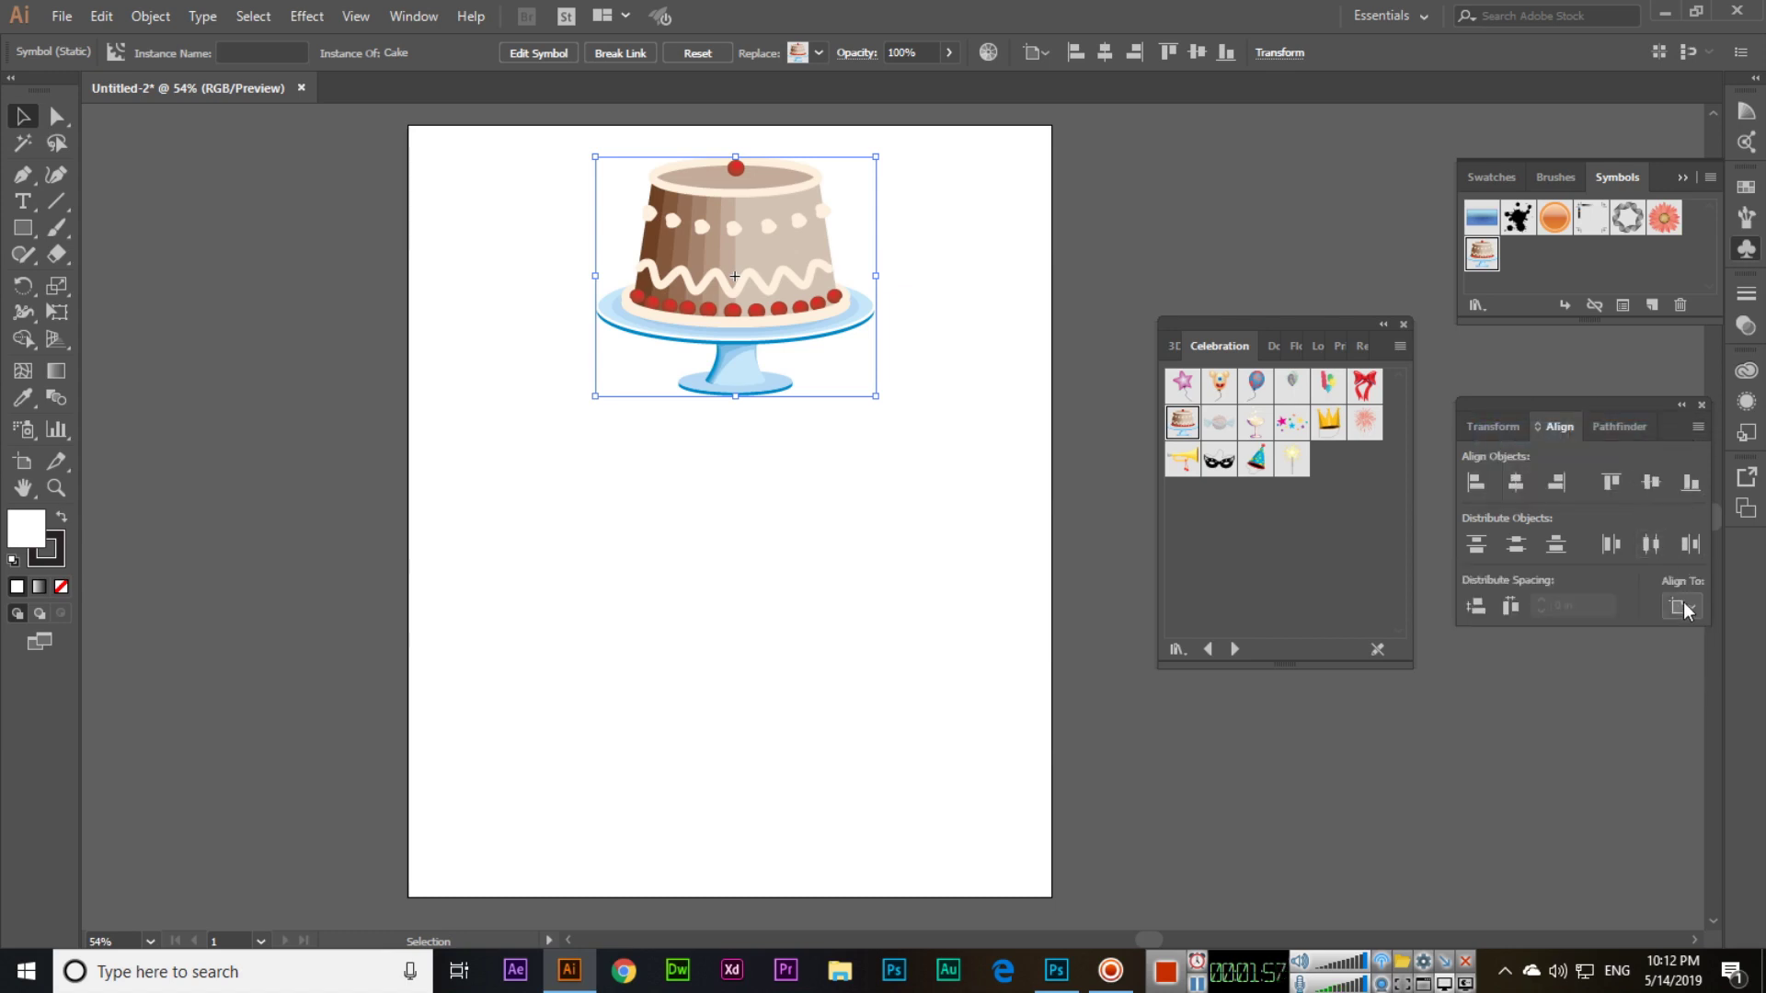
- Centre the cake horizontally on the artboard after trying right and left alignment, and raise it to the page's upper edge
left_click(1516, 482)
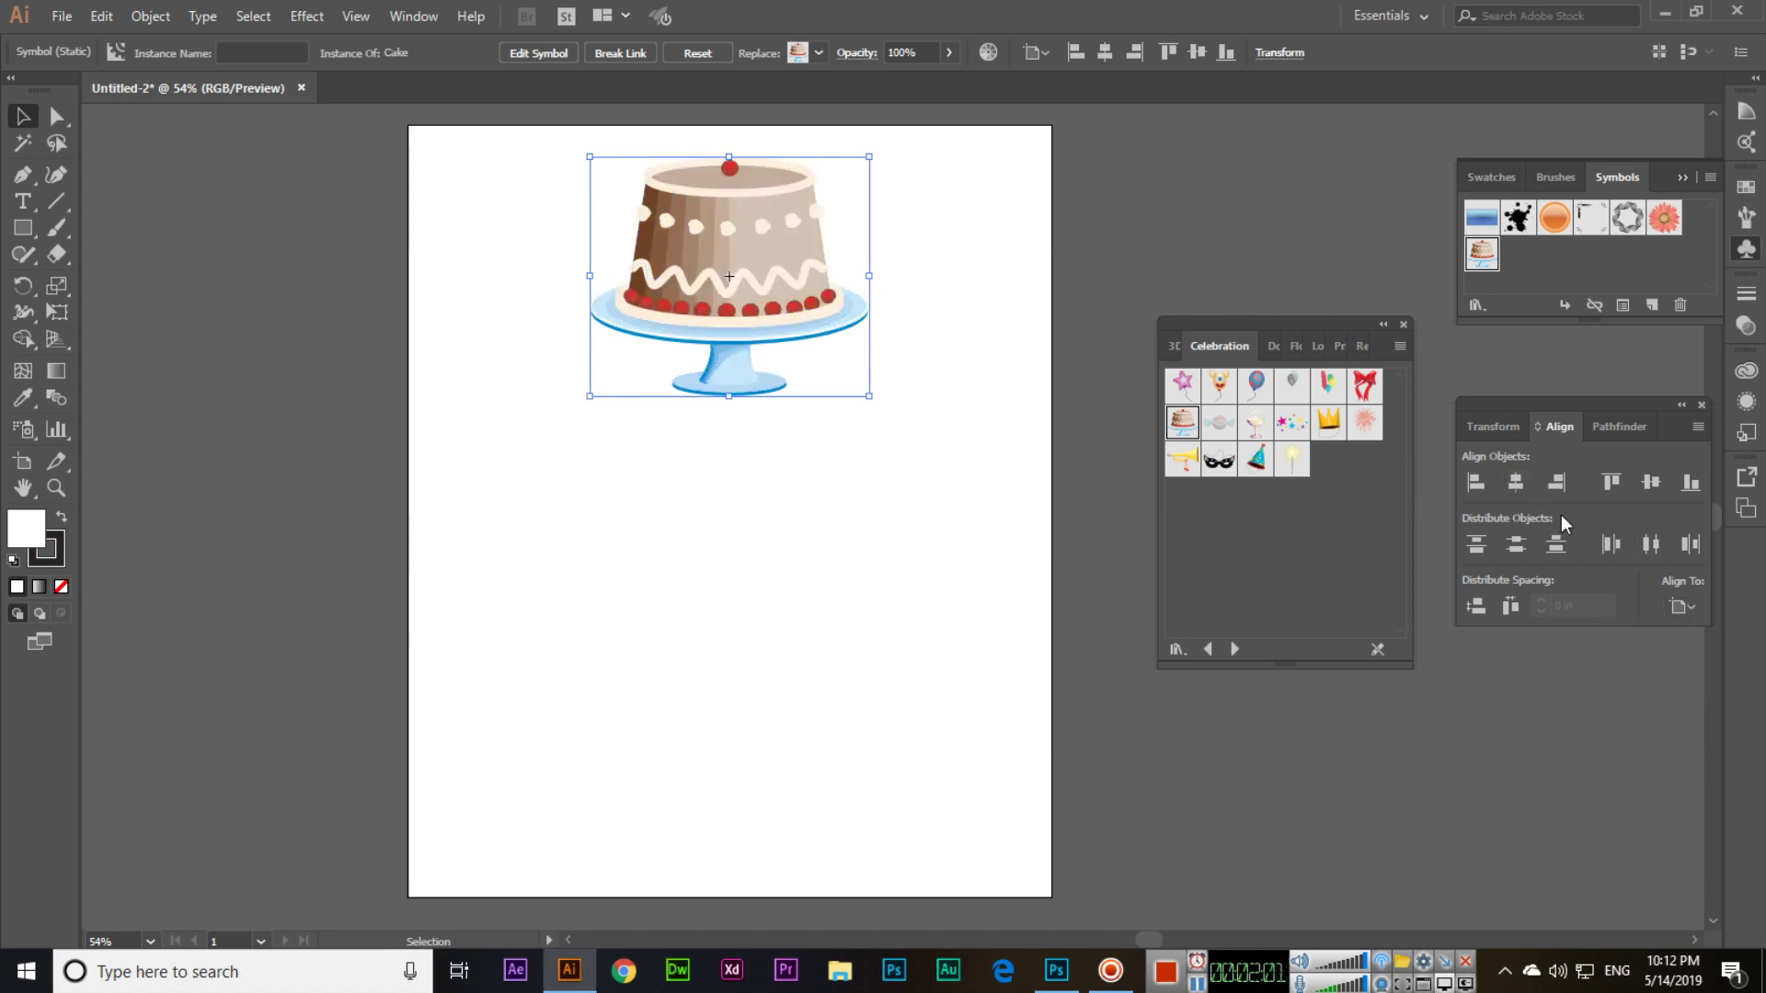
left_click(1555, 493)
left_click(1473, 488)
left_click(1520, 484)
left_click_drag(801, 296, 802, 267)
left_click(826, 425)
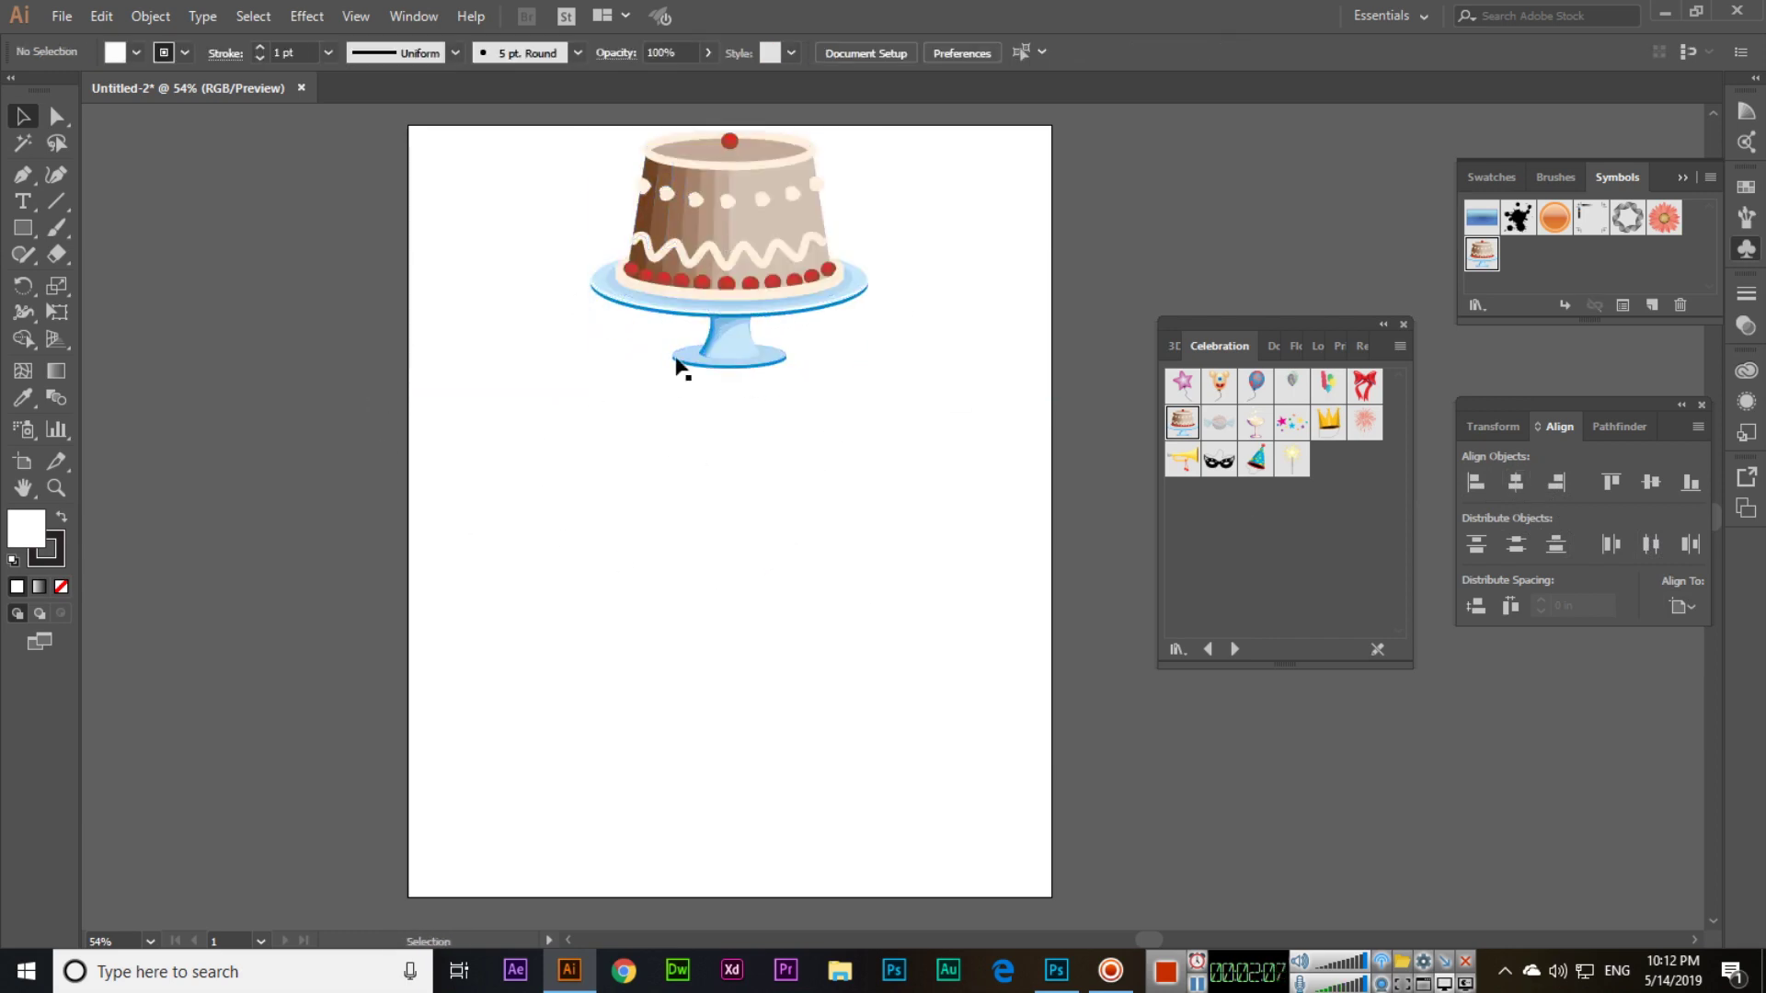
- Open the placed Cake symbol's definition for editing, accepting that edits apply to all its instances
left_click(725, 297)
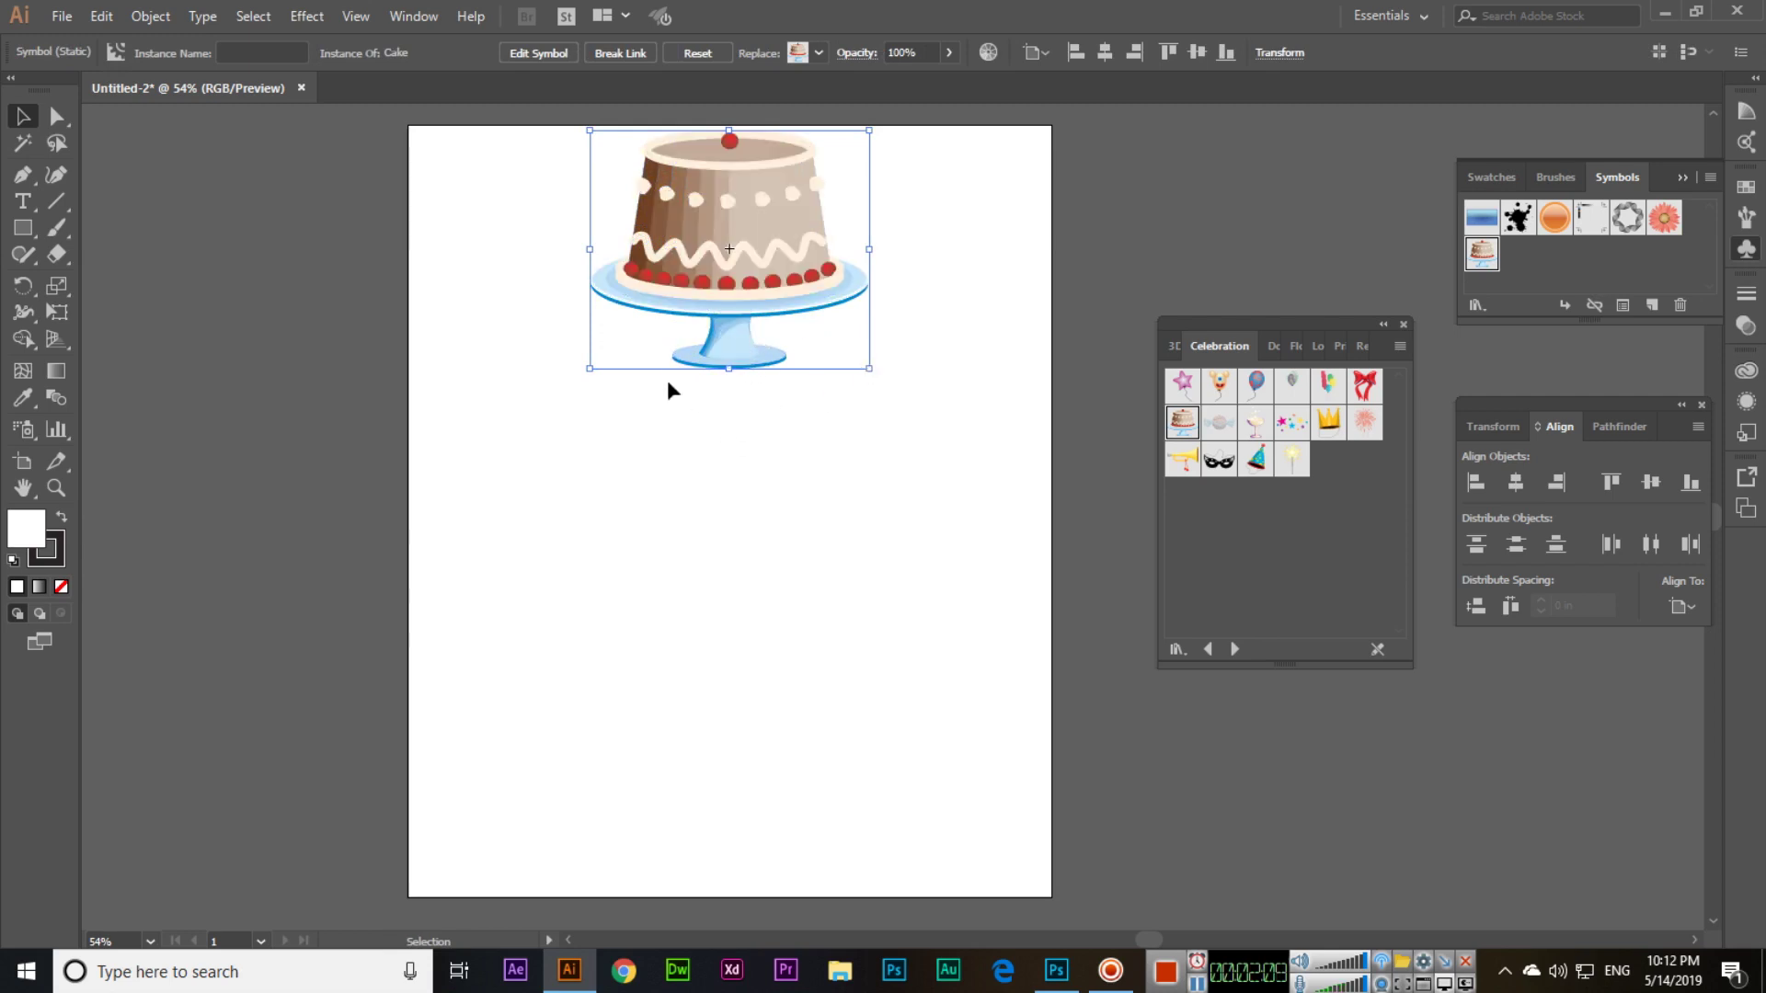
double_click(747, 342)
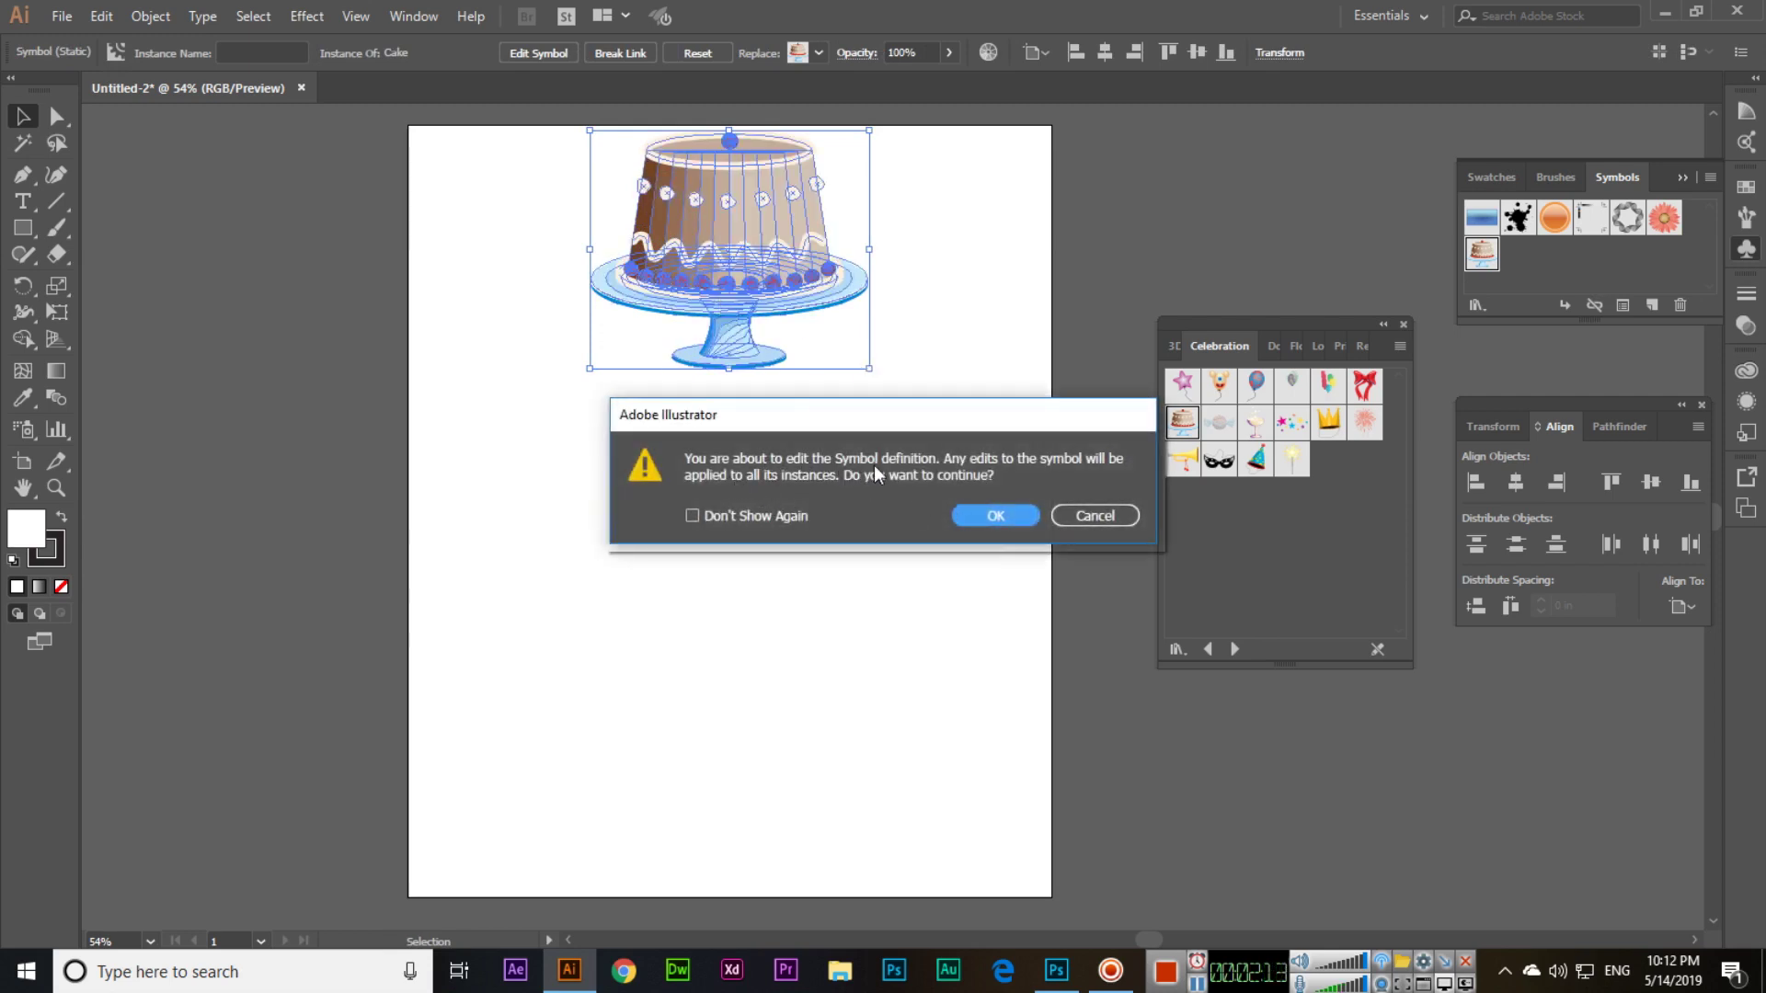
left_click(994, 517)
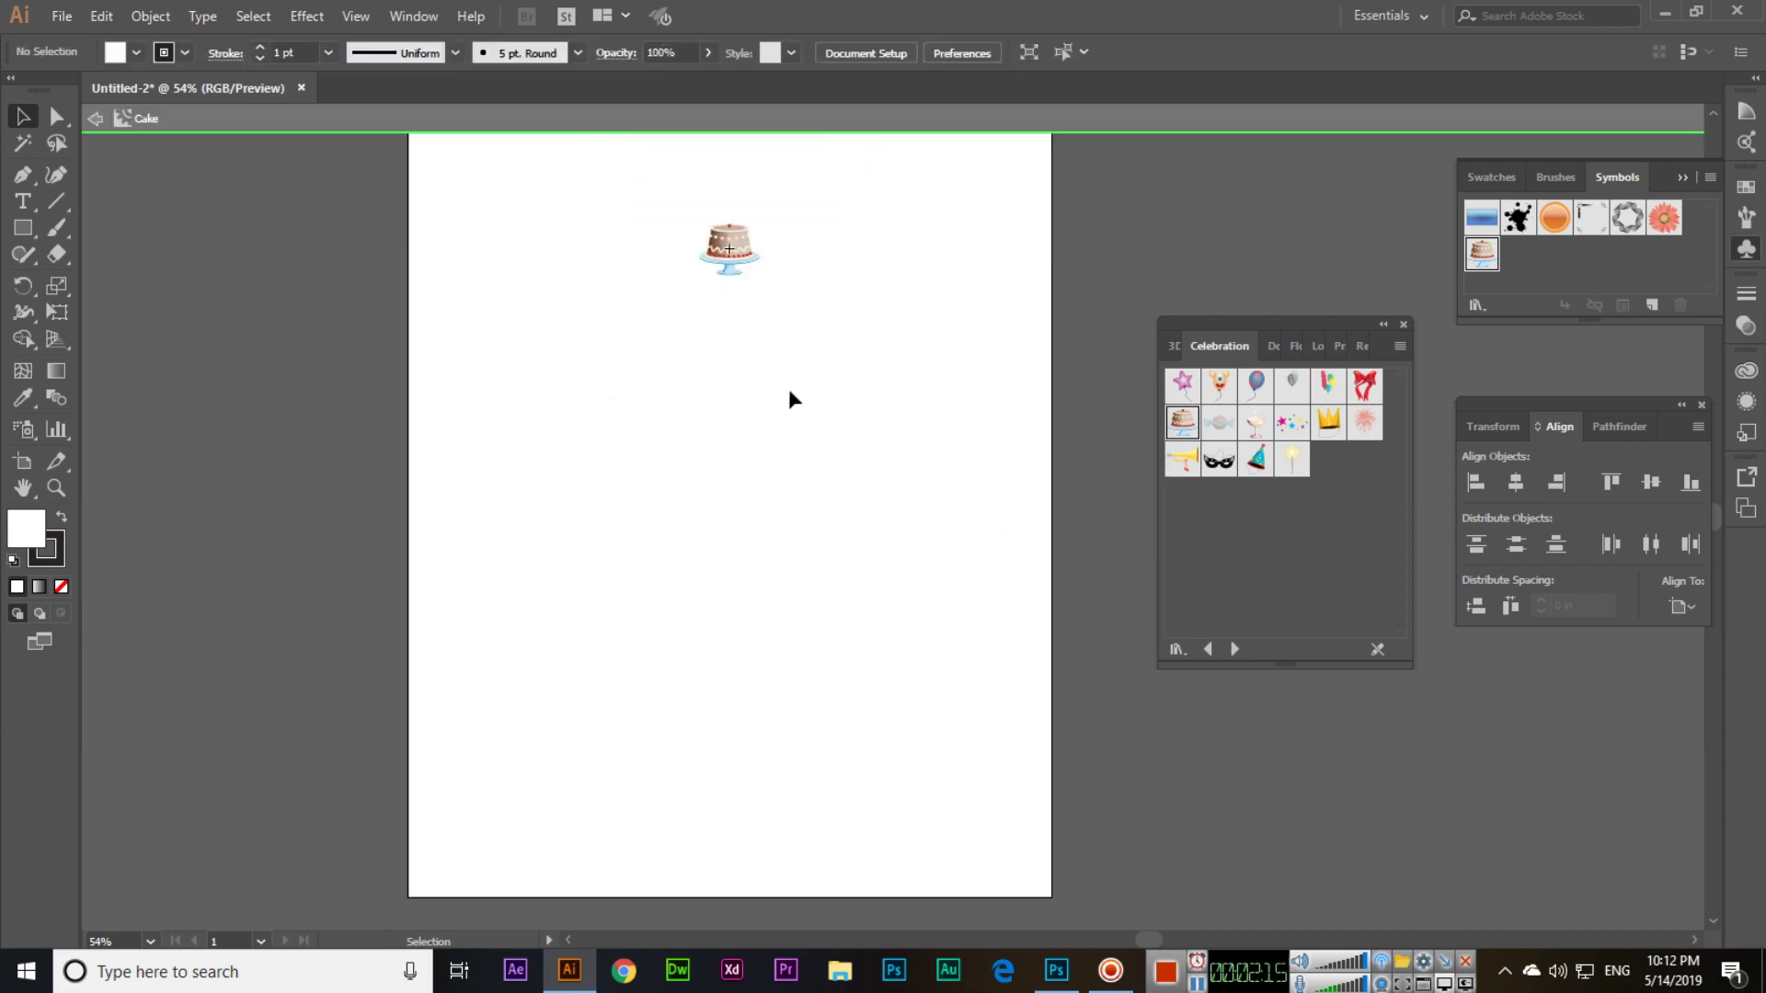
- Examine the cake's individual paths with Direct Selection, picking the top rim, a brown side strip and the wavy icing line
scroll(788, 382, "up", 3)
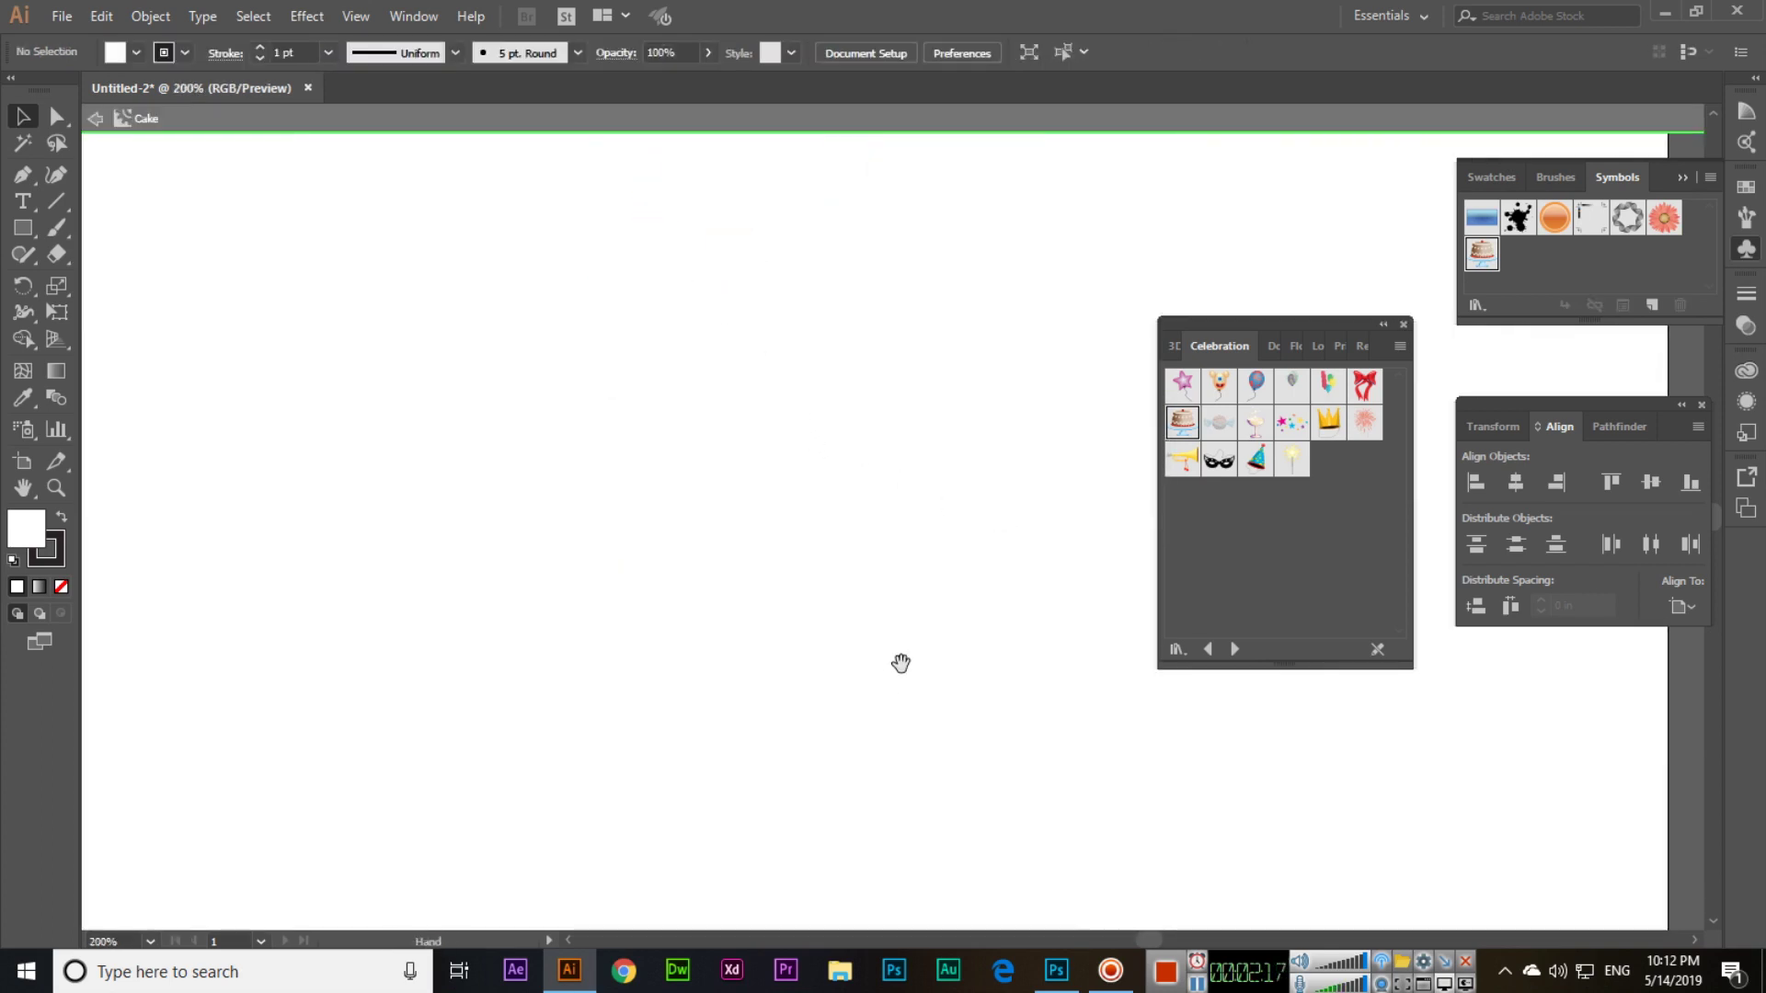
left_click_drag(750, 212, 800, 615)
scroll(879, 607, "up", 4)
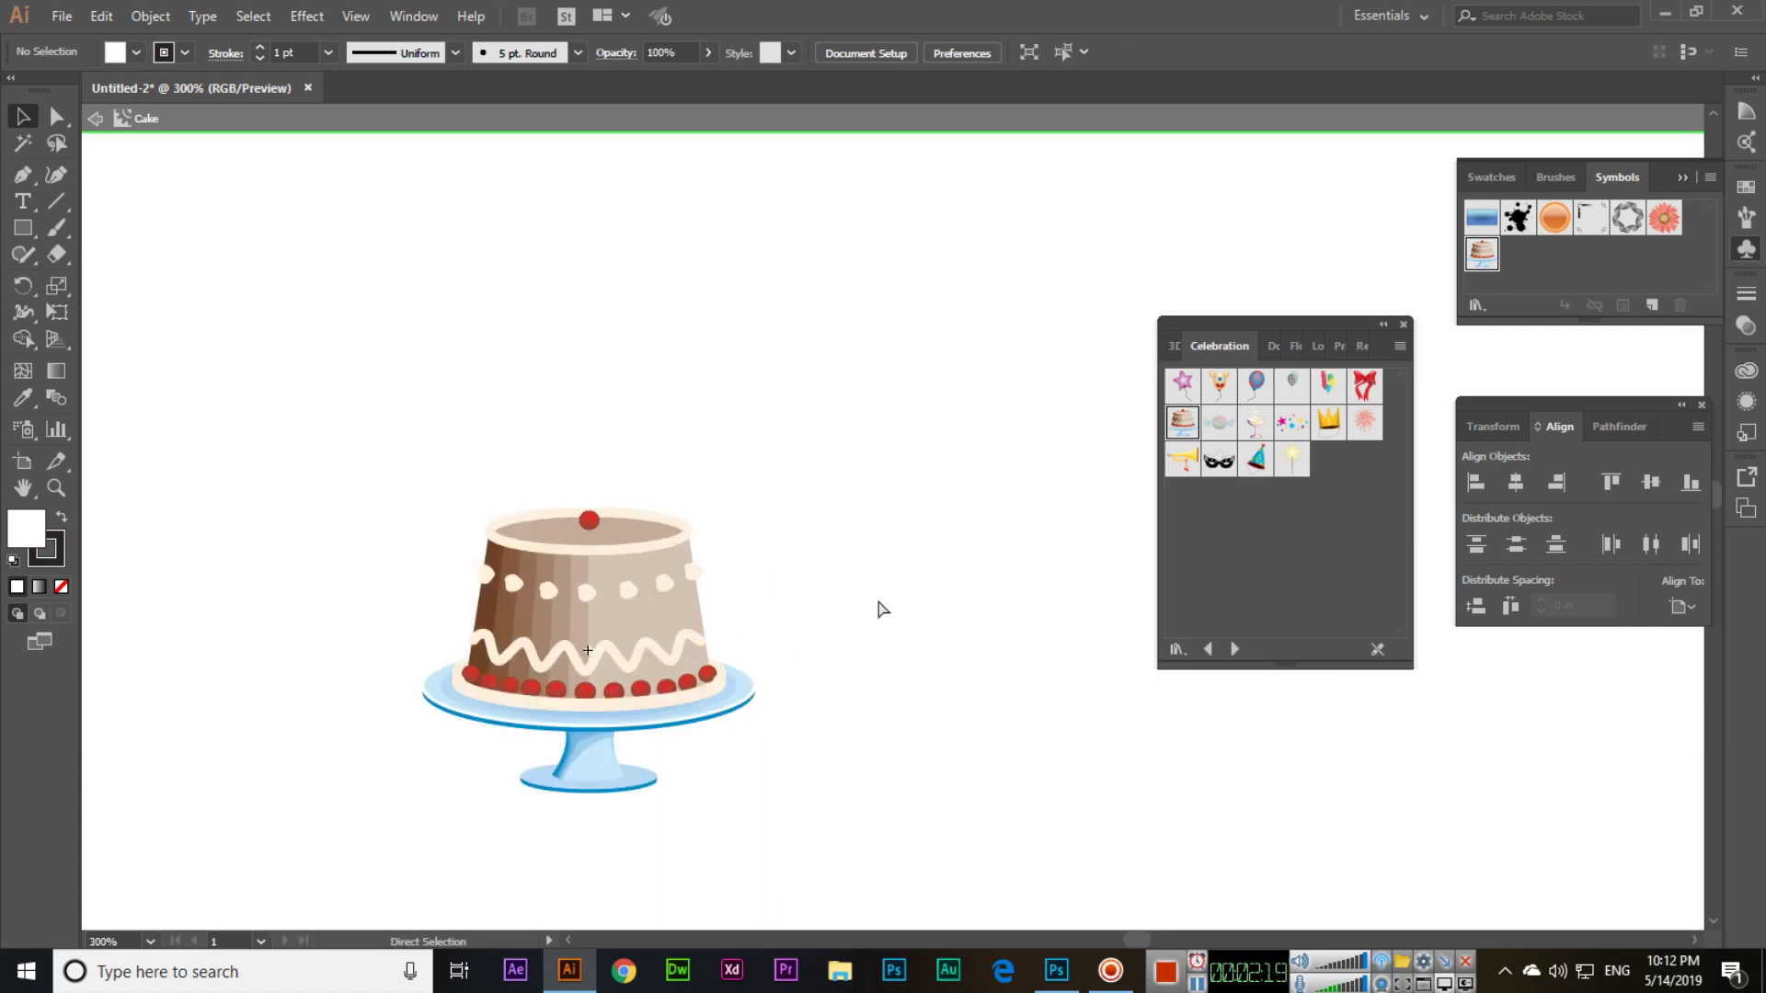
left_click_drag(758, 698, 1007, 291)
left_click_drag(1049, 395, 1049, 525)
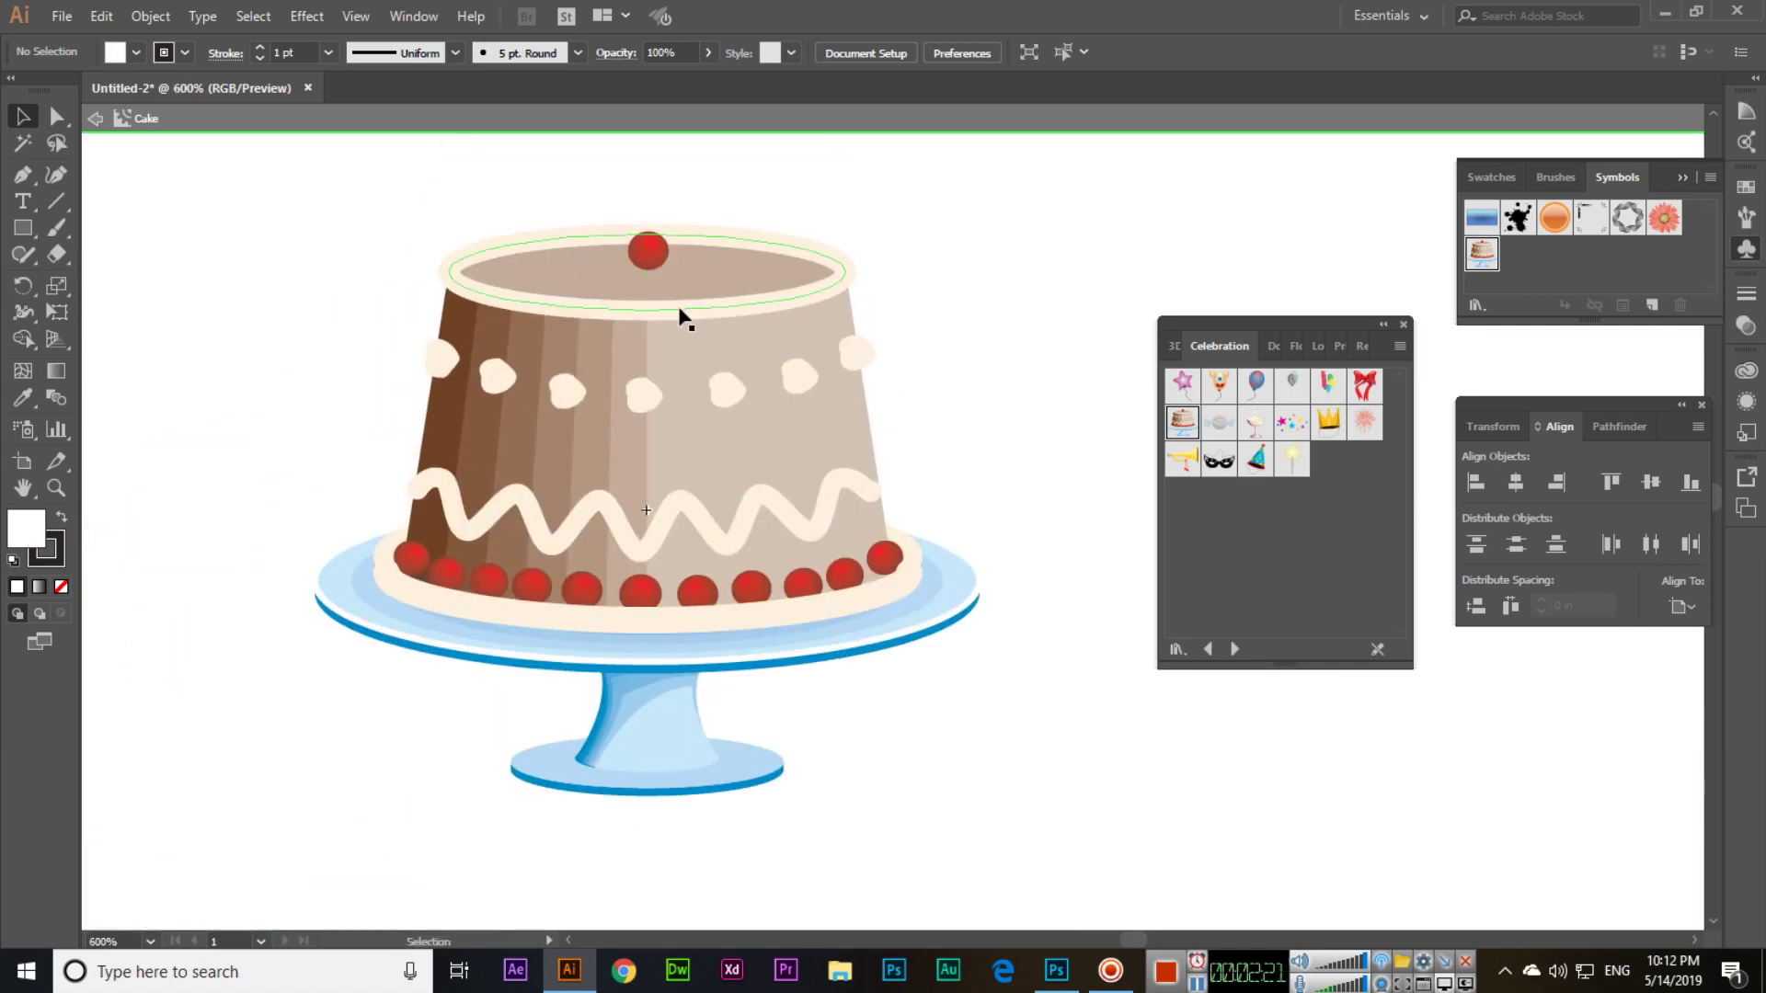
left_click(715, 317)
left_click(421, 276)
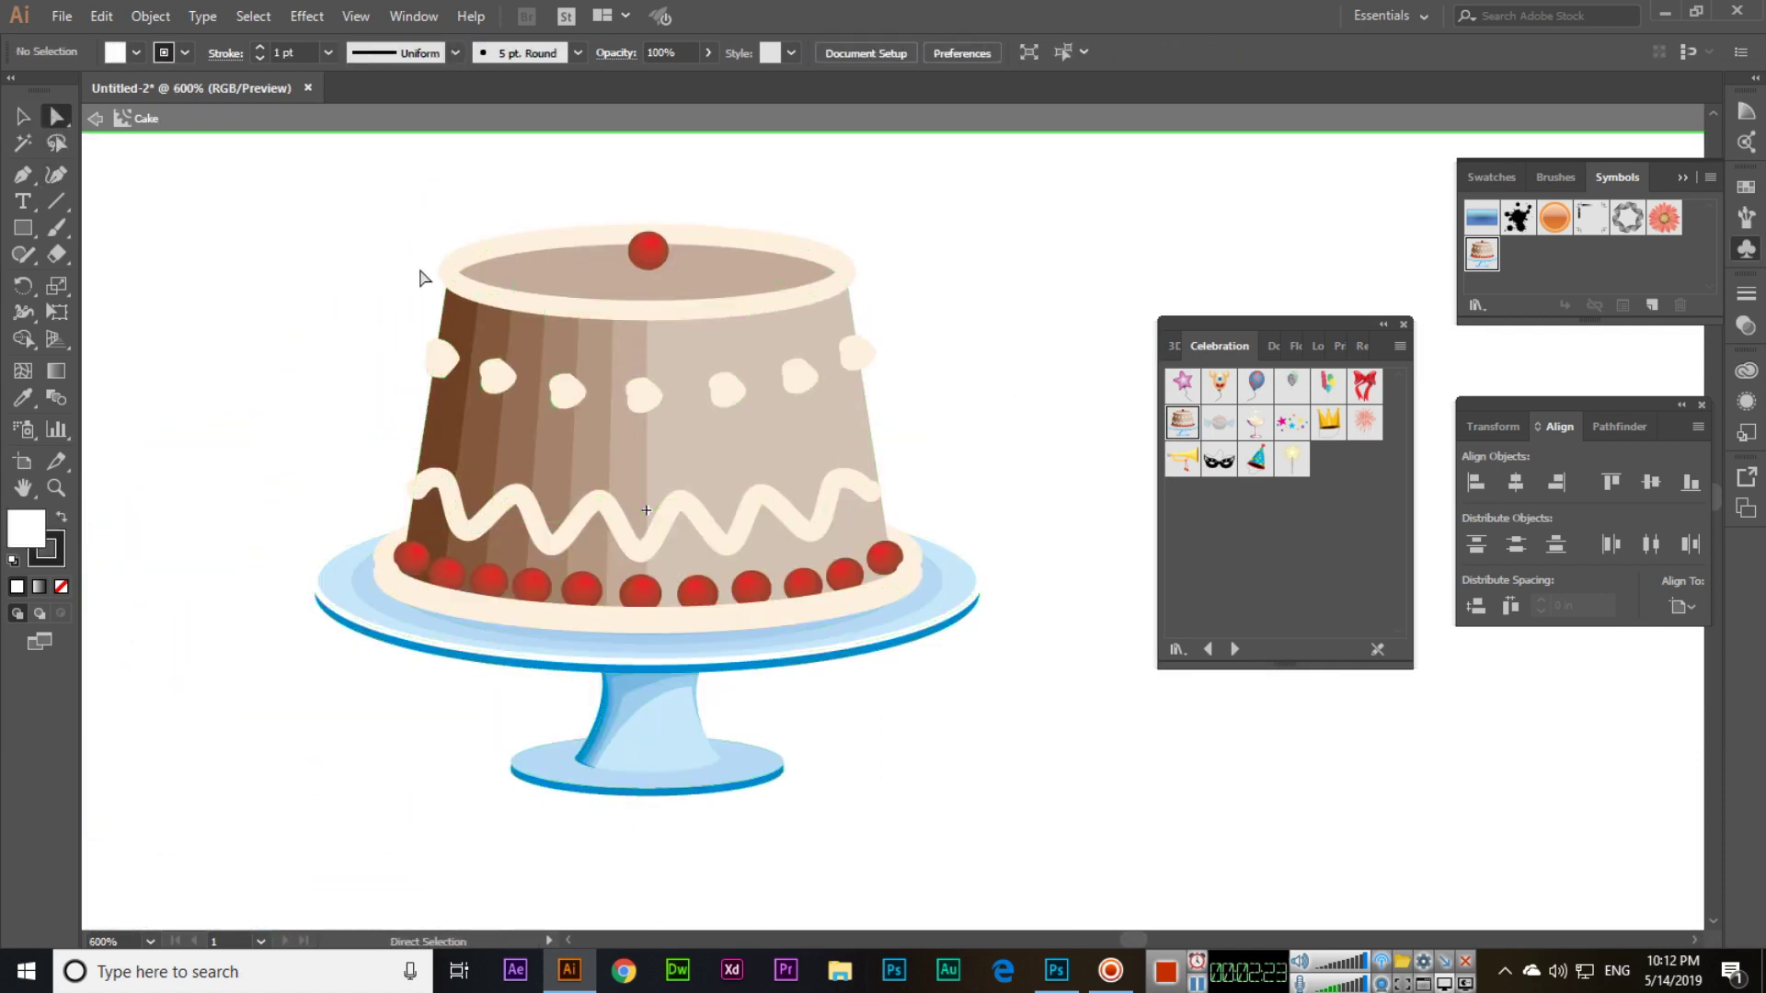
key("a")
left_click(461, 296)
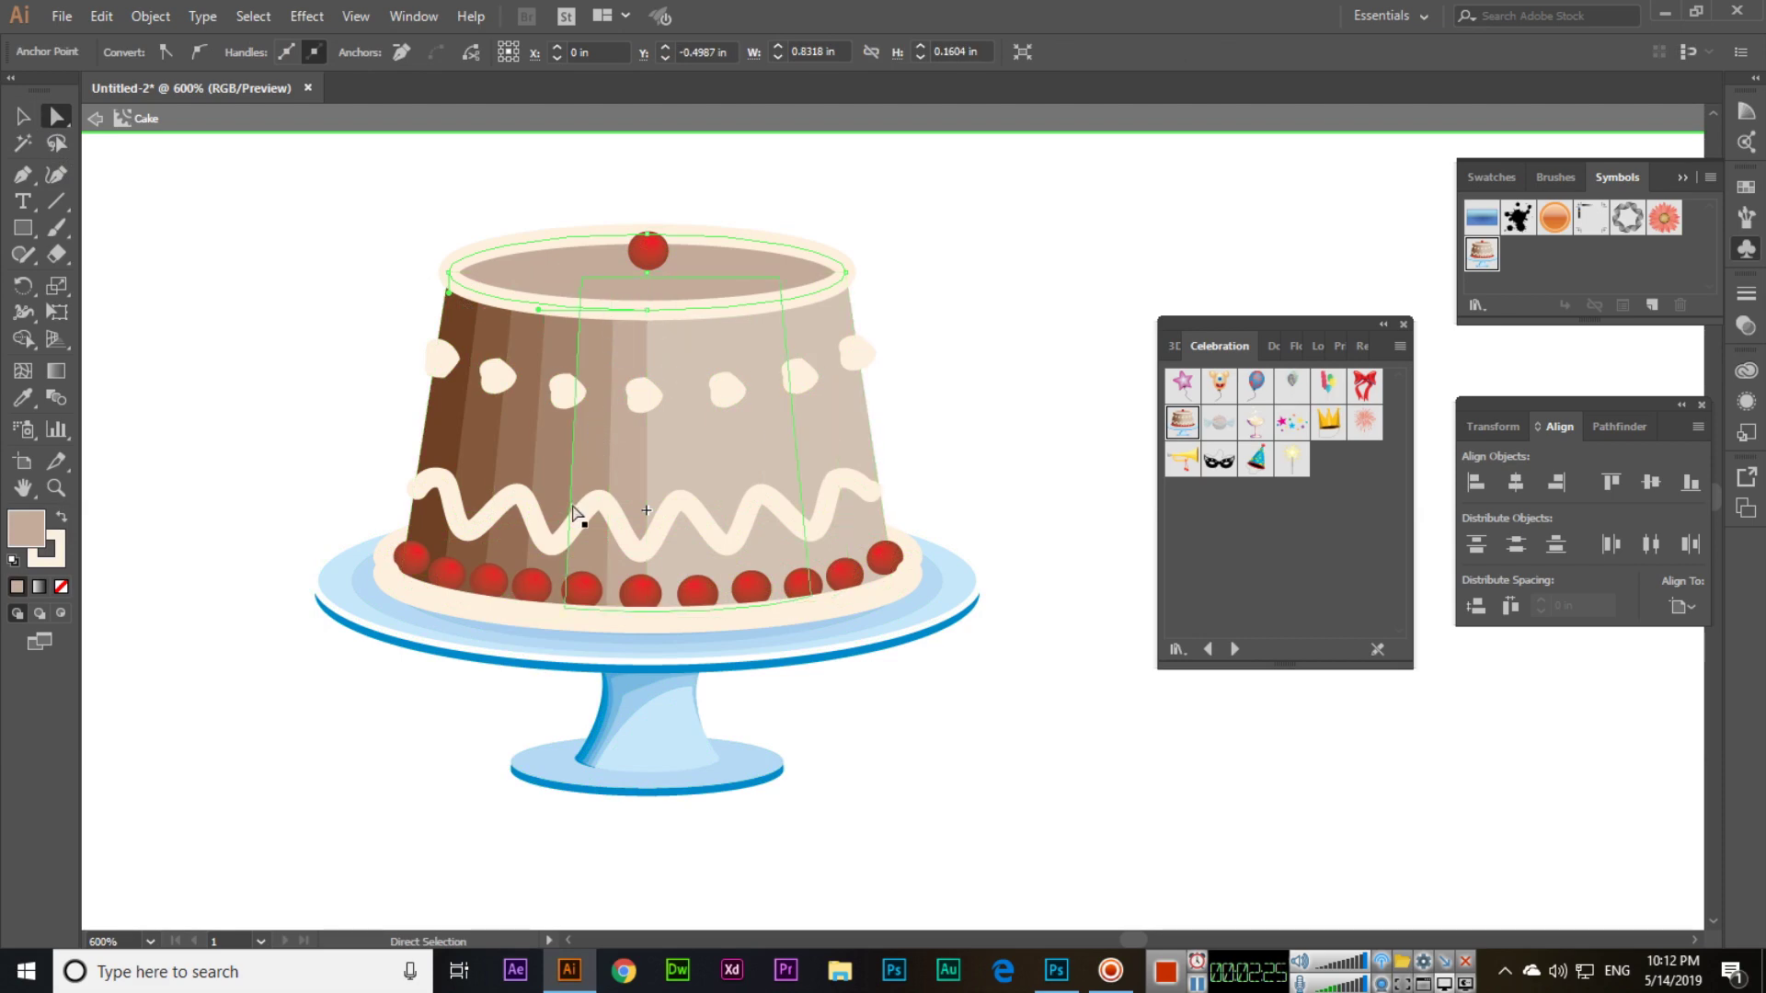
left_click(522, 511)
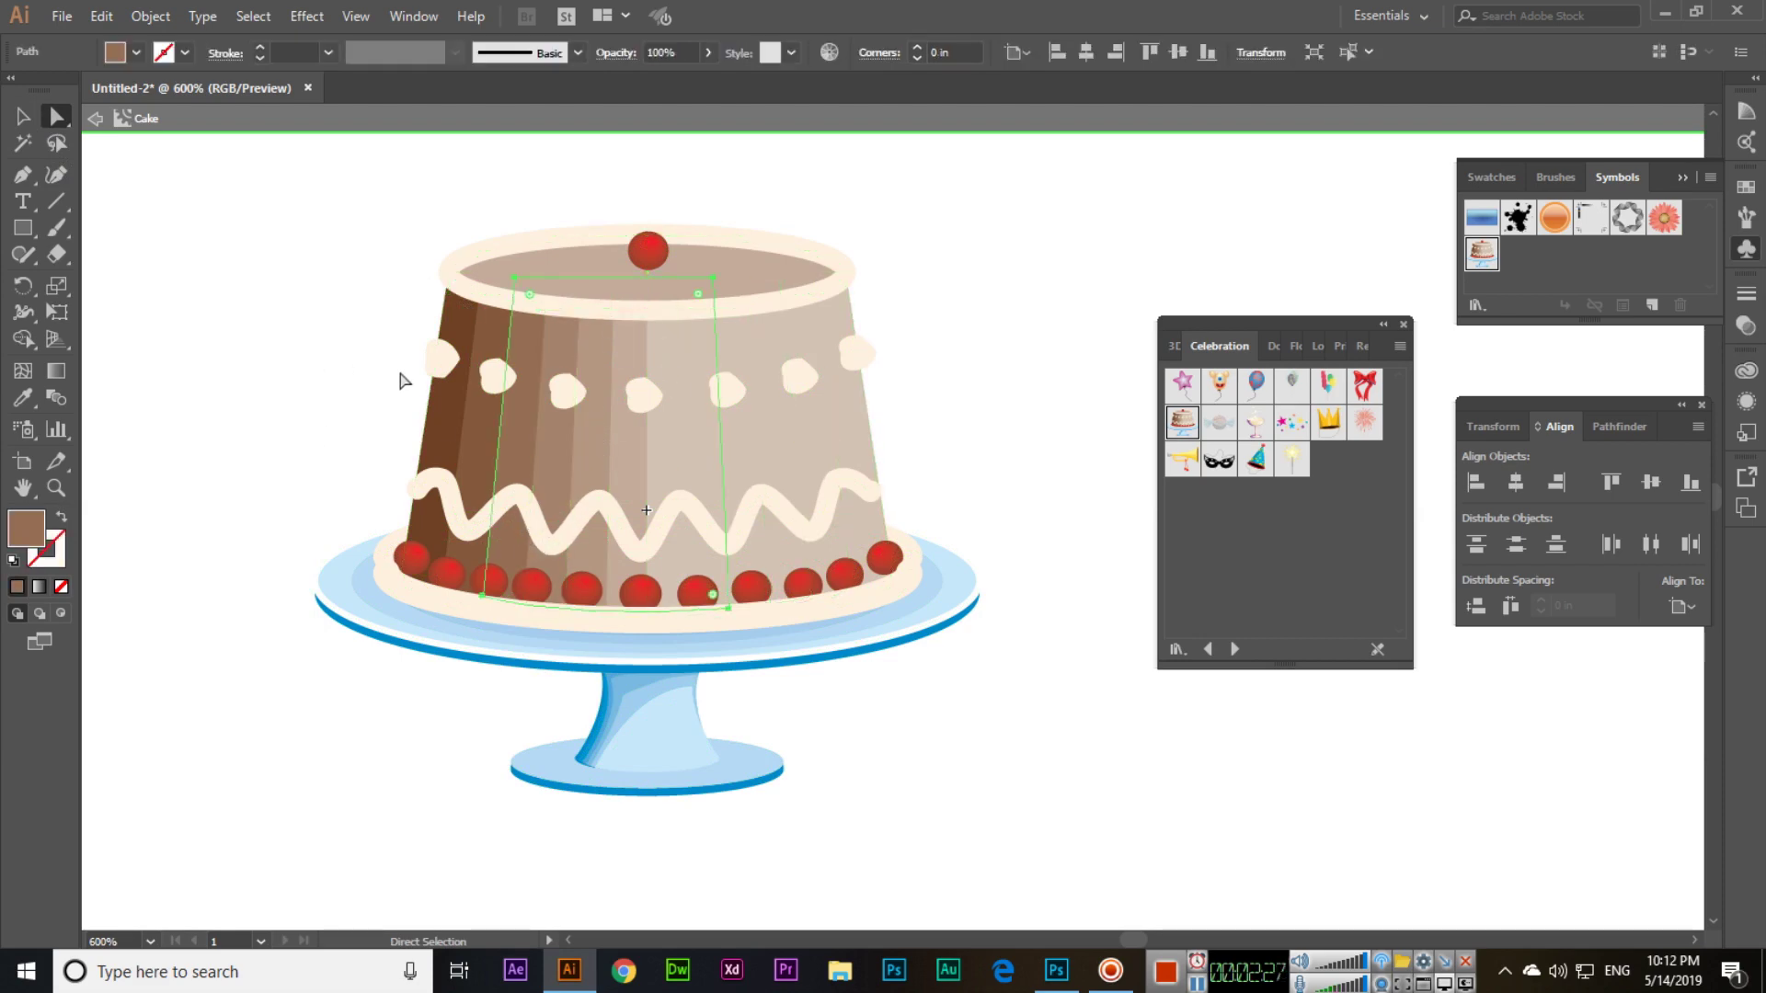
left_click(459, 503)
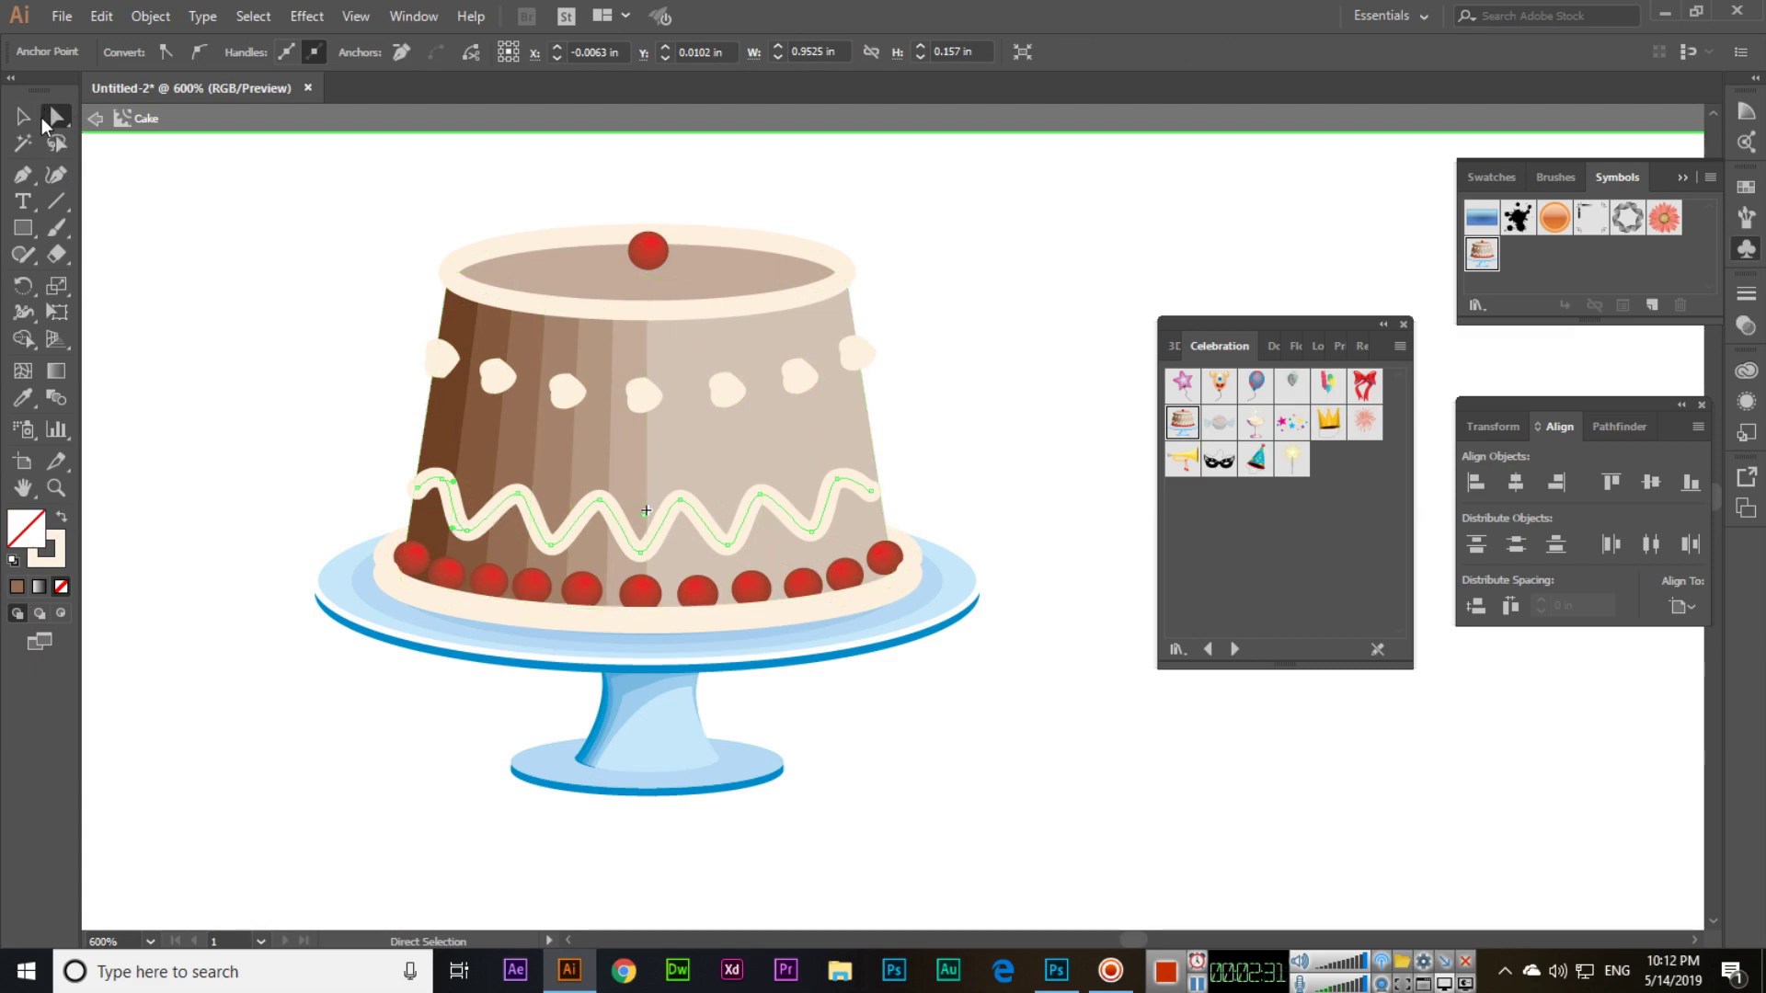
- Examine more of the cake's paths with Direct Selection, picking a base cherry and the ellipse under the cake
left_click(33, 181)
left_click(56, 116)
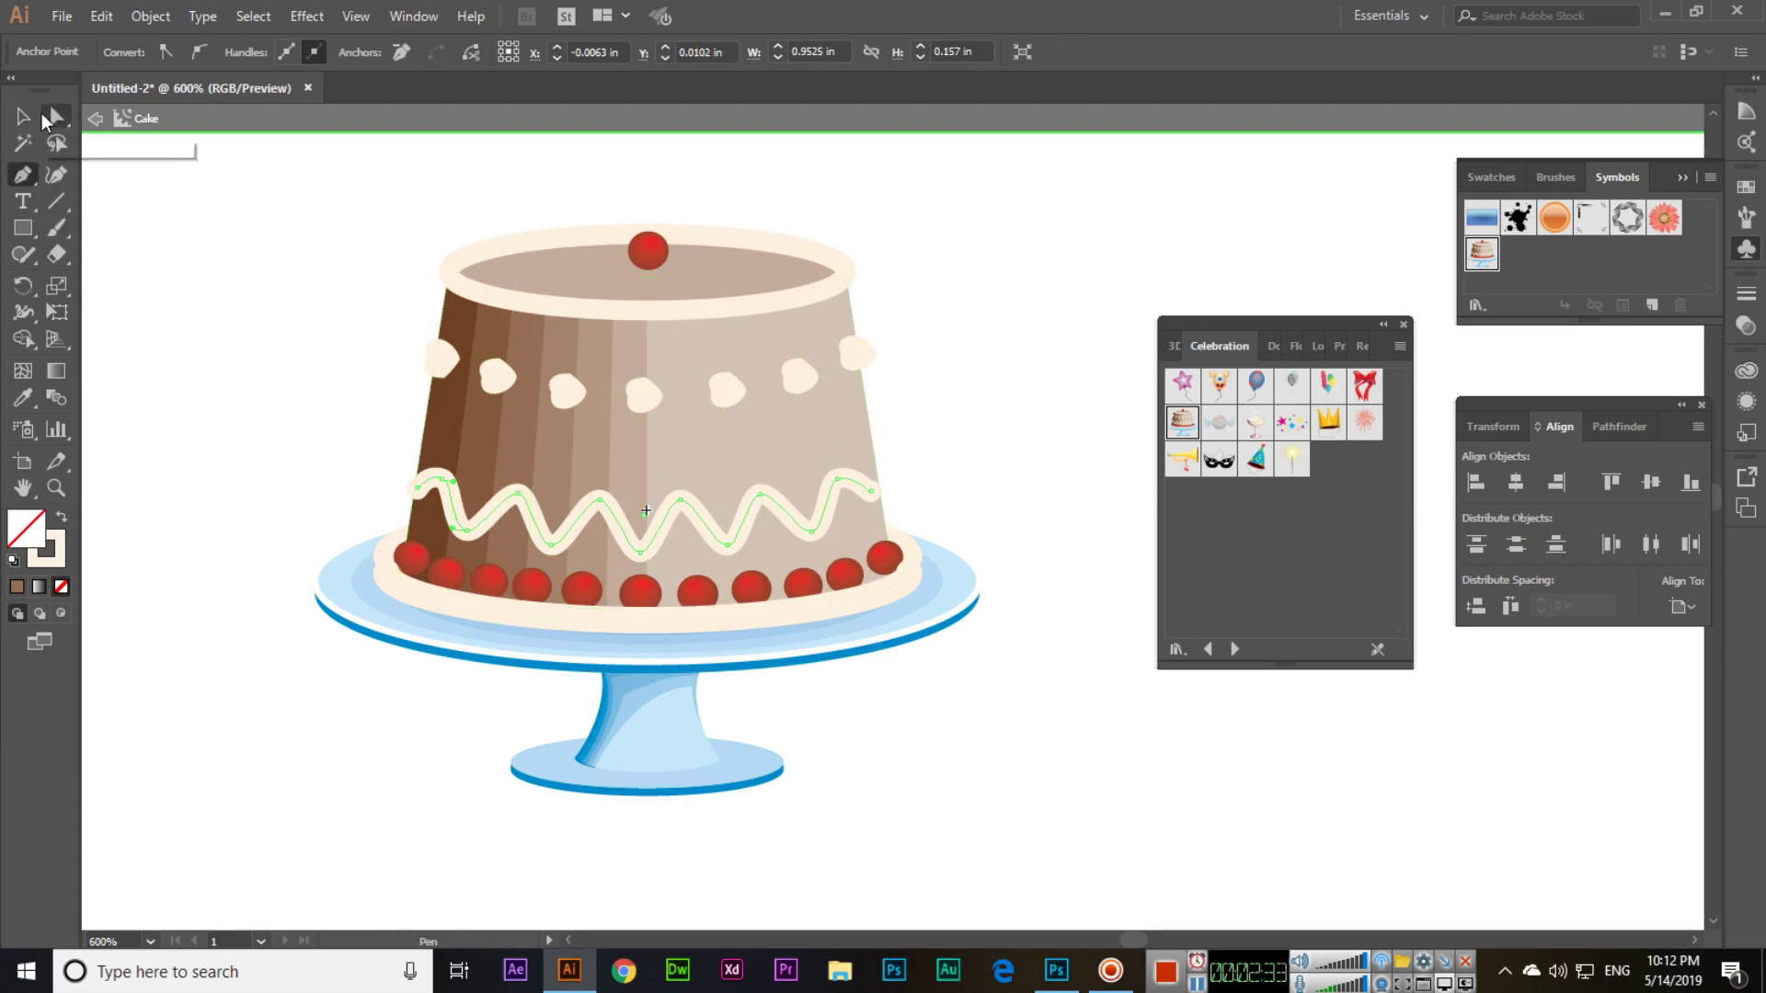
left_click(490, 596)
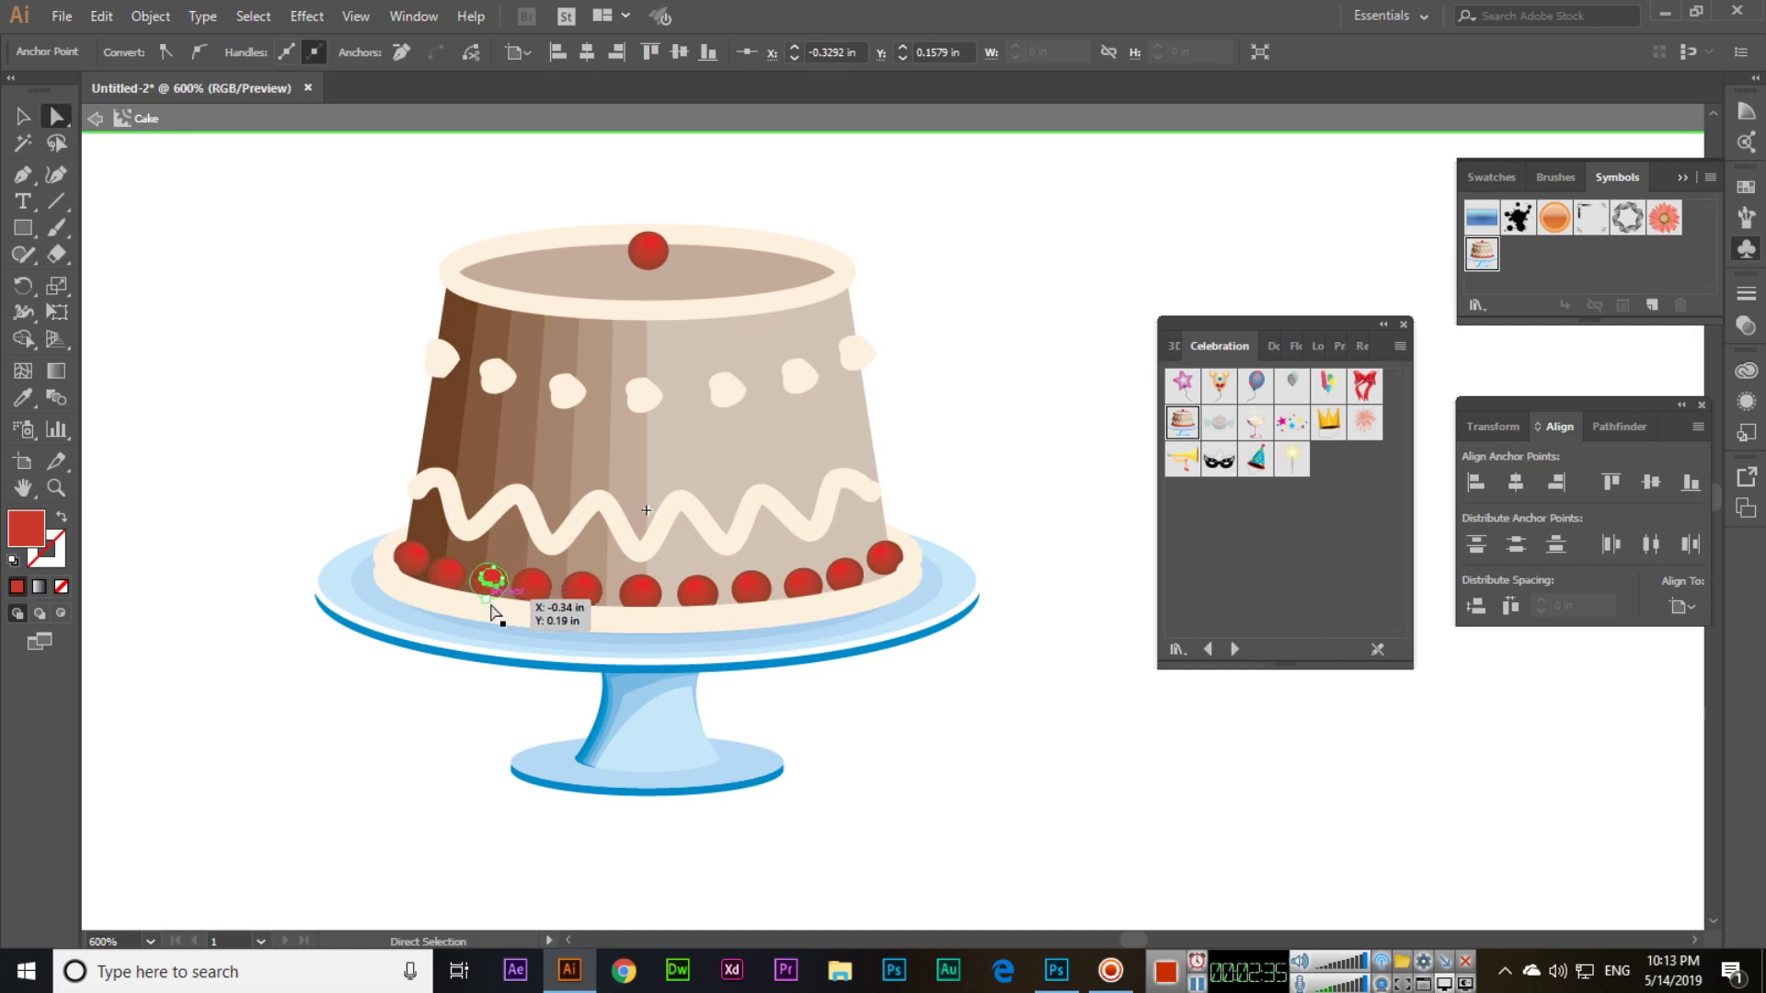
left_click(497, 624)
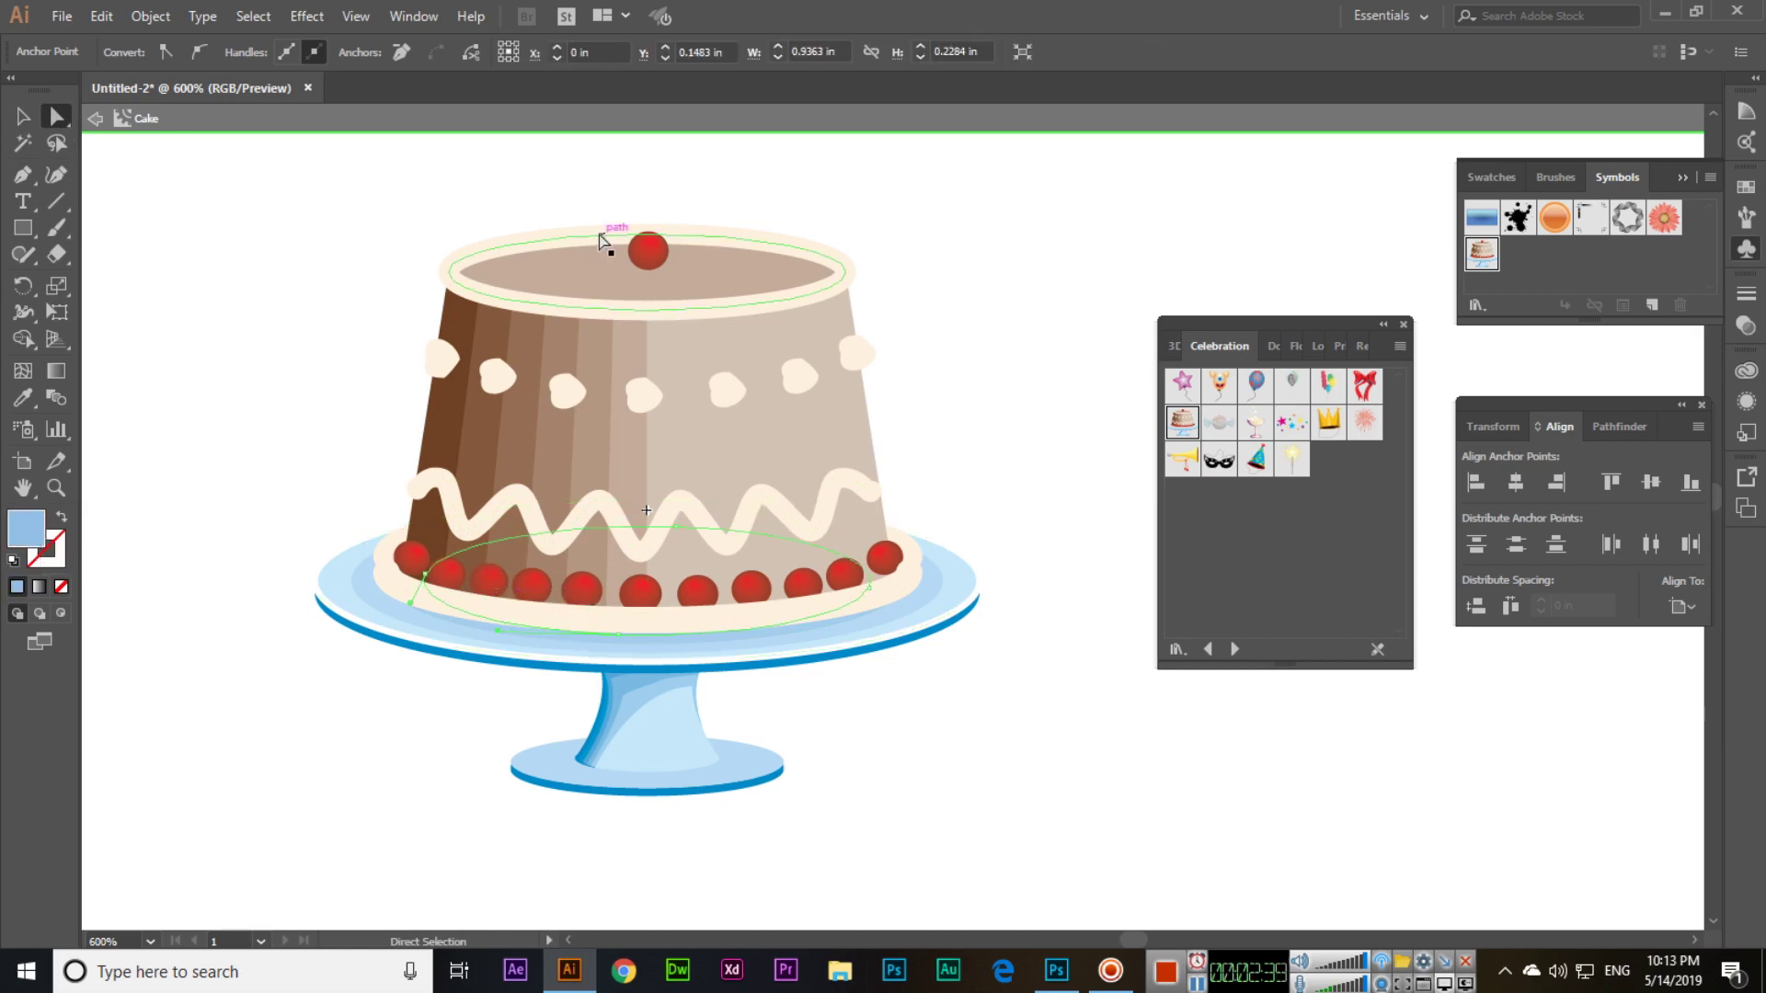
- Try filling one of the cake's brown side strips with a green swatch, and undo it
left_click(559, 453)
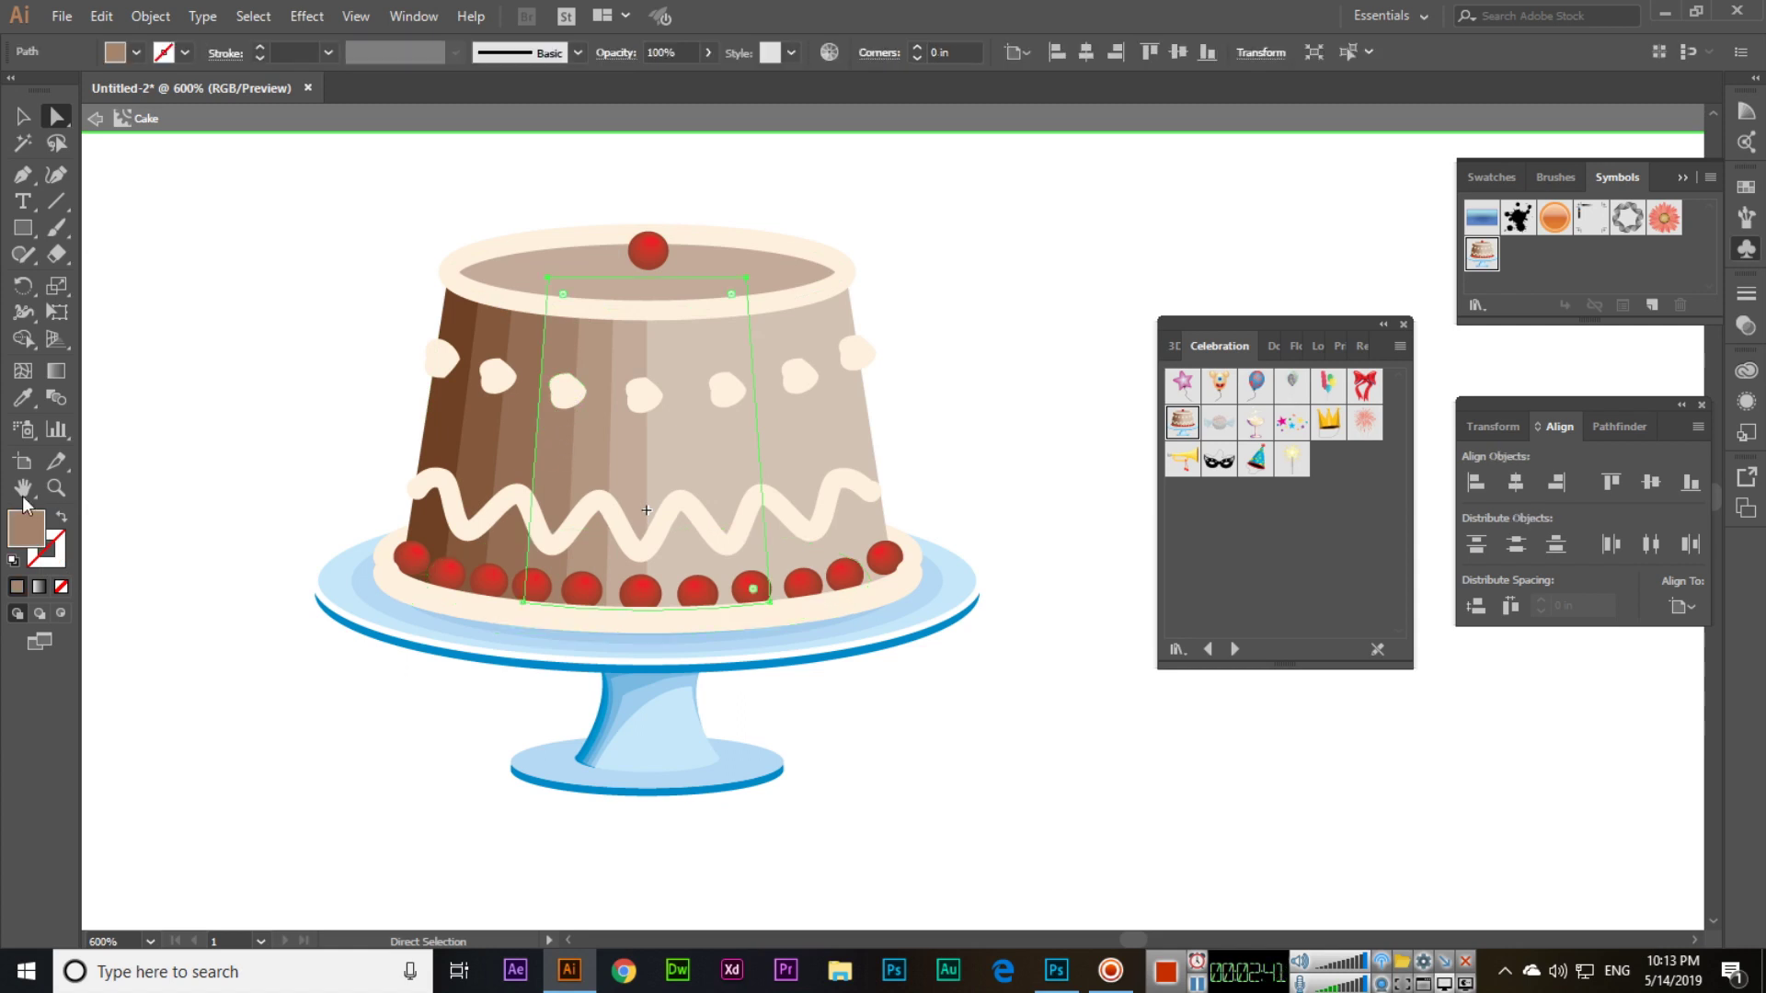
left_click(125, 58)
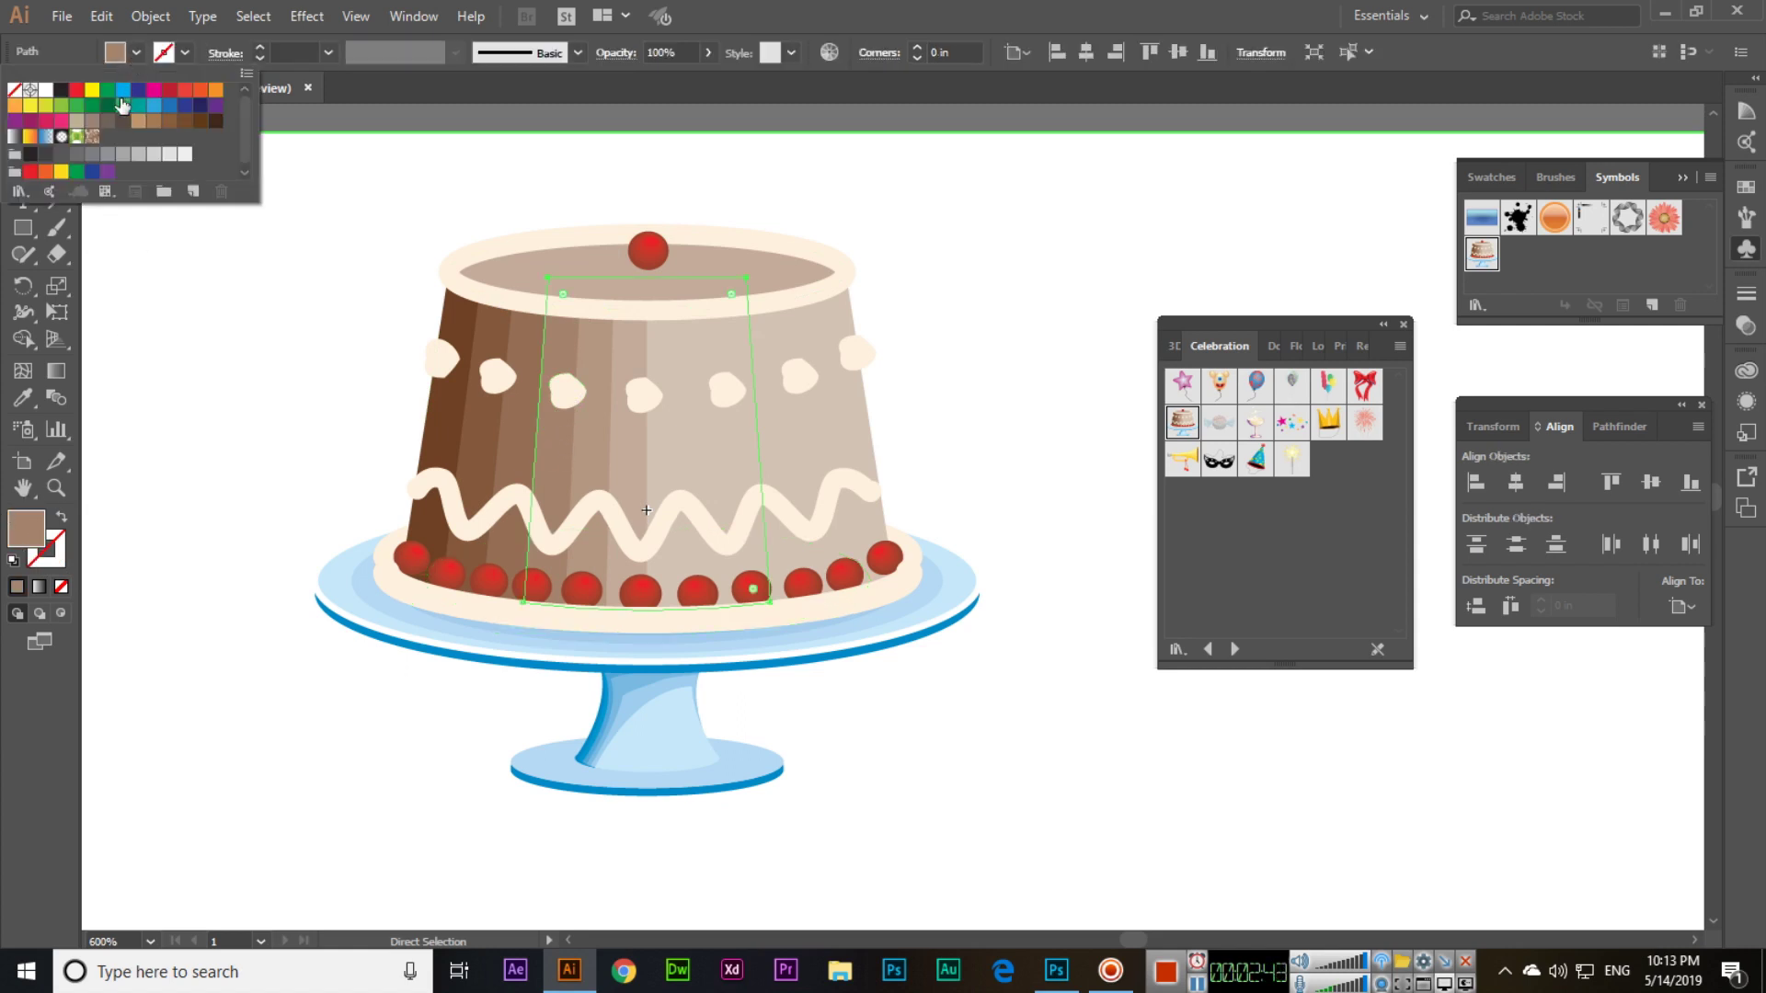
left_click(108, 105)
key("ctrl+z")
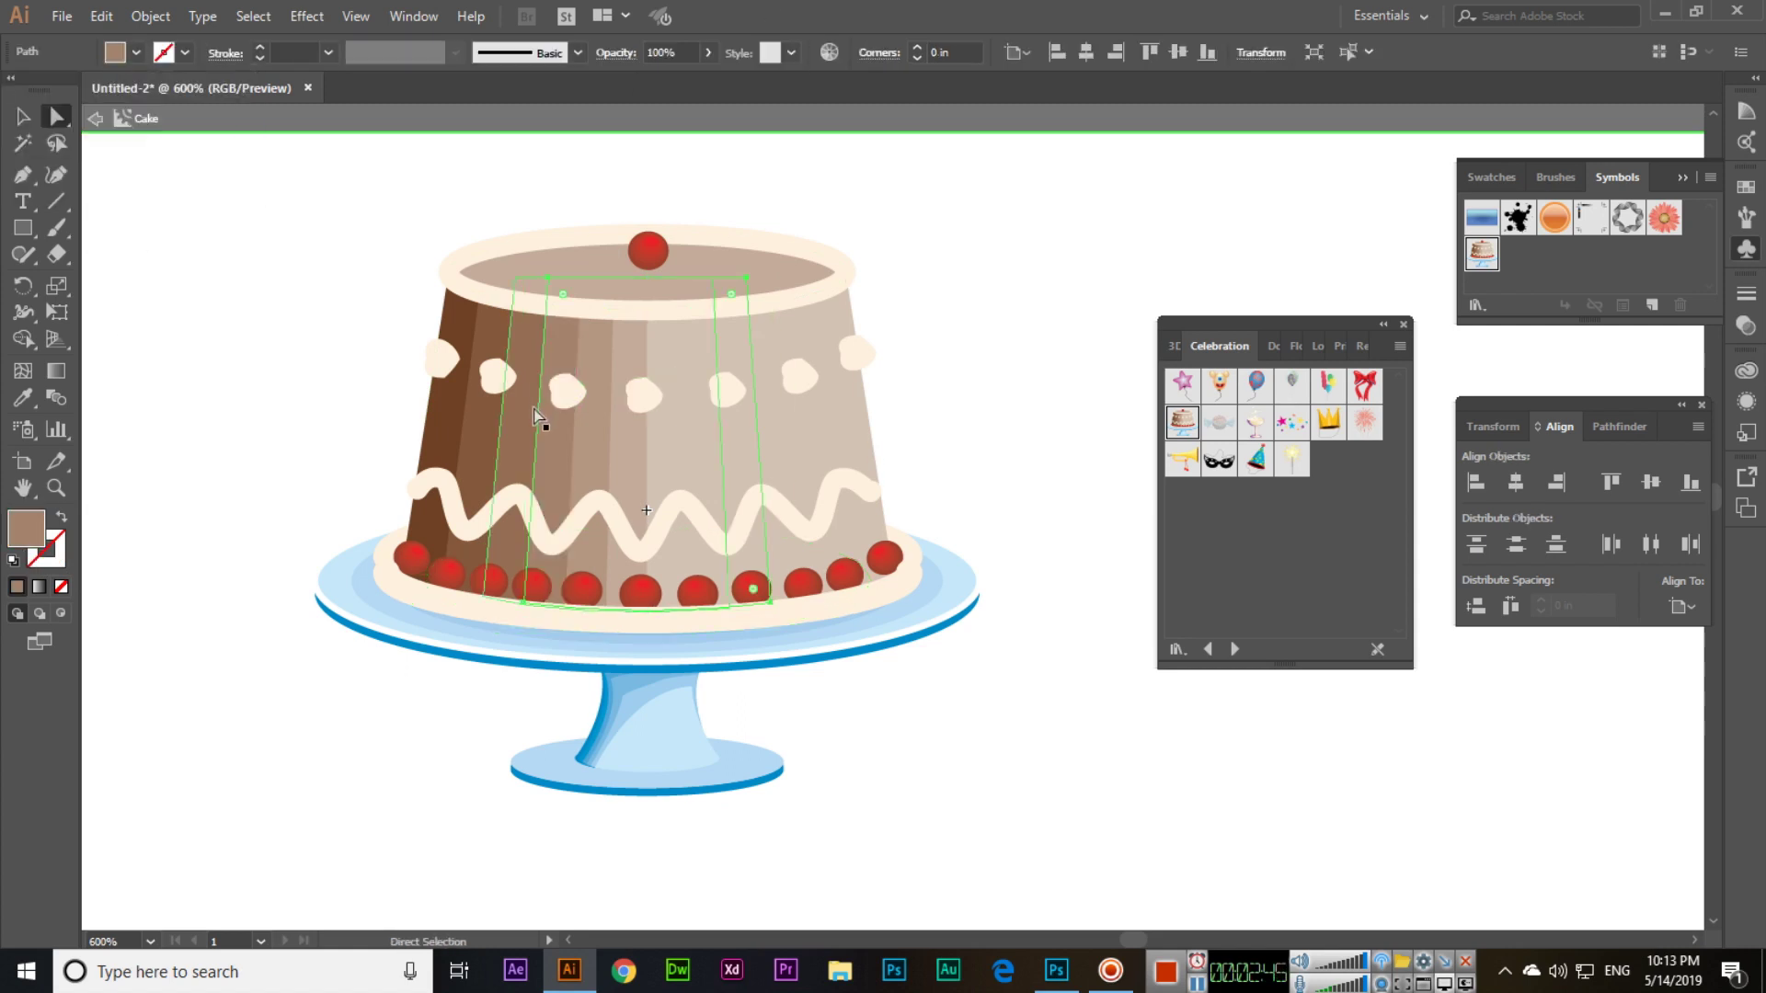
- Try recolouring the cake's brown strips, top and cherries red through a Magic Wand selection, and undo the fill
left_click(22, 149)
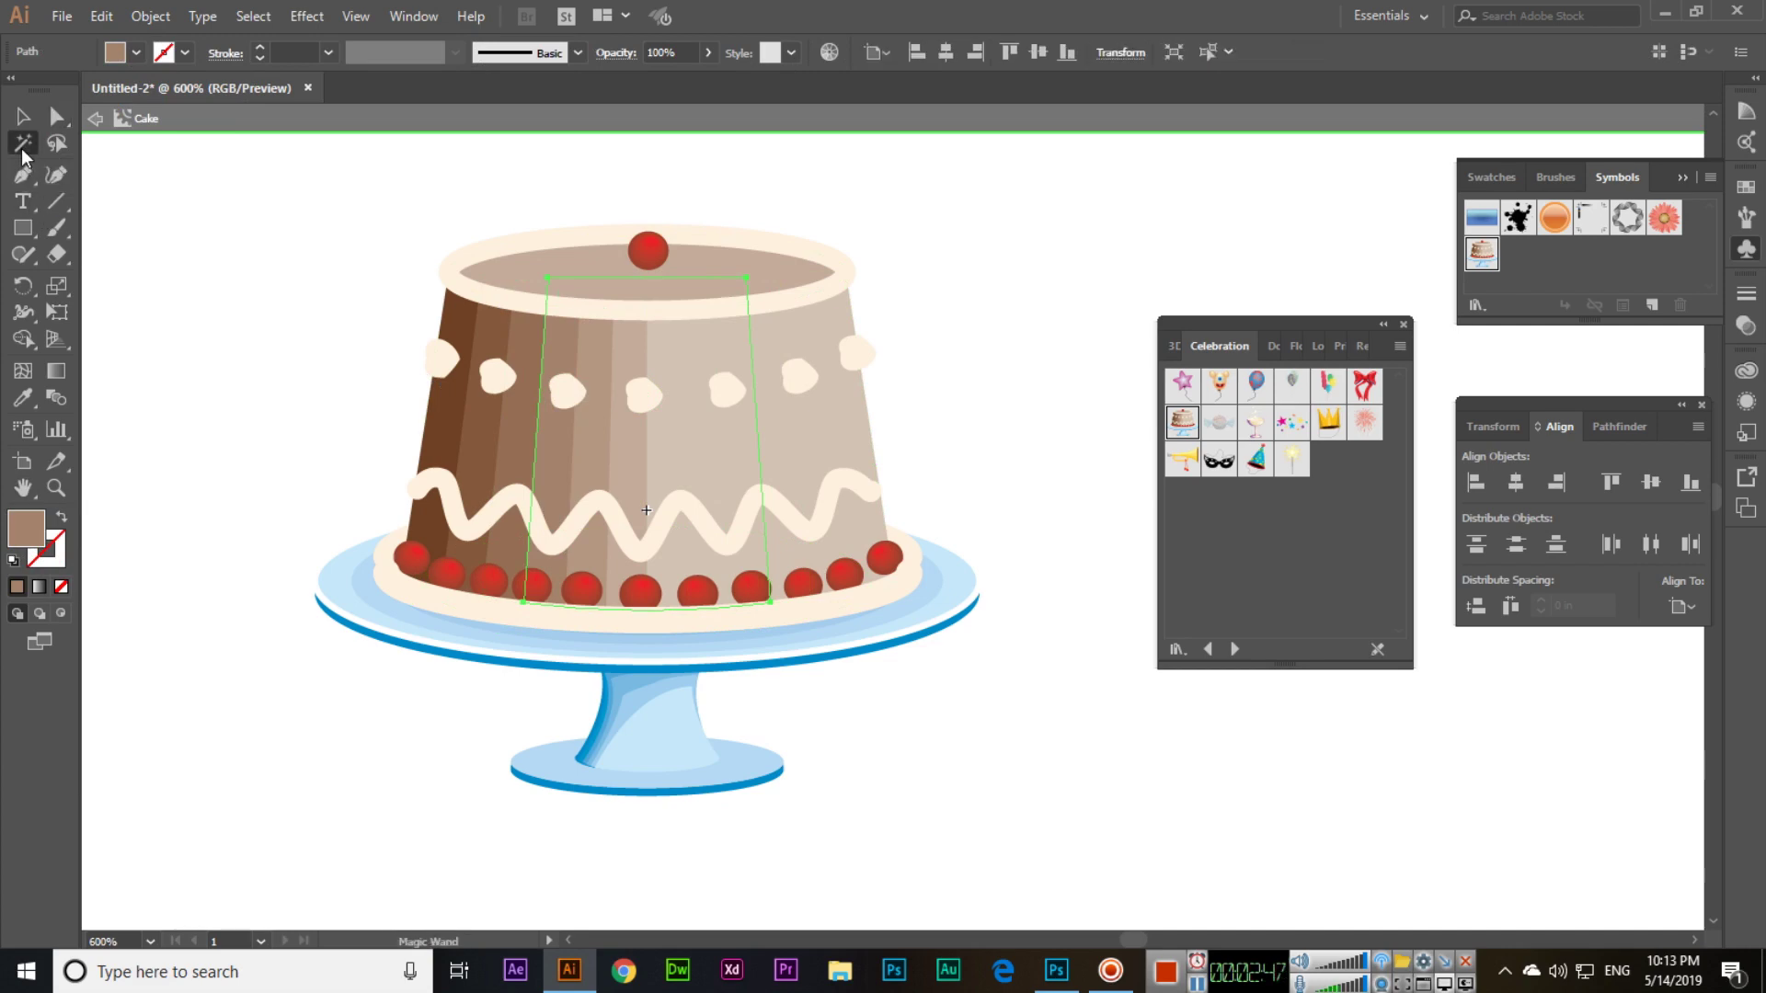
left_click(554, 445)
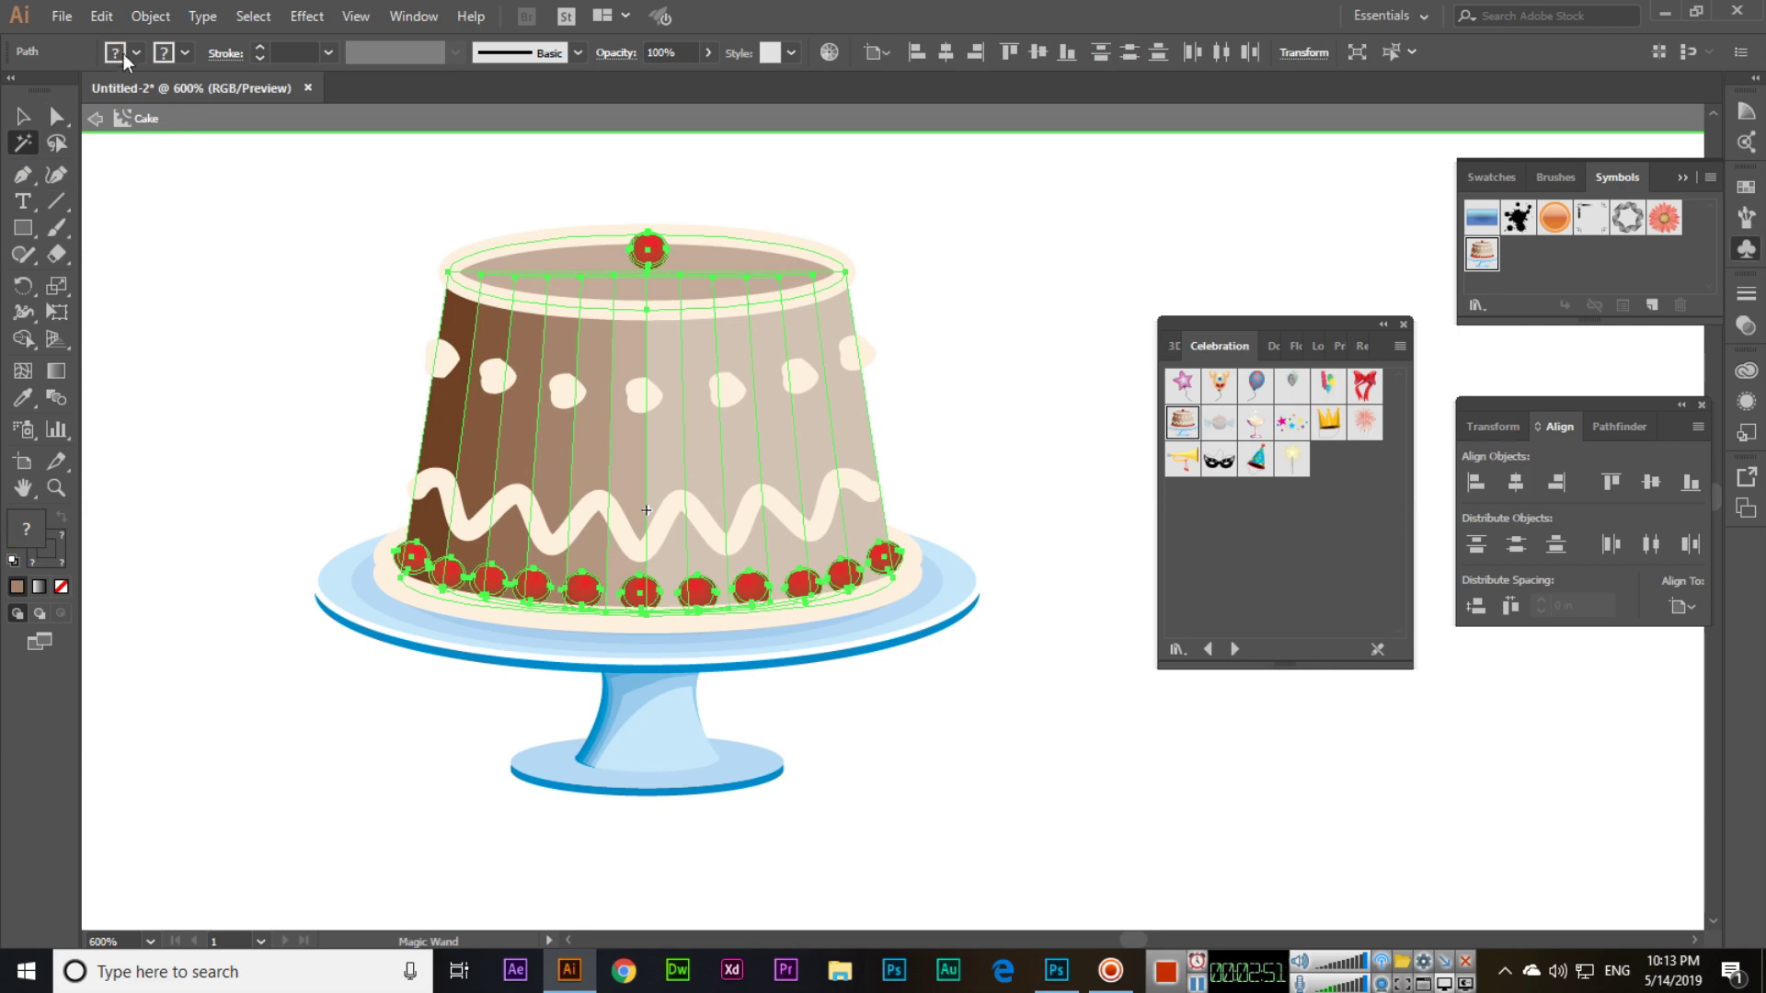
left_click(123, 53)
left_click(76, 89)
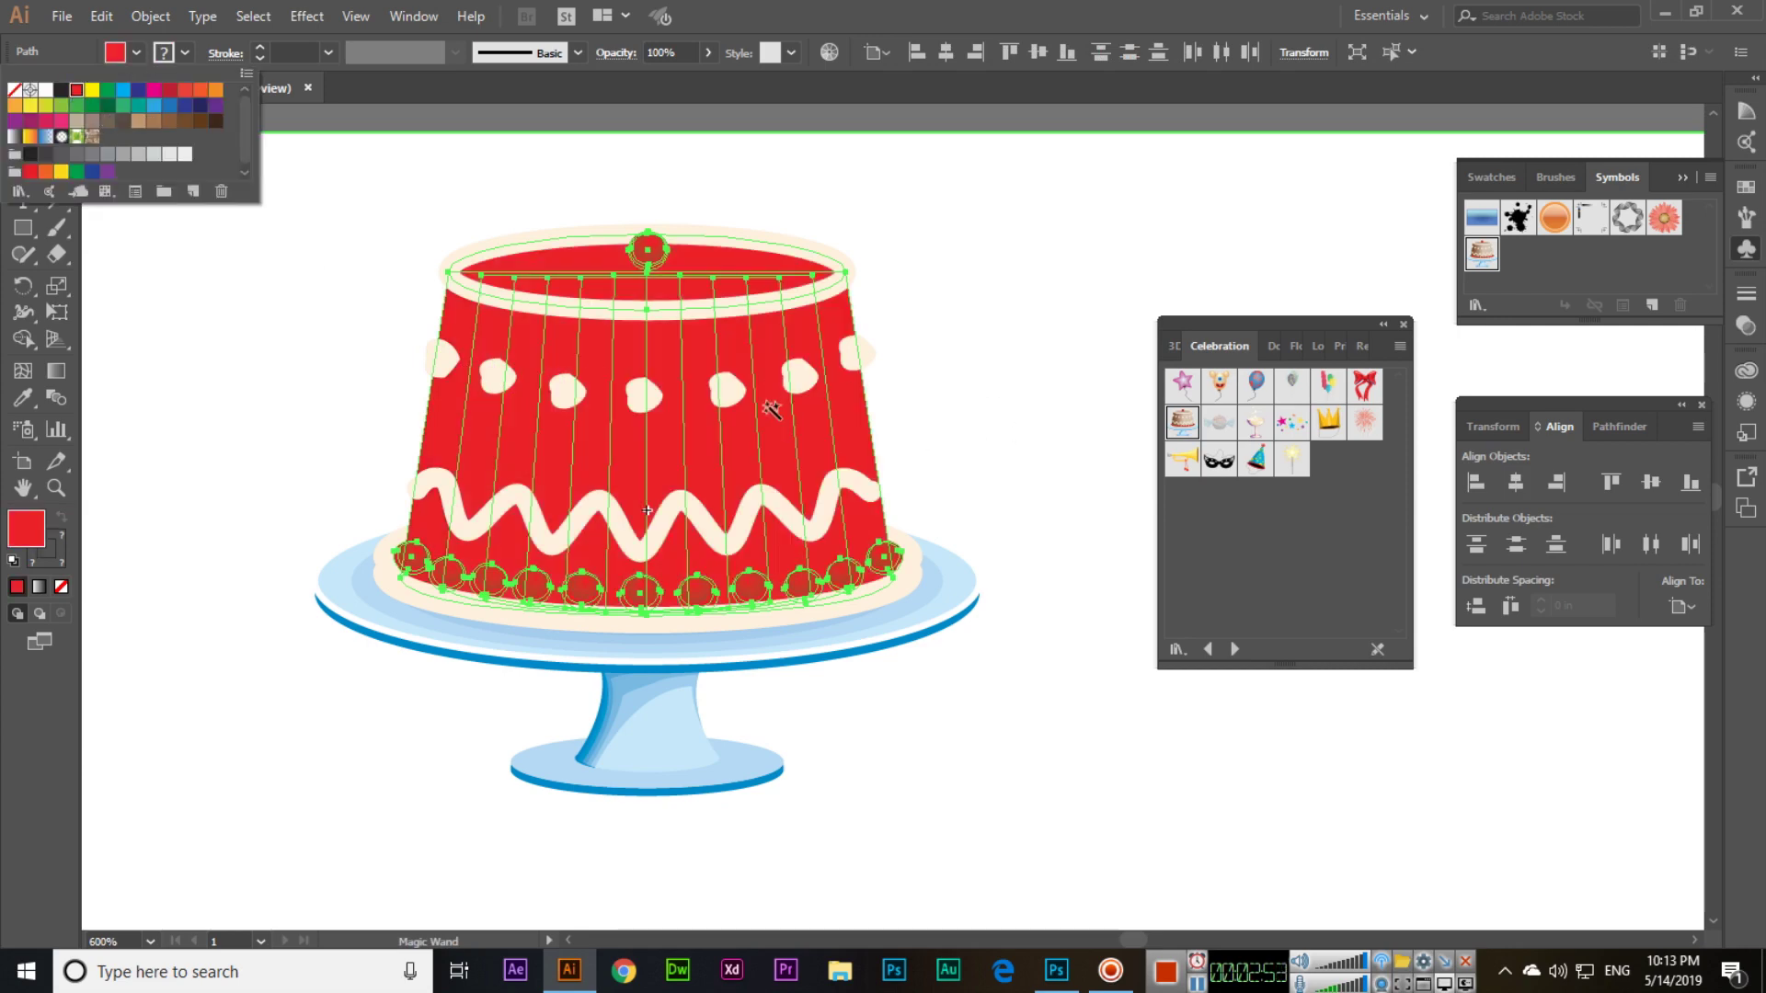
key("Escape")
key("v")
left_click(1010, 330)
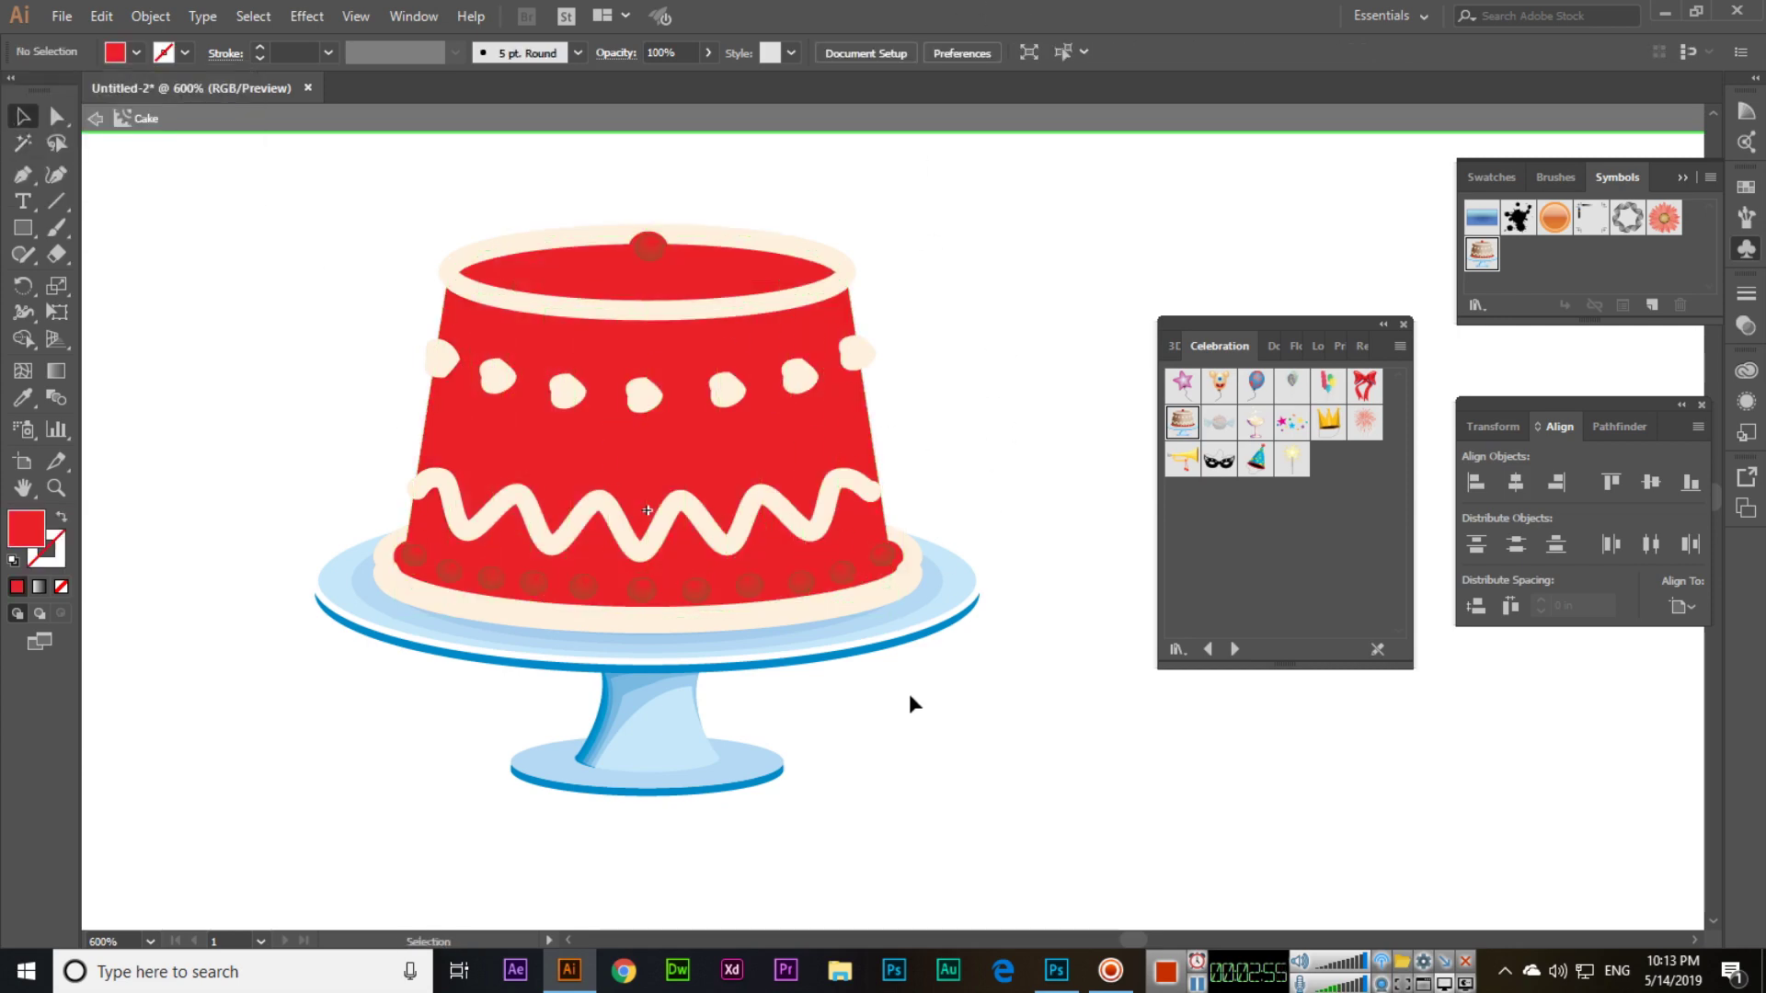
key("ctrl+z")
left_click(1083, 256)
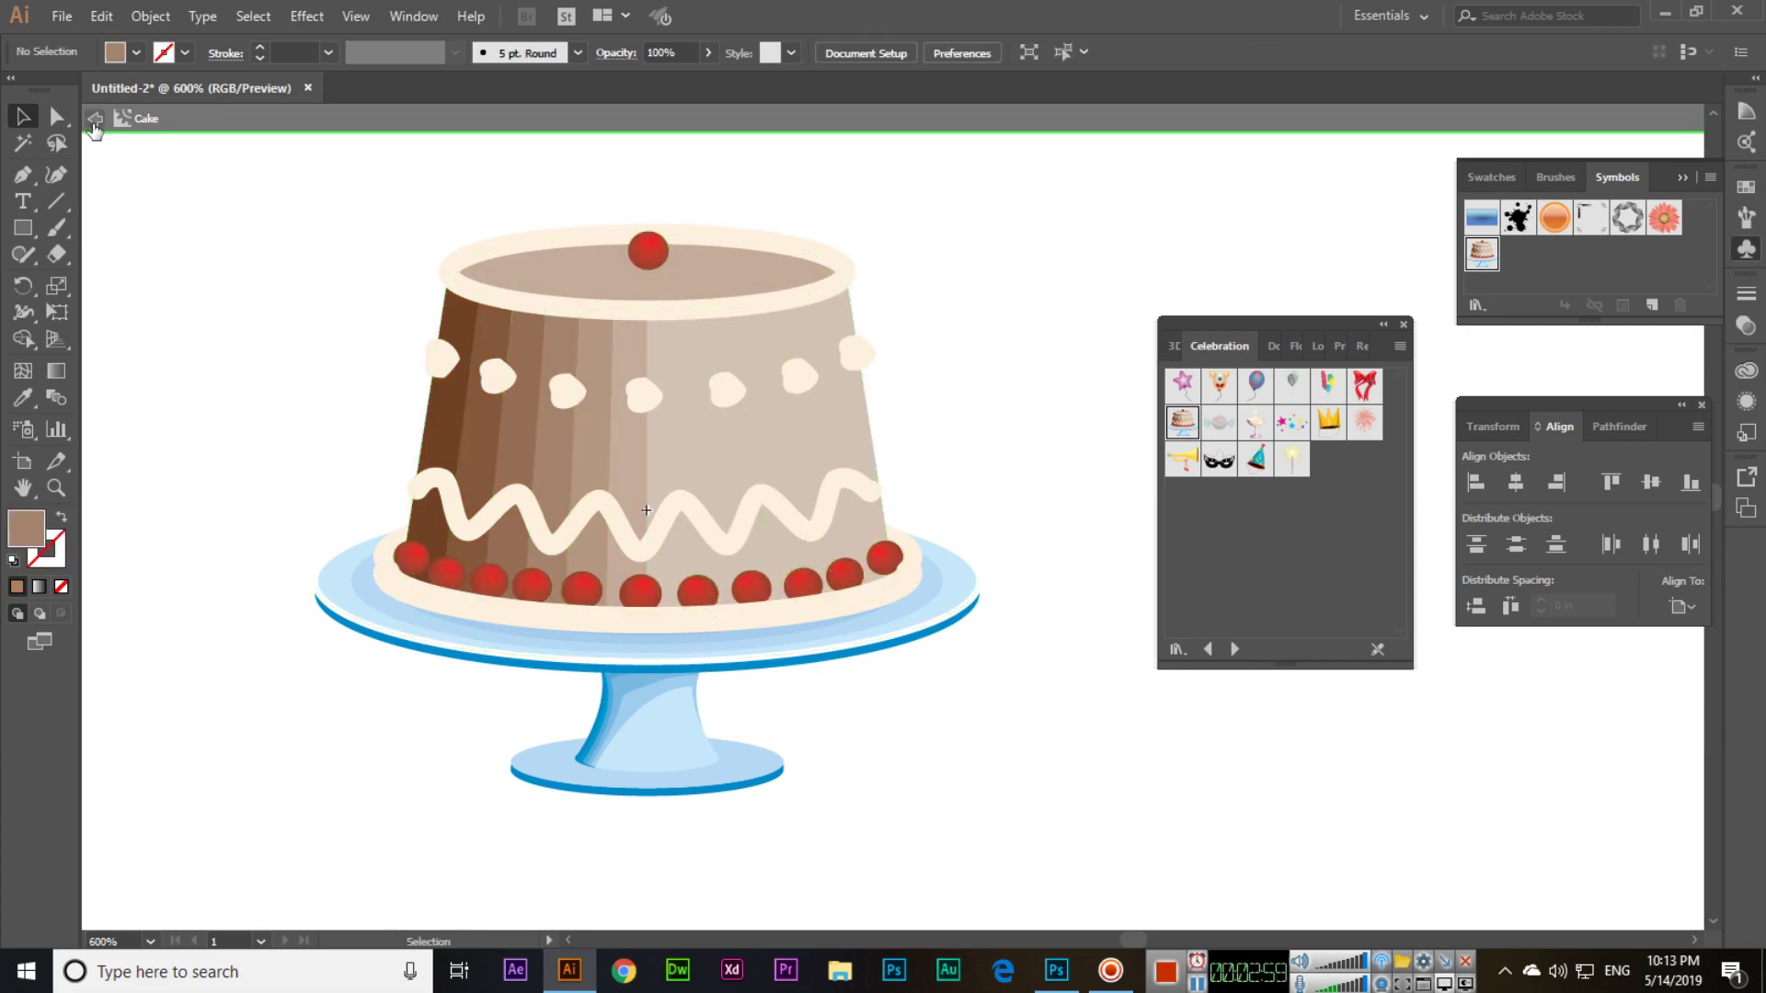
- Exit the Cake symbol's editing mode and return to the full artboard
left_click(94, 119)
key("ctrl+0")
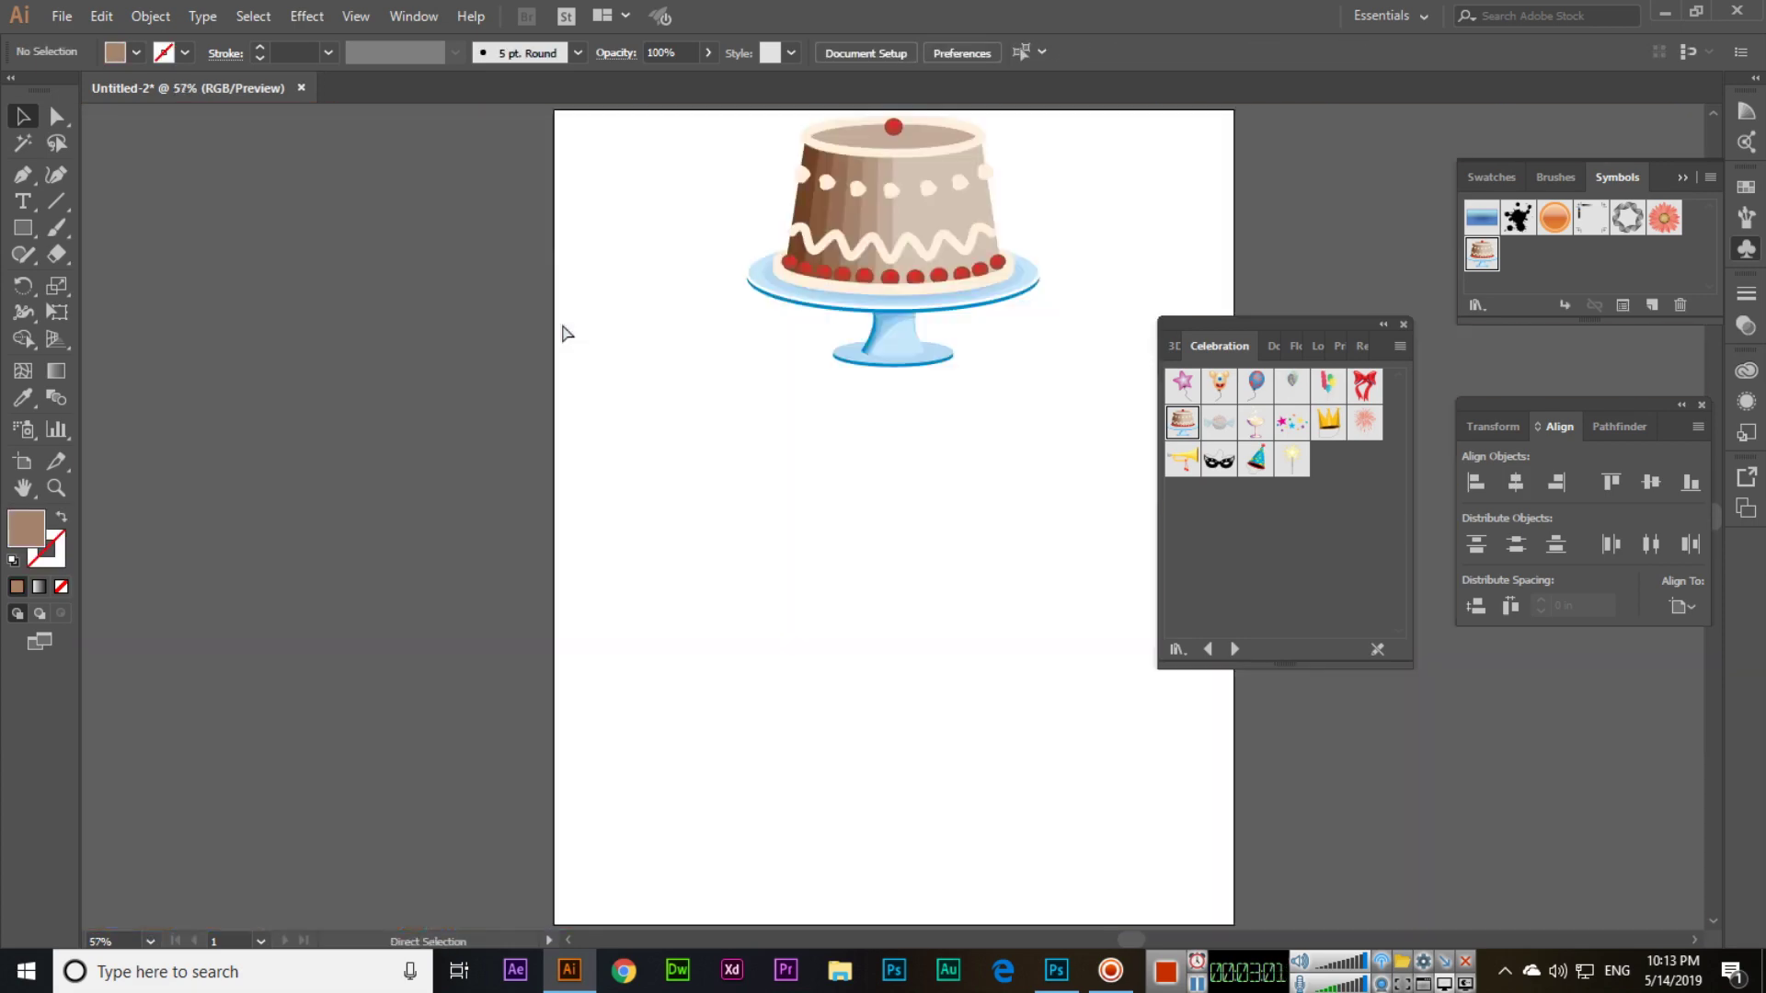
left_click_drag(788, 481, 579, 481)
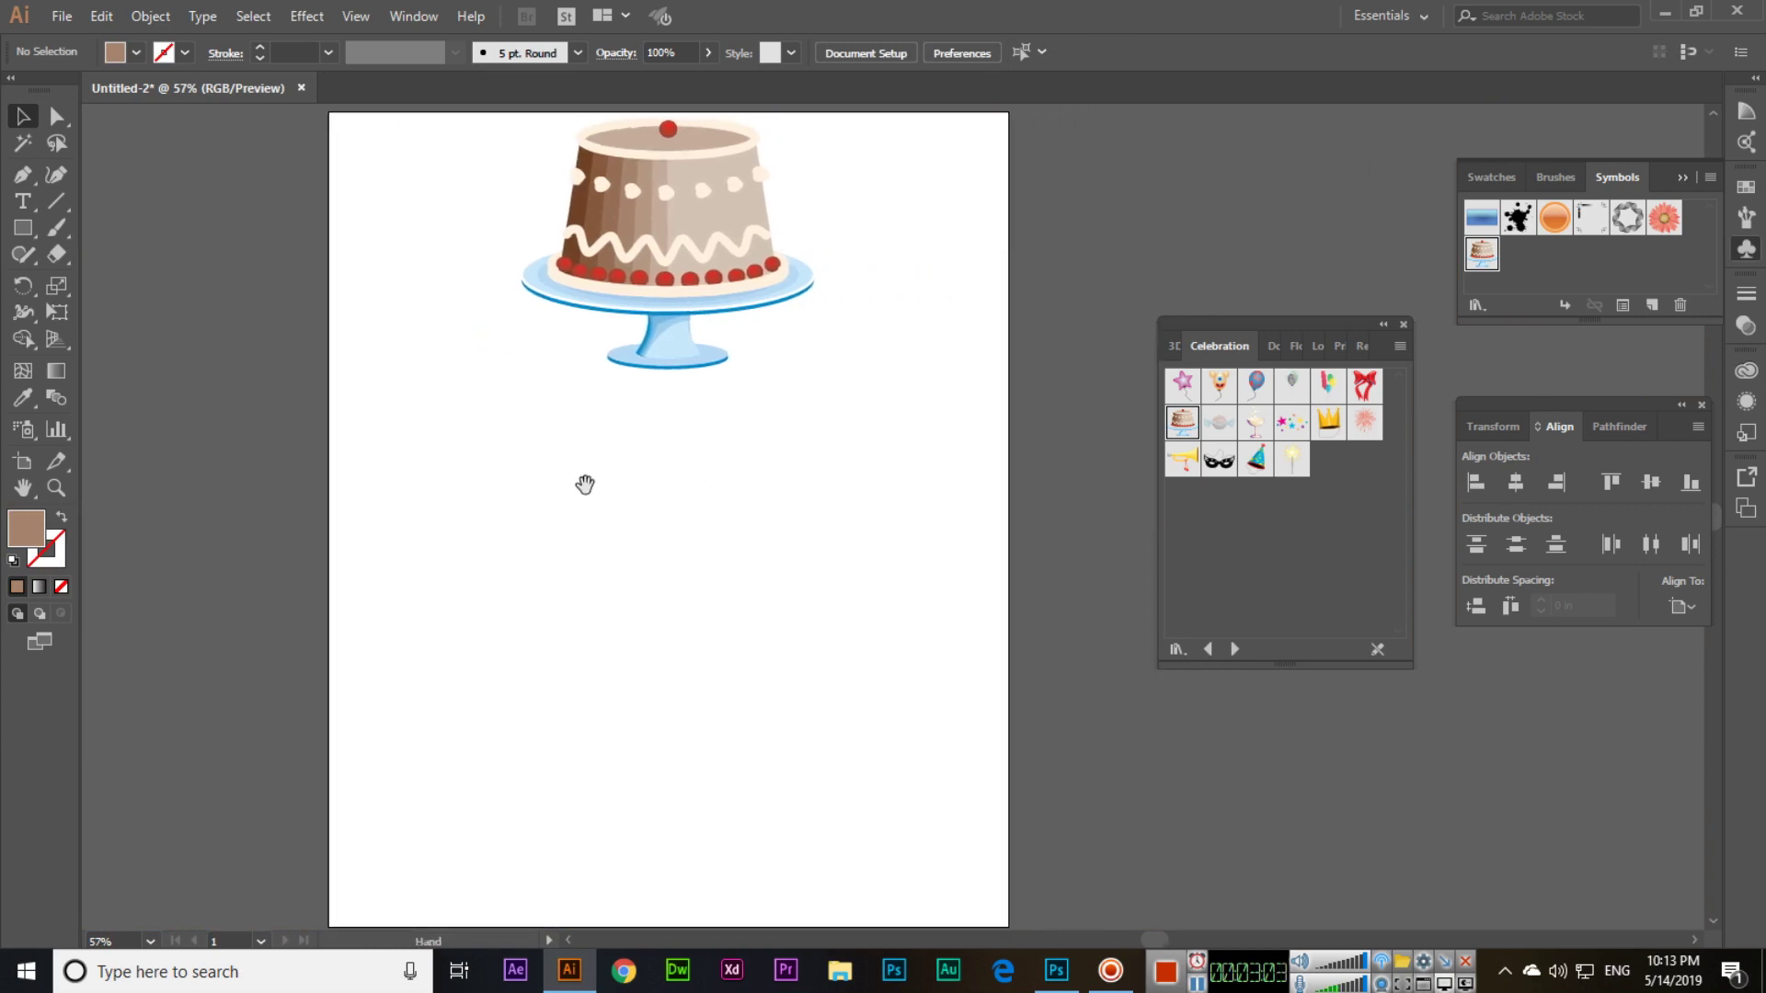
- Add a point text reading "Happy" in the empty area below the cake
left_click(20, 204)
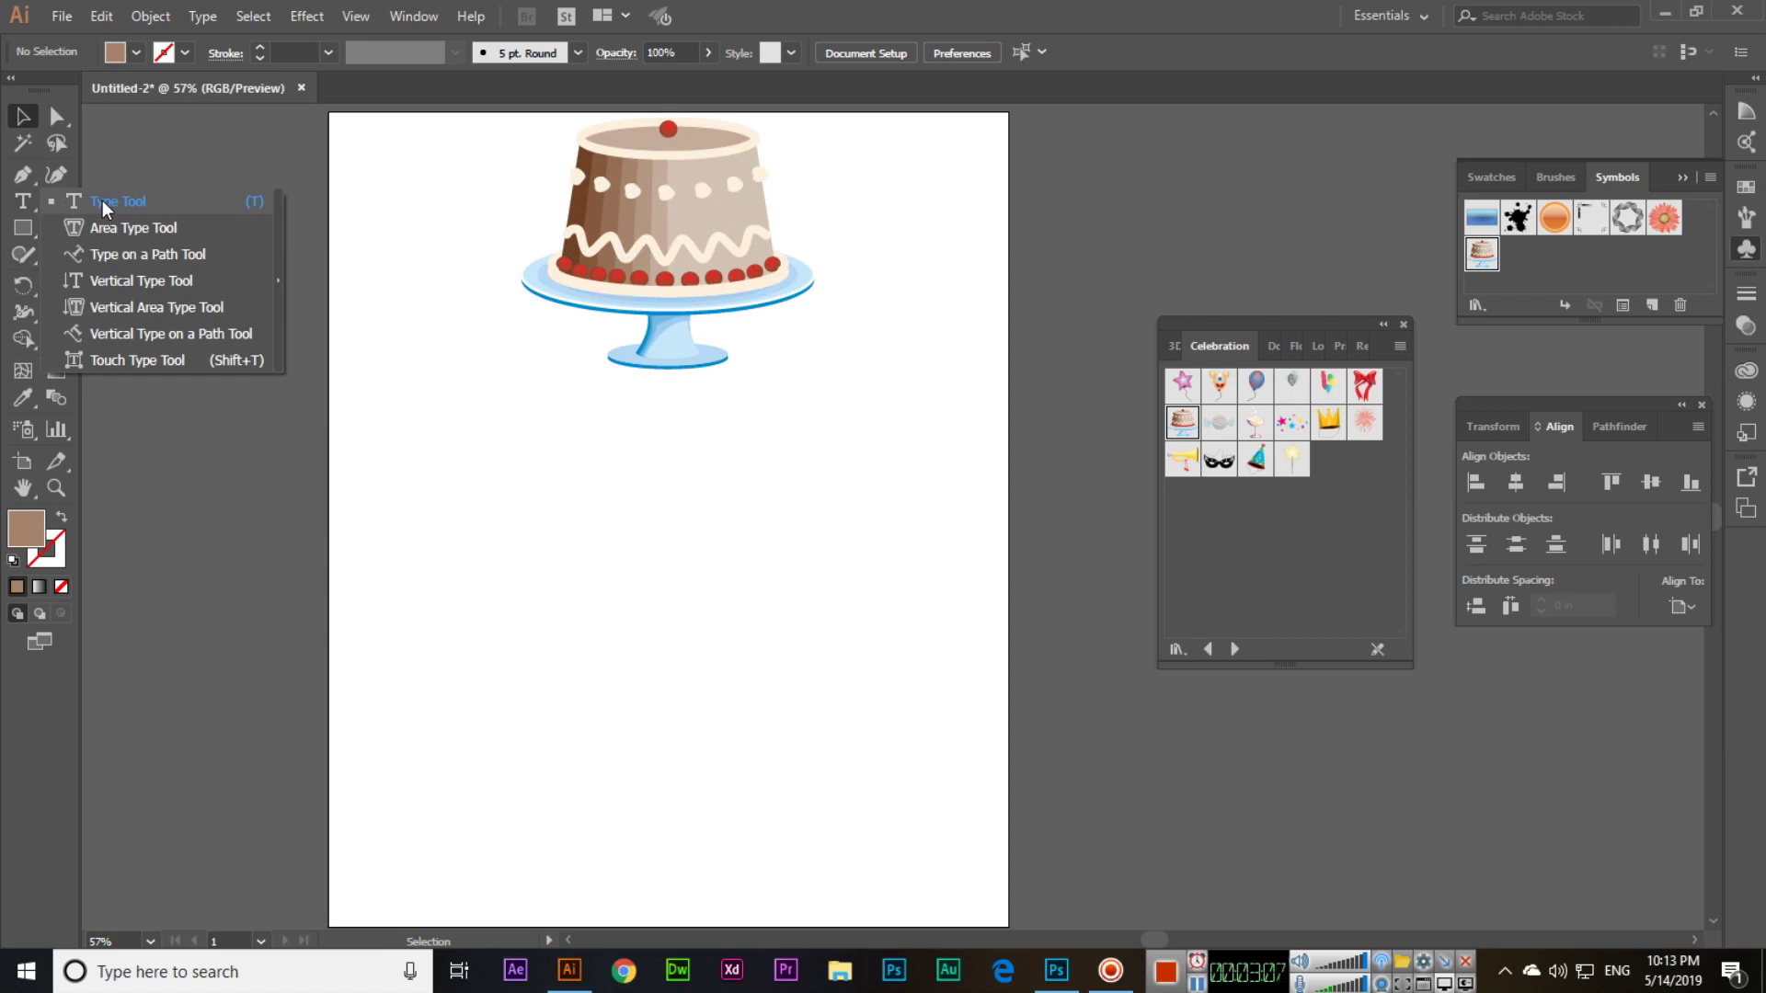
left_click(103, 200)
left_click(425, 503)
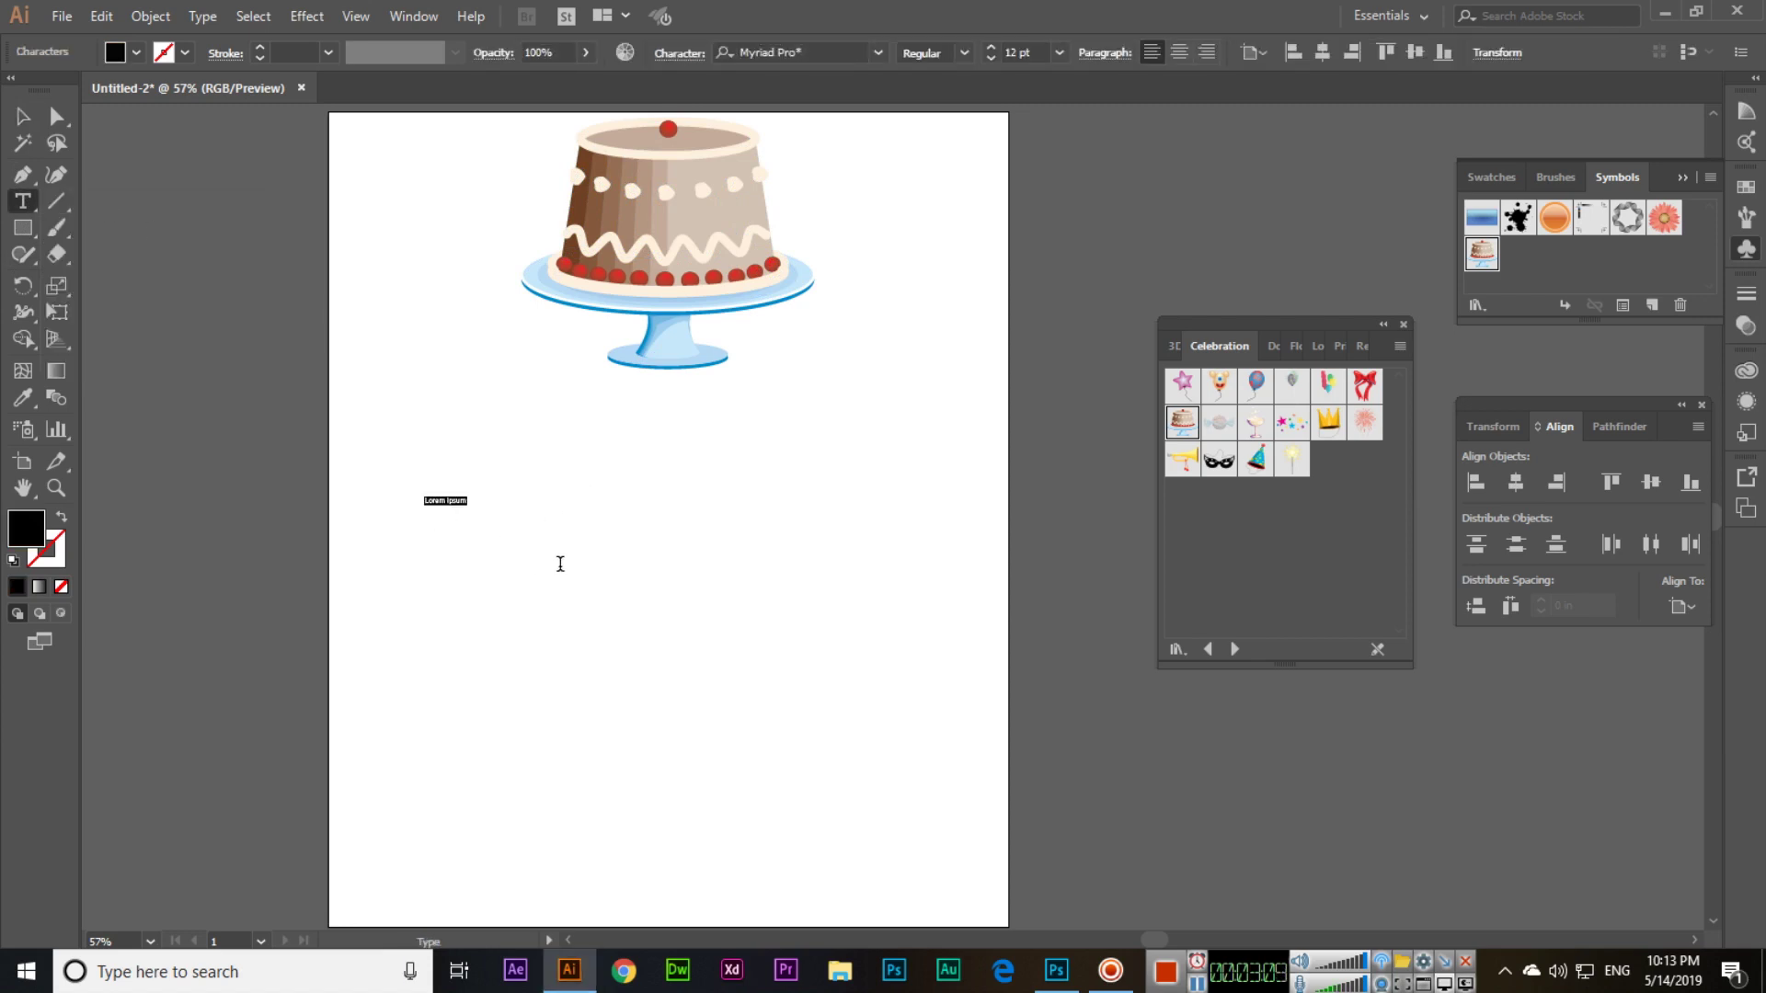
type("Happy")
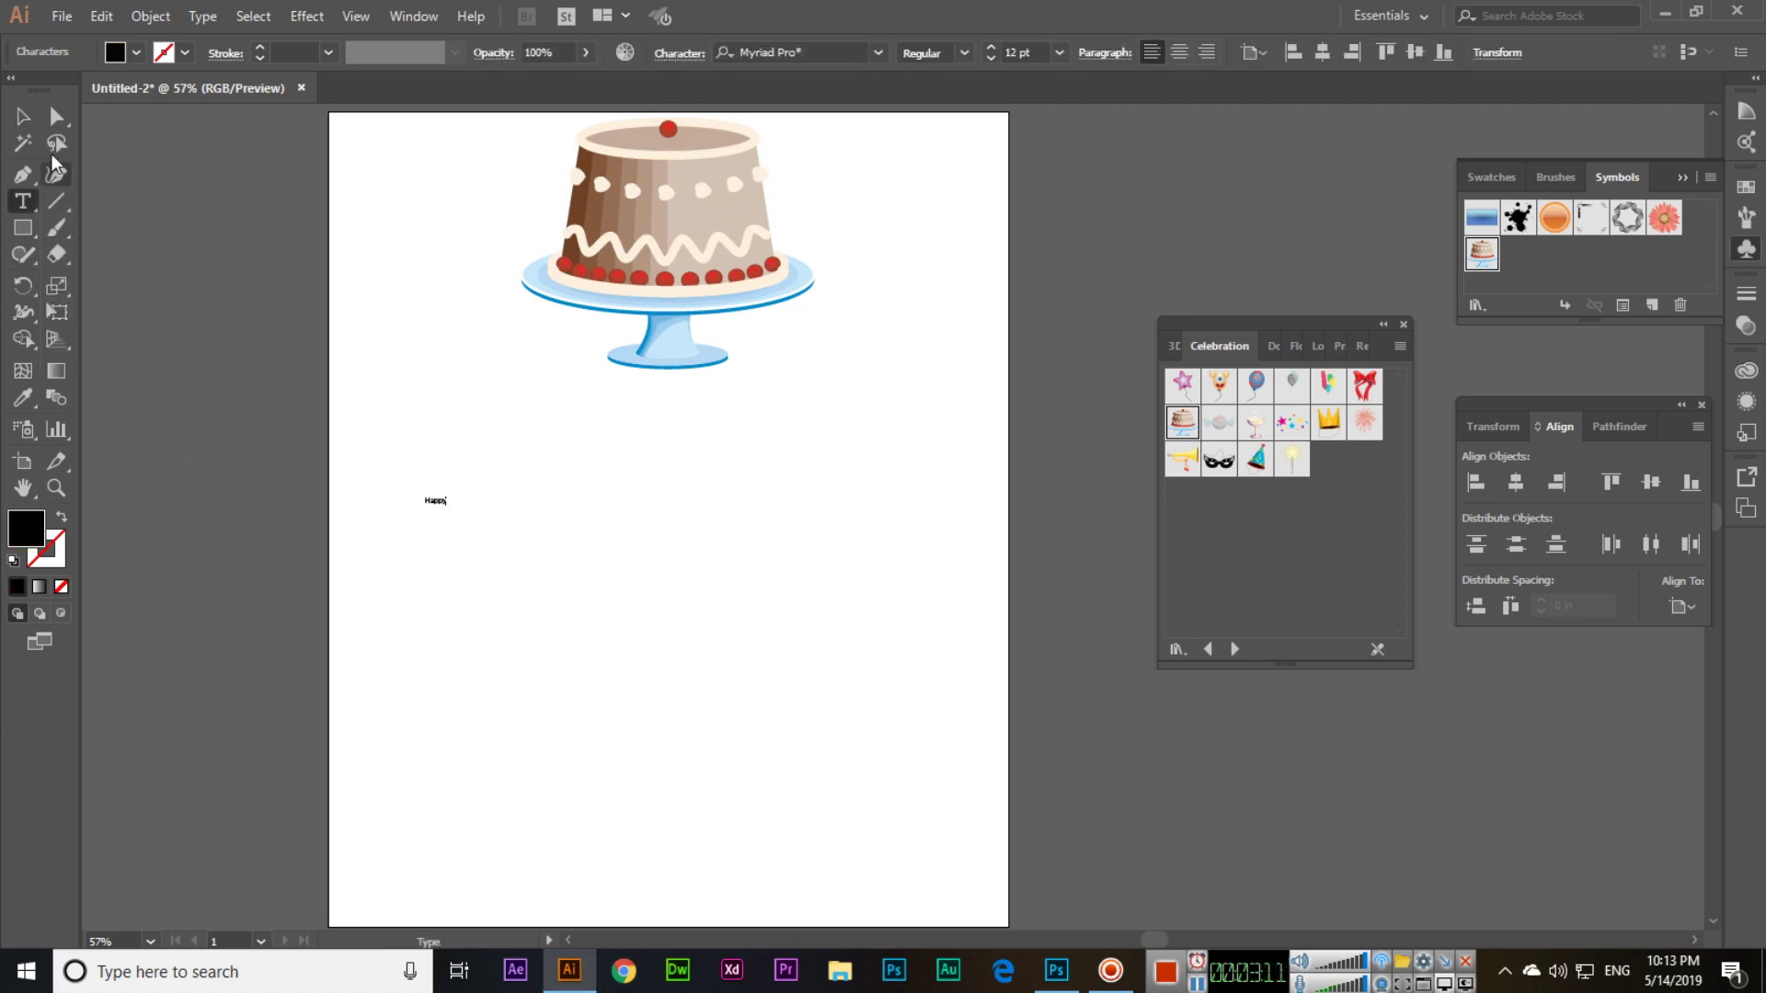
- Enlarge the Happy text to about 271 pt and position it directly under the cake stand
left_click(23, 116)
left_click_drag(445, 511, 639, 581)
left_click_drag(479, 543, 695, 513)
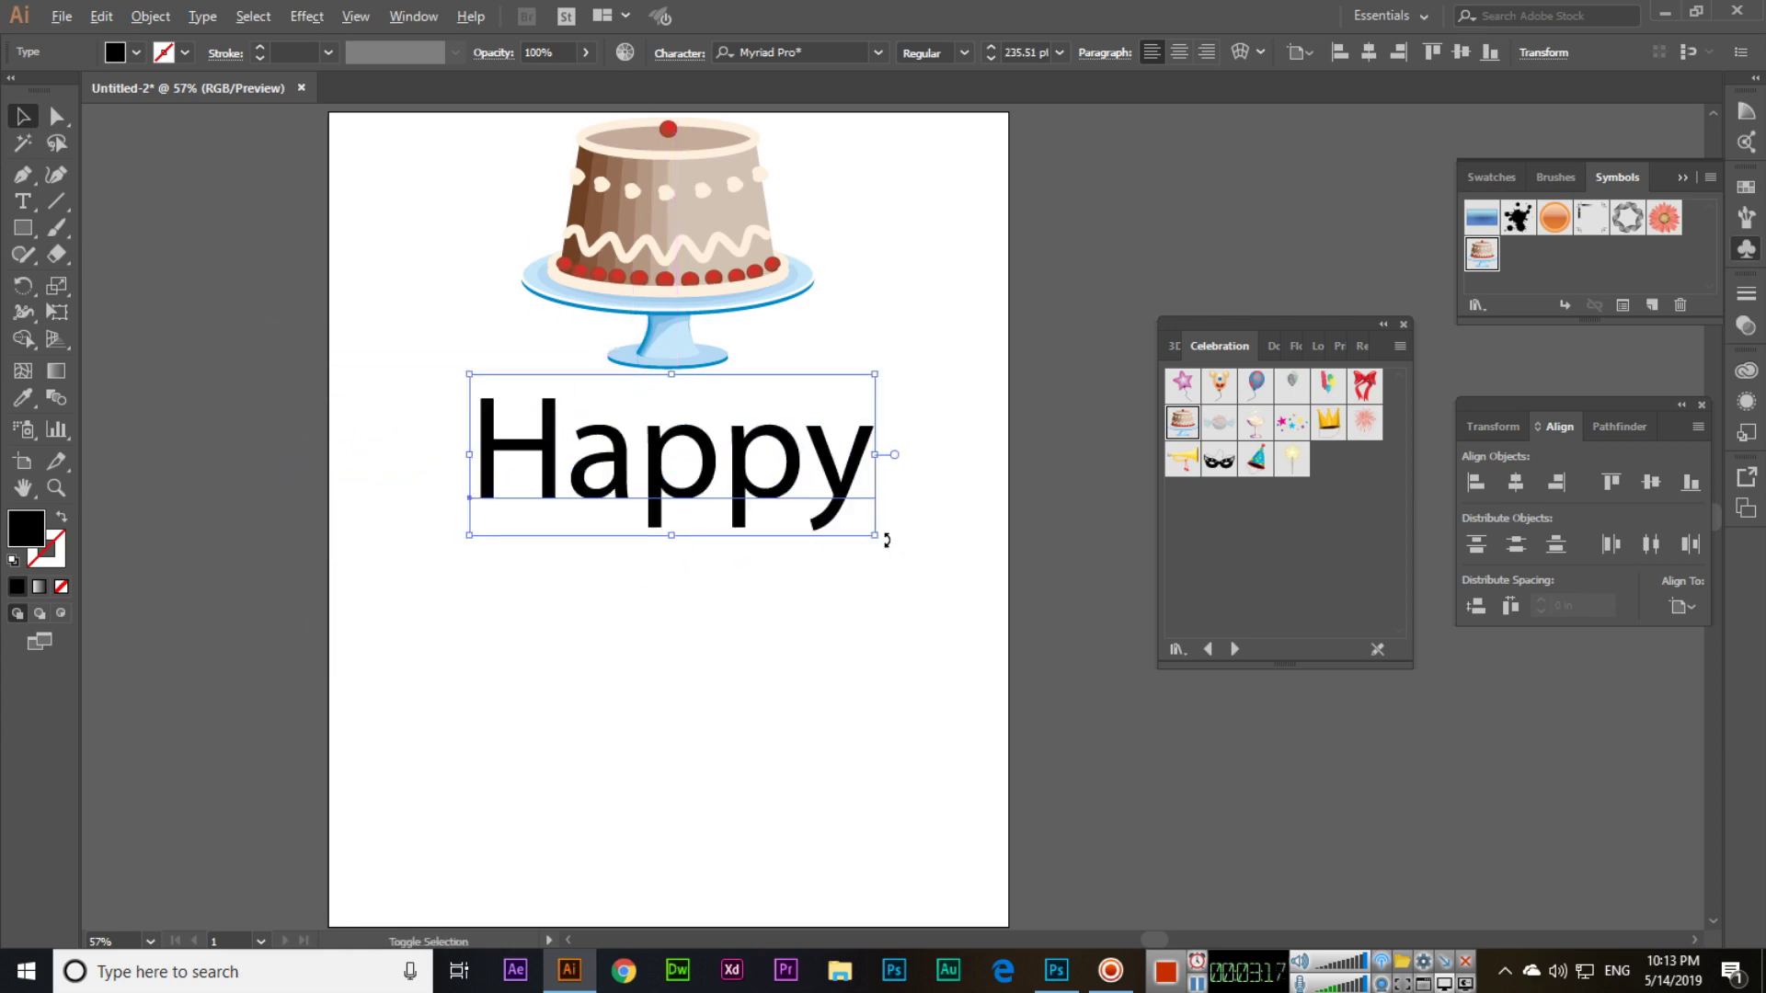
left_click_drag(875, 535, 907, 548)
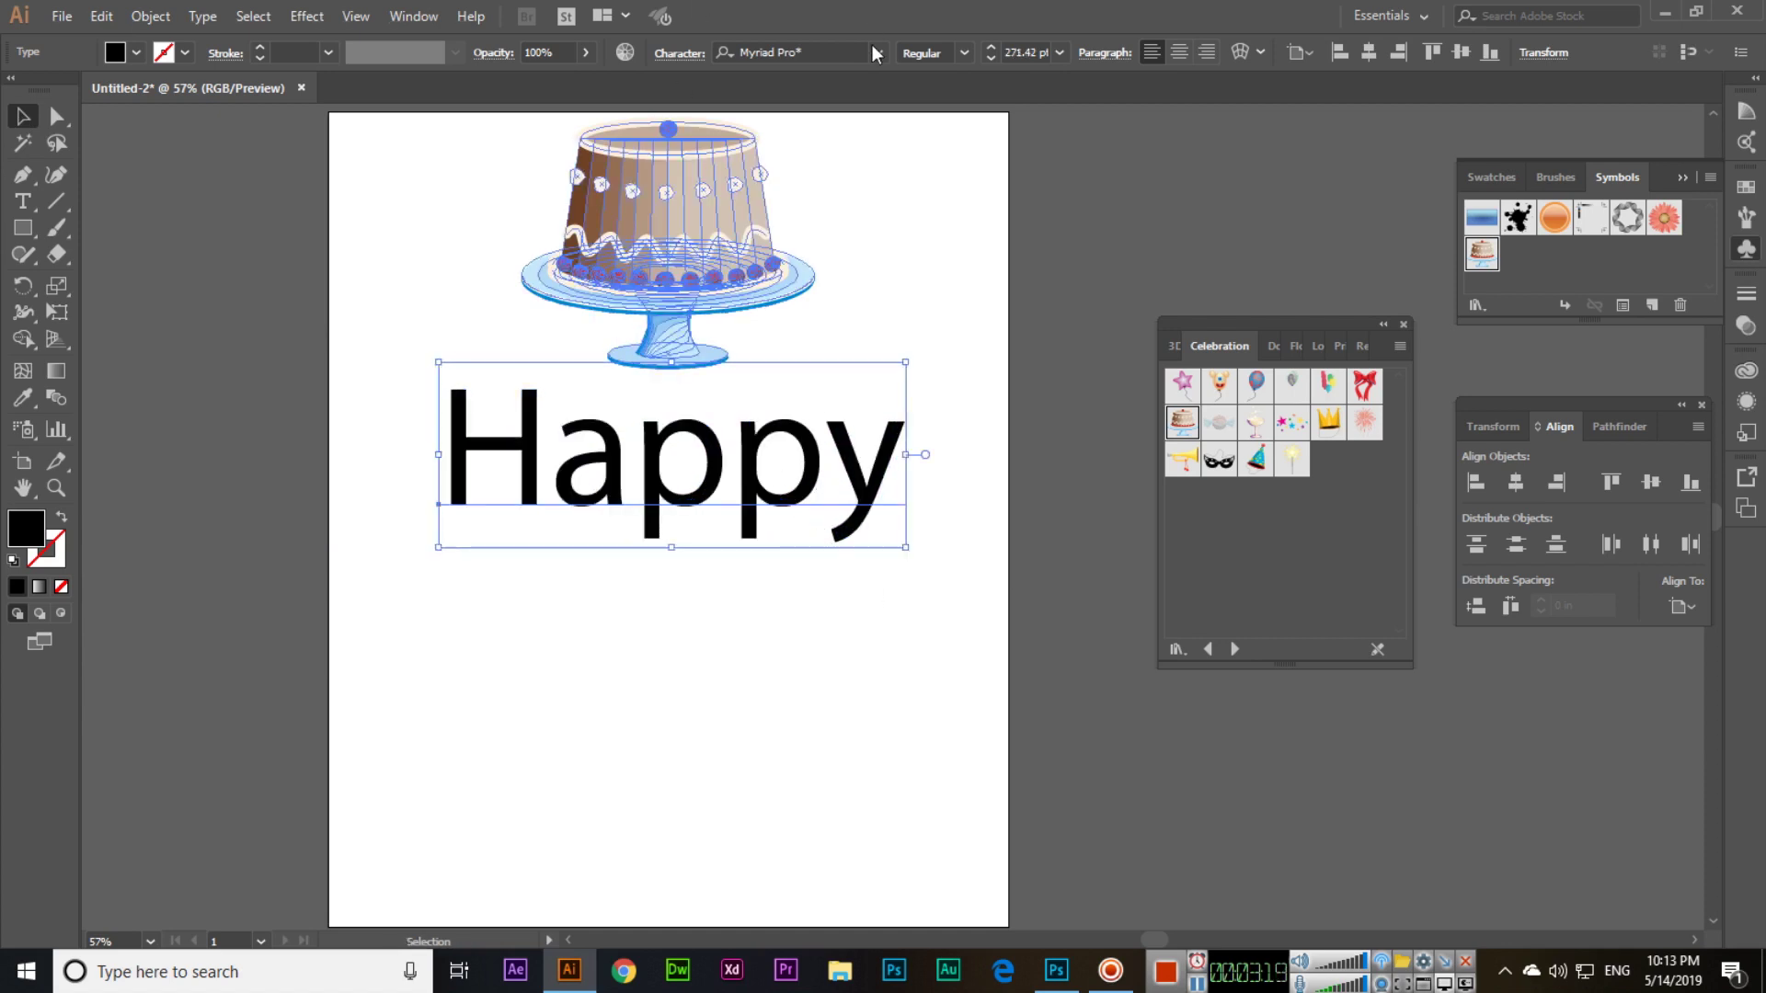
- Preview several fonts on the Happy text and set it to Baloo Bhai
left_click_drag(923, 298, 746, 305)
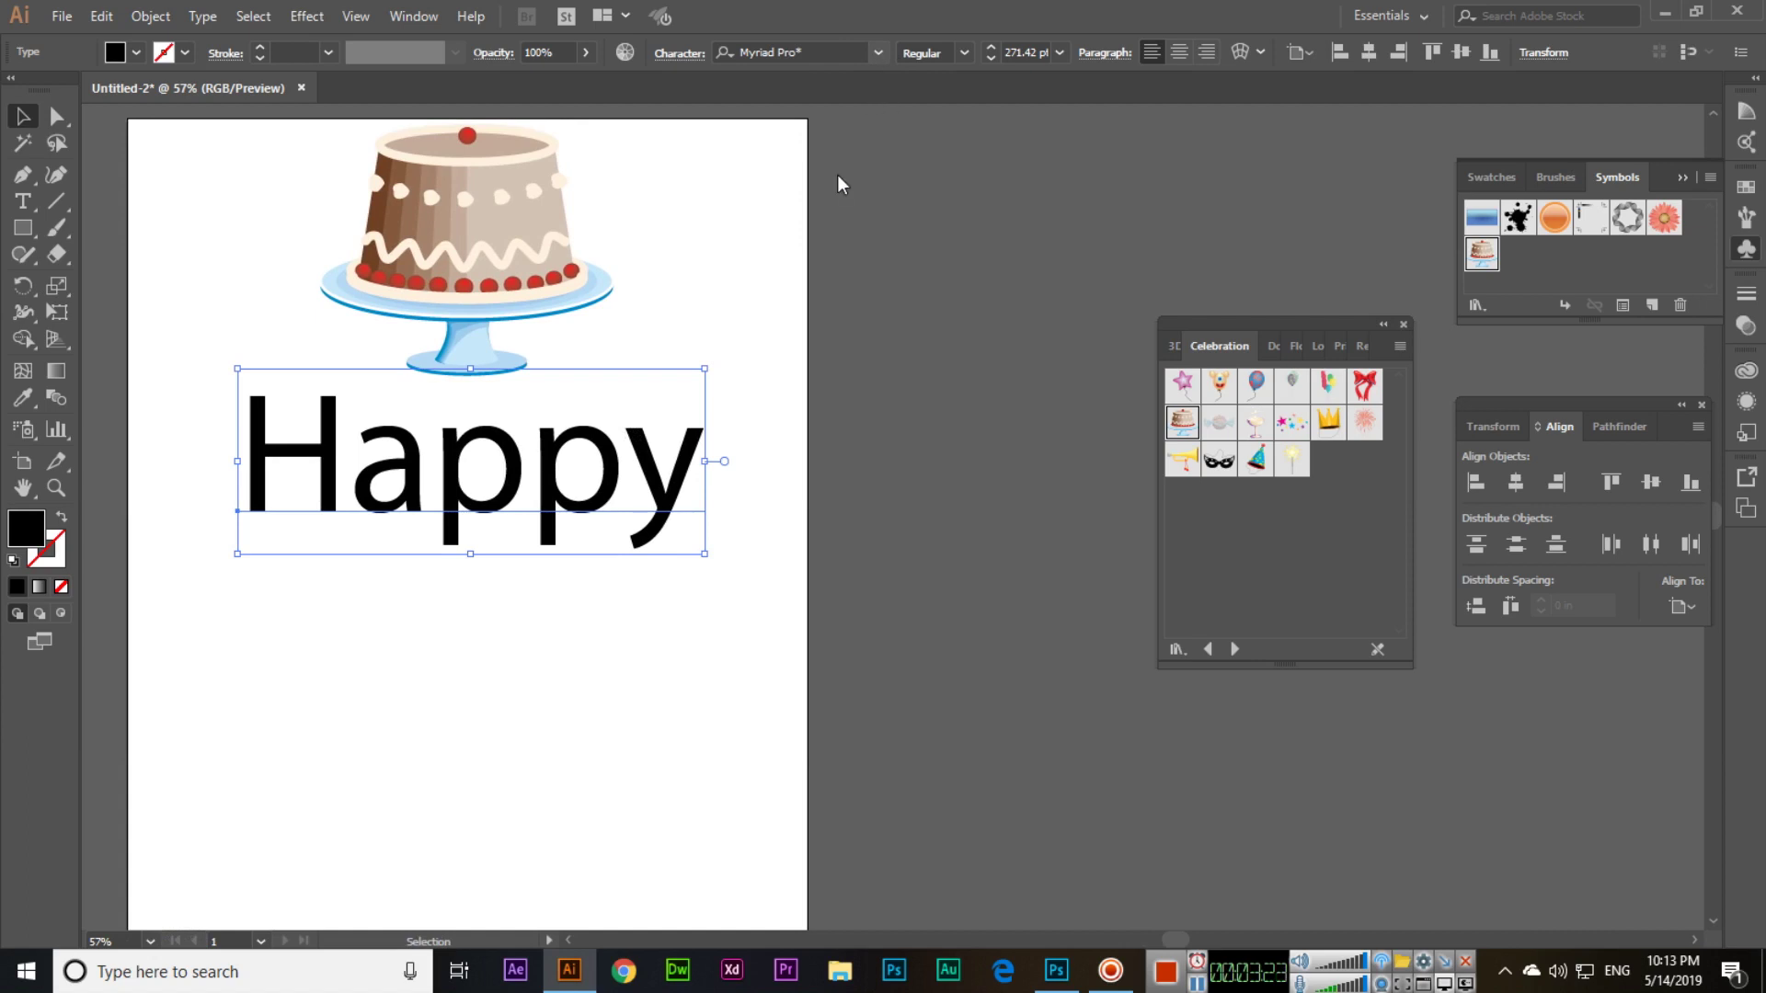
left_click(878, 52)
scroll(879, 212, "up", 5)
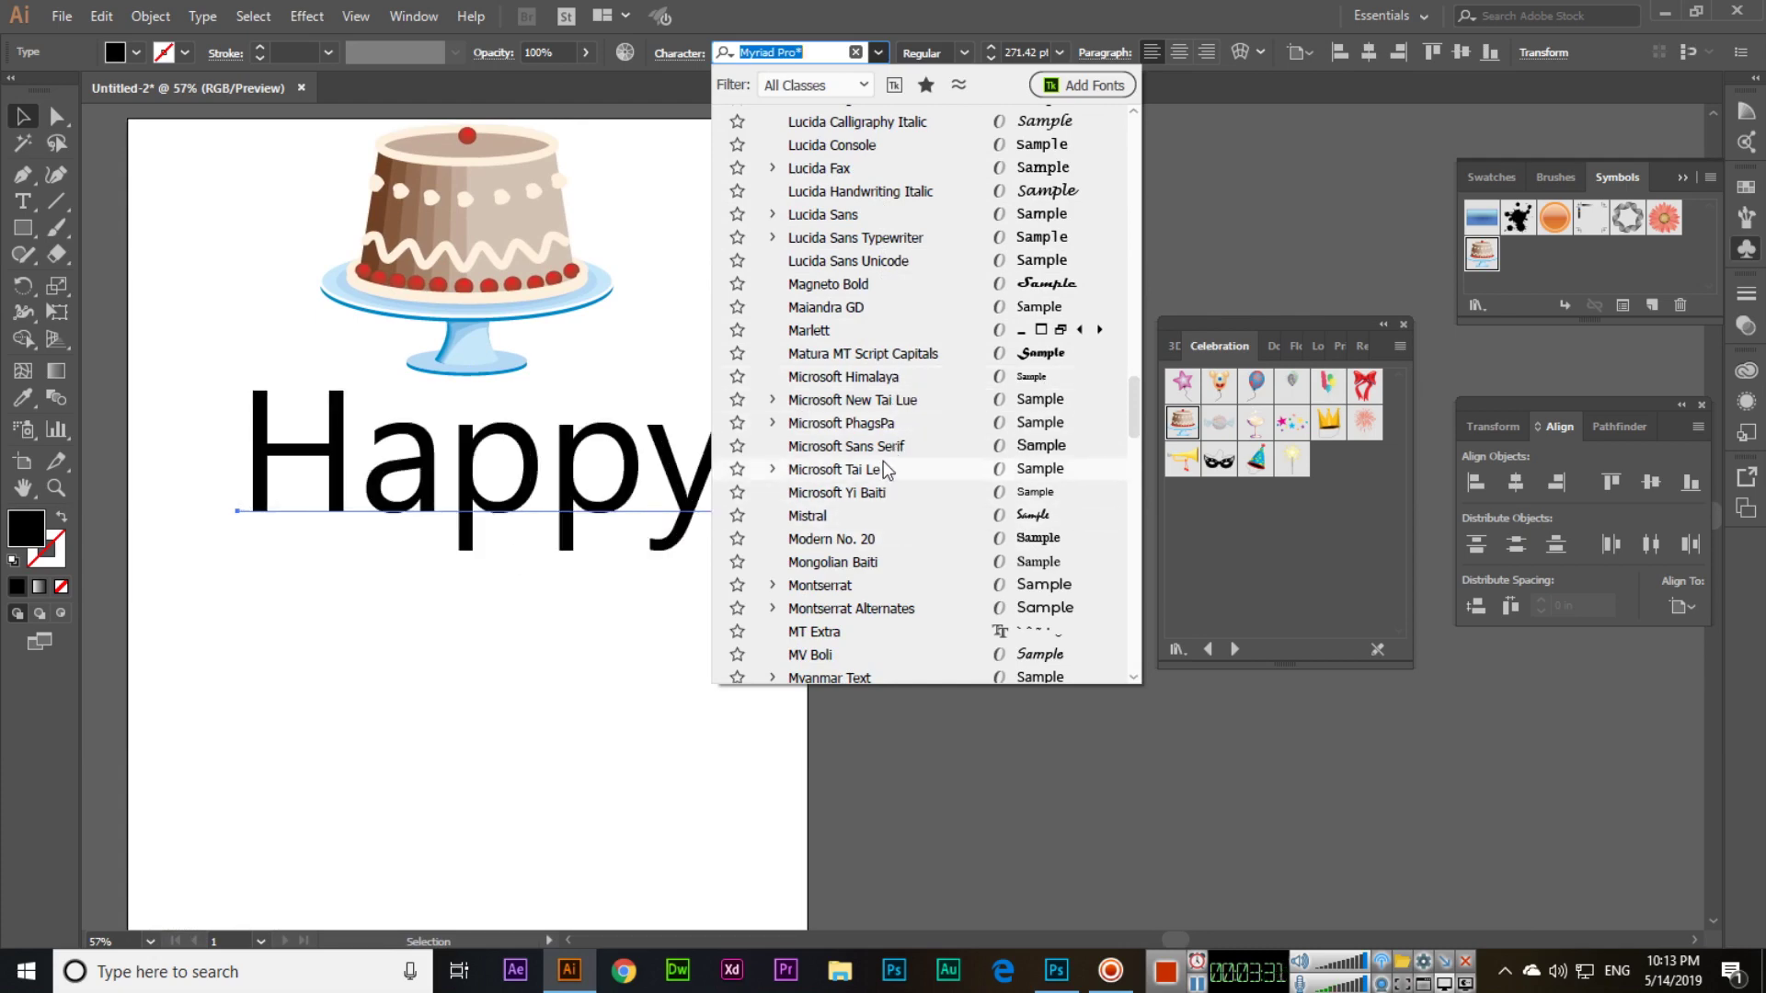
scroll(883, 552, "down", 3)
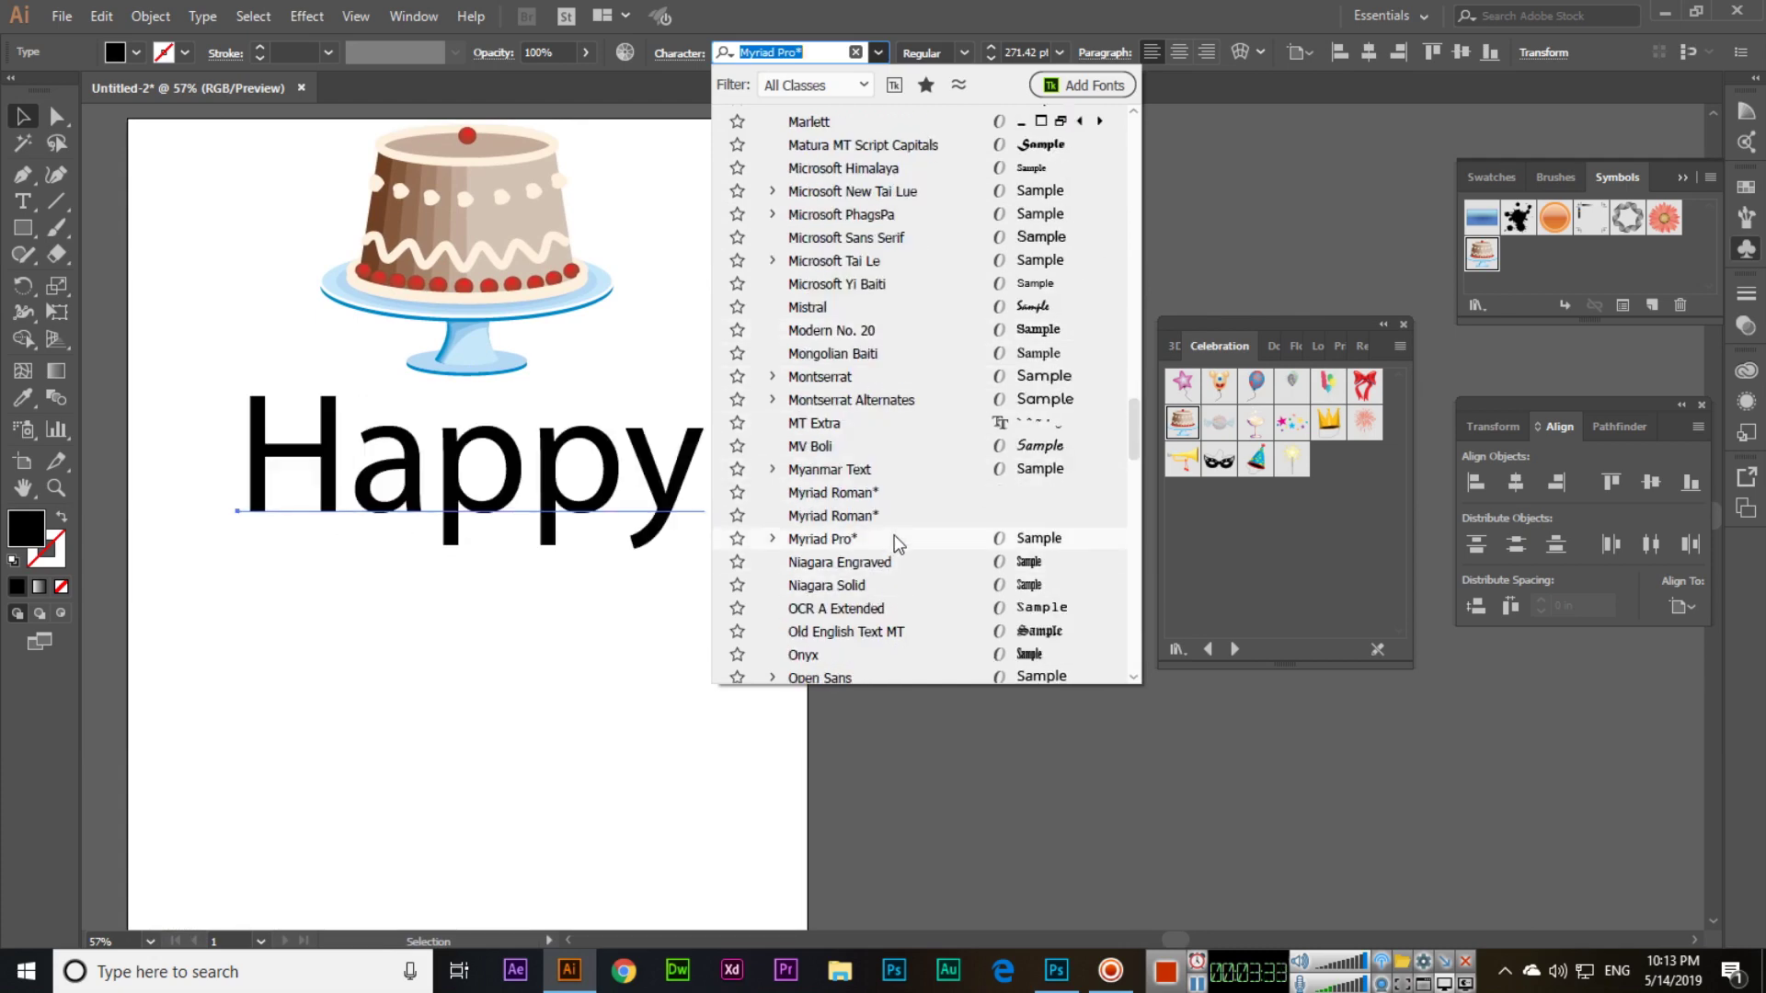
scroll(894, 410, "up", 20)
scroll(894, 408, "up", 15)
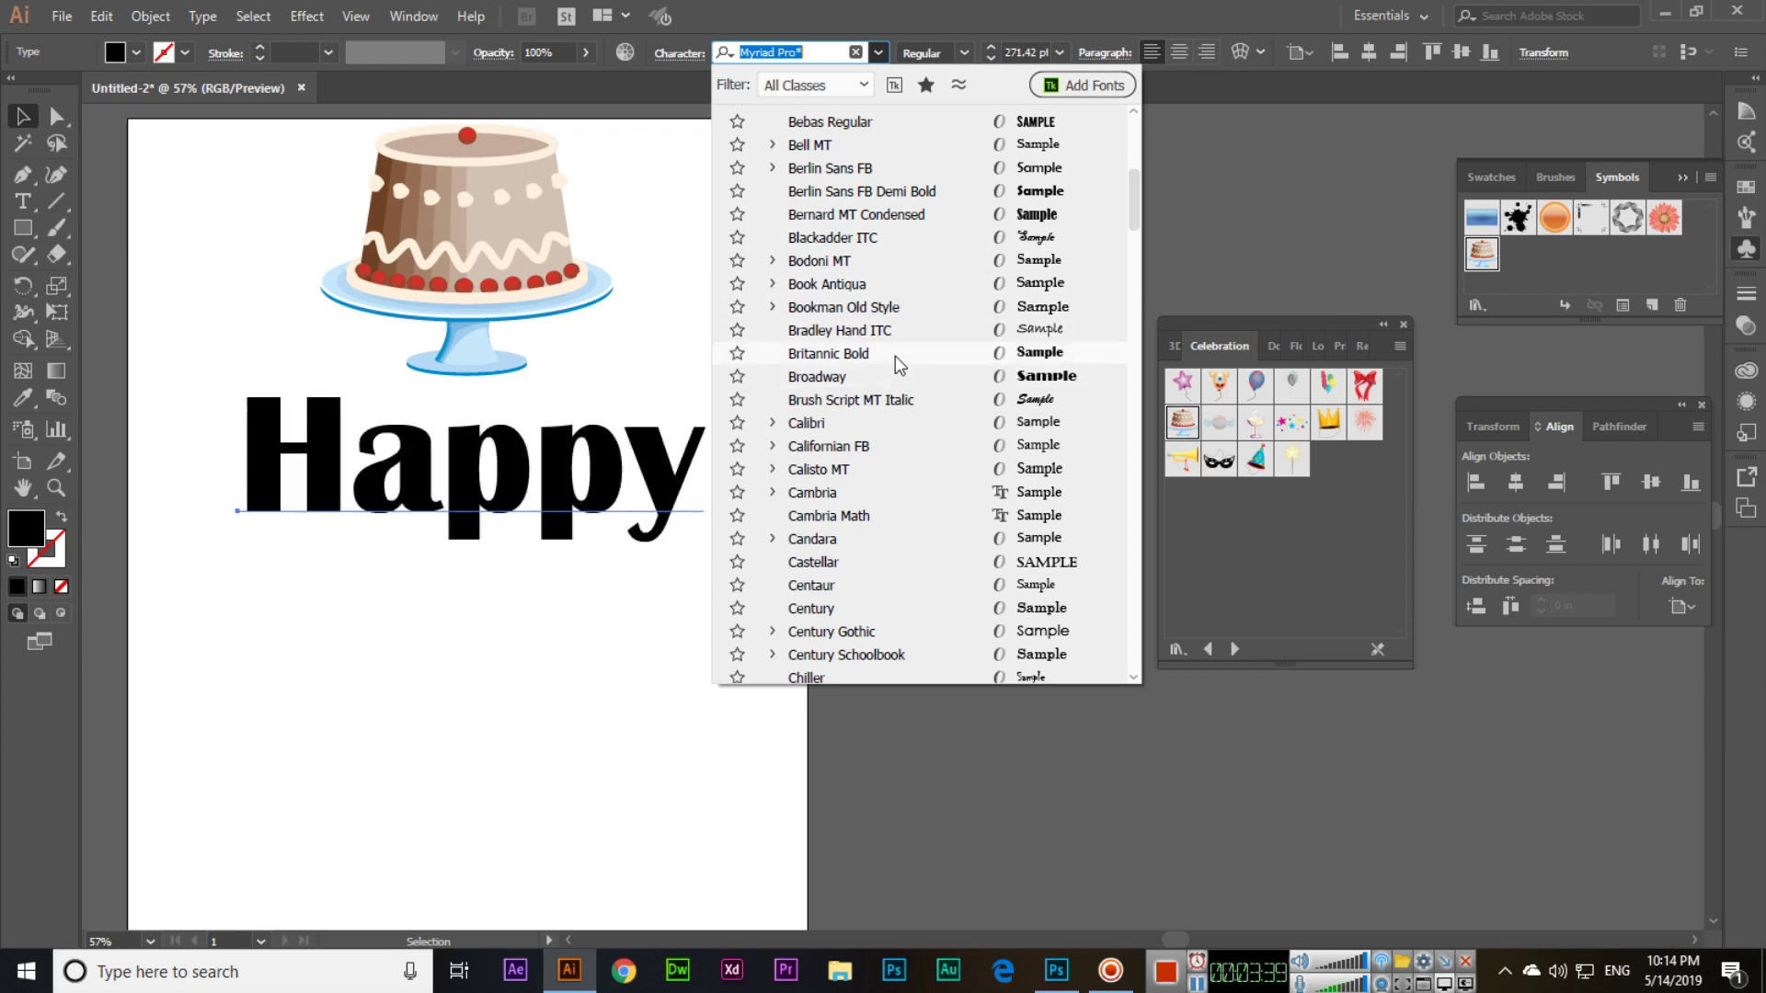
scroll(897, 276, "up", 5)
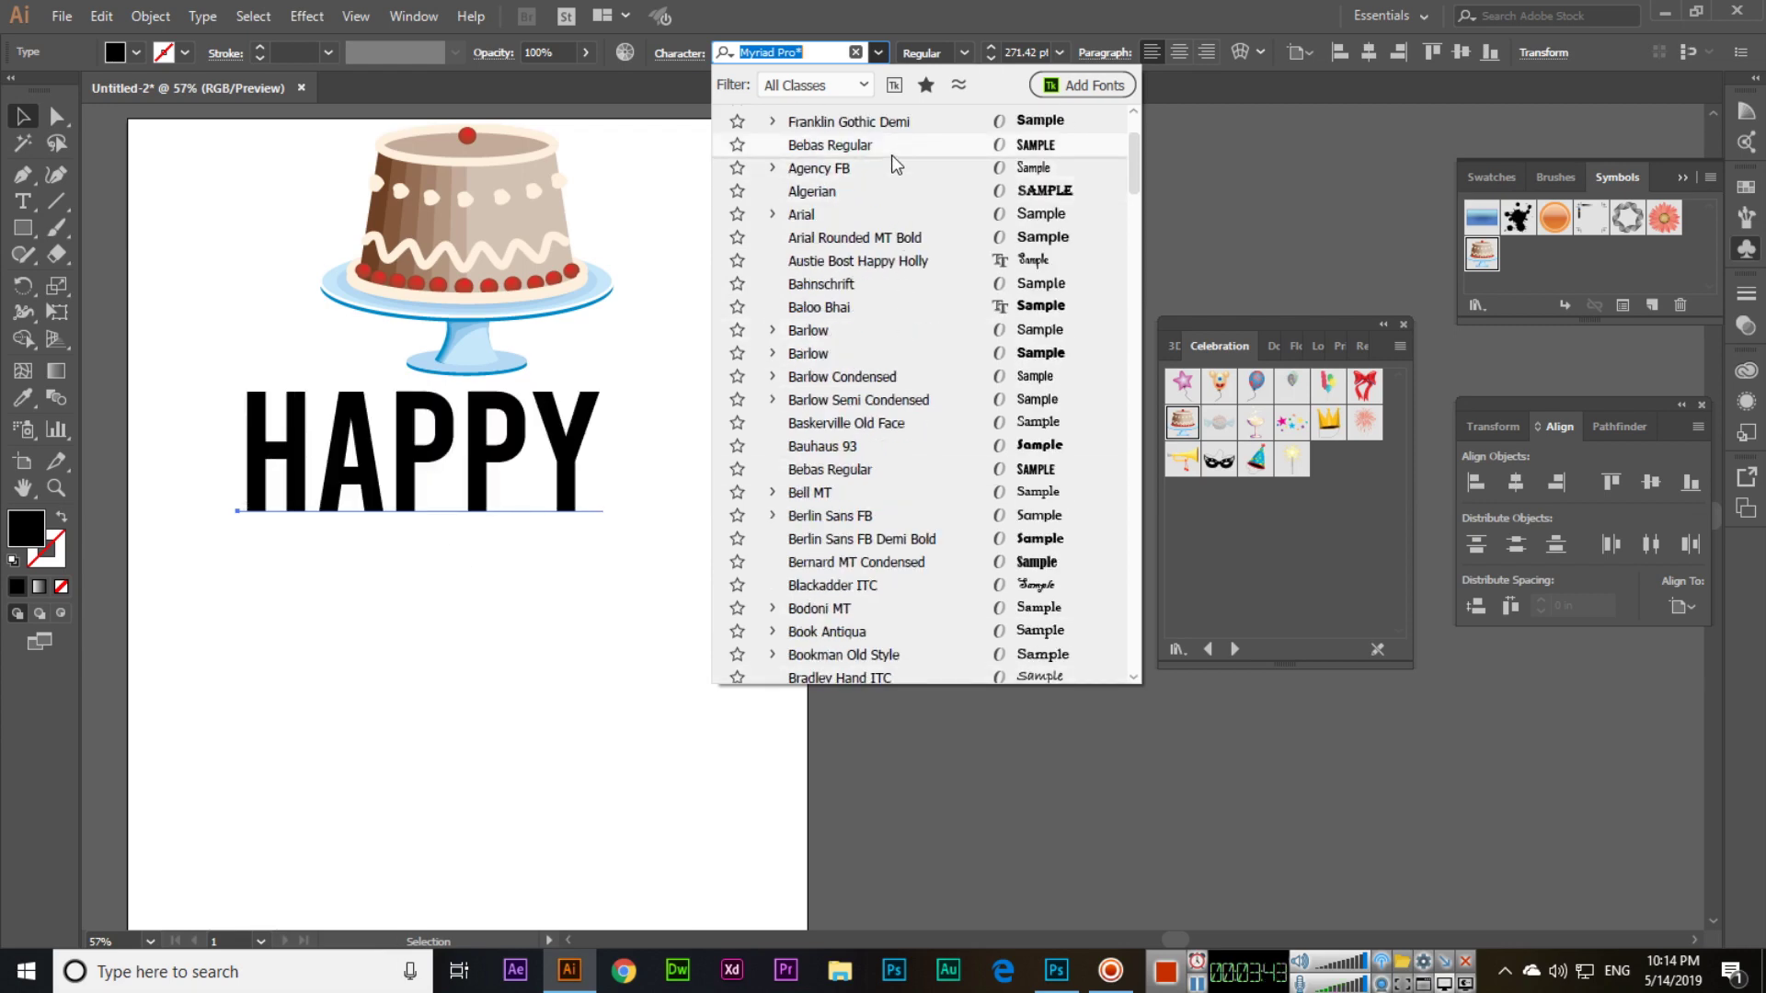
scroll(896, 197, "up", 2)
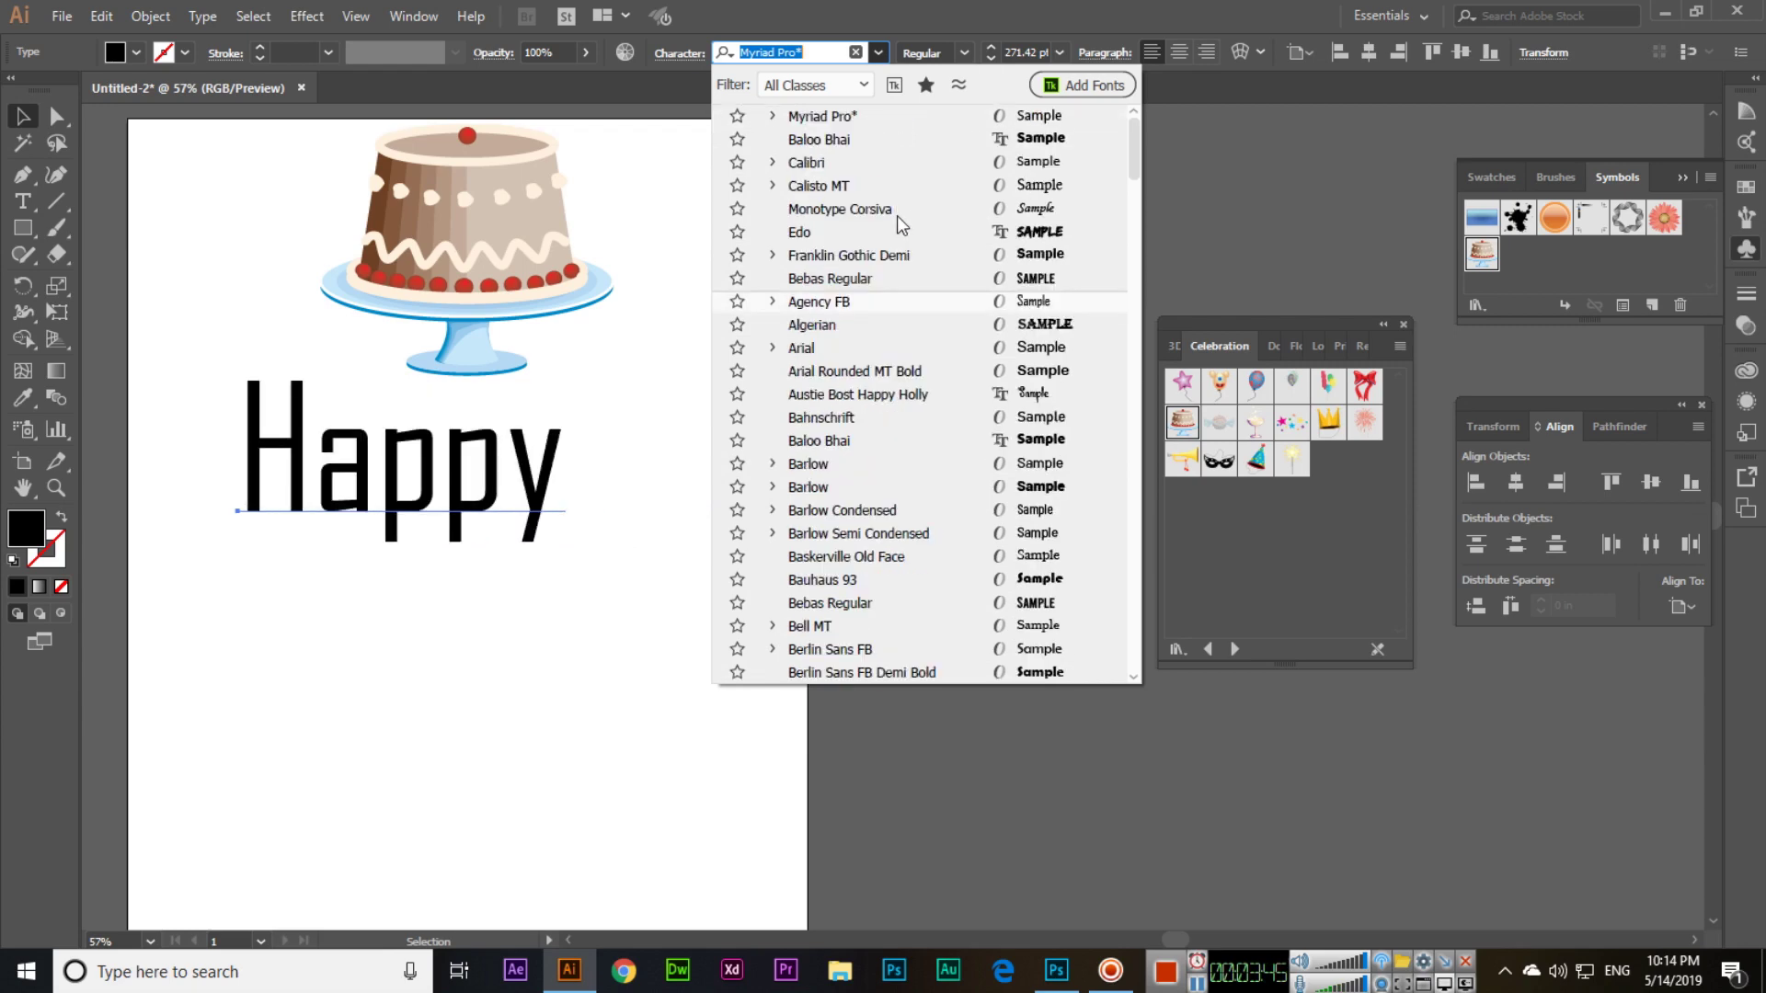
left_click(874, 139)
- Reduce the Happy text to about 233 pt, move it closer to the cake and centre it horizontally on the artboard
mouse_move(795, 595)
left_mouse_down()
mouse_move(837, 556)
mouse_move(860, 583)
mouse_move(820, 619)
left_mouse_up()
left_click(776, 525)
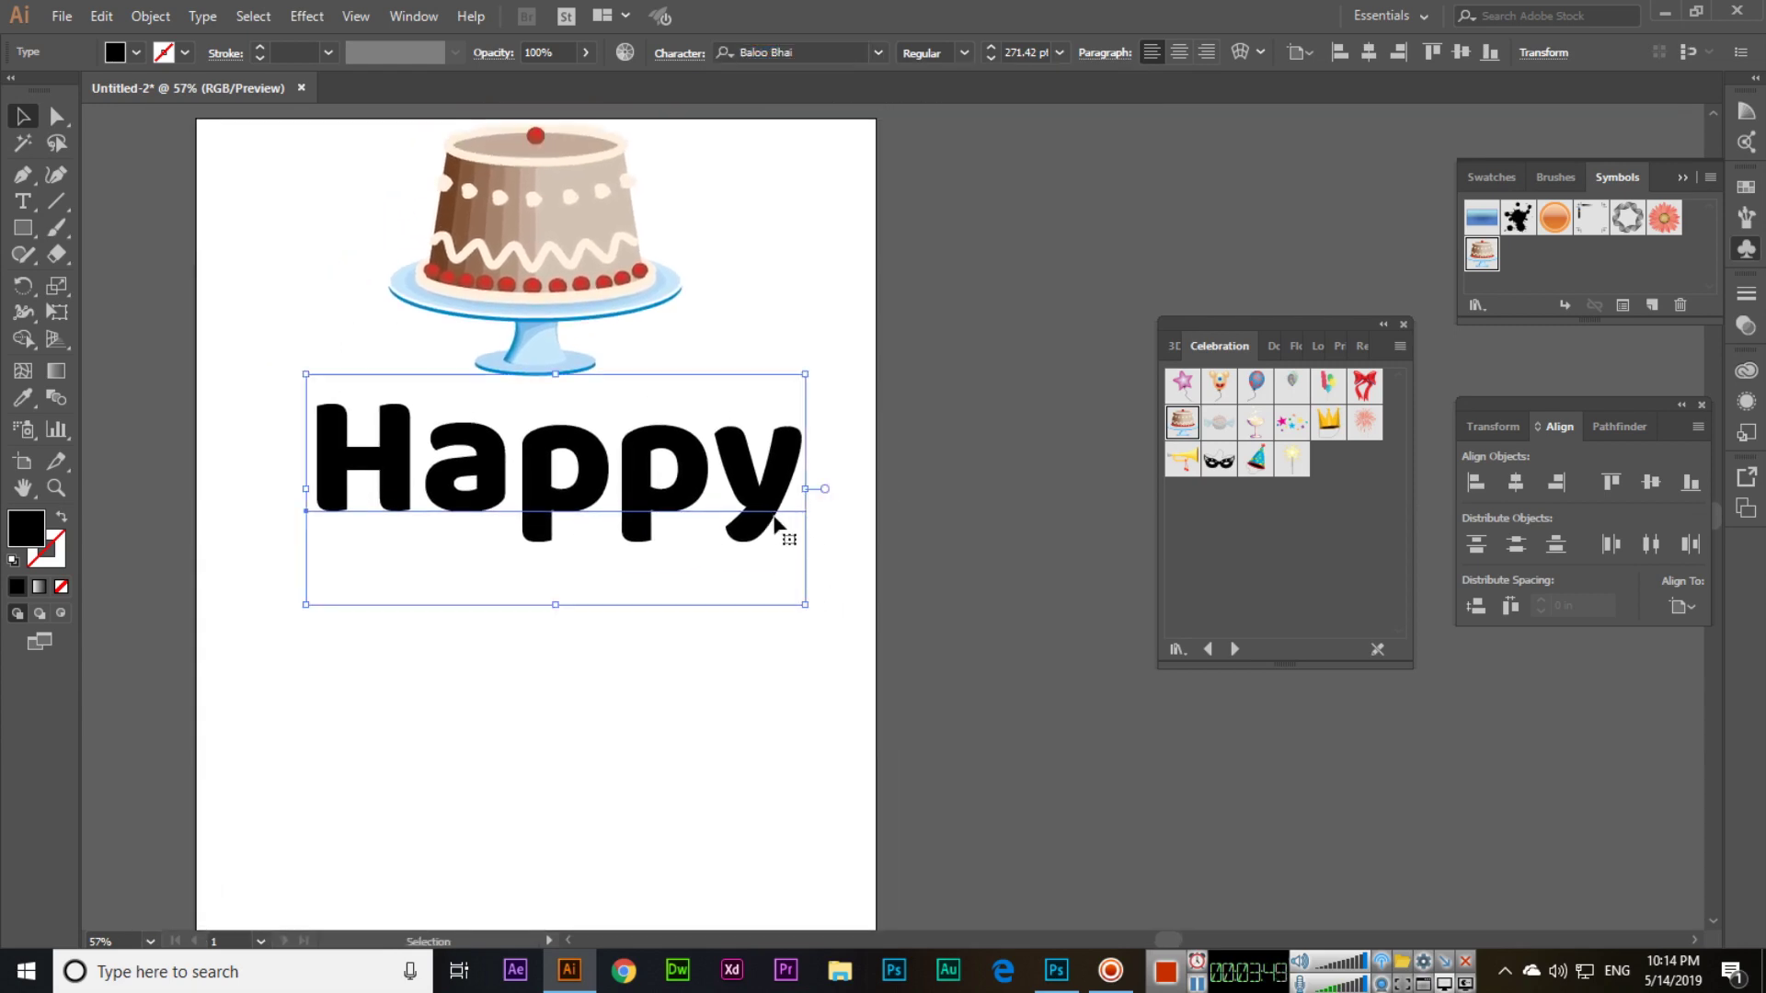
left_click_drag(806, 375, 770, 391)
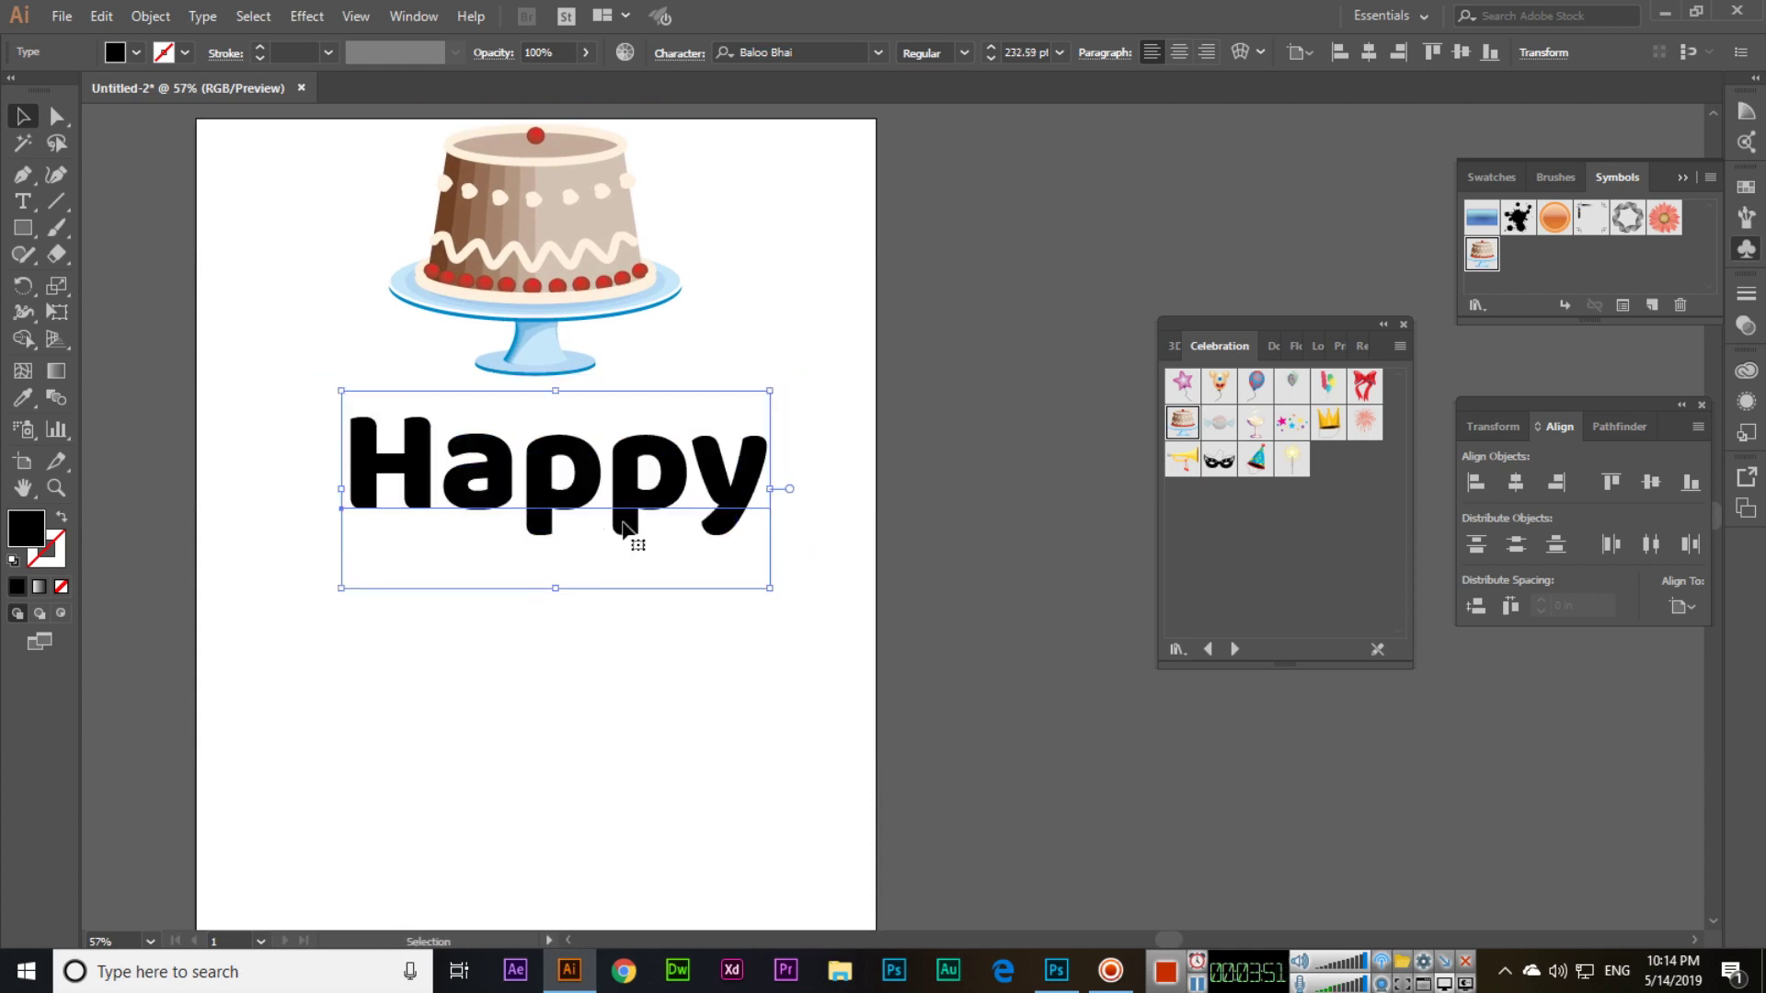
mouse_move(626, 506)
left_mouse_down()
mouse_move(635, 478)
mouse_move(618, 482)
left_mouse_up()
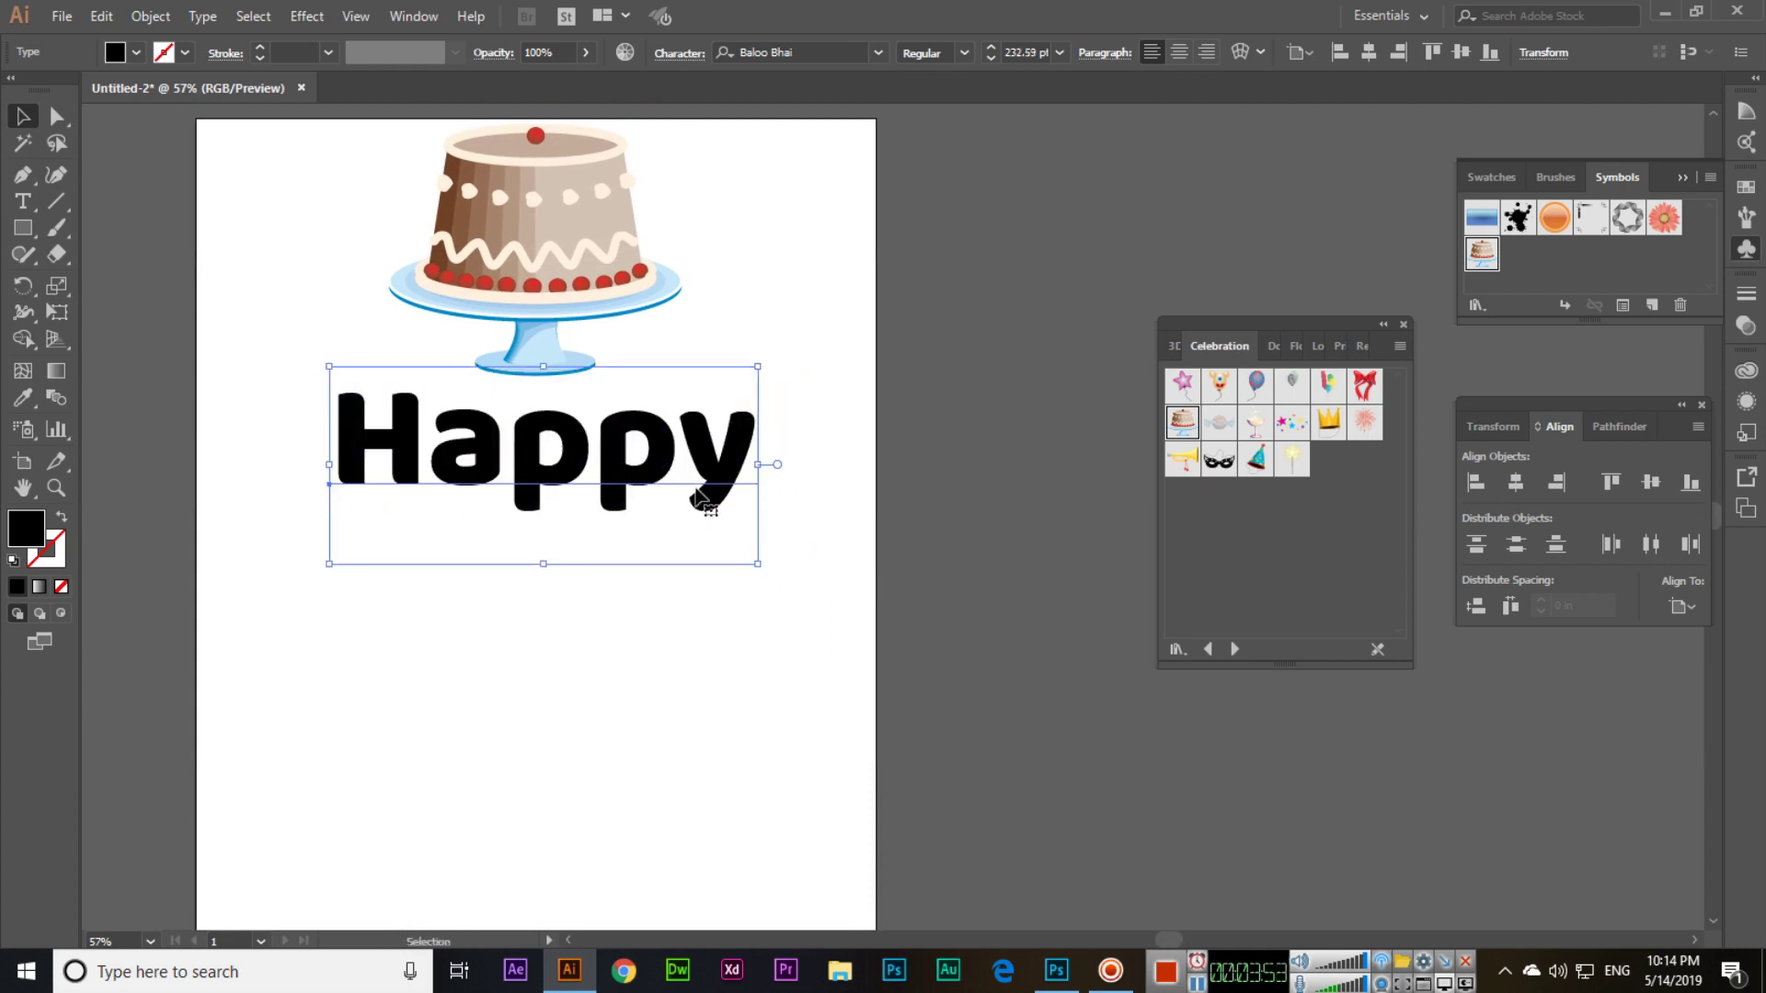
left_click(1516, 482)
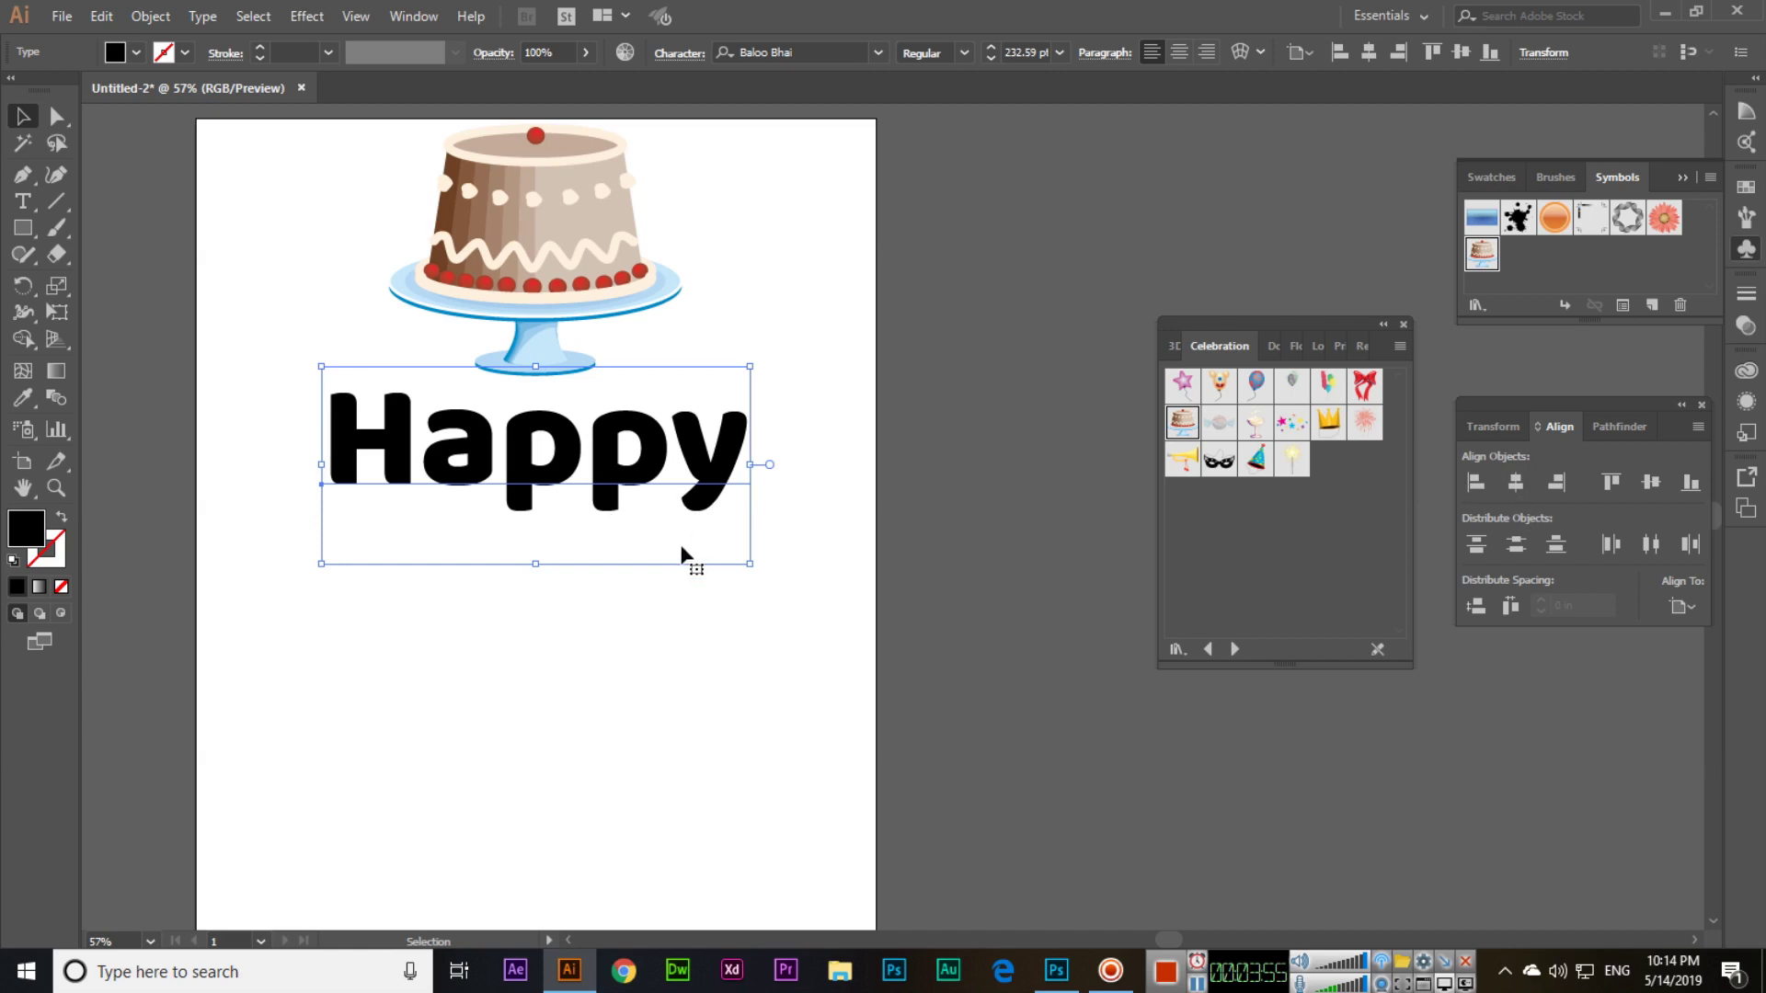
- Duplicate the Happy text straight below the original and change the copy's wording to "Birthday"
left_click_drag(614, 479, 614, 615)
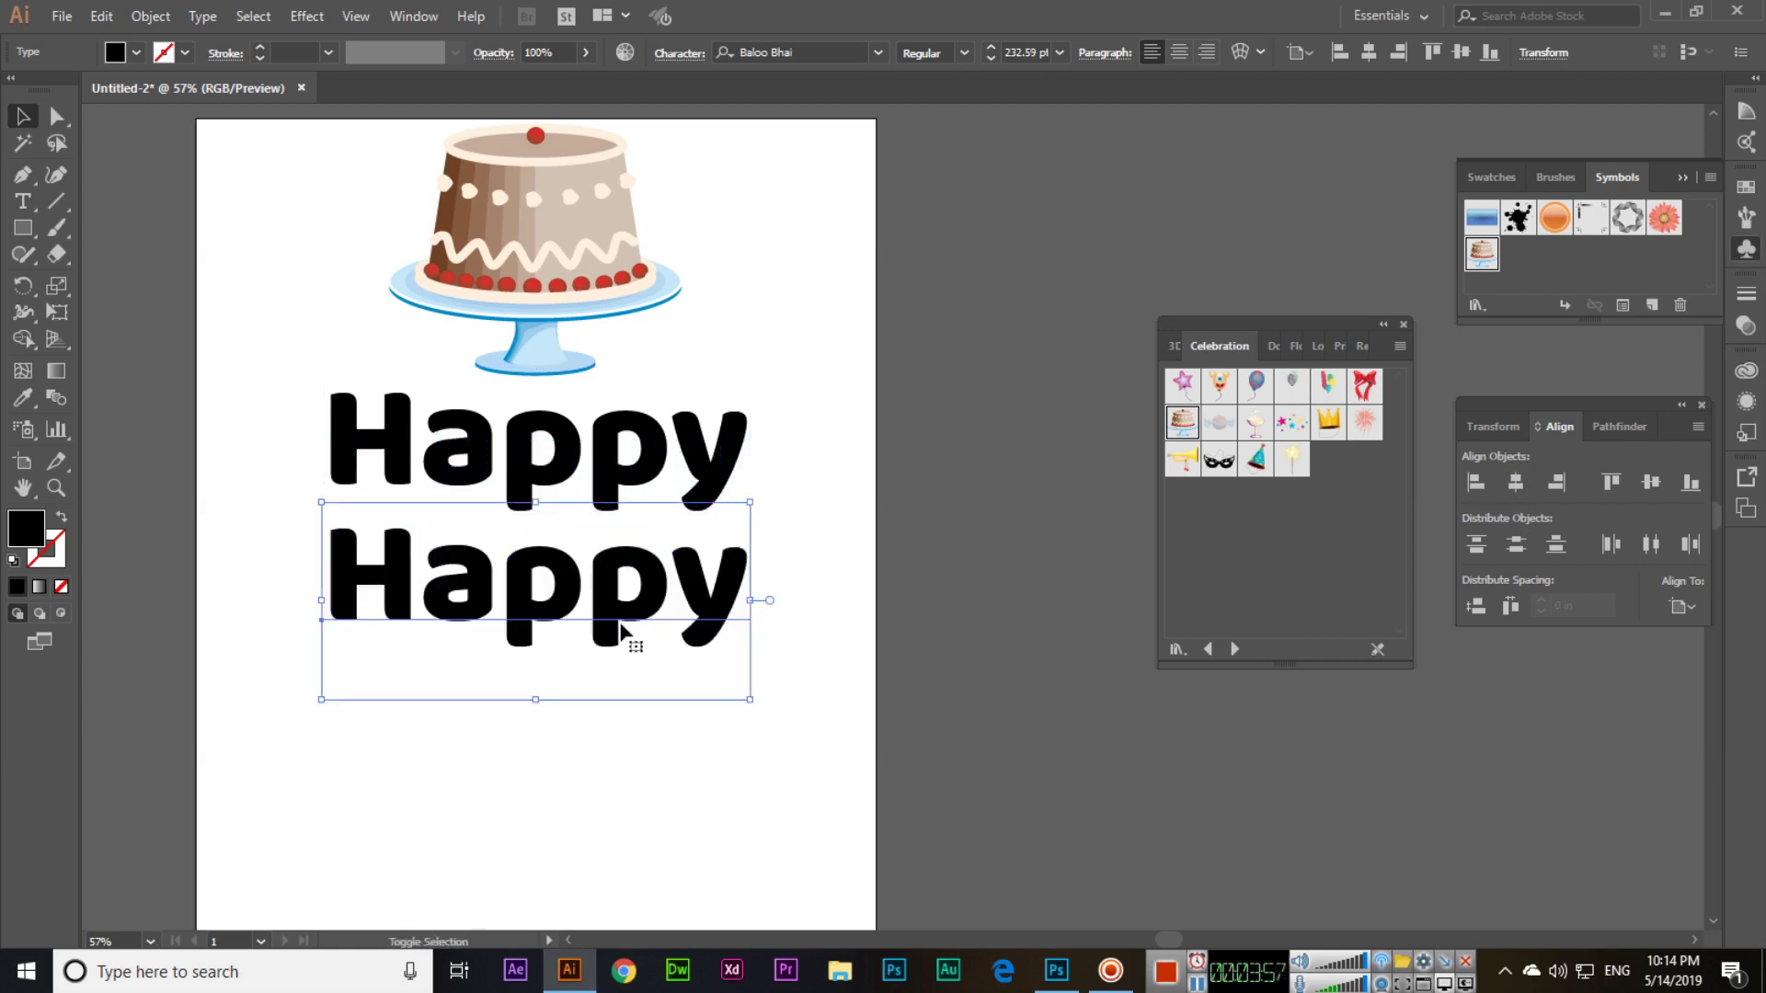
left_click_drag(799, 717, 808, 721)
key("ctrl+0")
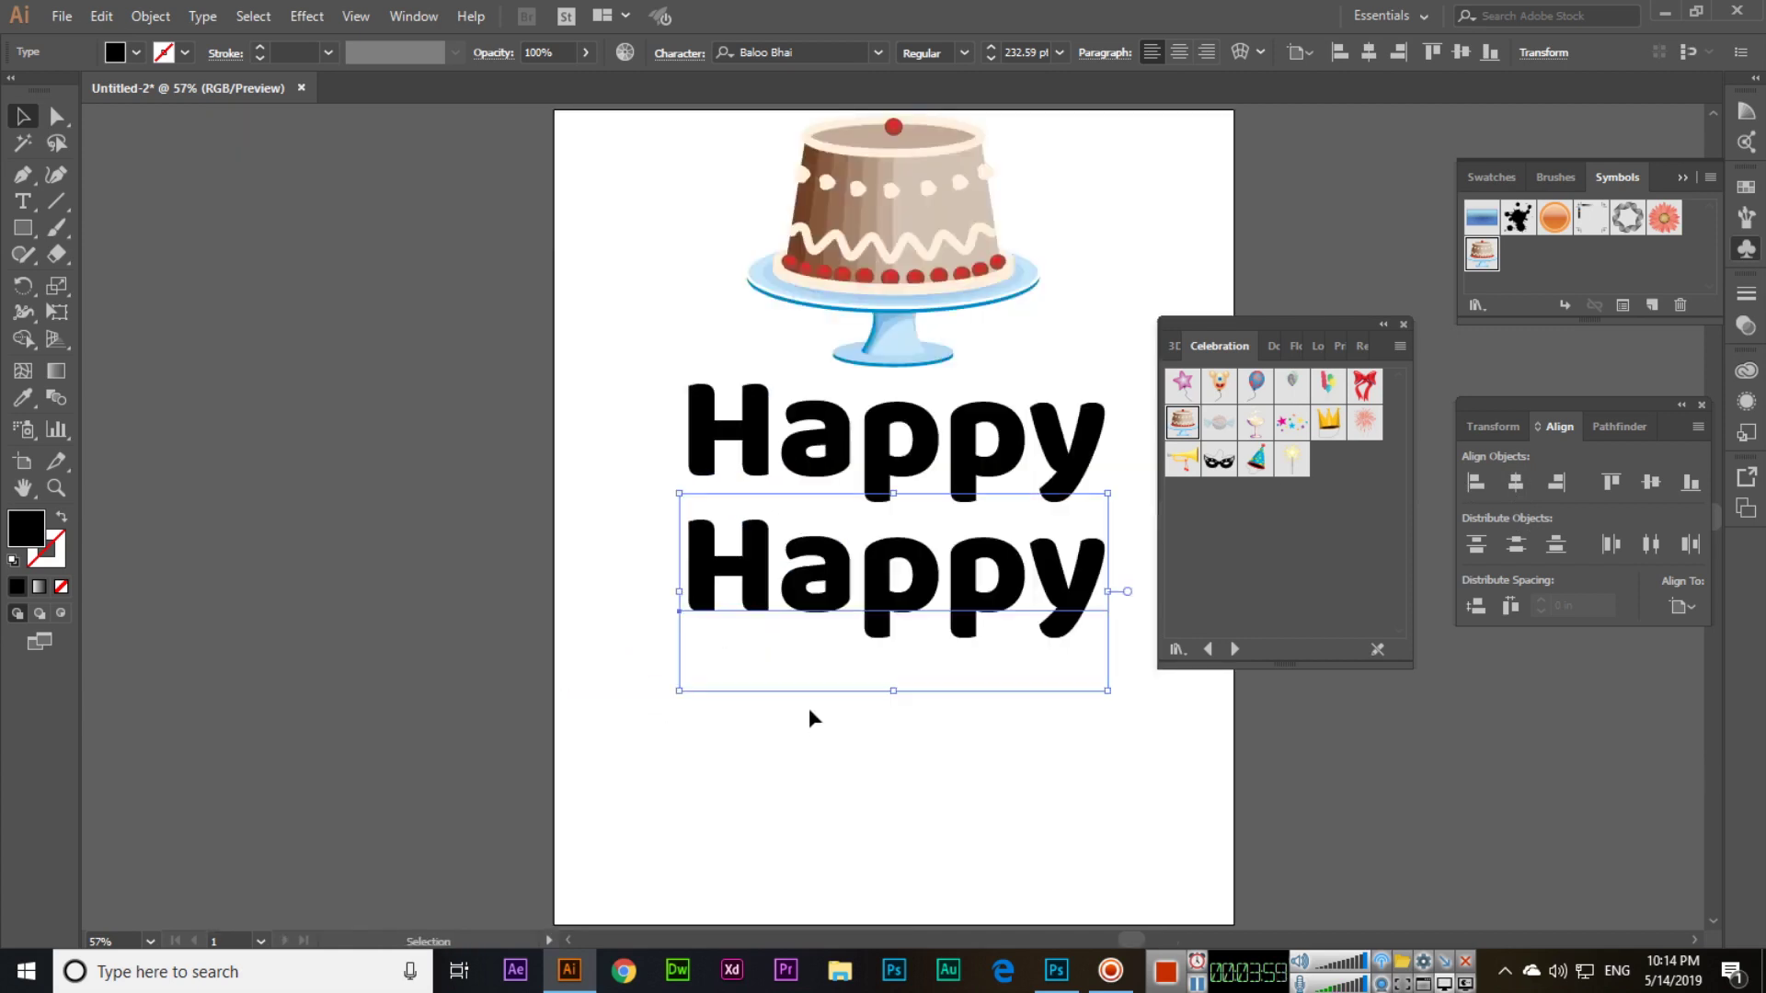
left_click_drag(1336, 331, 1454, 358)
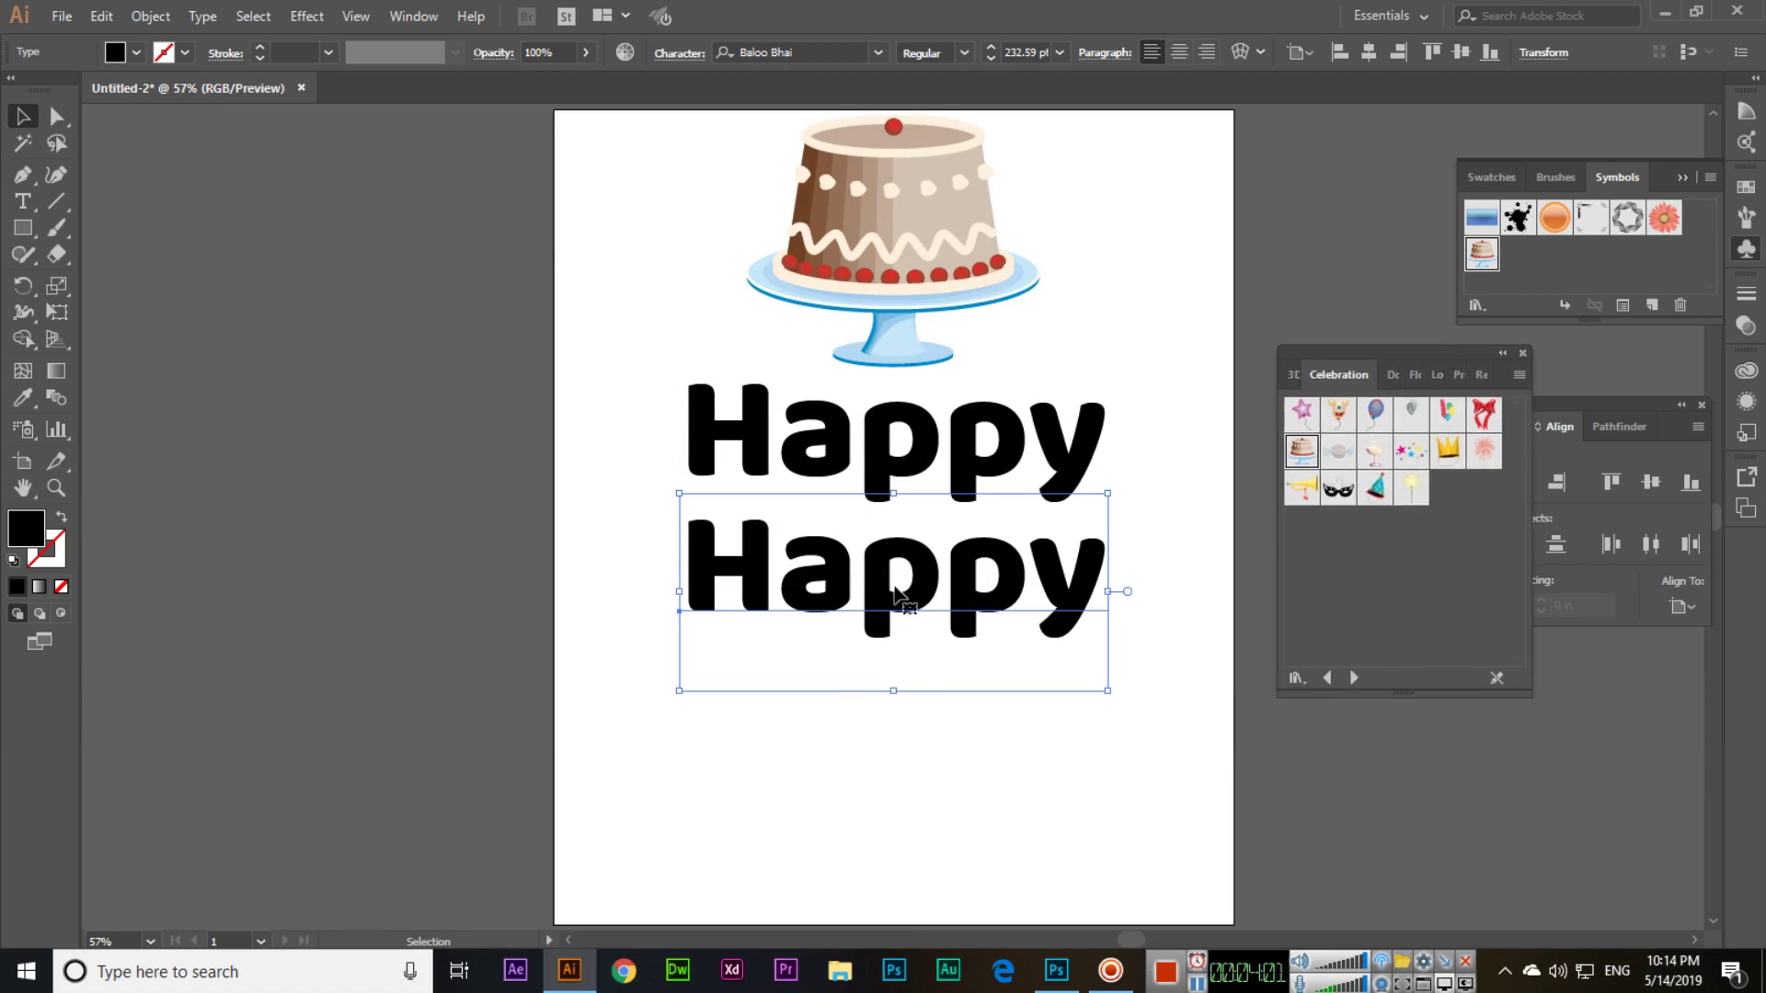
key("t")
double_click(961, 644)
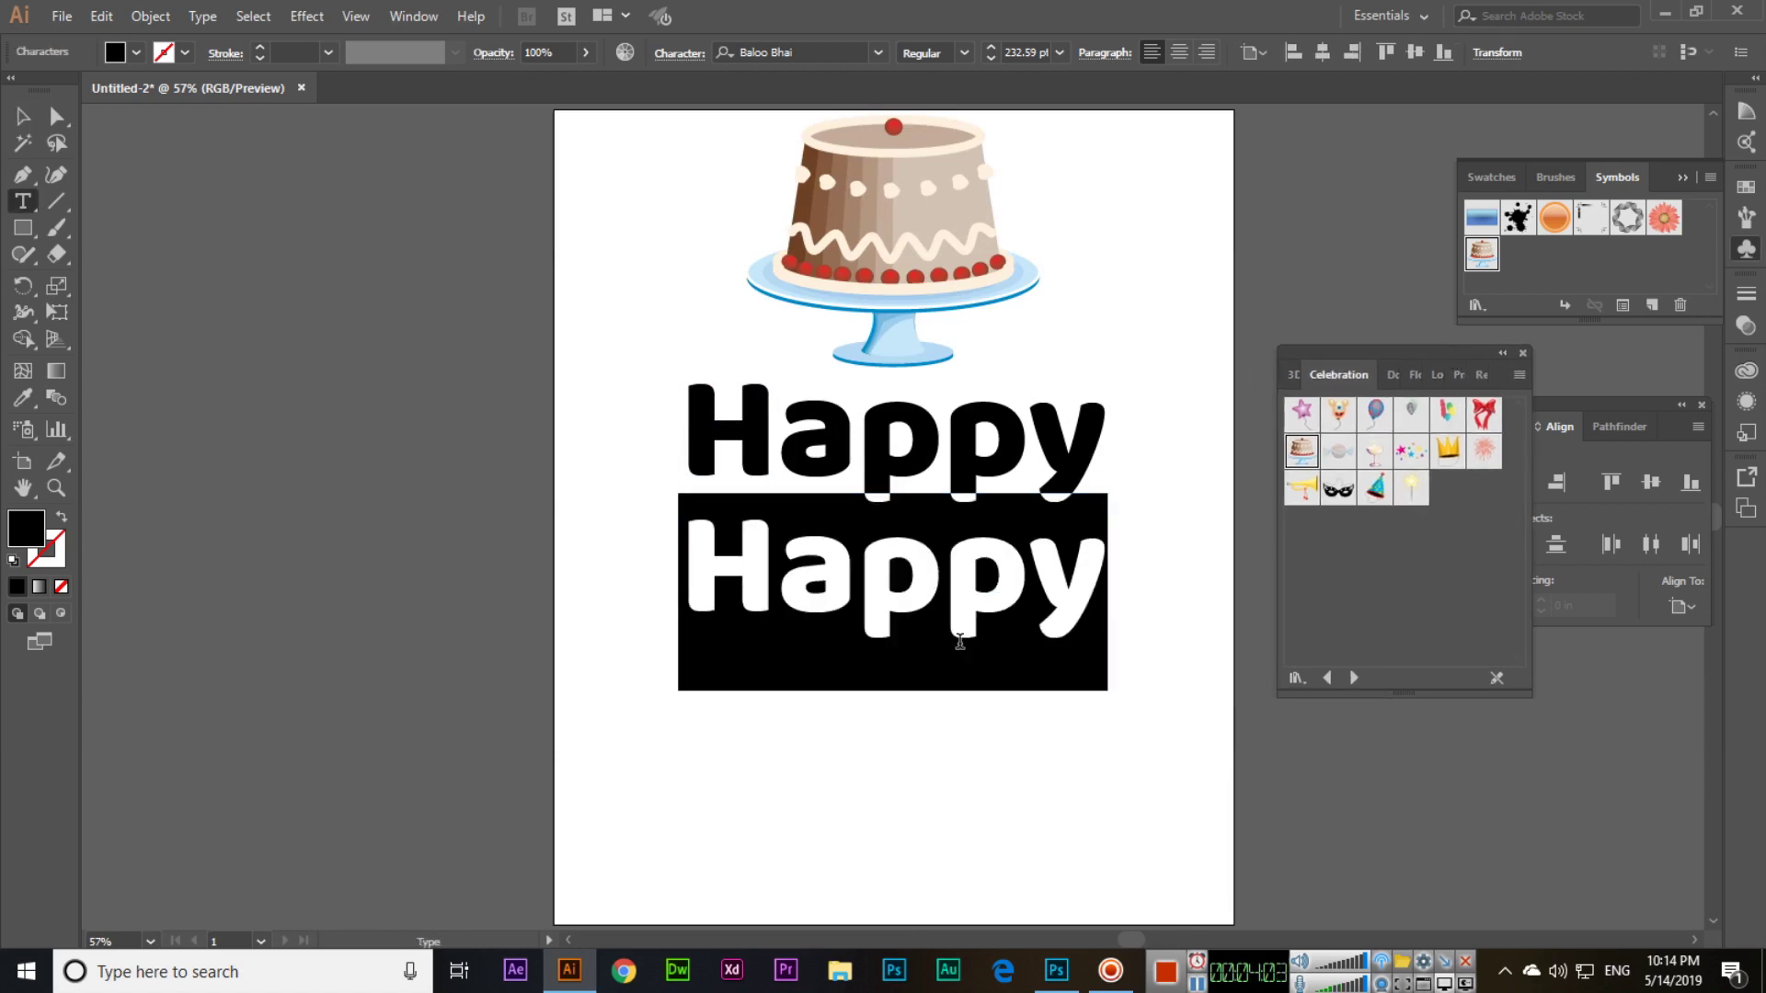
type("Birthday")
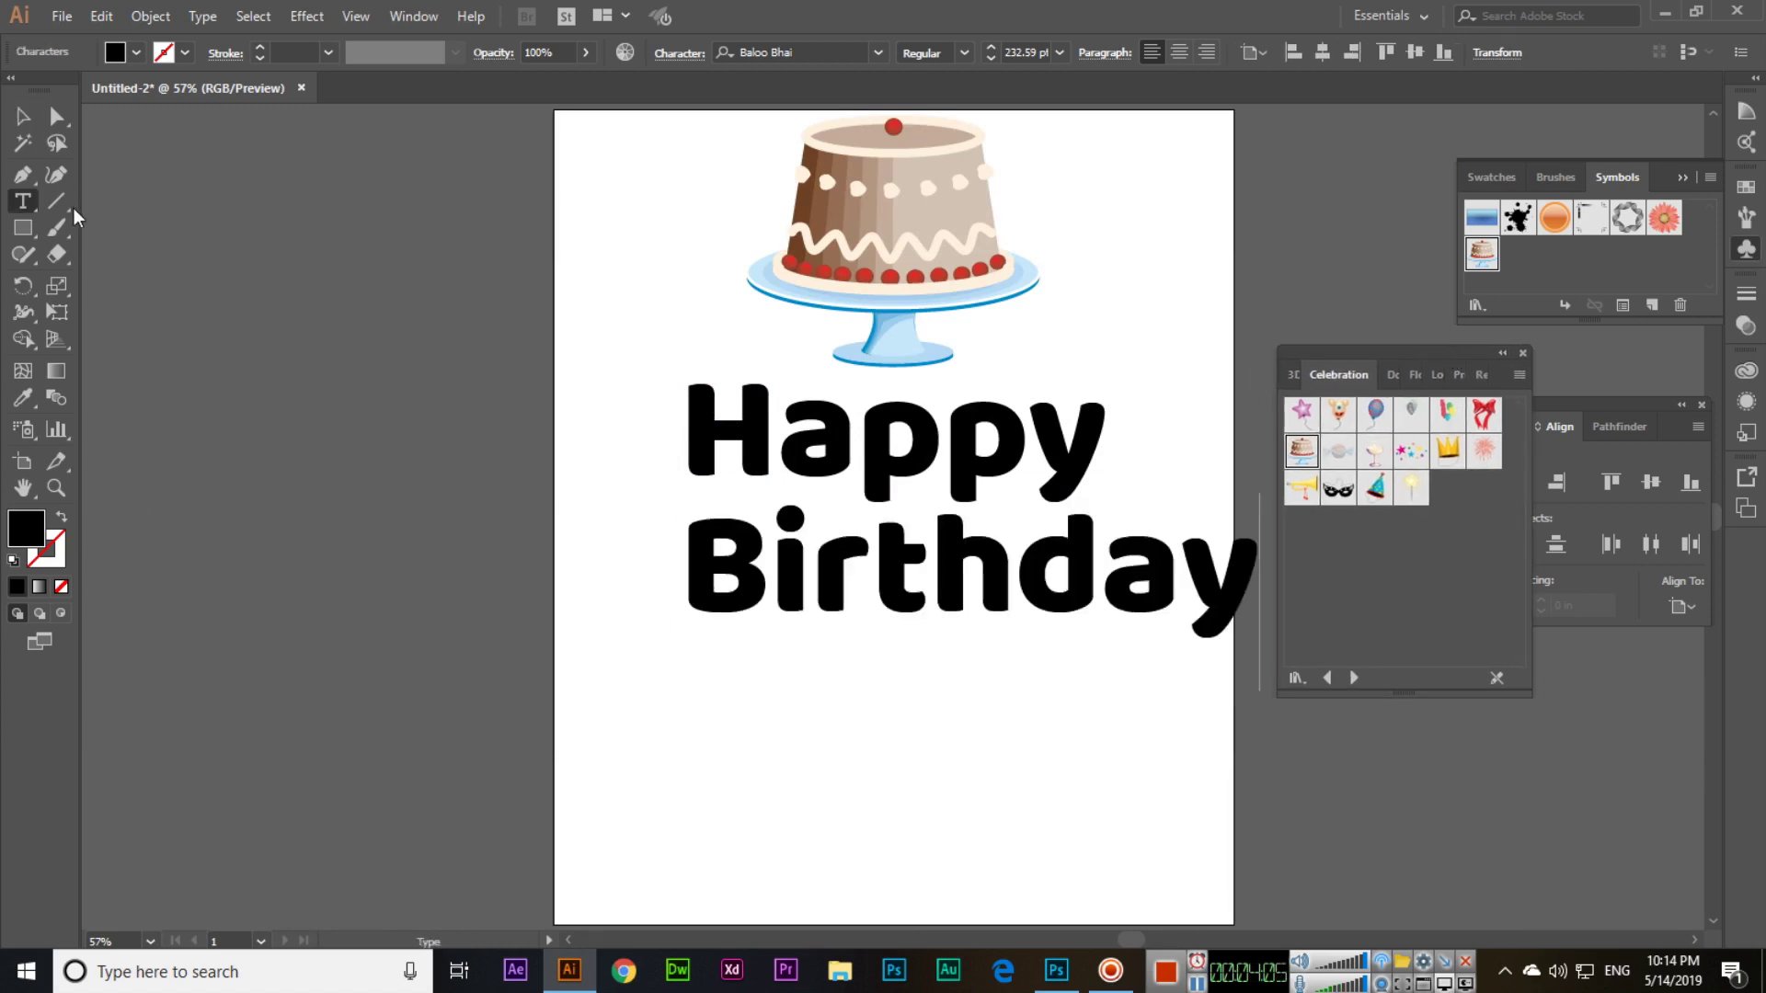
- Shift the Birthday text under Happy and enlarge it to about 267 pt, nearly spanning the artboard's width
left_click(23, 116)
left_click_drag(998, 583, 919, 598)
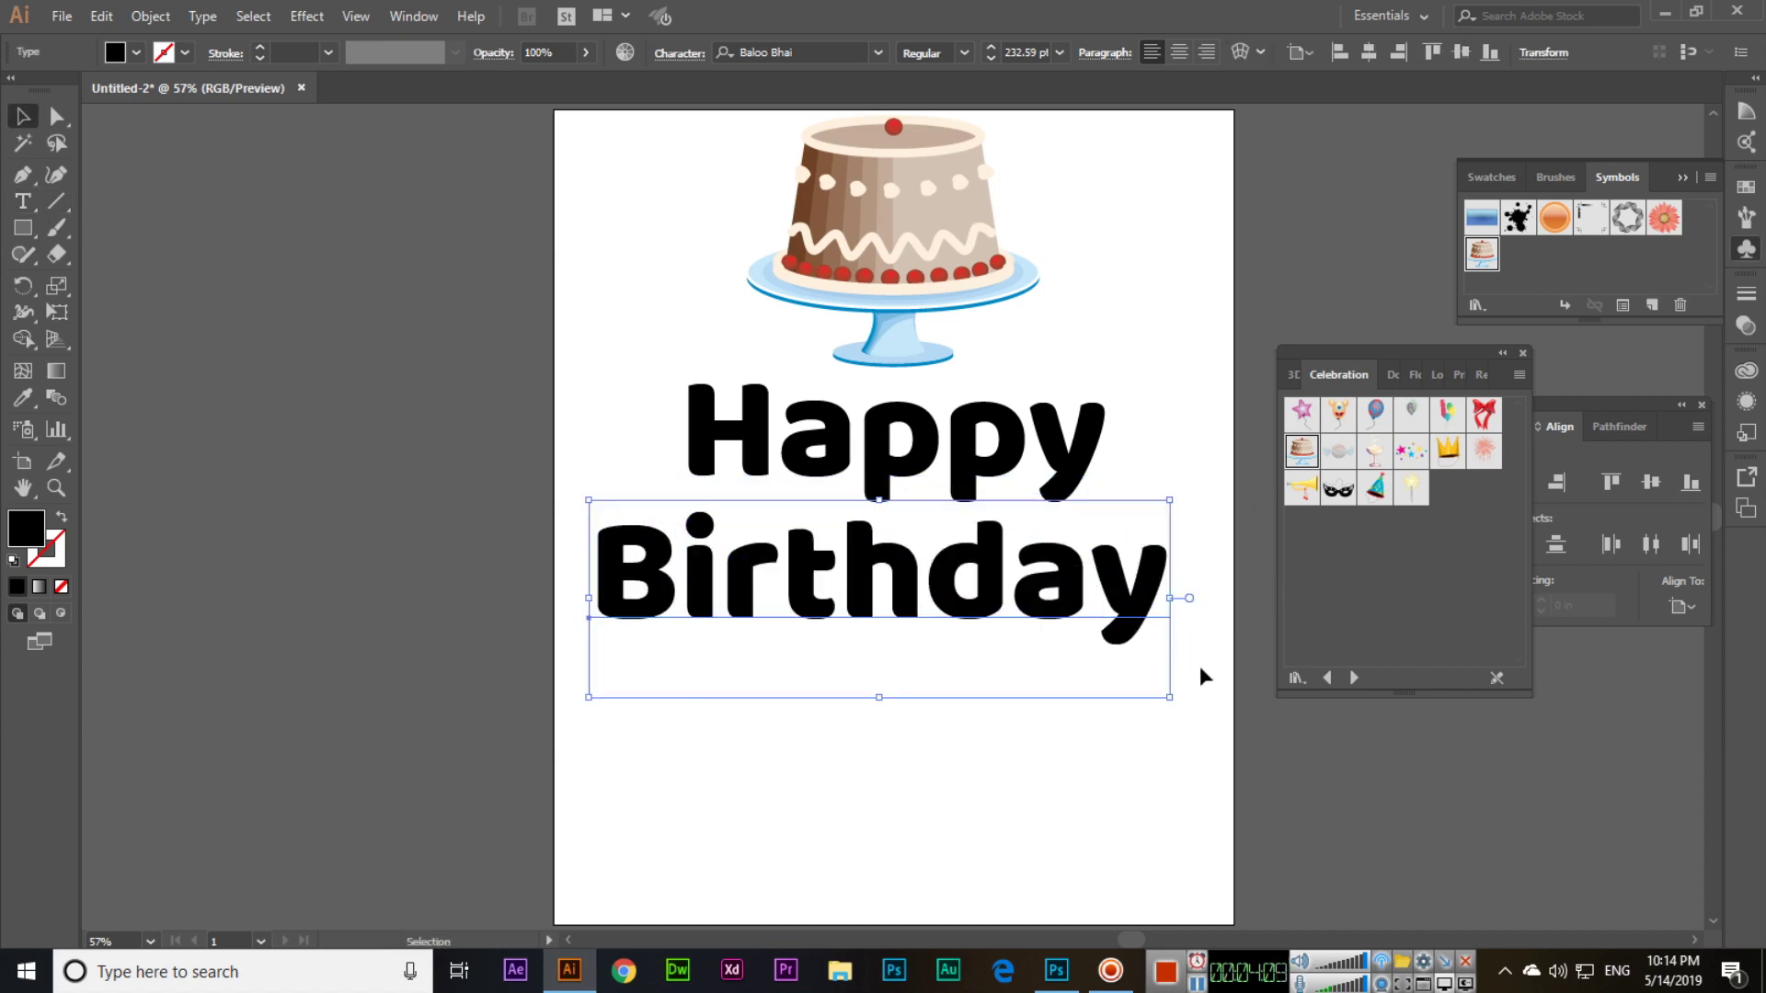
left_click_drag(1173, 707, 1211, 729)
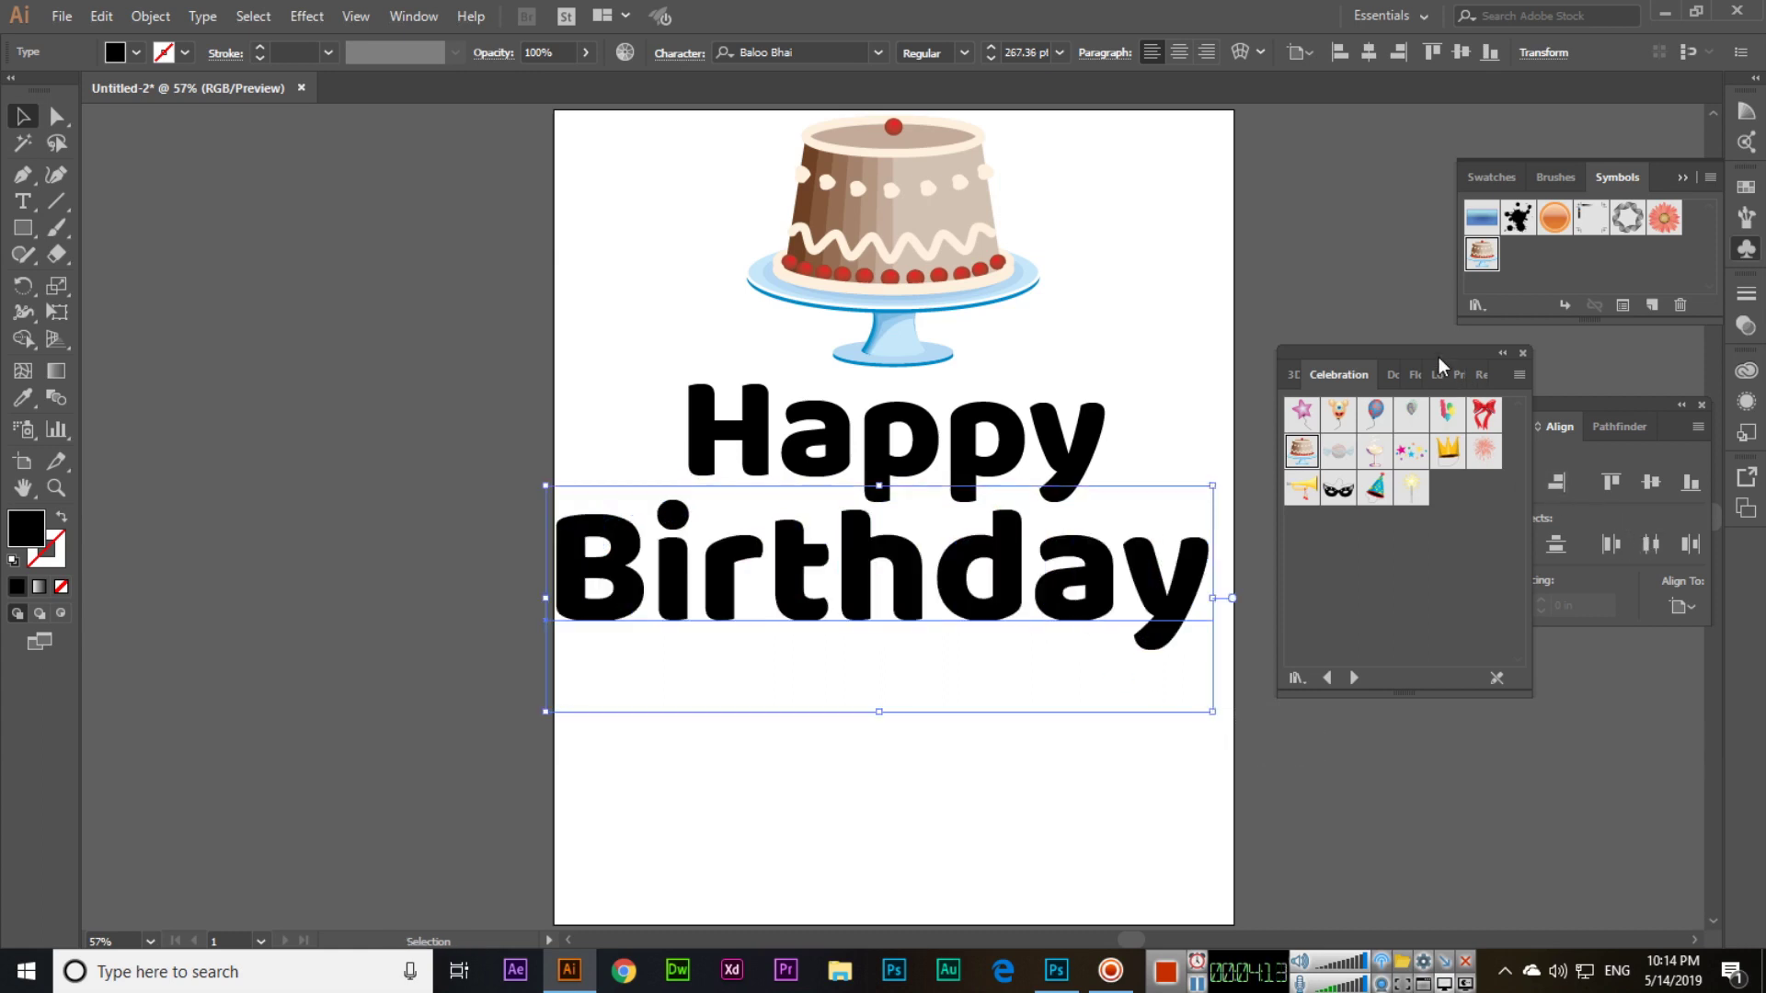
- Centre the Birthday text horizontally on the artboard and move it slightly lower beneath Happy
left_click_drag(1439, 358, 1390, 318)
left_click(1516, 482)
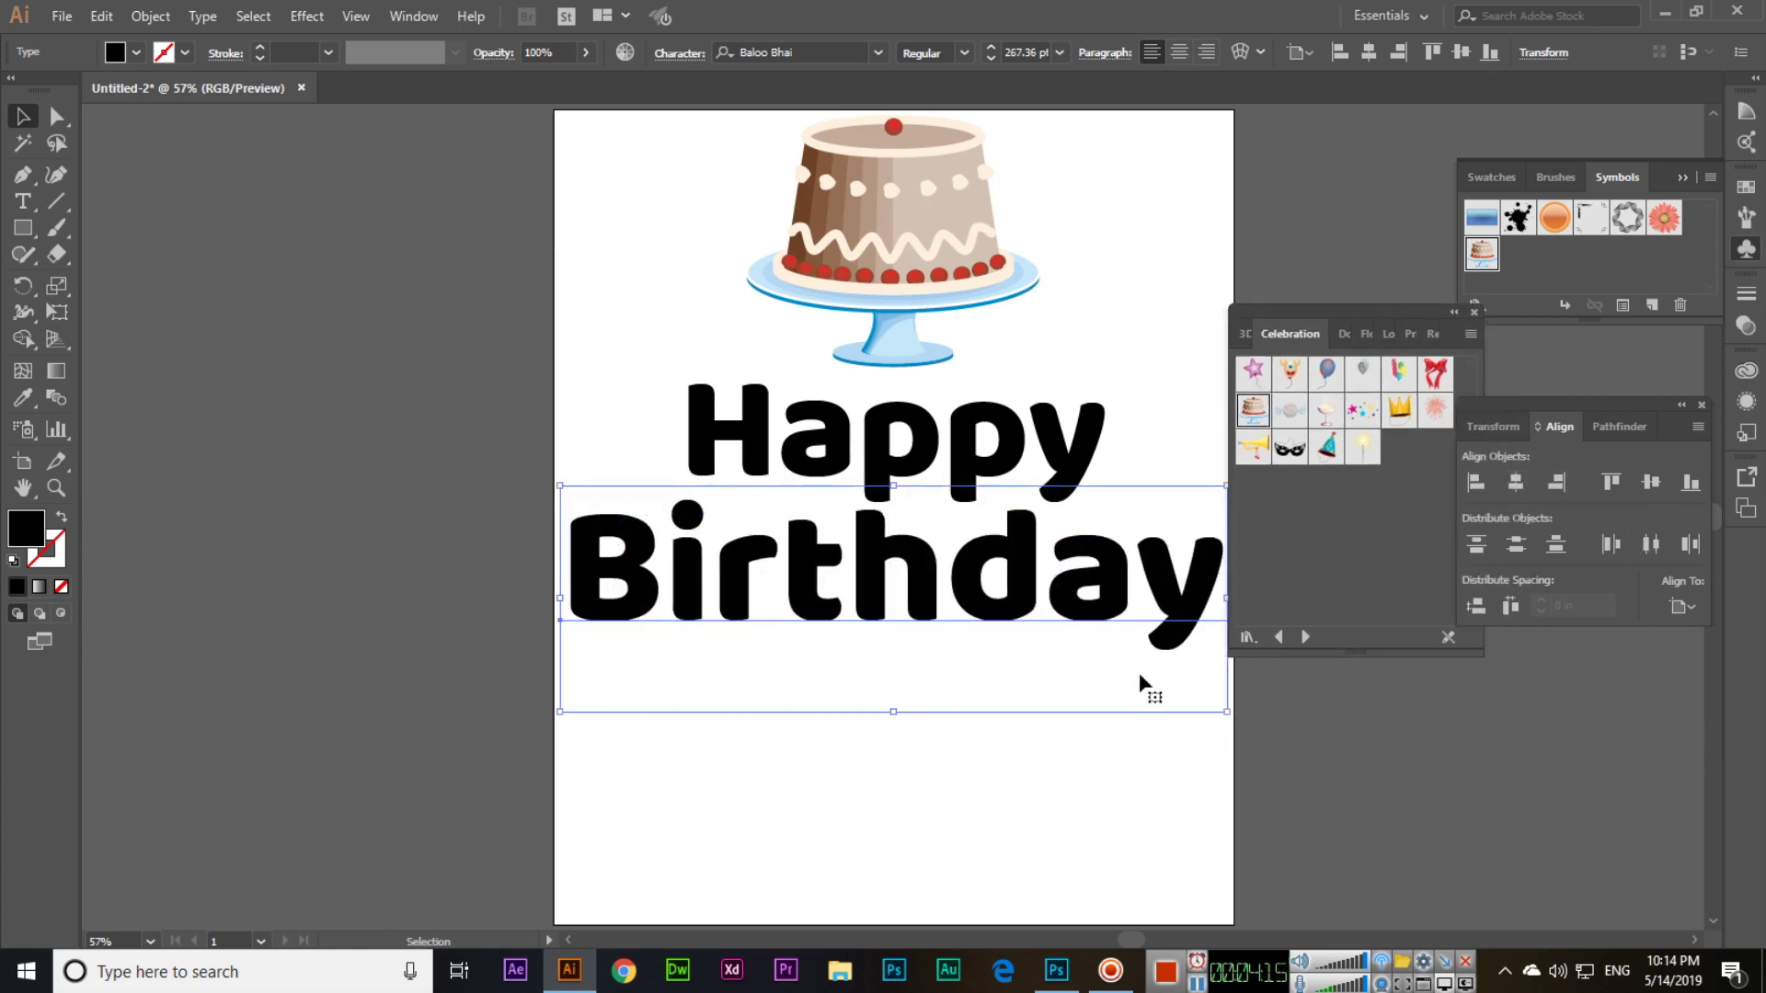
scroll(1140, 685, "right", 3)
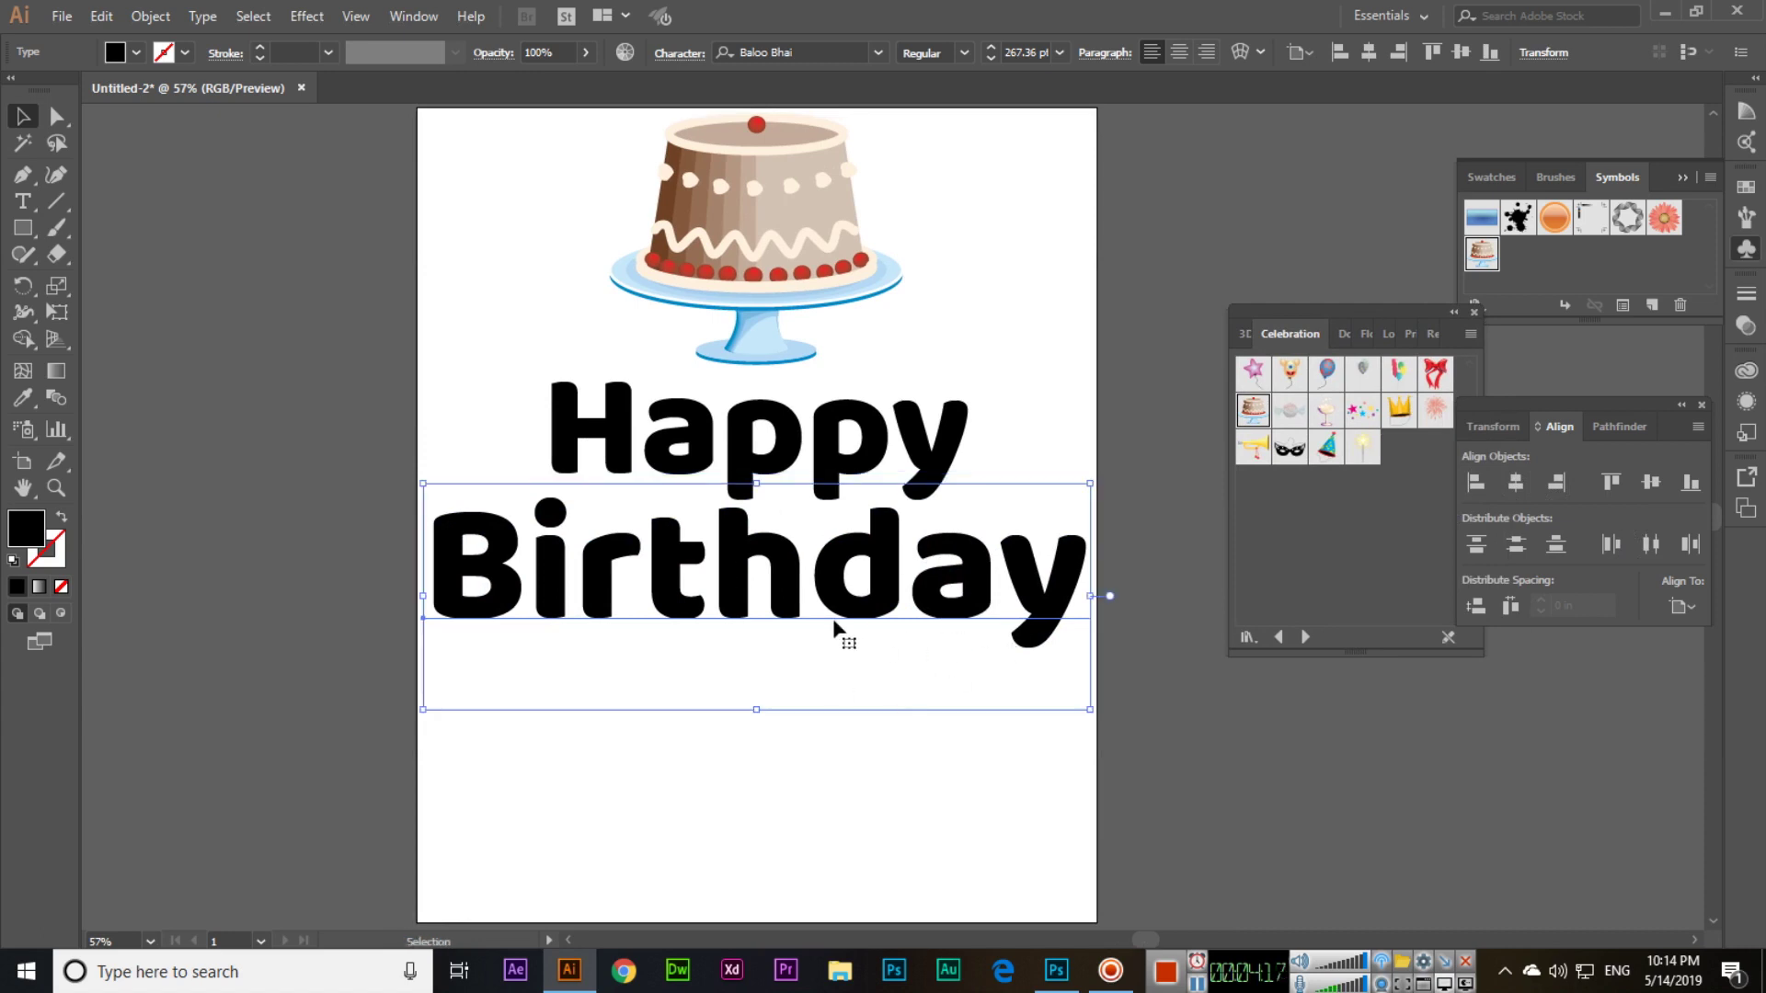
left_click_drag(835, 625, 836, 644)
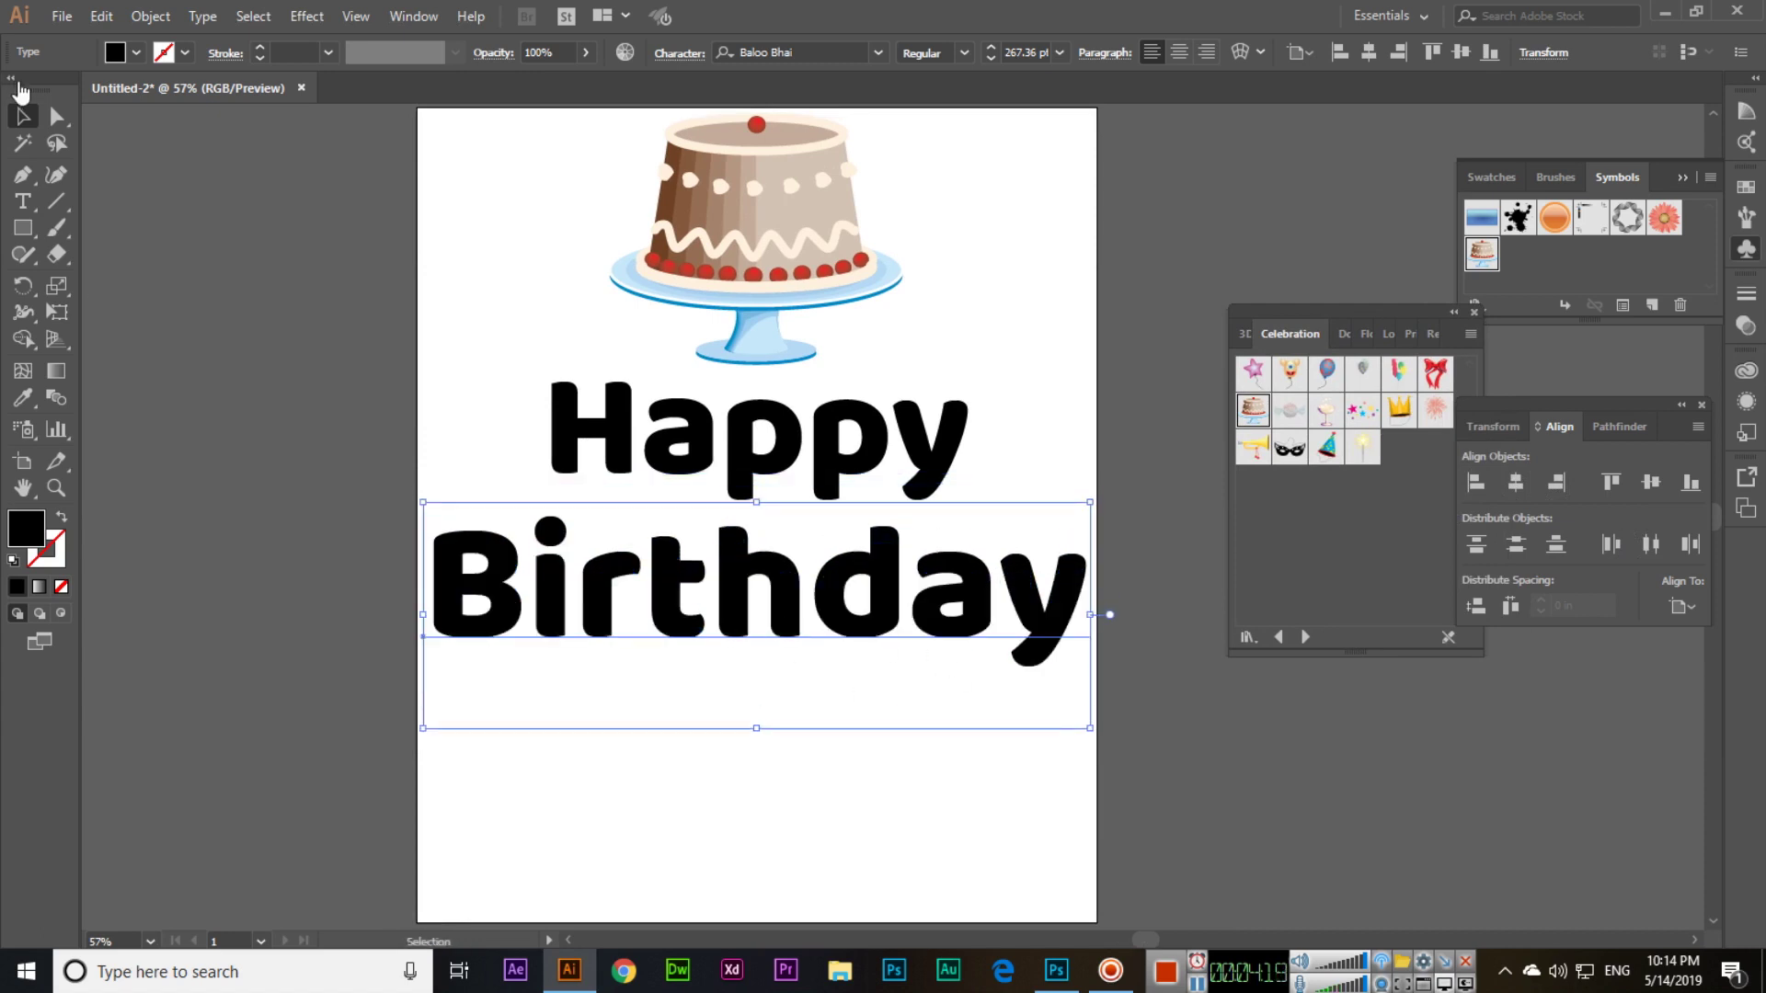
- Fill the Birthday text with the bright pink swatch and deselect it
left_click(136, 52)
left_click(59, 121)
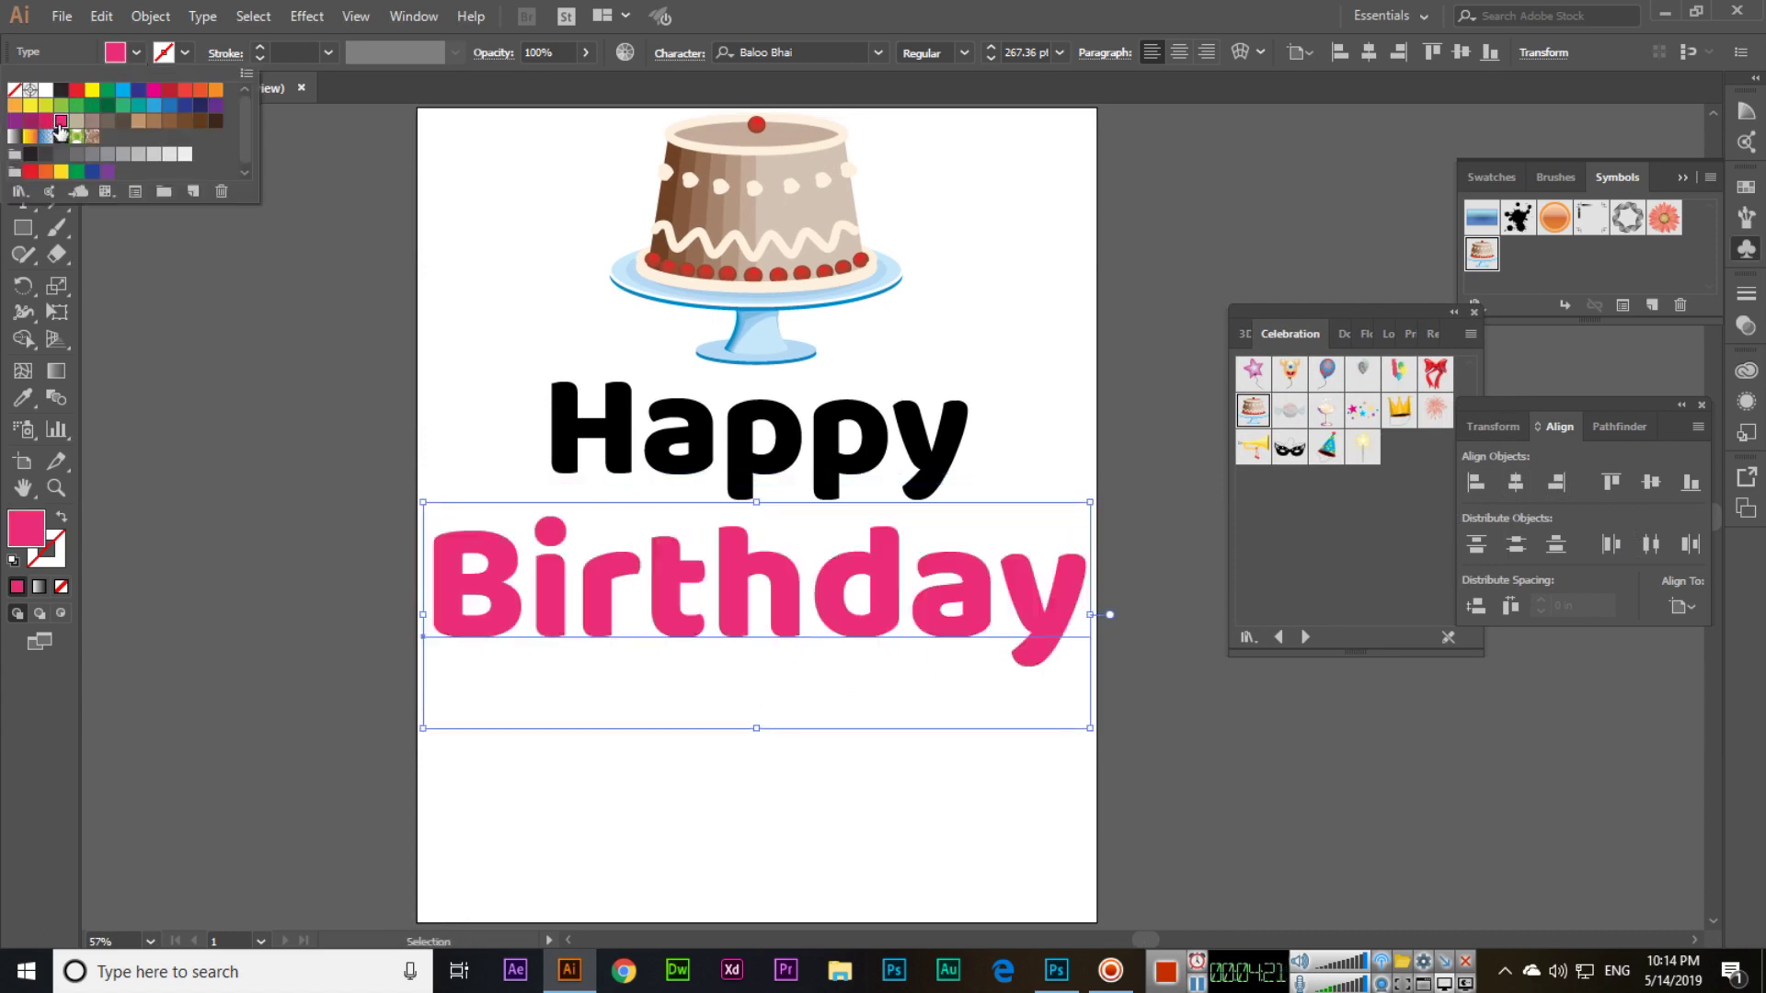
left_click(449, 252)
left_click(293, 401)
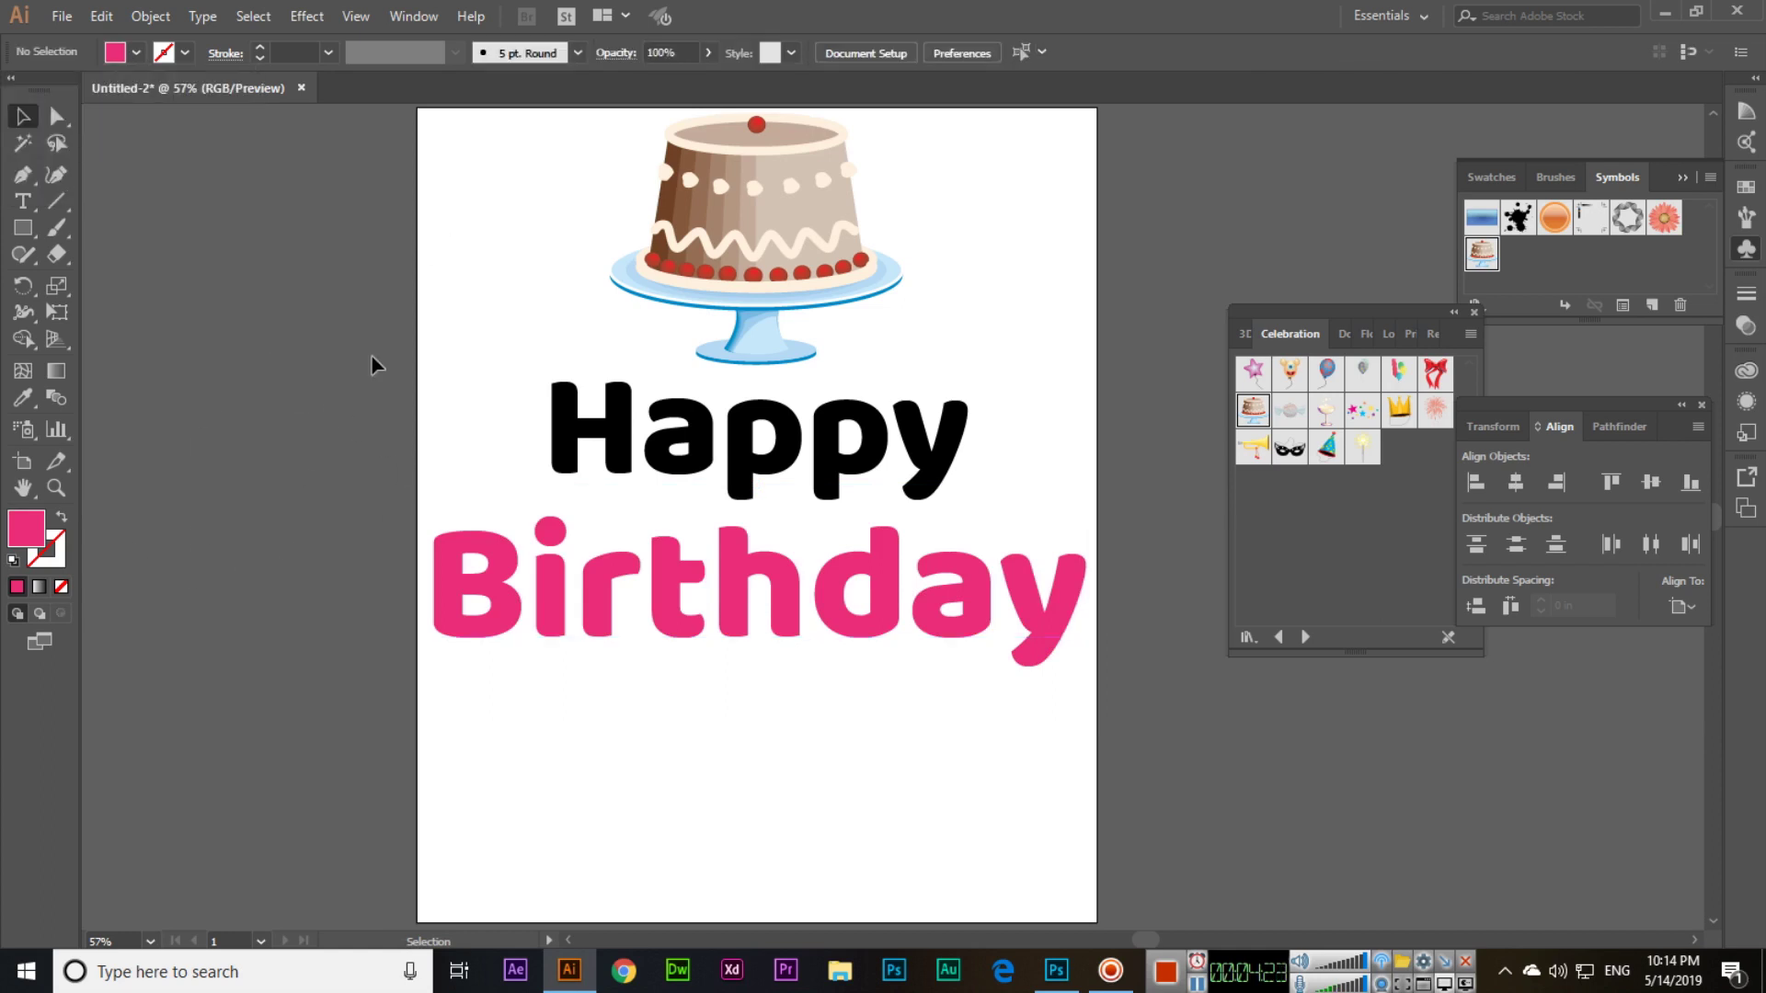
- Change the case of the pink Birthday text to uppercase
left_click(878, 618)
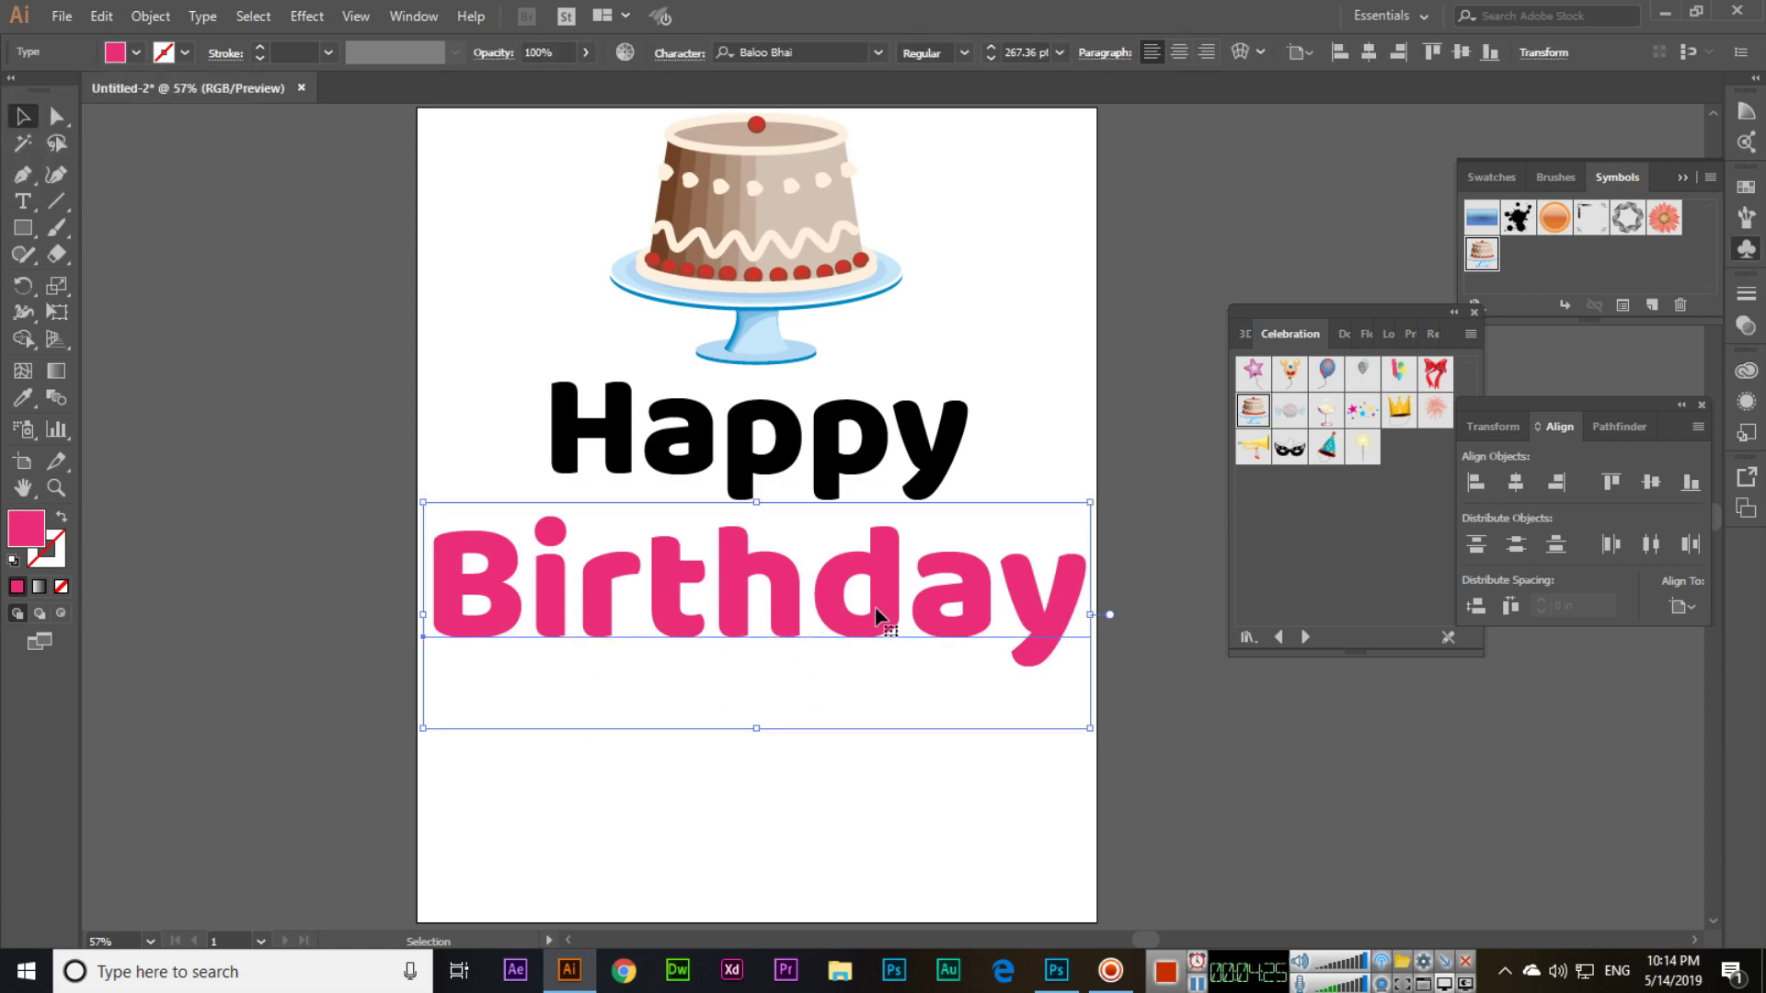
left_click(151, 16)
mouse_move(203, 15)
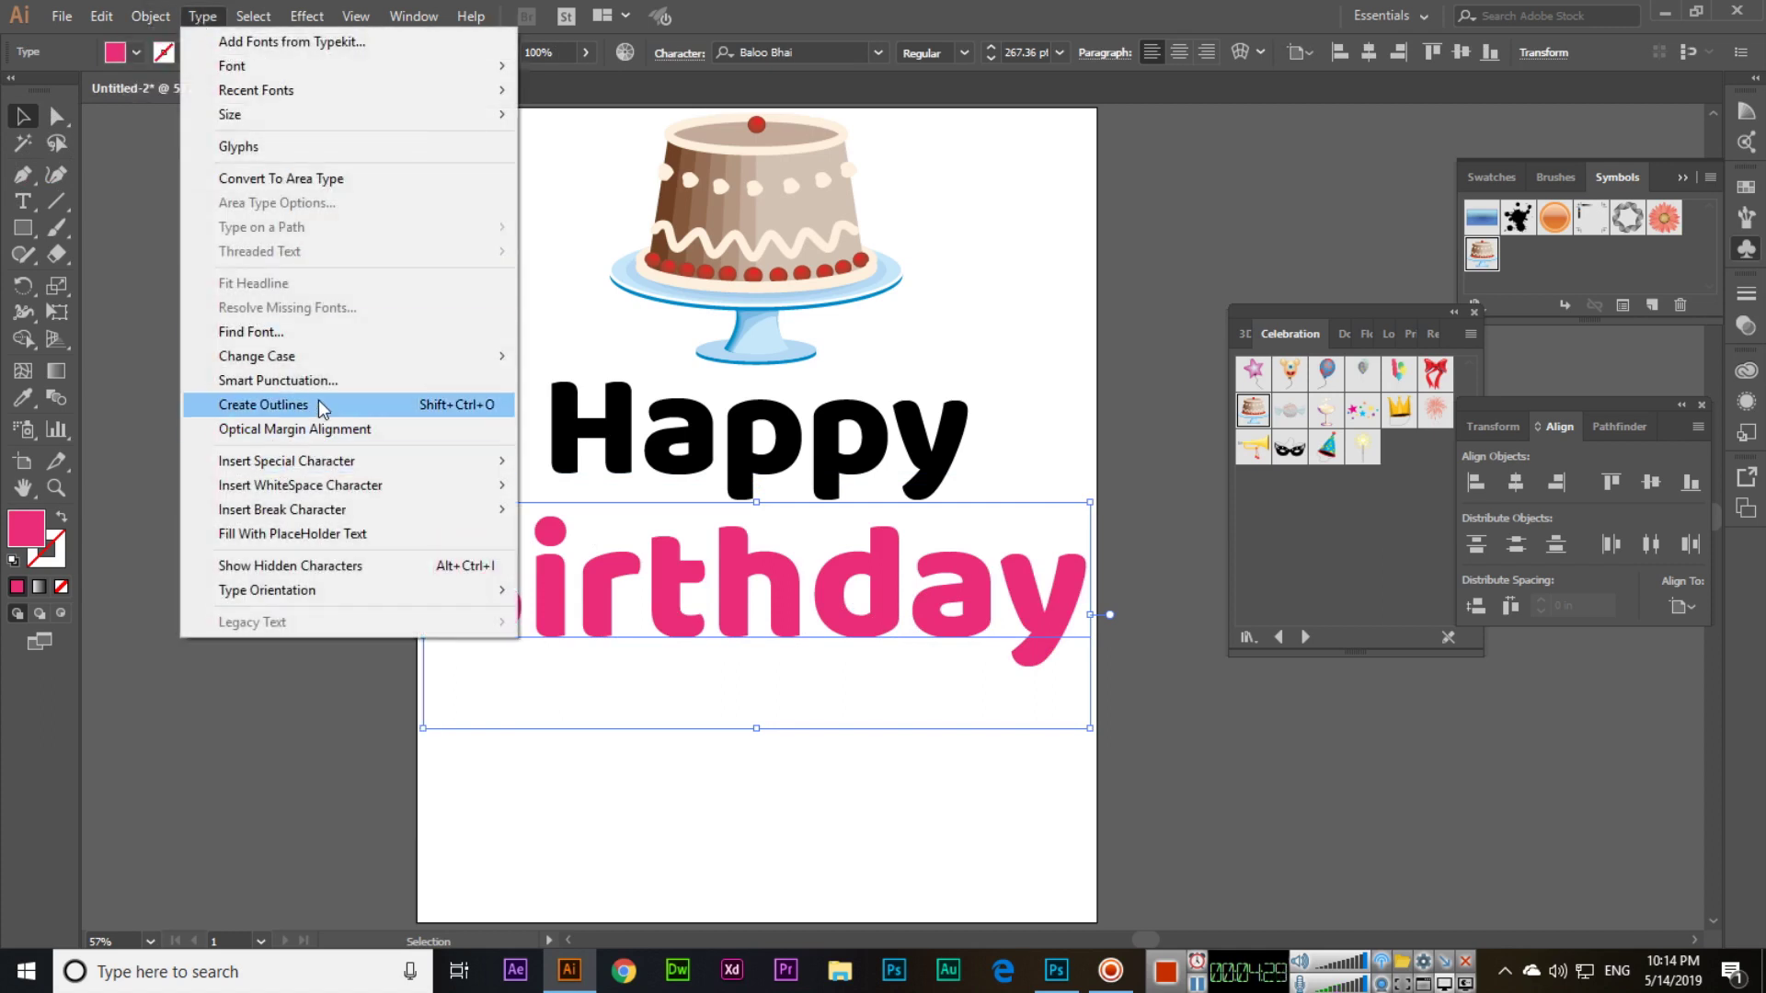
mouse_move(342, 359)
left_click(565, 358)
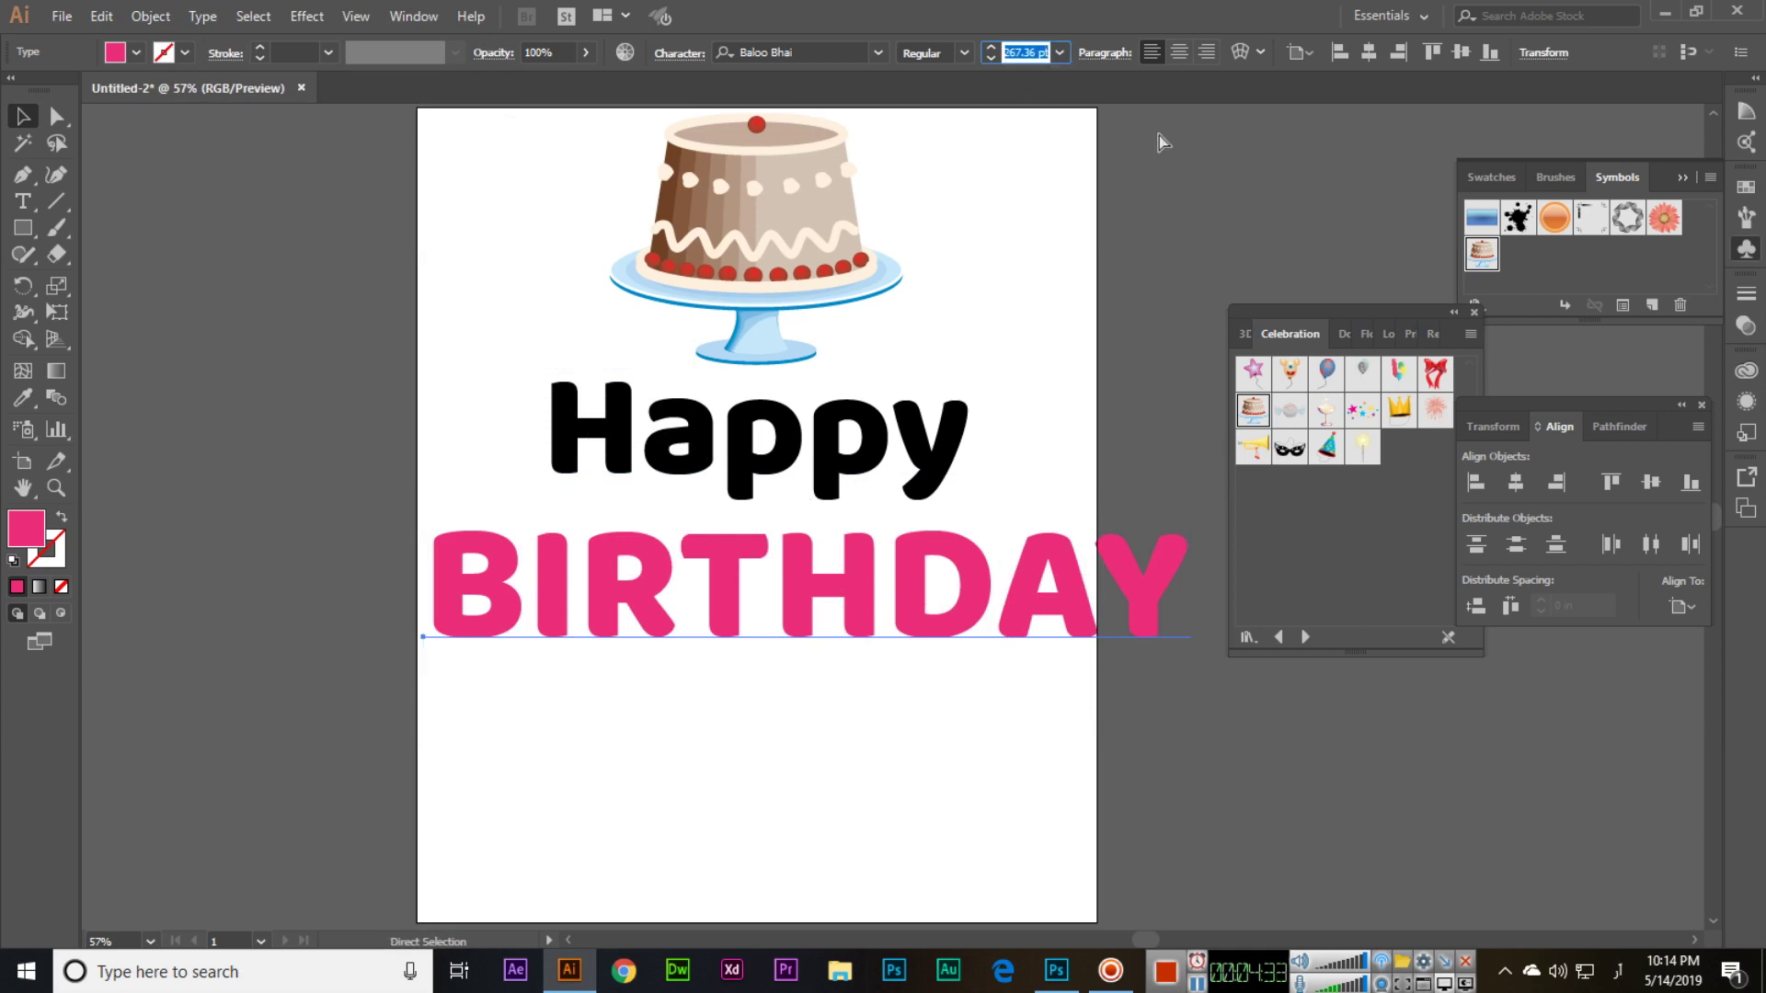
- Reduce the BIRTHDAY text to about 220 pt so it fits within the artboard and centre it horizontally
type("250")
key("Return")
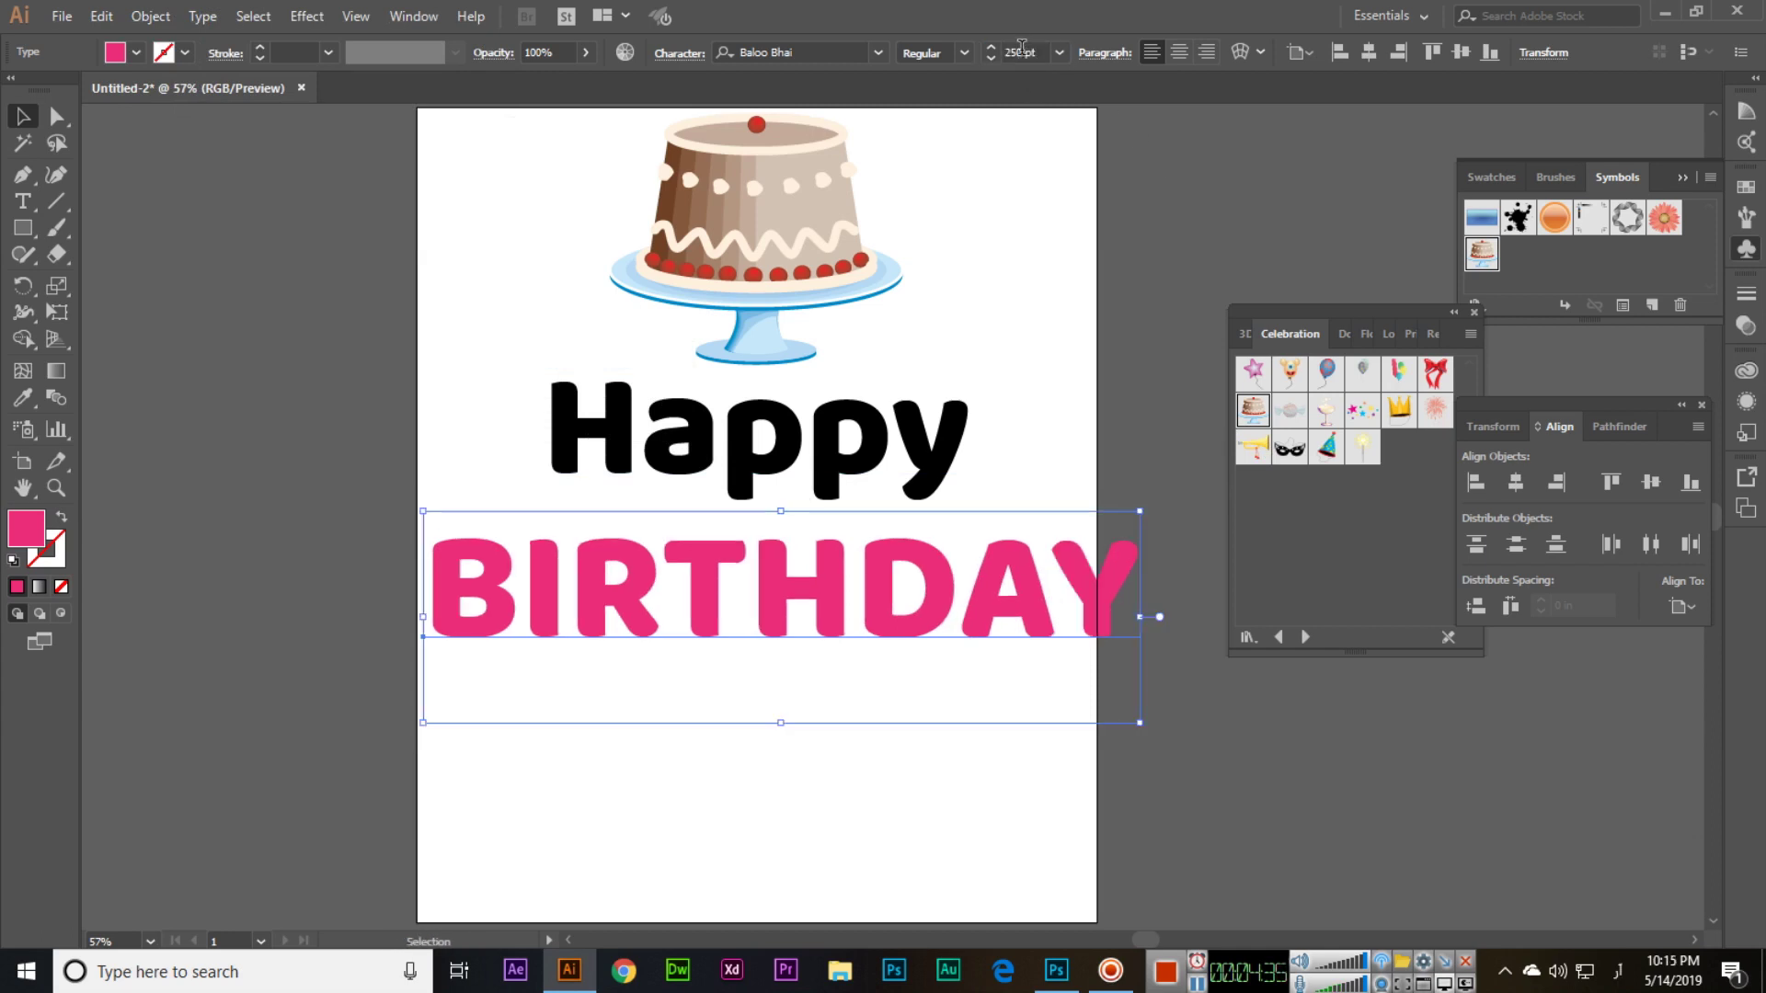
type("246")
key("Return")
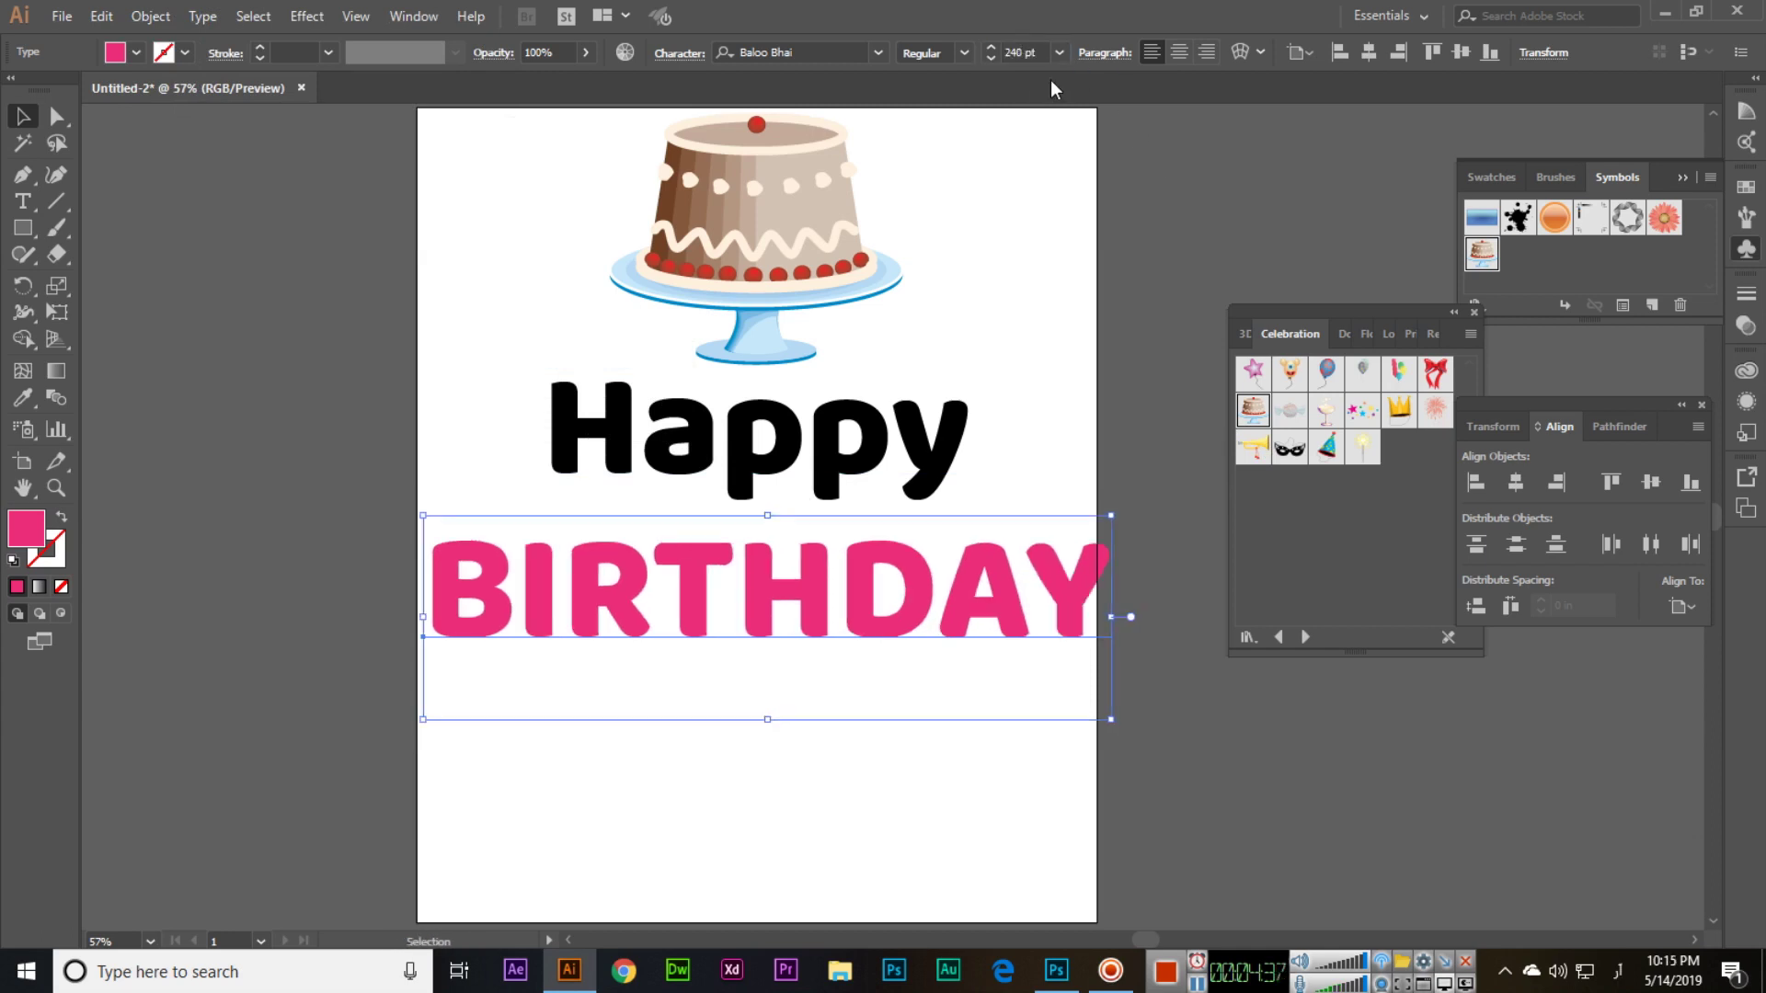
left_click_drag(1111, 515, 1083, 524)
left_click_drag(913, 591, 899, 580)
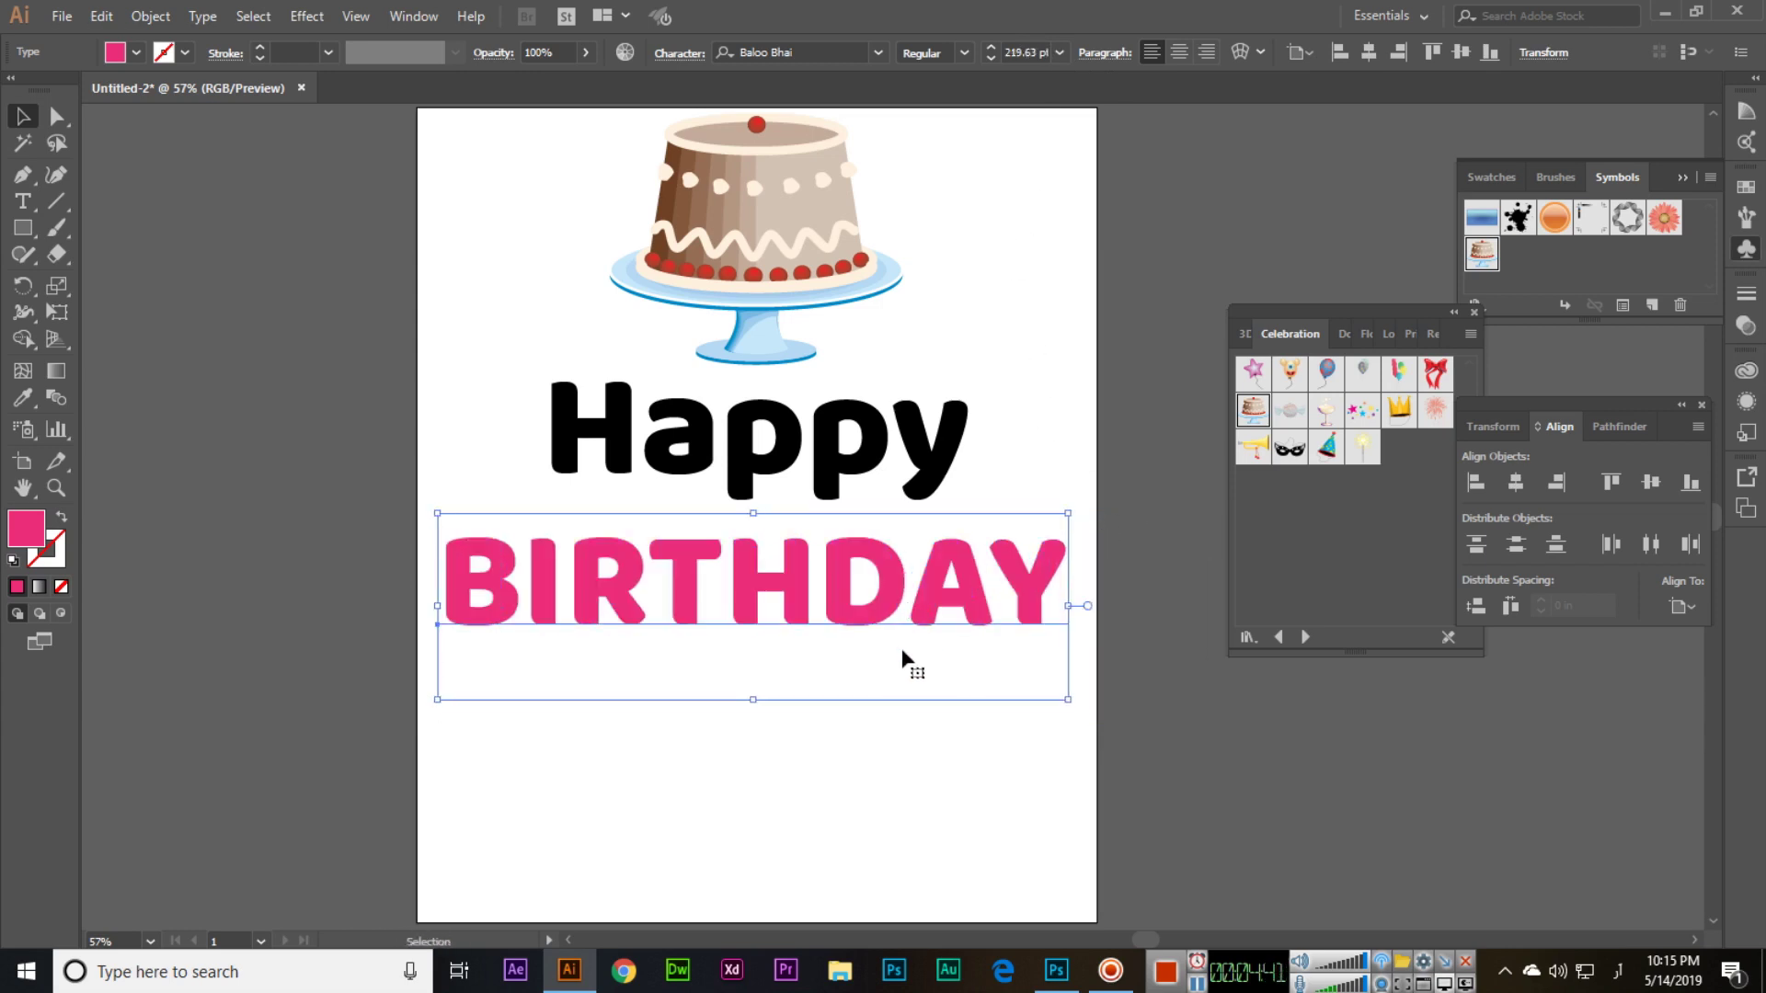
left_click(1511, 484)
left_click(875, 775)
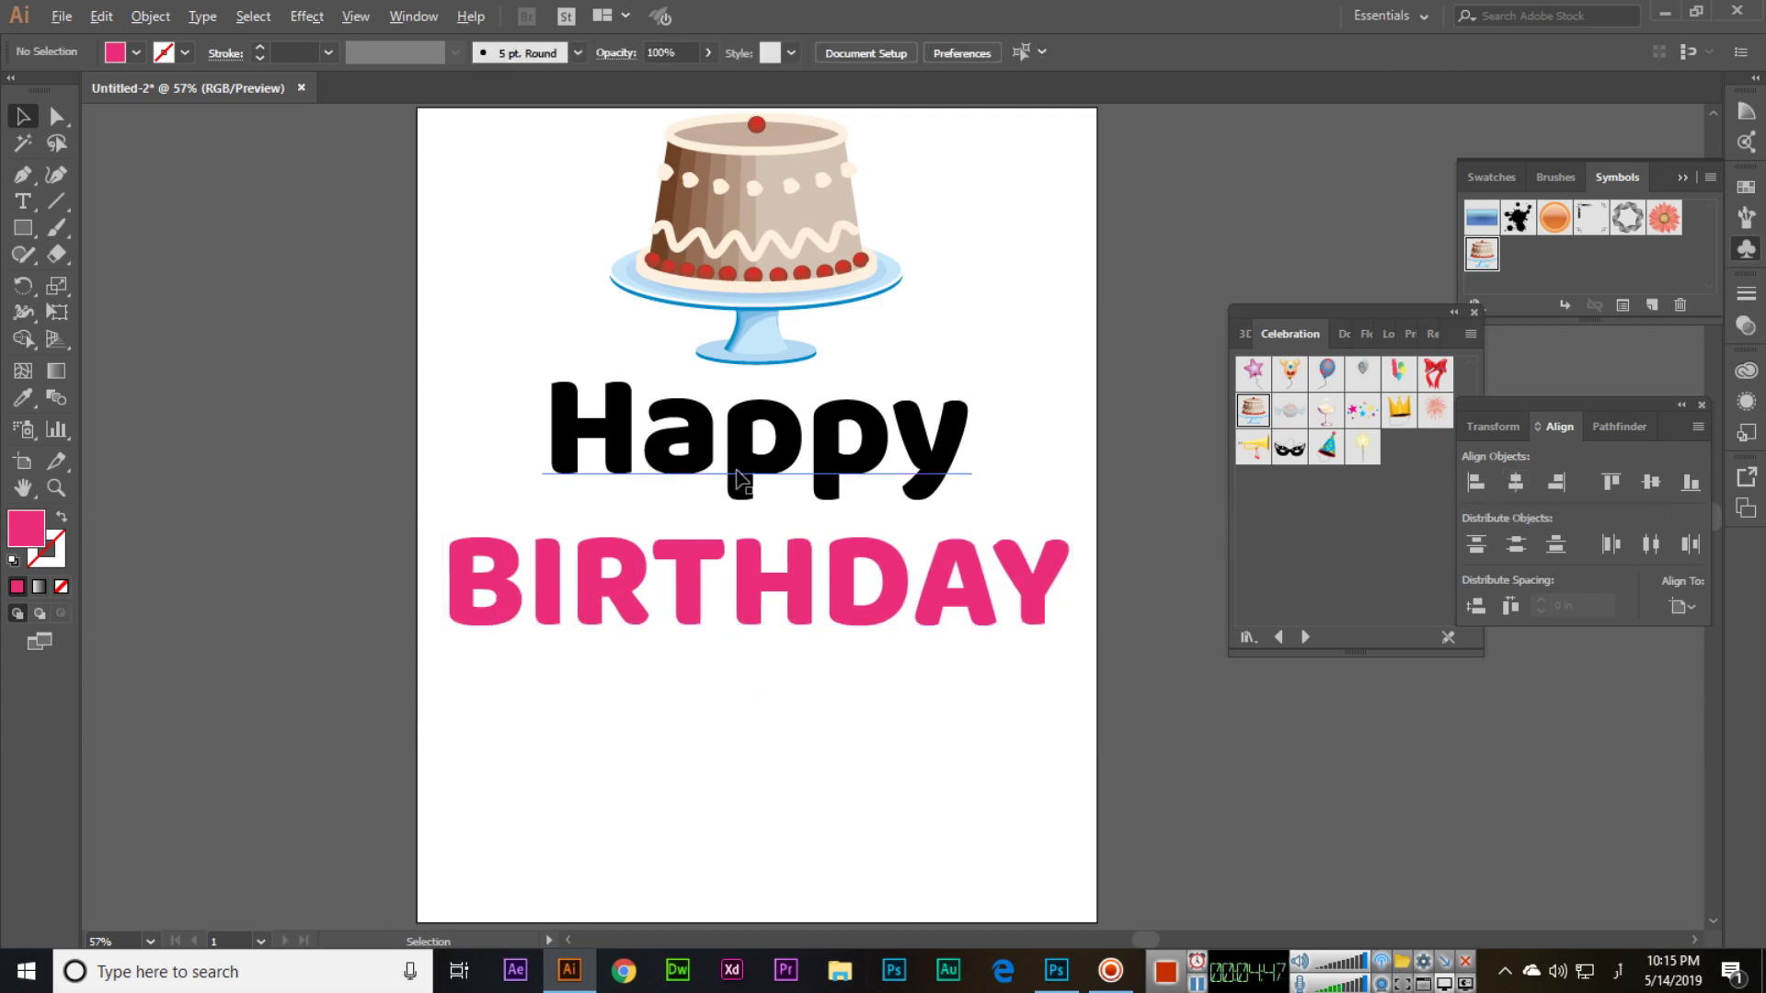
- Duplicate the Happy text straight down below BIRTHDAY and select all of the copy's characters
left_click_drag(739, 478, 736, 777)
double_click(844, 786)
key("ctrl+a")
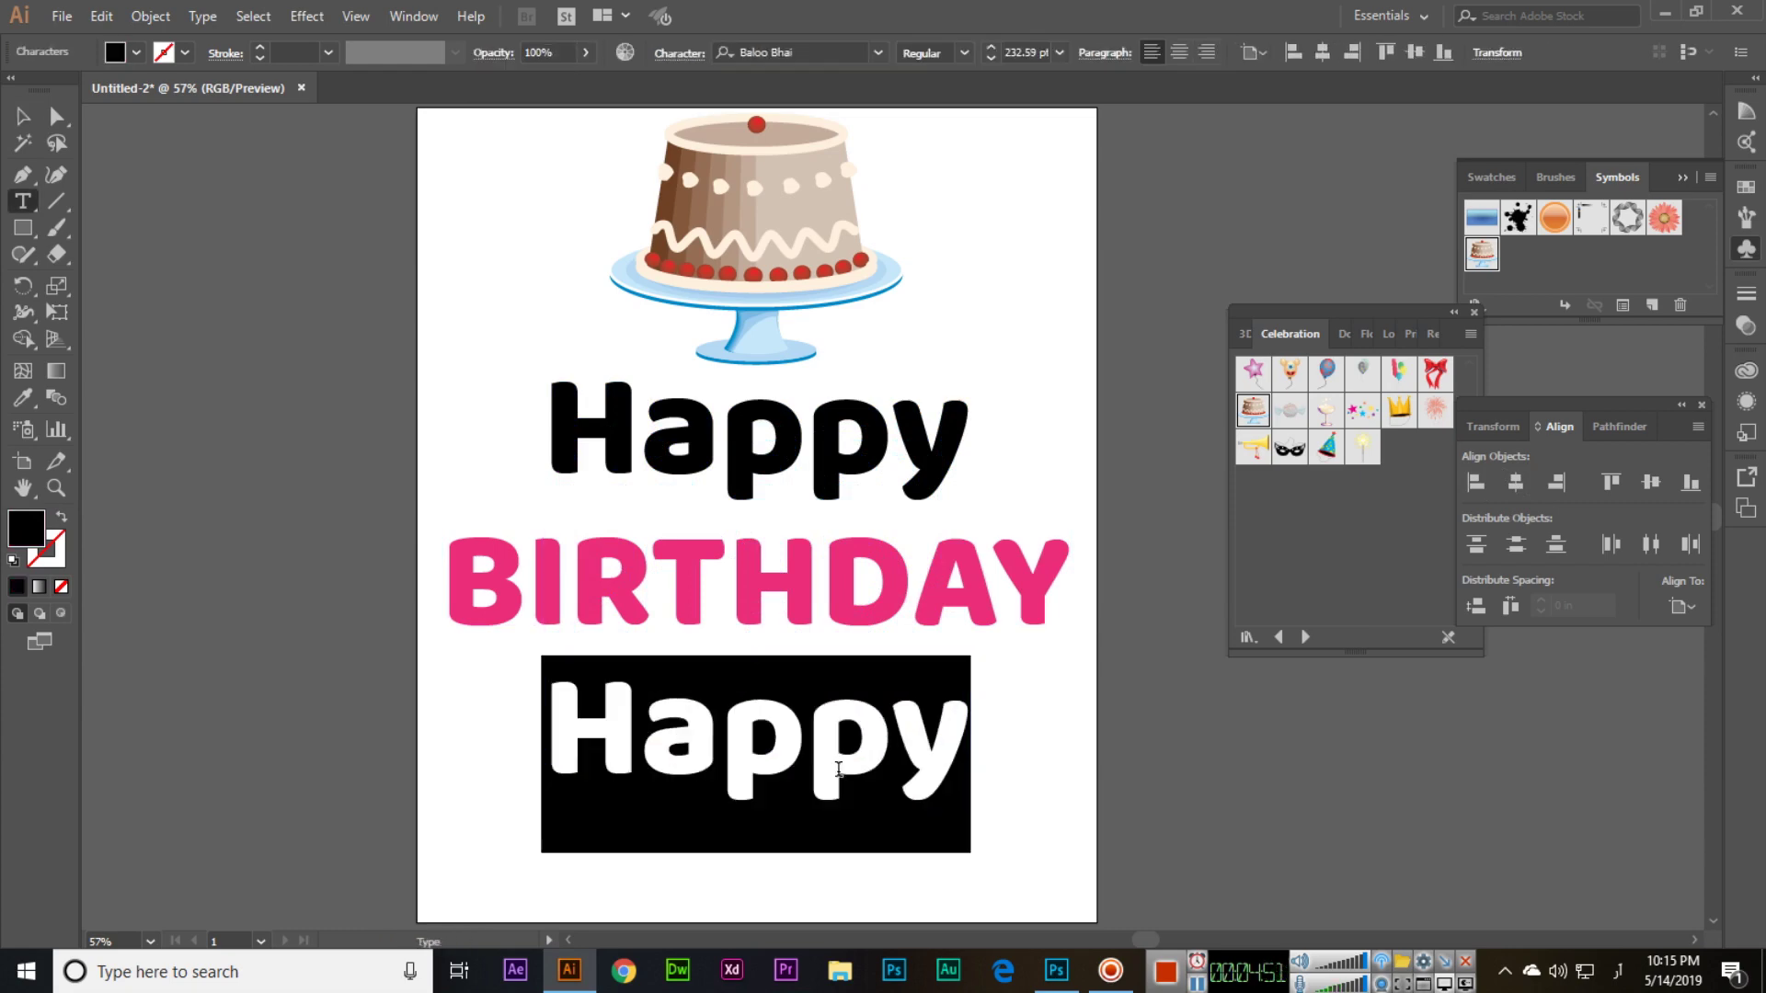
type("ثج")
key("BackSpace")
key("BackSpace")
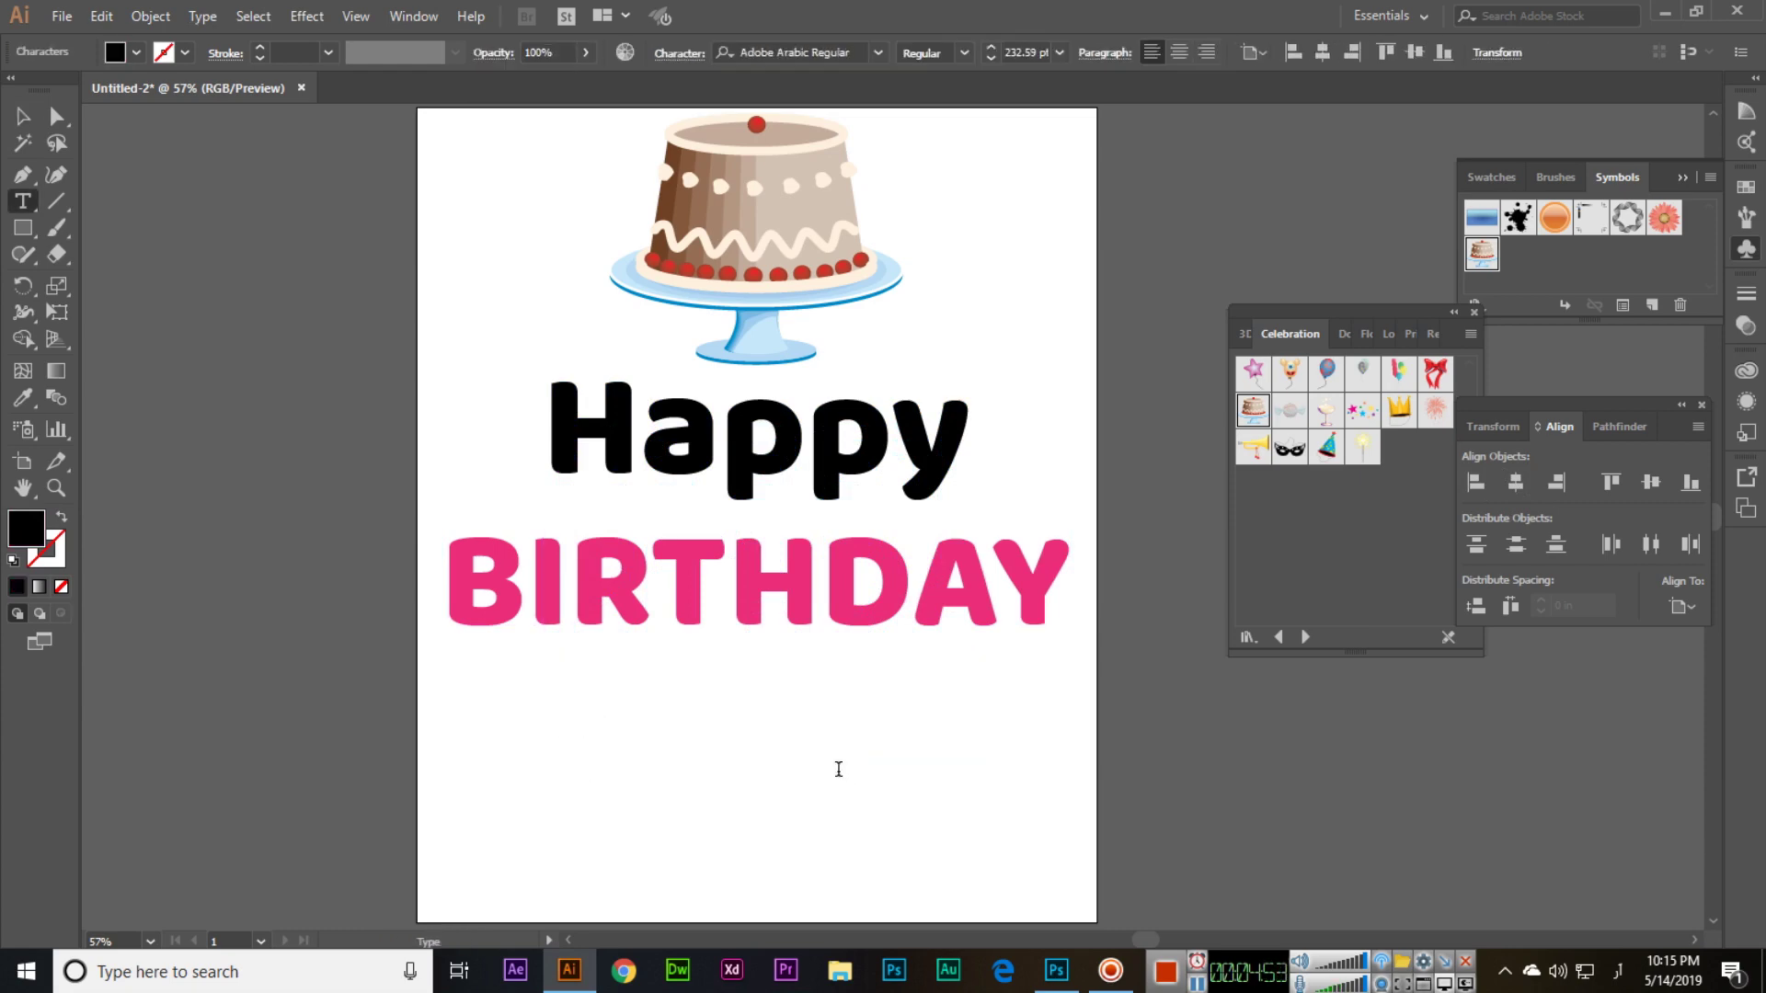
type("ثج")
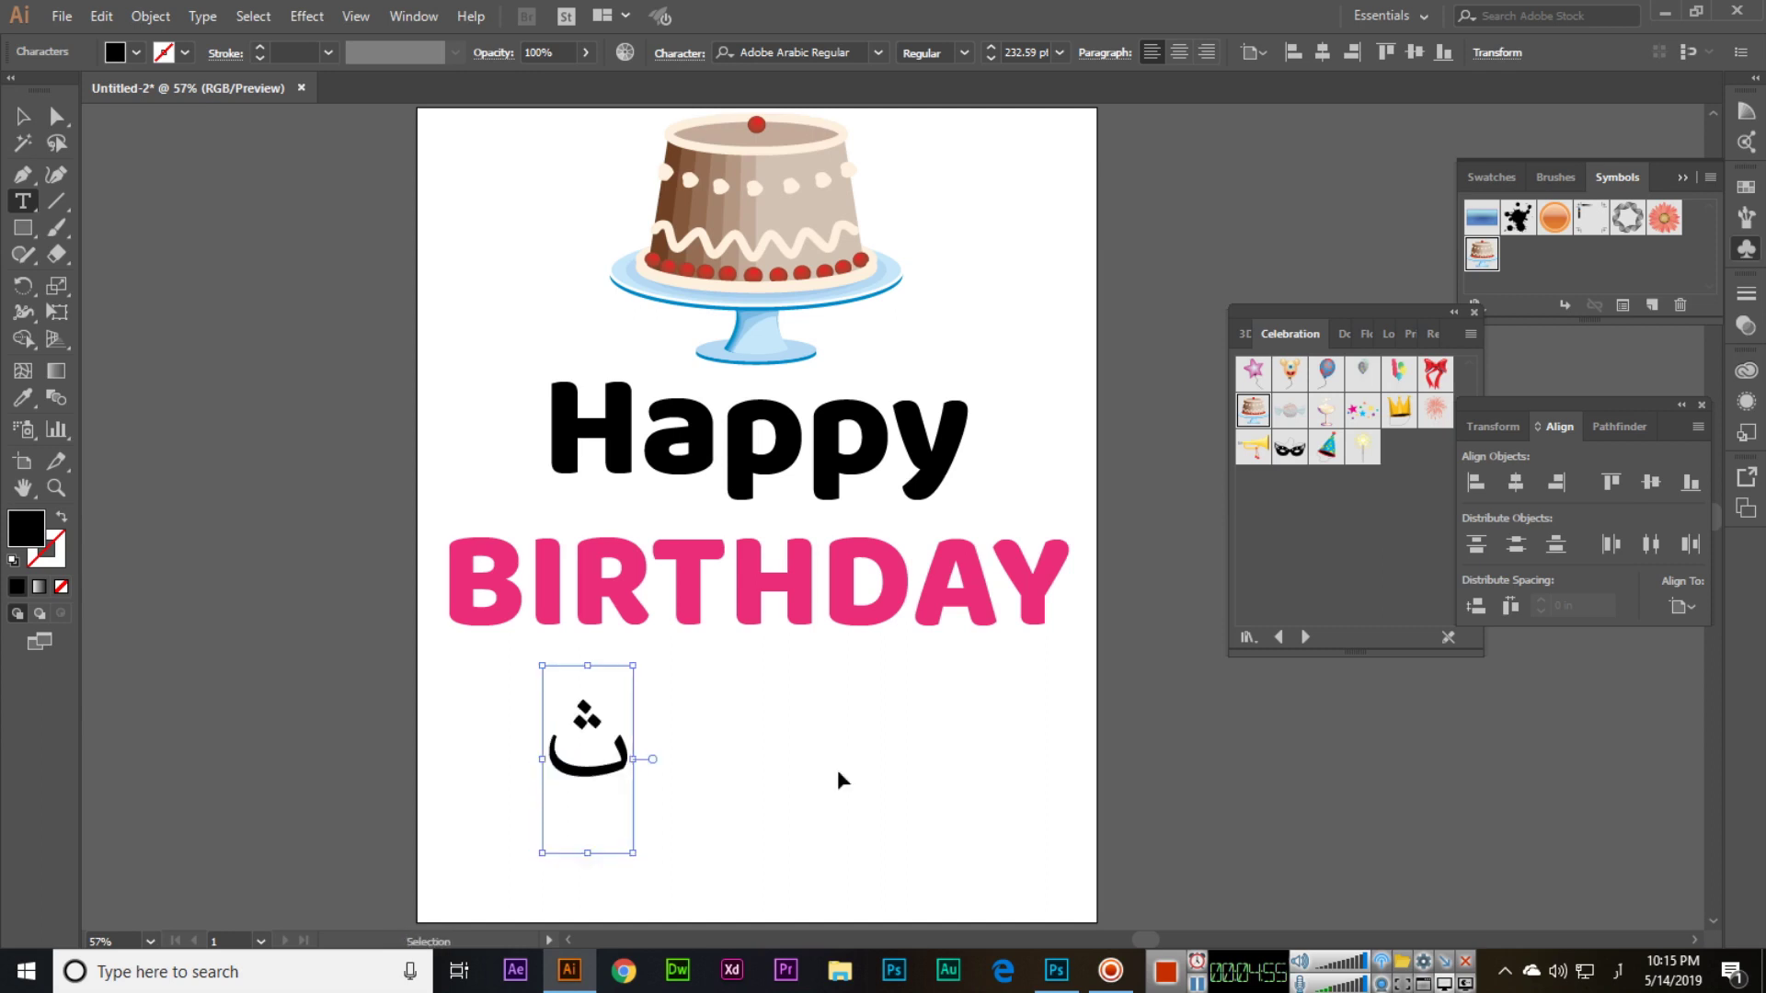
key("ctrl+z")
key("ctrl+z")
key("ctrl+z")
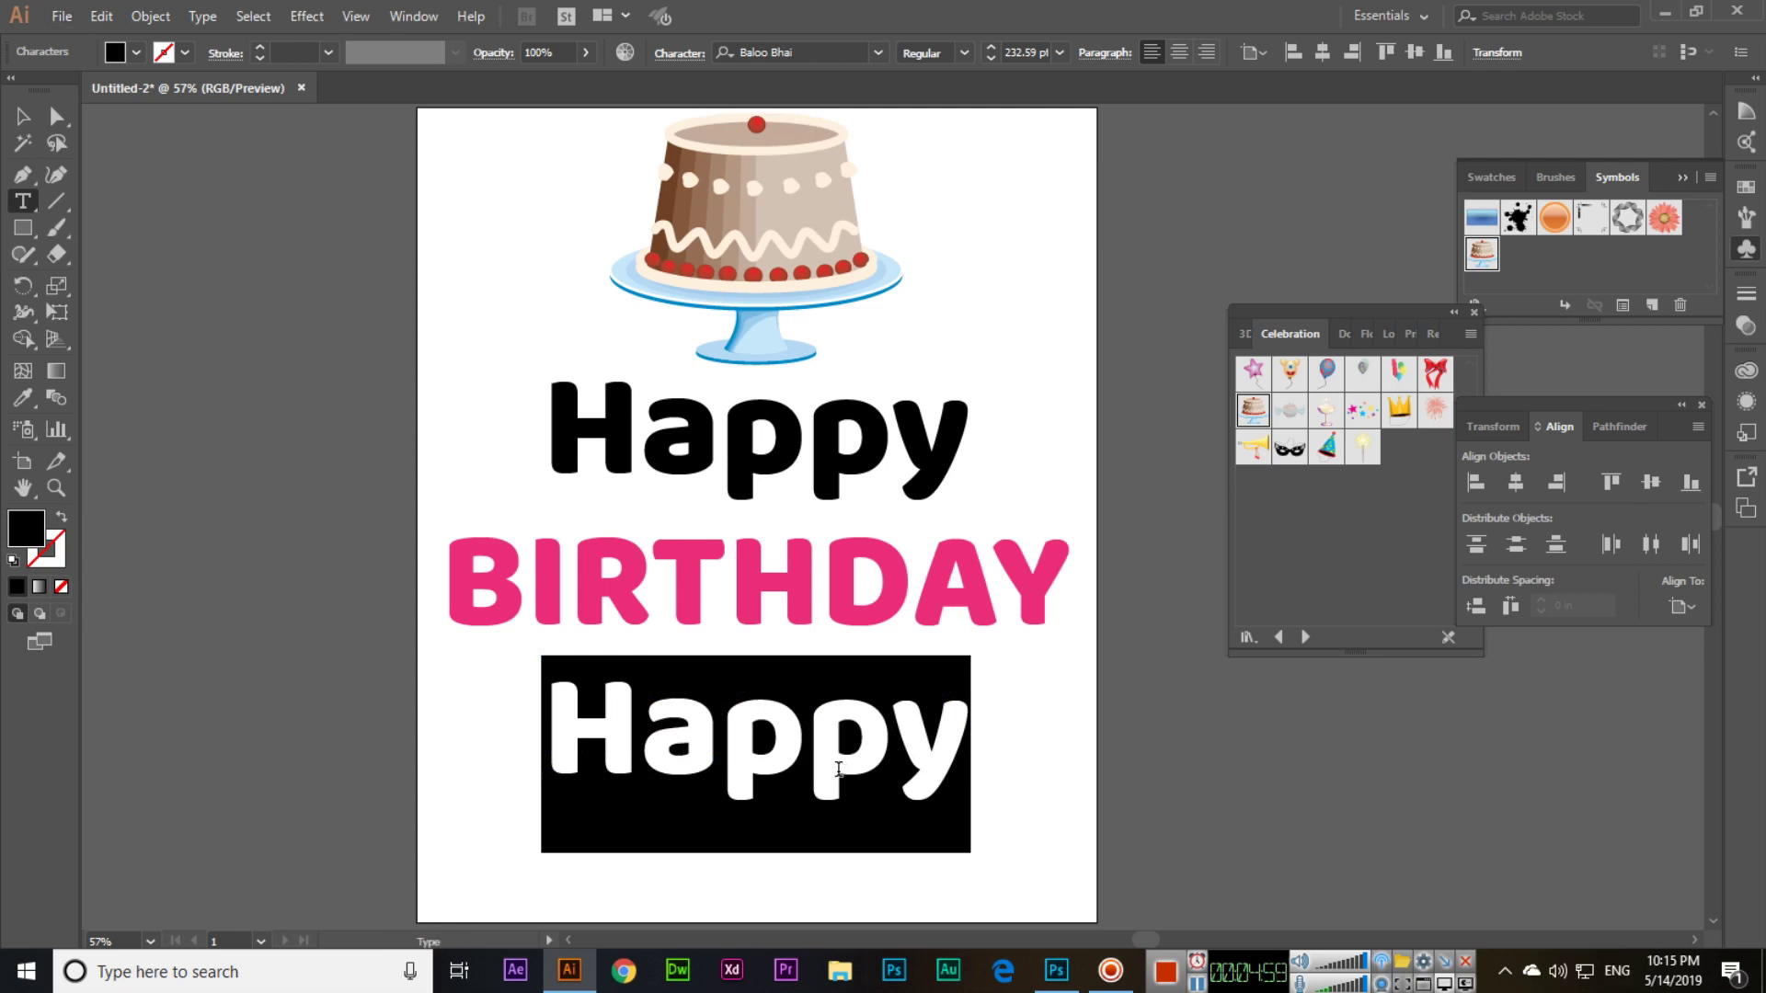
- Replace the copied text's wording with "To Me!"
type("To Me")
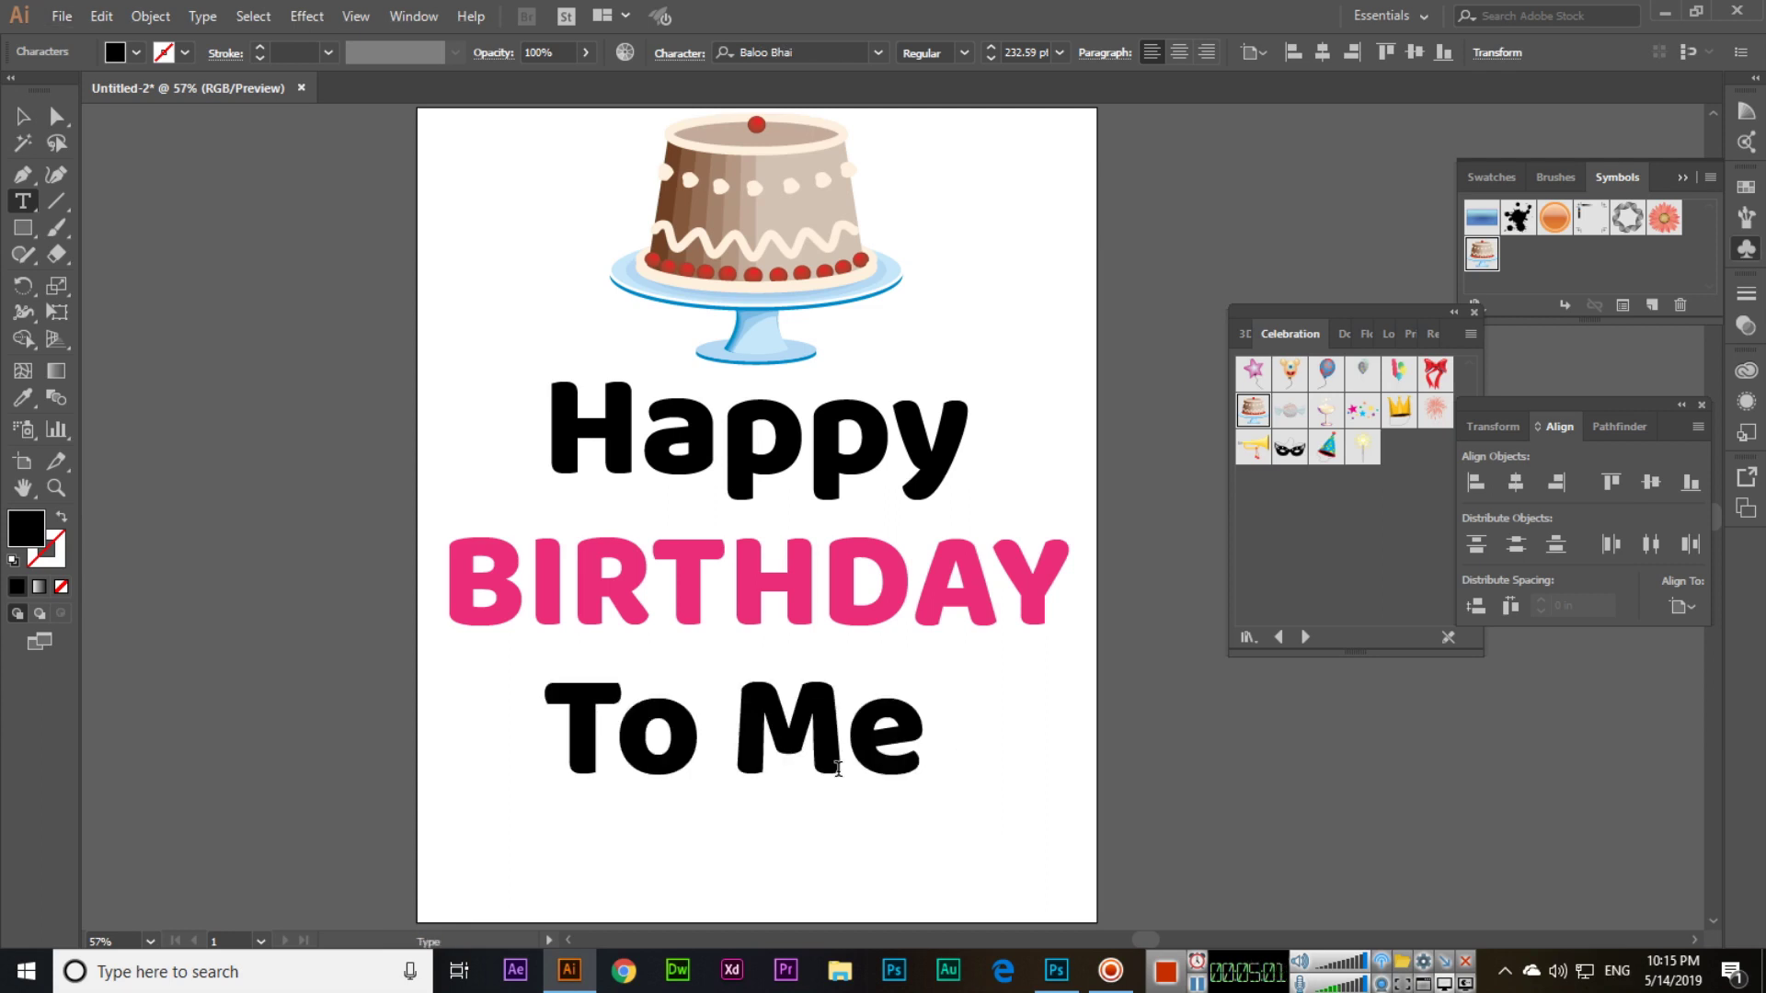
type("!")
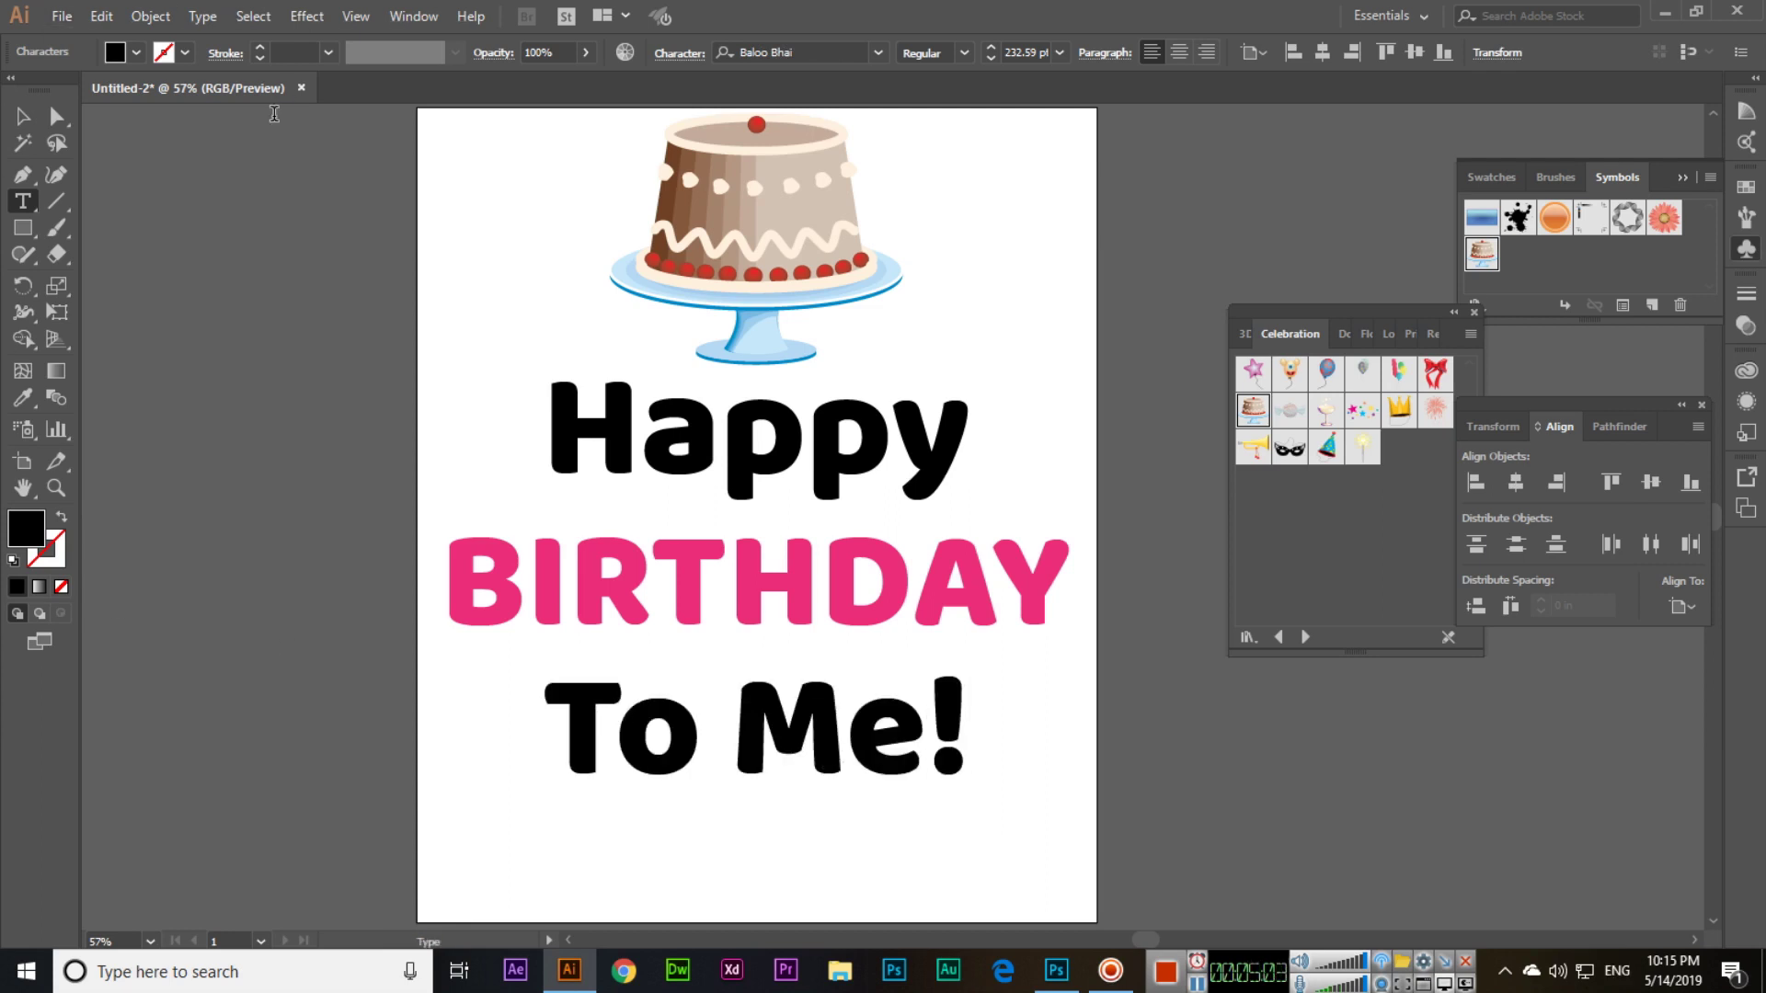
left_click(23, 115)
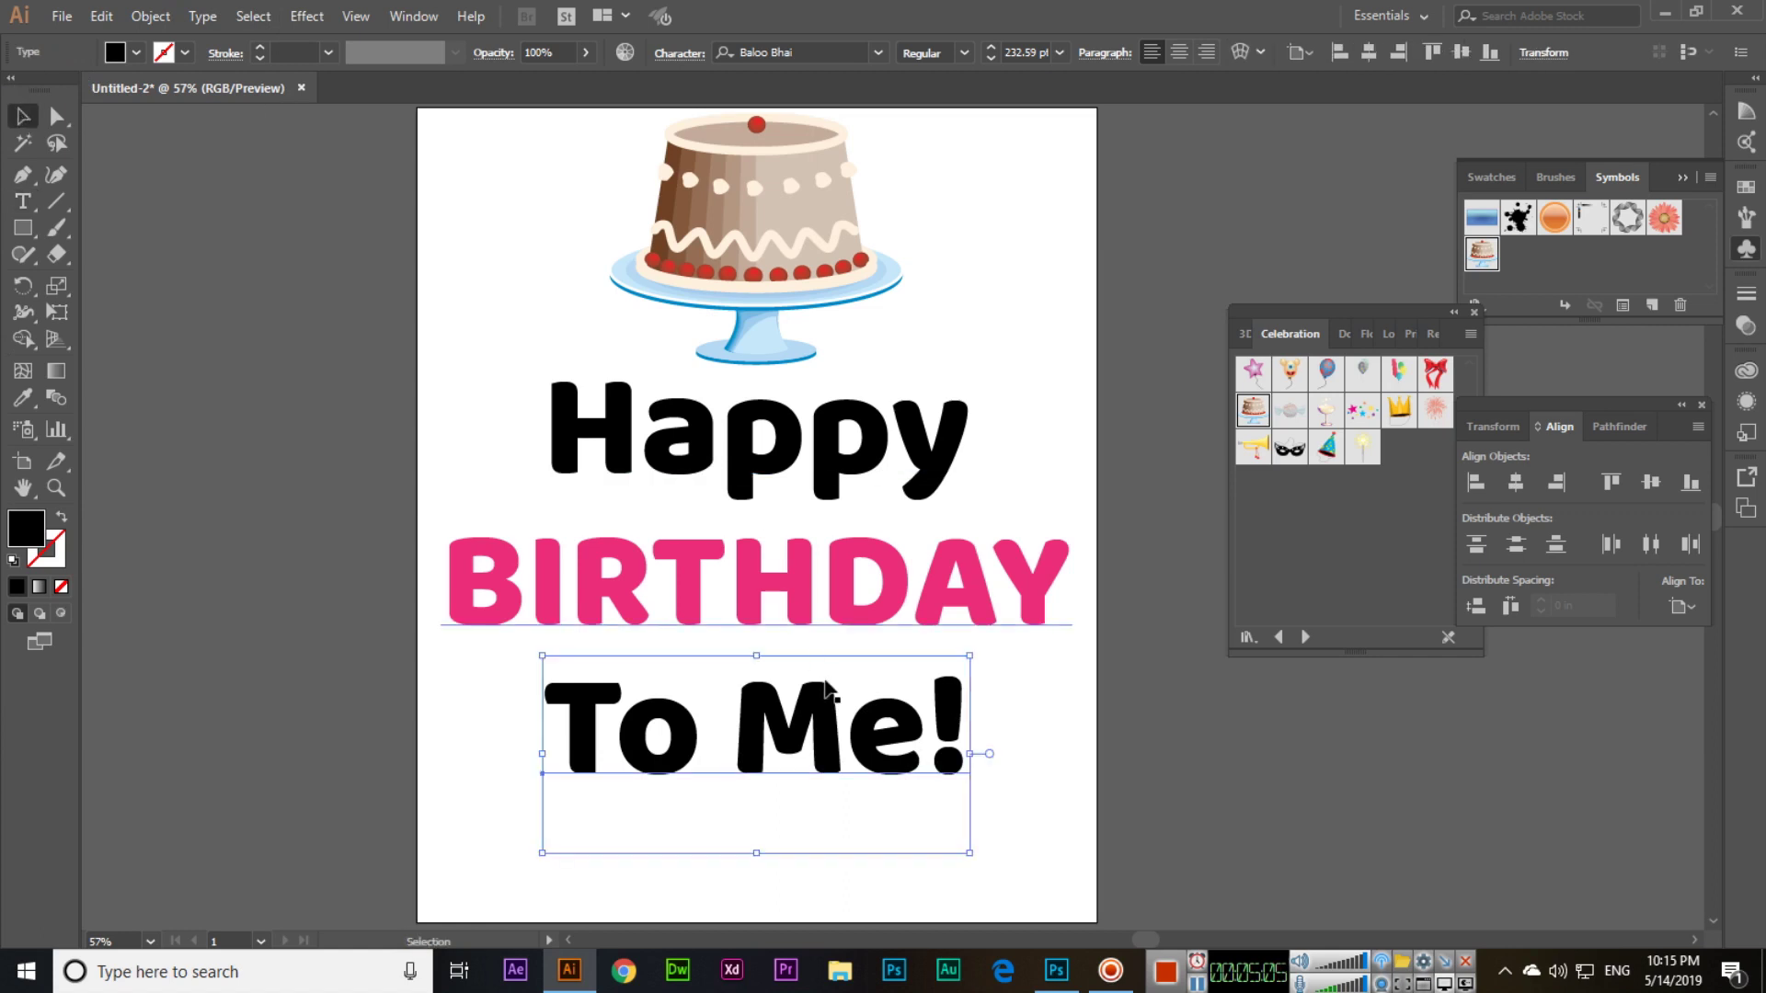
- Tilt the To Me! text slightly counterclockwise and lower it clear of BIRTHDAY
left_click_drag(833, 736, 833, 727)
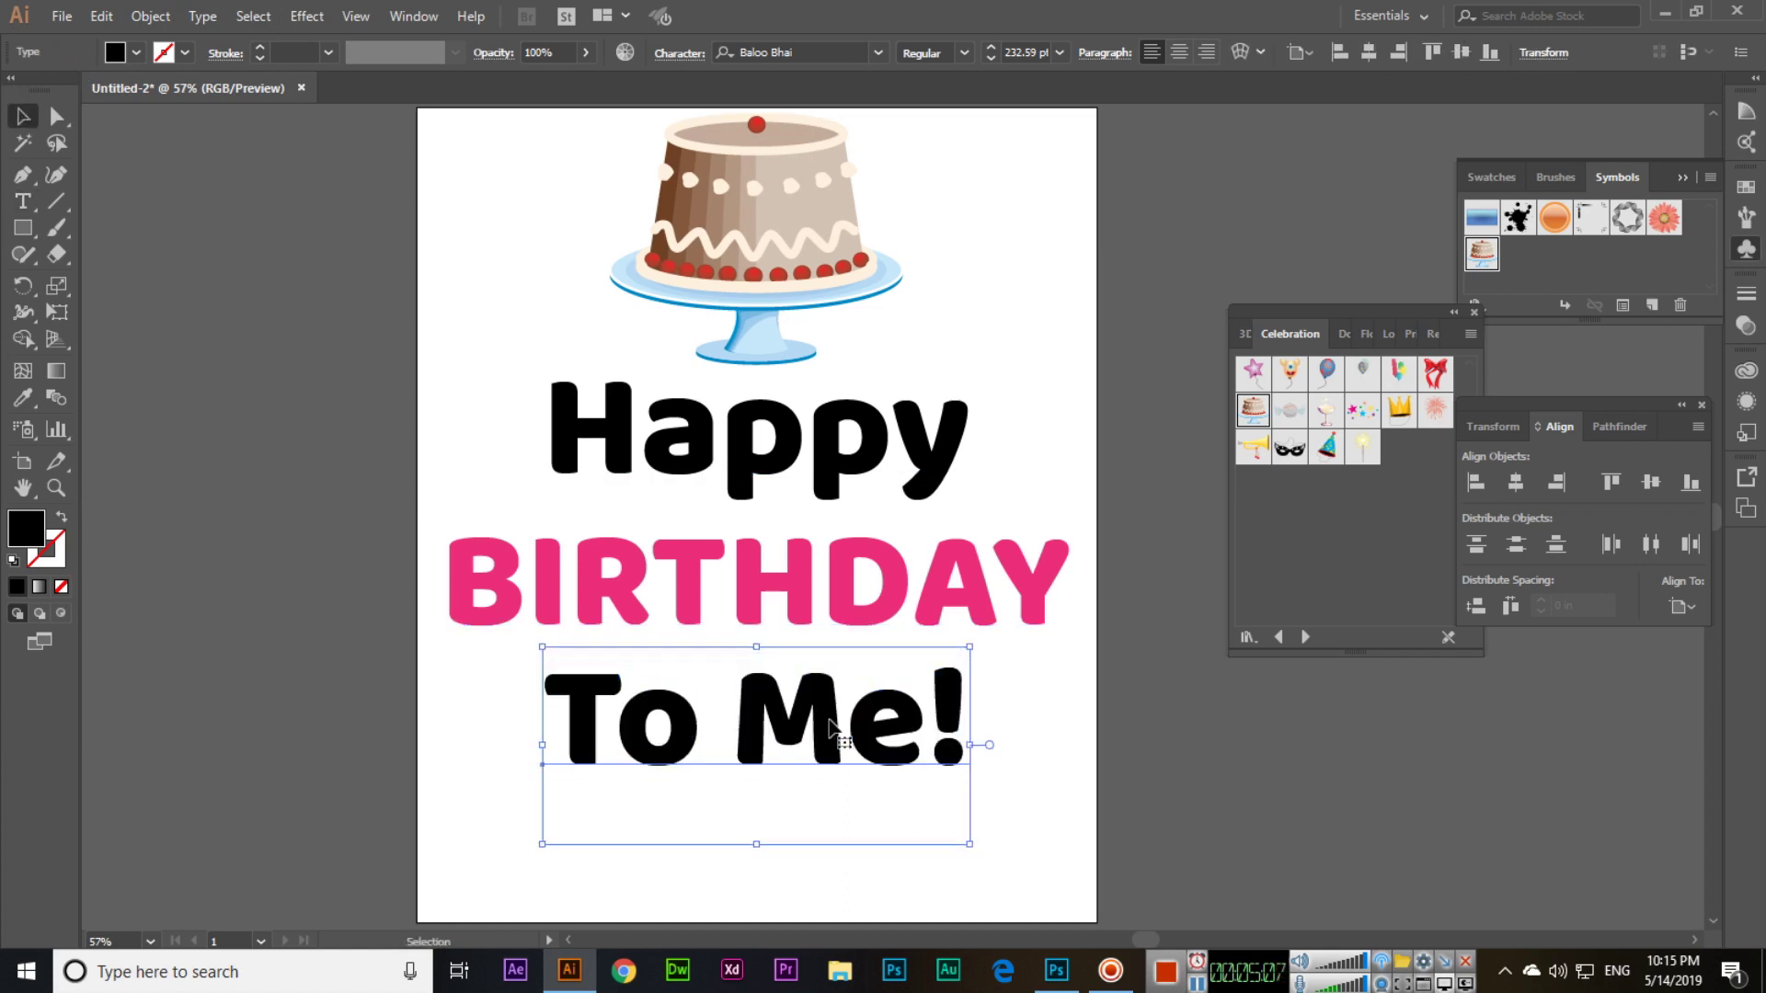
left_click_drag(978, 642, 973, 609)
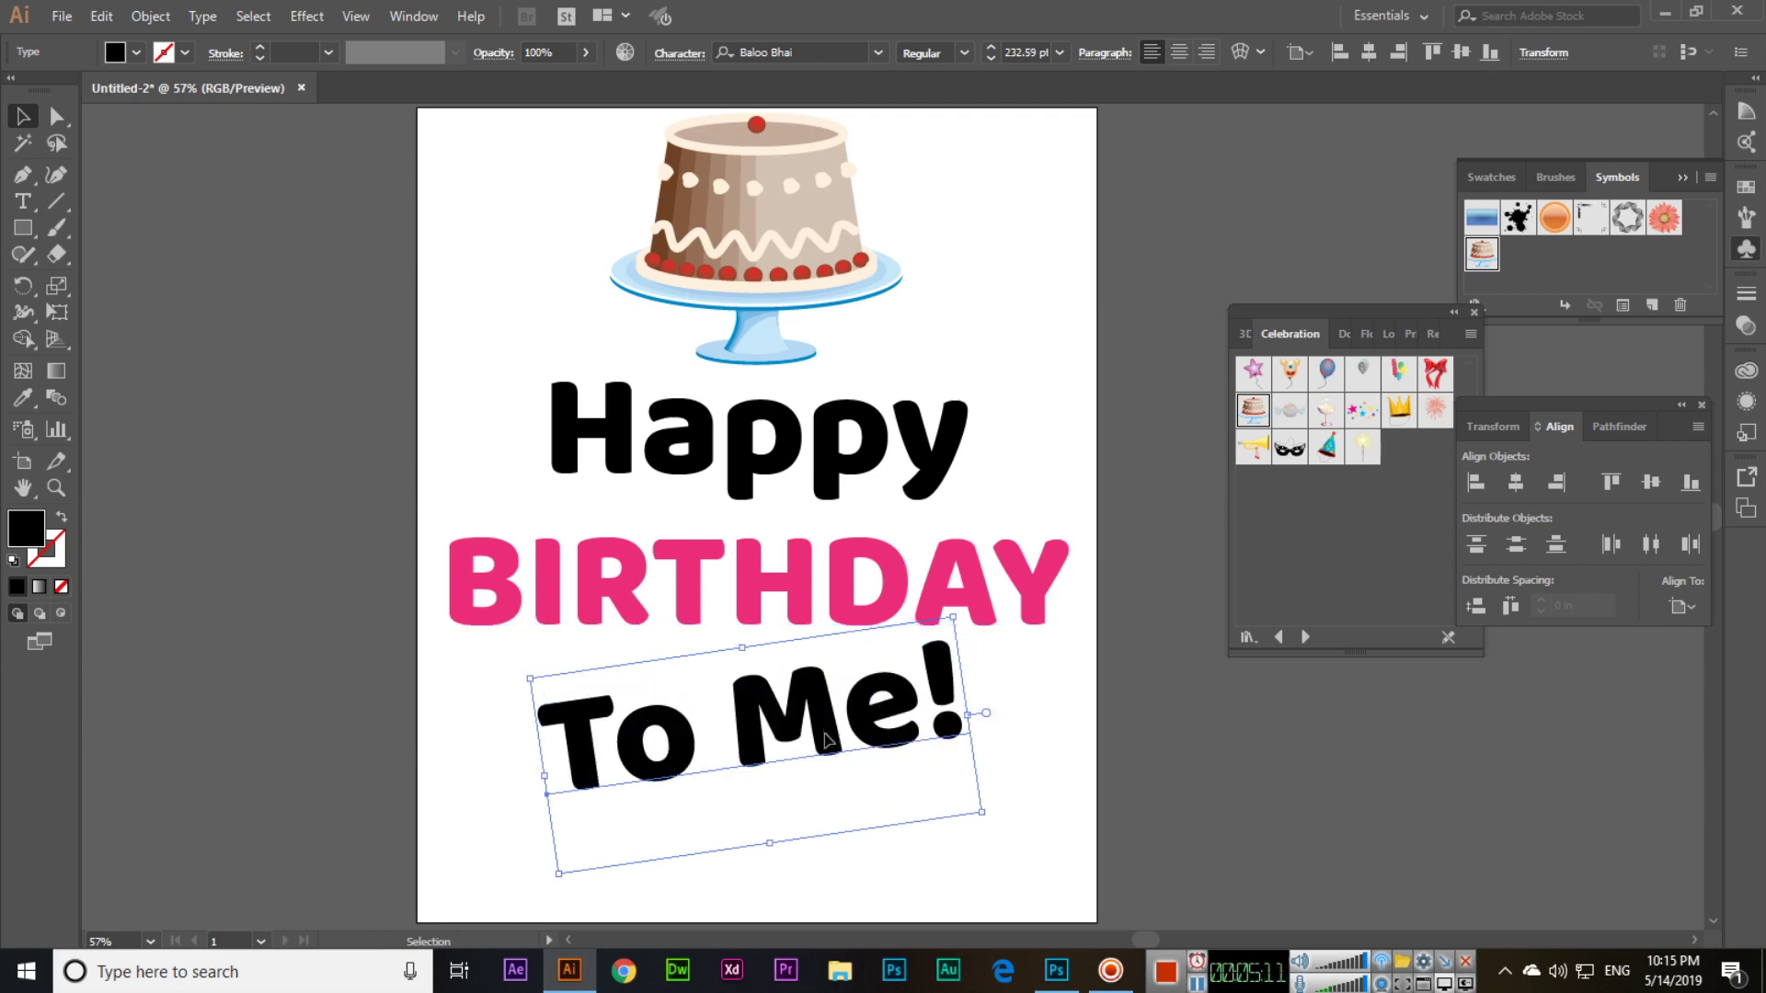
left_click_drag(827, 738, 828, 767)
- Move the BIRTHDAY text slightly down to balance the spacing between the three lines
left_click(797, 596)
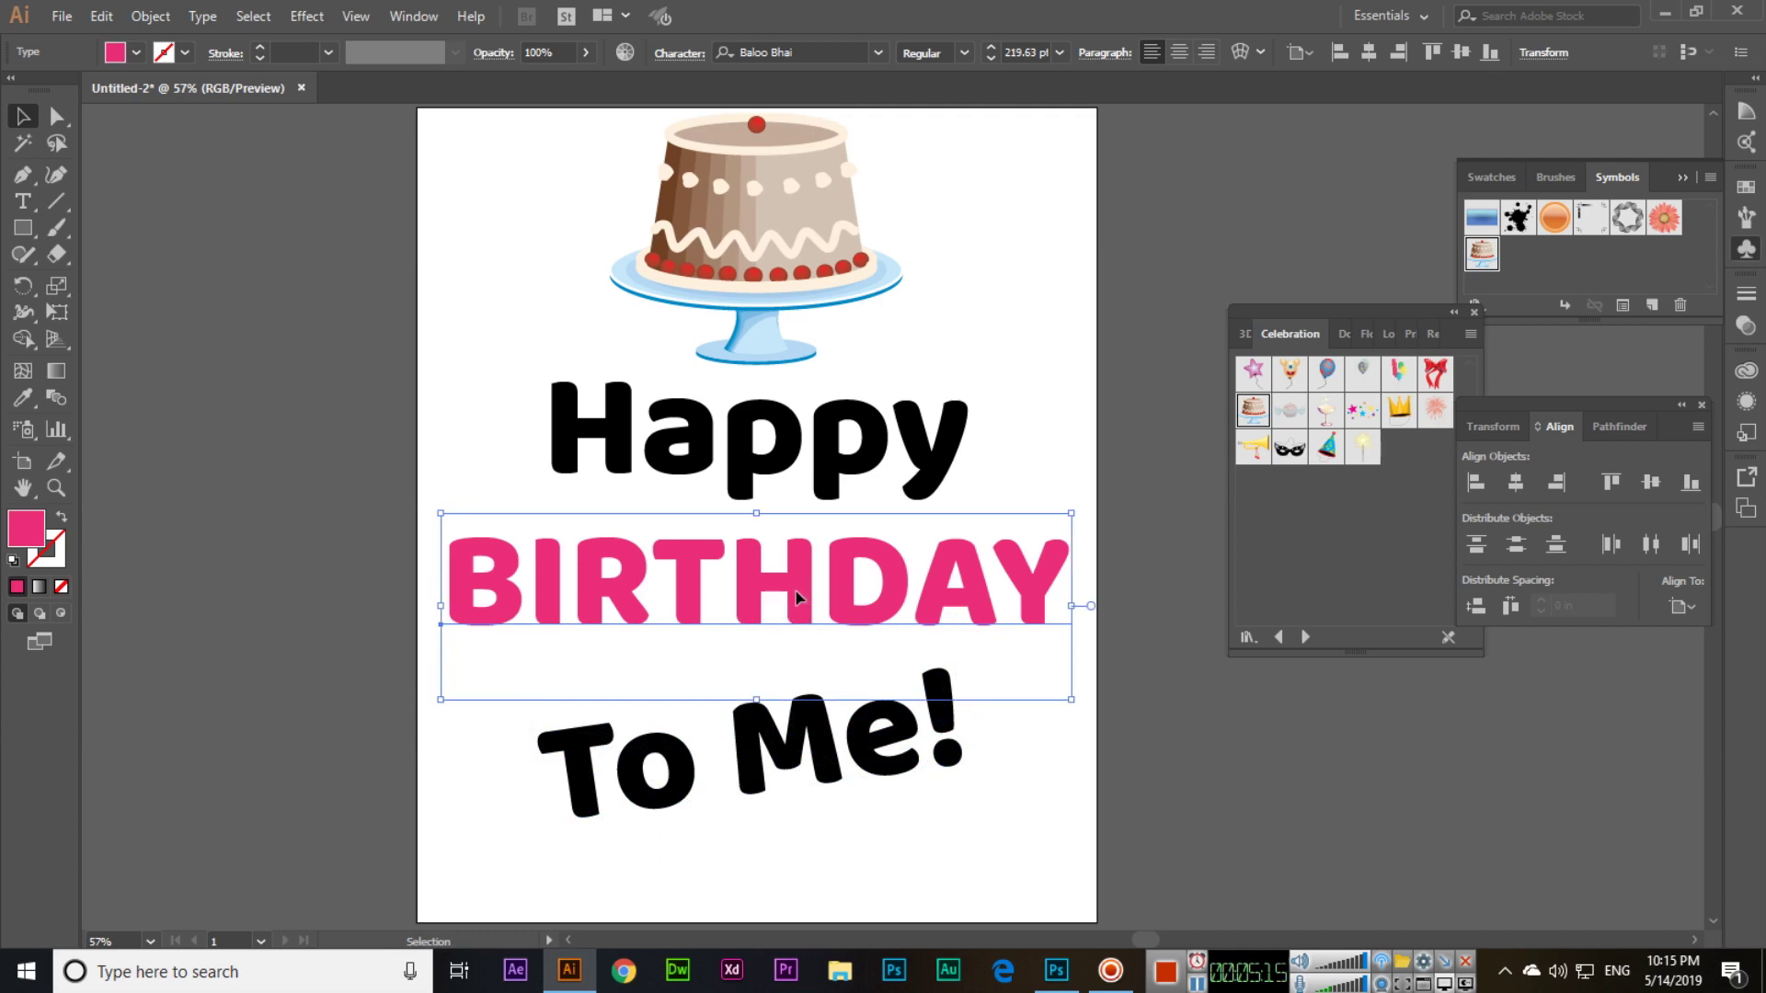
left_click_drag(797, 596, 797, 604)
left_click(1079, 834)
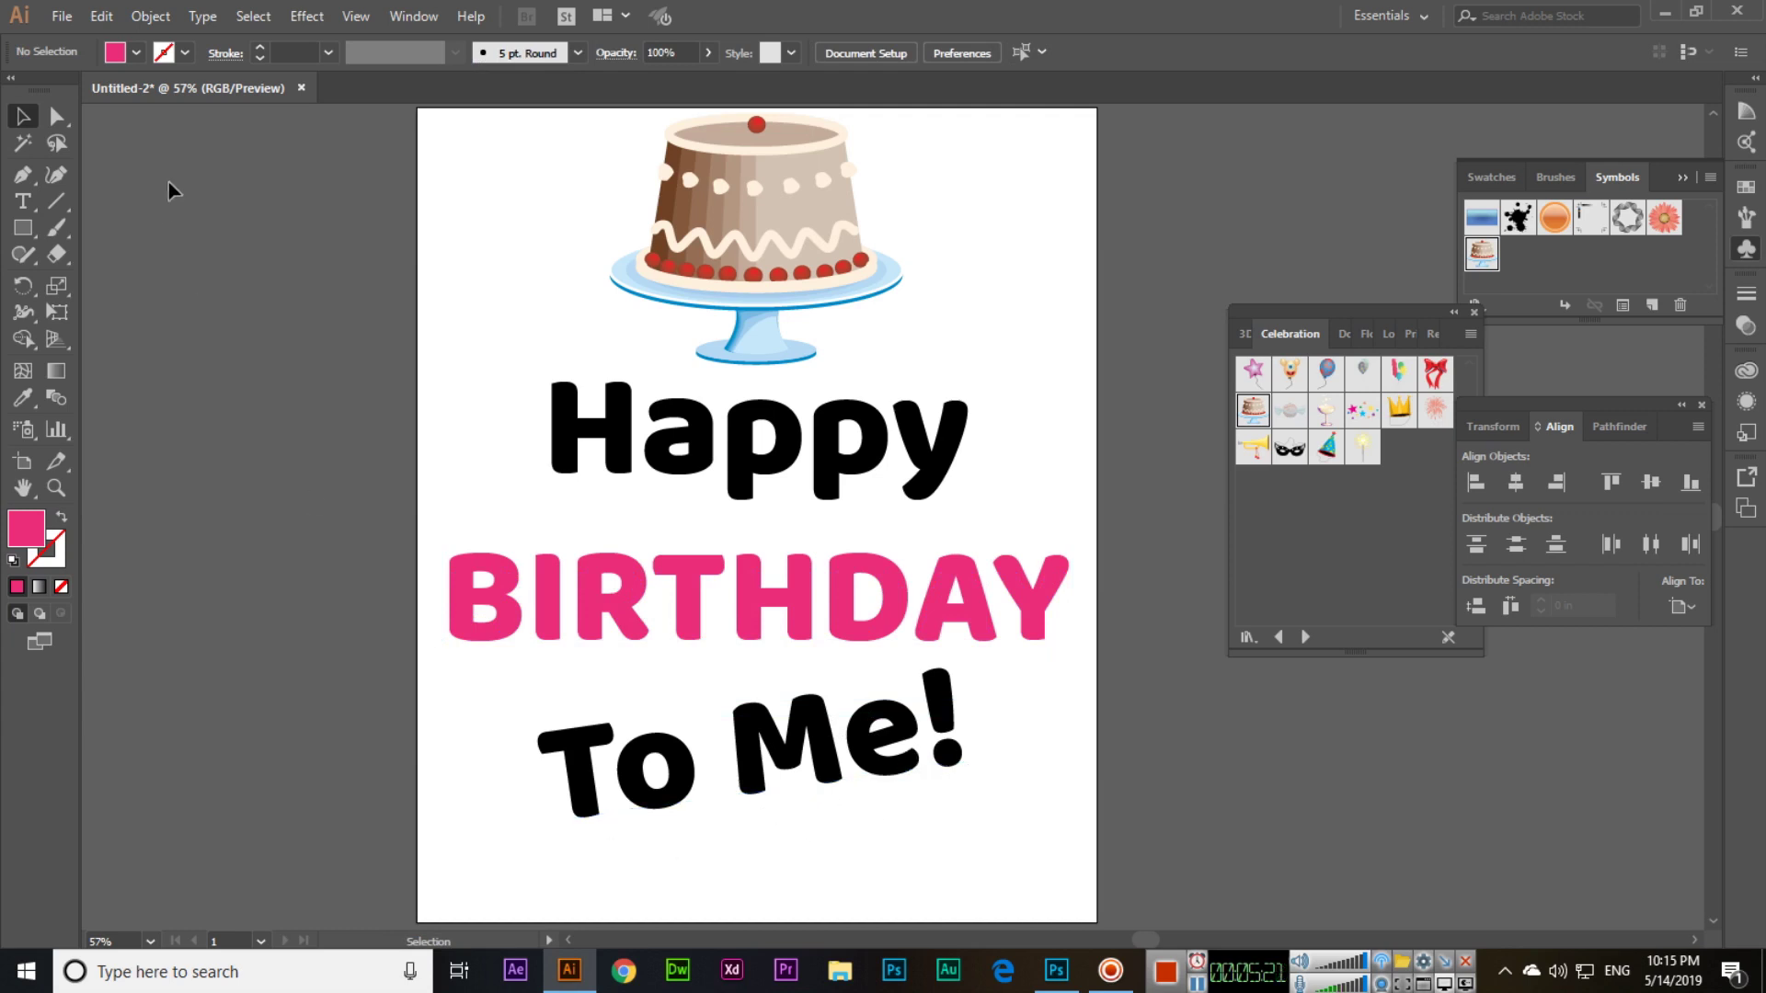
- Choose the Paintbrush tool, open the Grunge brushes vector pack library and arrange it beside the artboard with more brushes in view
left_click_drag(69, 229, 136, 224)
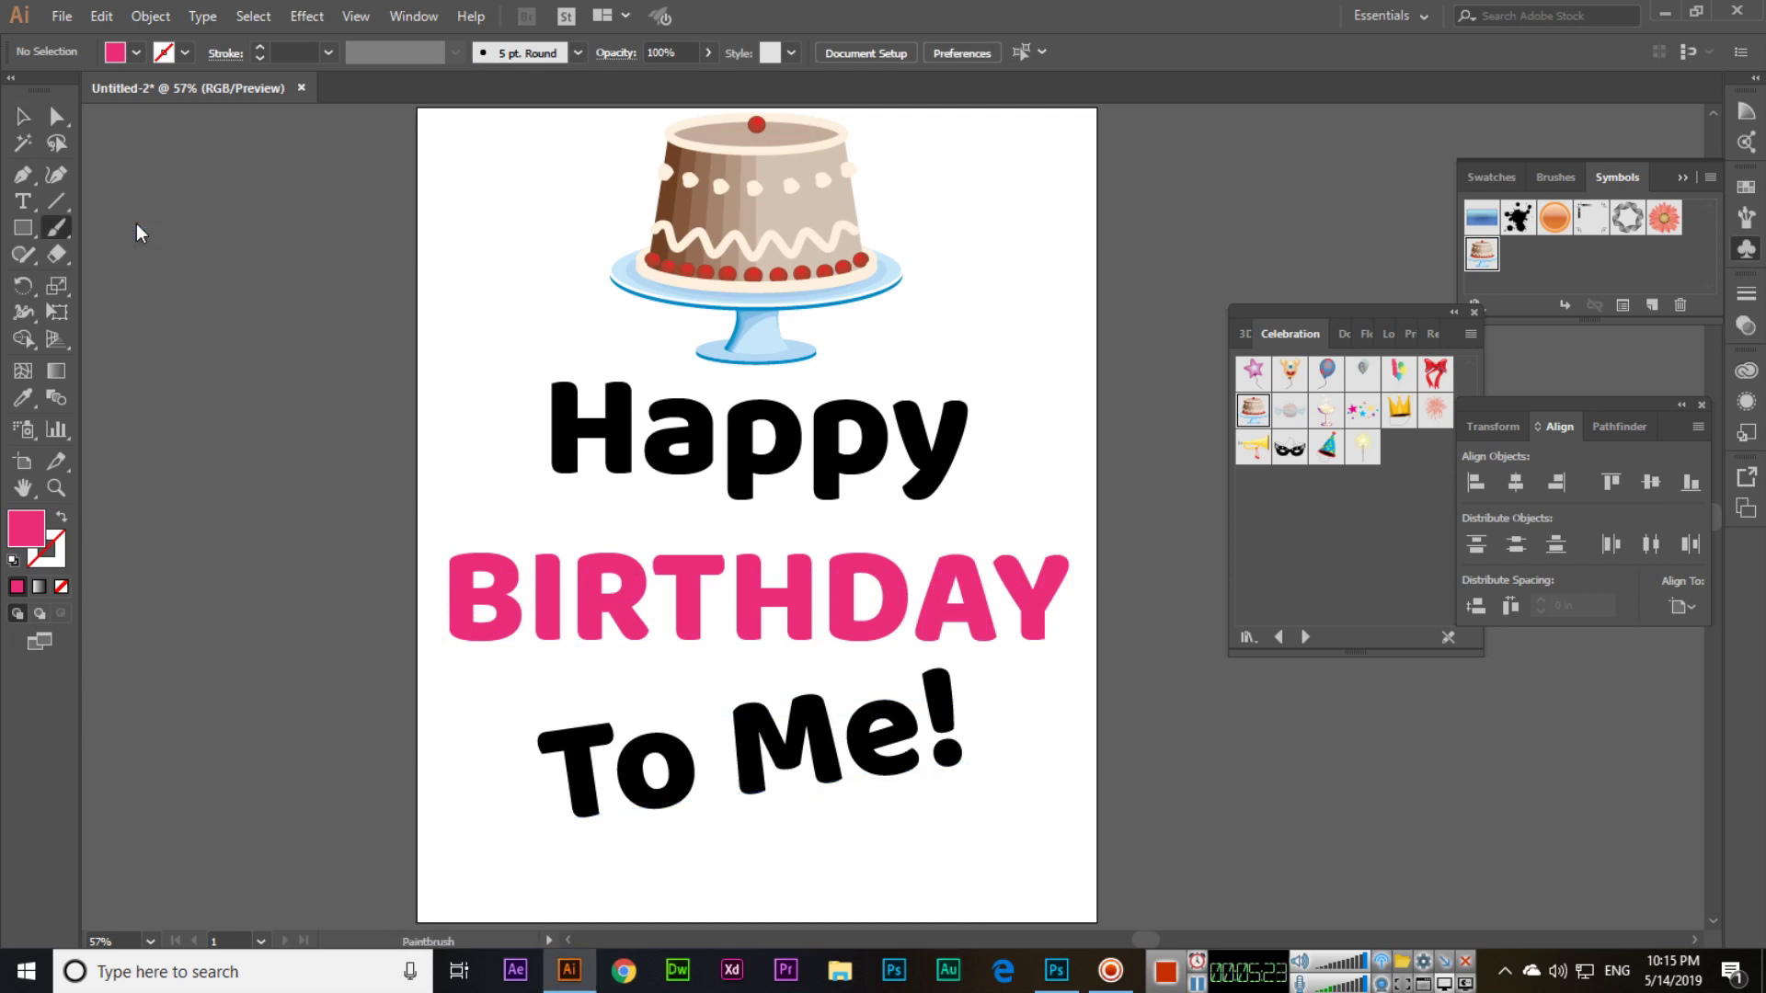
left_click(413, 16)
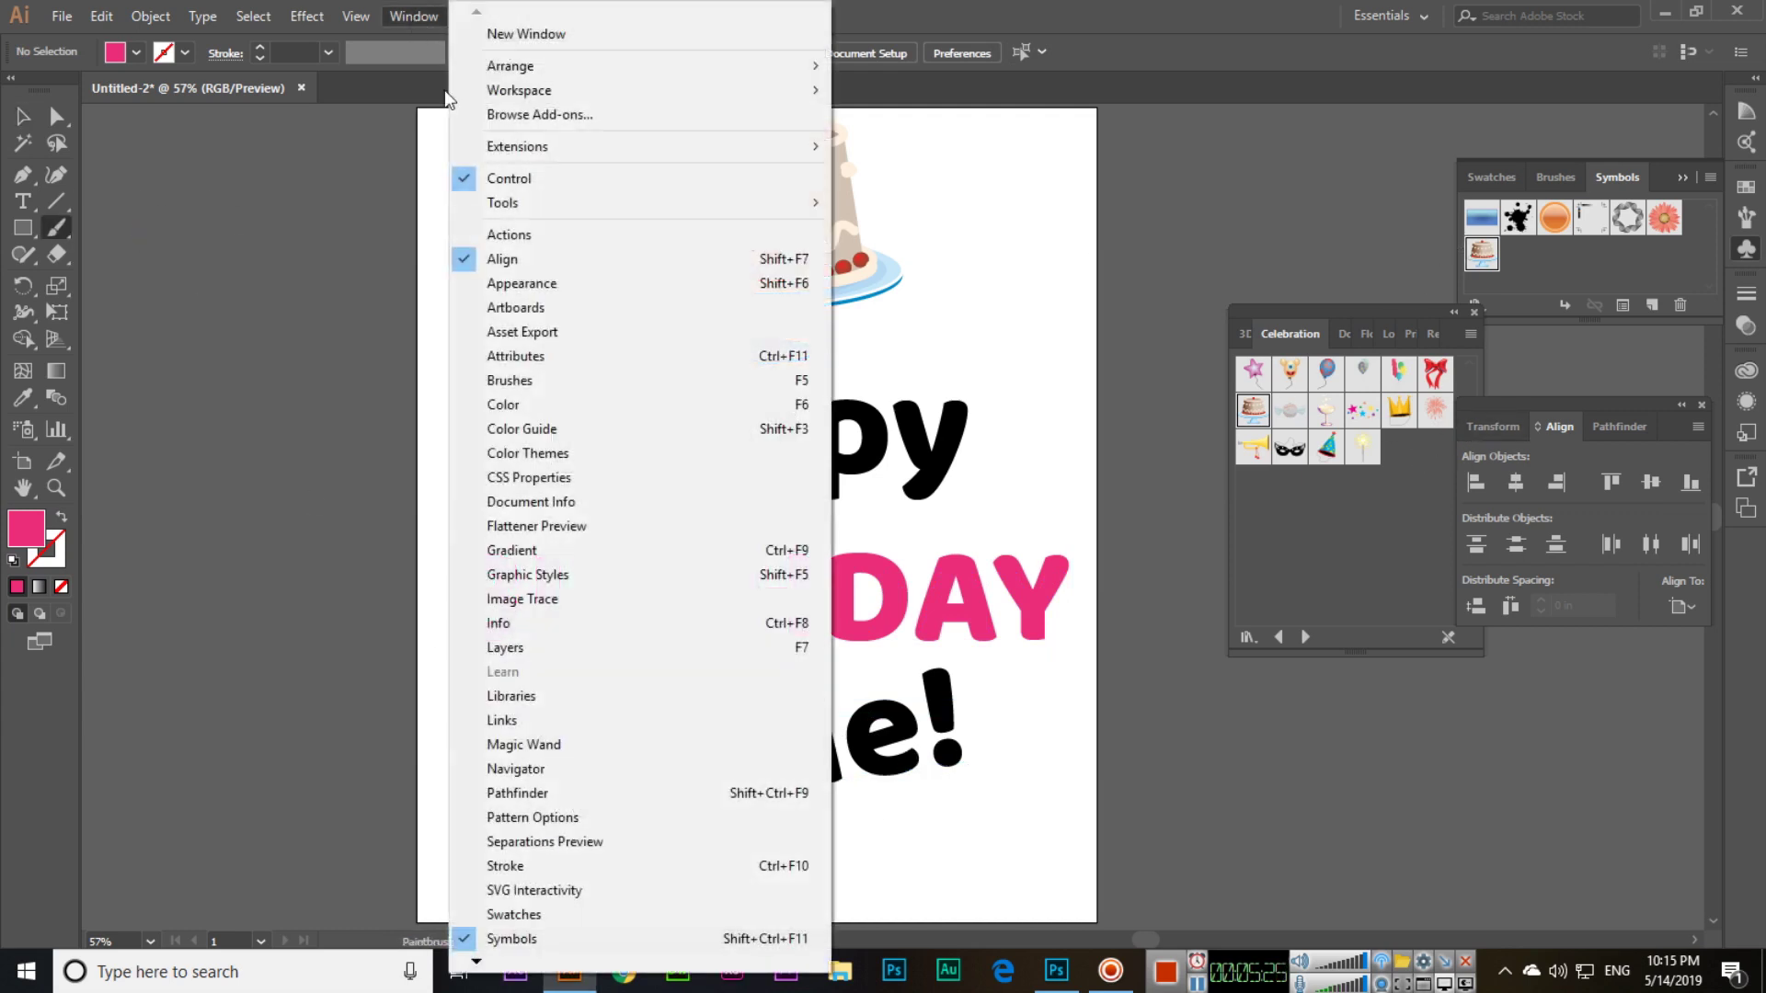
left_click(688, 380)
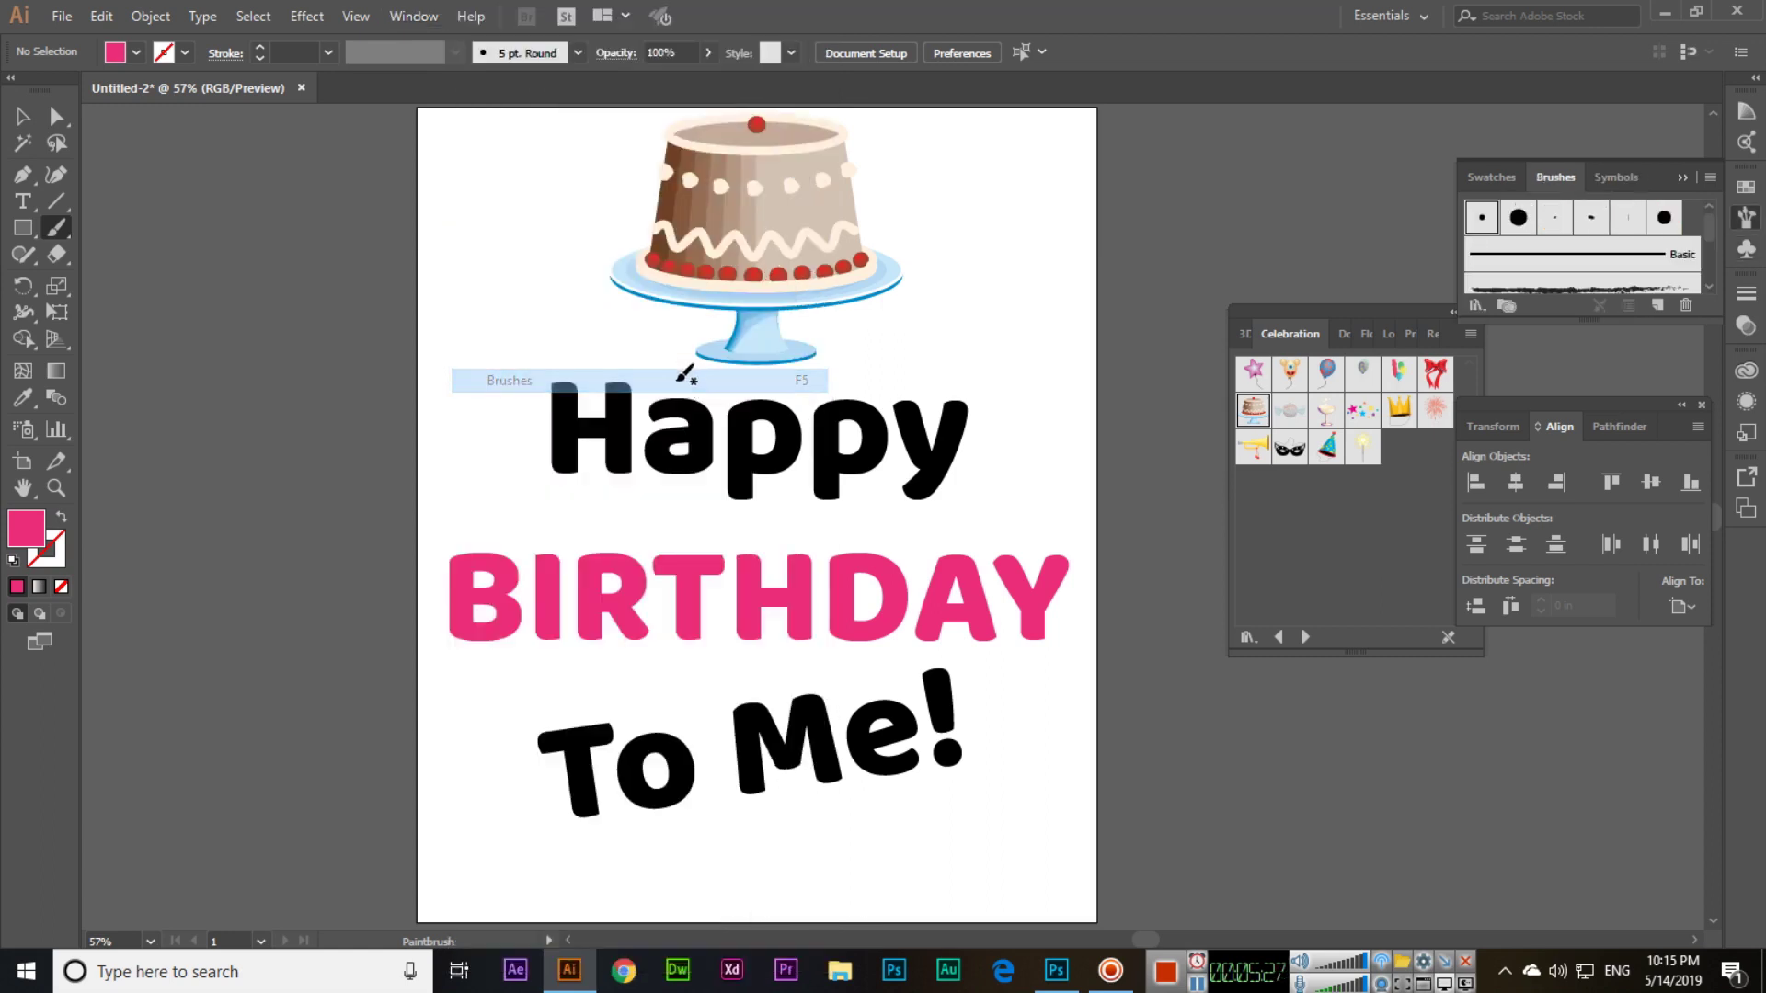
left_click(1712, 178)
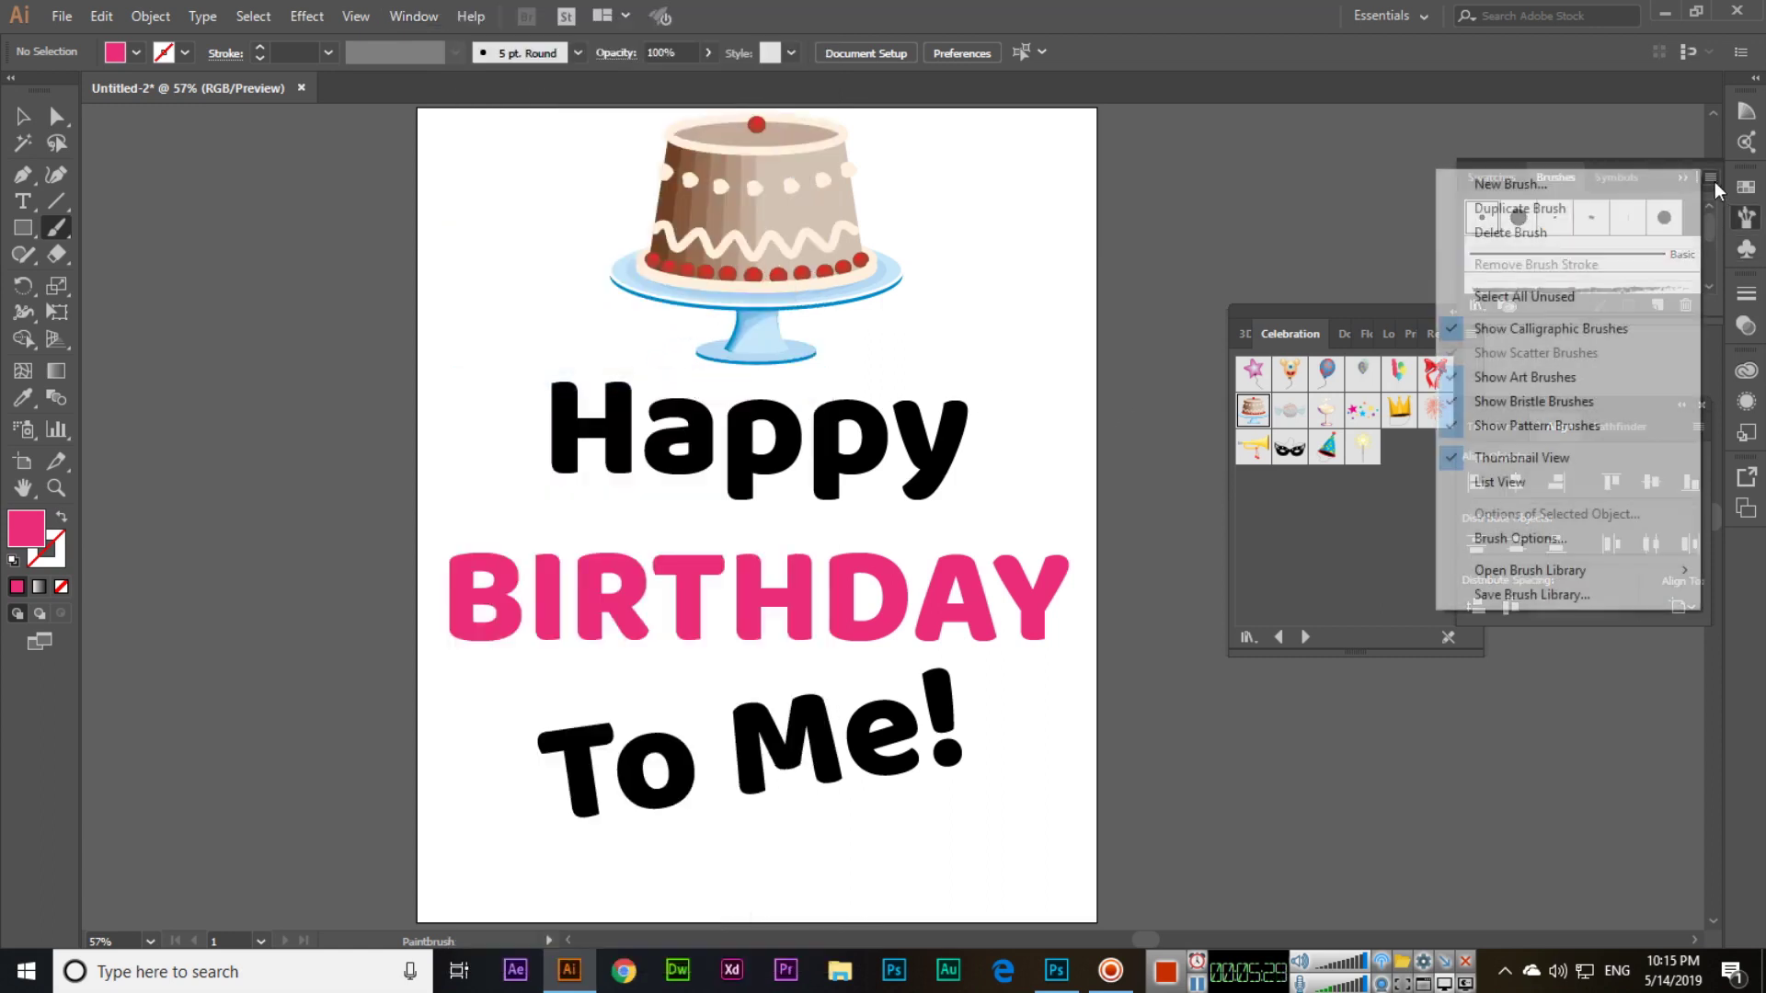
mouse_move(1528, 570)
mouse_move(1382, 571)
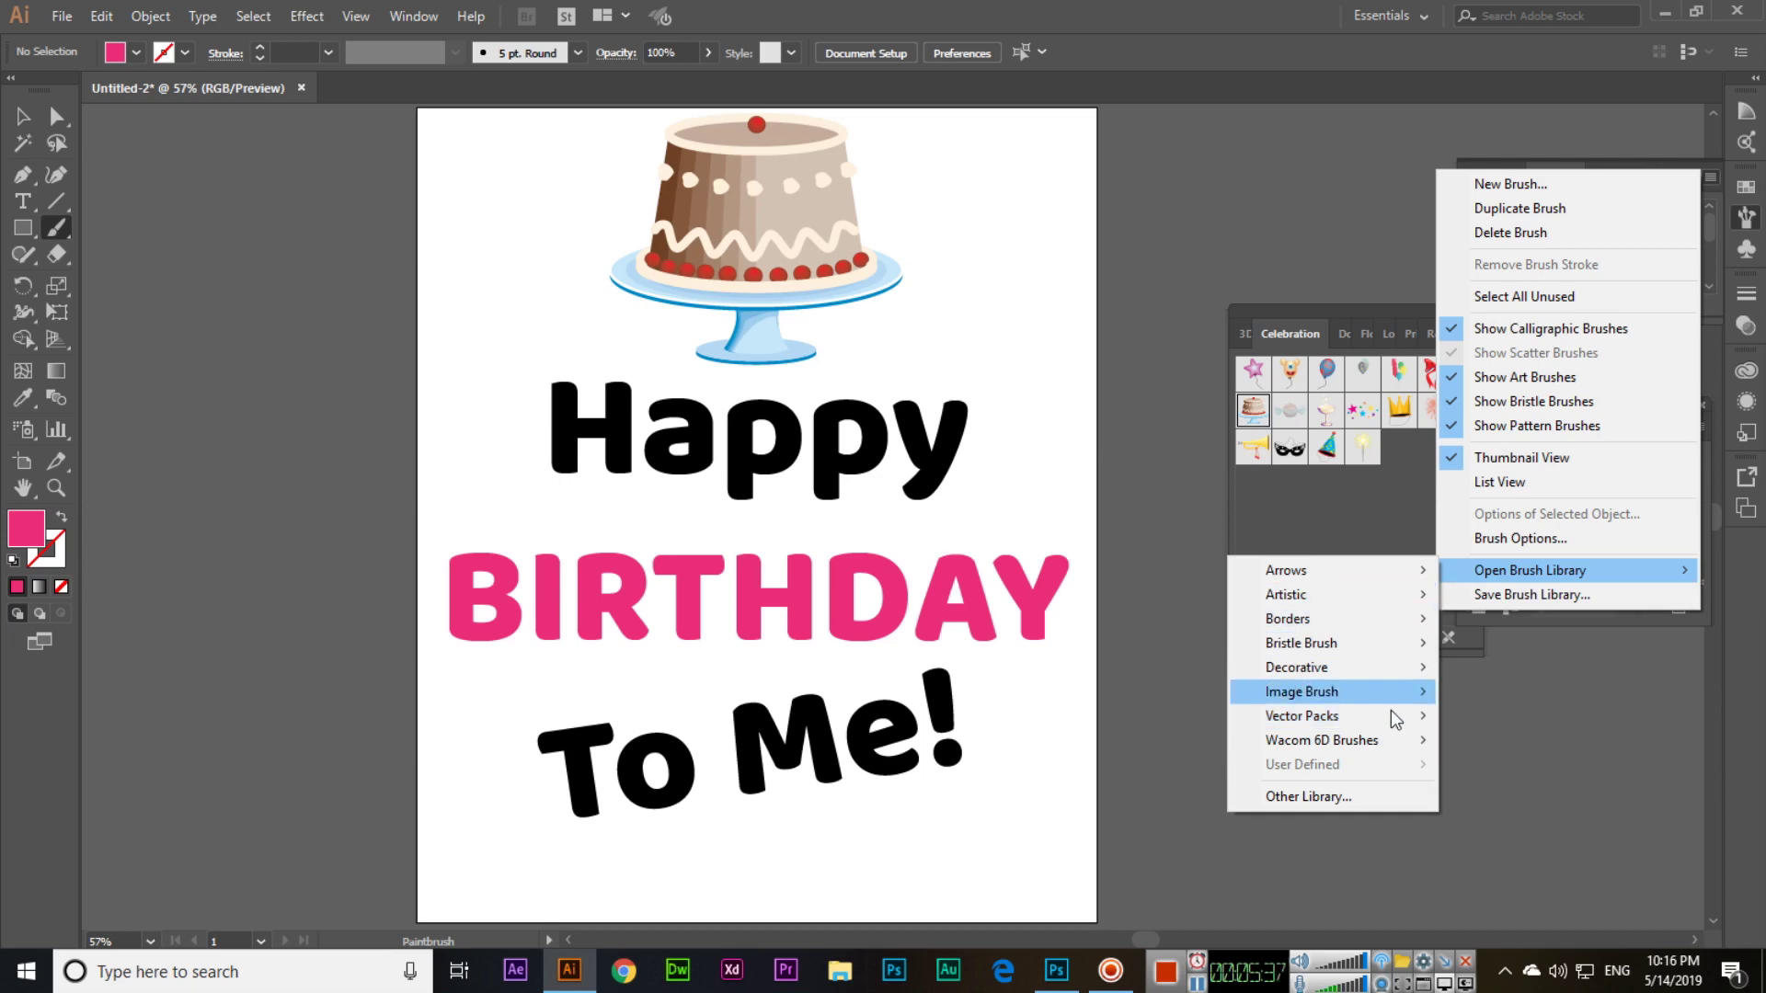
left_click(1483, 717)
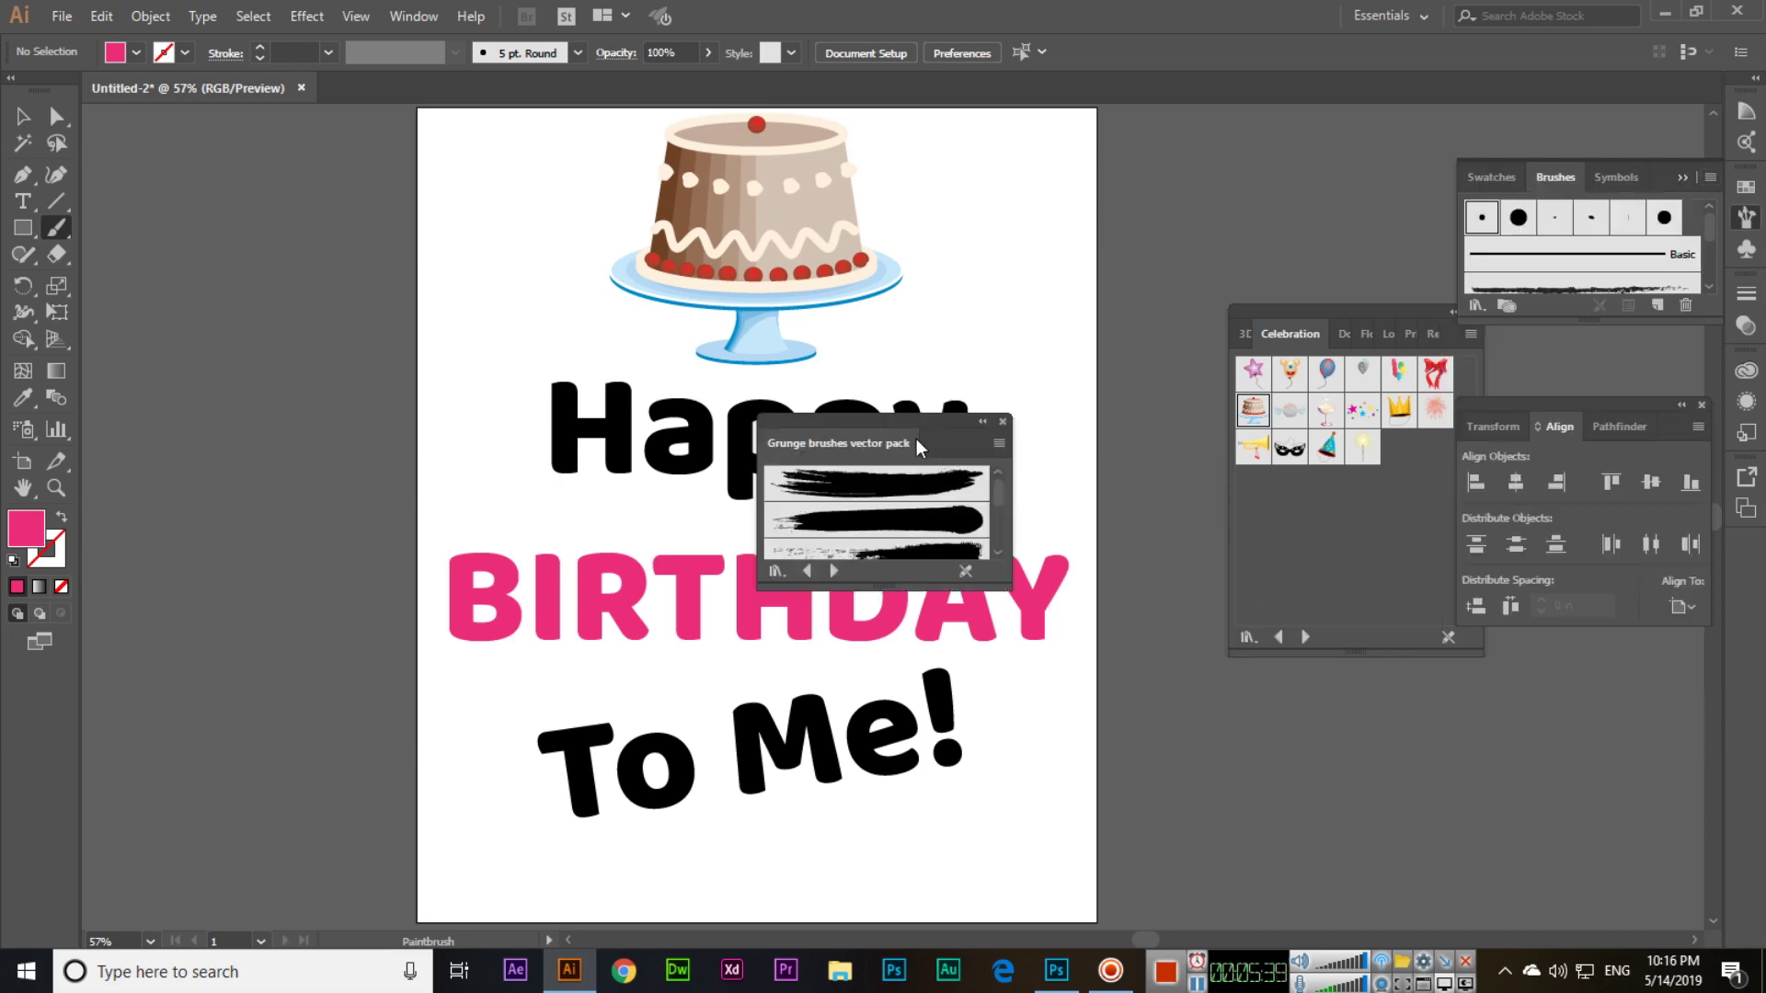
mouse_move(916, 439)
left_mouse_down()
mouse_move(1459, 622)
mouse_move(1527, 694)
left_mouse_up()
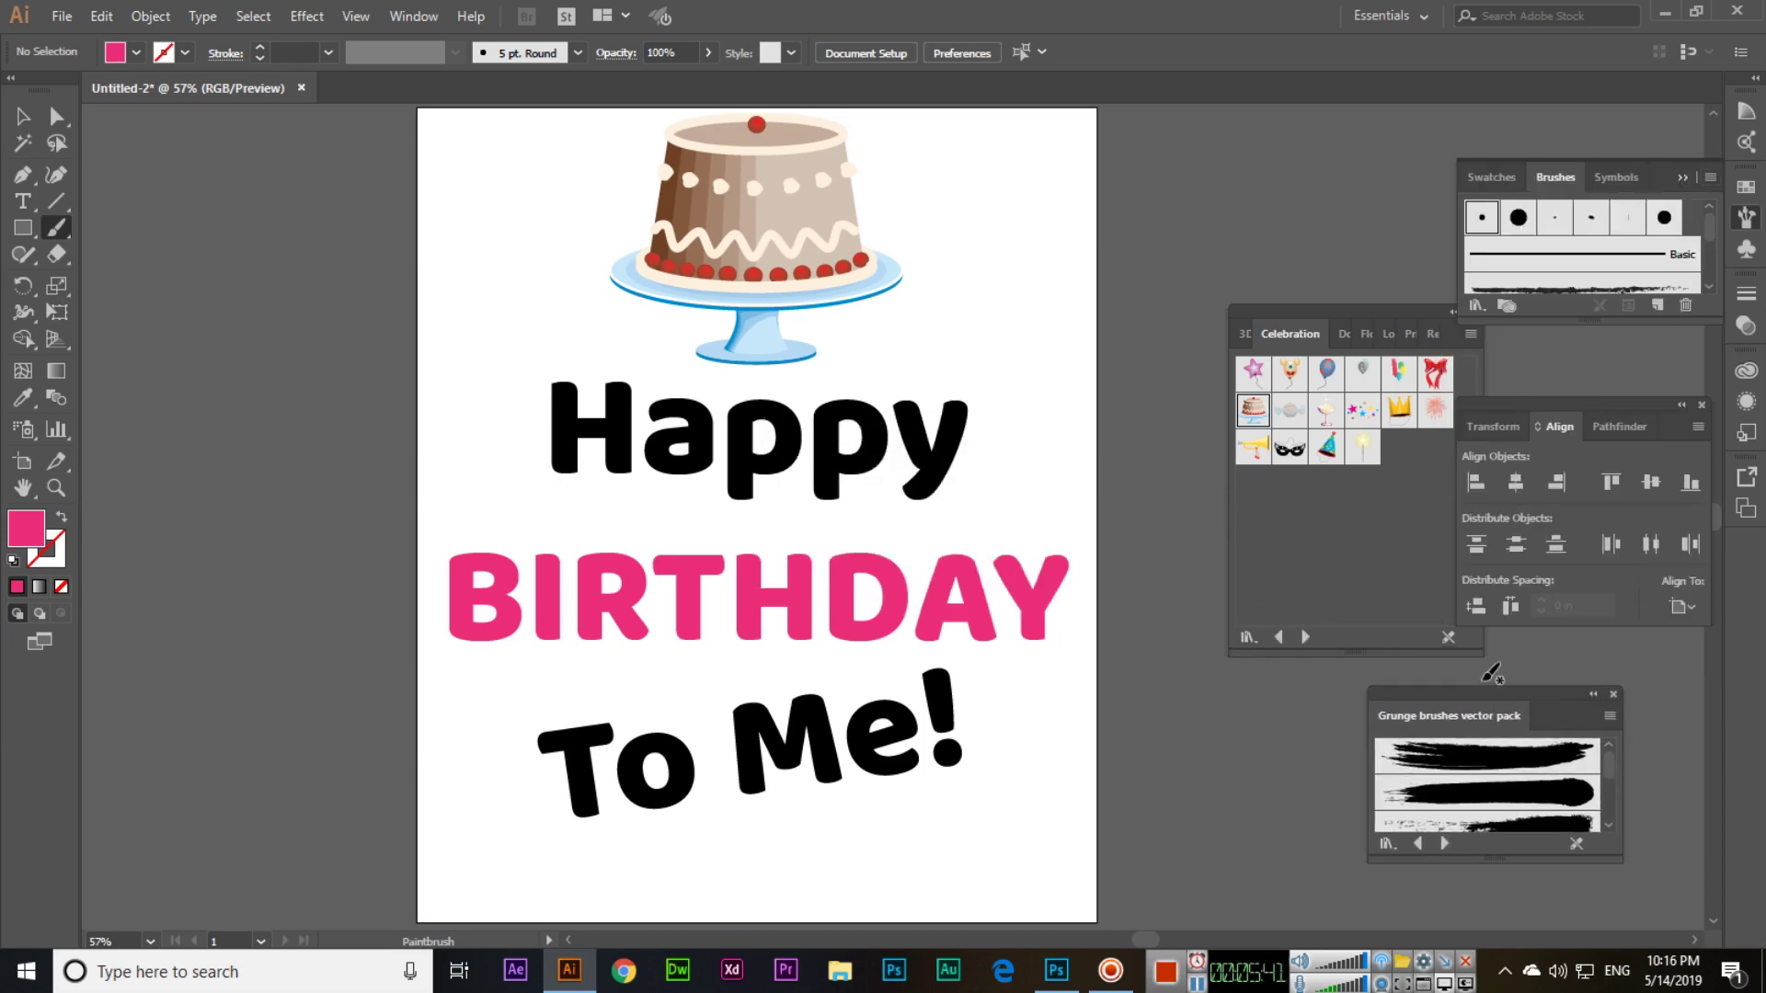
left_click_drag(1492, 861, 1492, 957)
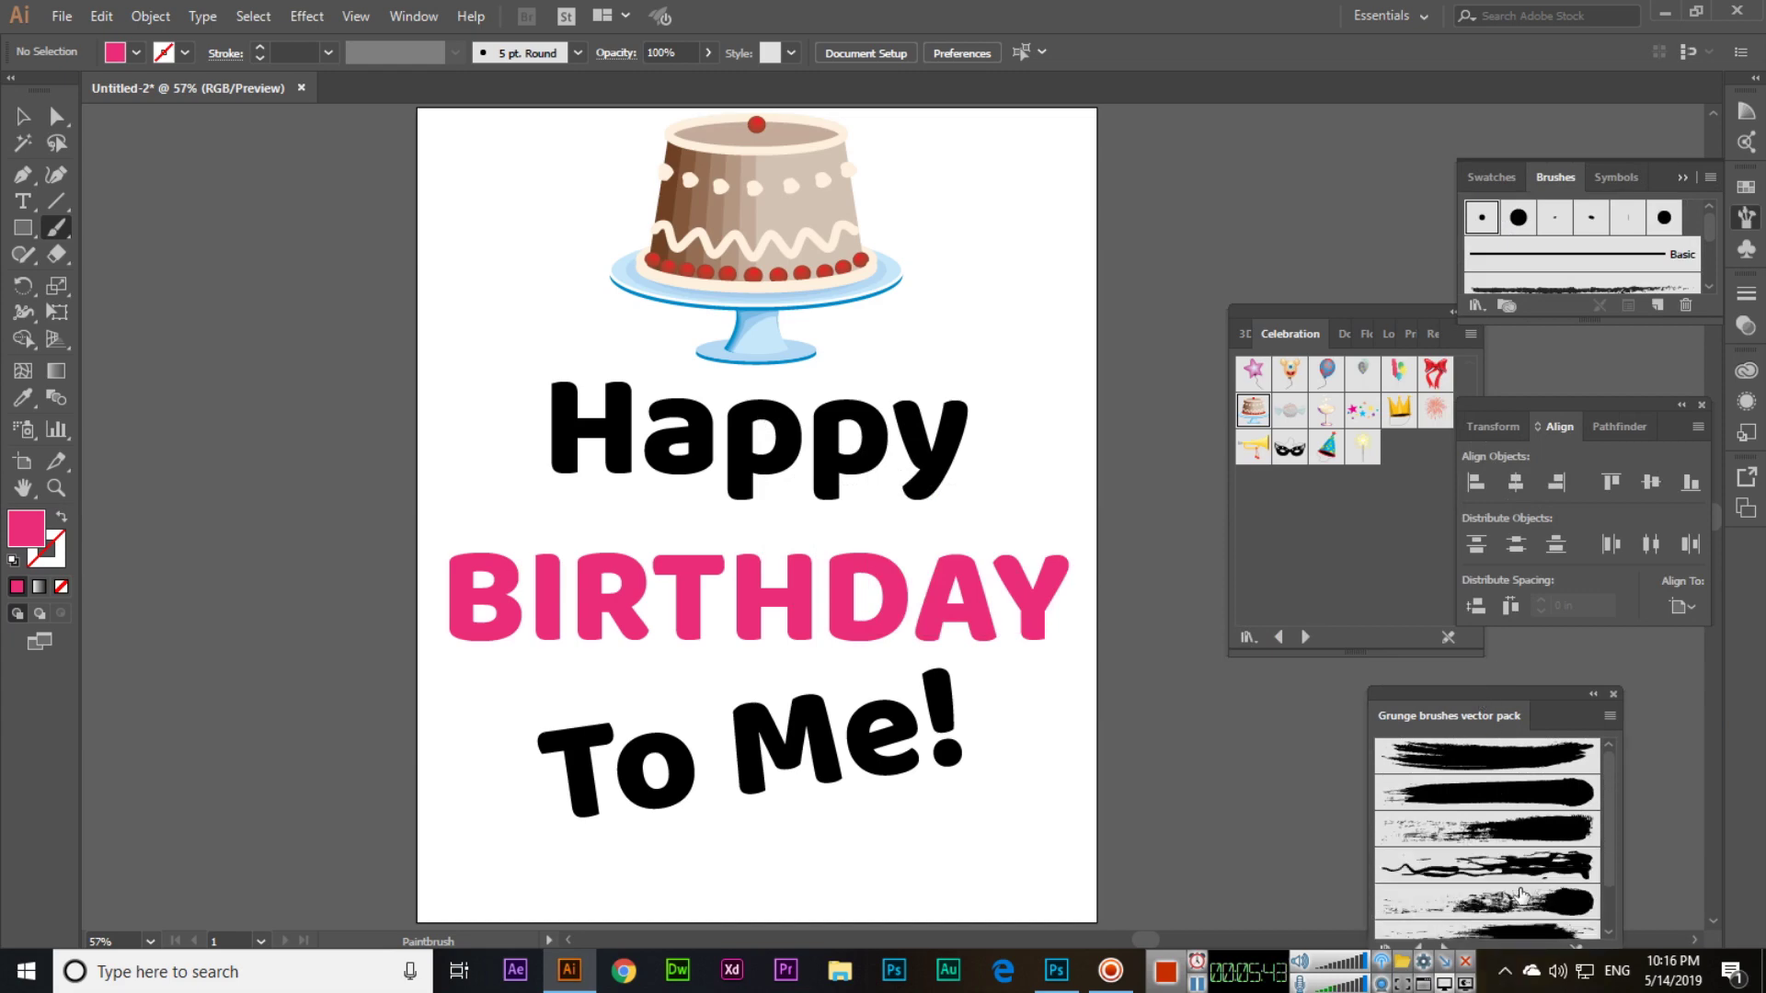
scroll(1532, 870, "up", 2)
left_click(1493, 799)
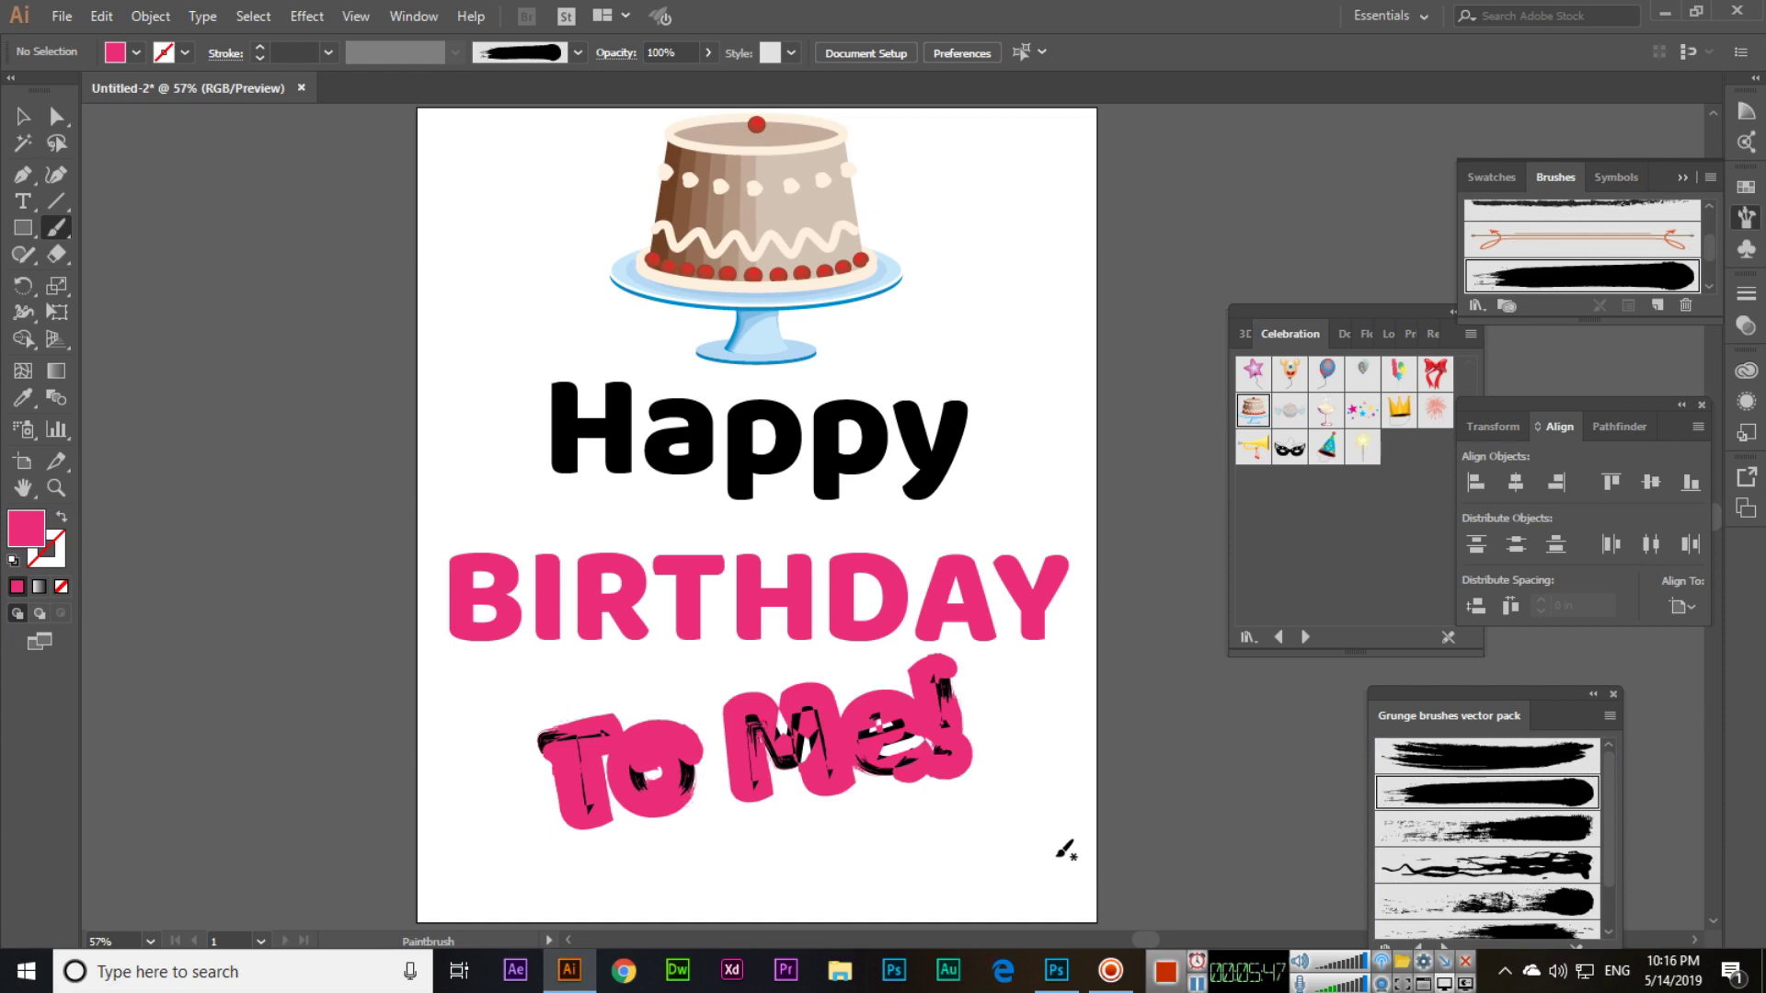
key("ctrl+z")
- Place the first grunge brush stroke as artwork beneath To Me!, angled along the text as an underline, and select it
key("v")
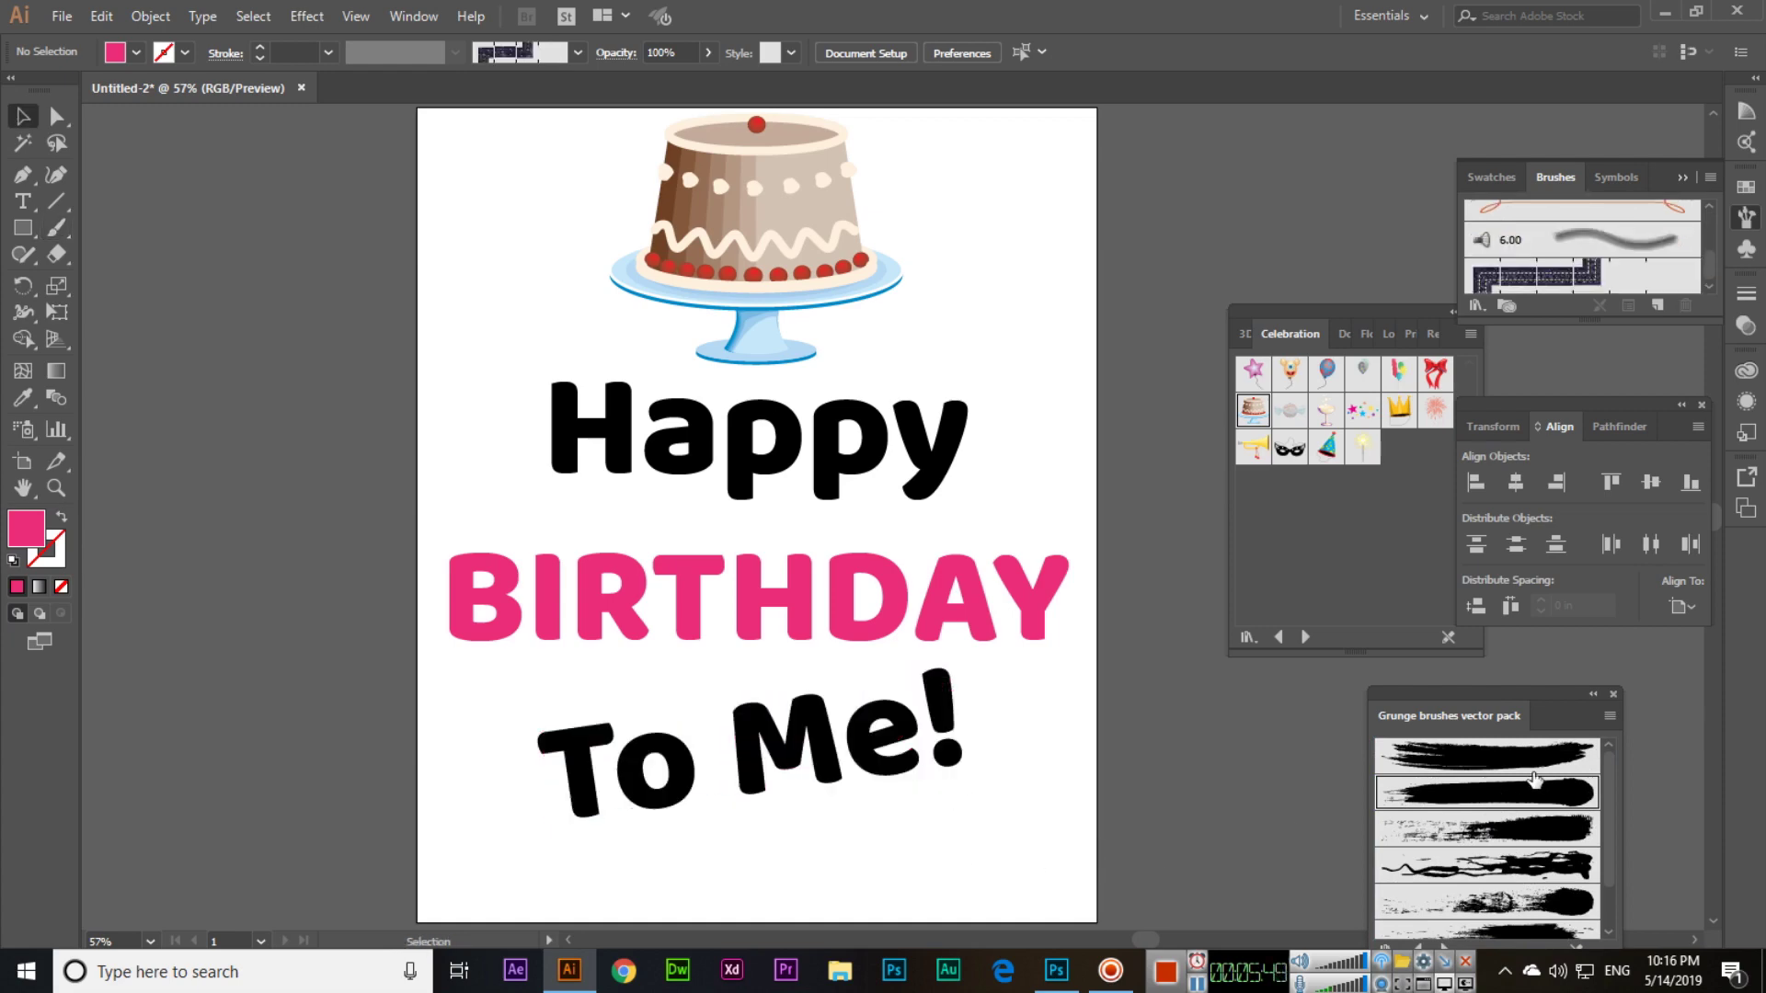
mouse_move(1534, 780)
left_mouse_down()
mouse_move(1100, 859)
mouse_move(1128, 894)
mouse_move(817, 864)
mouse_move(902, 796)
mouse_move(966, 860)
mouse_move(1035, 866)
mouse_move(814, 819)
left_mouse_up()
left_click(947, 817)
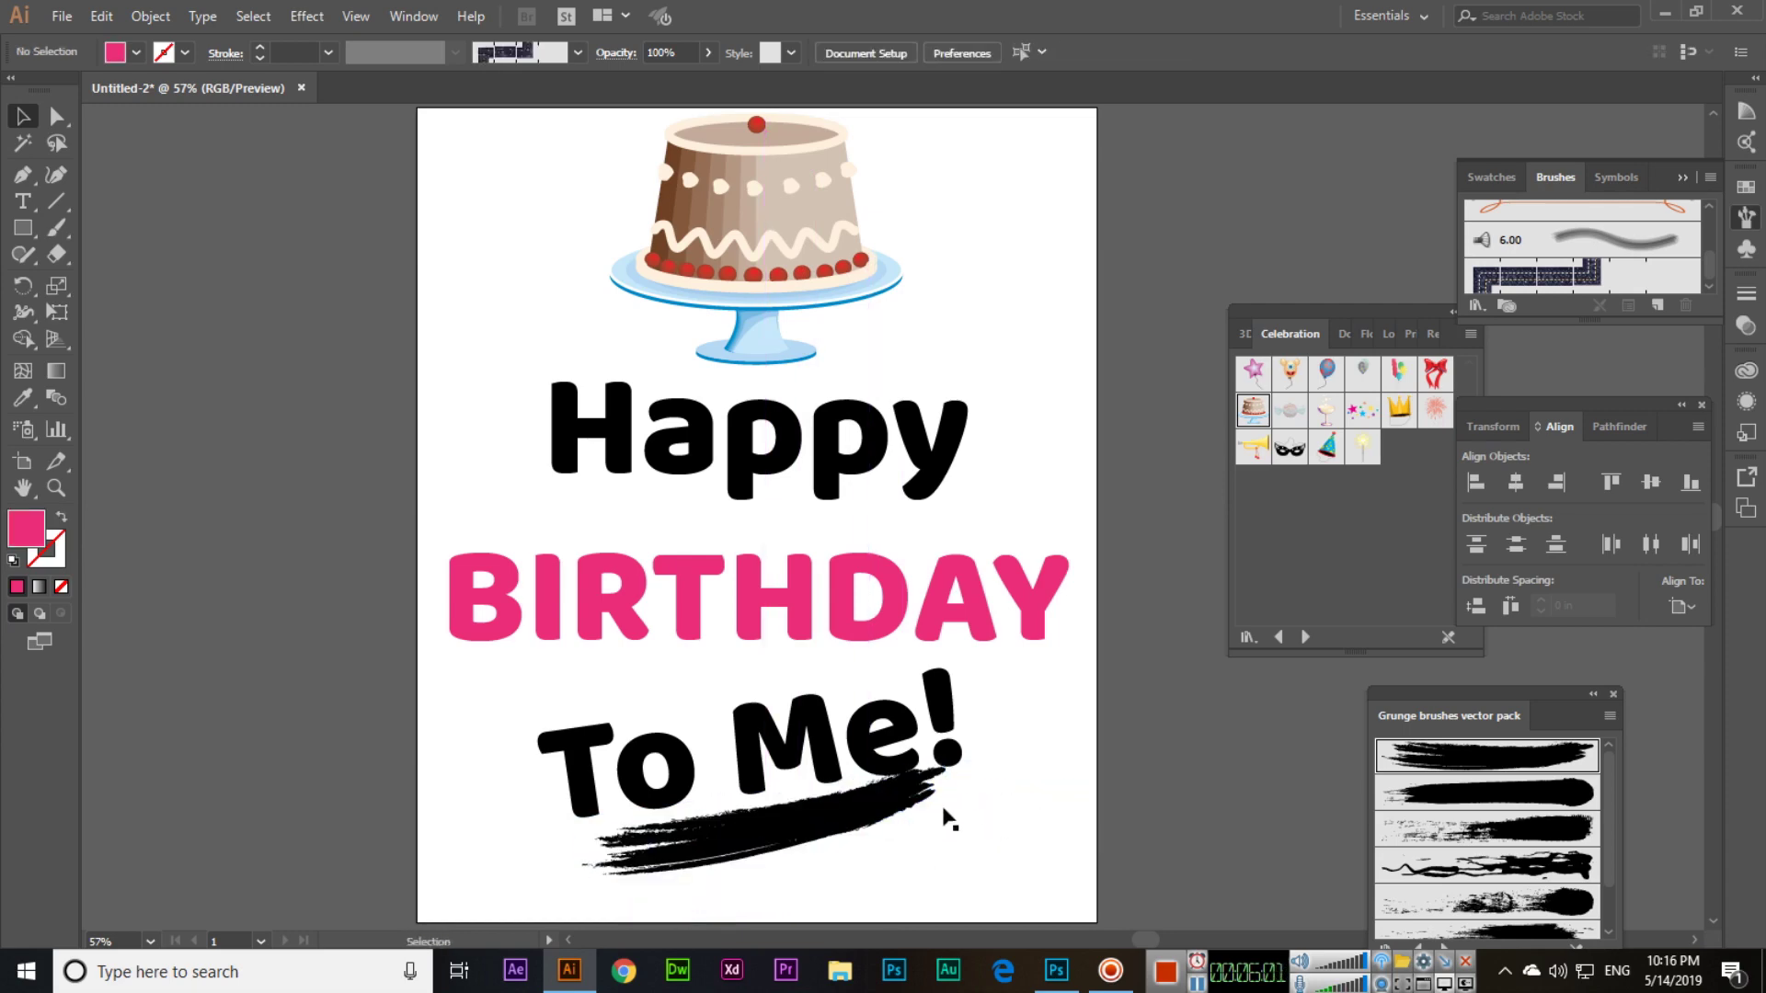
left_click(899, 809)
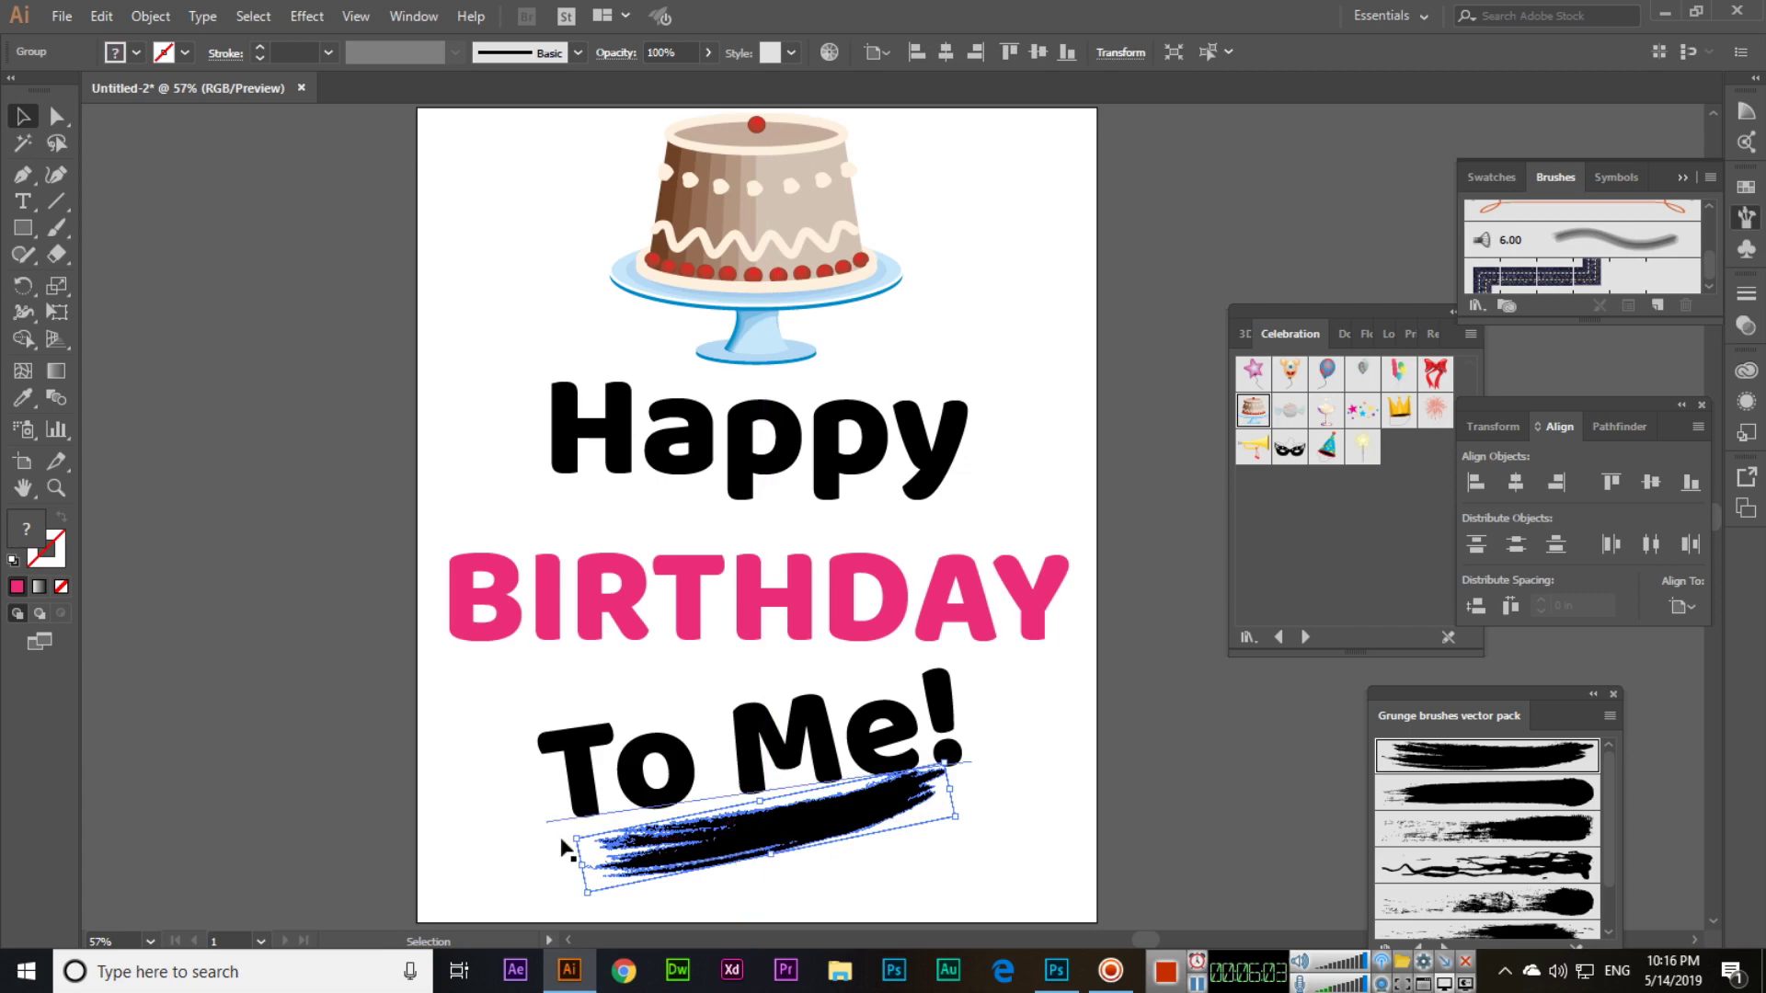
- Move the grunge brush stroke closer beneath To Me! and adjust its tilt to follow the slope of the text
left_click_drag(569, 838, 614, 863)
left_click_drag(724, 853, 715, 849)
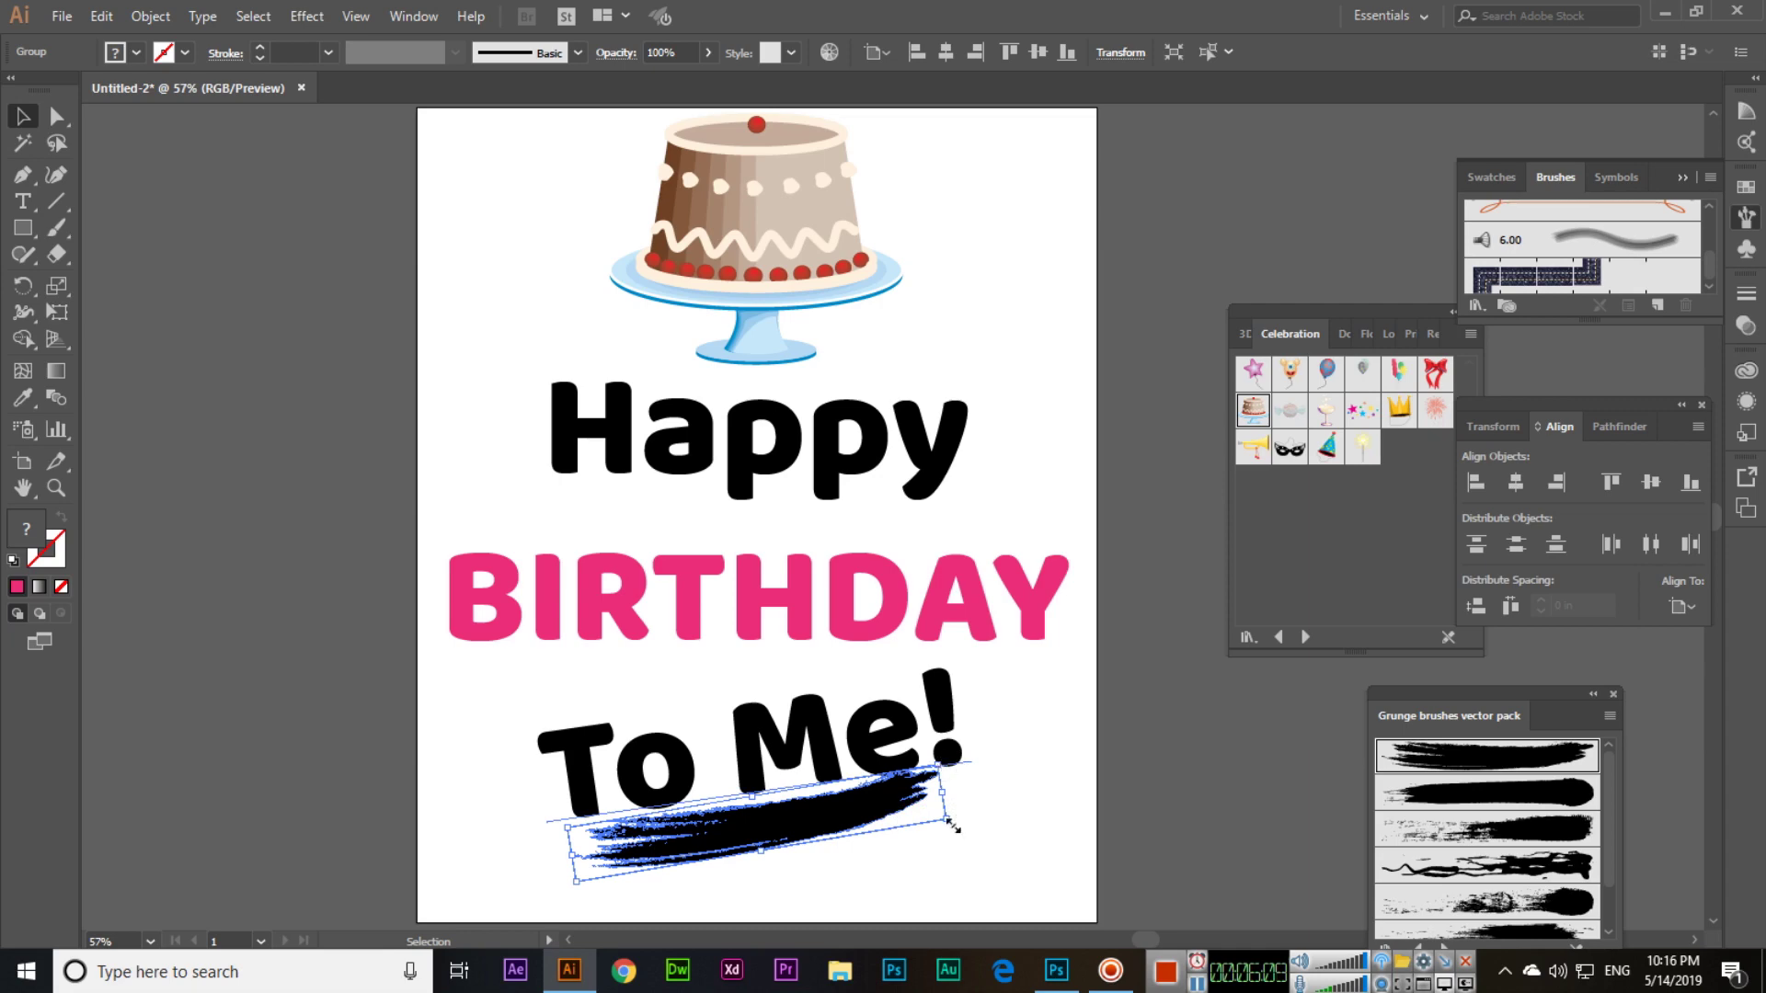
left_click_drag(956, 827, 952, 833)
left_click(1064, 784)
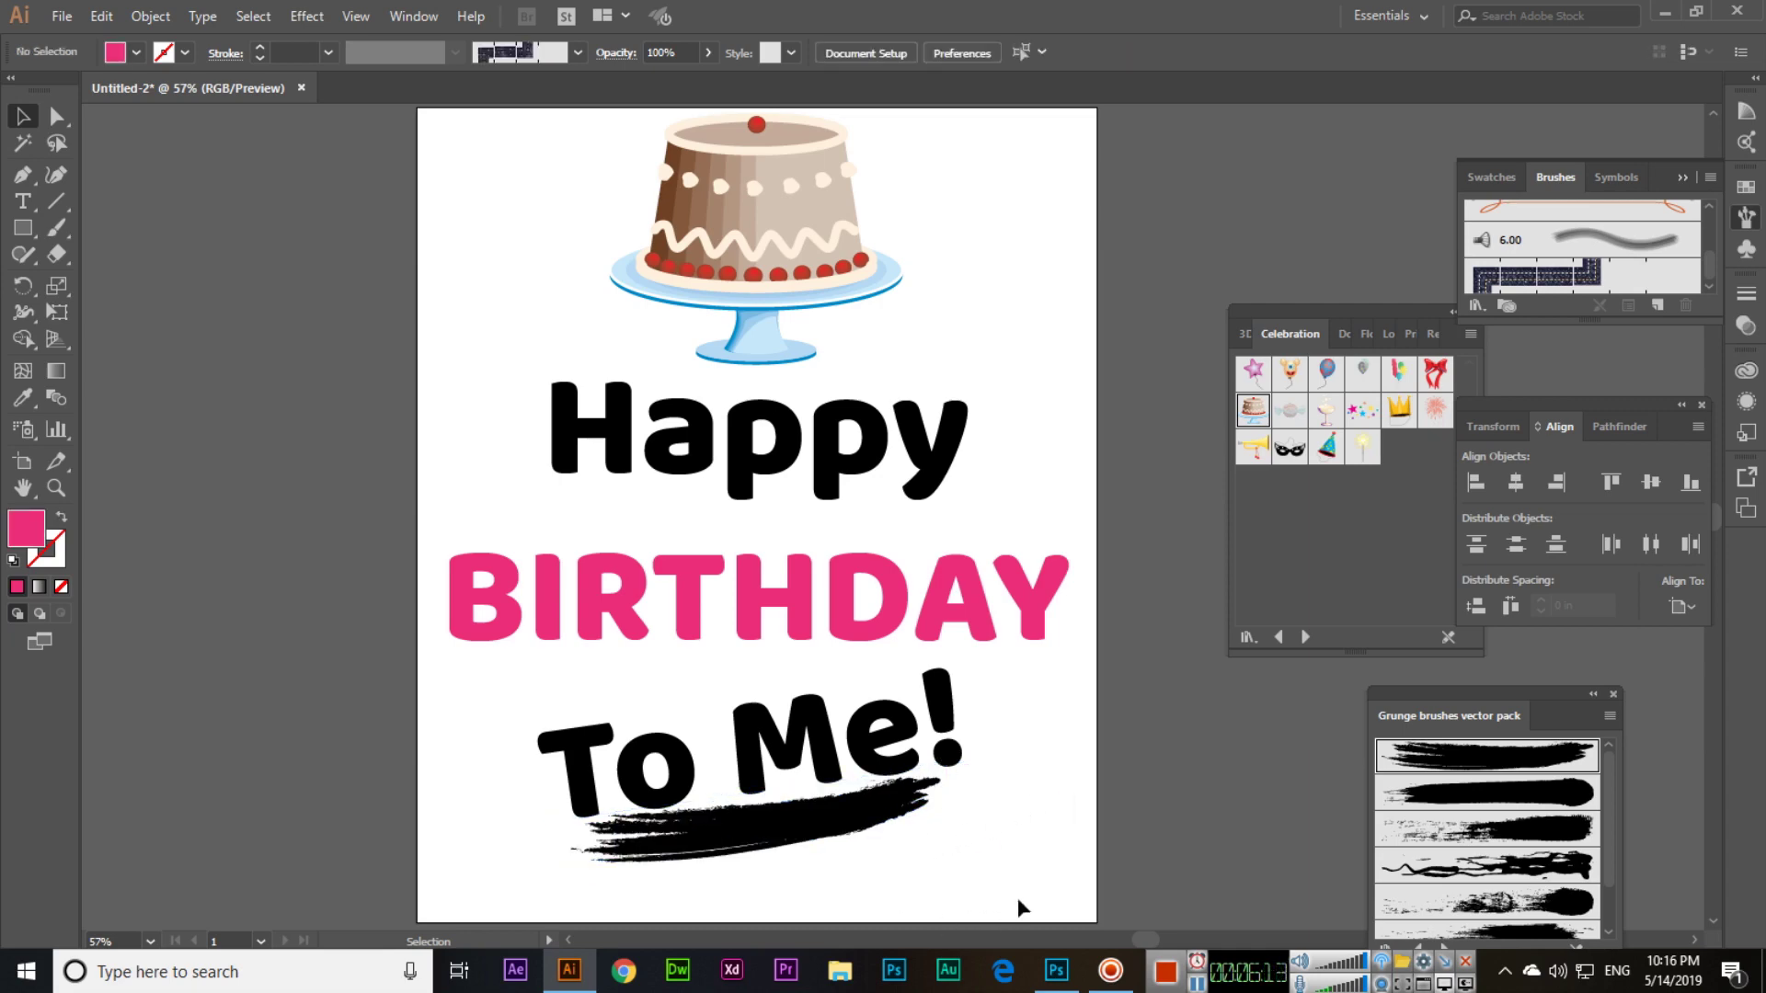
left_click(821, 851)
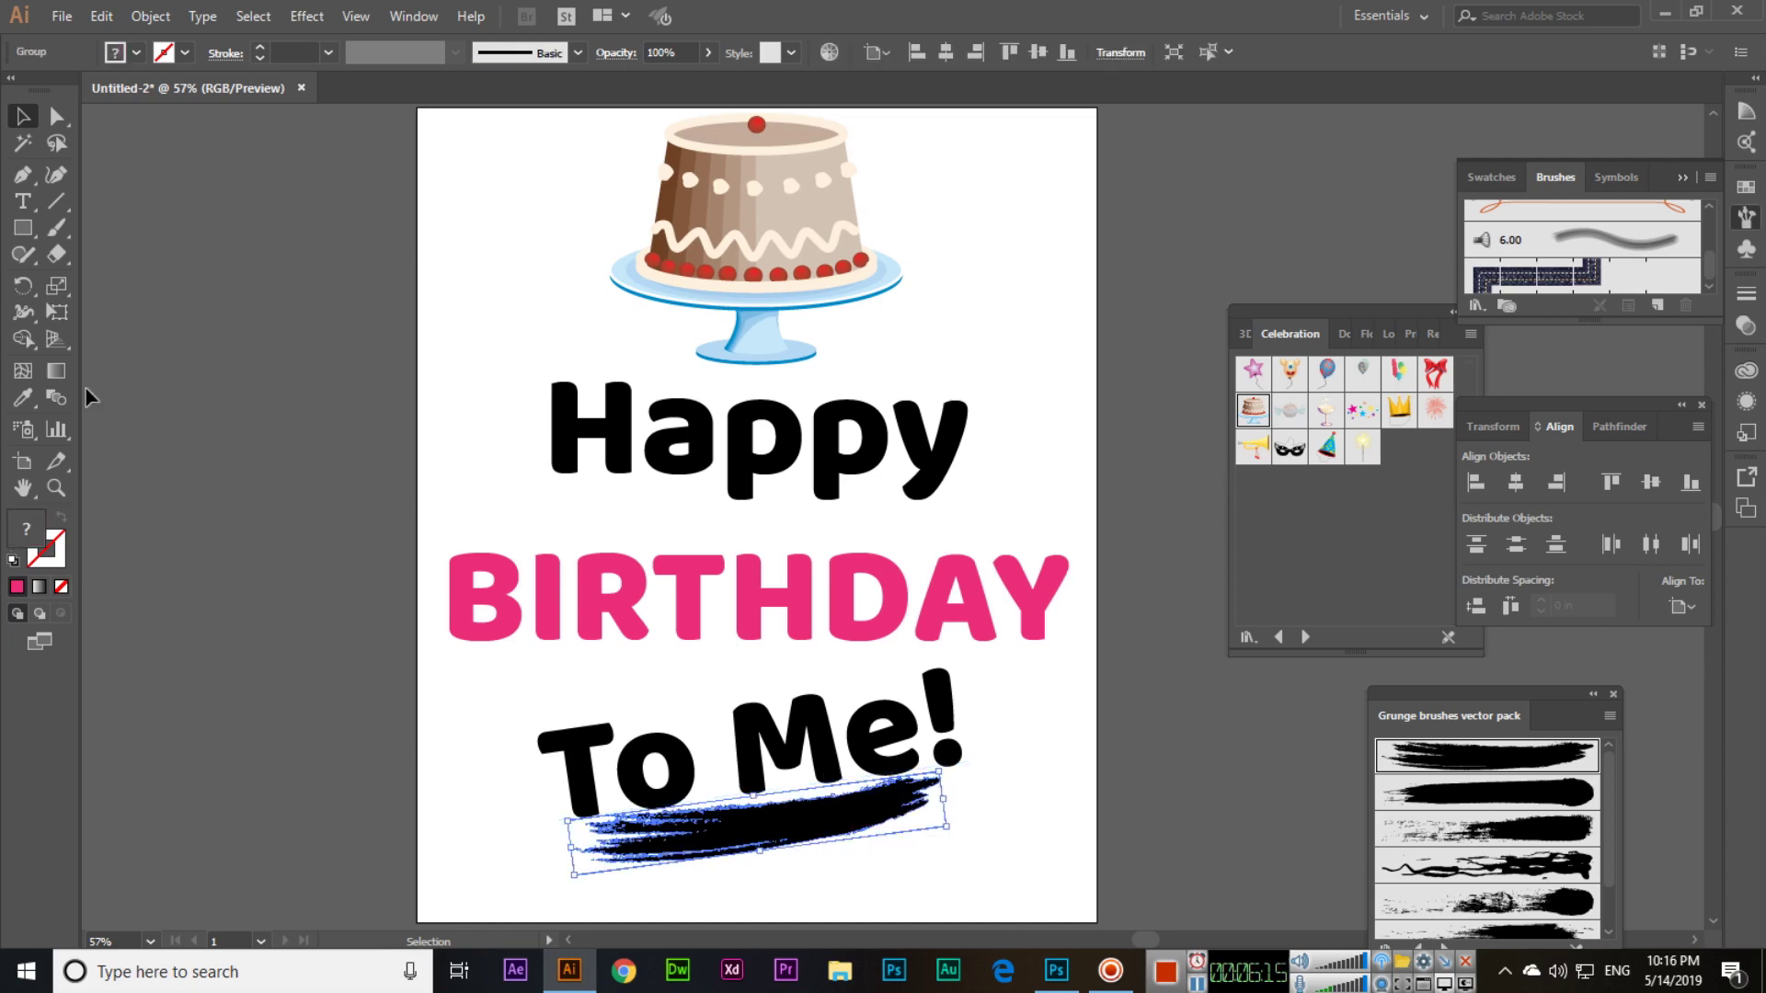
left_click(56, 117)
left_click(261, 399)
left_click(707, 833)
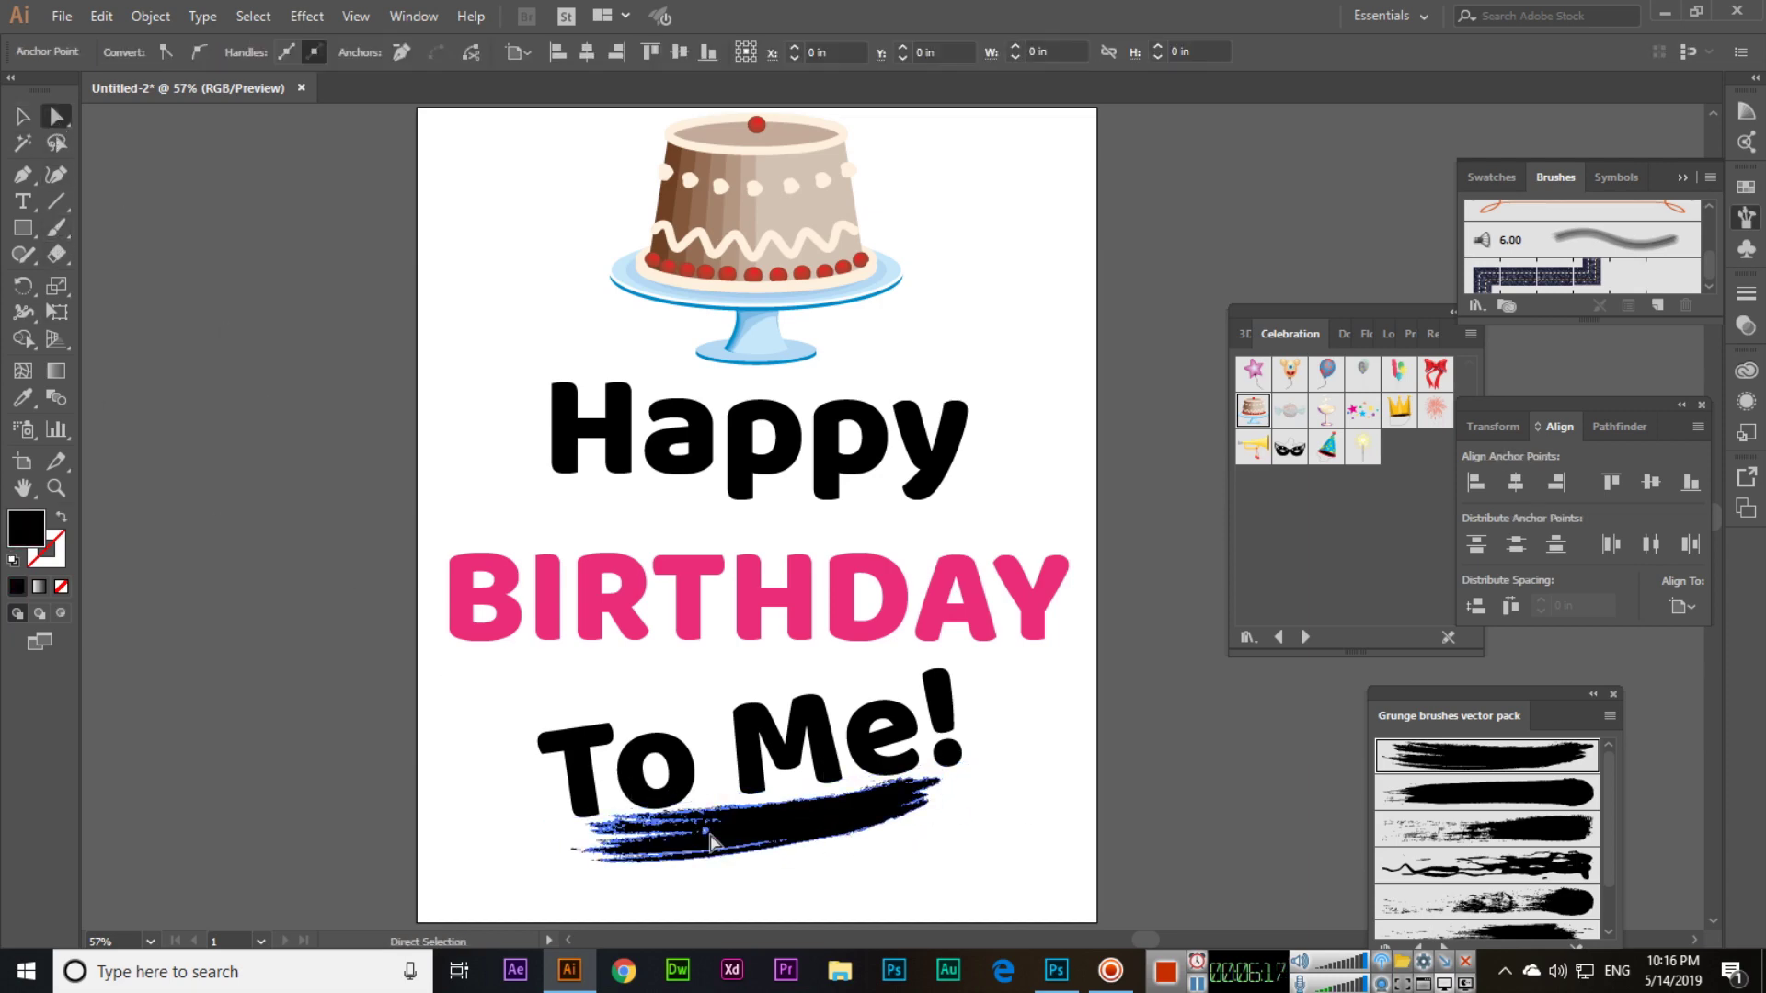
left_click(711, 840)
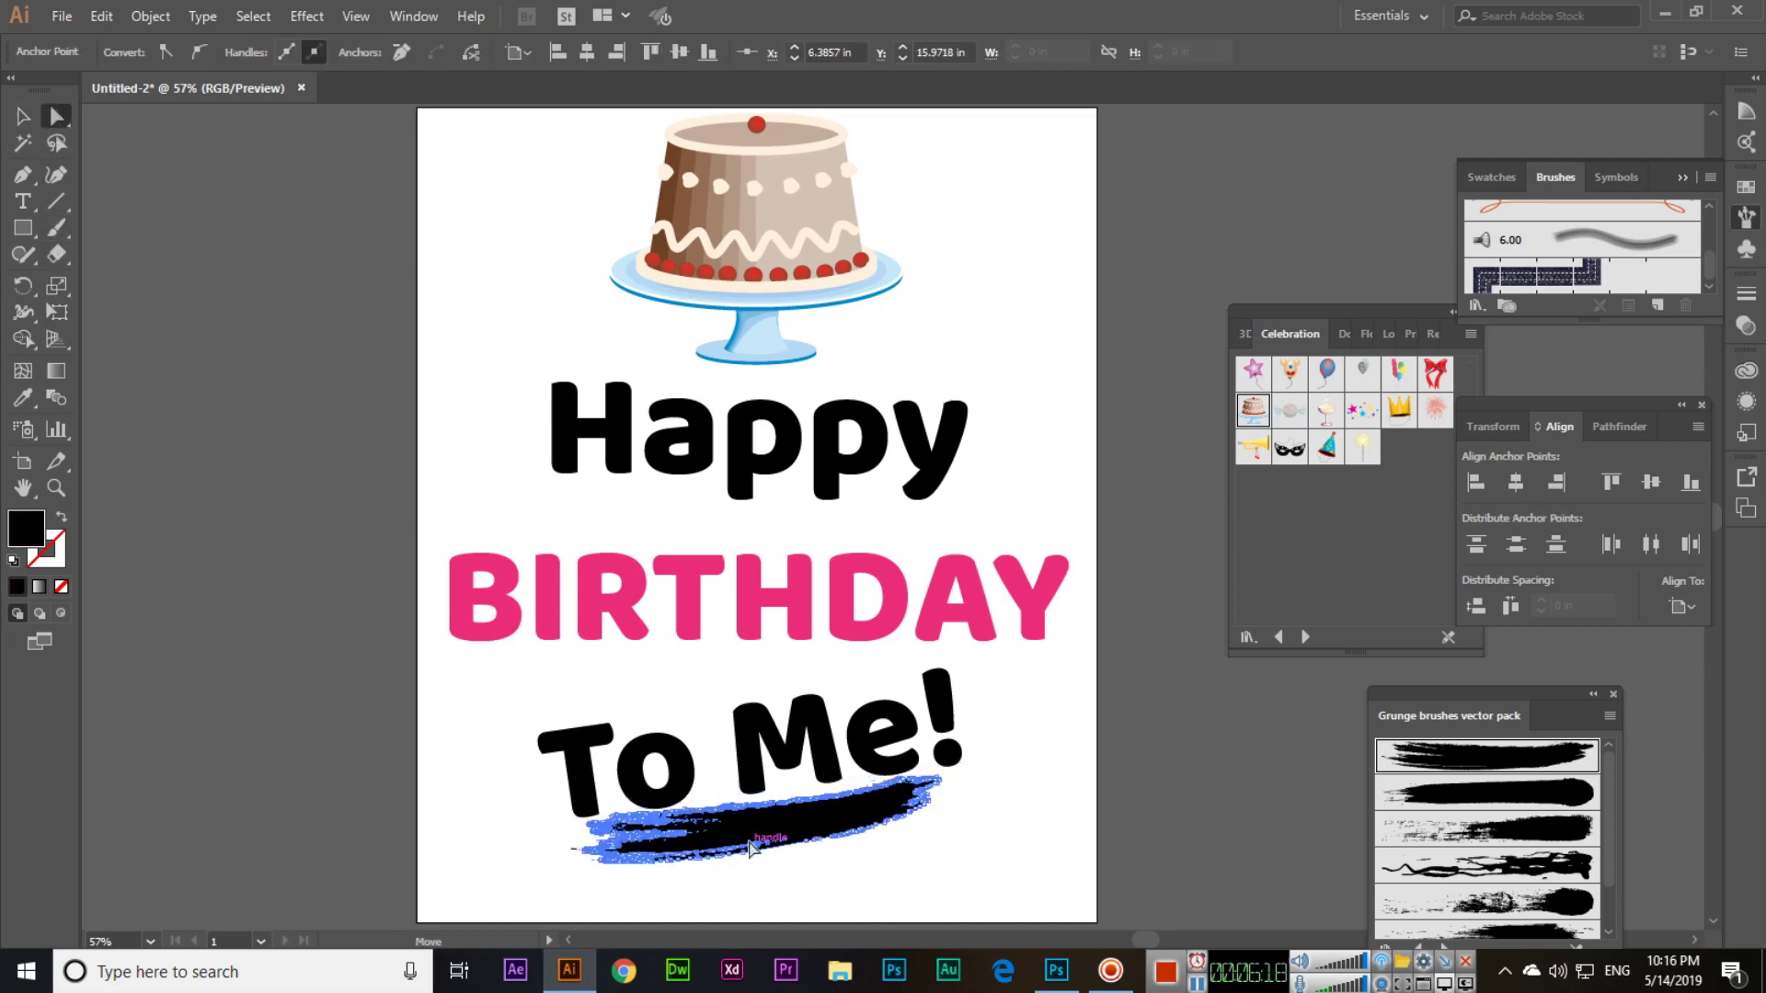
double_click(28, 529)
key("Escape")
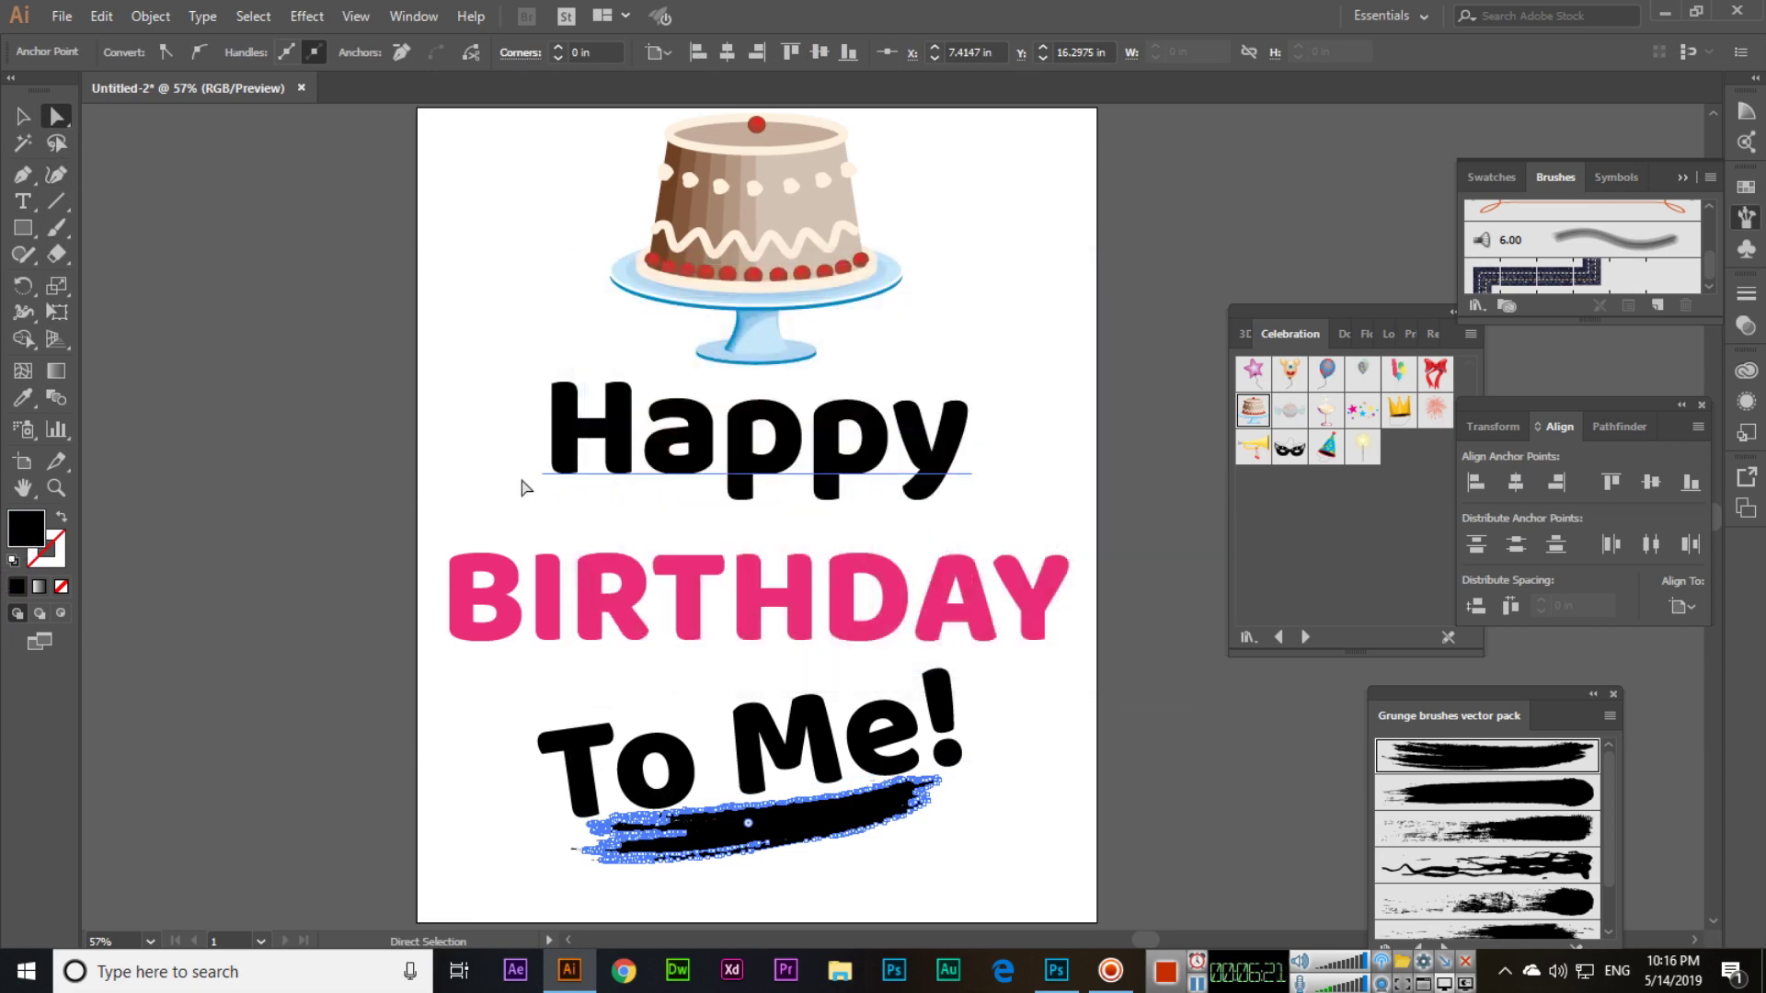
- Expand the grunge brush stroke beneath To Me!
key("v")
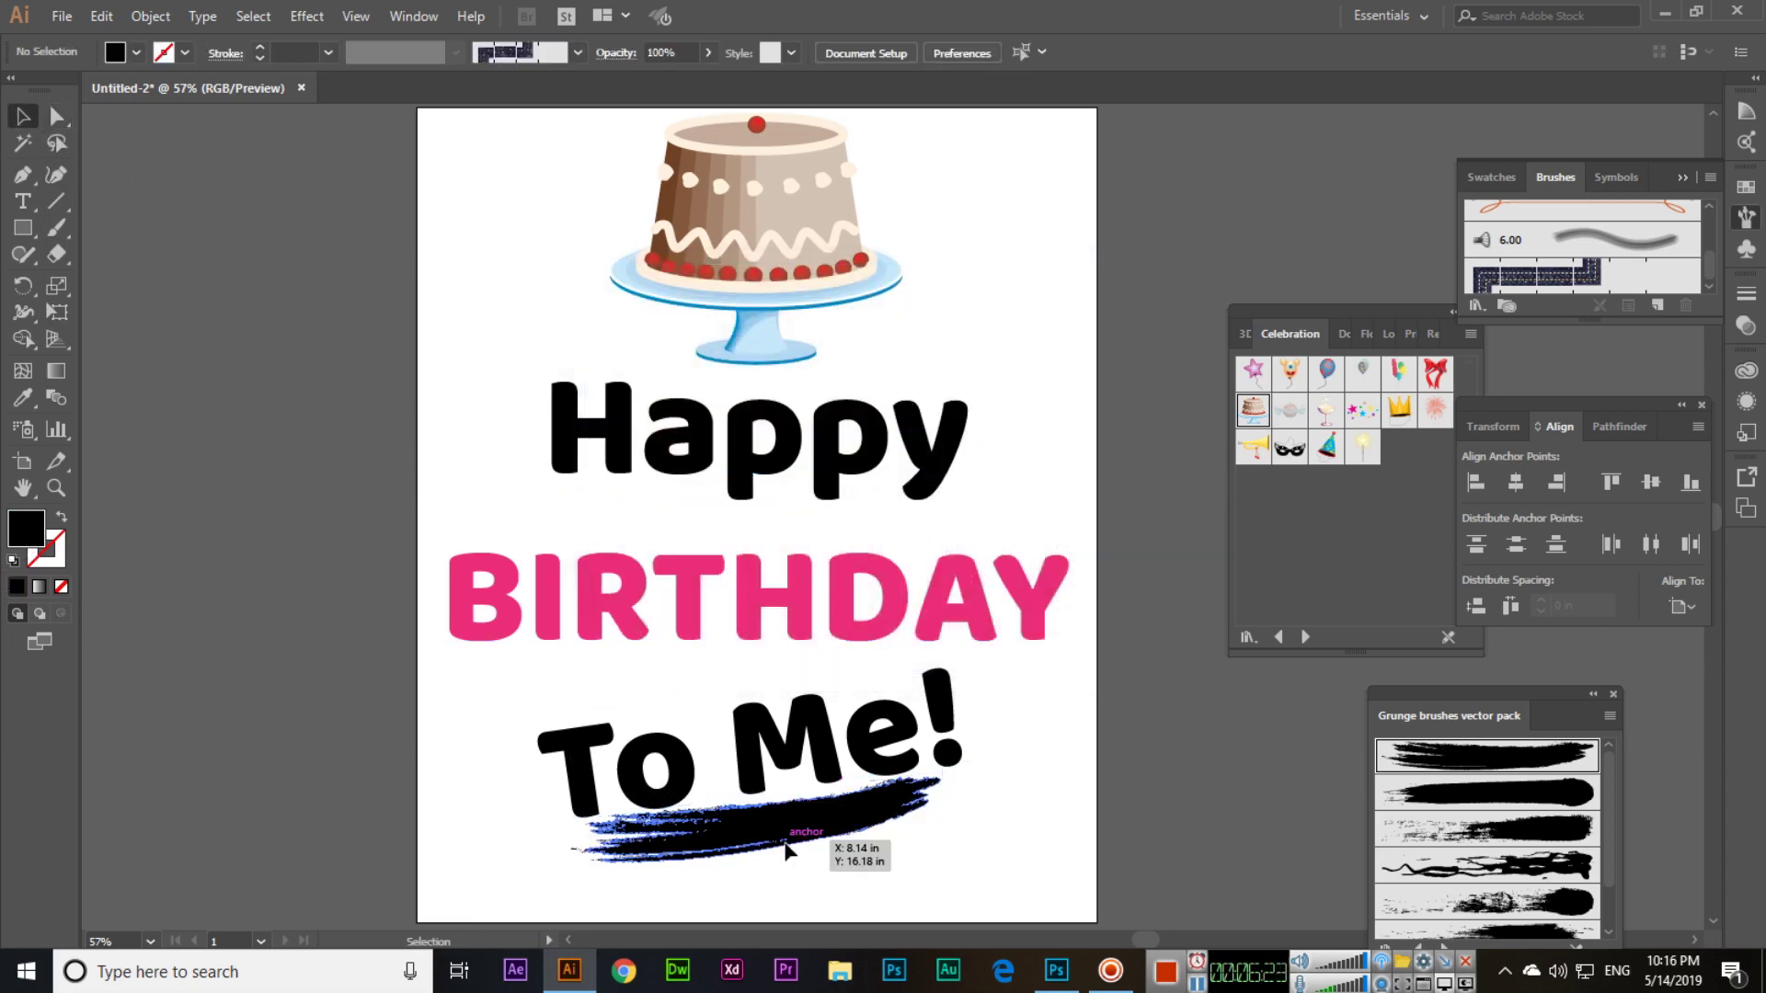
left_click(150, 15)
left_click(220, 255)
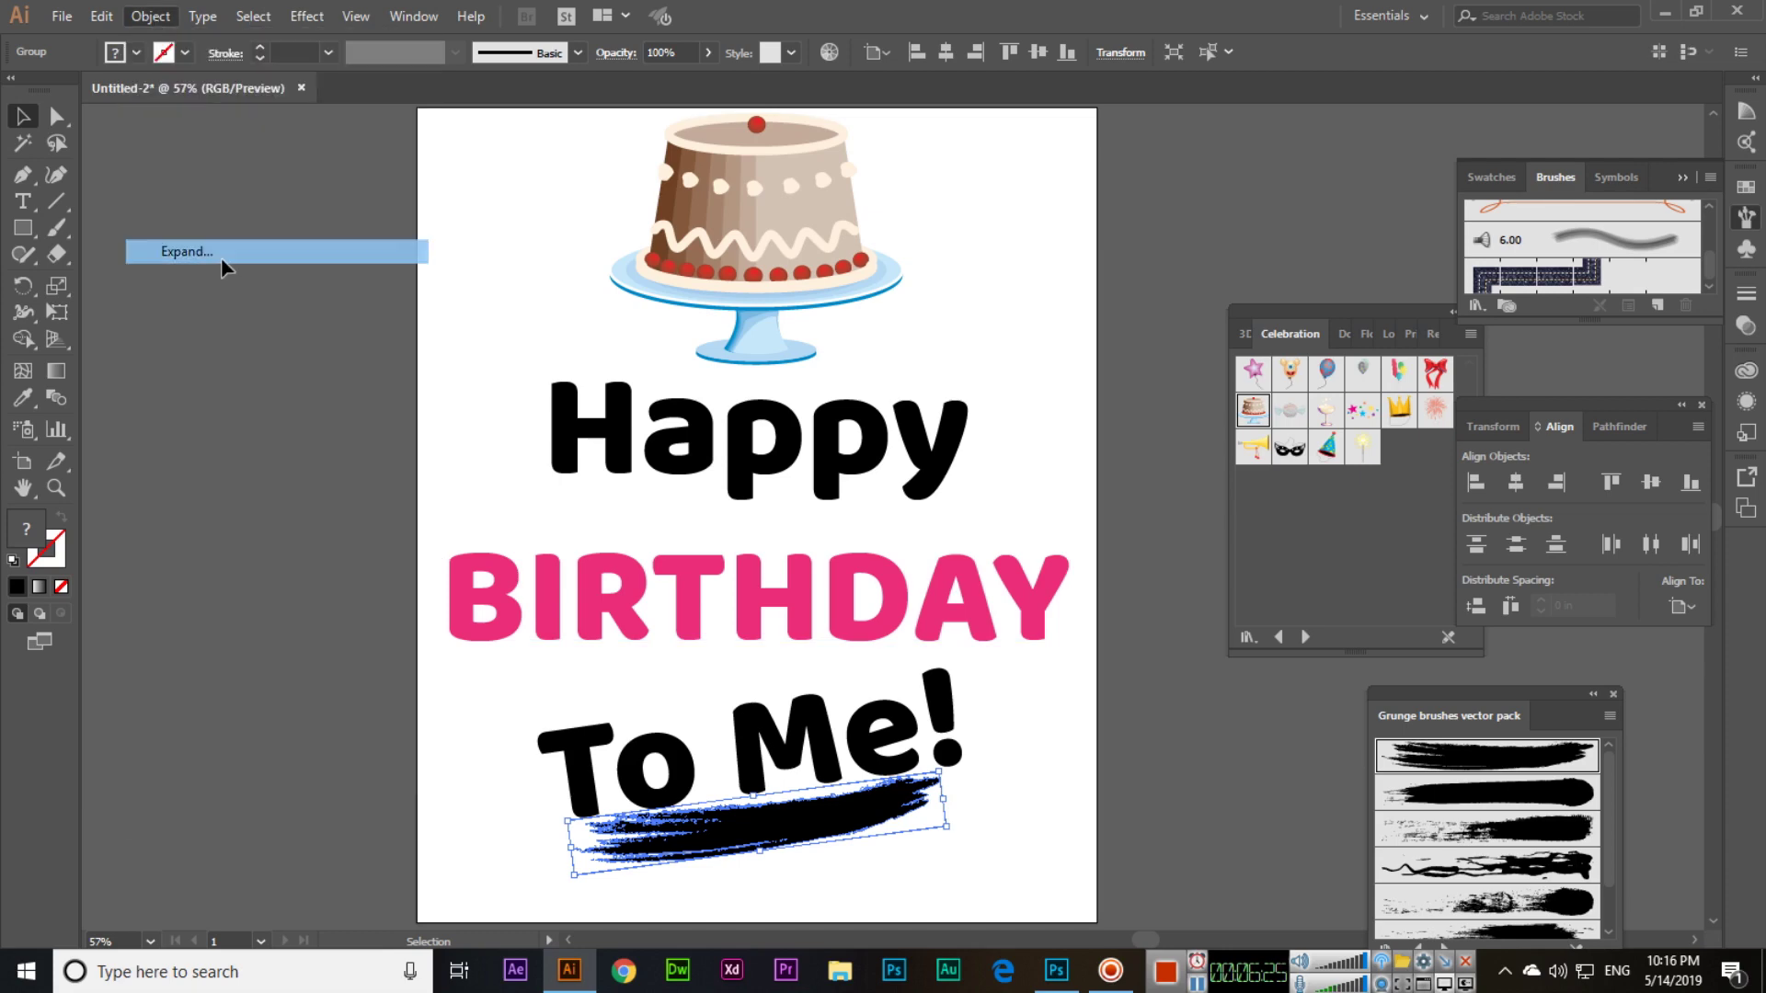
left_click(1040, 819)
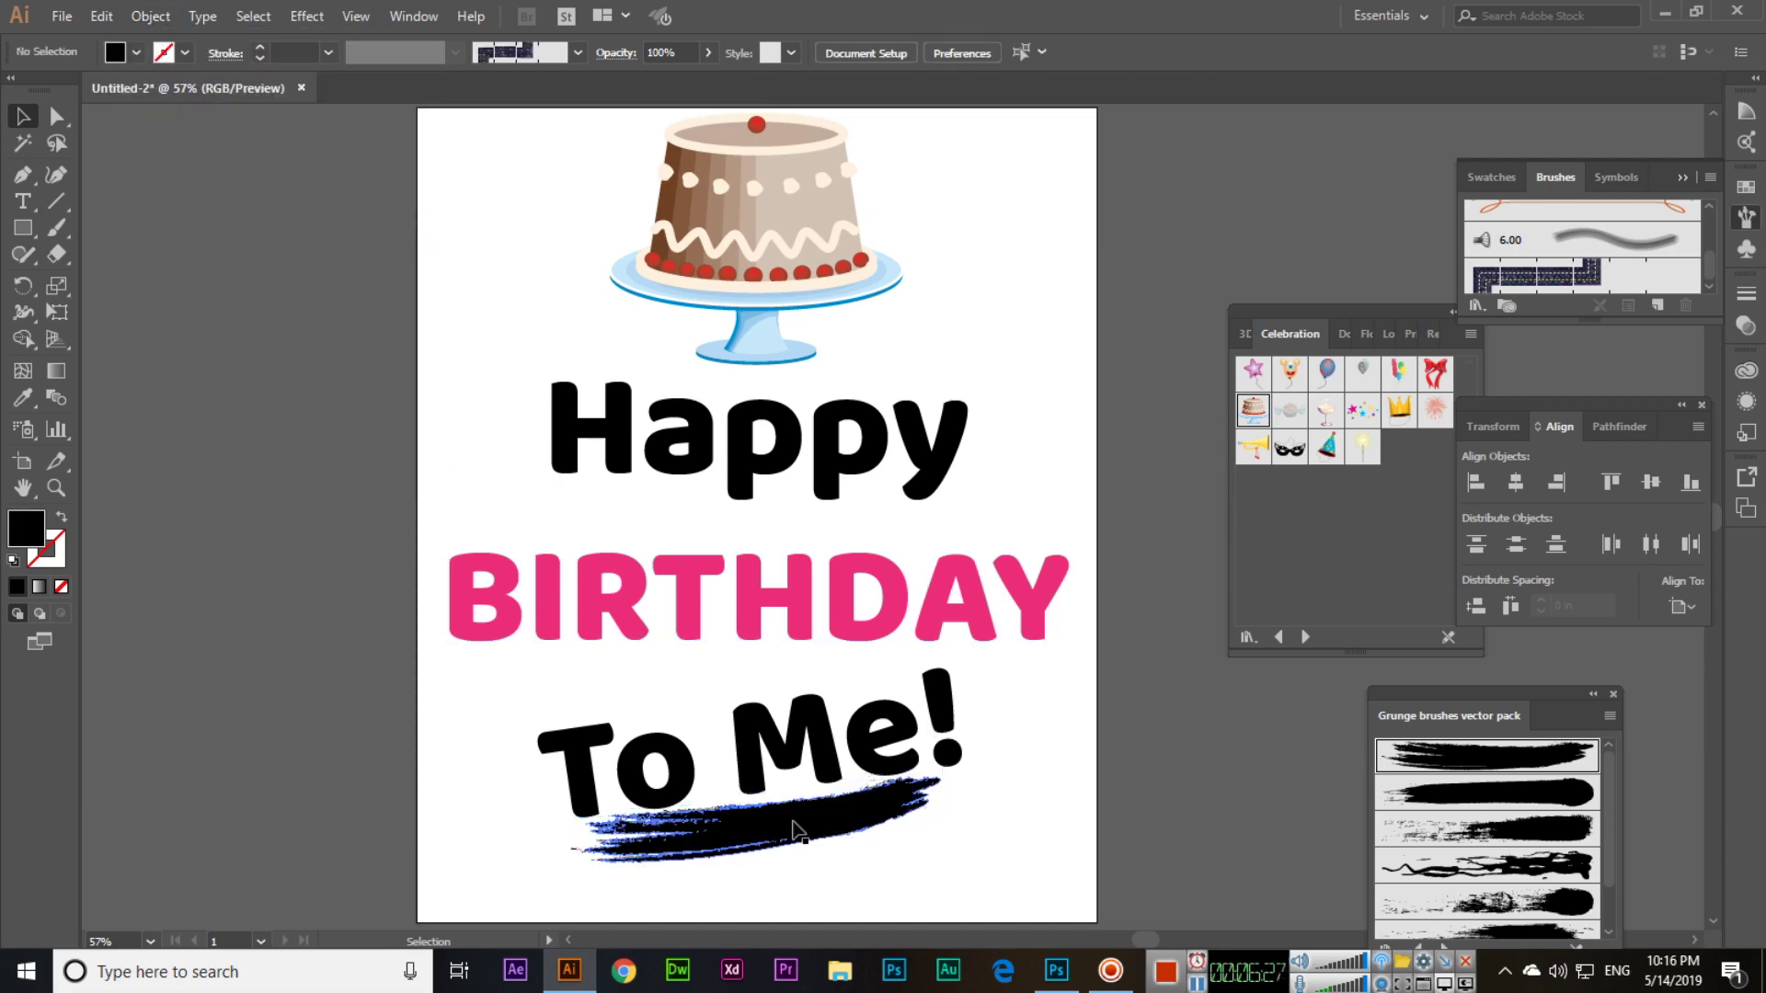
- Fill the grunge stroke's compound path with the same pink as BIRTHDAY and nudge the stroke slightly down
left_click(801, 833)
left_click(58, 125)
left_click(281, 318)
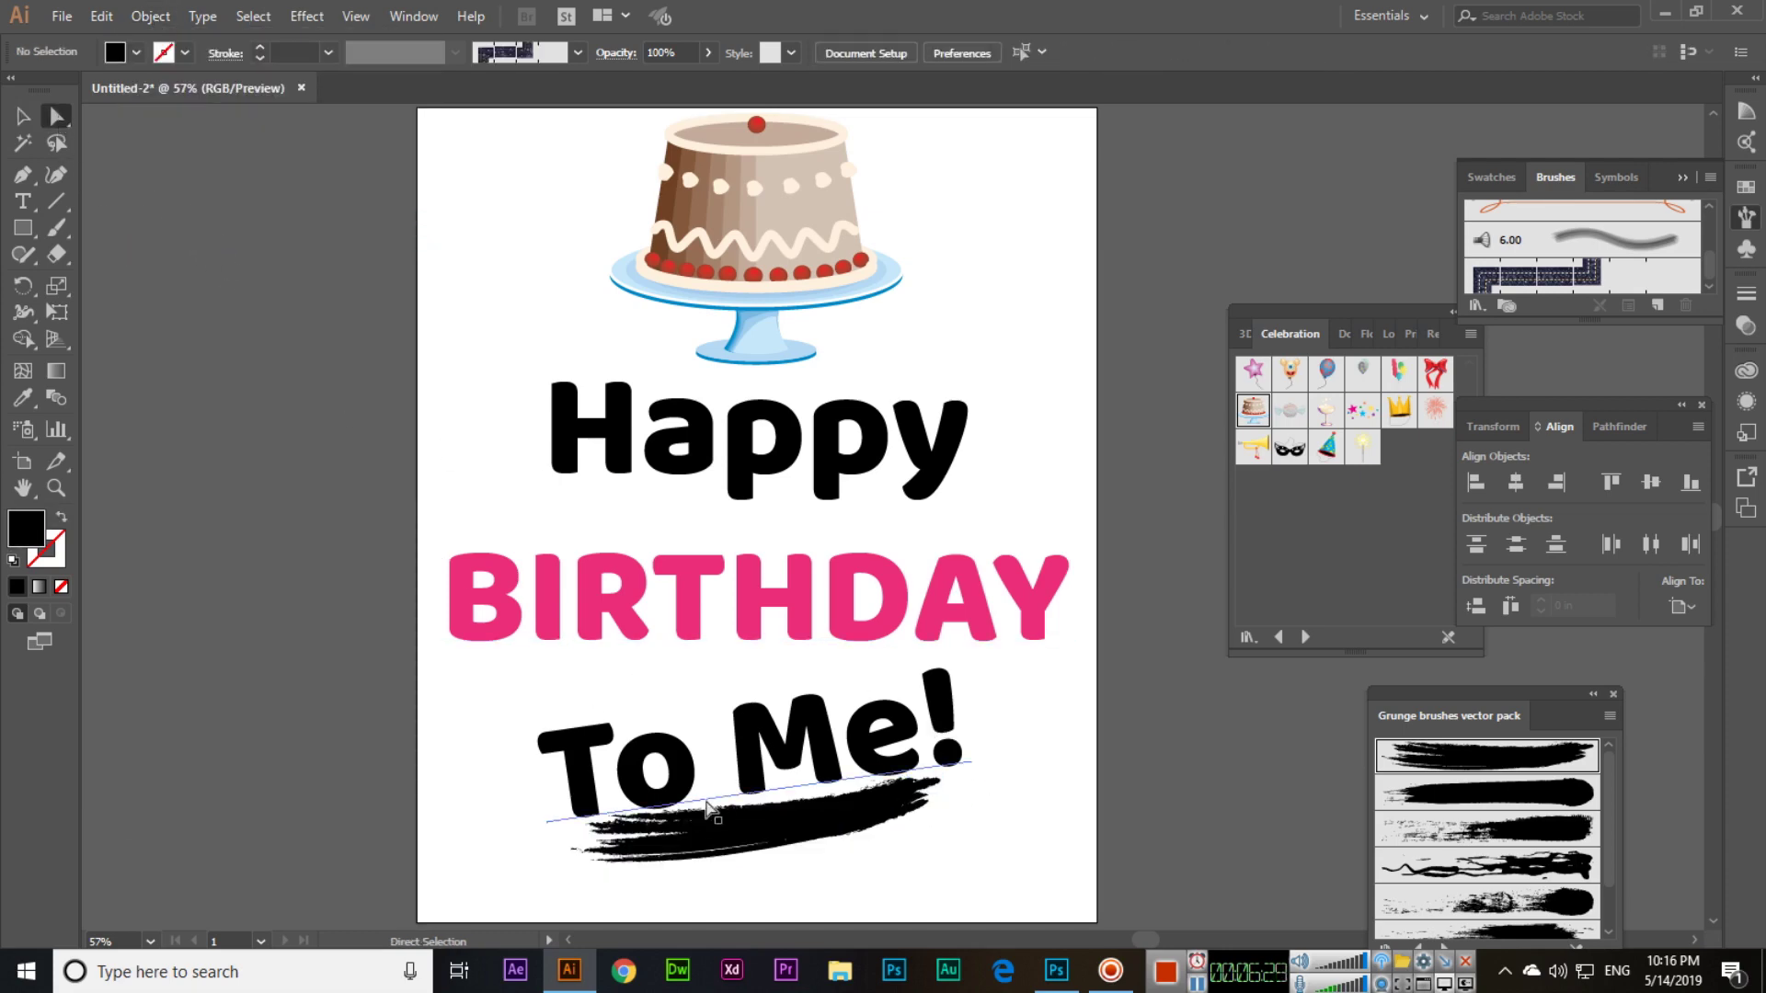
left_click(721, 820)
left_click(789, 839)
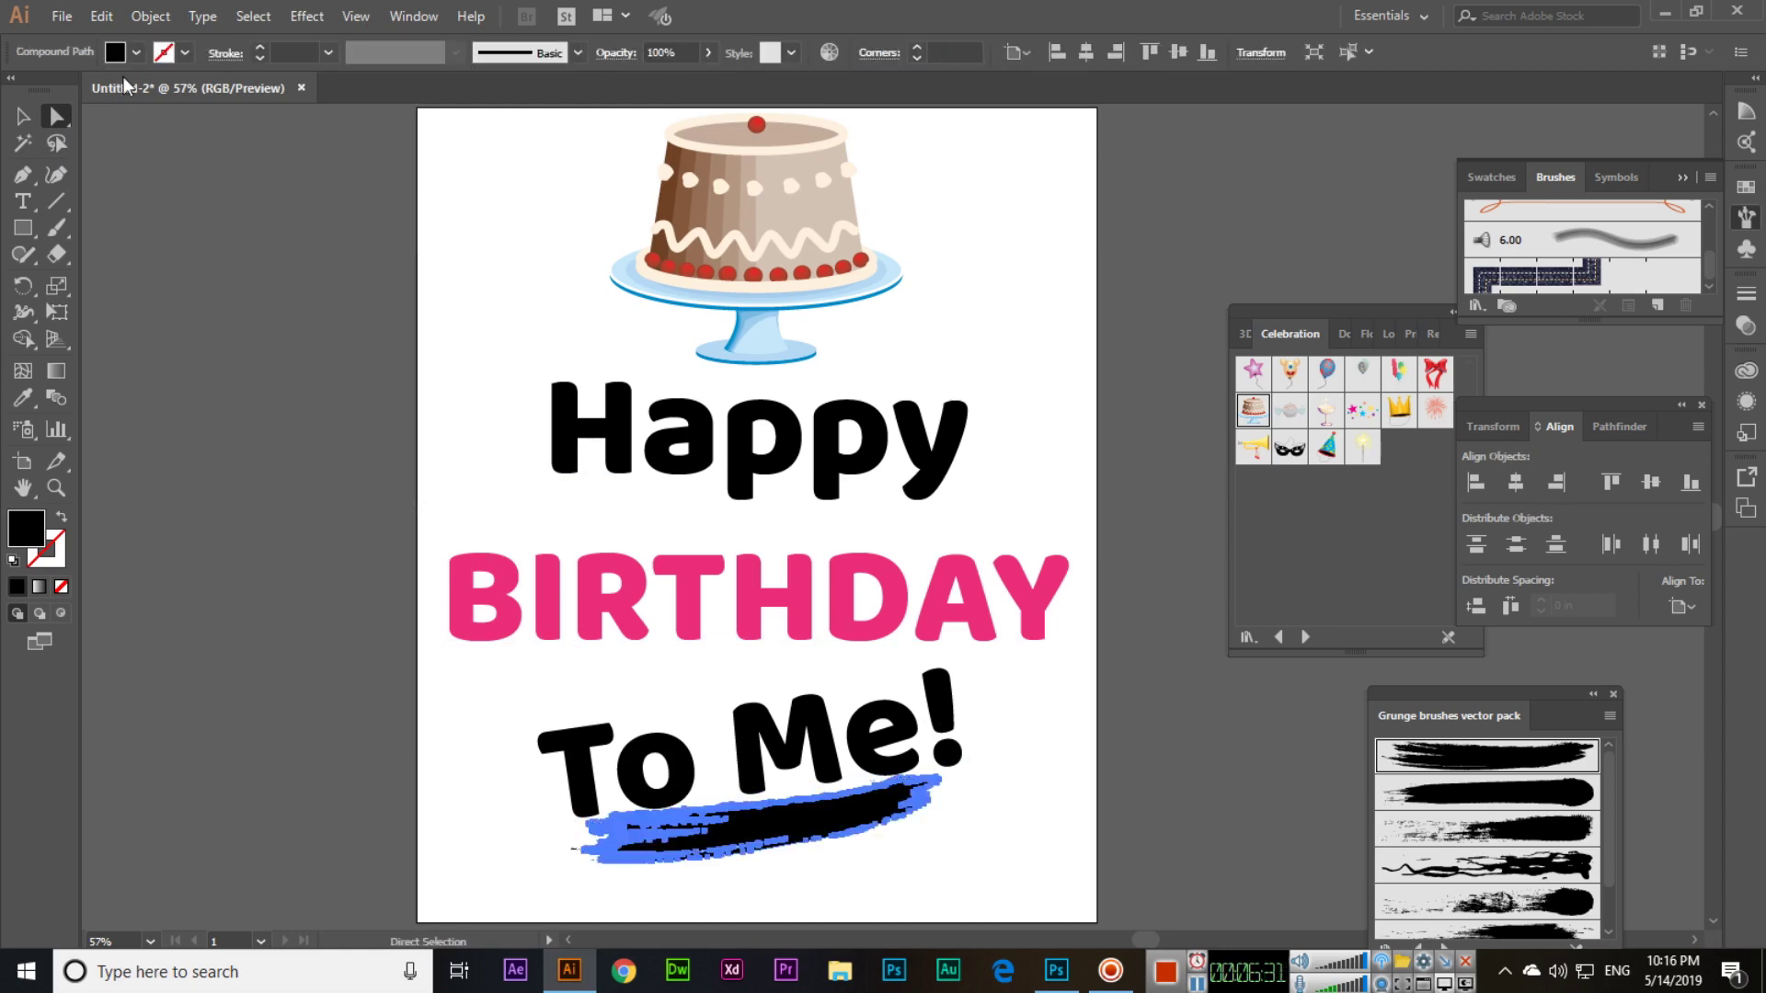
left_click(134, 53)
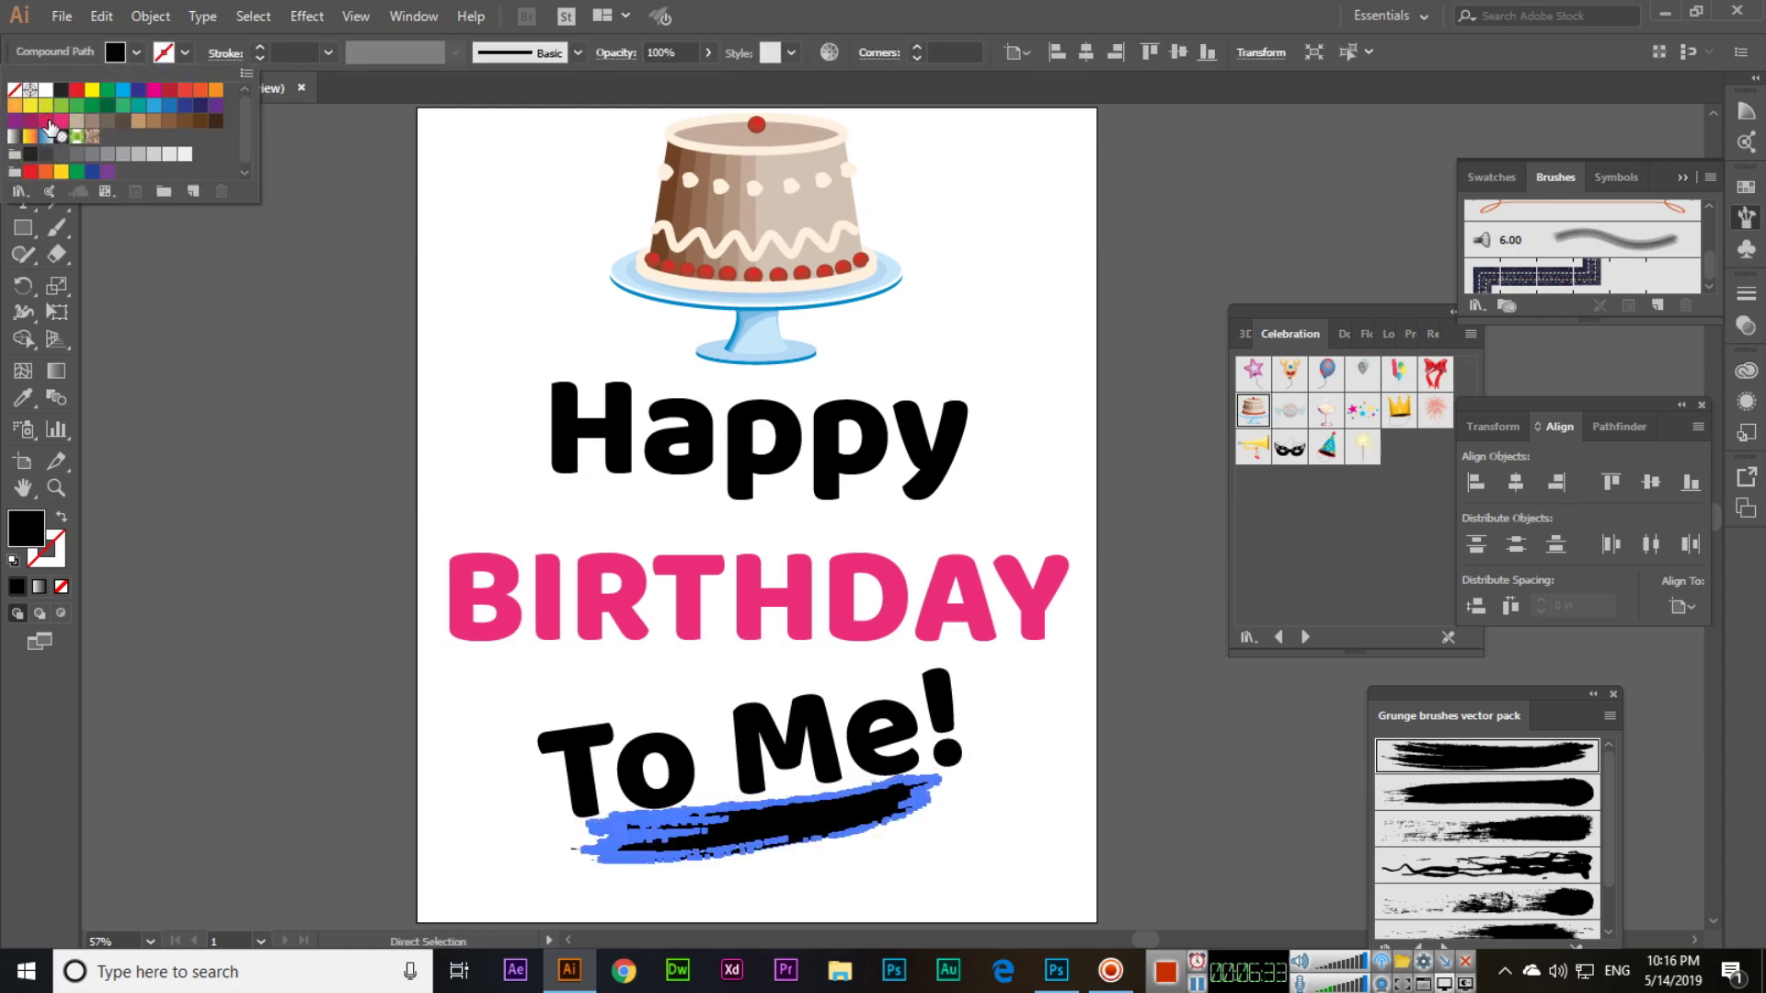
left_click(61, 122)
left_click(1009, 726)
left_click(1014, 740)
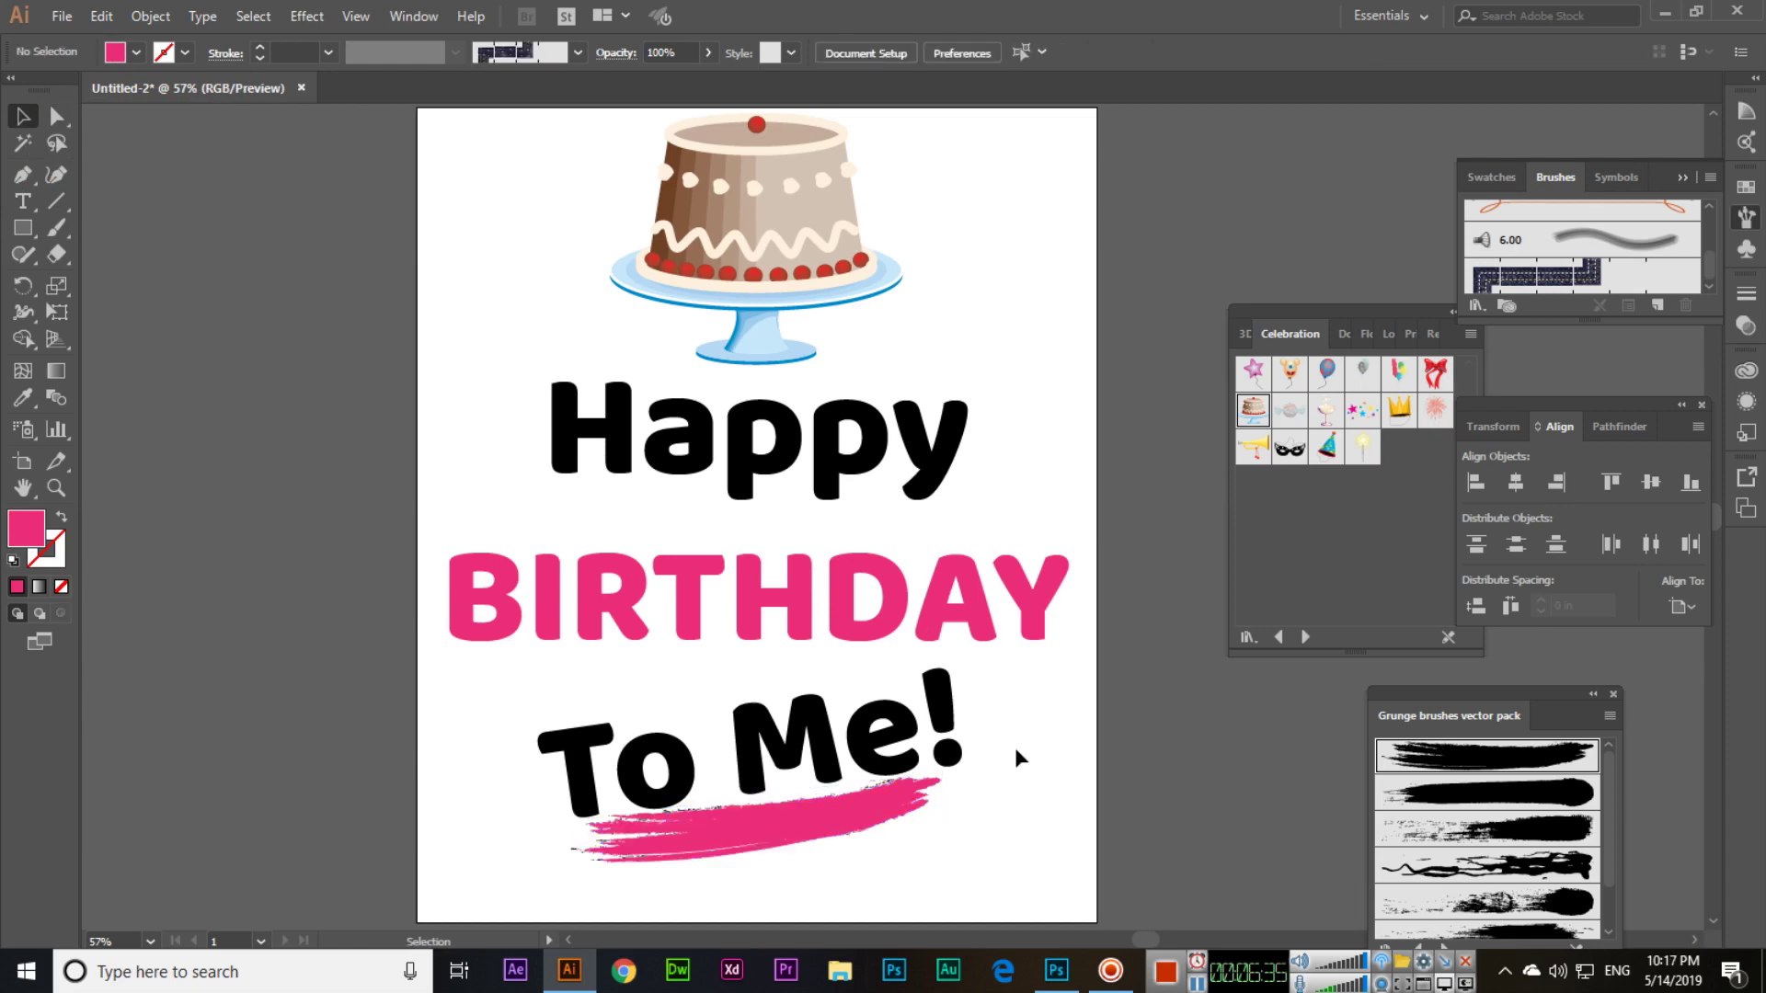
left_click(881, 818)
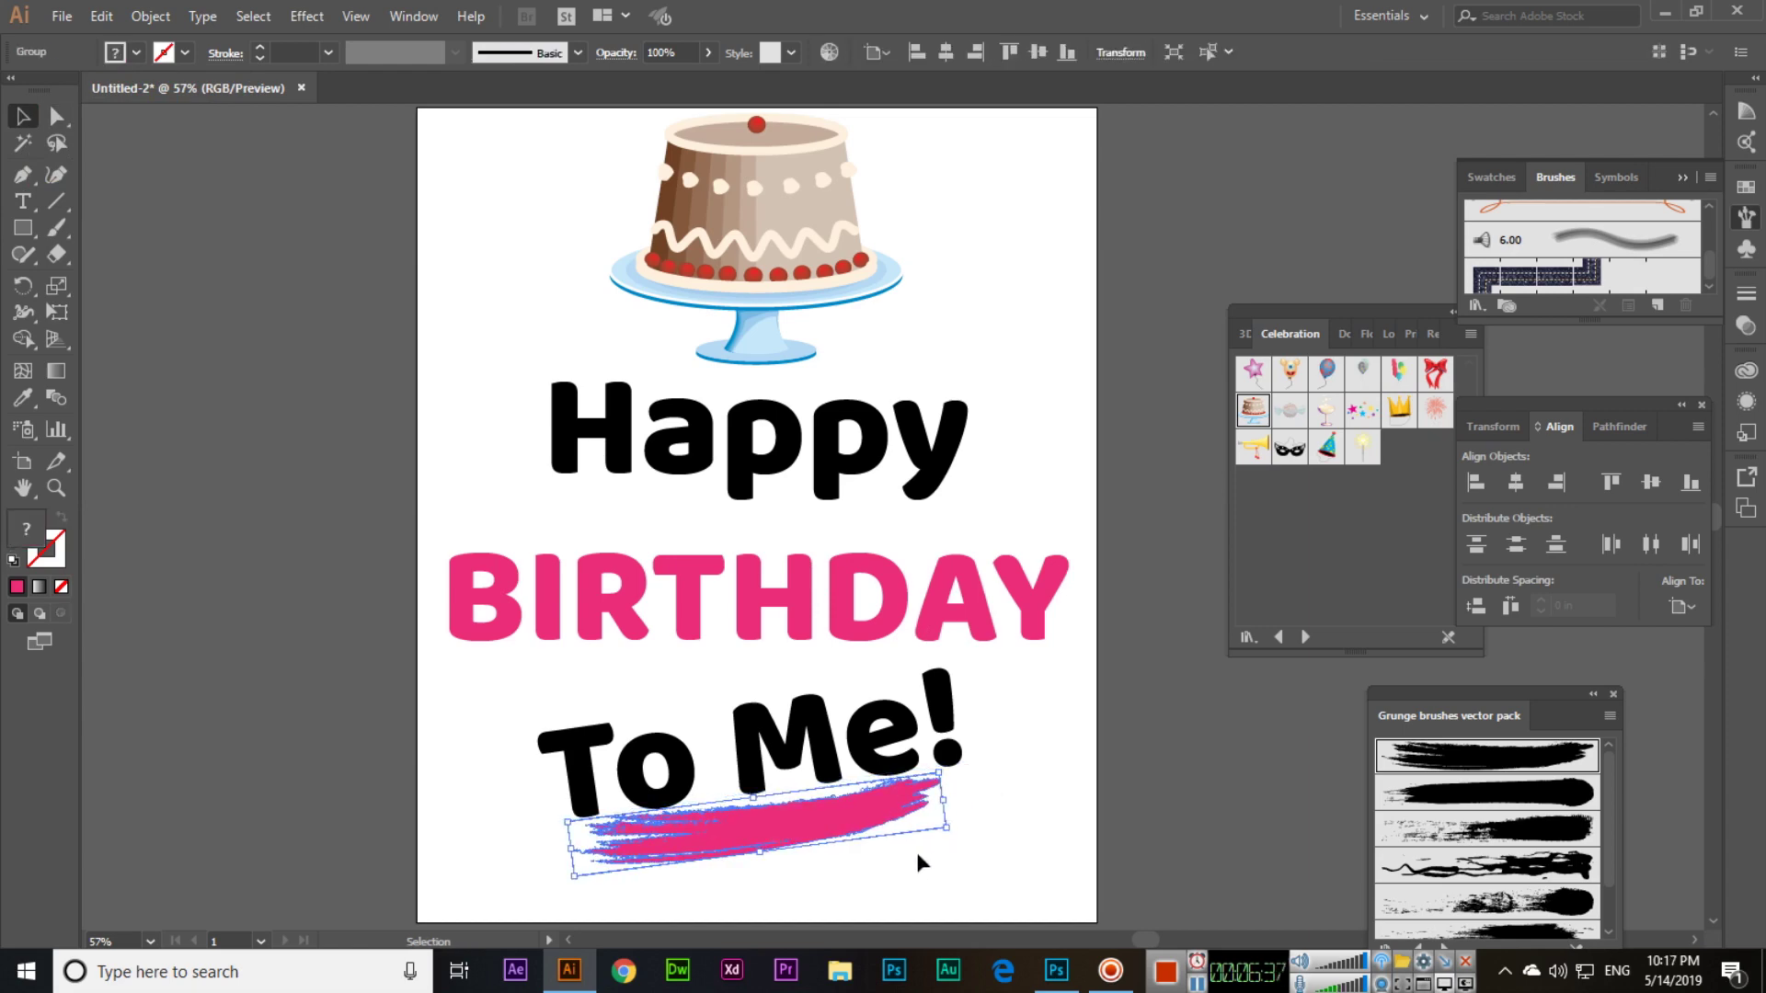
left_click(1009, 859)
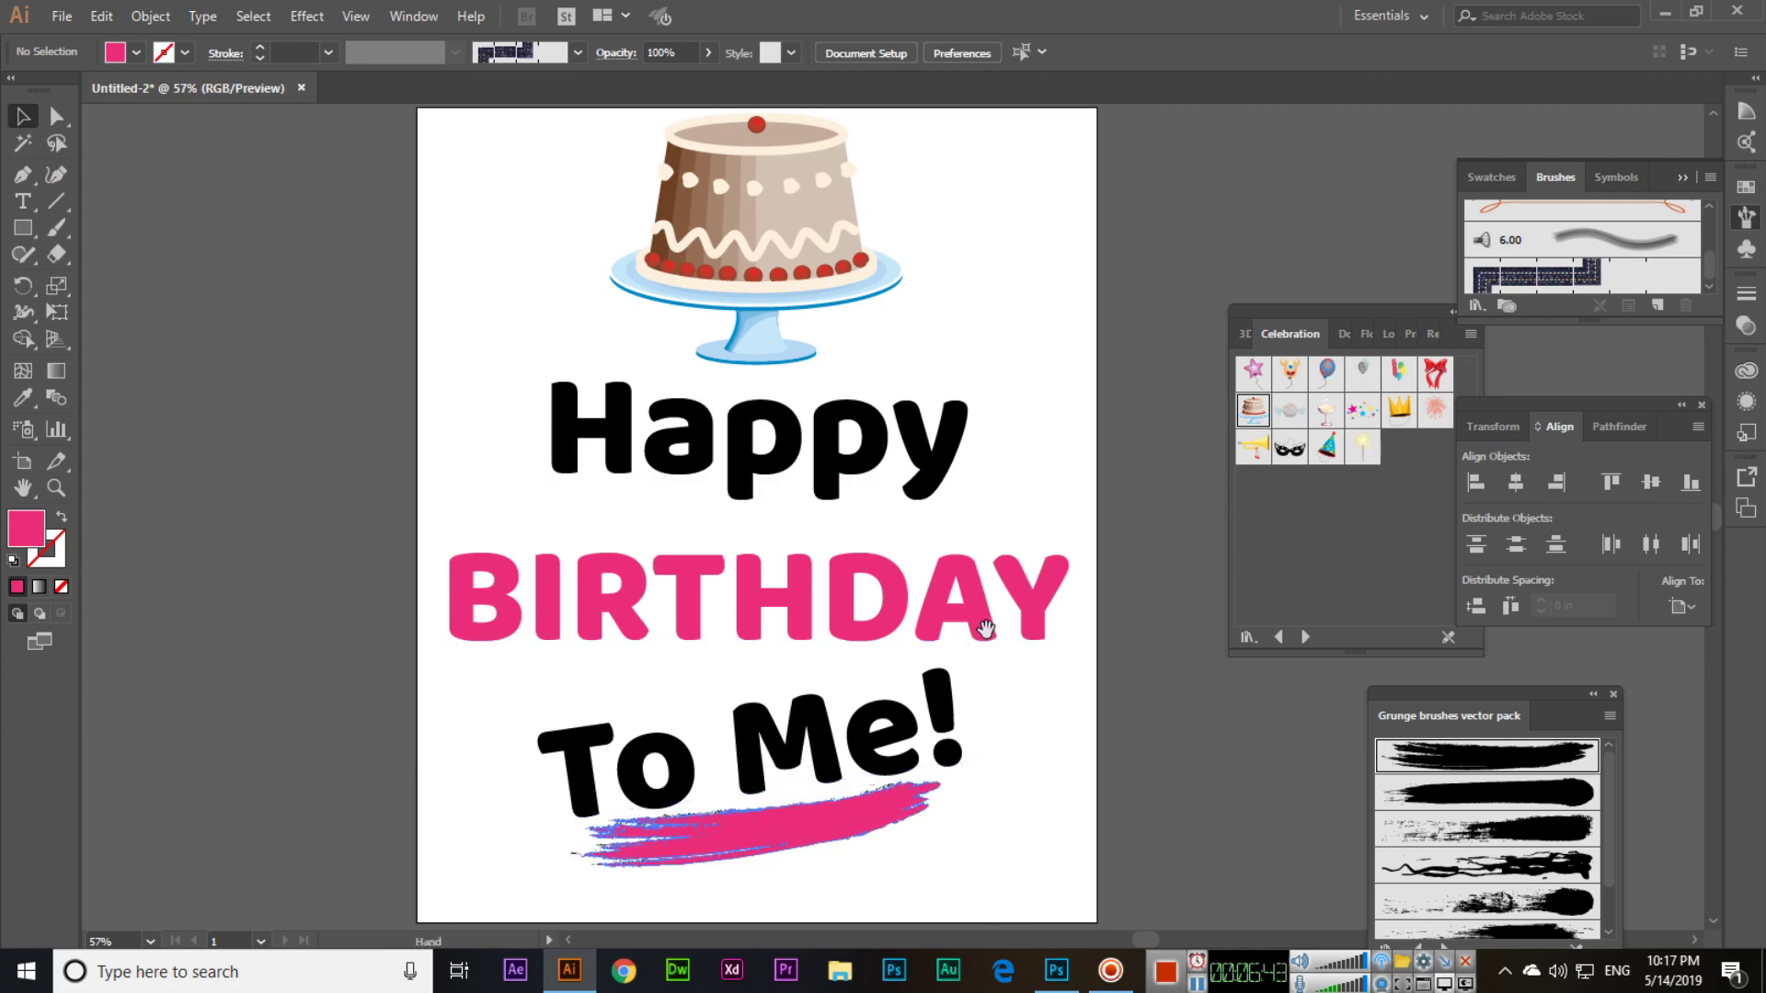
- Place the Confetti symbol from the Celebration library in the space to the right of the cake and rotate it steeply clockwise
left_click_drag(977, 609, 841, 587)
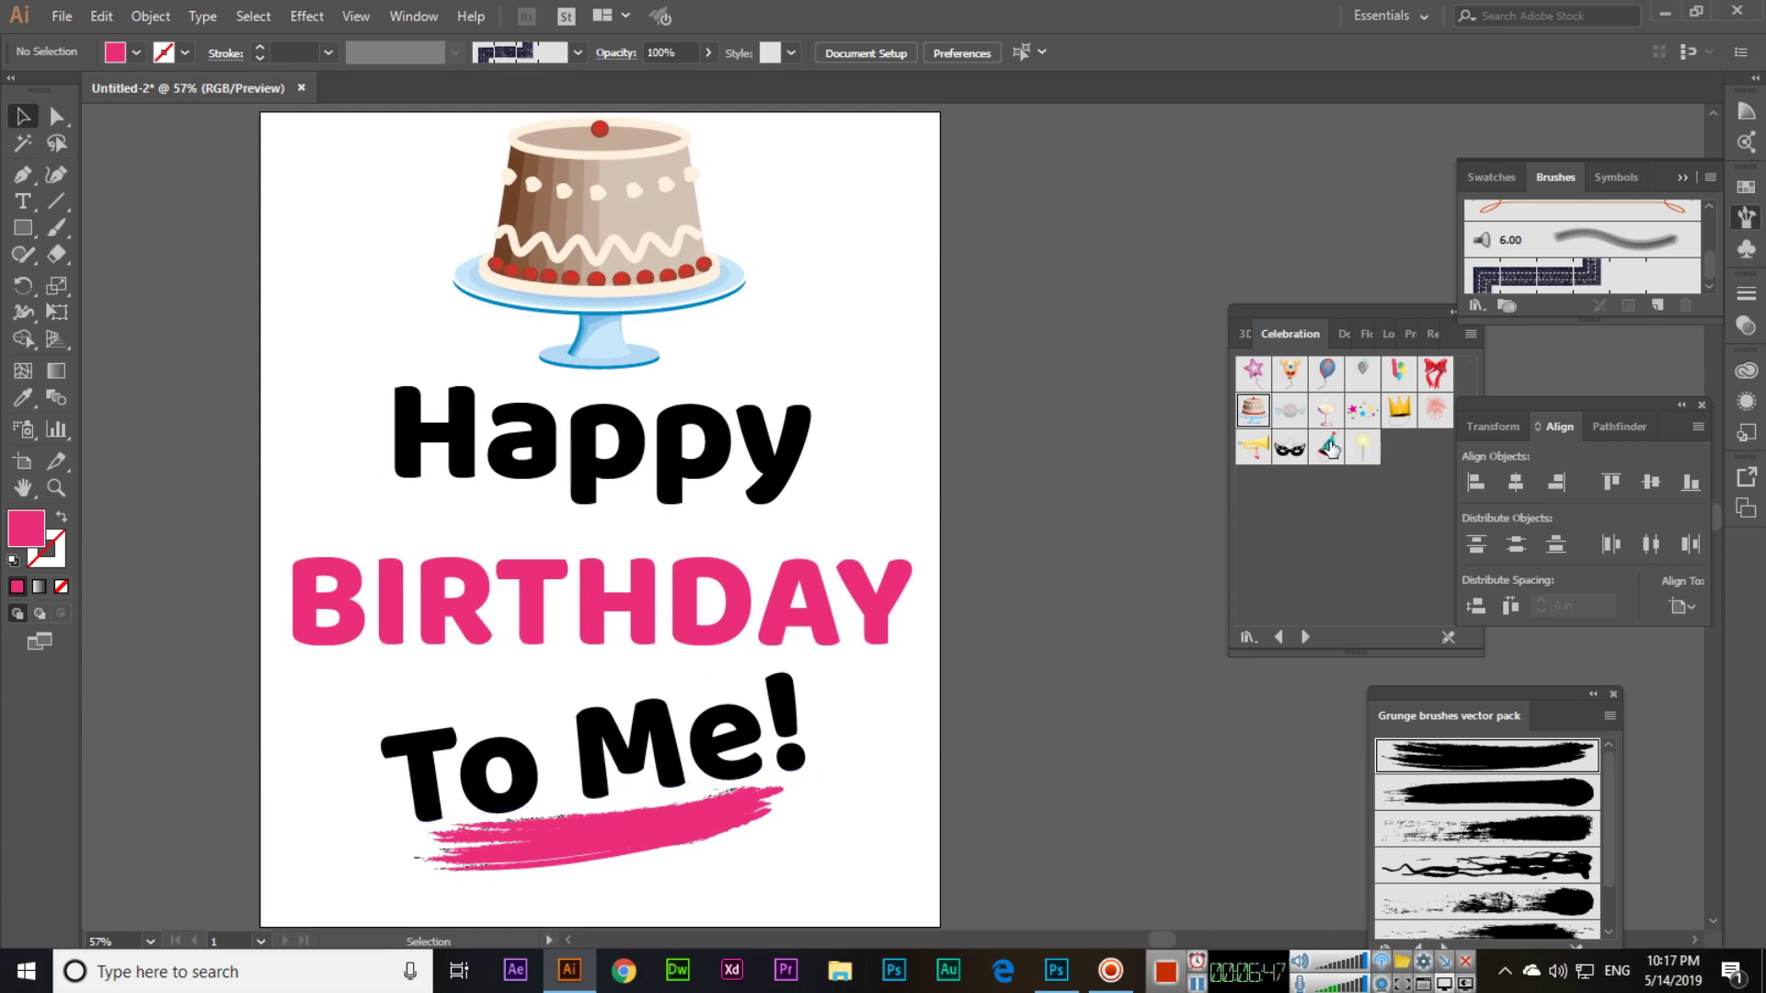
left_click_drag(1362, 411, 930, 269)
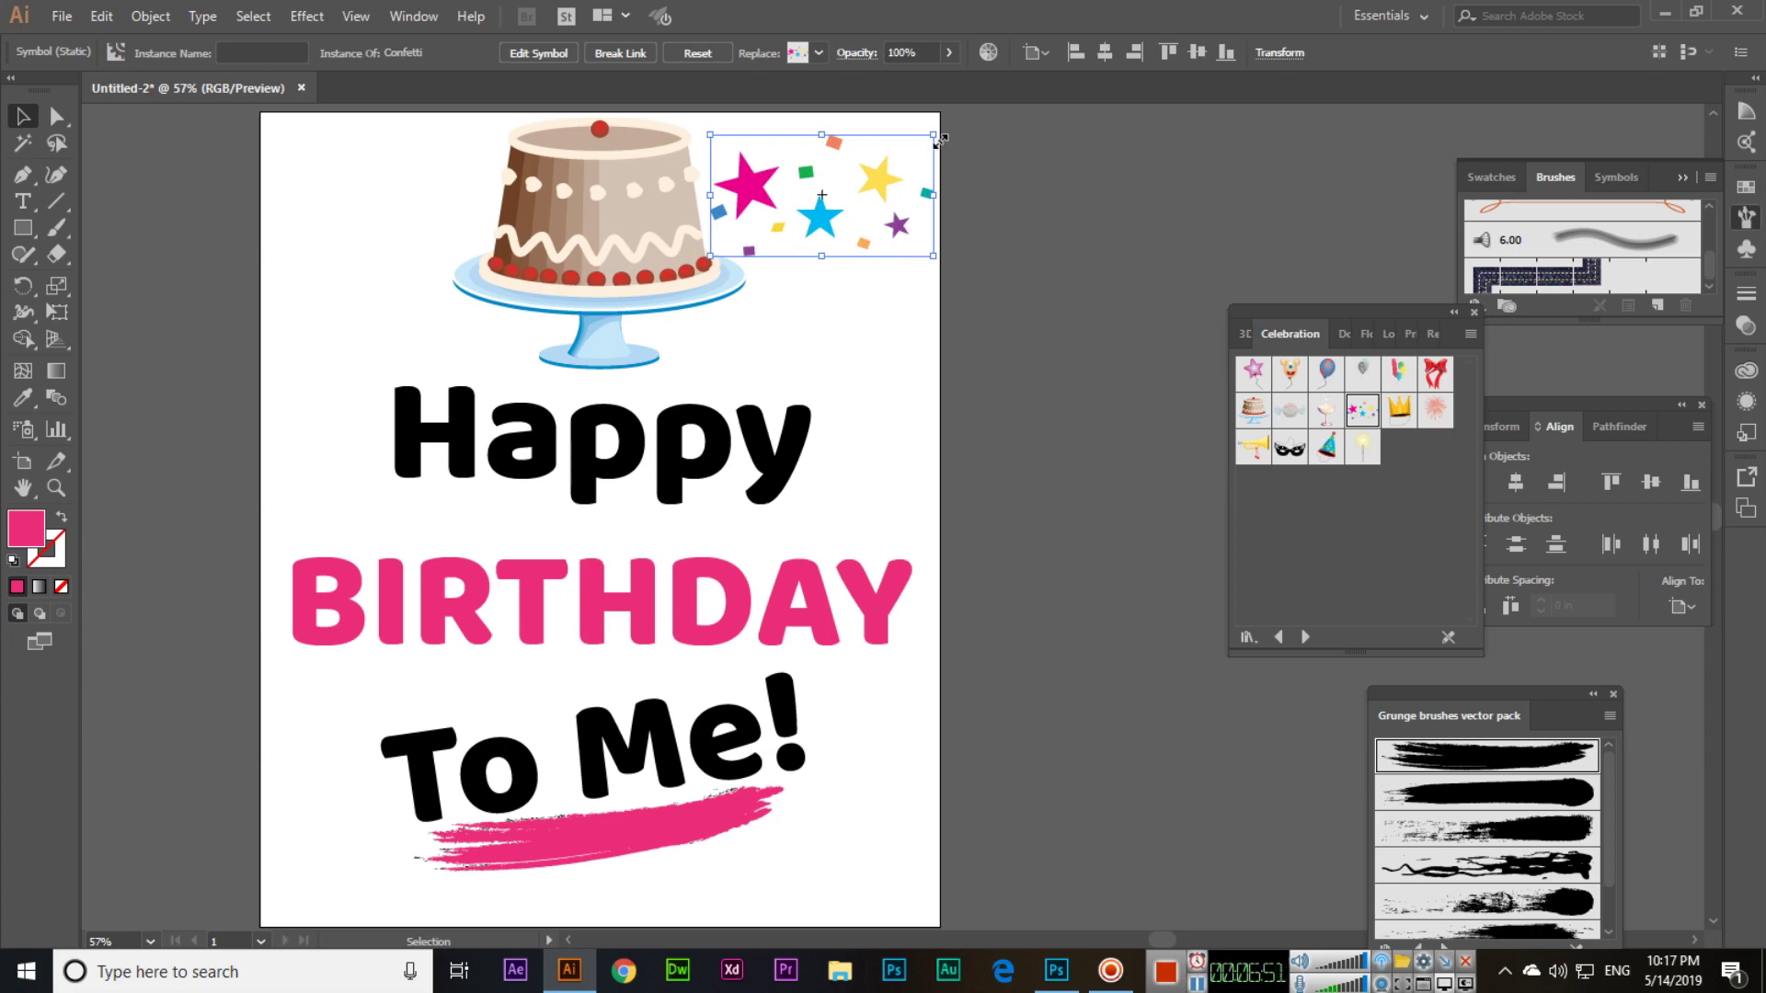
key("alt")
left_click_drag(943, 126, 890, 297)
left_click(1001, 335)
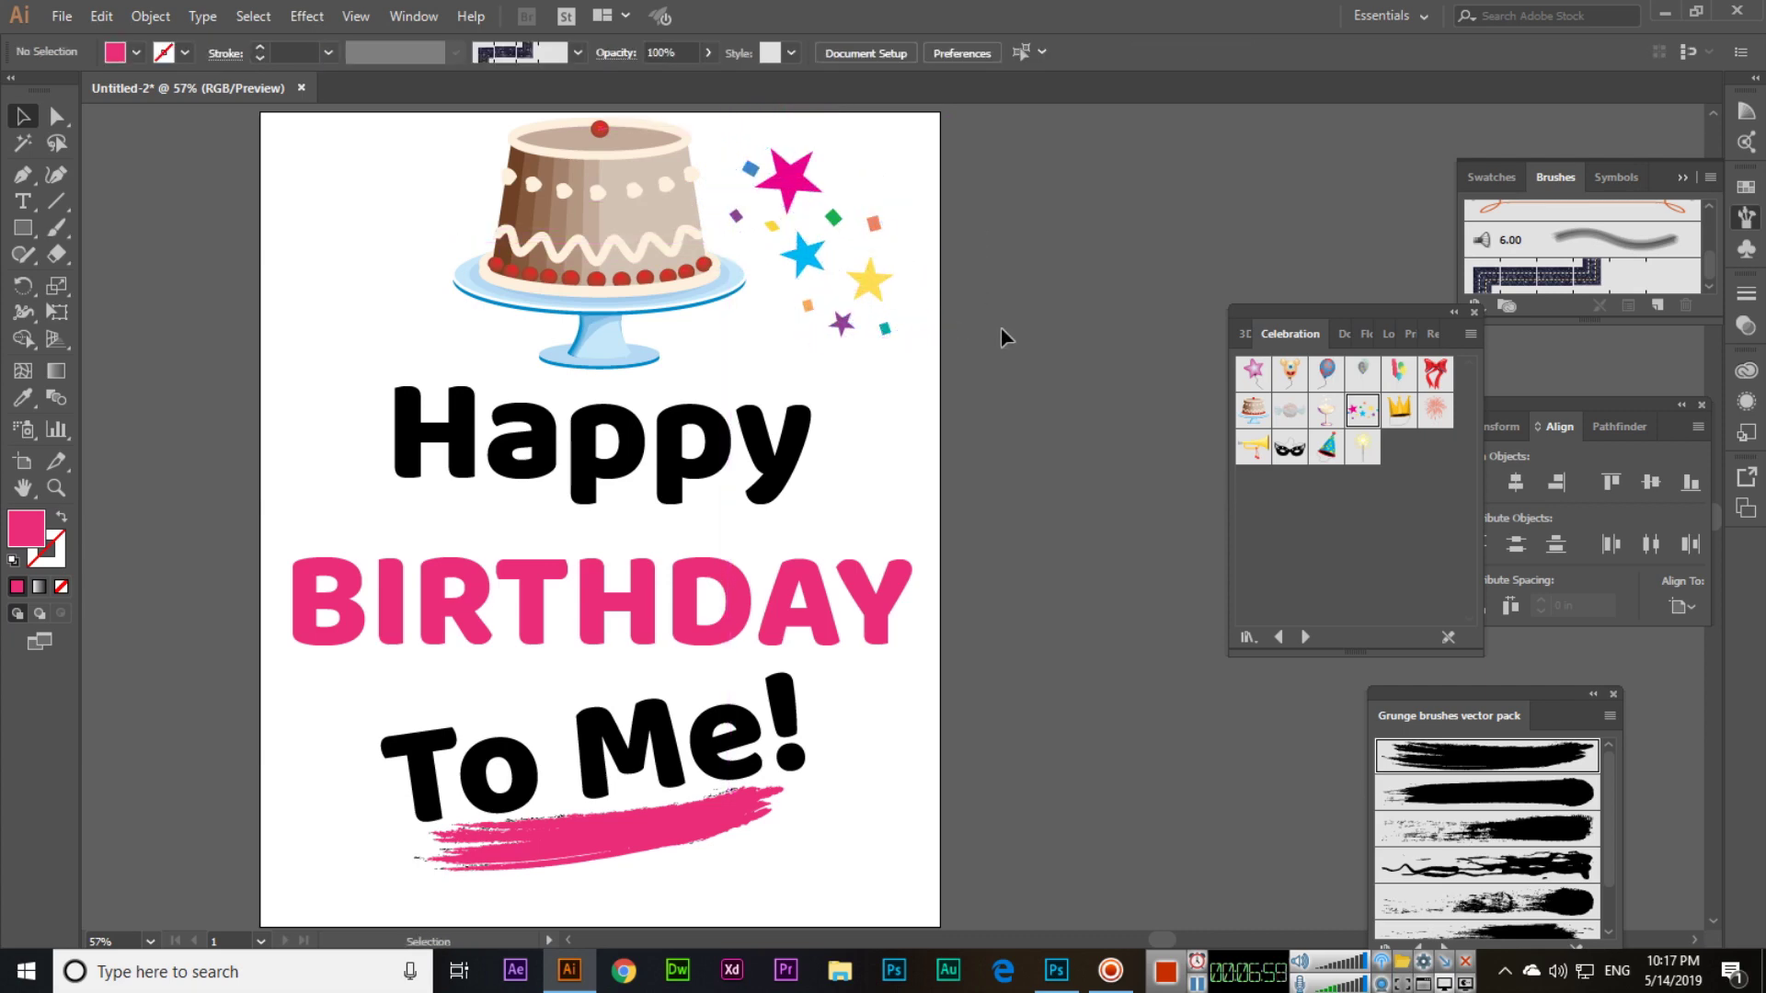
left_click_drag(946, 422, 974, 427)
left_click(907, 287)
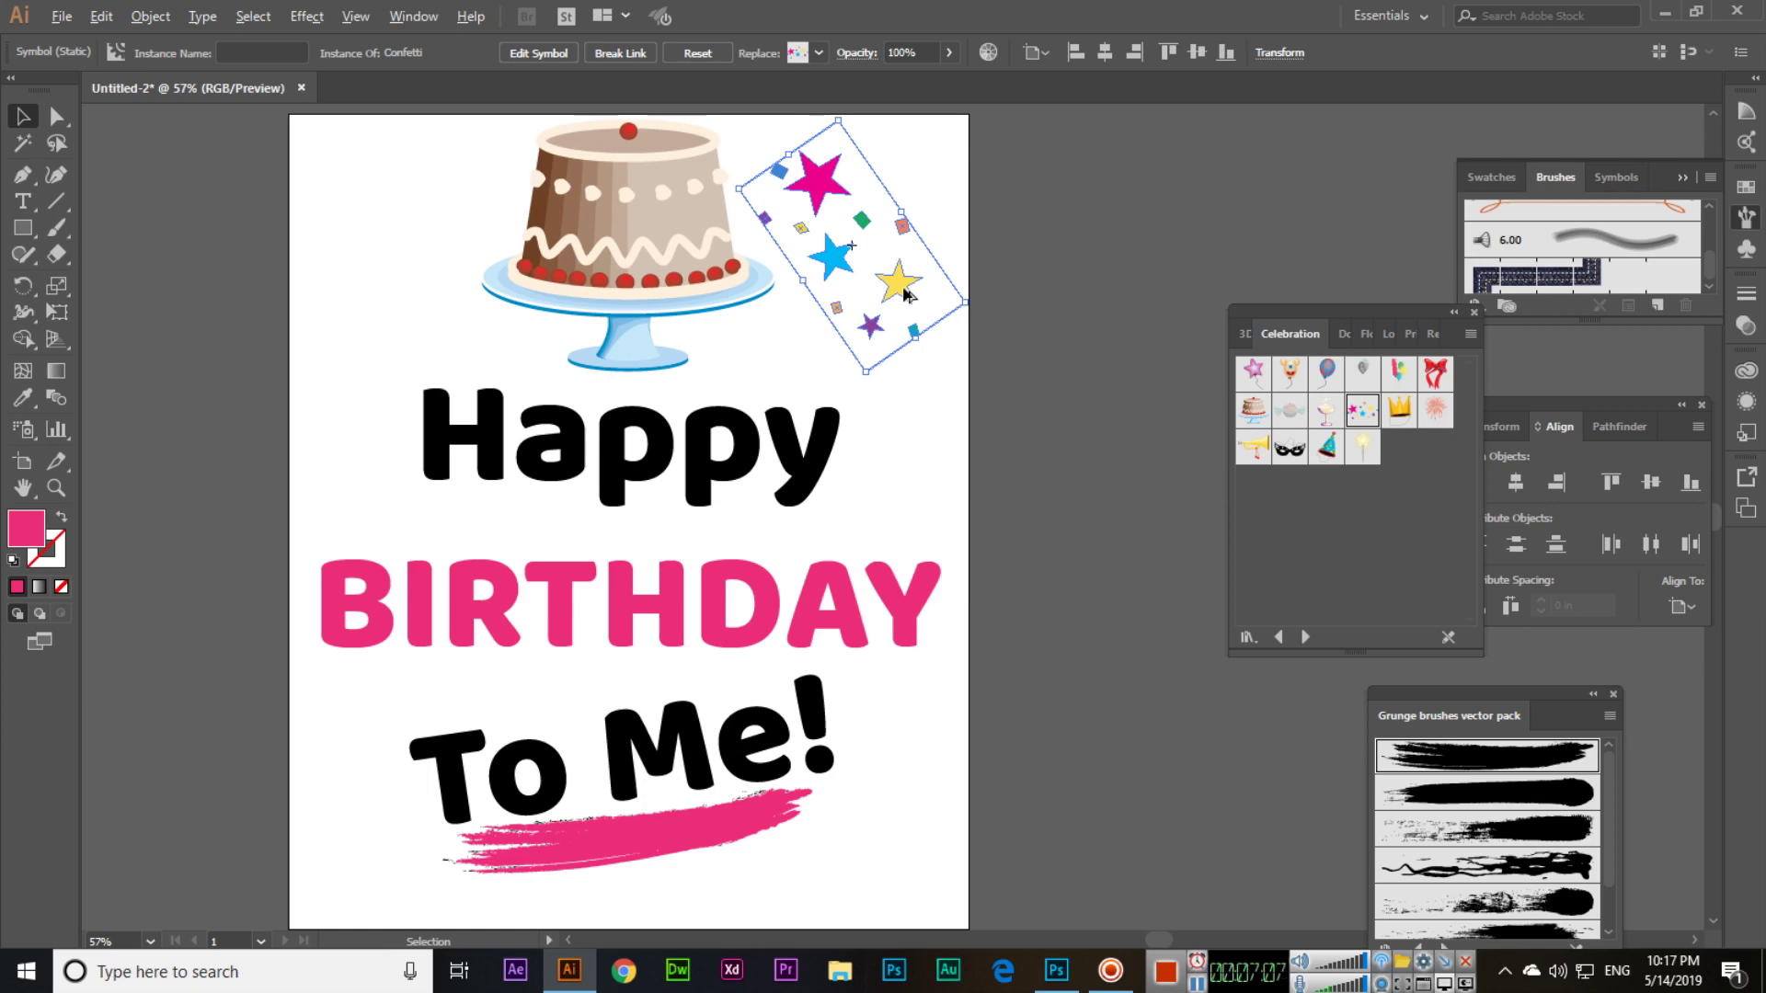
- Place the blue balloon symbol with red spots to the left of the cake and enlarge it to about the cake's height
key("alt")
left_click_drag(1320, 384, 451, 373)
left_click_drag(402, 243, 422, 245)
left_click(958, 489)
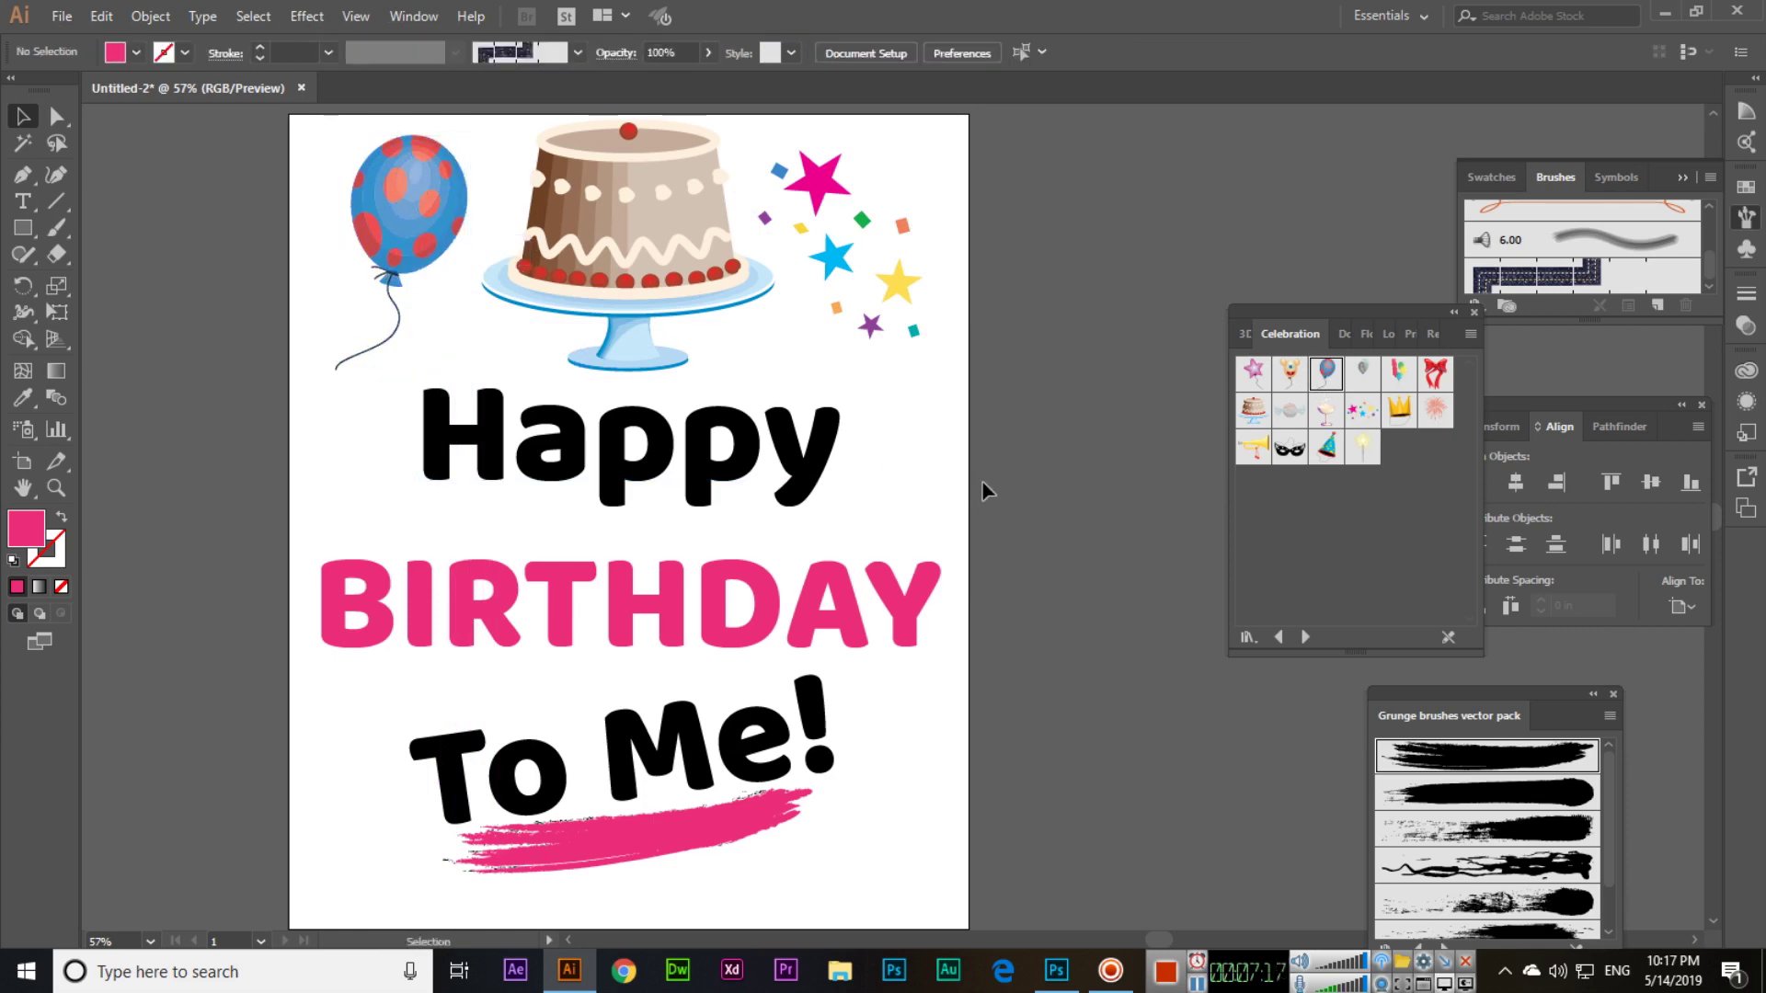
- Replace the confetti to the right of the cake with the pink star balloon symbol, enlarged to about the spotted balloon's height
left_click_drag(1323, 414, 1153, 280)
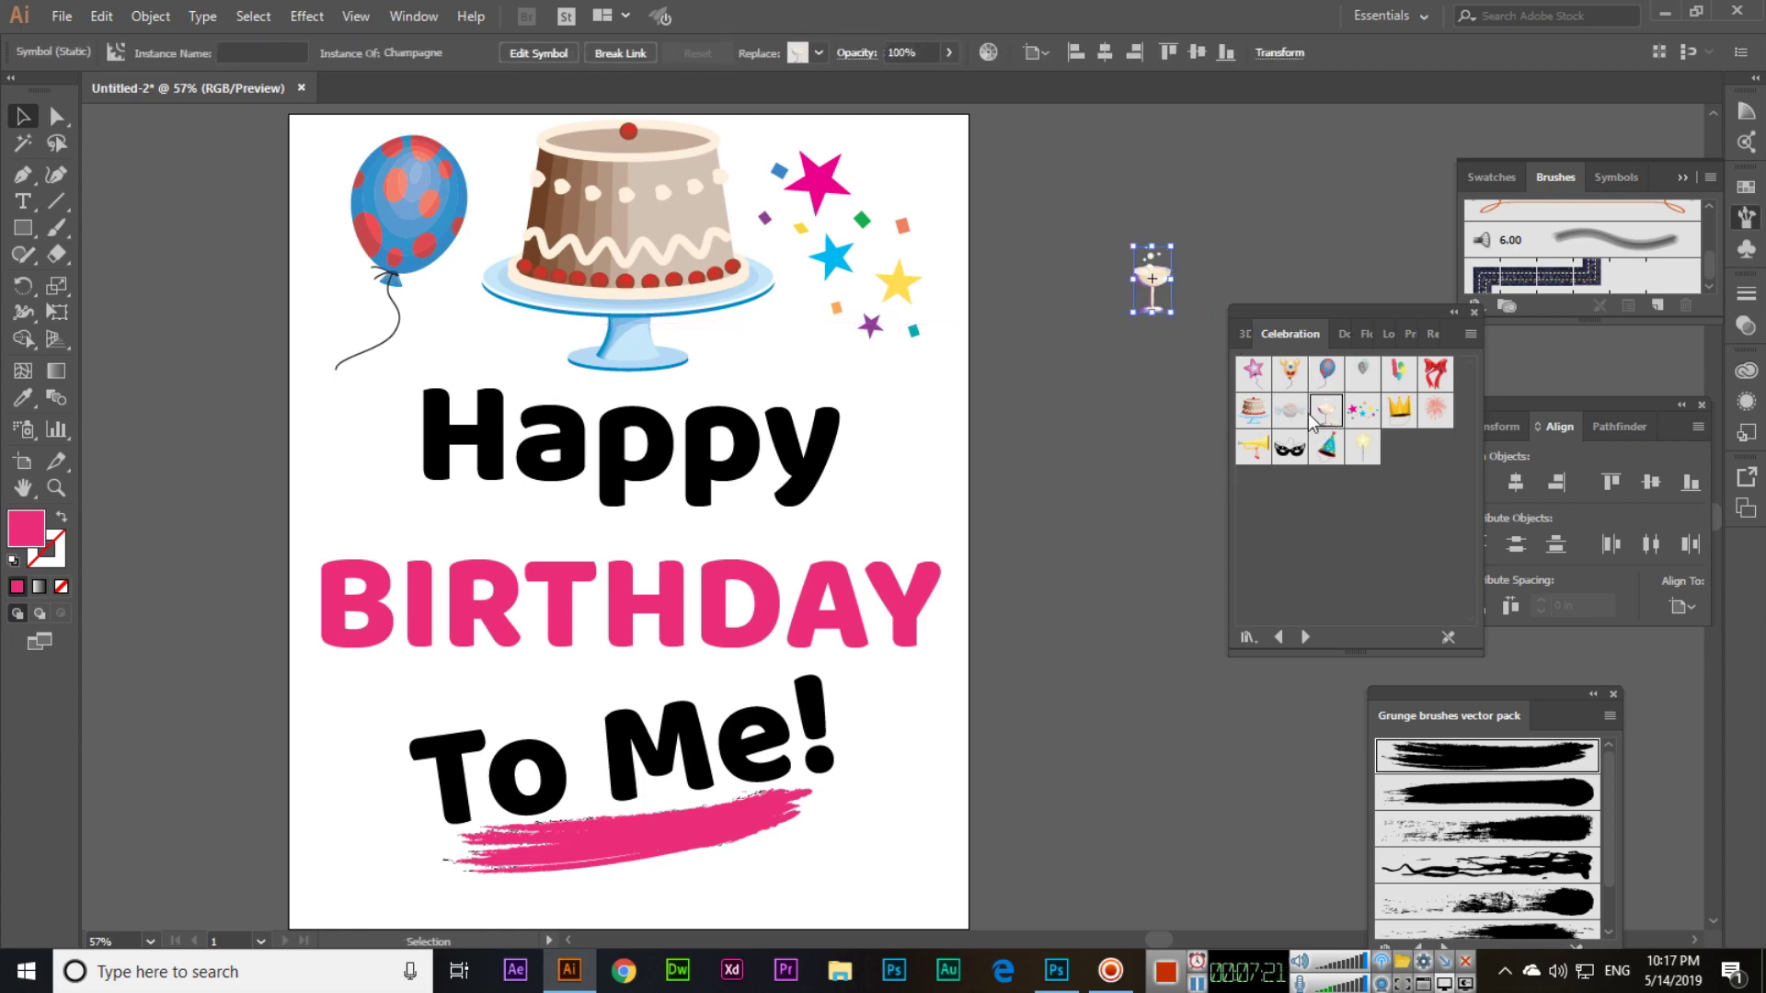
key("Delete")
left_click_drag(1253, 372, 1073, 297)
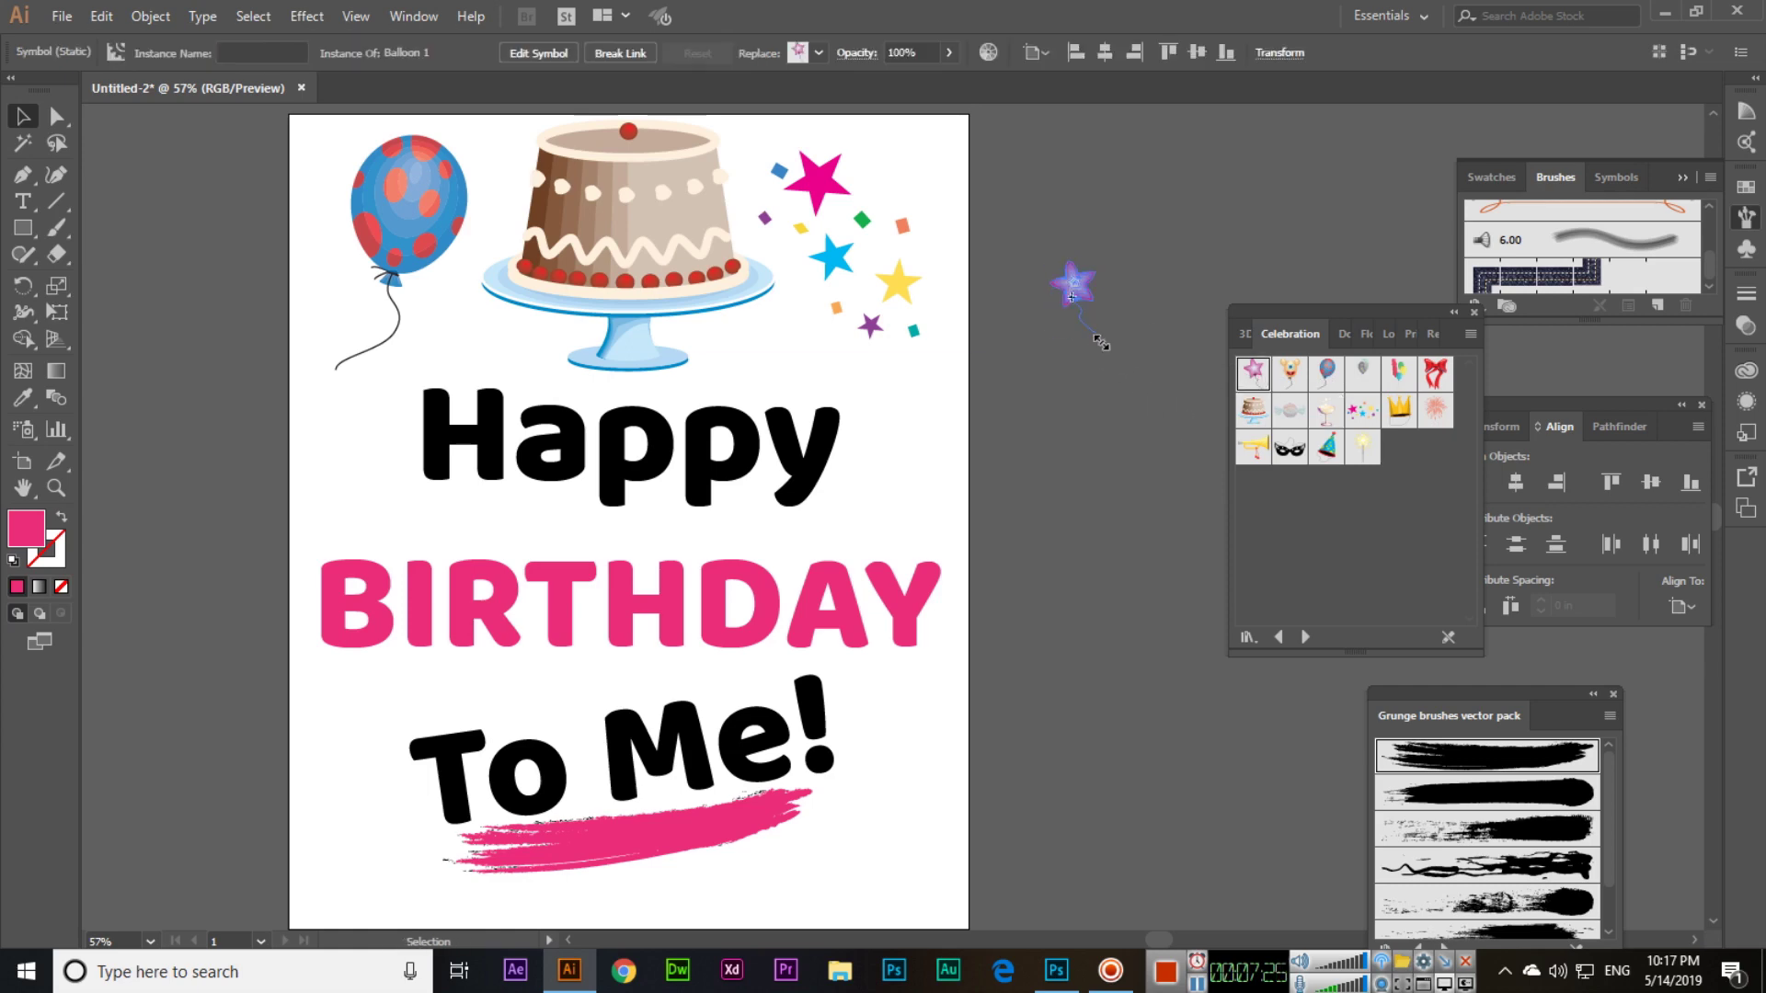
left_click_drag(1100, 350, 1141, 414)
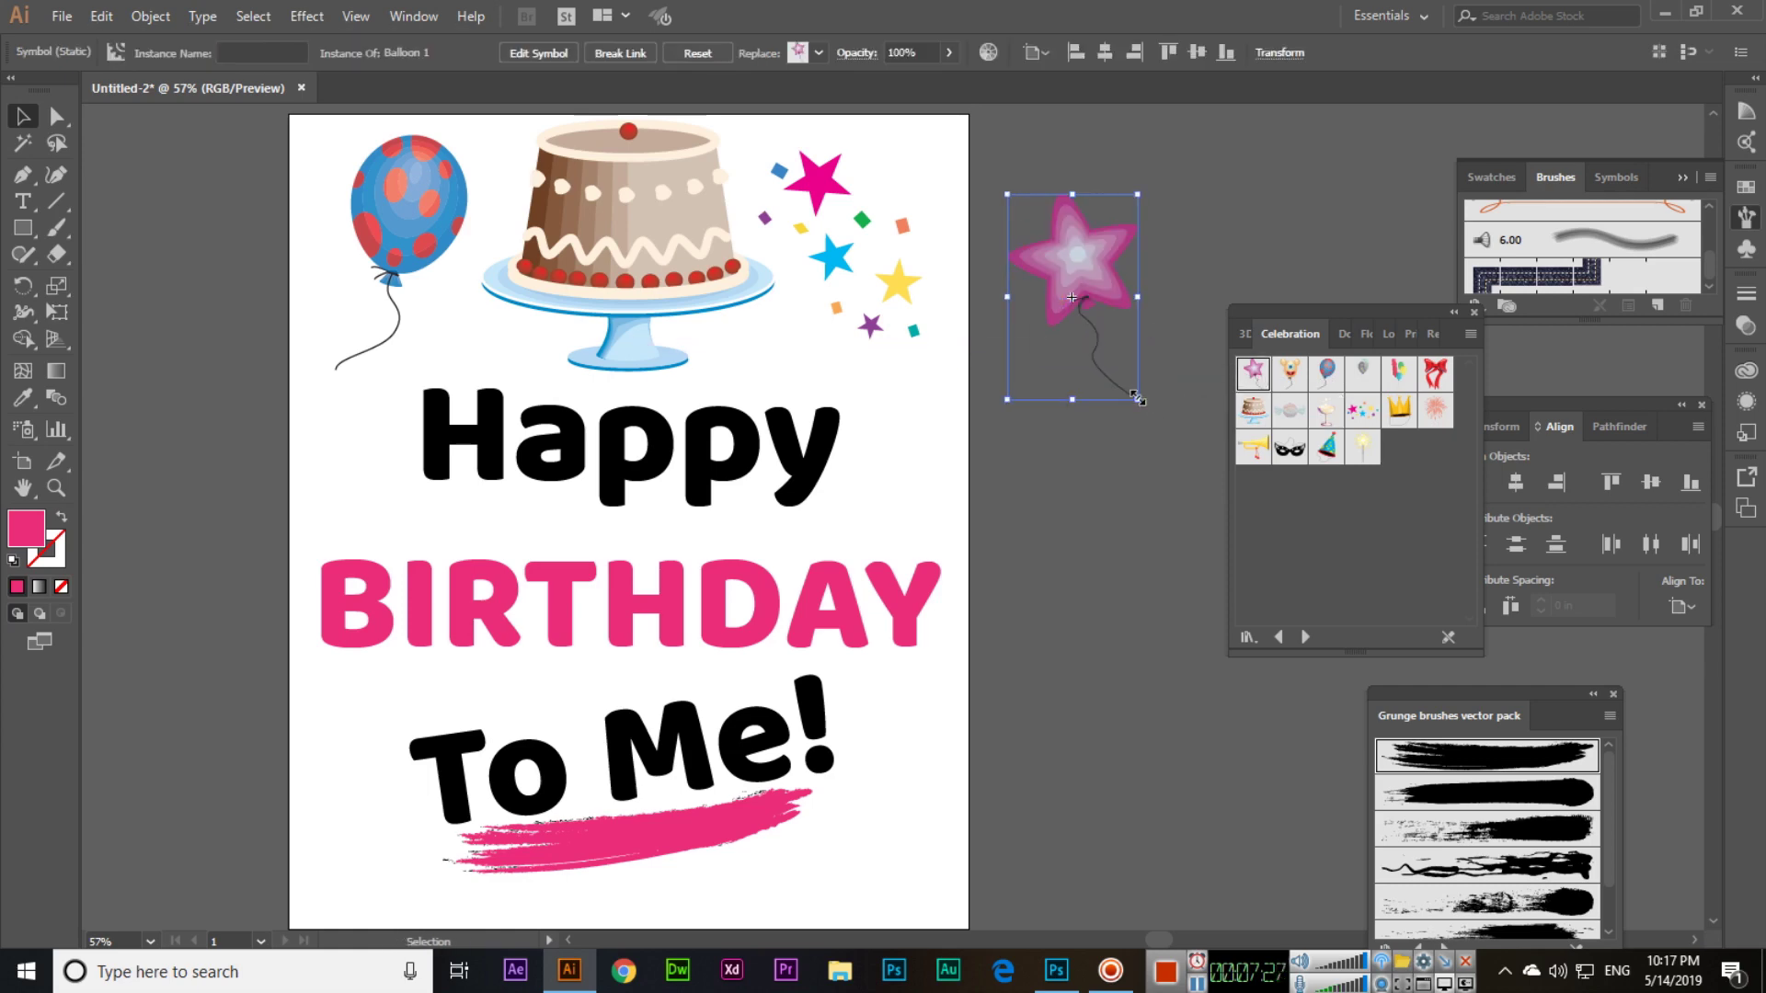
left_click_drag(1095, 285, 874, 246)
left_click(863, 230)
key("Delete")
left_click(1052, 374)
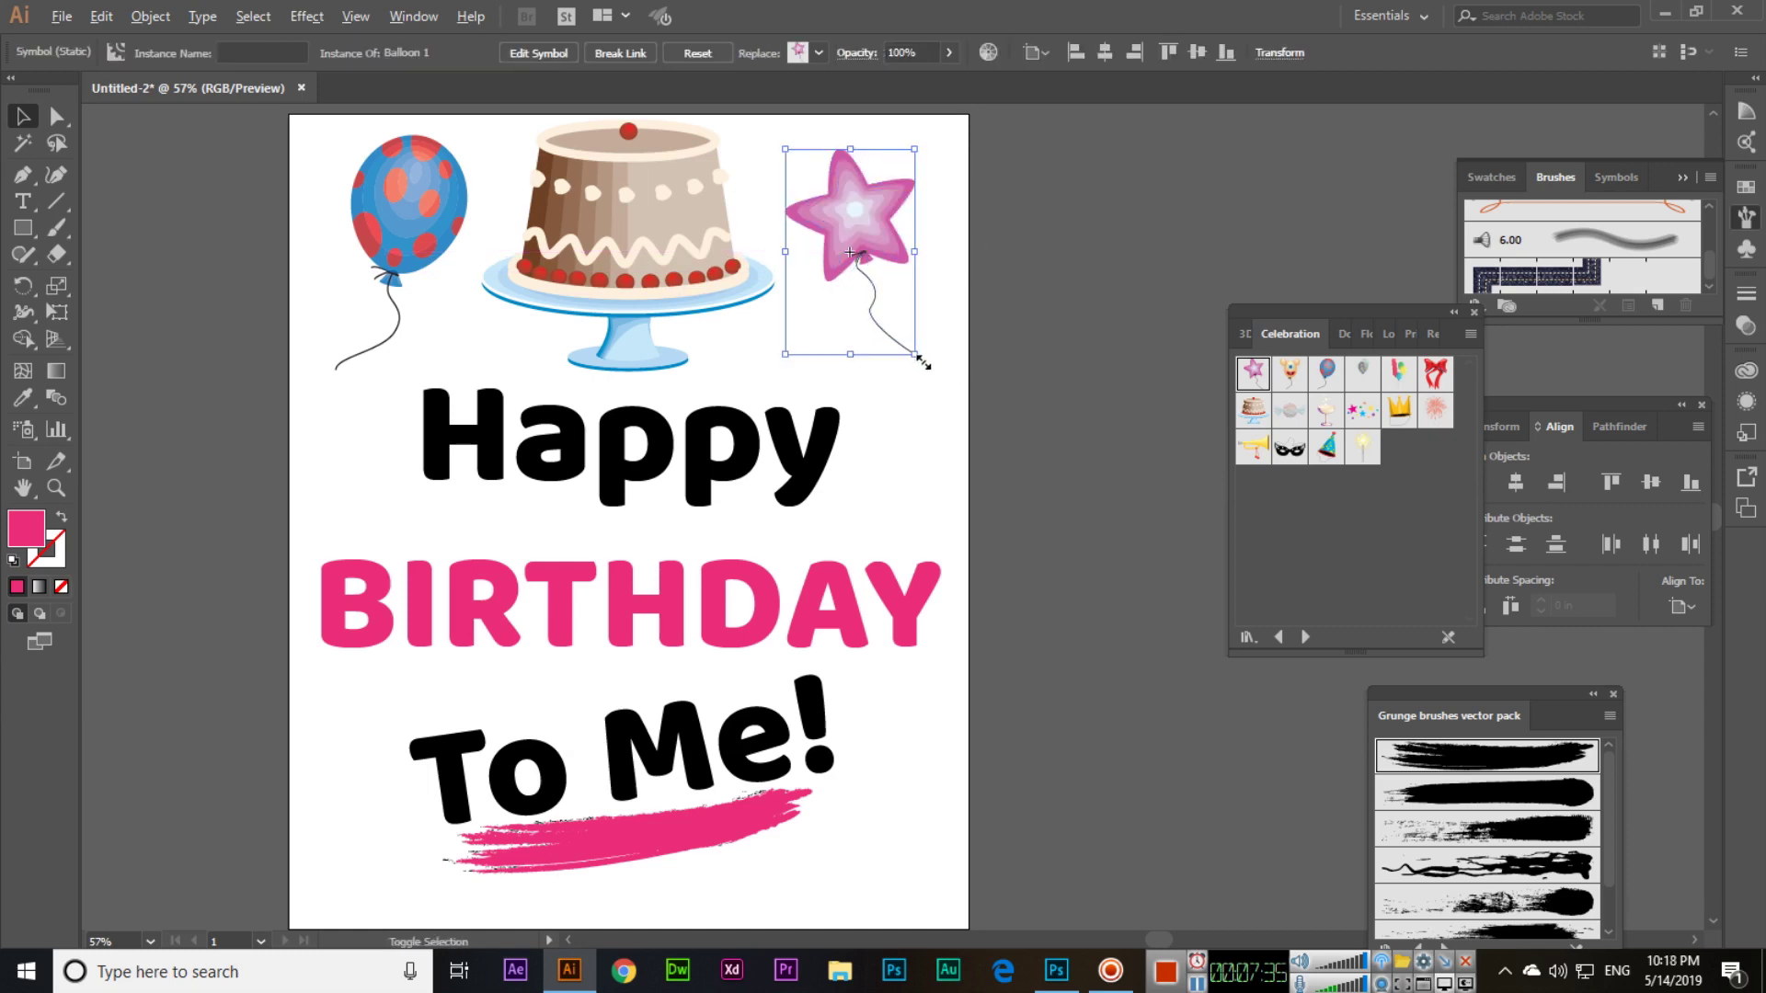
left_click_drag(925, 371, 946, 377)
left_click(1010, 424)
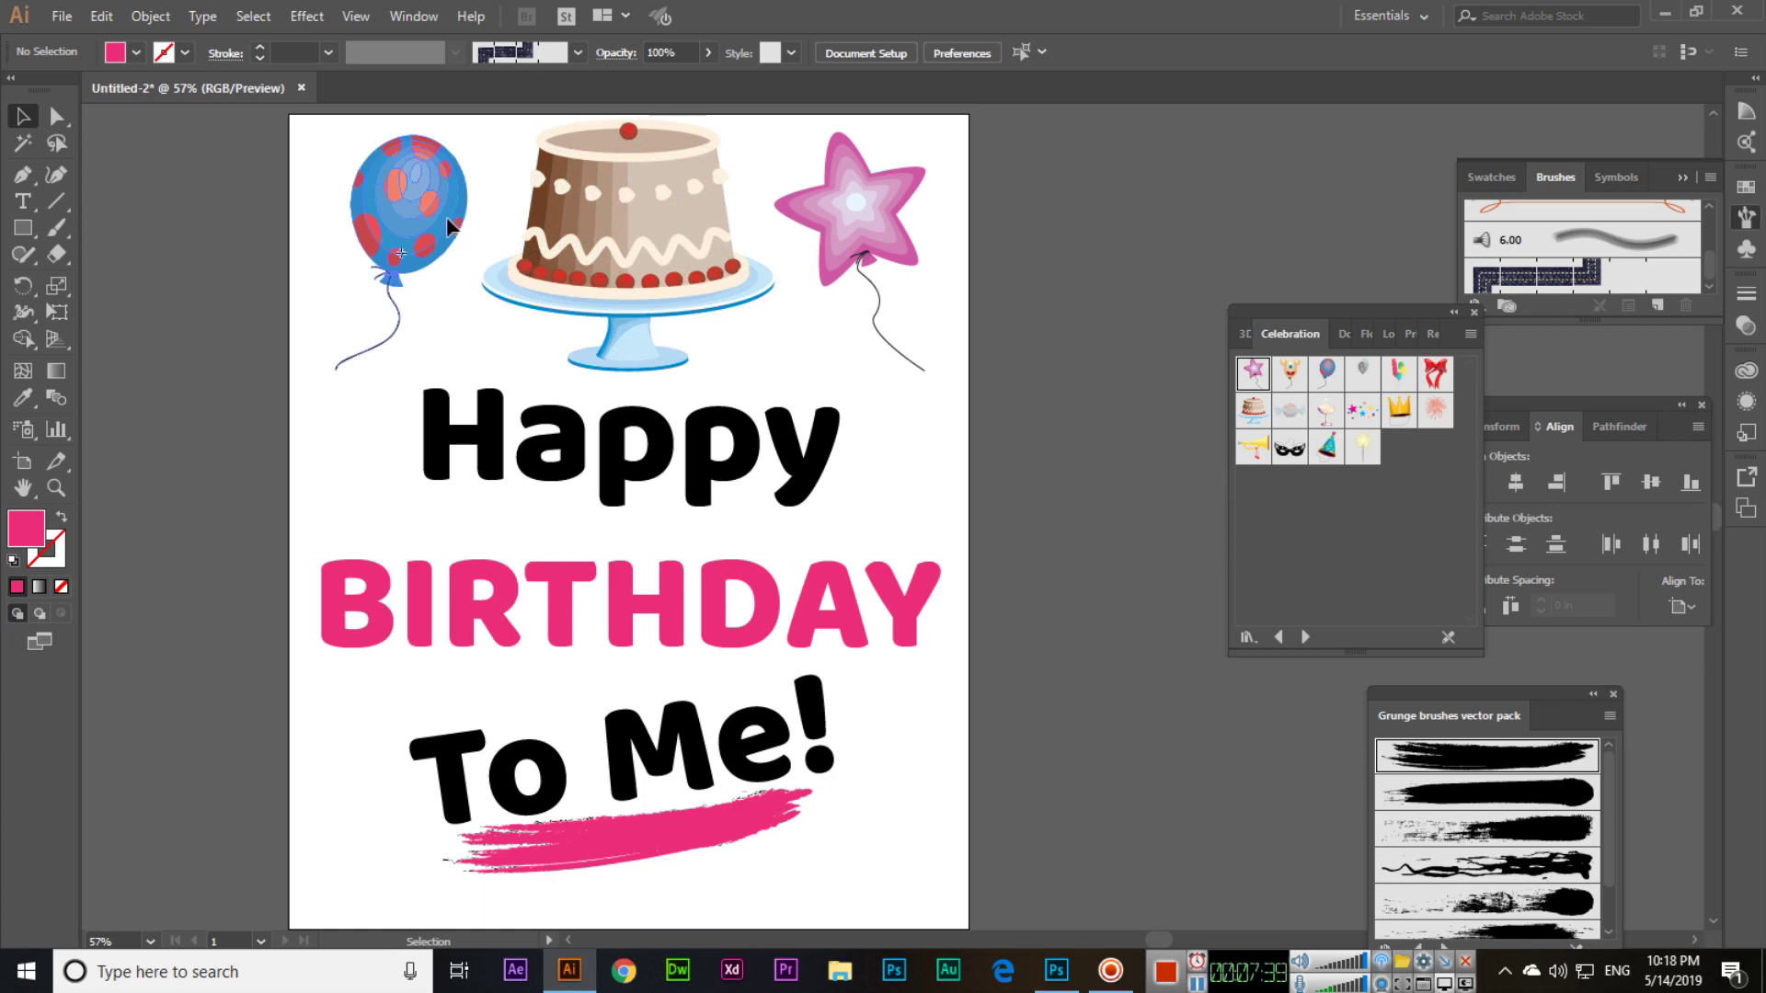
- Move the spotted balloon slightly away from the cake and align the star balloon's top with it using a horizontal ruler guide
left_click_drag(463, 230, 441, 230)
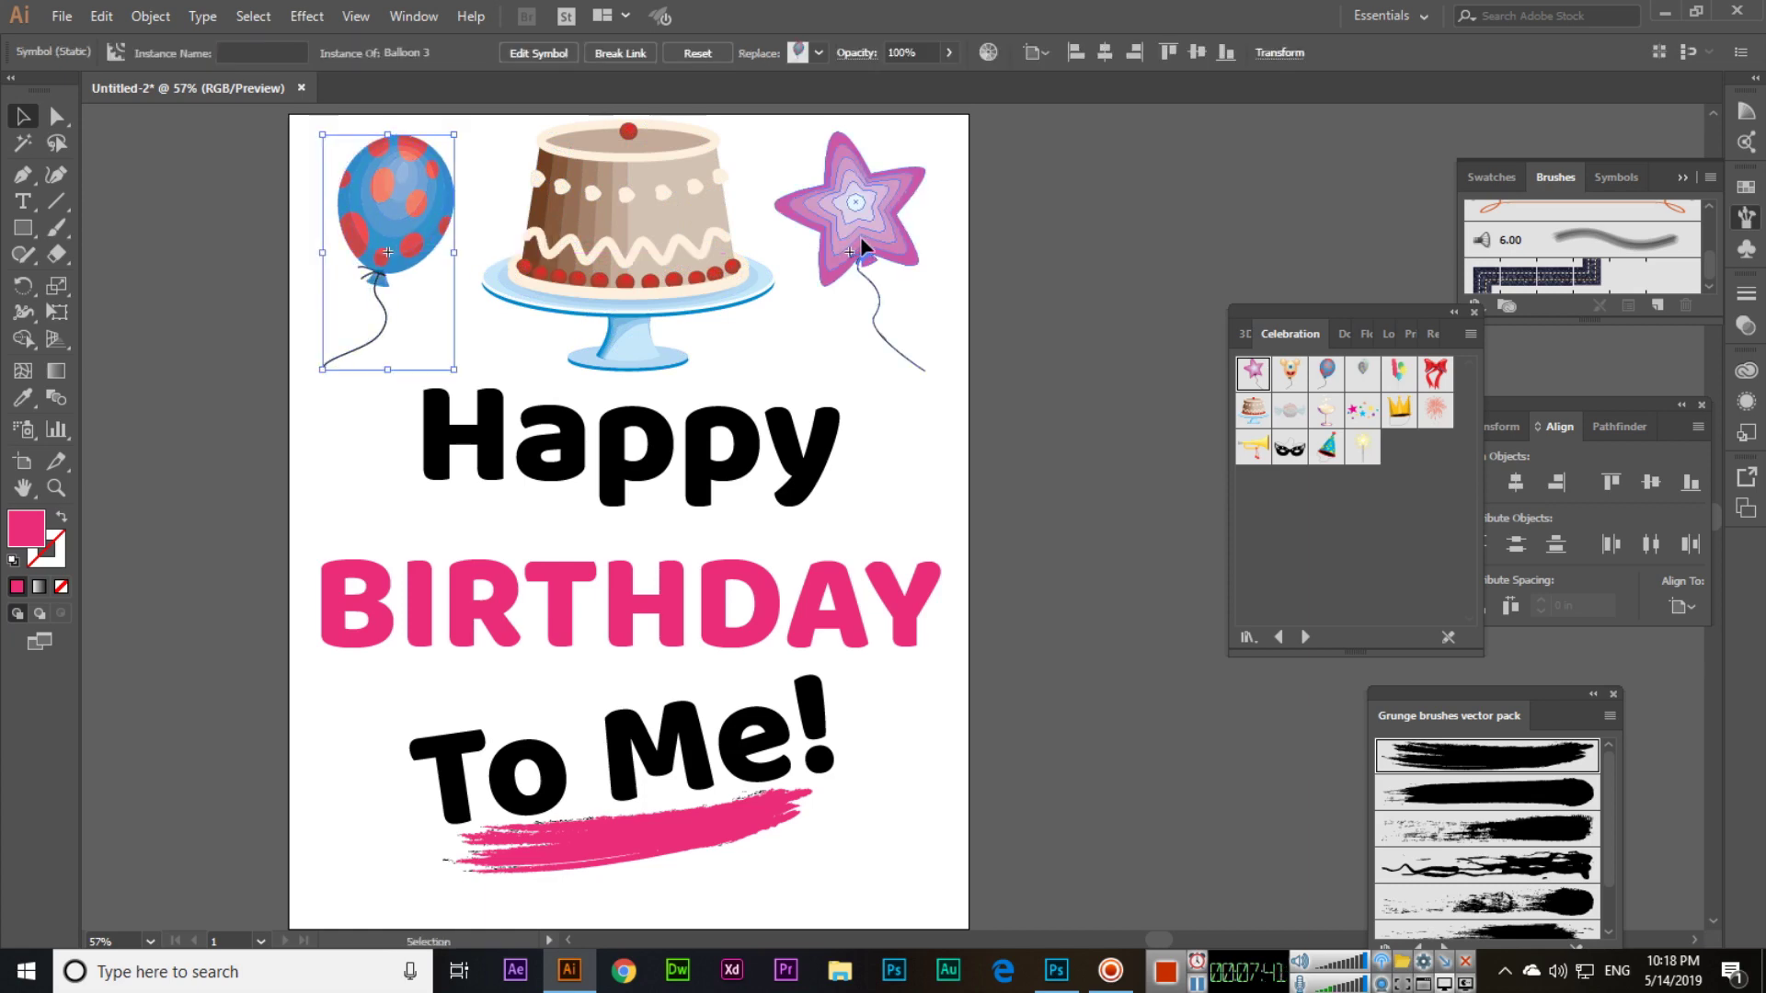
left_click_drag(859, 244, 860, 252)
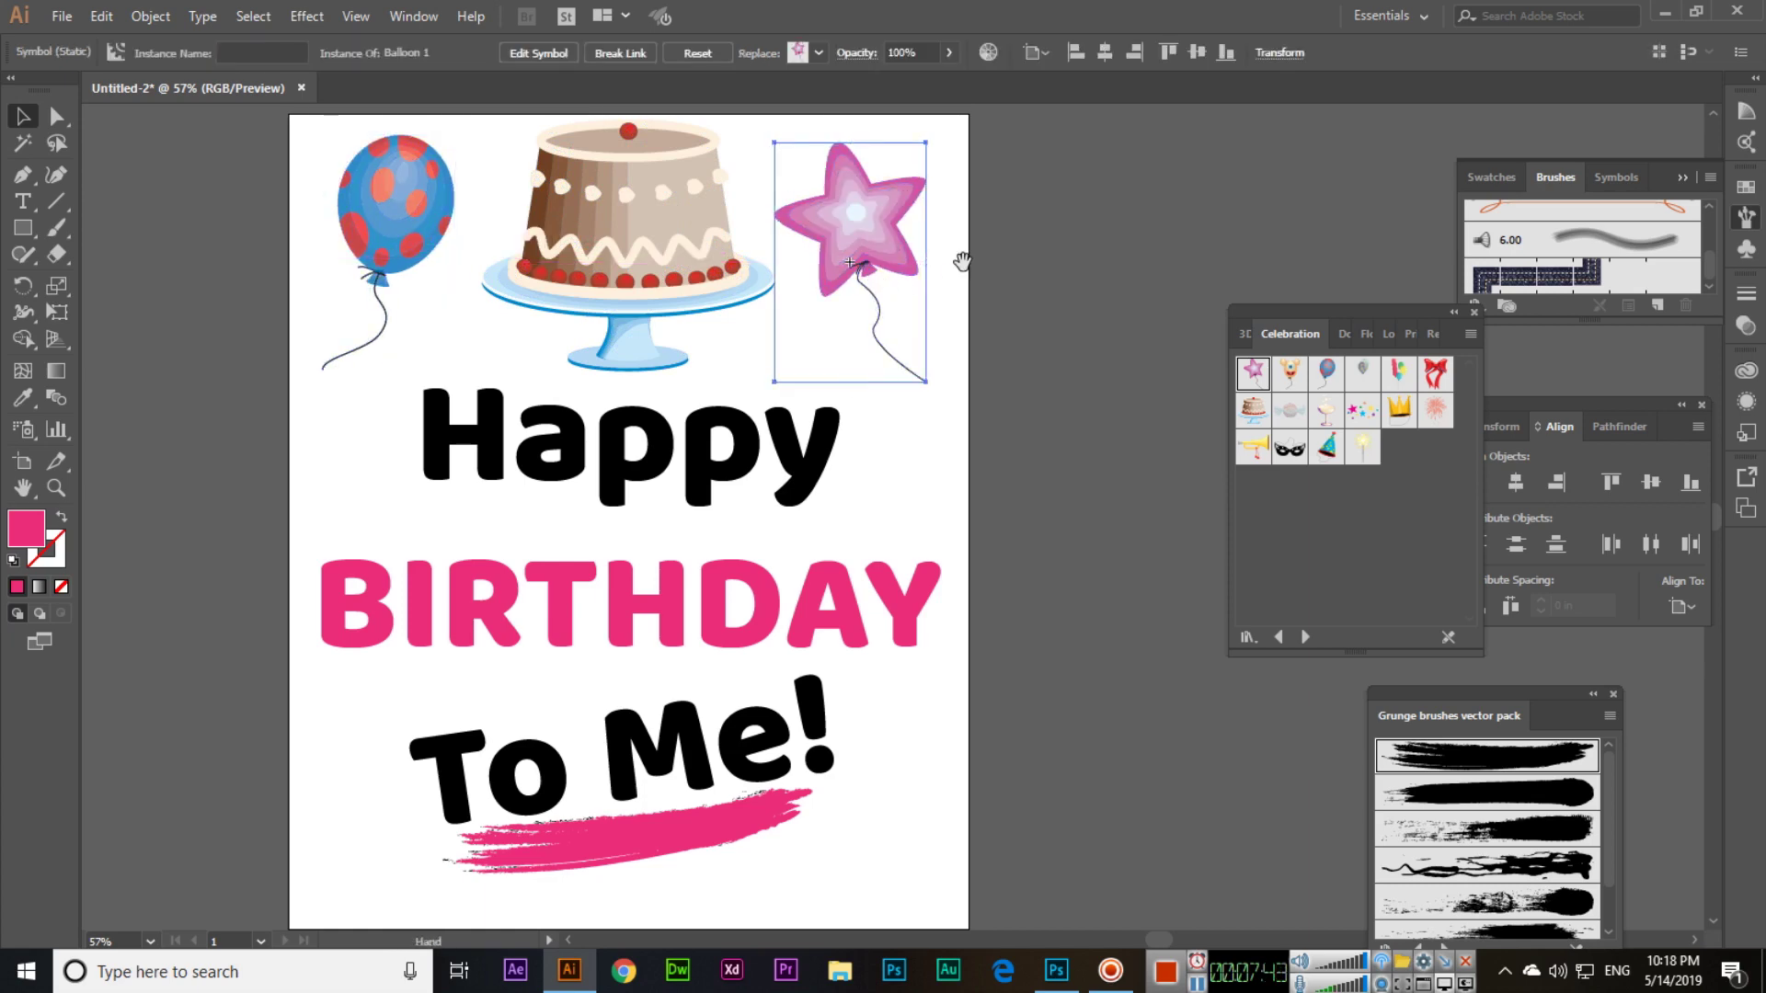
scroll(963, 262, "up", 1)
key("ctrl+r")
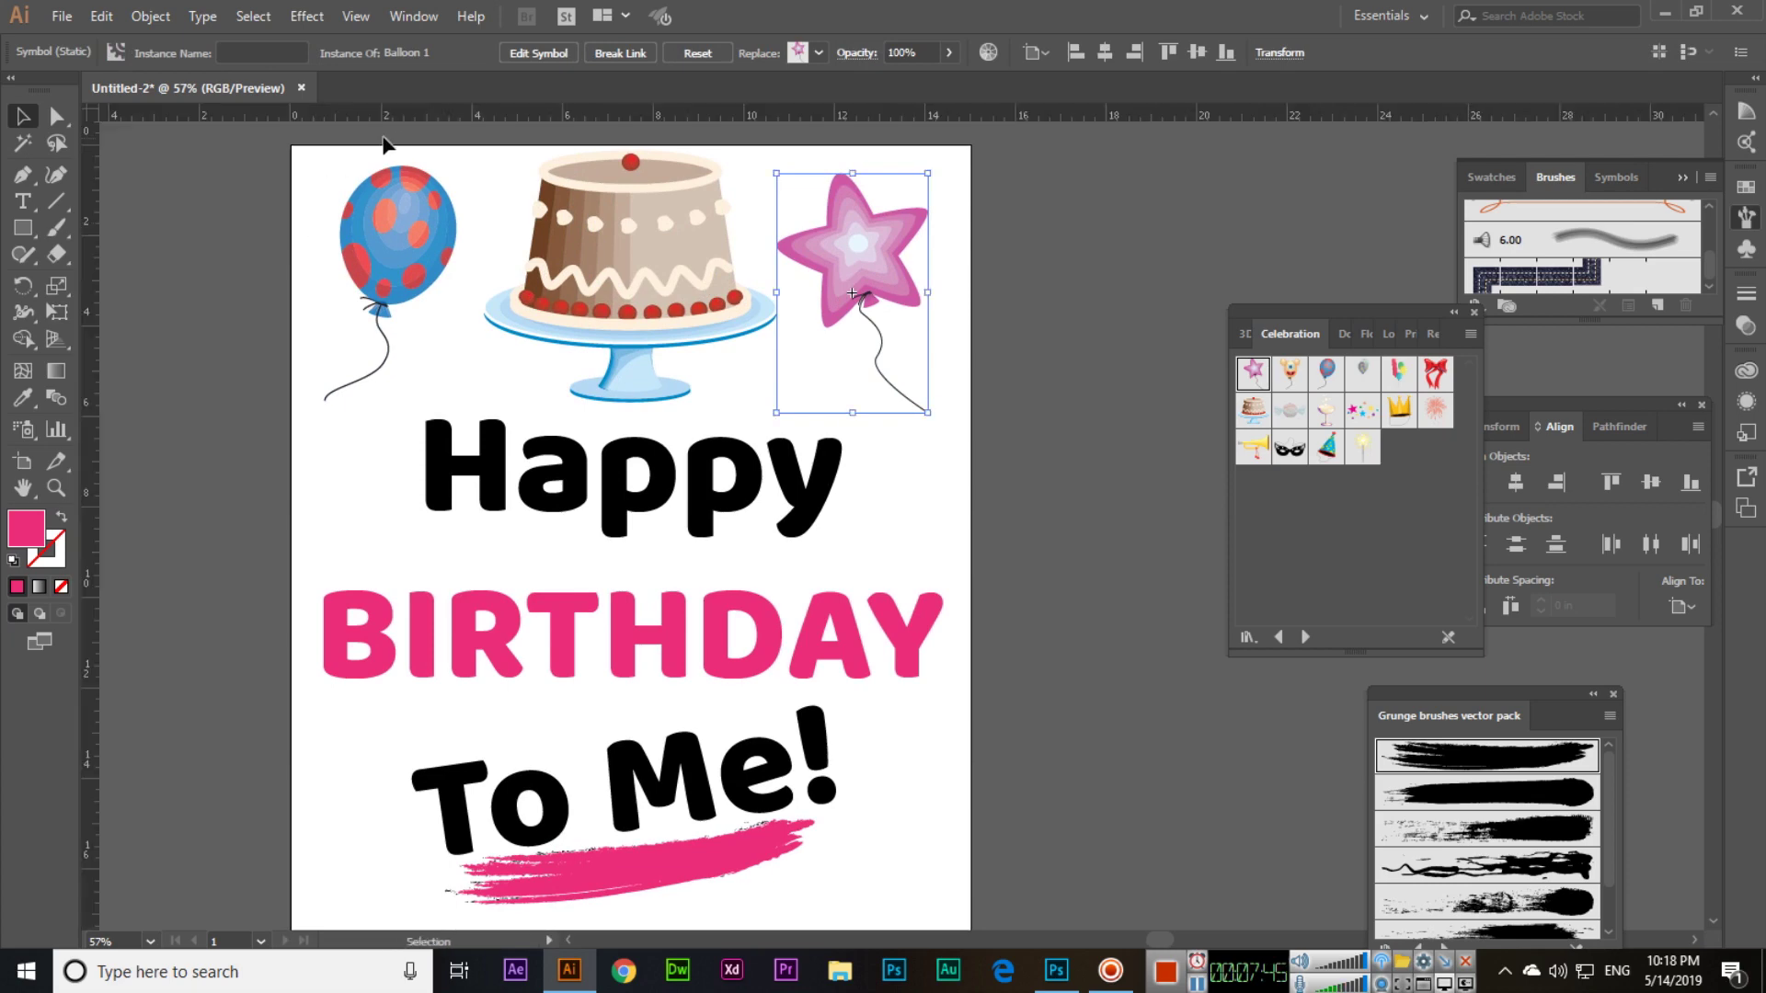
left_click_drag(394, 116, 373, 166)
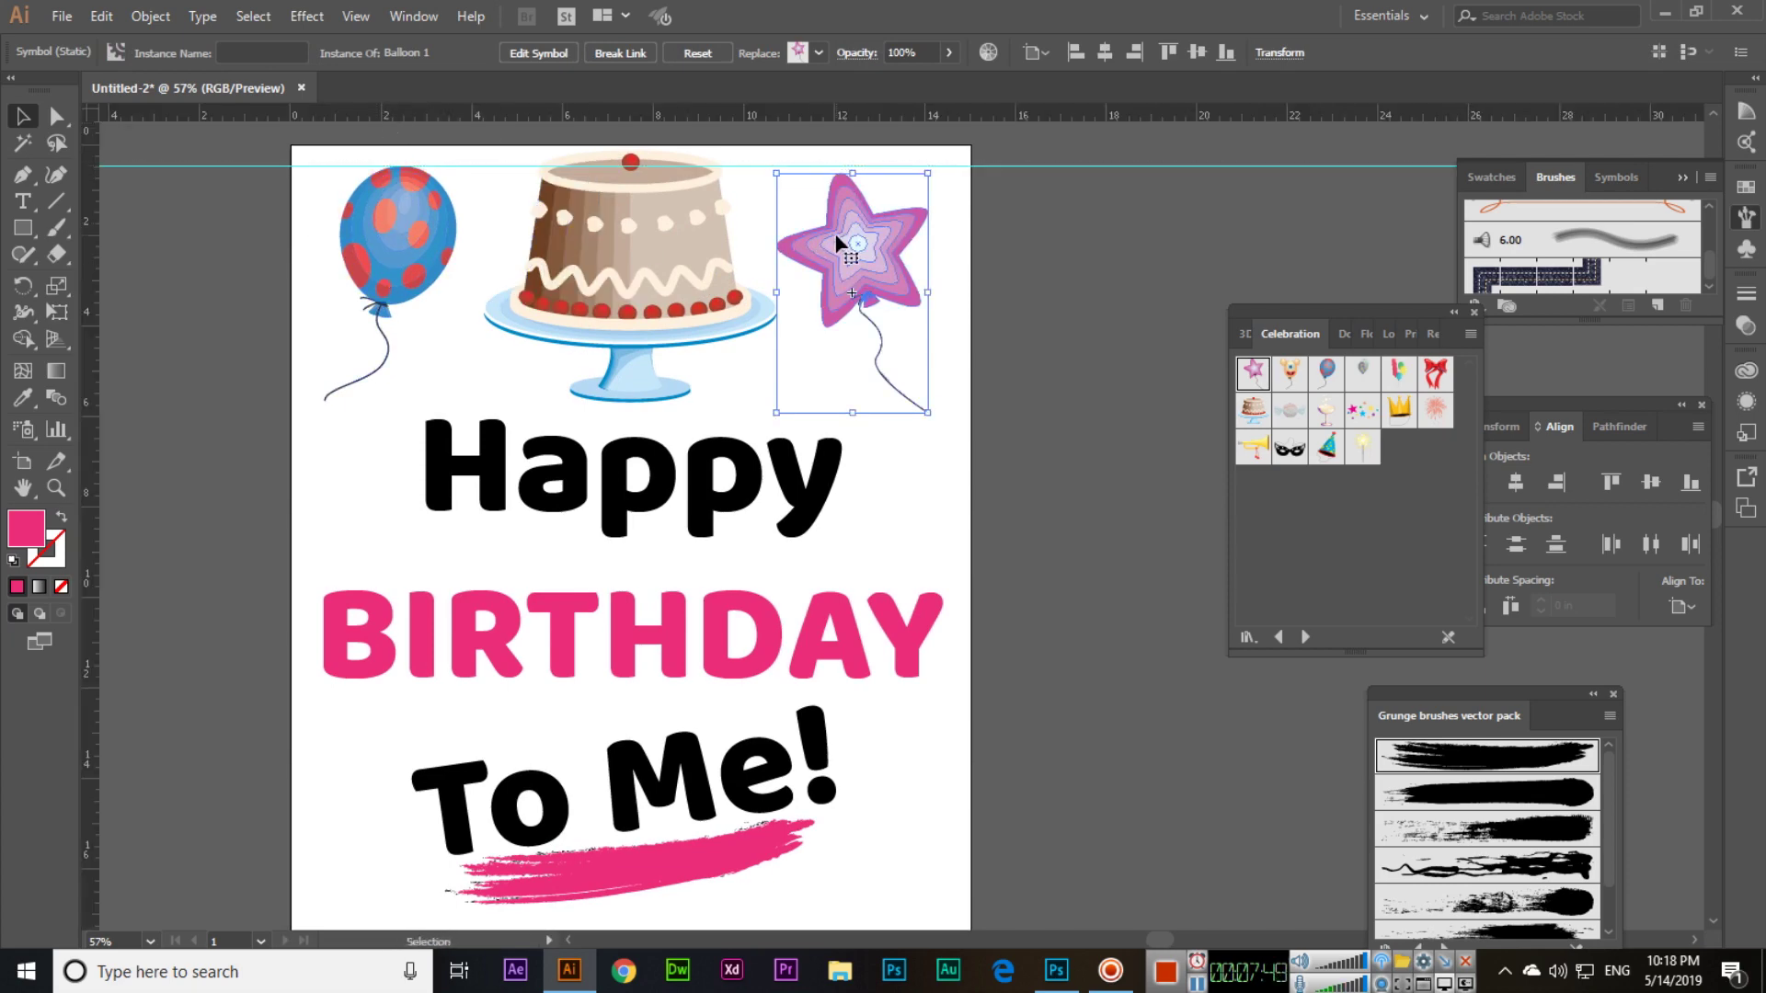
left_click_drag(828, 249, 836, 232)
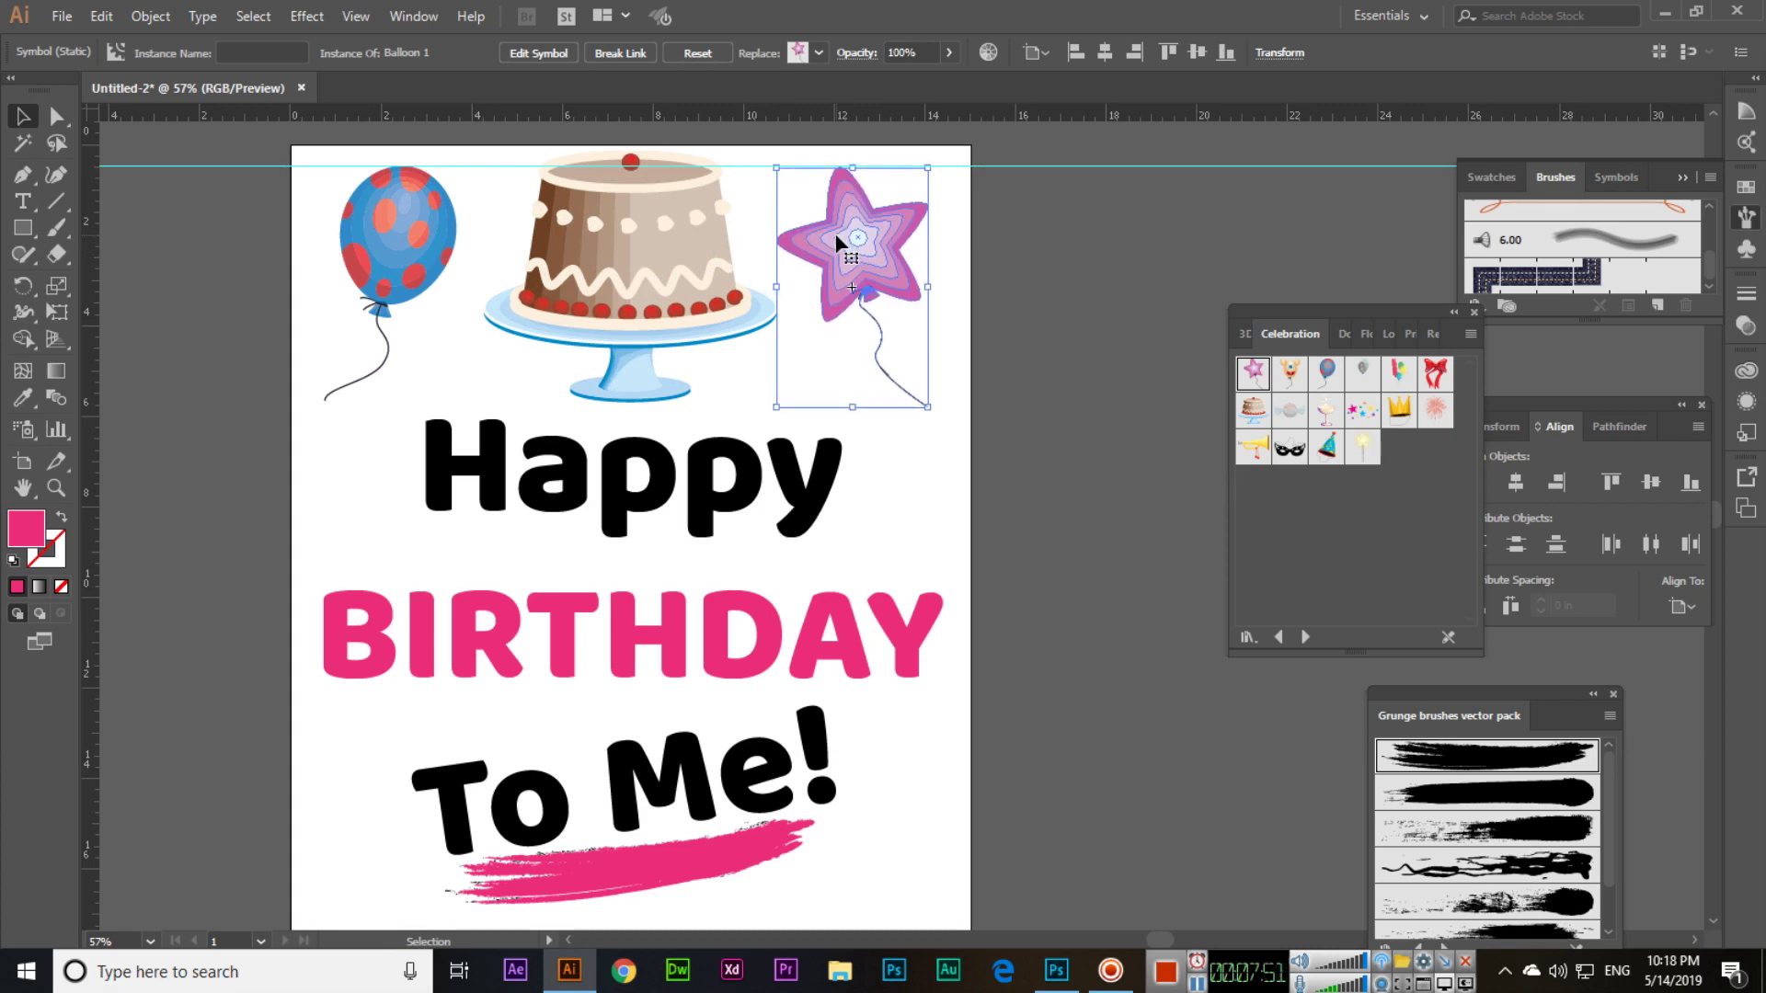
left_click(1070, 287)
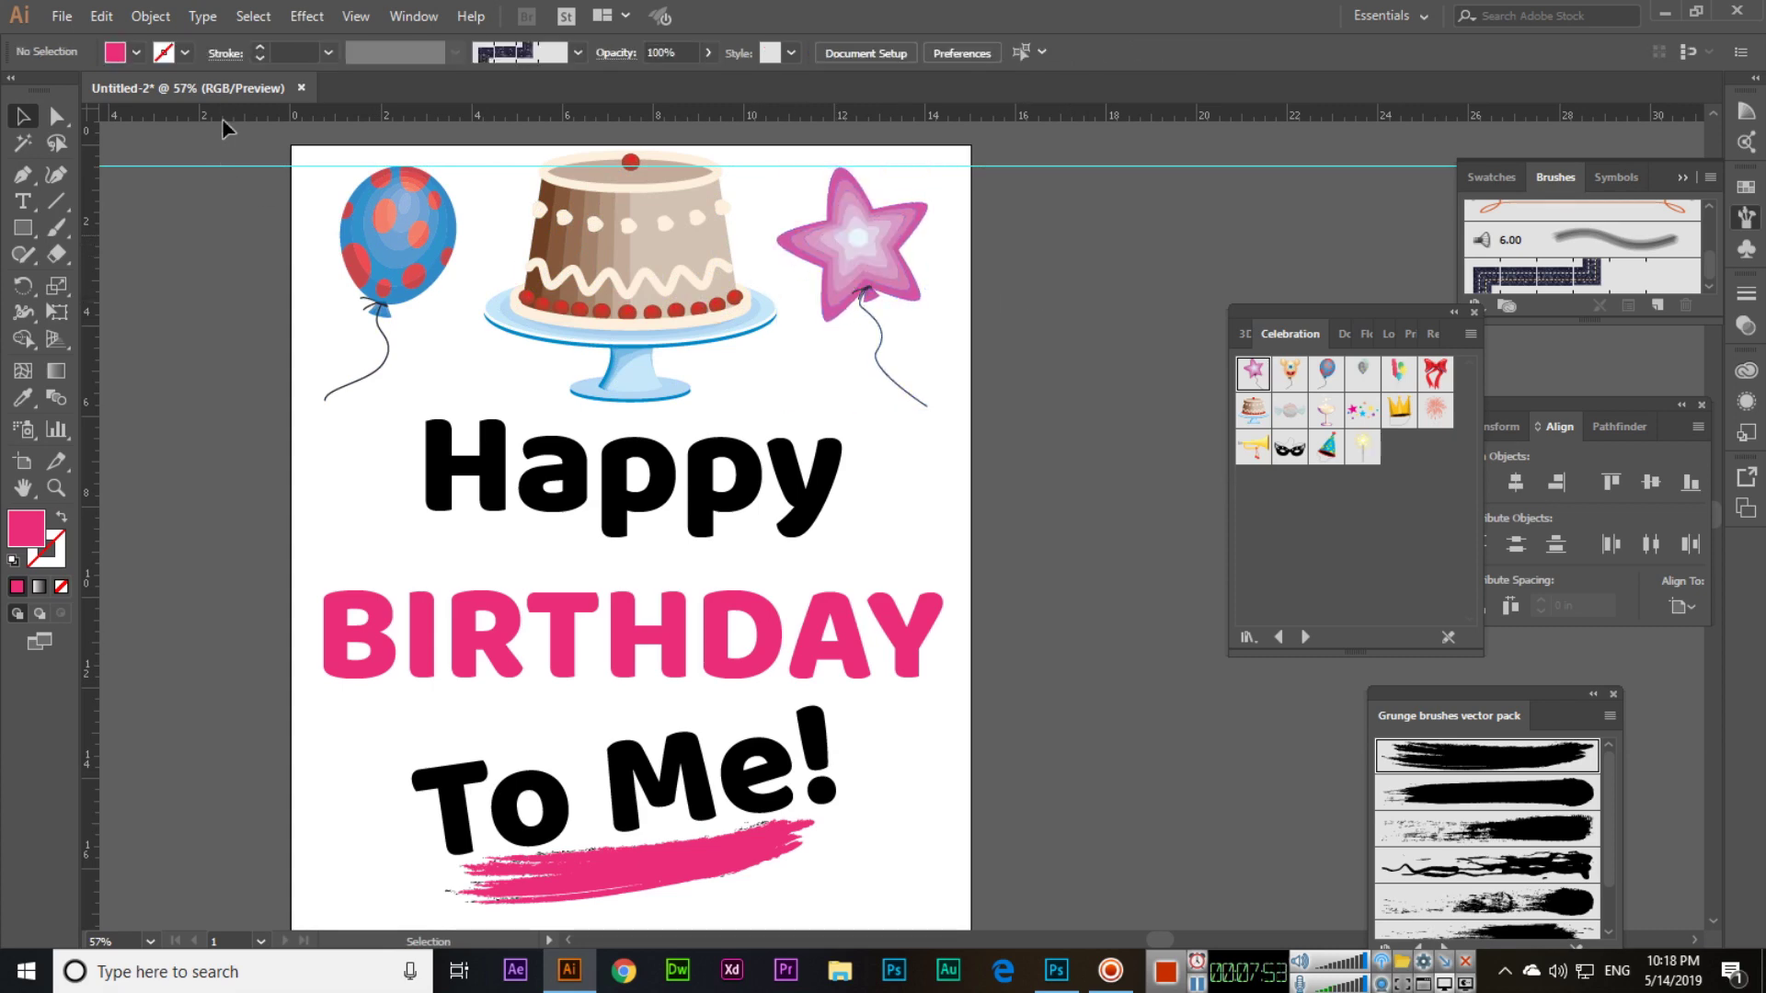
- Fit the star balloon's lower end to a second horizontal guide at the spotted balloon's string end, and hide the guides
left_click_drag(230, 120, 257, 401)
left_click(925, 405)
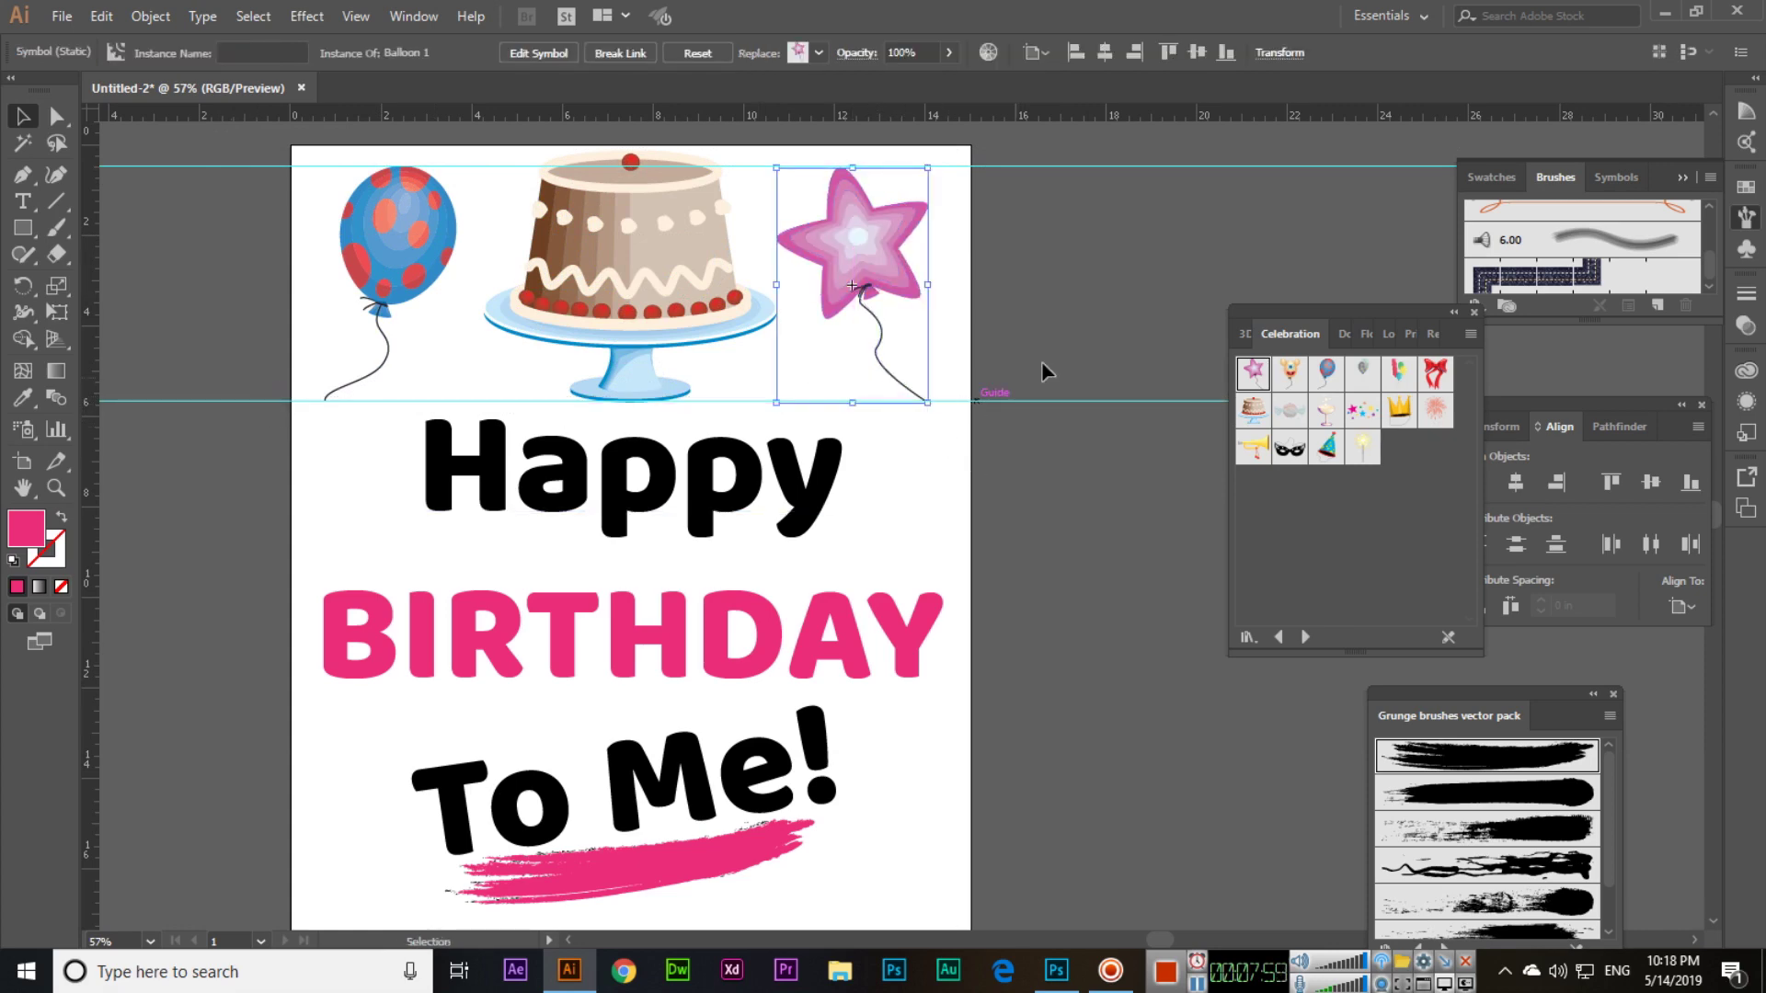
left_click(1084, 300)
key("ctrl+semicolon")
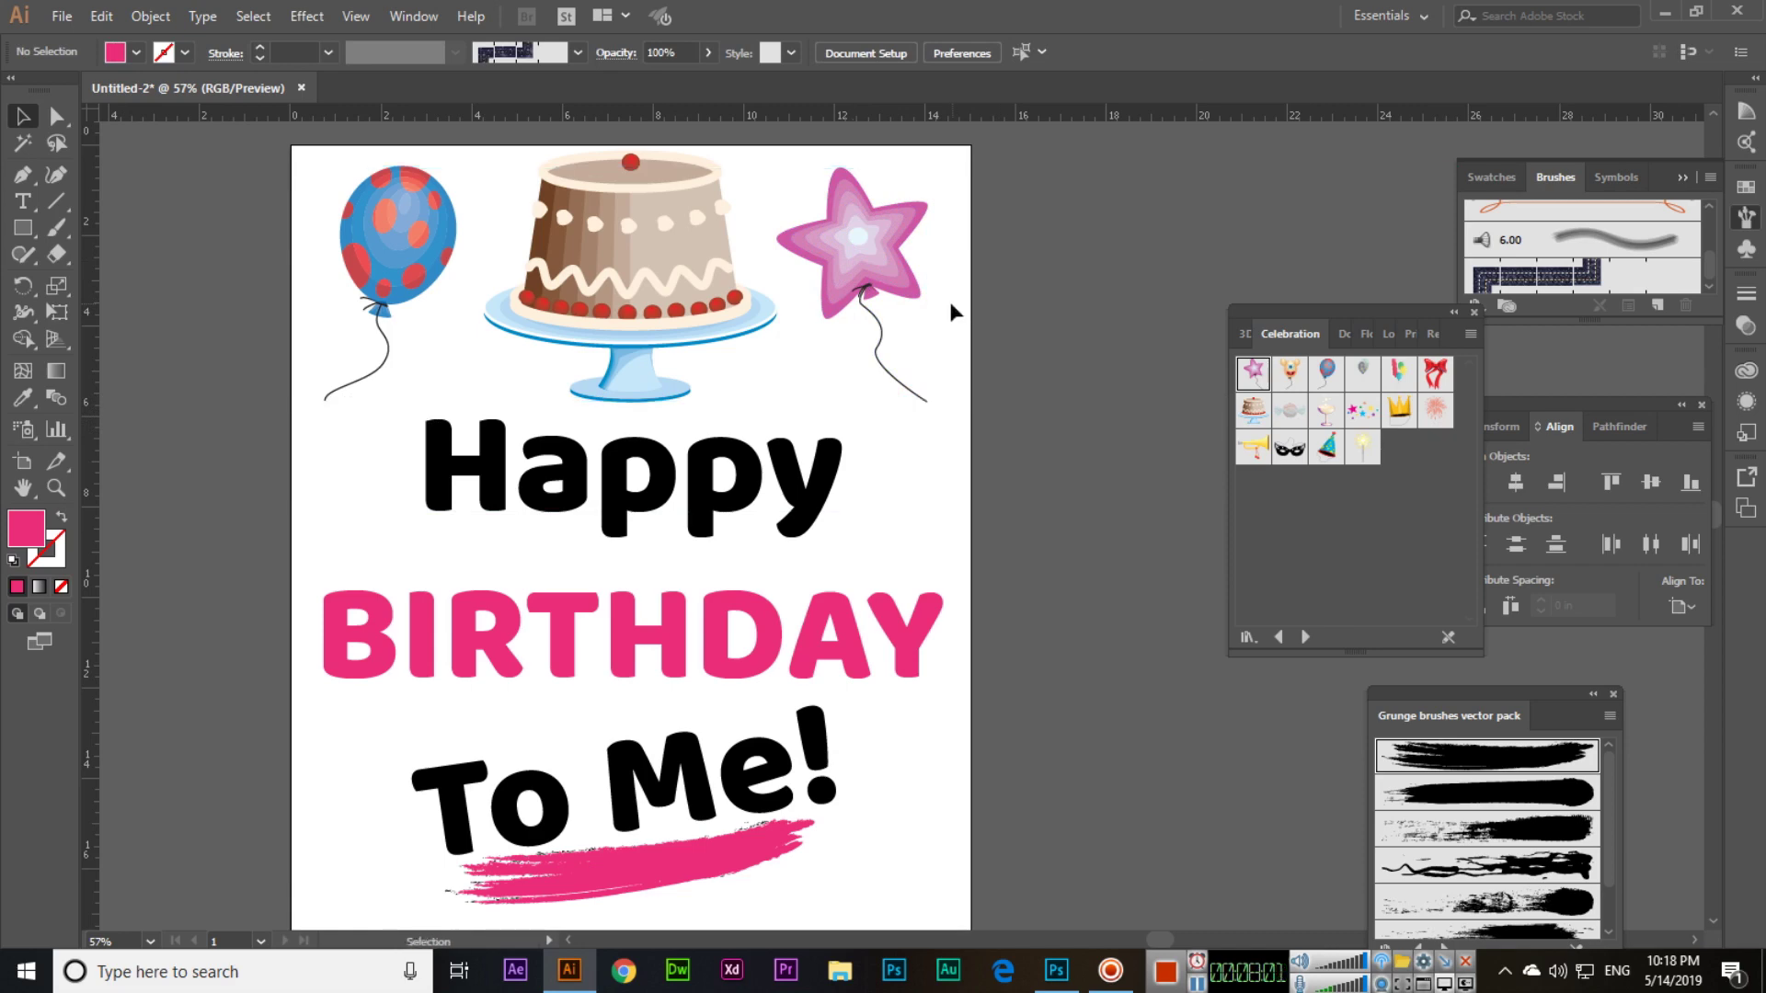
- Start exporting the finished design to the Desktop in PNG format
mouse_move(864, 351)
left_mouse_down()
mouse_move(816, 351)
mouse_move(849, 351)
left_mouse_up()
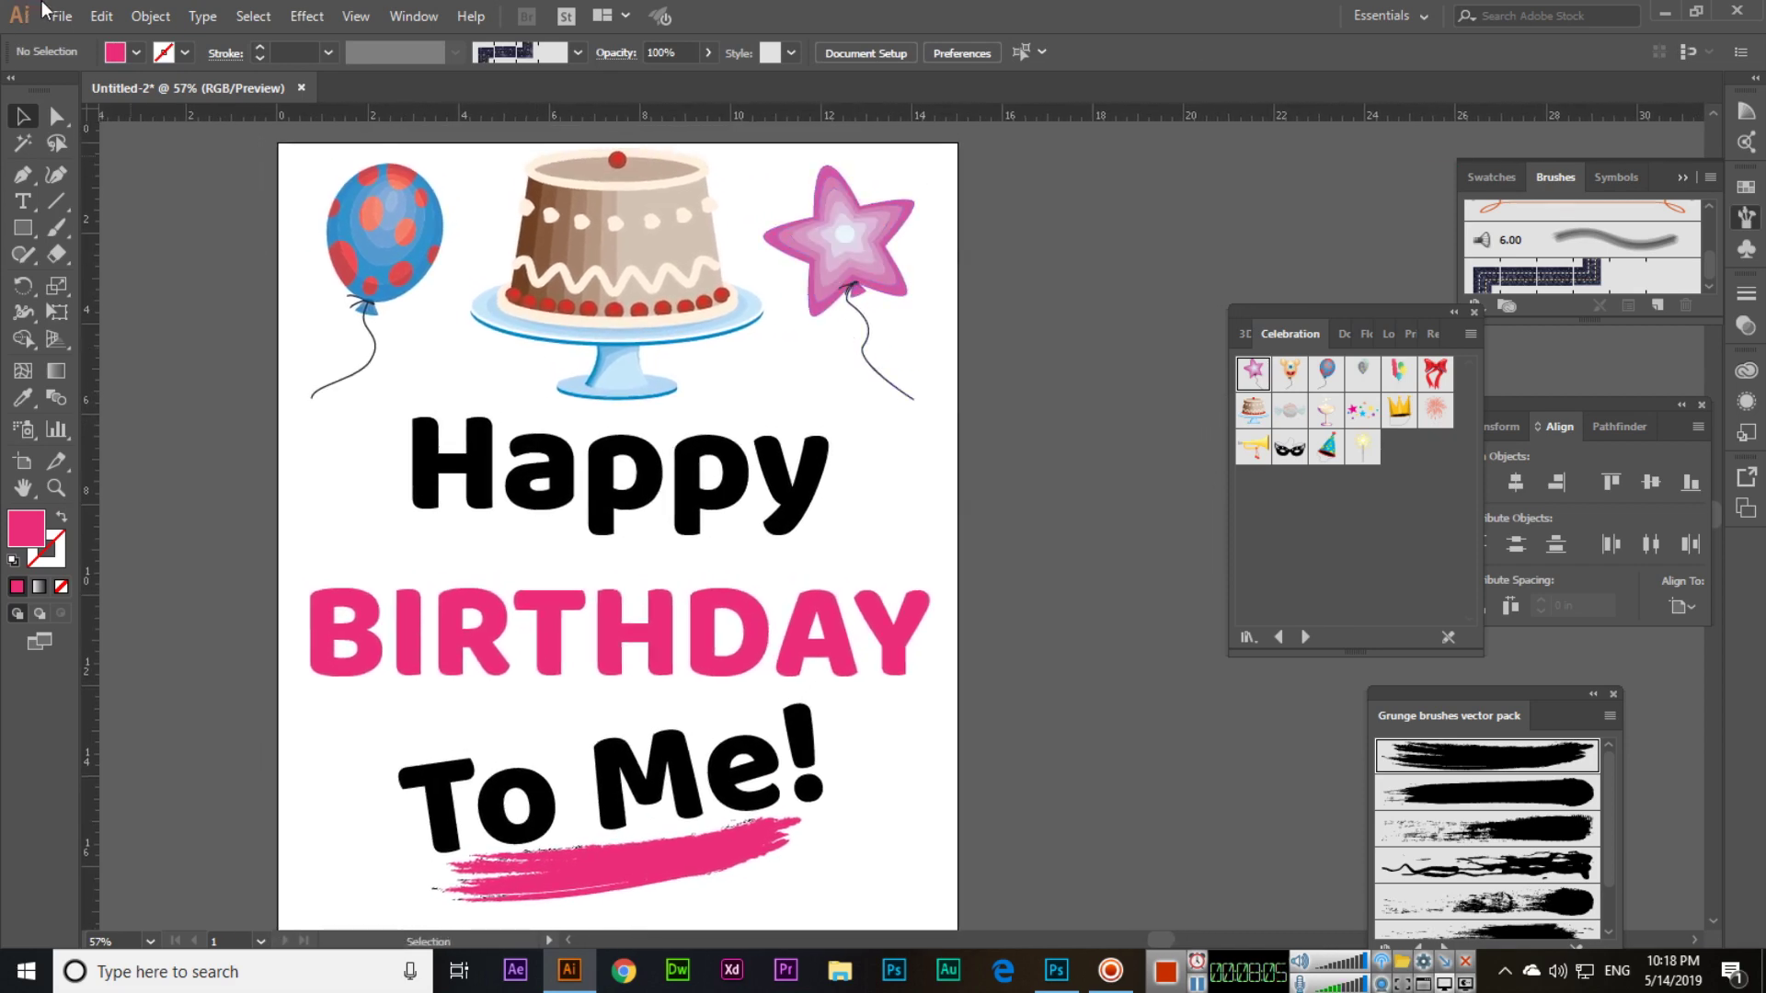
left_click(61, 15)
mouse_move(240, 403)
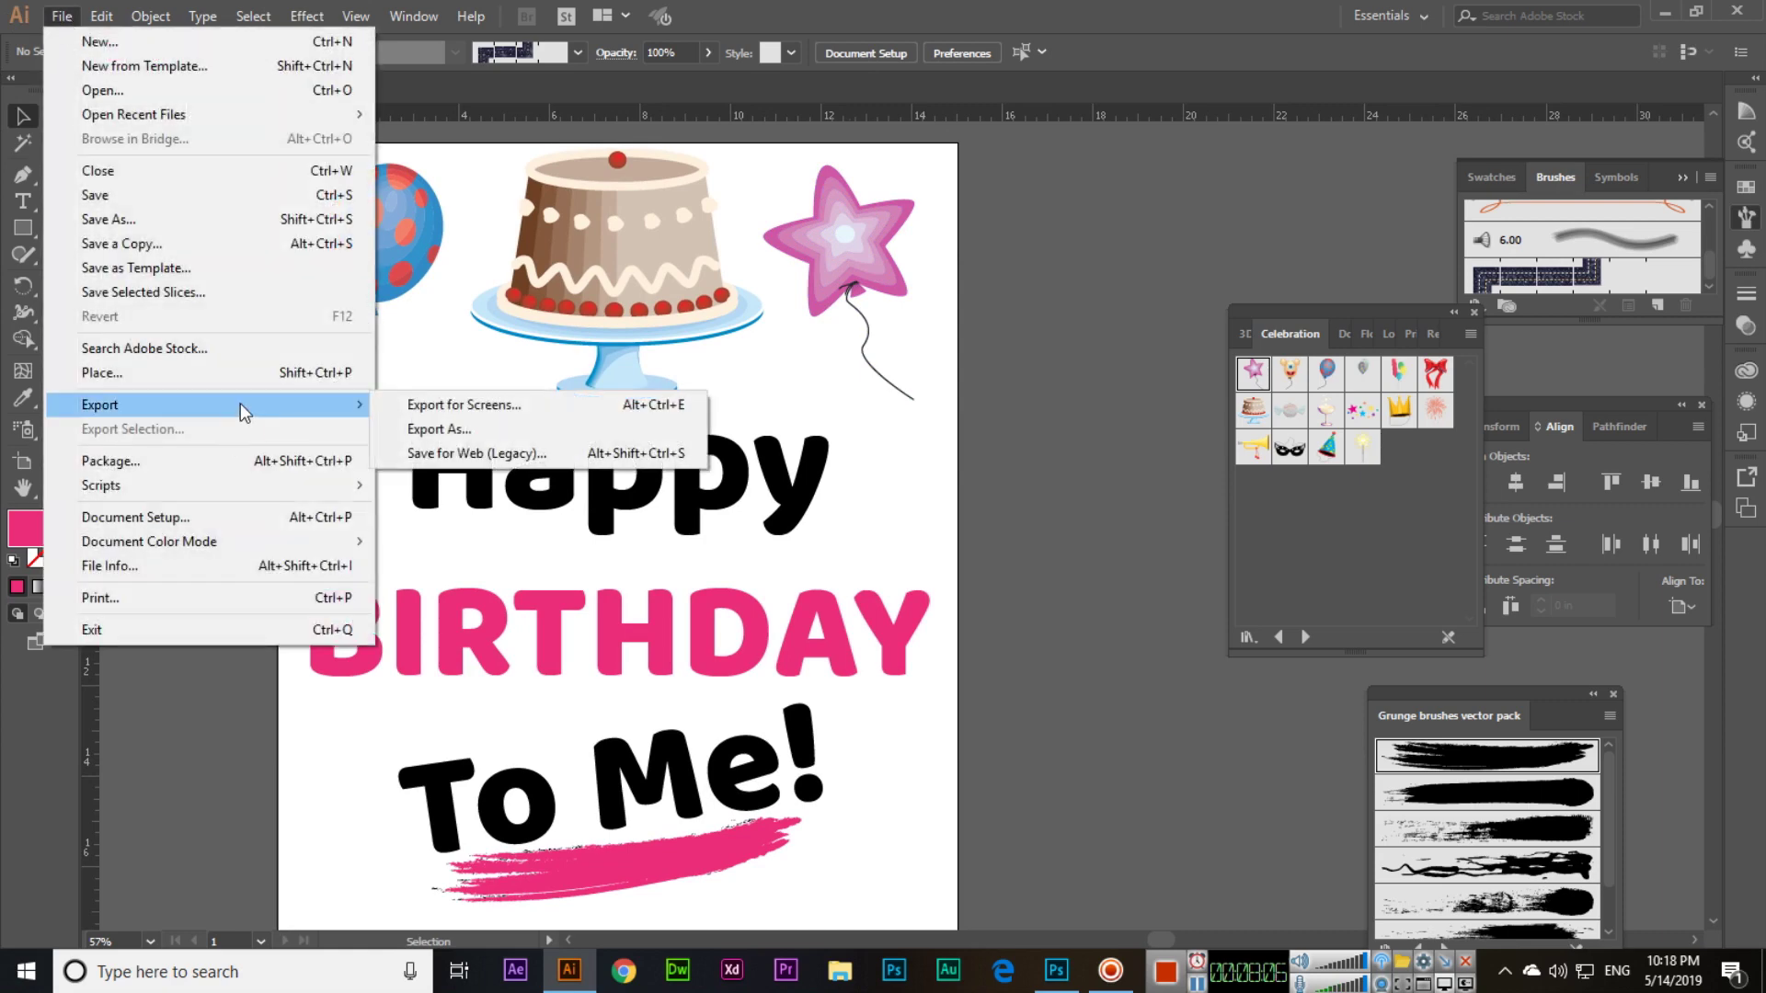
left_click(445, 427)
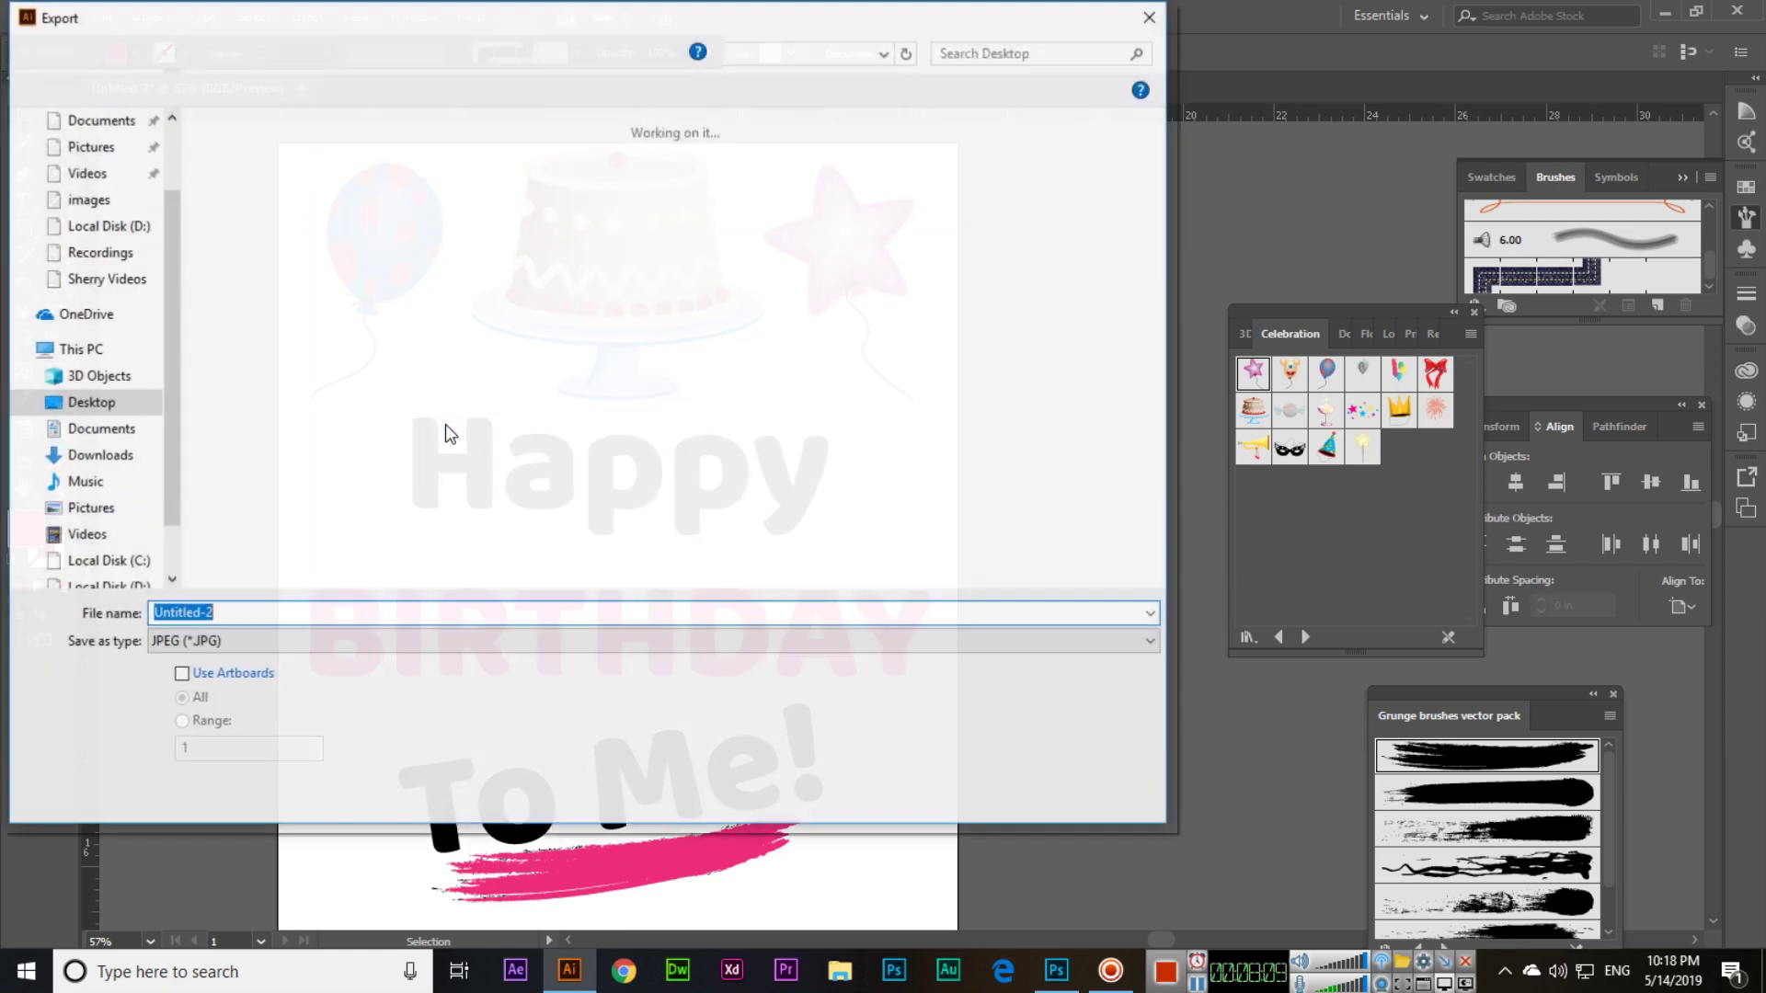
scroll(144, 259, "up", 1)
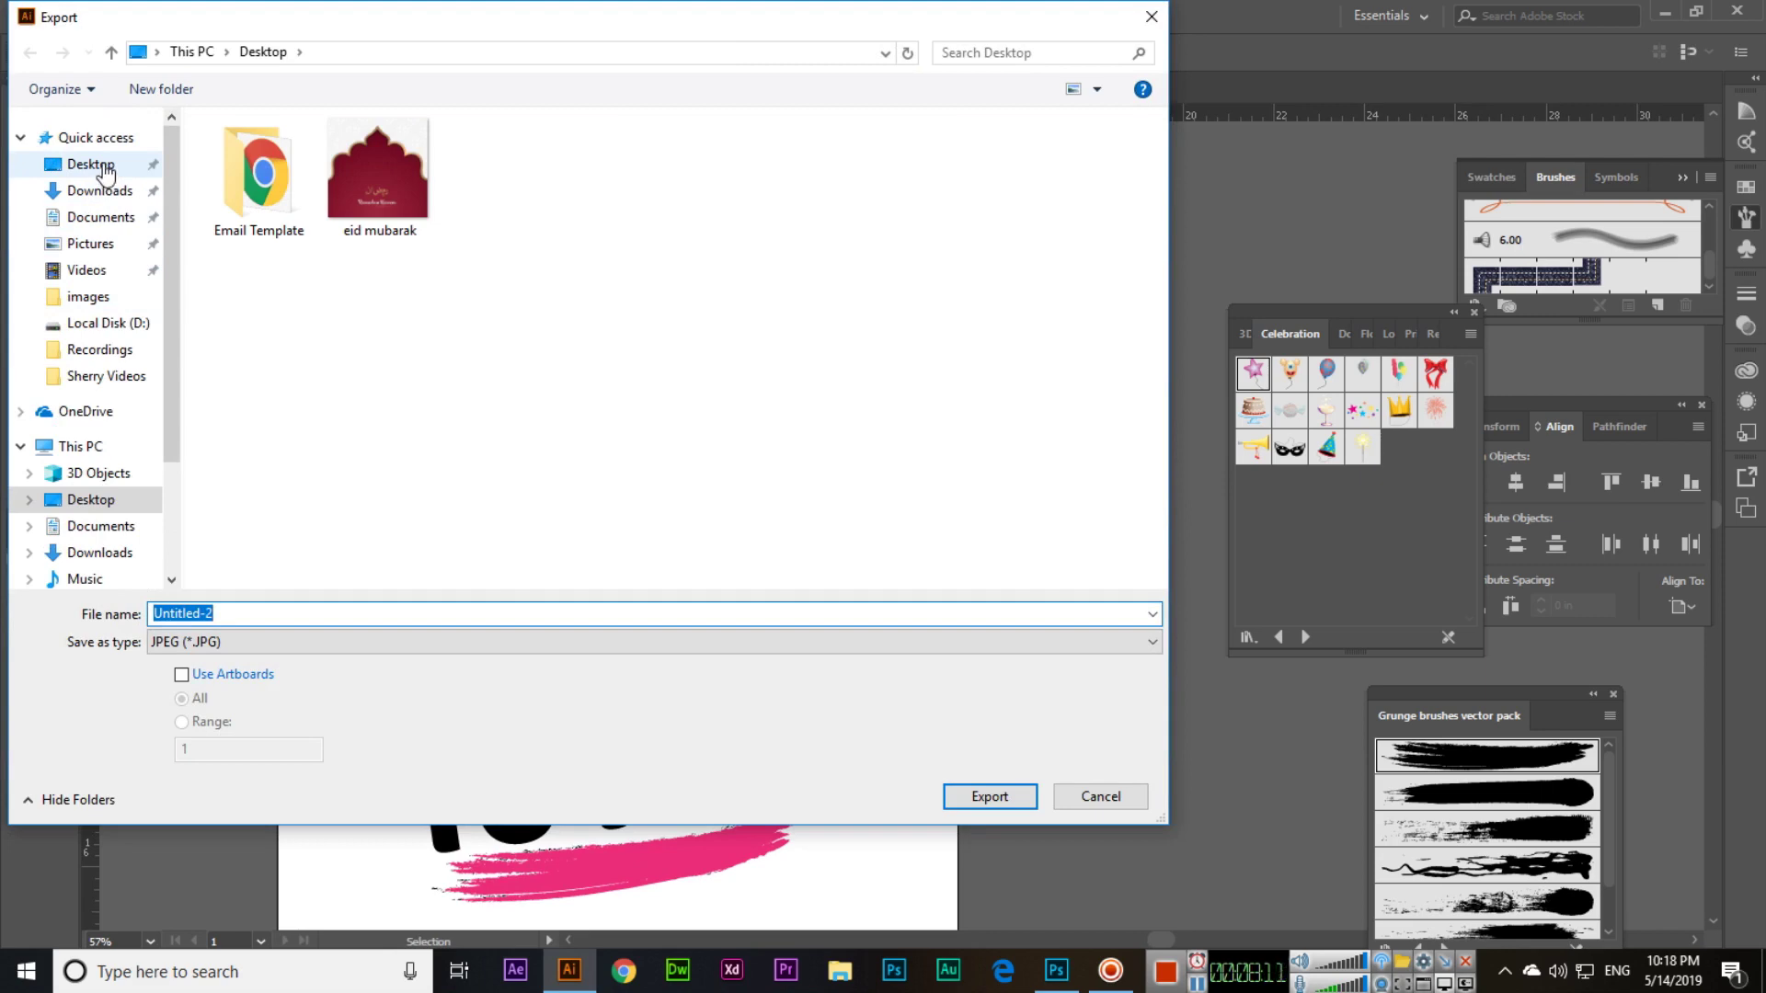
left_click(106, 172)
left_click(261, 641)
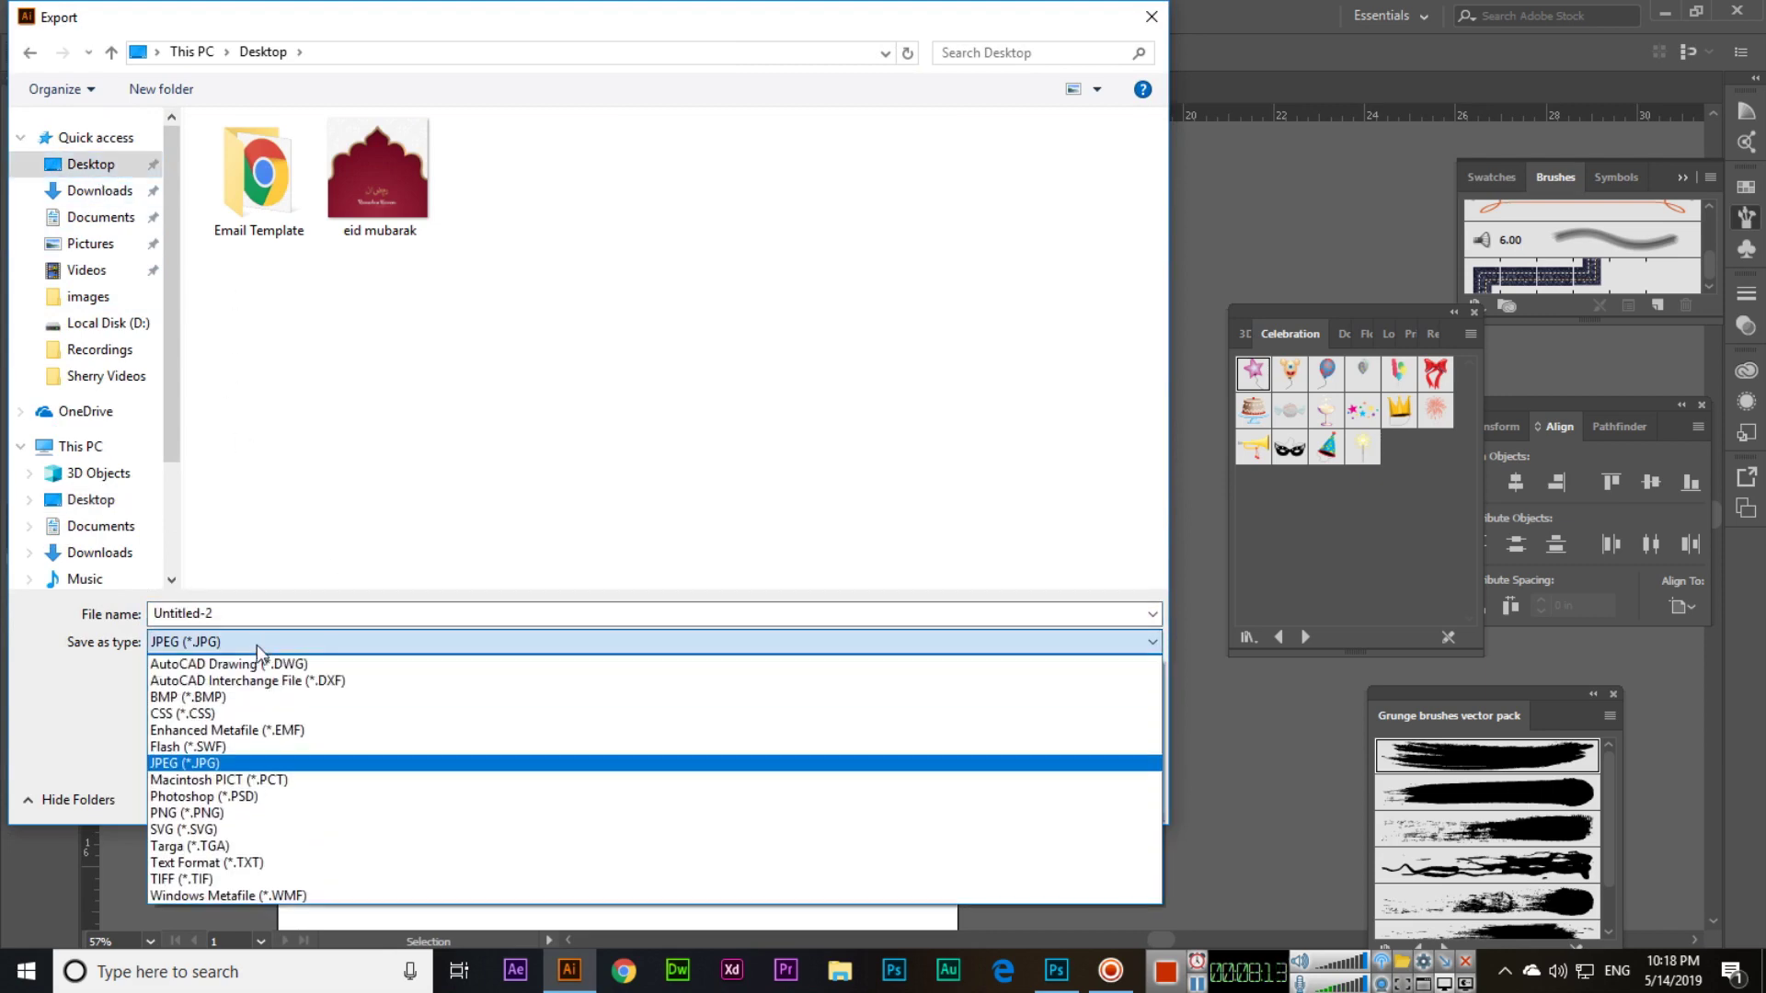
left_click(235, 813)
- Name the export "happy birthday to me", restrict it to artboard range 1, and proceed to the PNG options
left_click(326, 622)
type("happ")
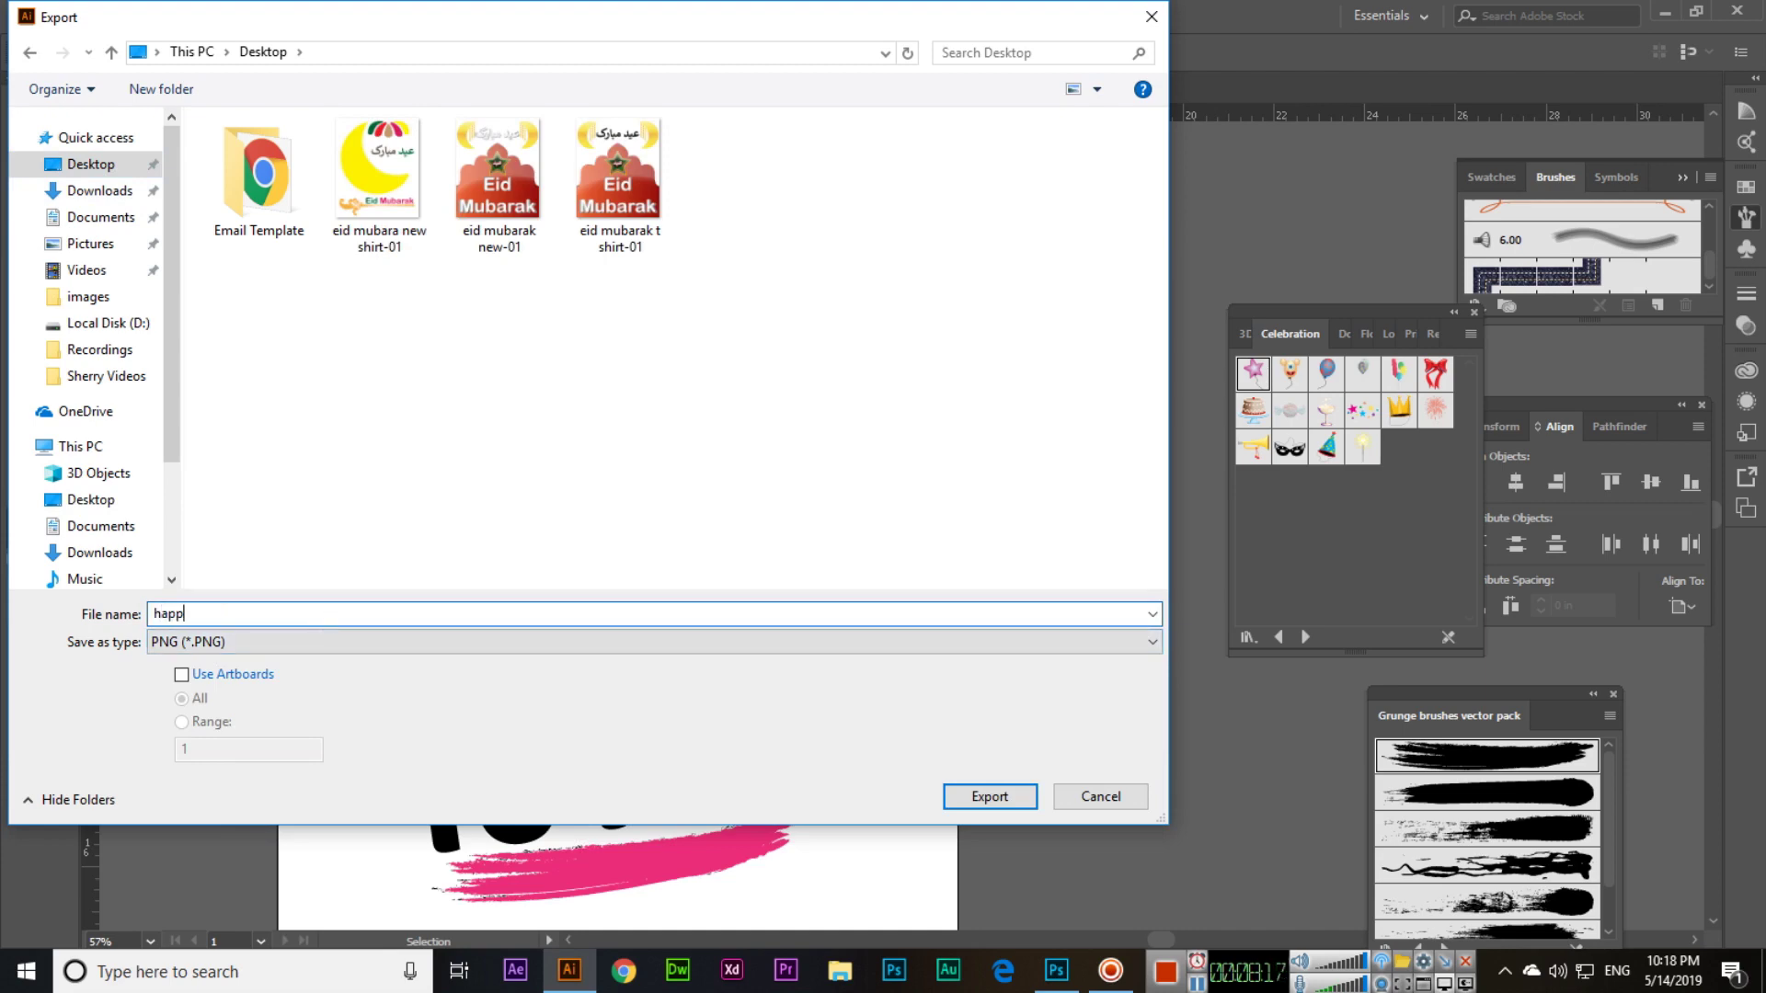
type("y birthday to me")
left_click(181, 676)
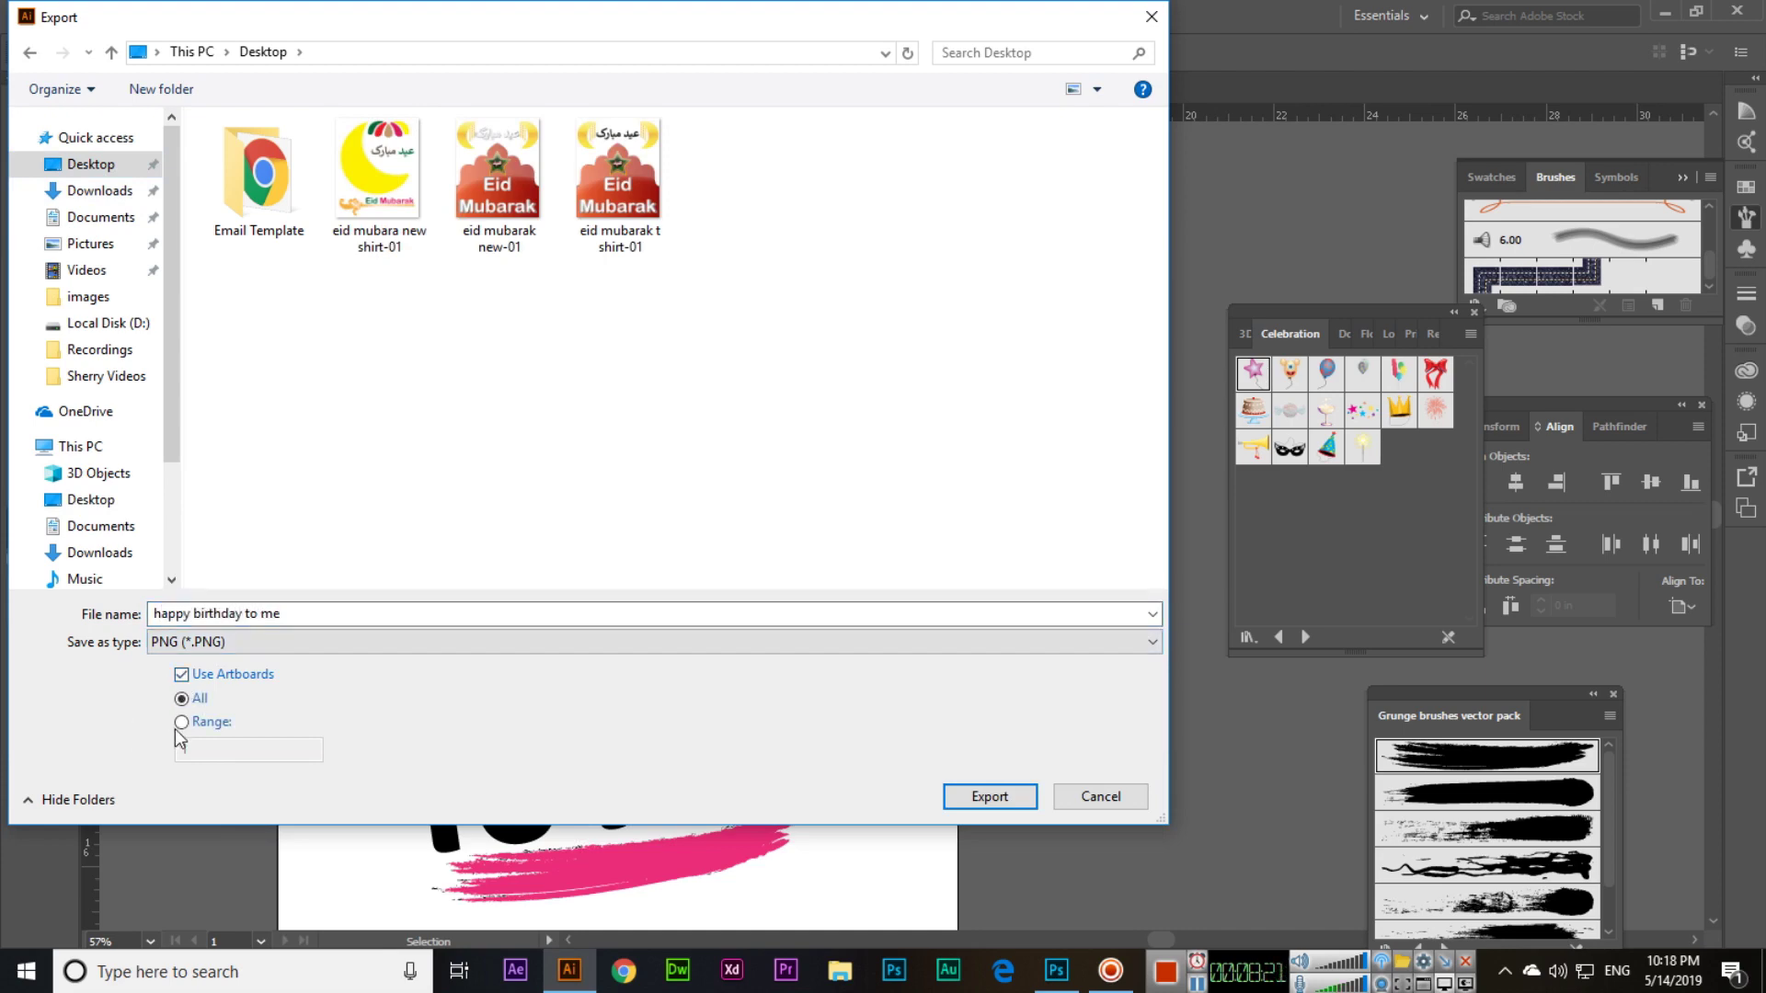
left_click(182, 722)
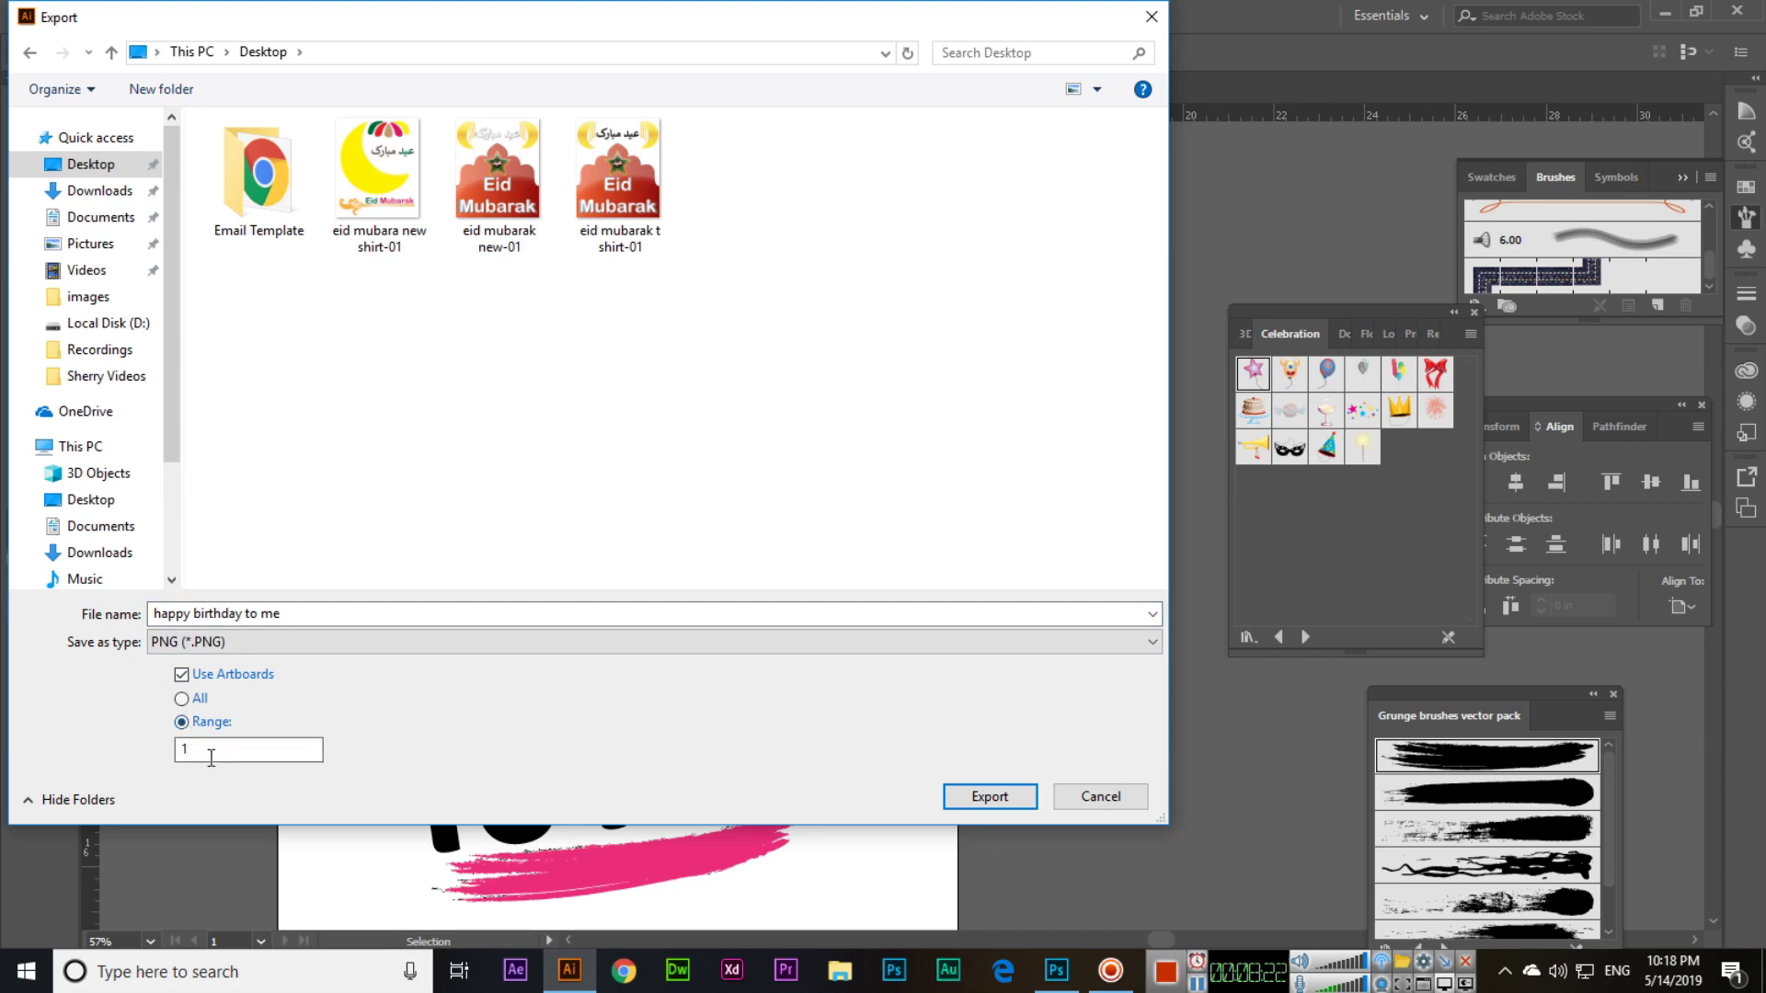
left_click(992, 796)
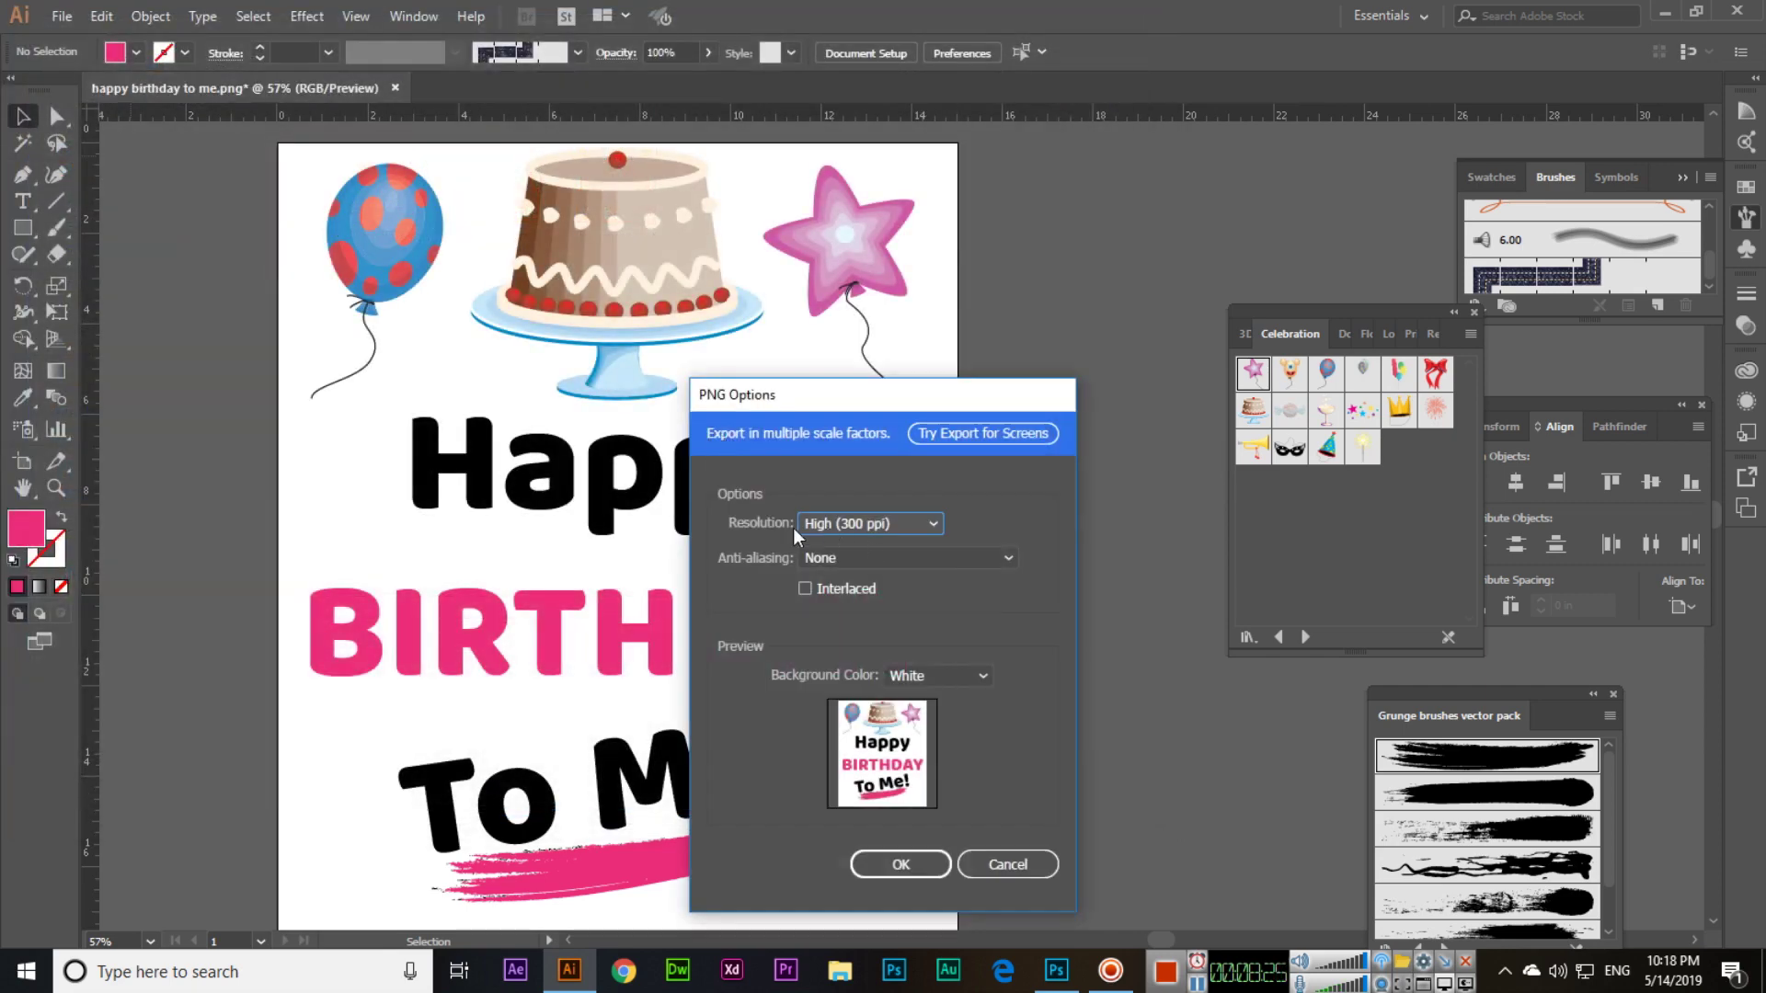
- Give the PNG a transparent background and complete the export
left_click_drag(869, 394, 834, 325)
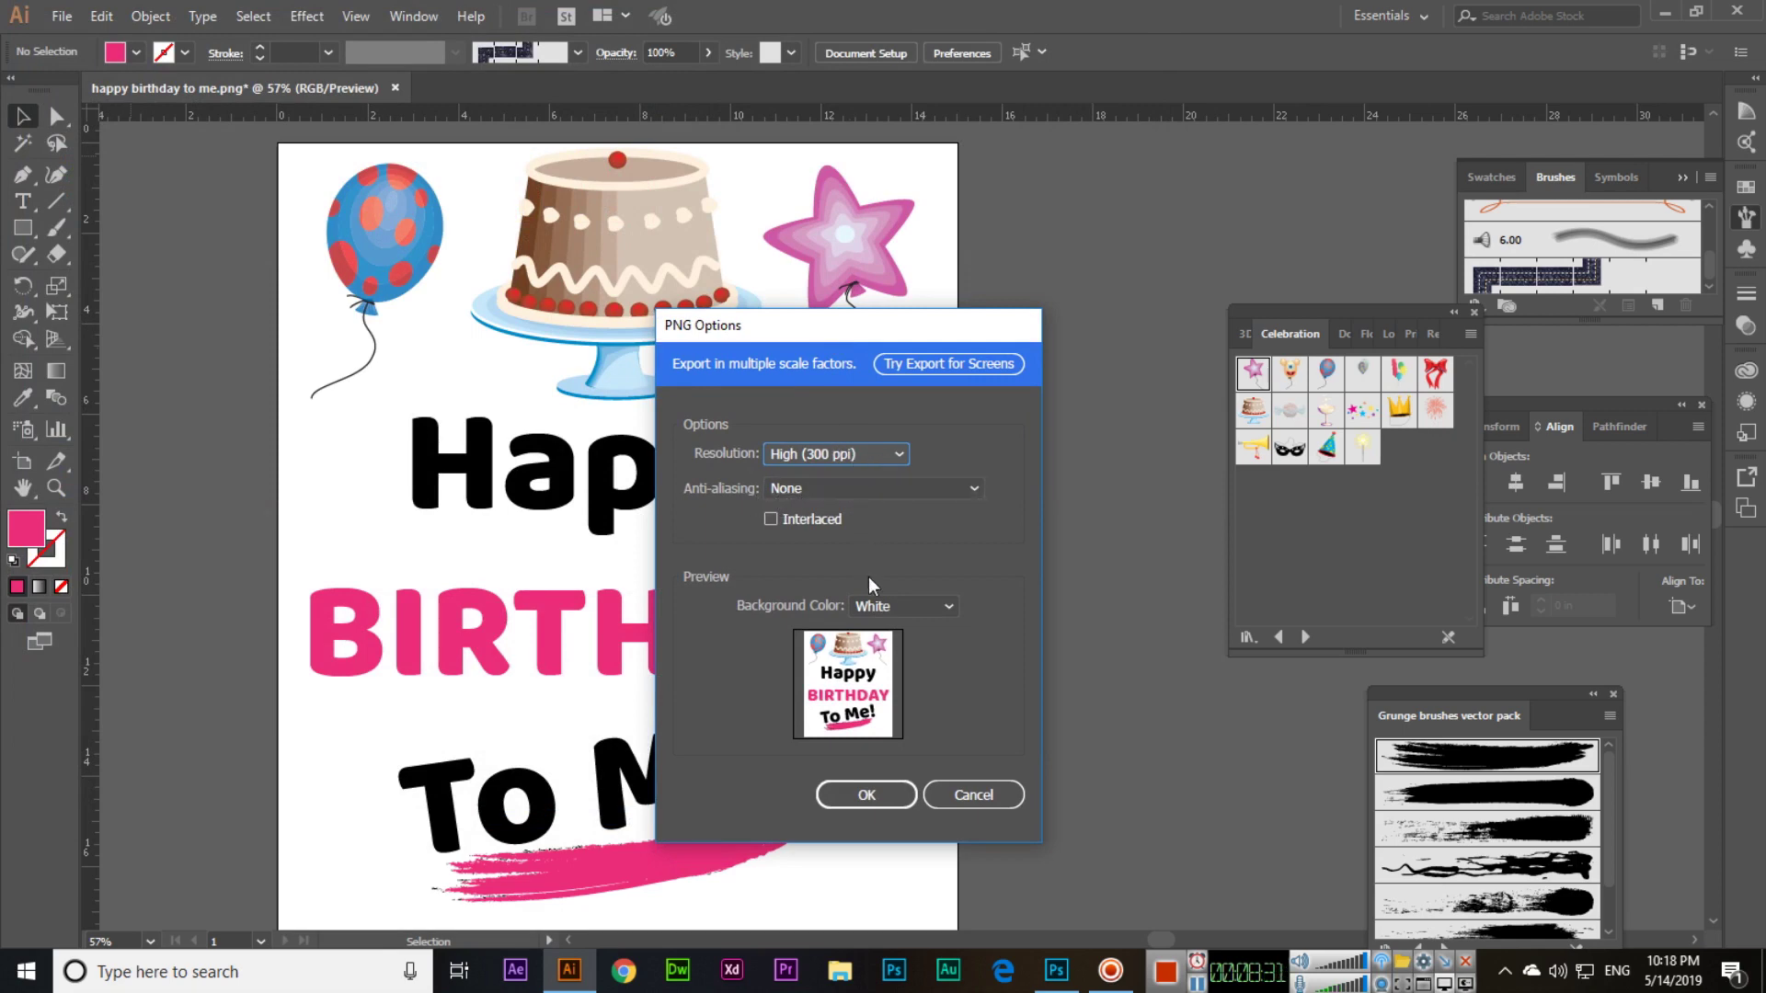
left_click(921, 607)
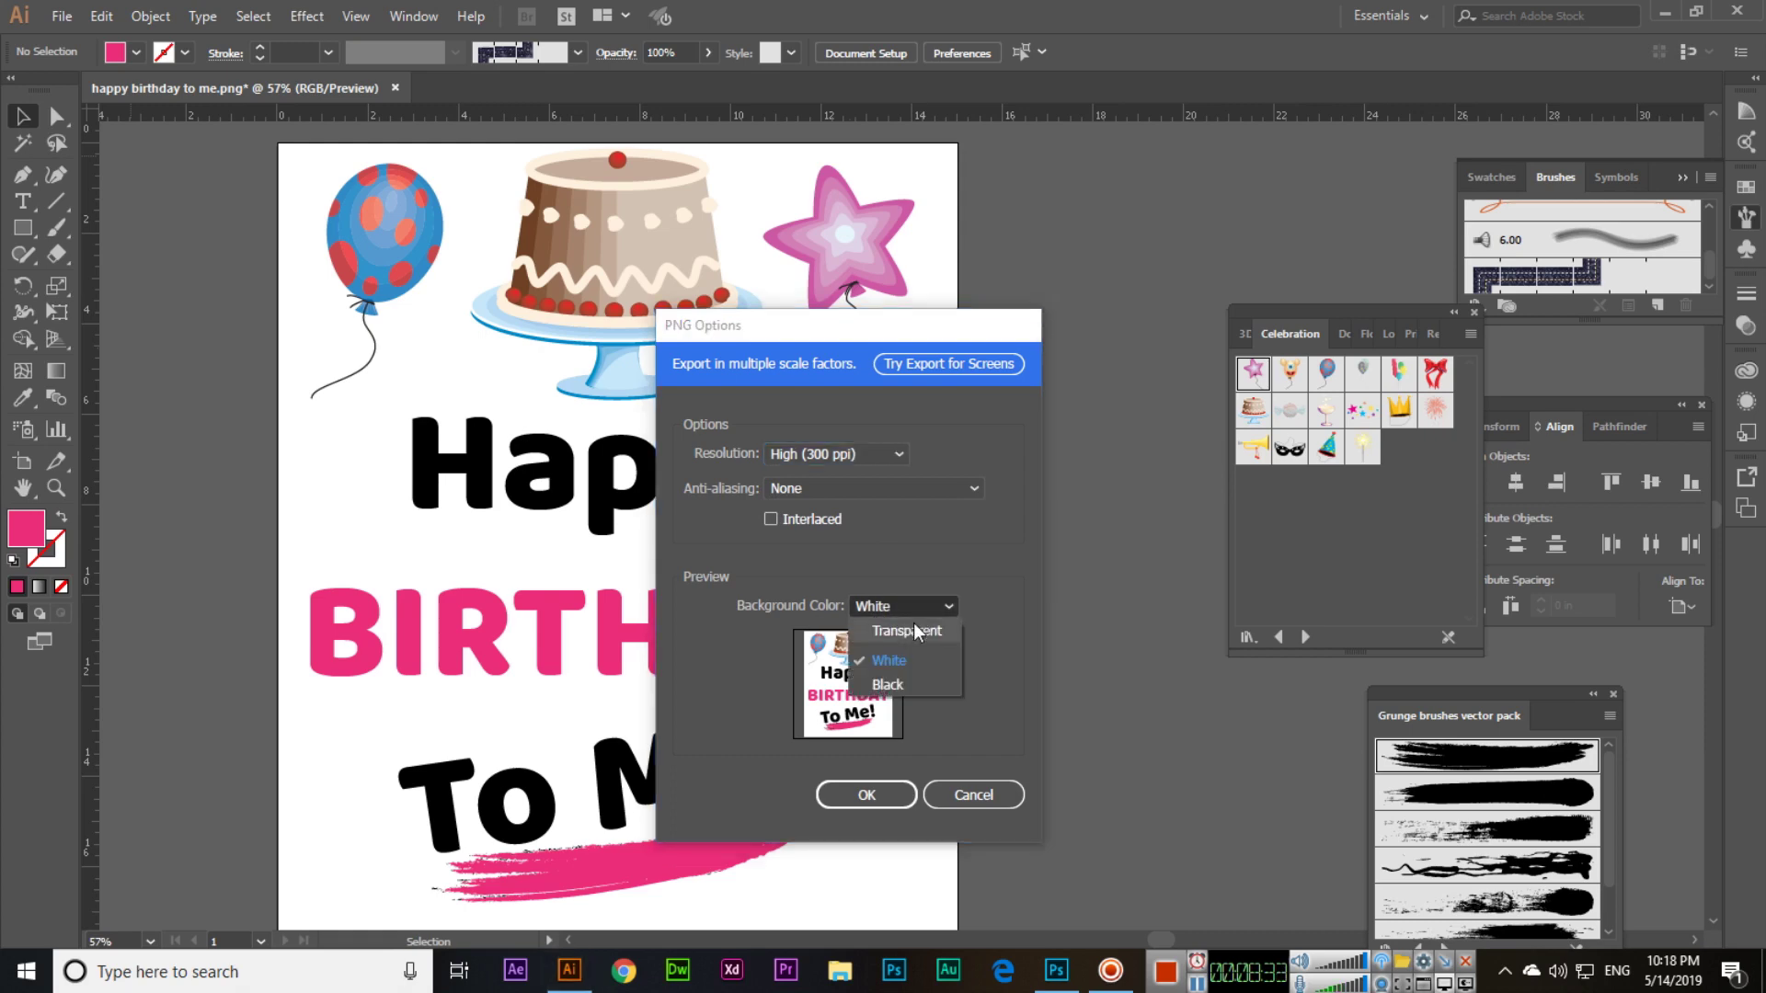
left_click(910, 631)
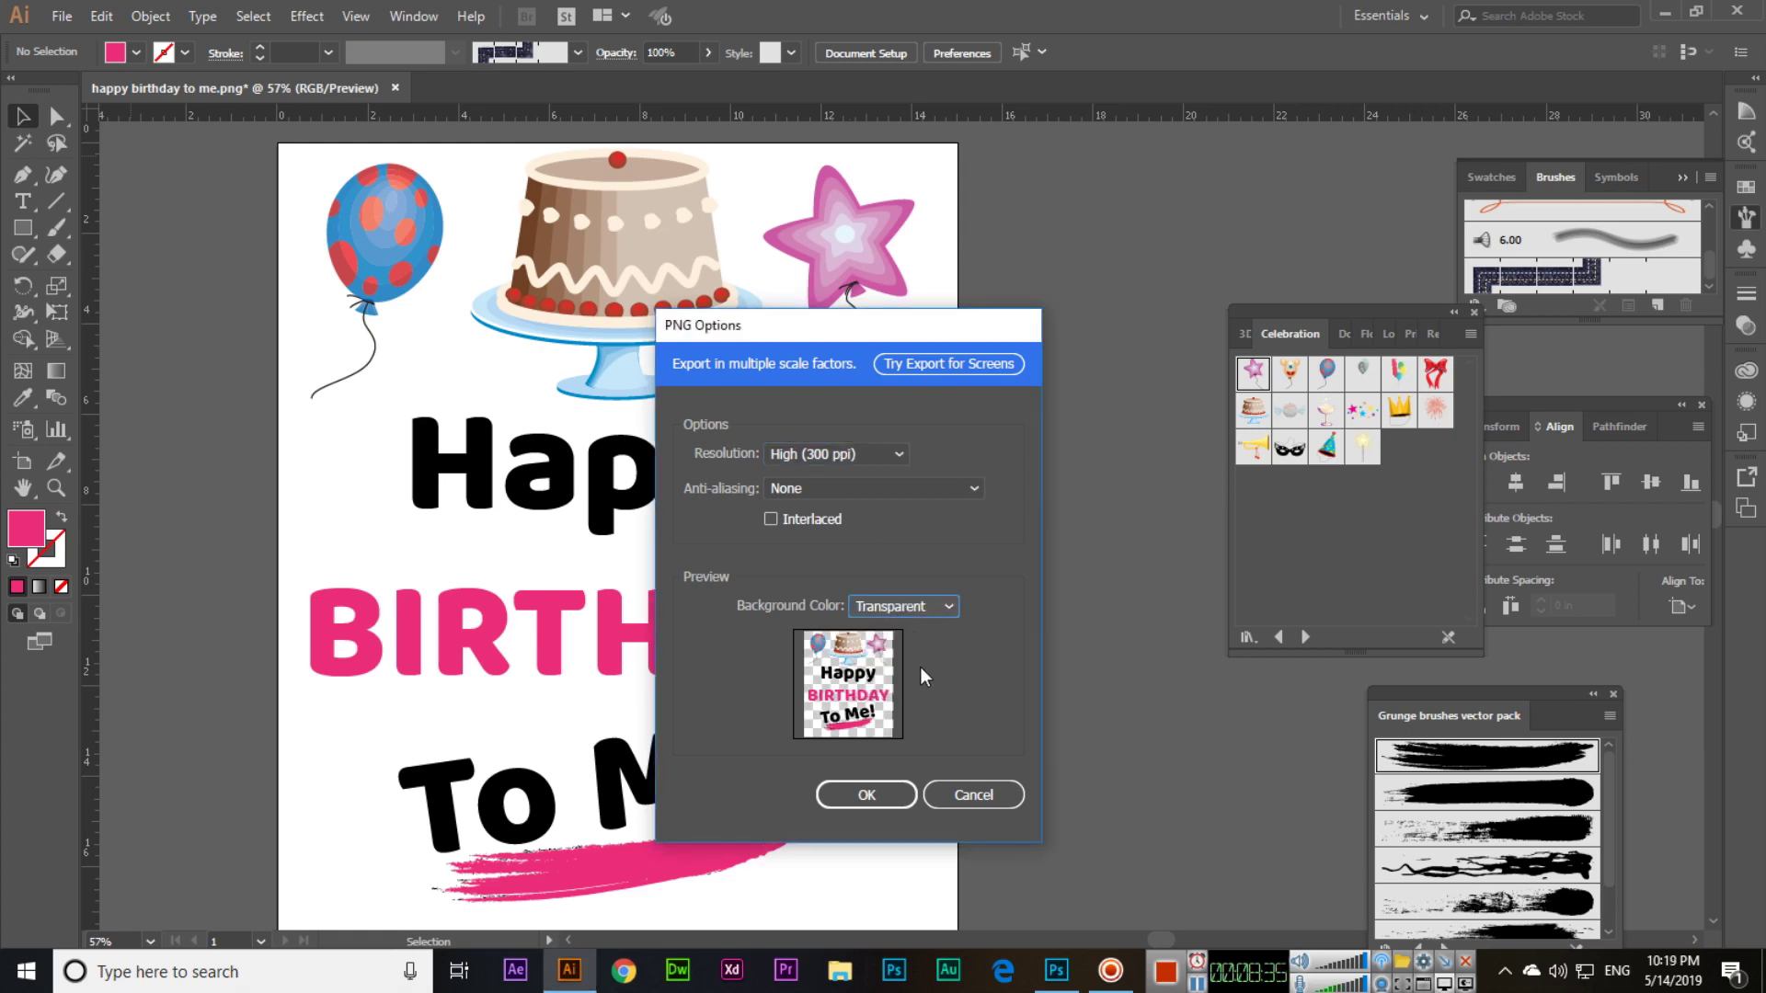
left_click(868, 795)
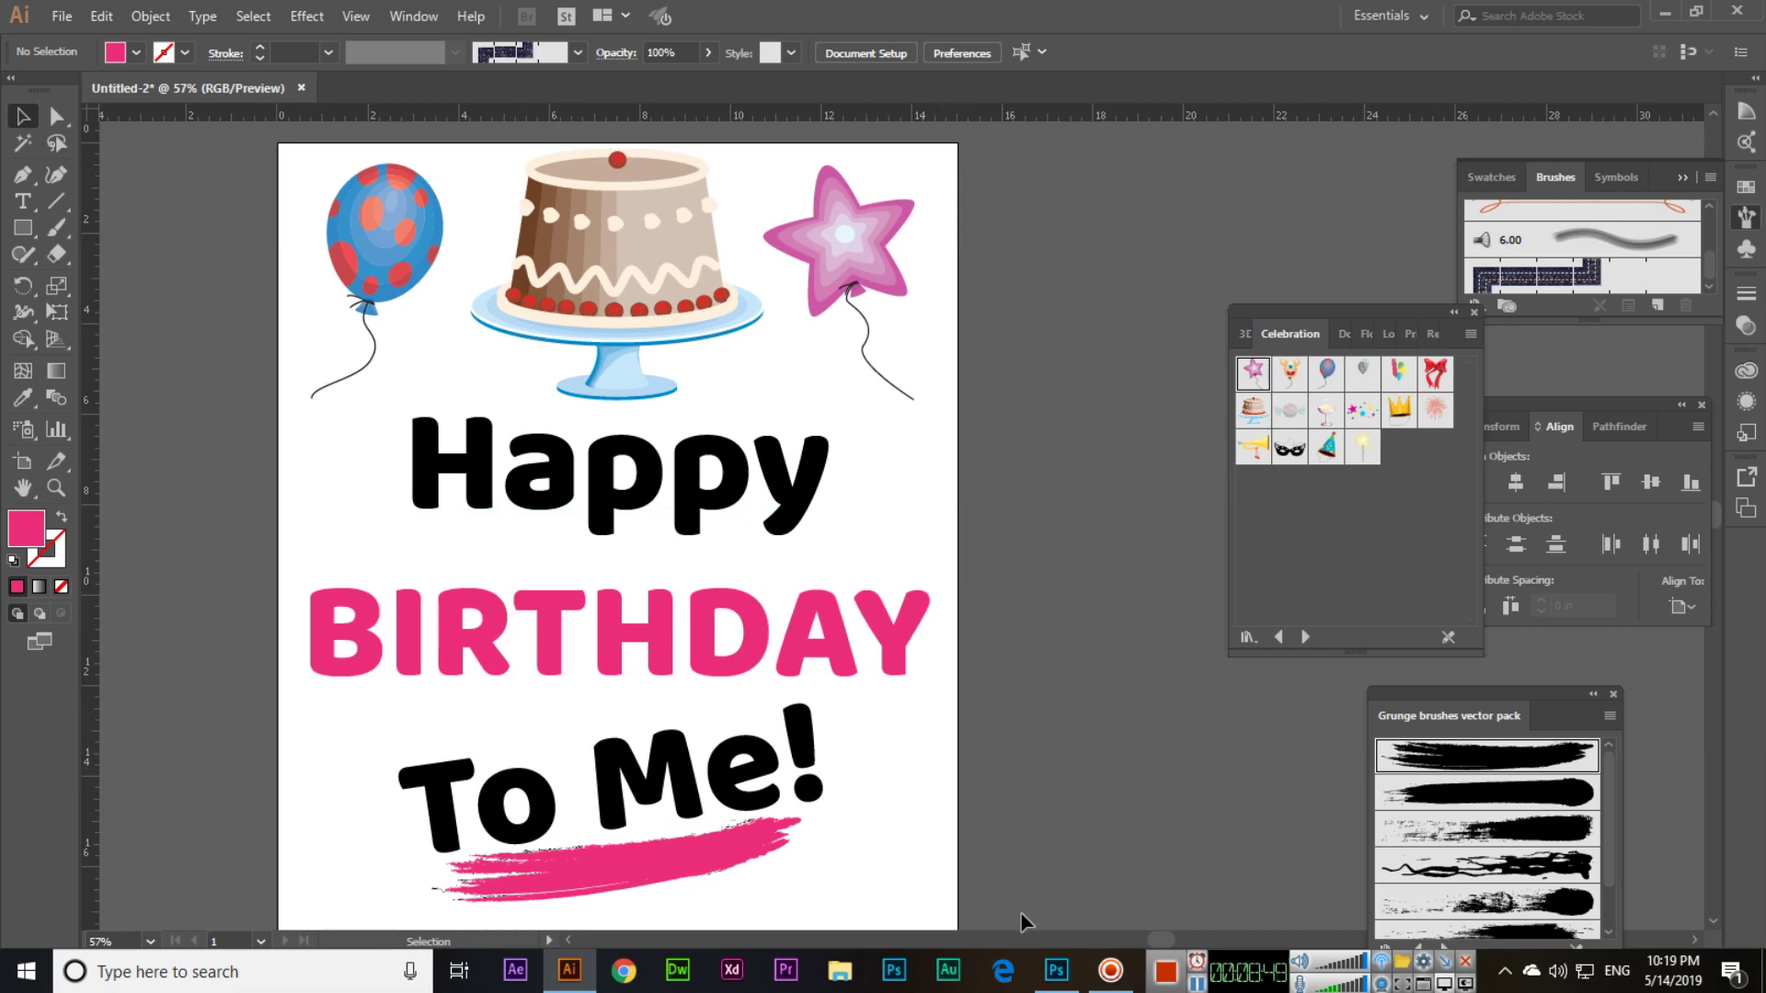
- Switch to Merch by Amazon in Chrome and start creating a single product
key("alt+Tab")
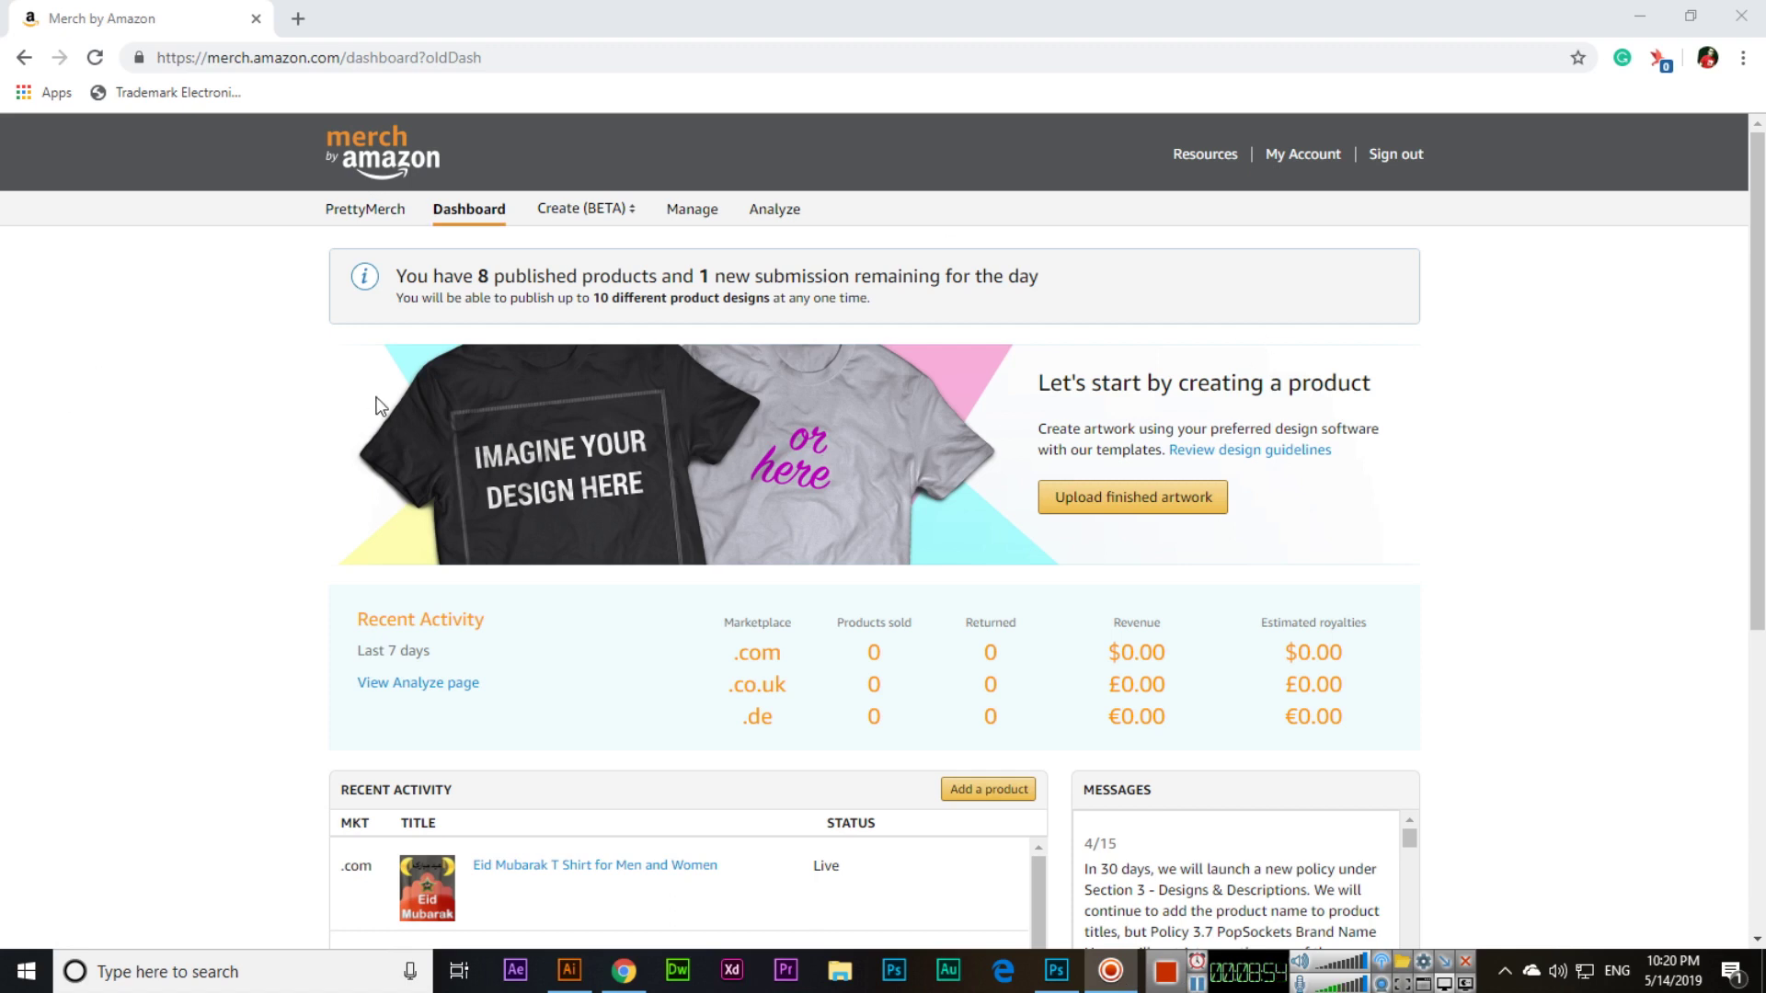
left_click(616, 210)
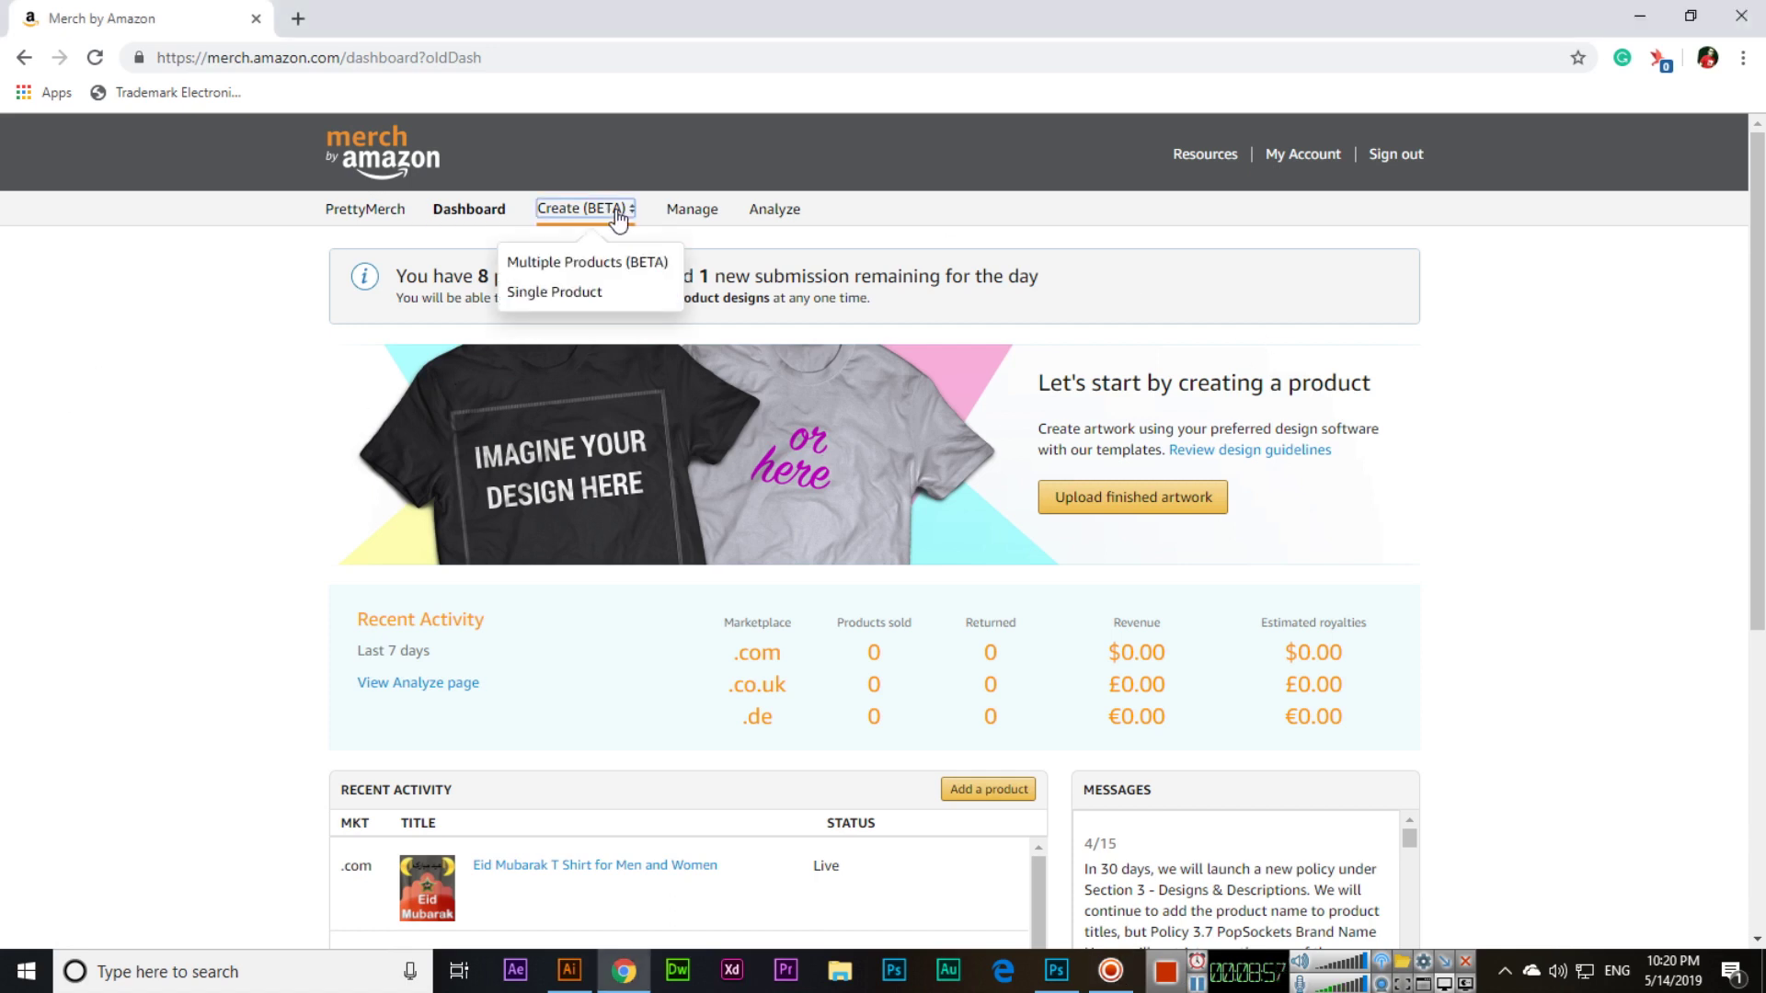
left_click(553, 292)
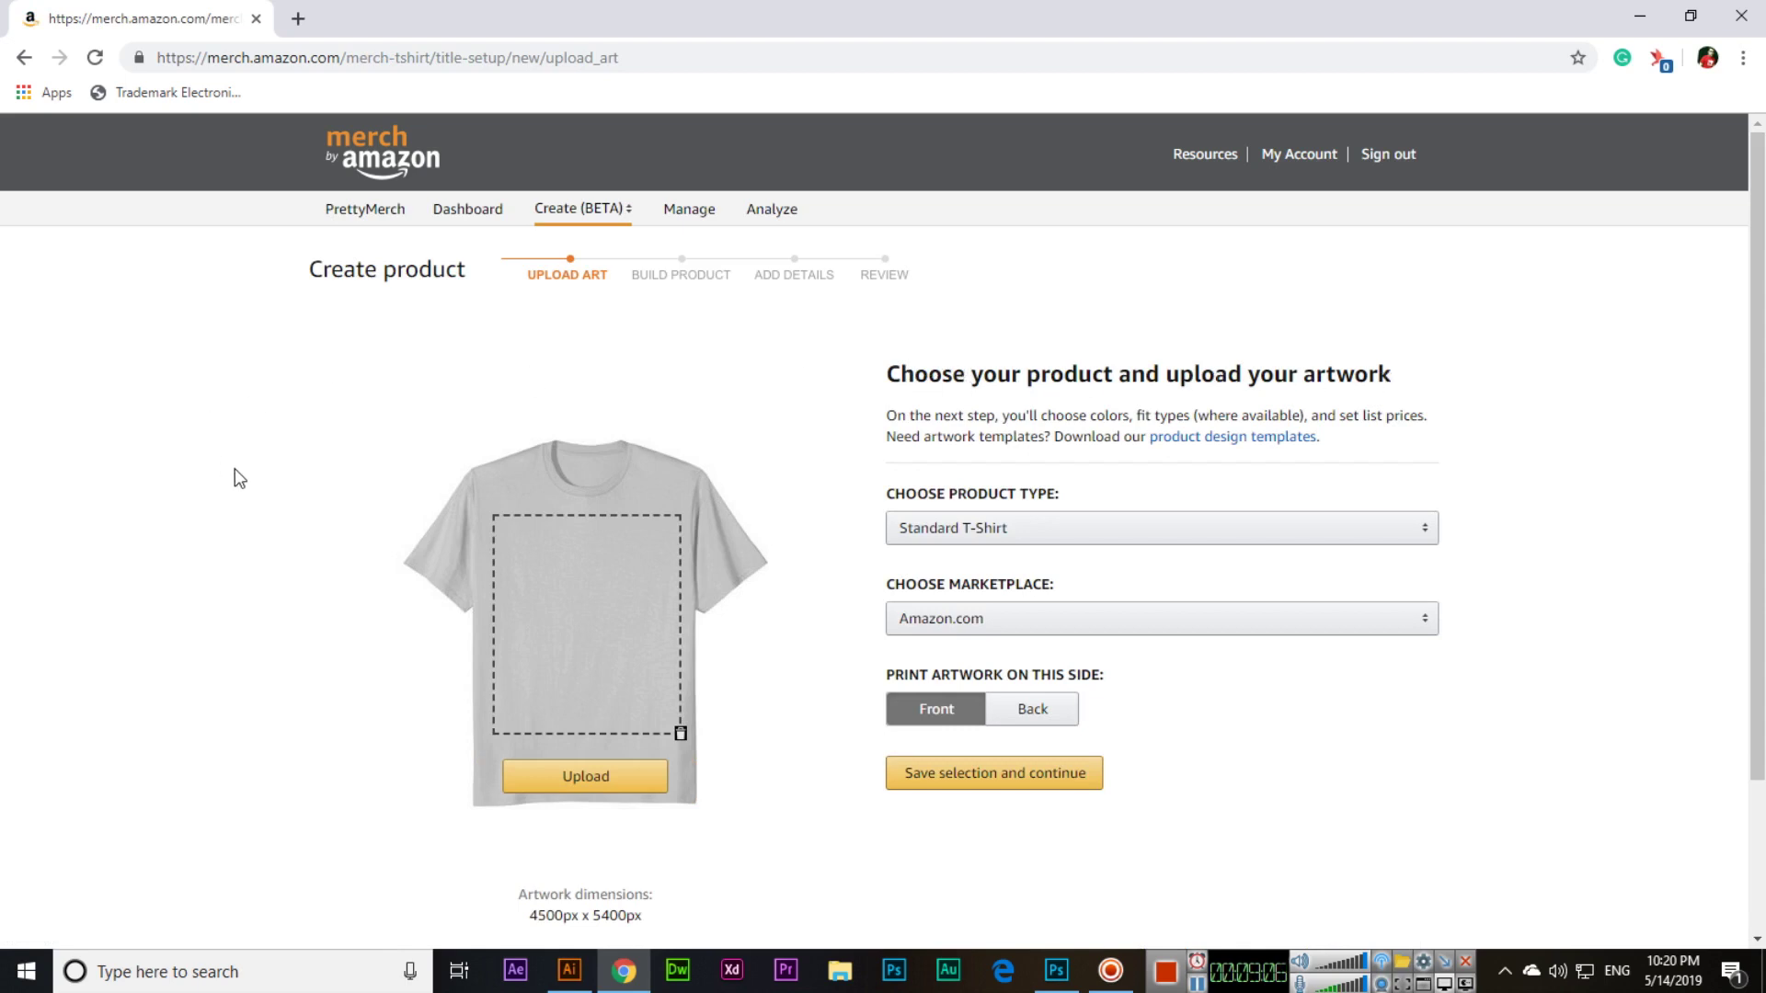
- Upload "happy birthday to me-01" from the Desktop as the T-shirt's front artwork
scroll(300, 488, "down", 2)
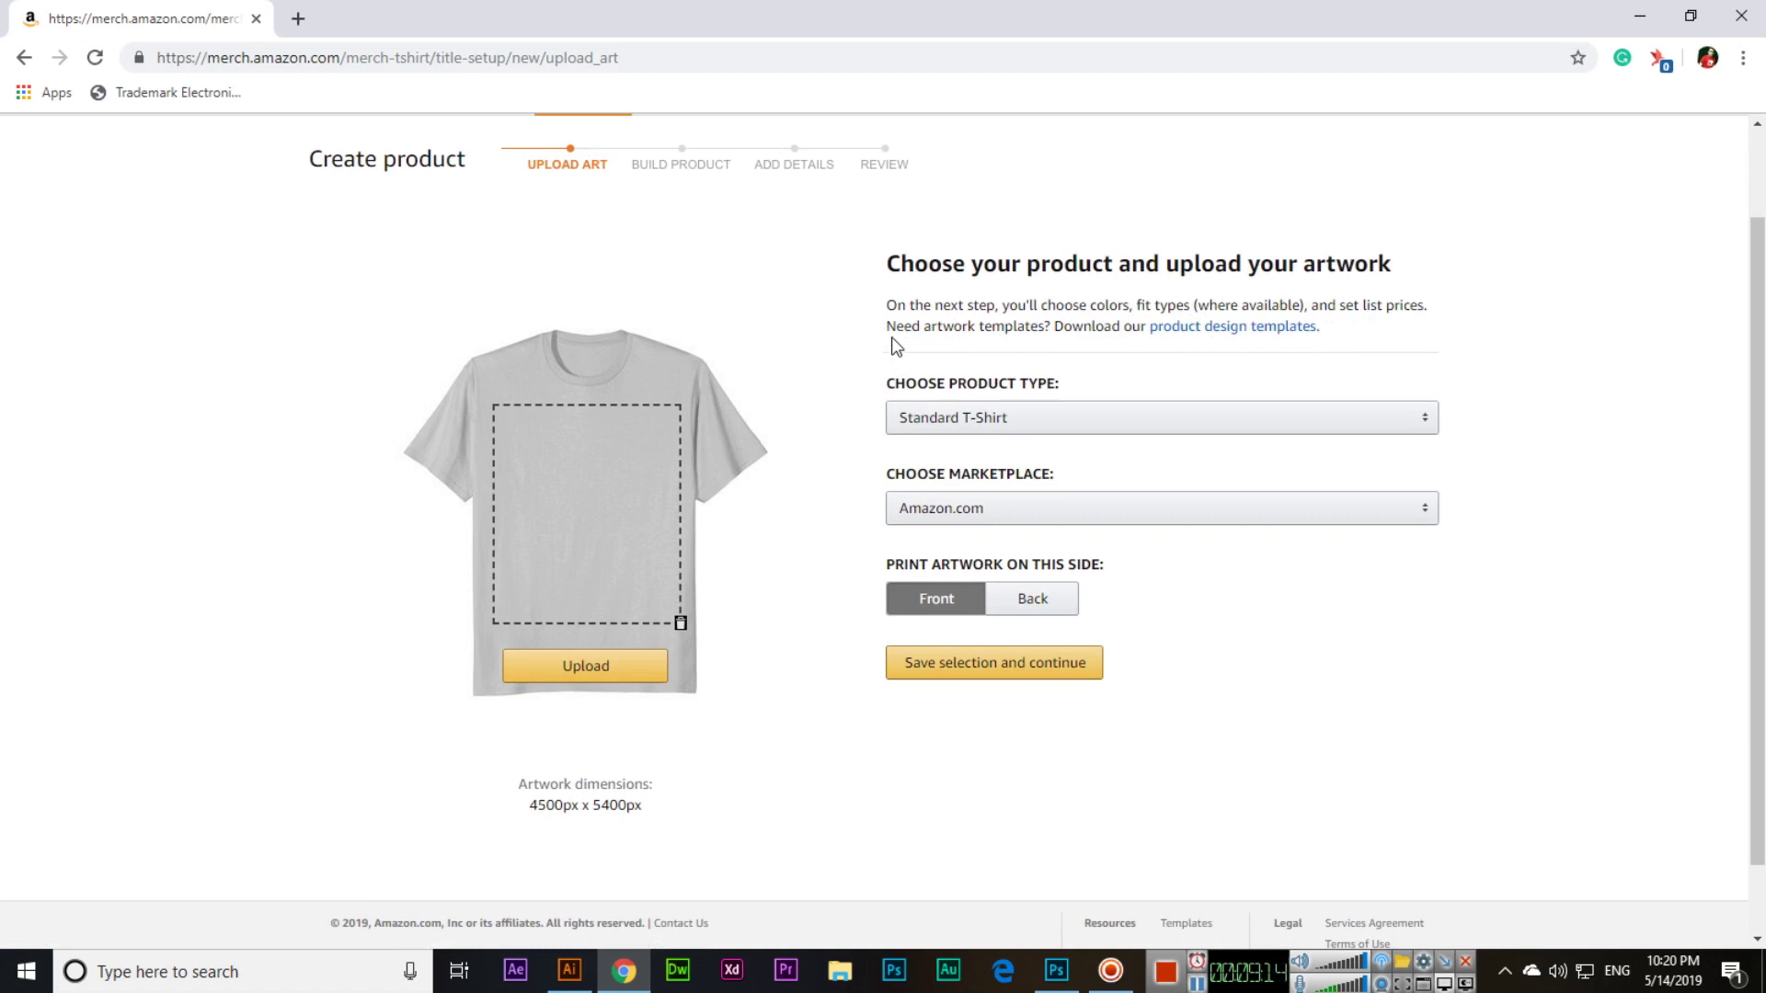
left_click(566, 676)
scroll(115, 276, "up", 1)
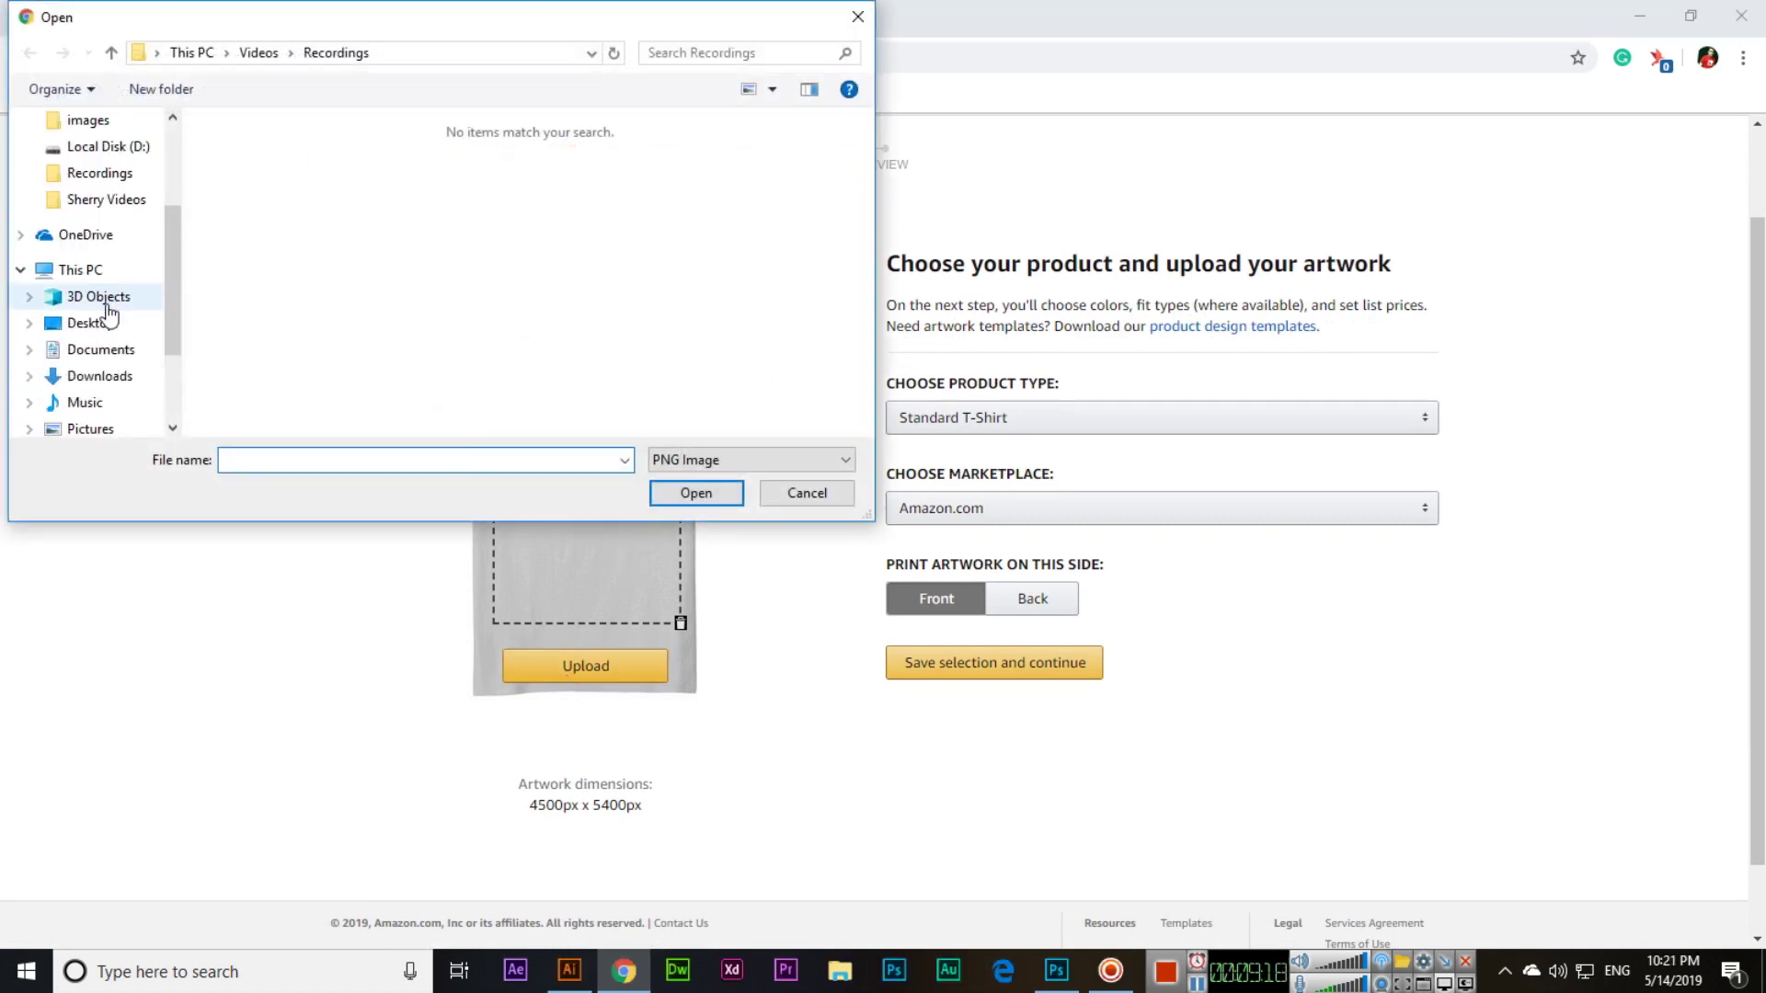
left_click(101, 324)
left_click(394, 180)
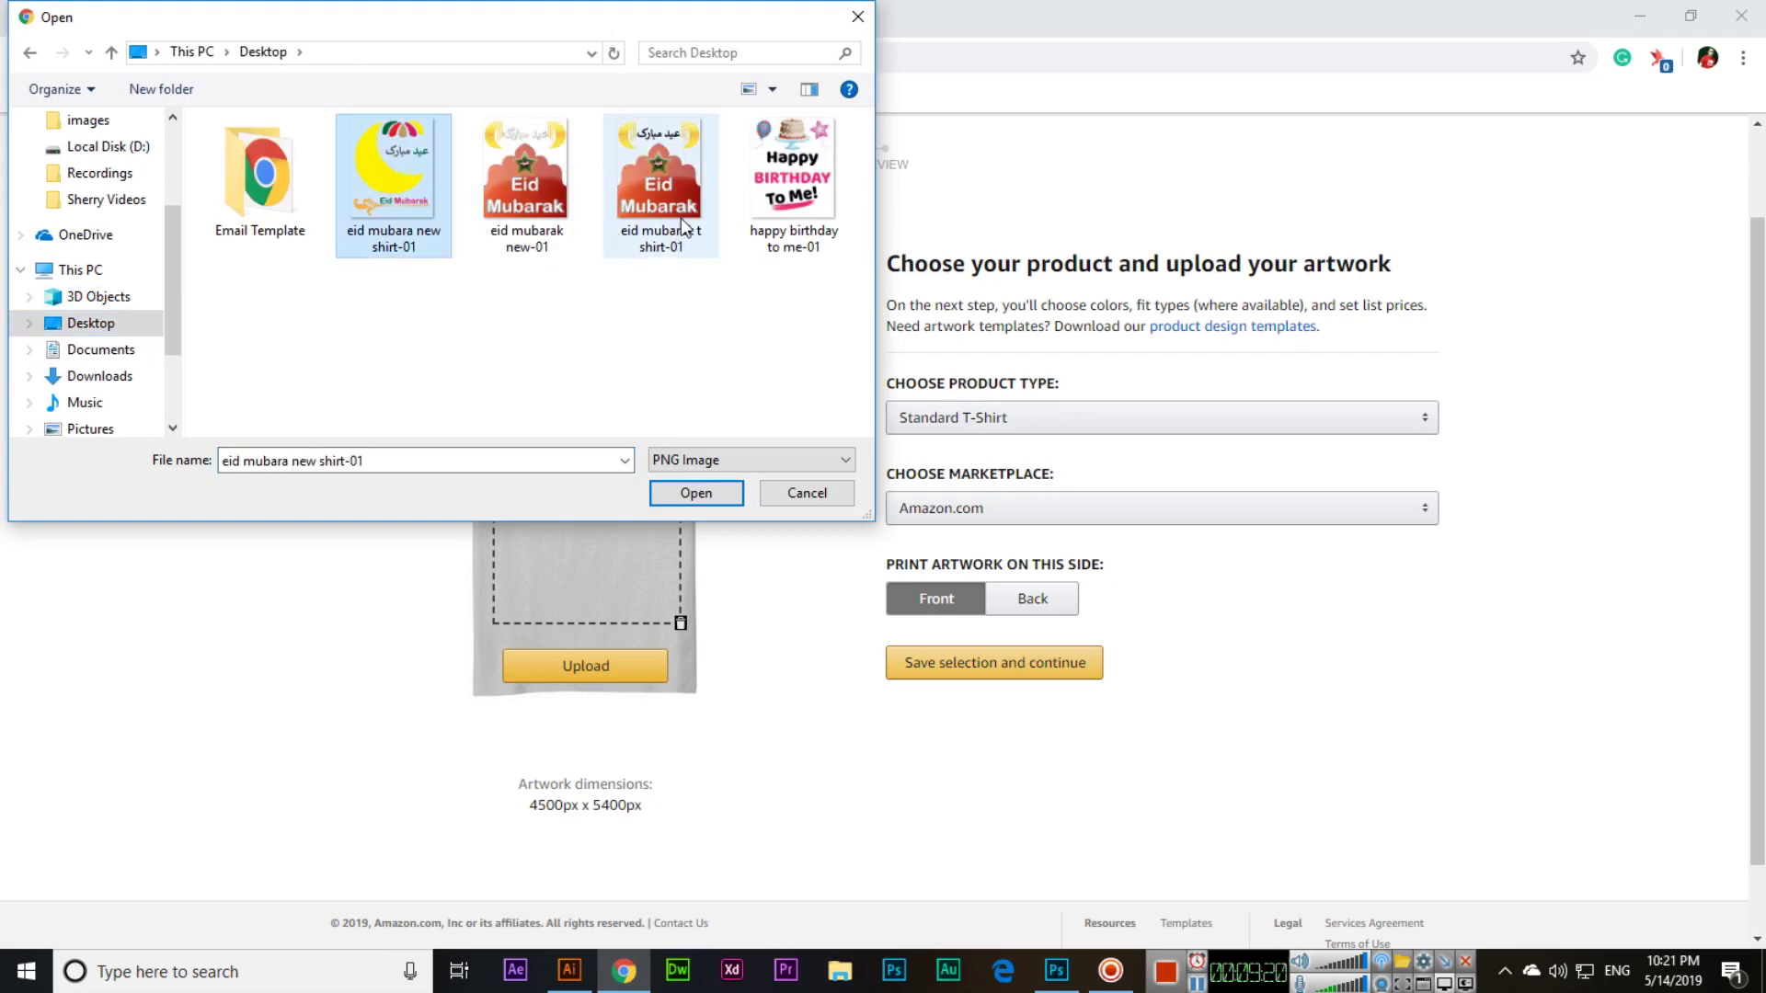
double_click(790, 175)
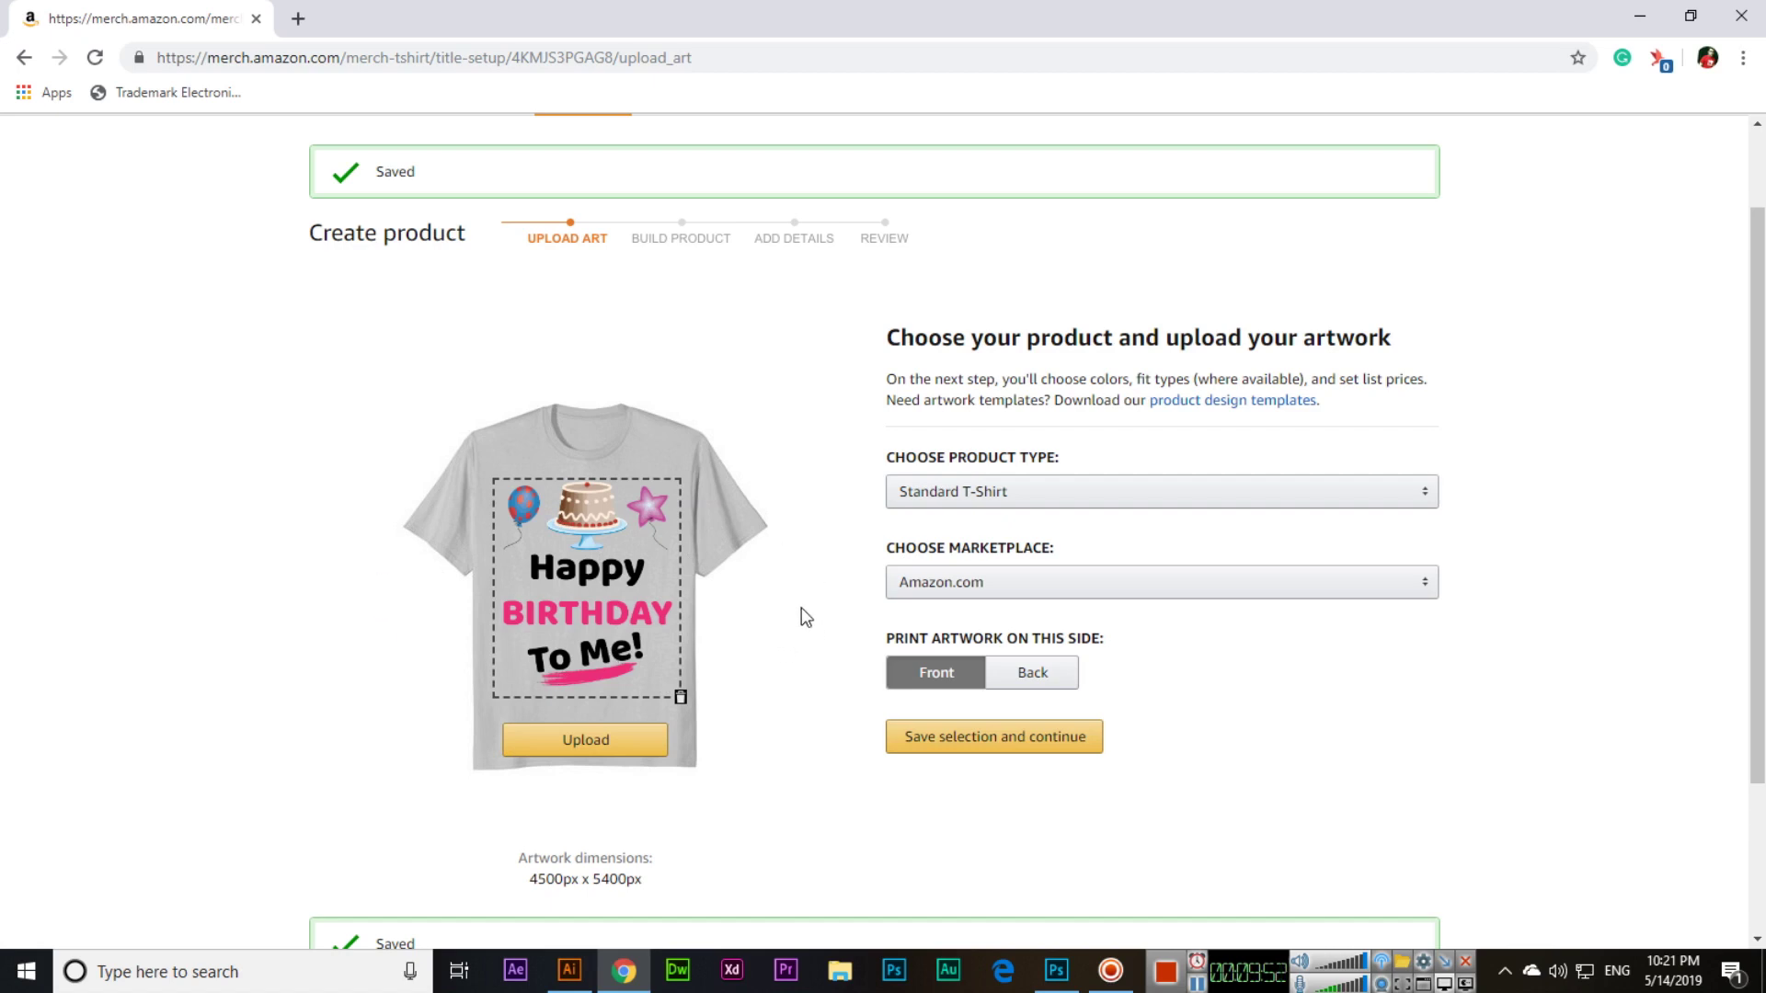
- Keep Standard T-Shirt as the product type and Amazon.com as the marketplace, then save the selection and continue
scroll(803, 609, "down", 1)
left_click(1033, 395)
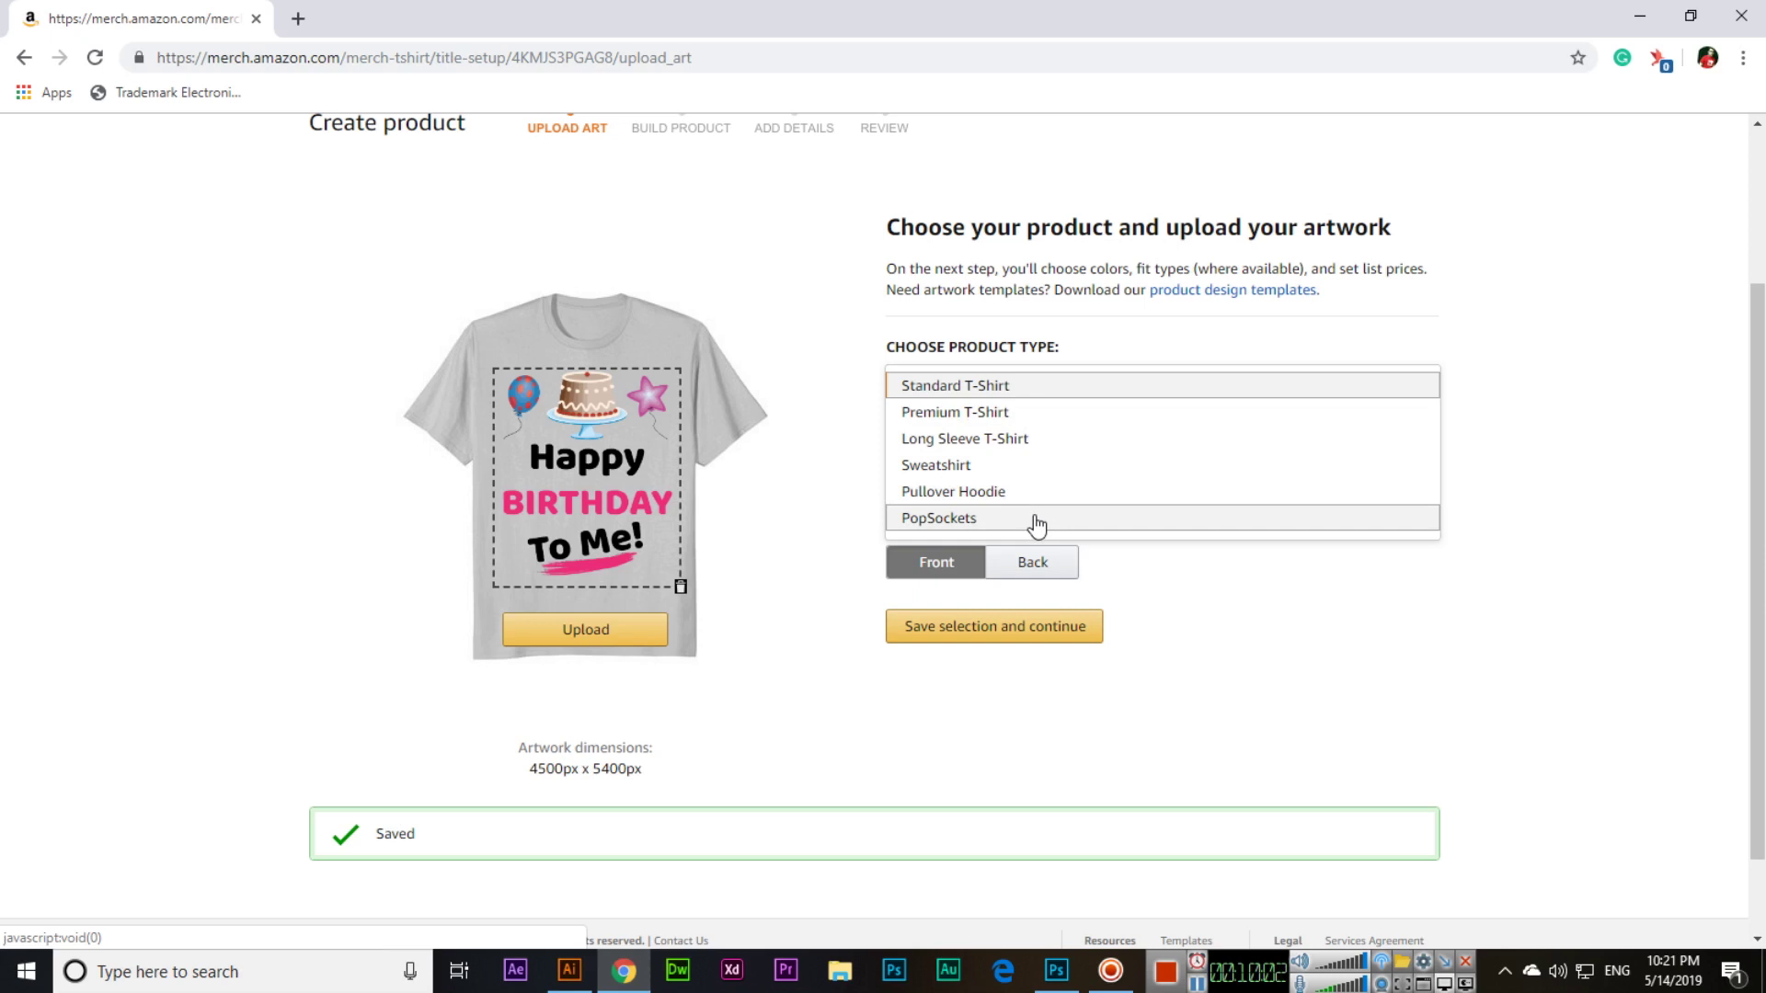
left_click(1022, 390)
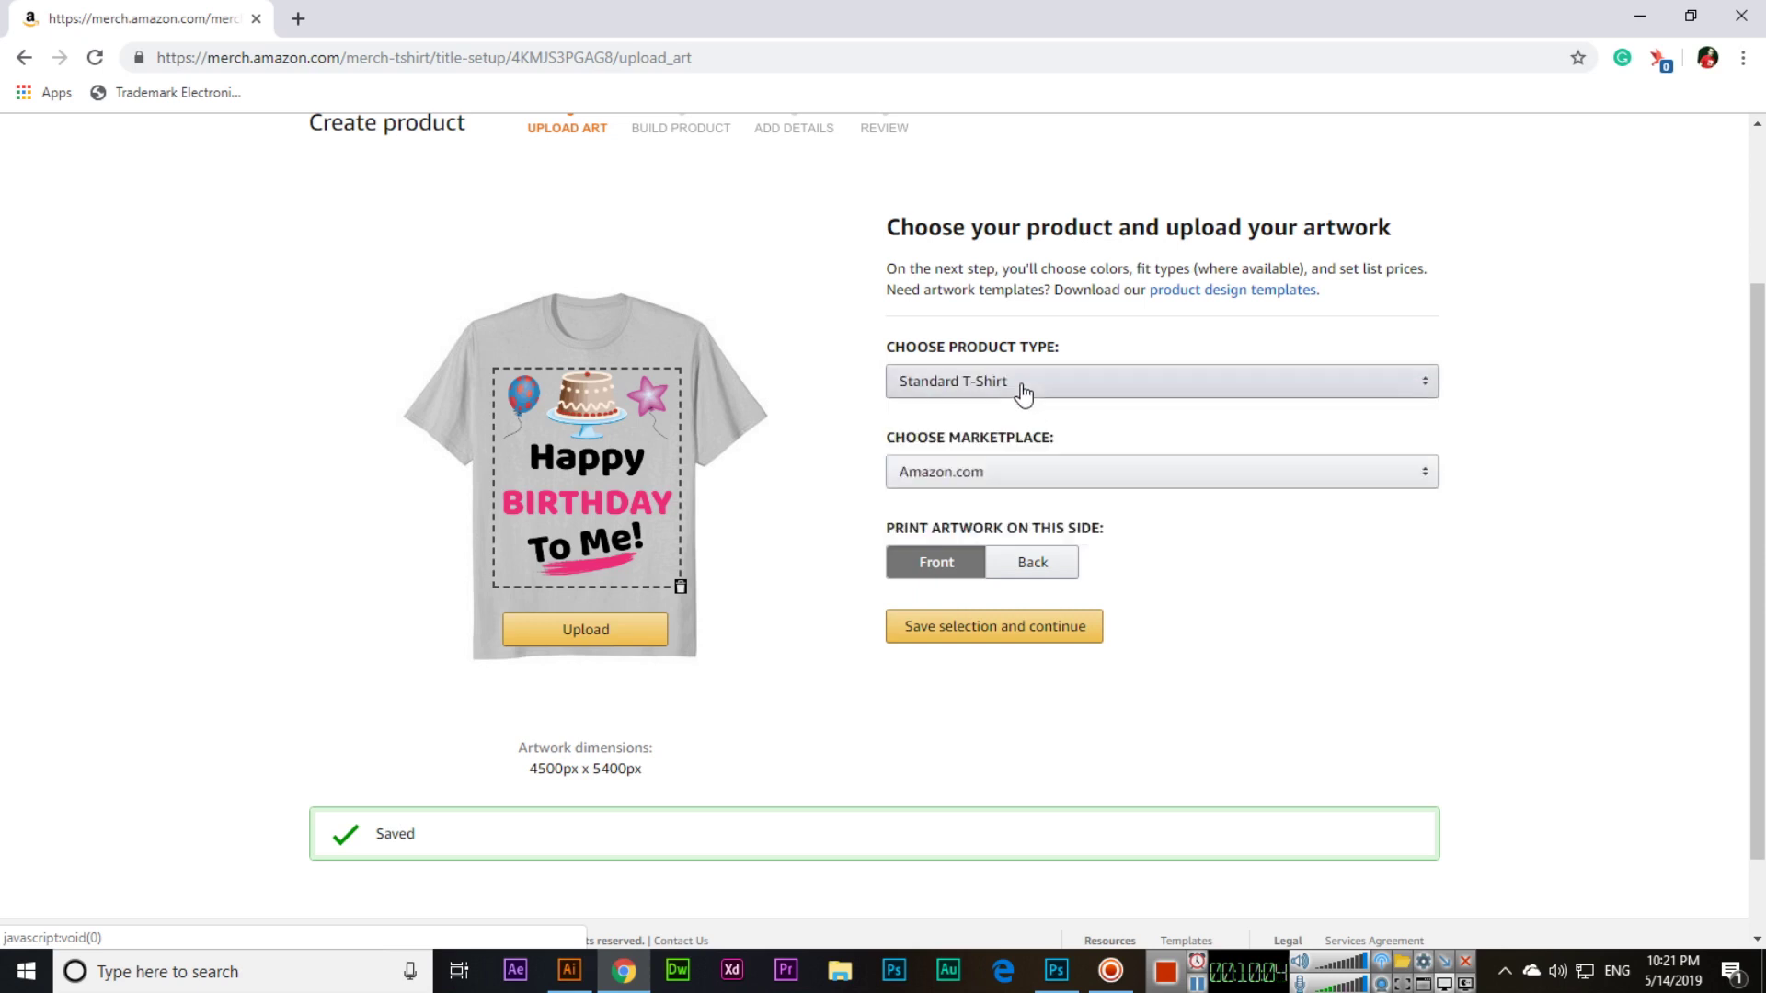
left_click(1027, 475)
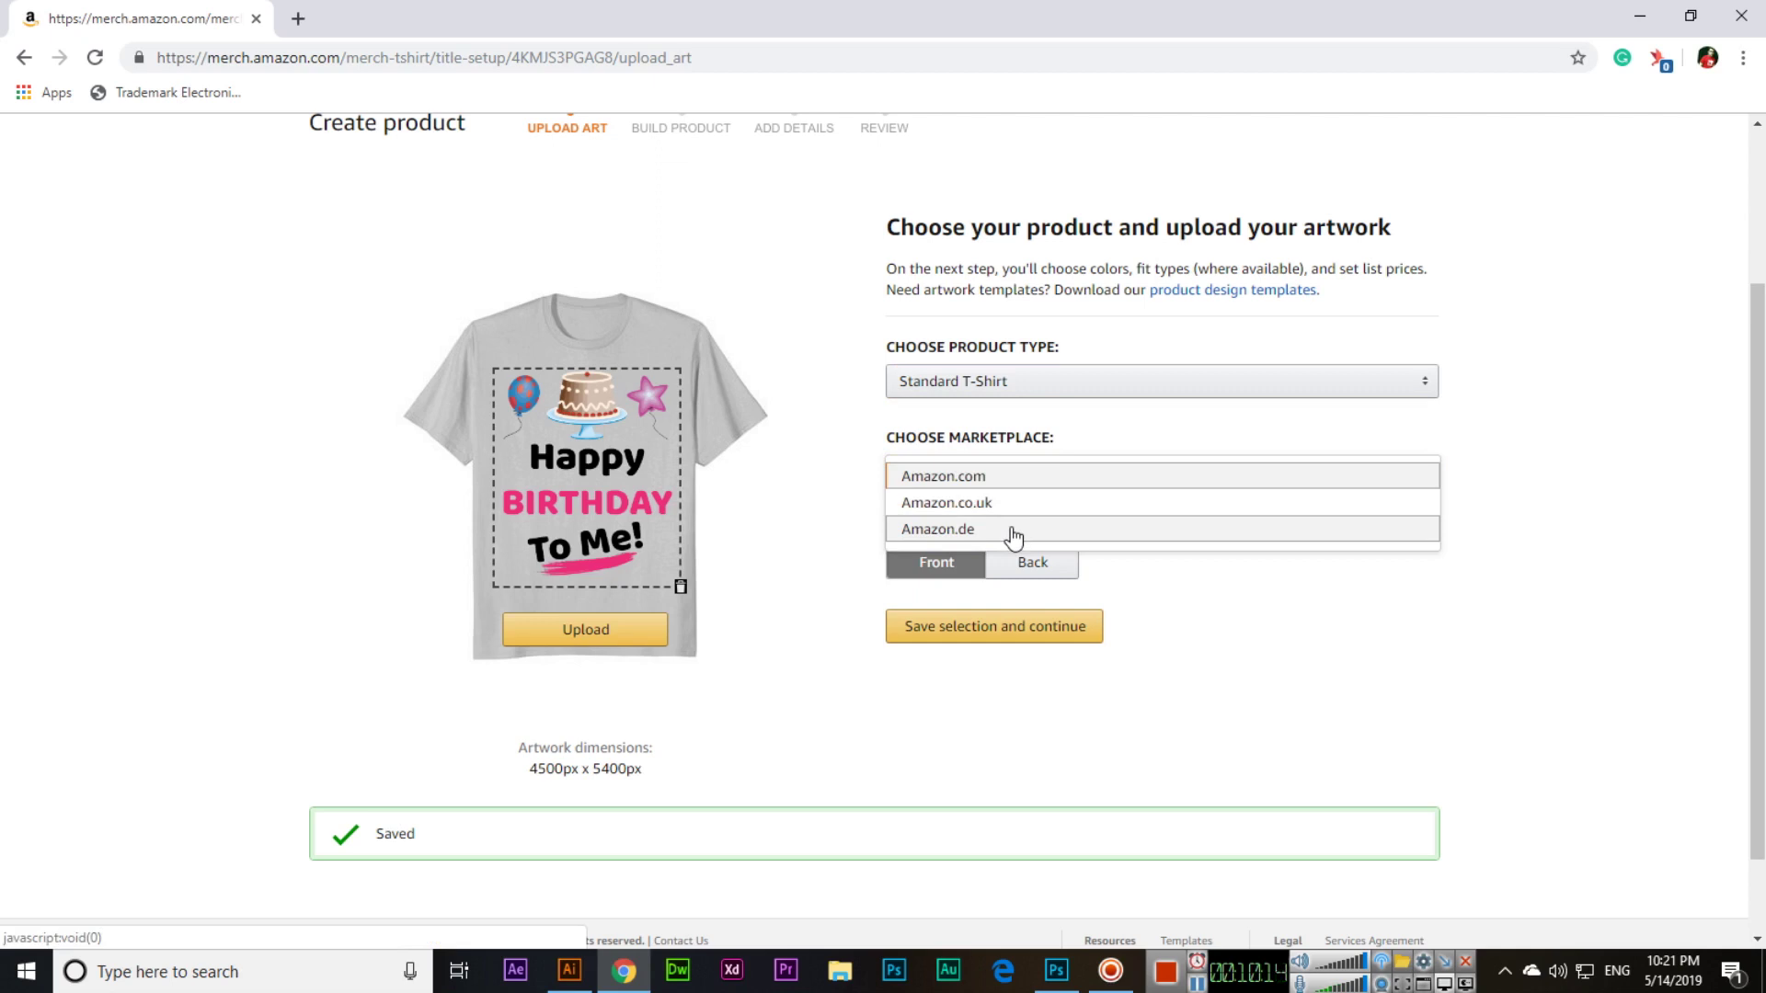
left_click(1009, 478)
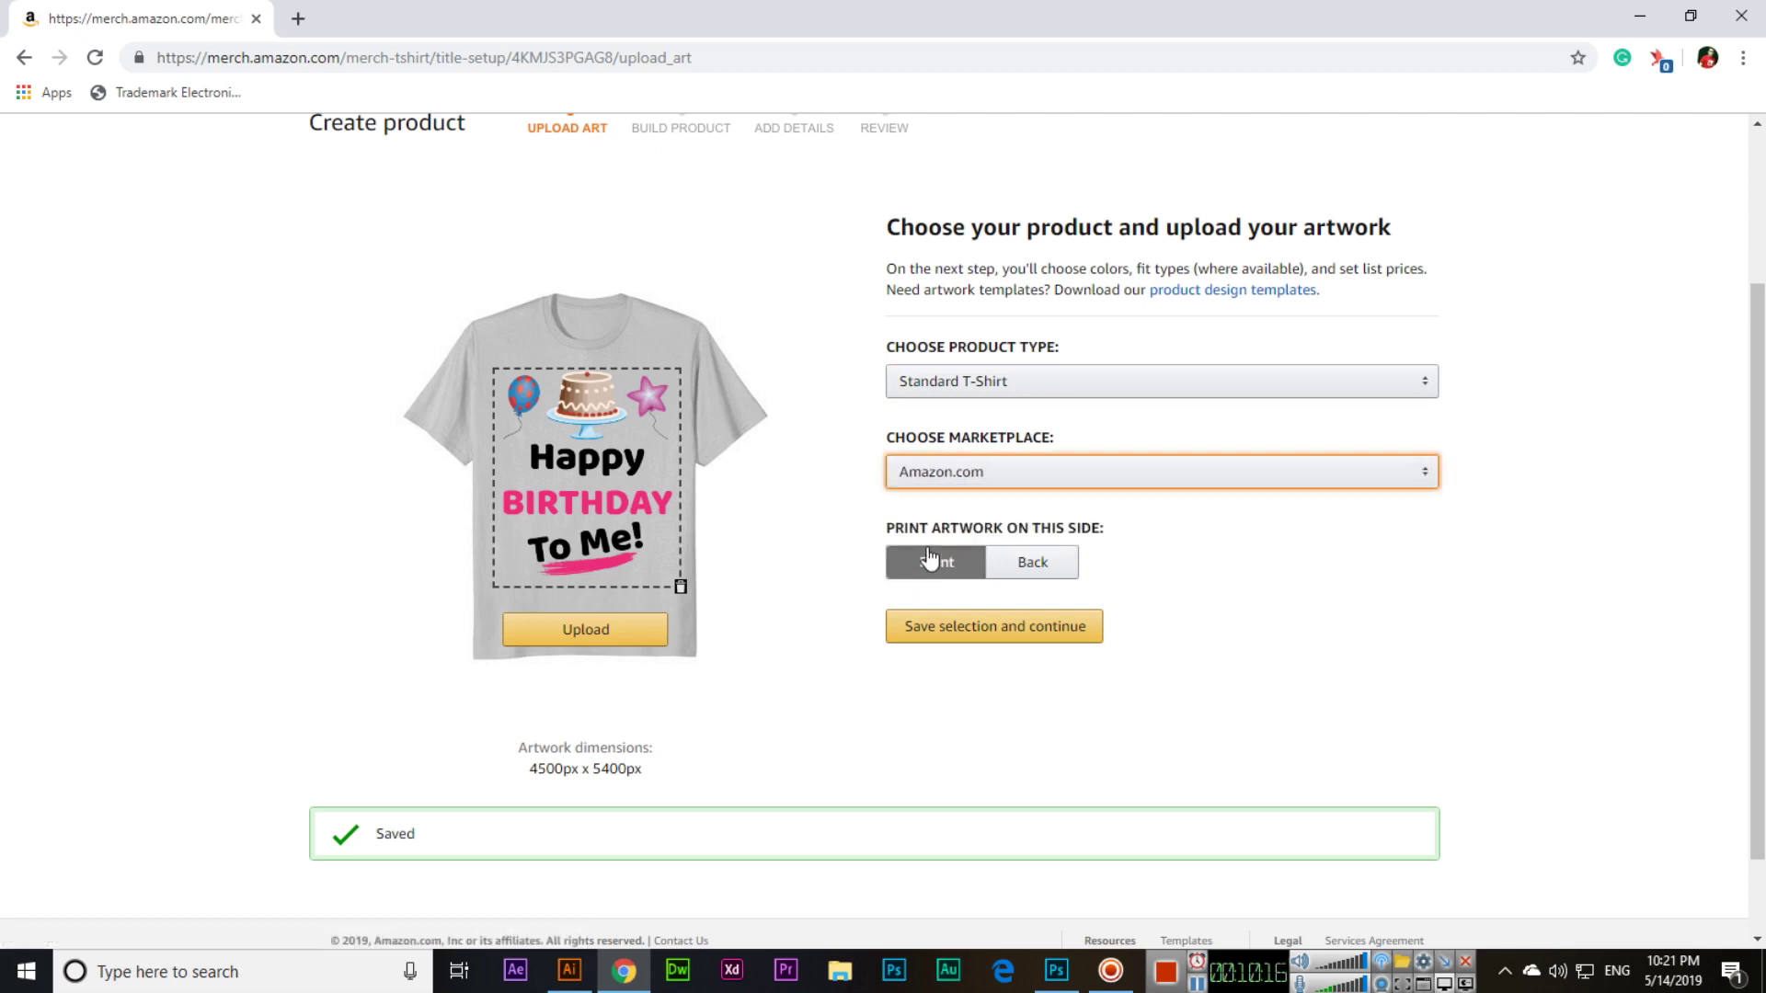
left_click(935, 637)
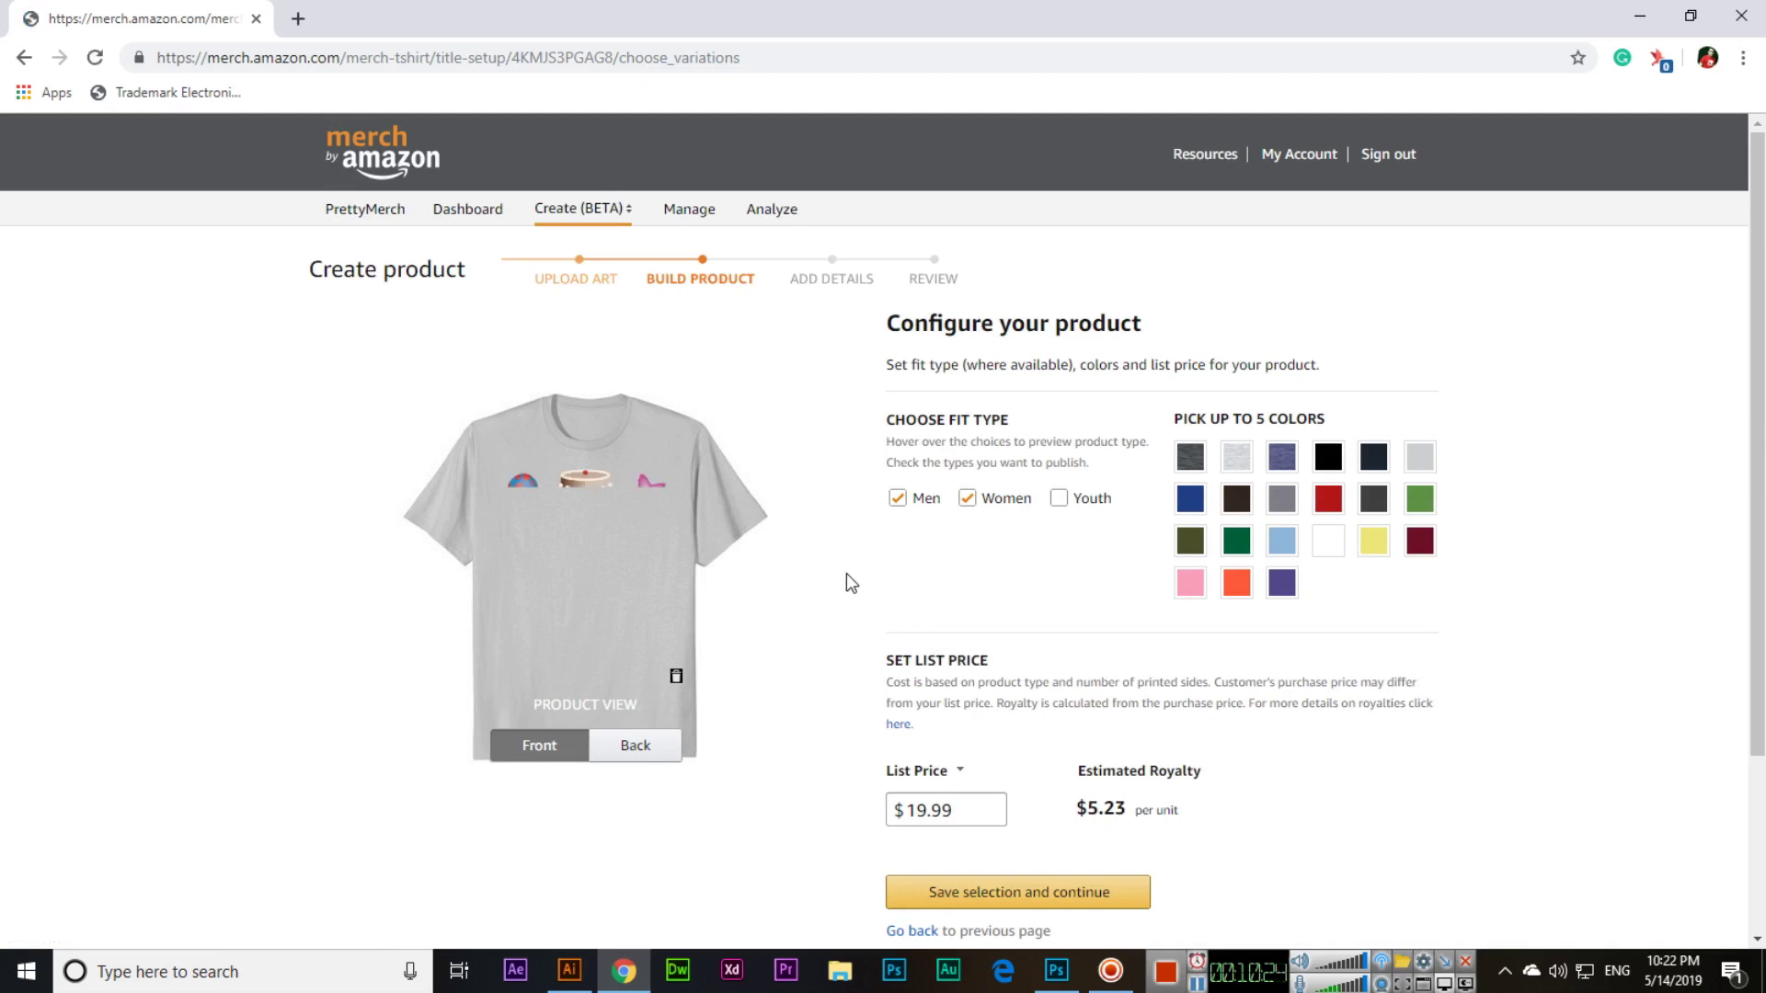
- Pick white, plain light grey, Baby Blue, Heather Grey and Lemon as the five shirt colors
scroll(846, 572, "down", 1)
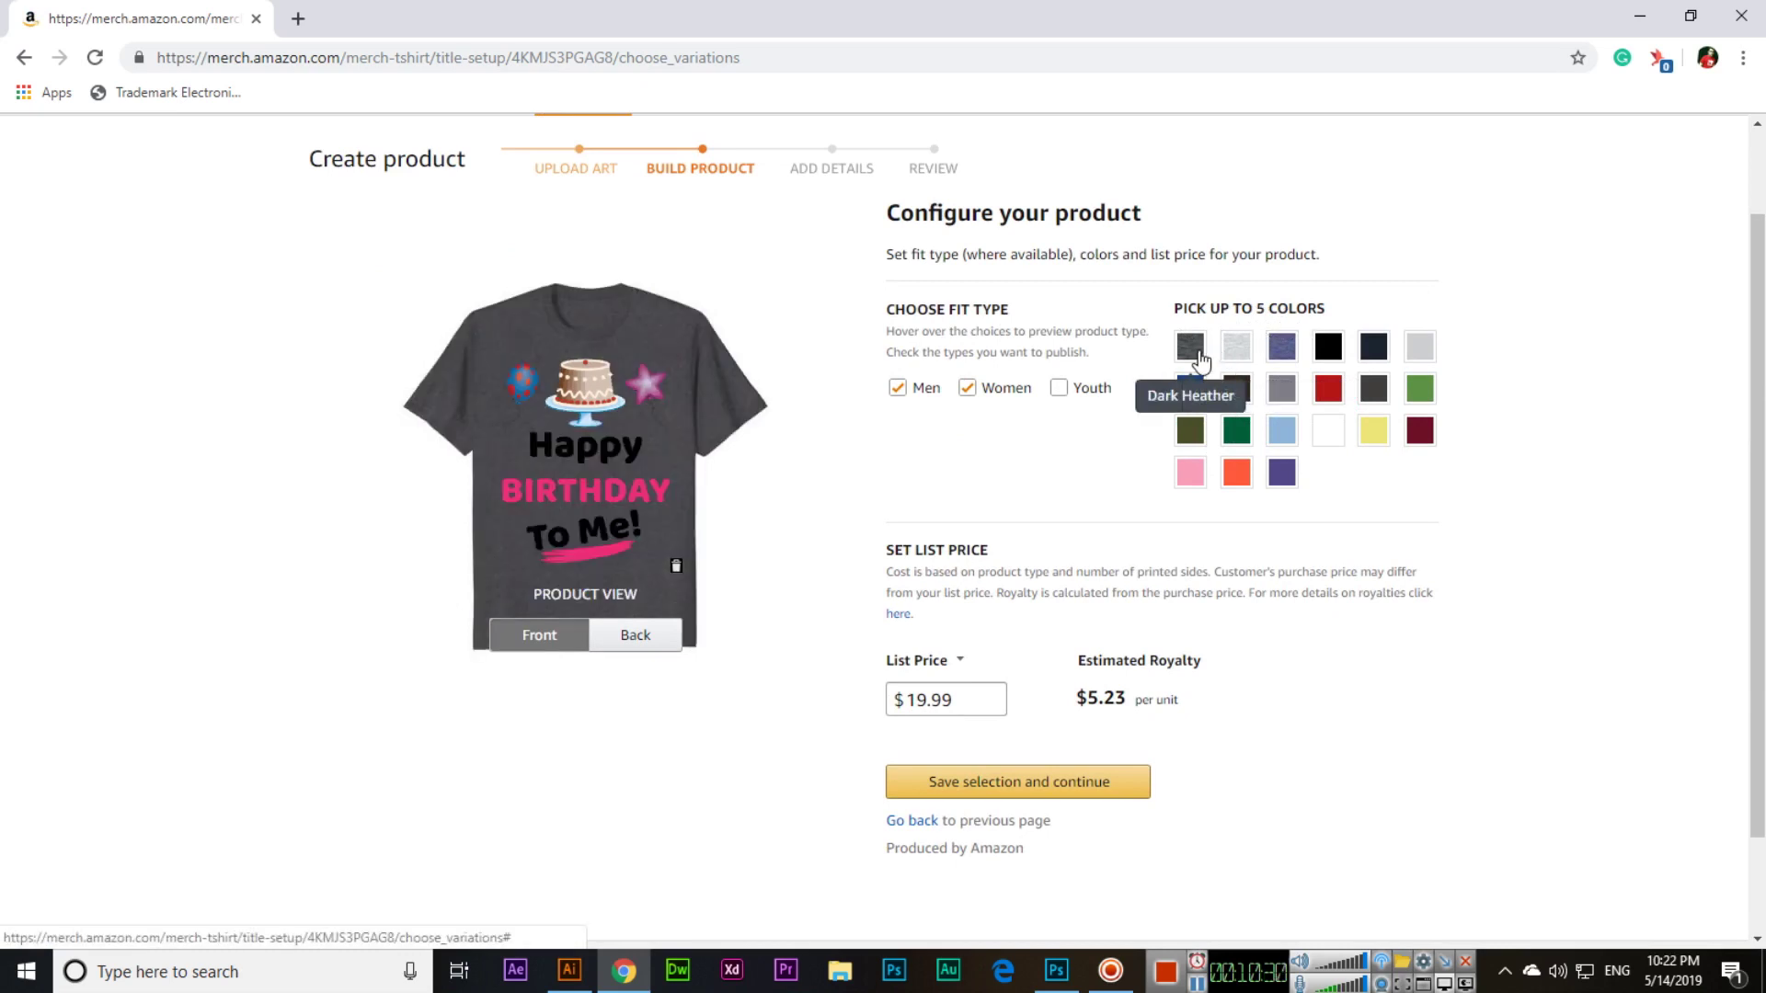
left_click(1329, 439)
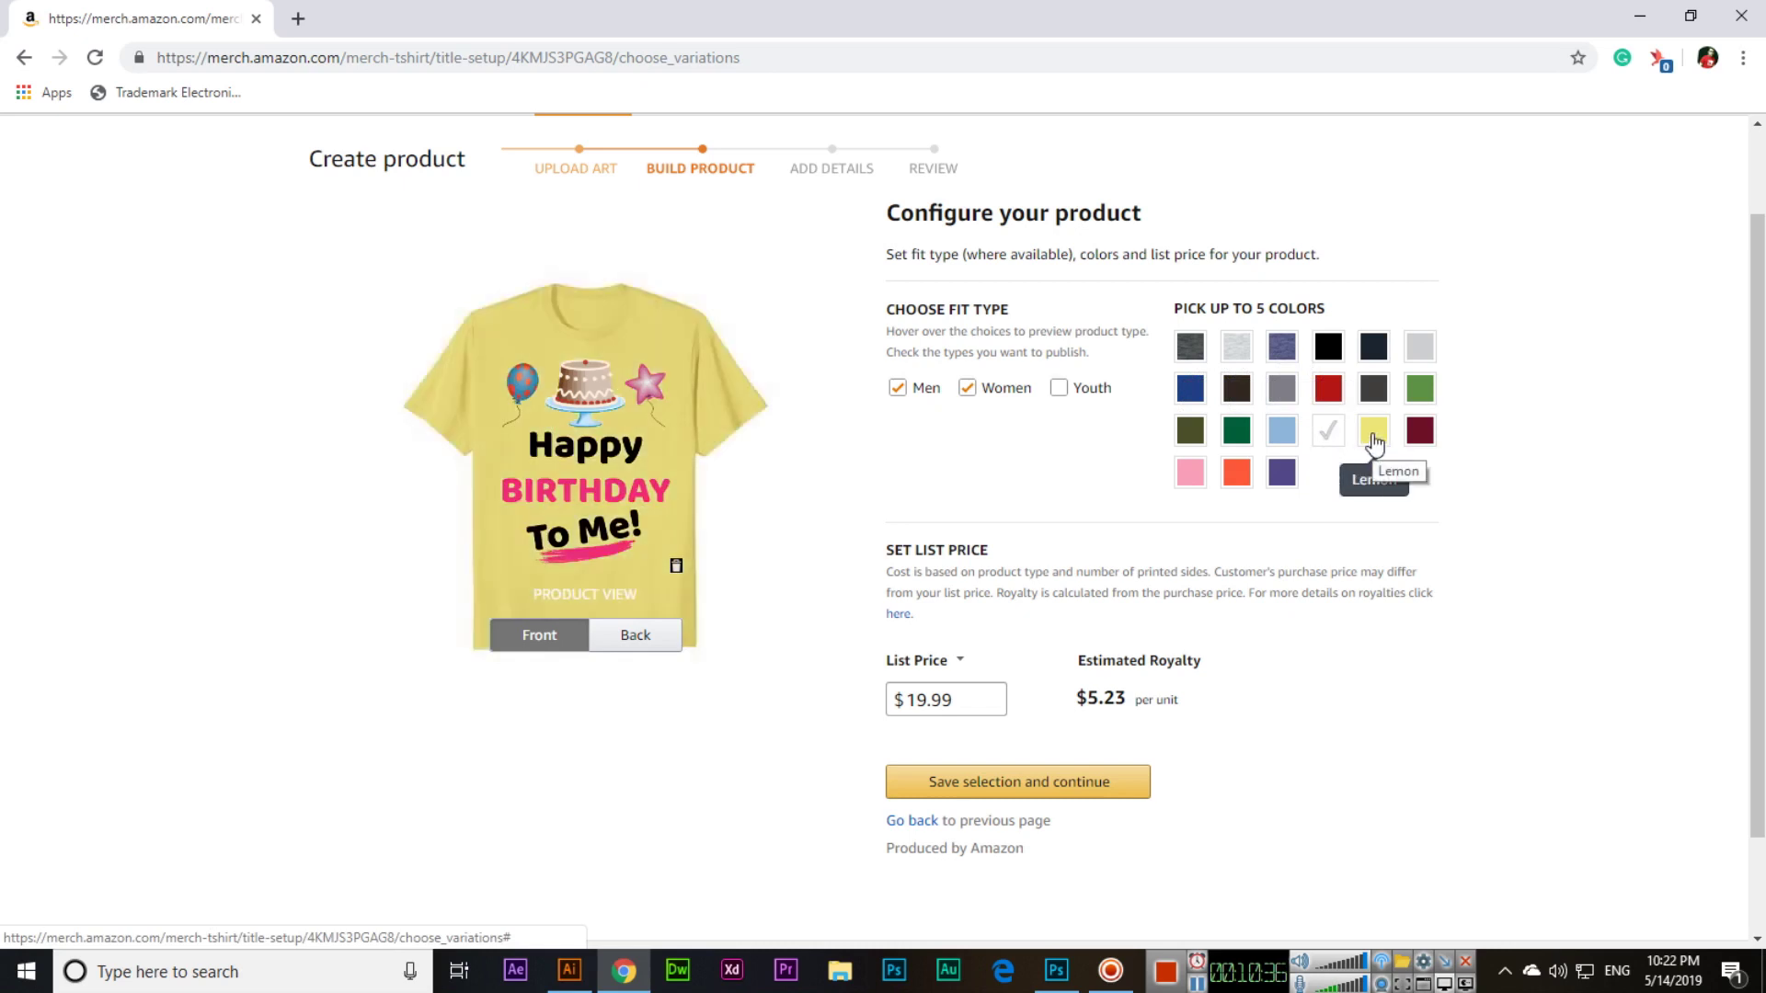
left_click(1417, 355)
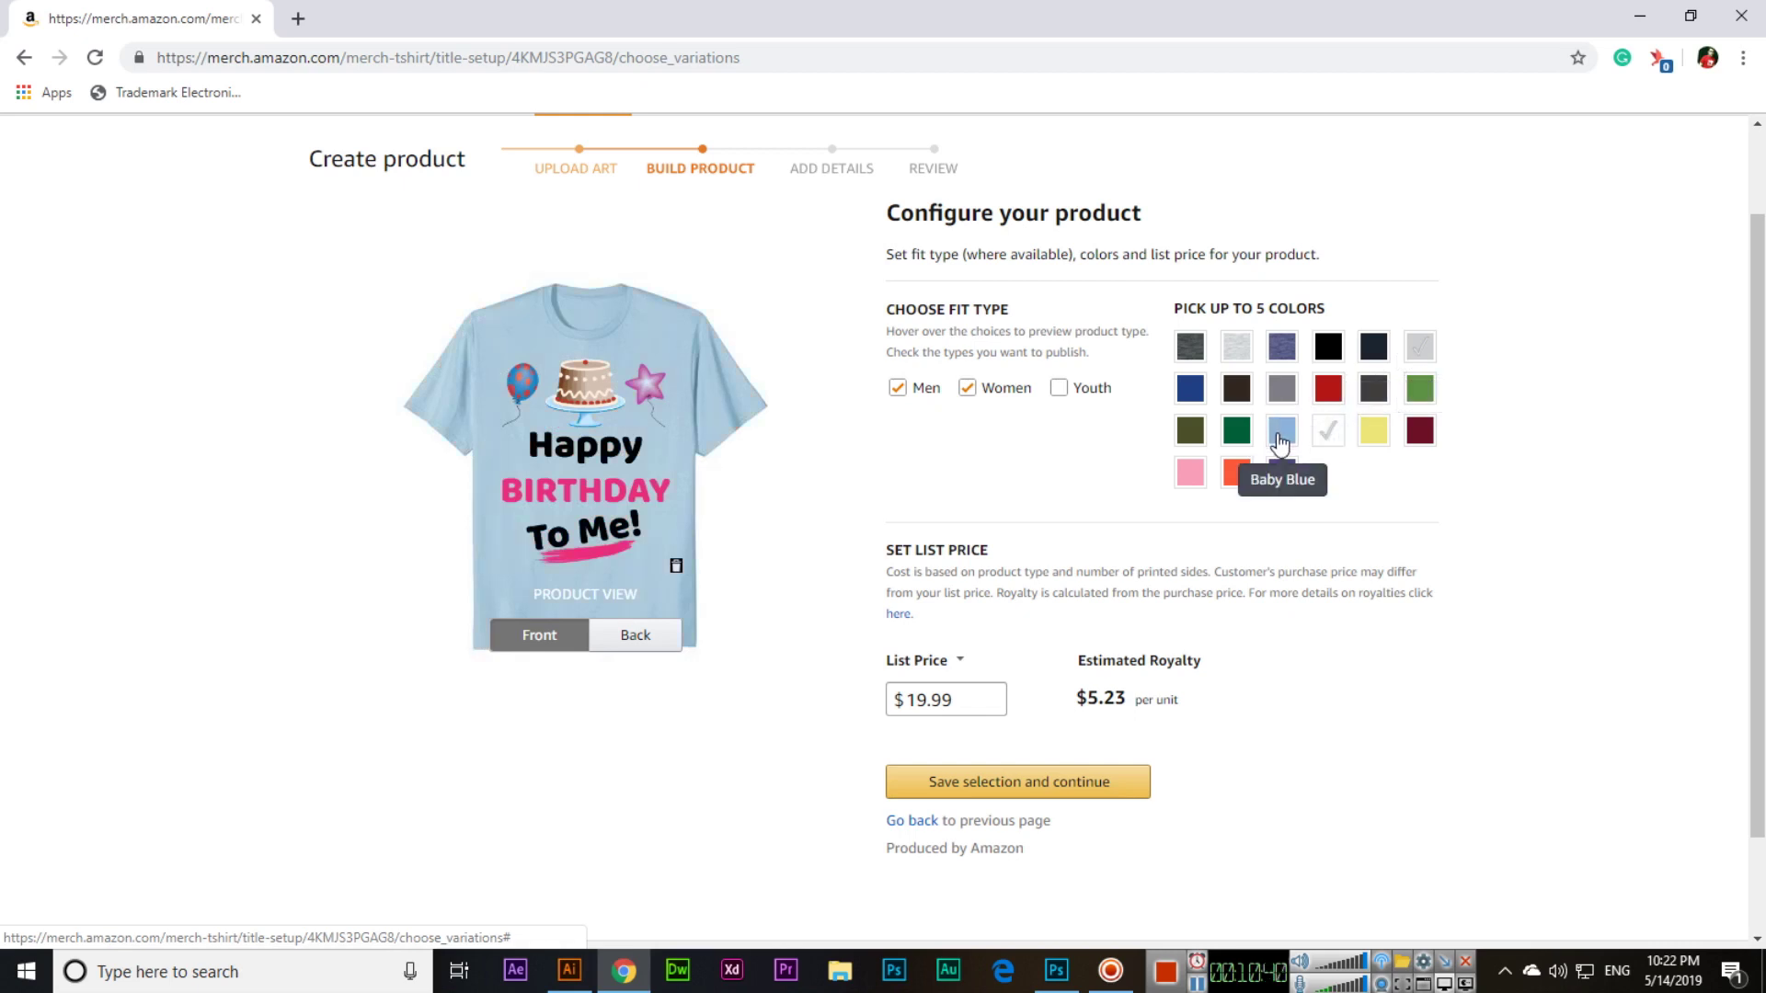
left_click(1280, 440)
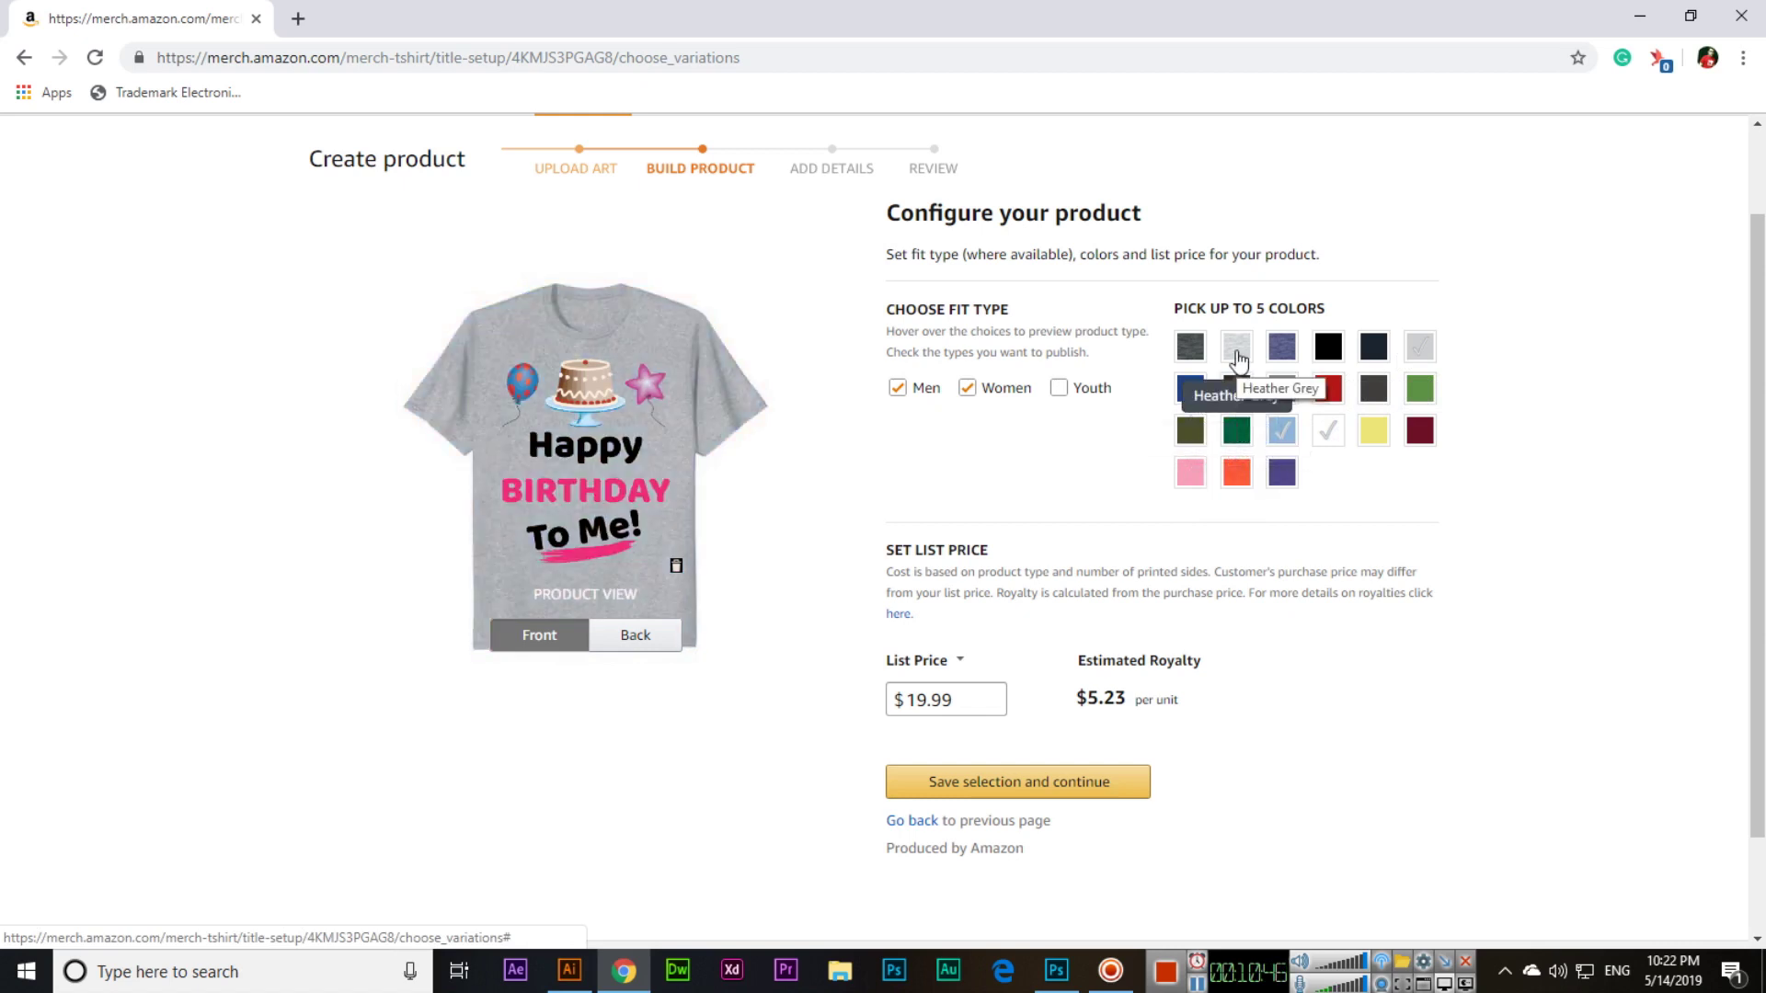
left_click(1239, 357)
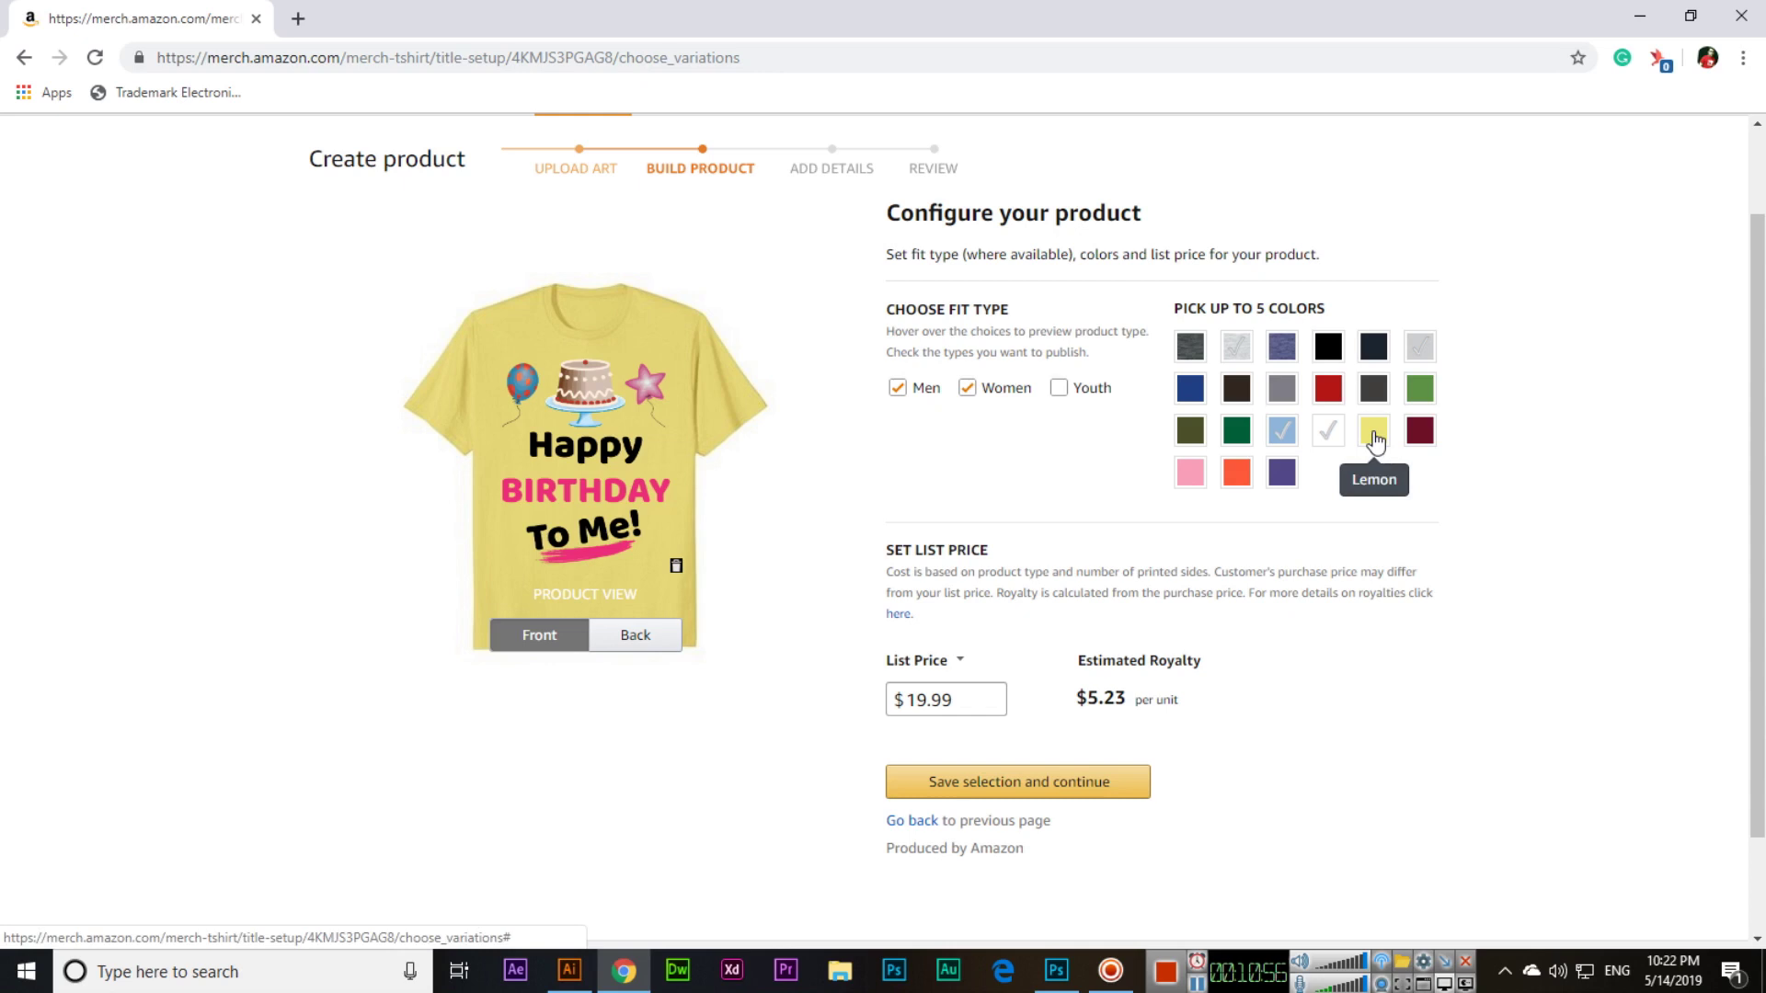
left_click(1375, 441)
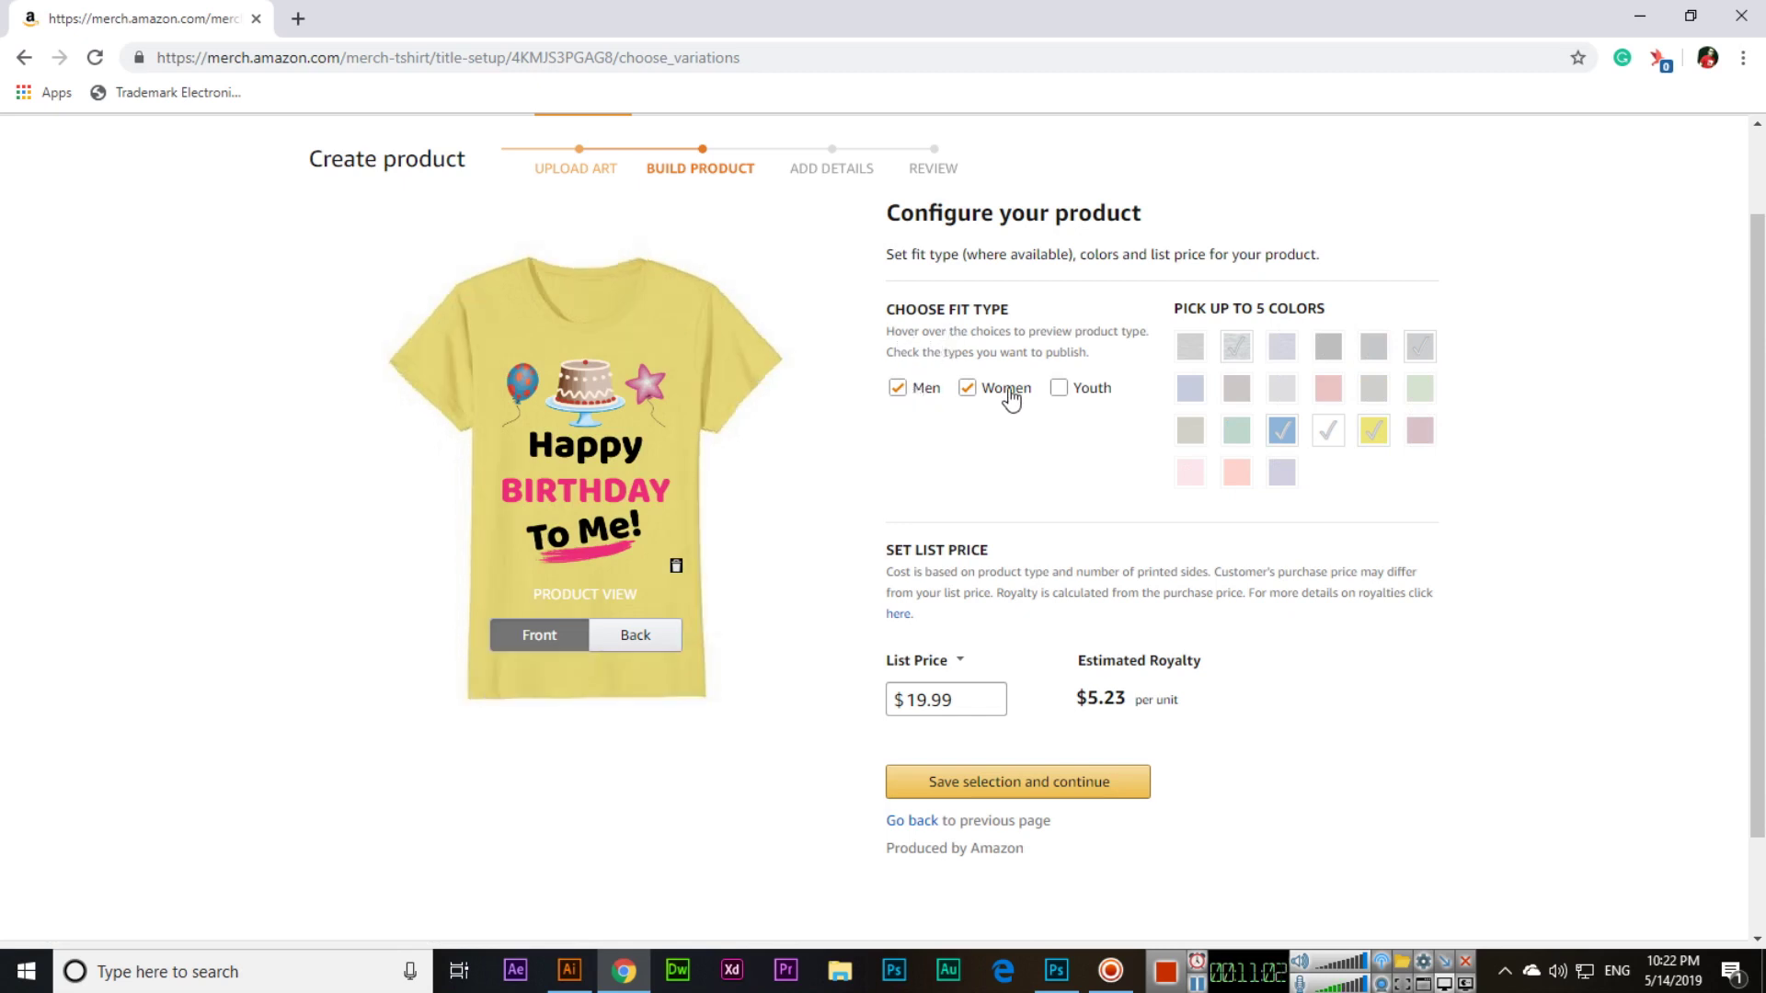
- Keep only the Men and Women fit types and set the list price to $14.99
left_click(1065, 396)
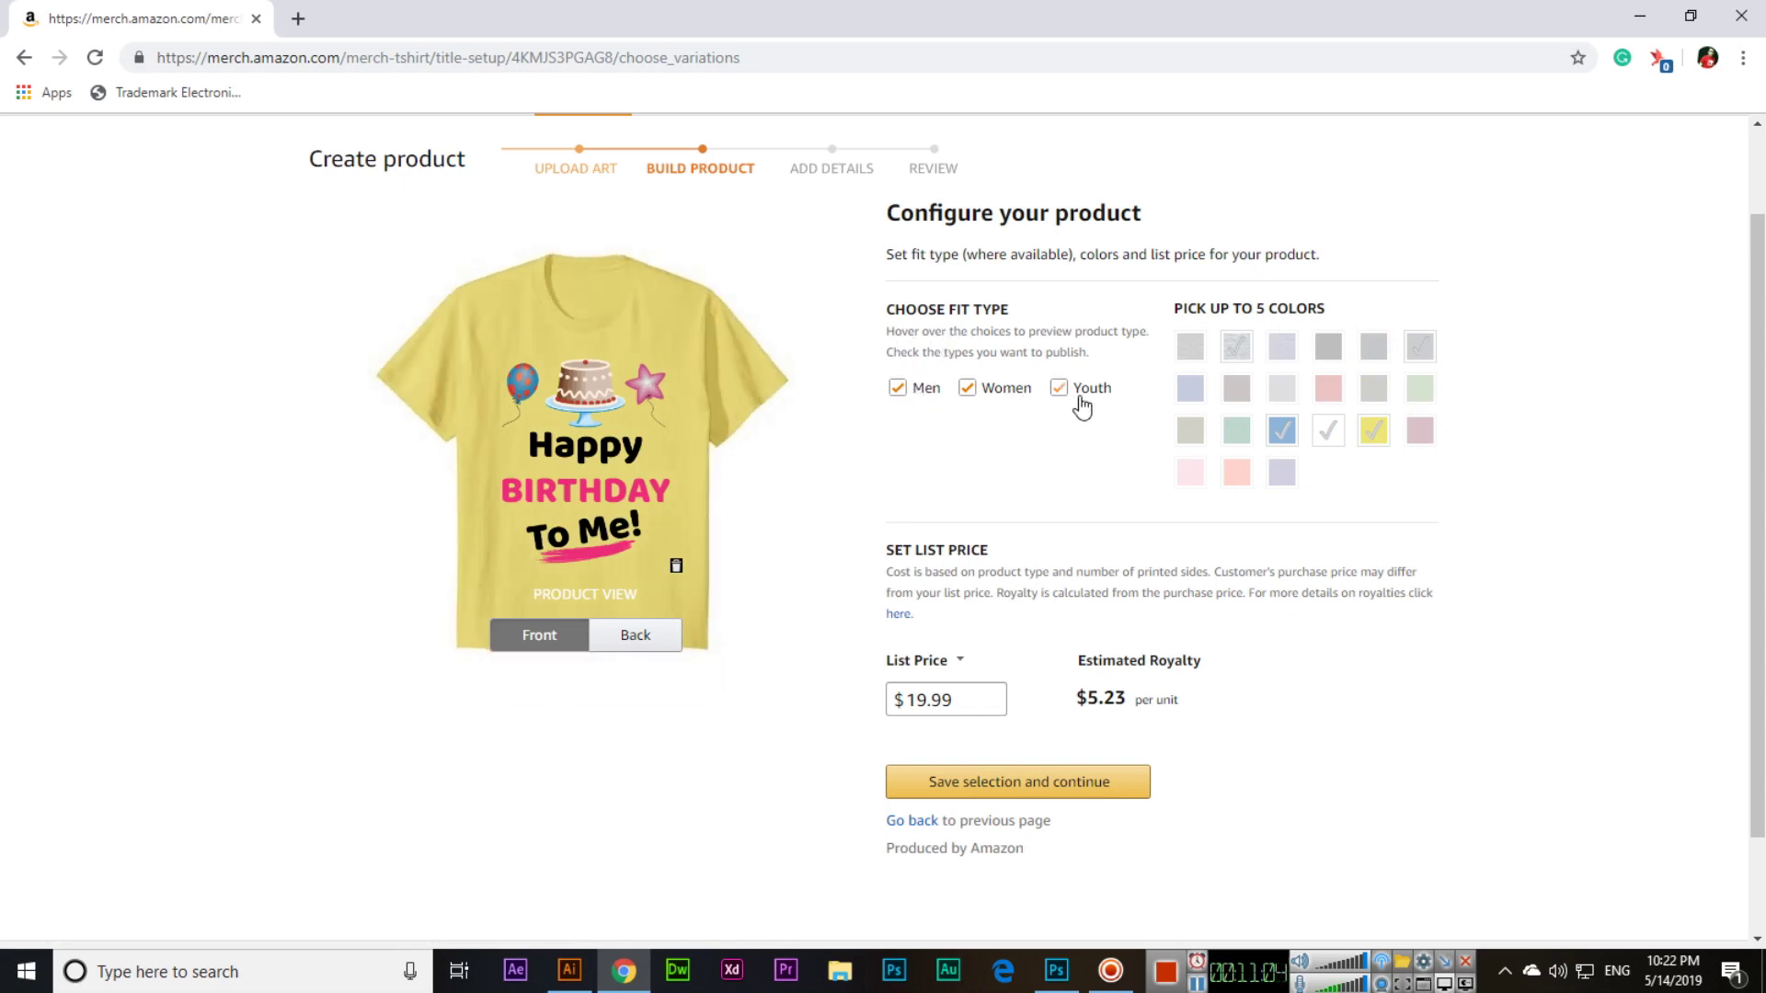
left_click(1082, 404)
scroll(855, 538, "down", 2)
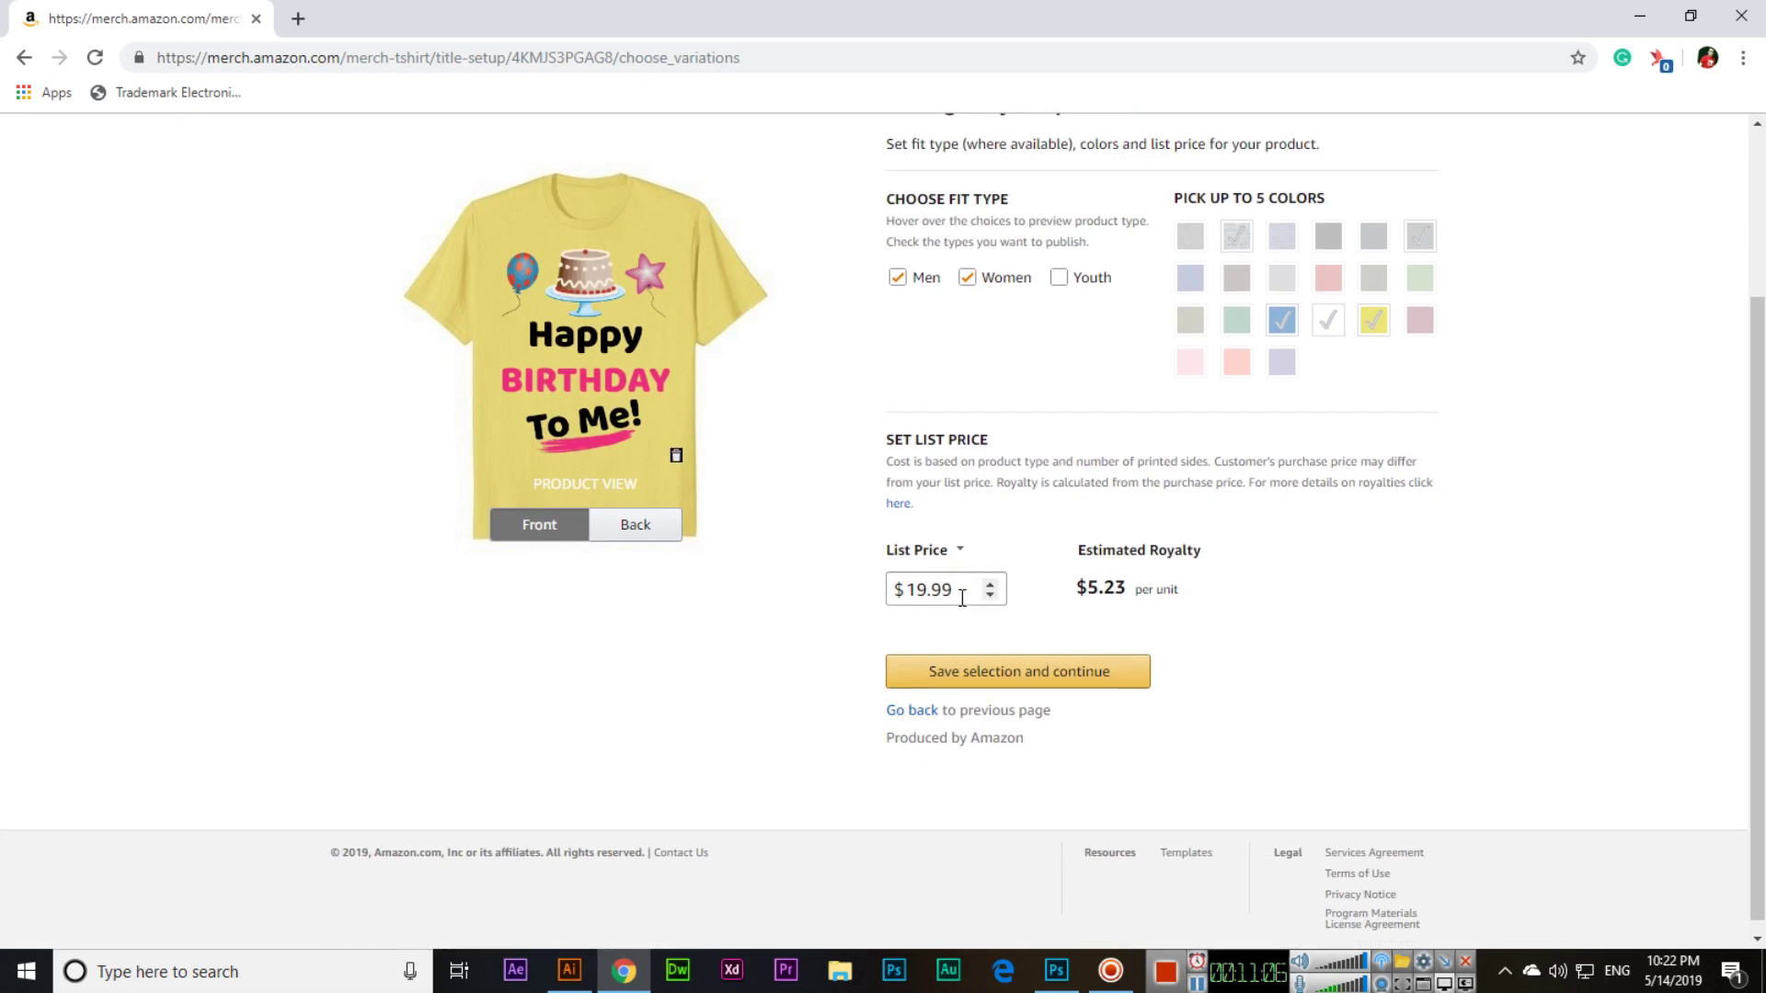
left_click_drag(962, 598, 906, 598)
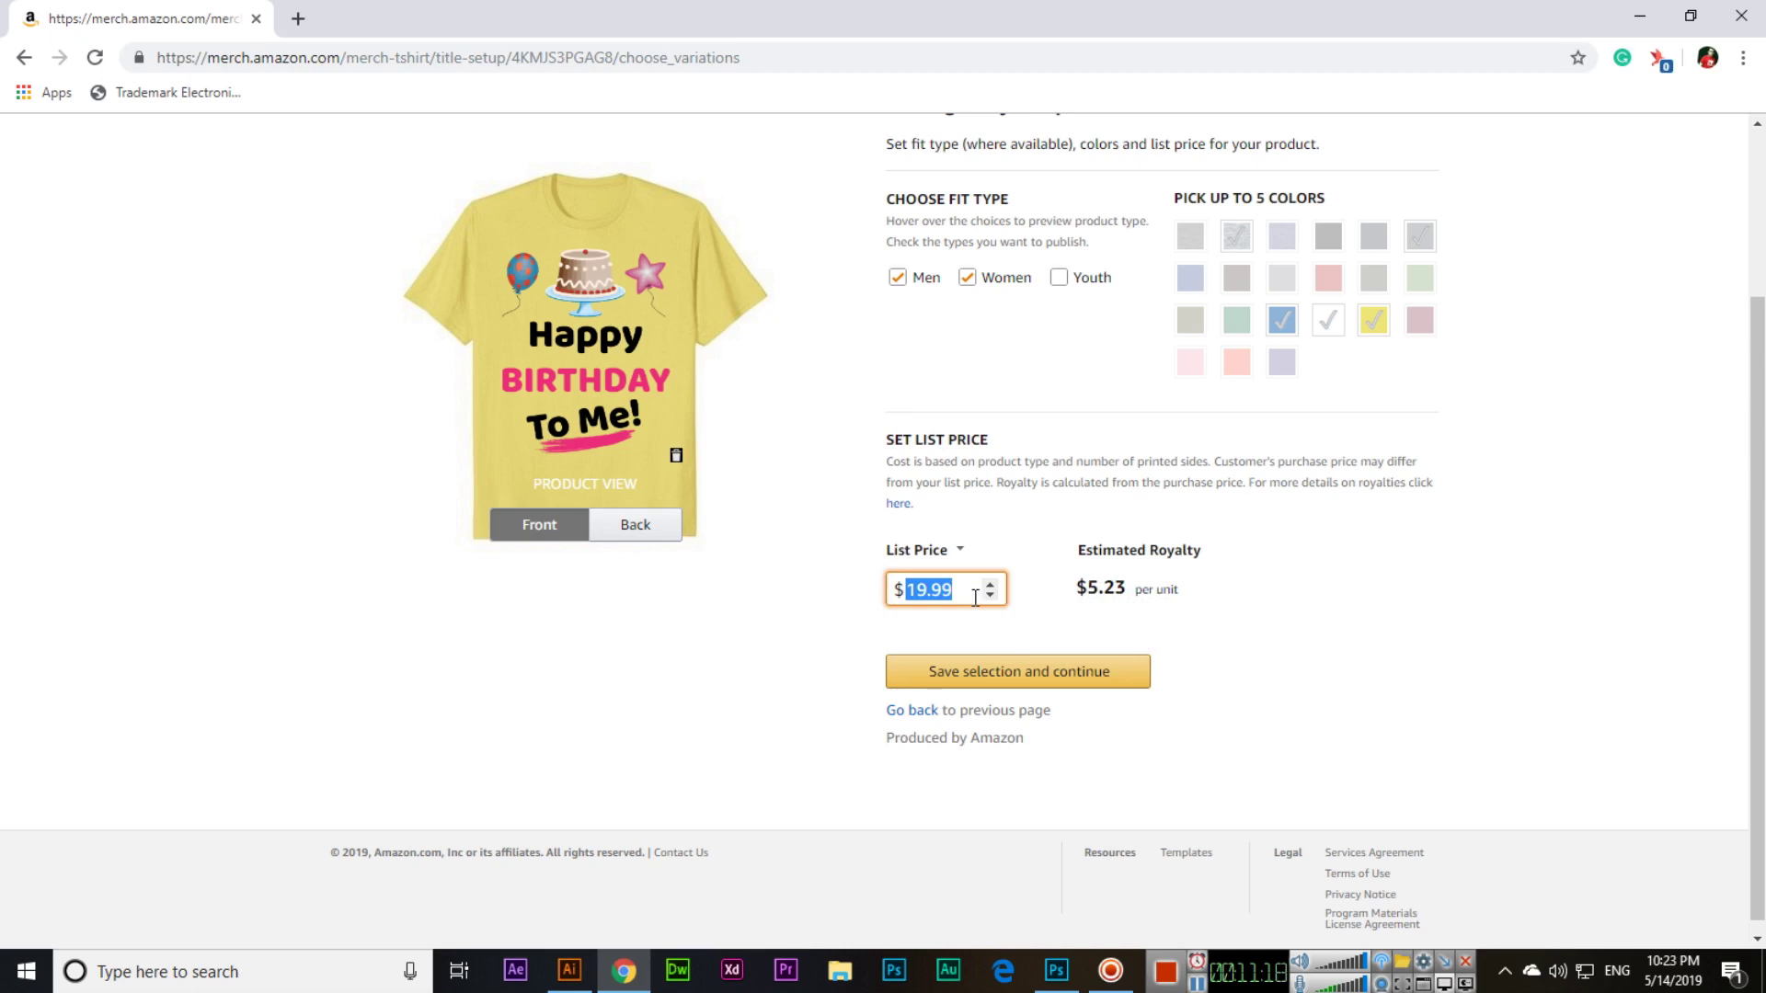
type("14.99")
key("Tab")
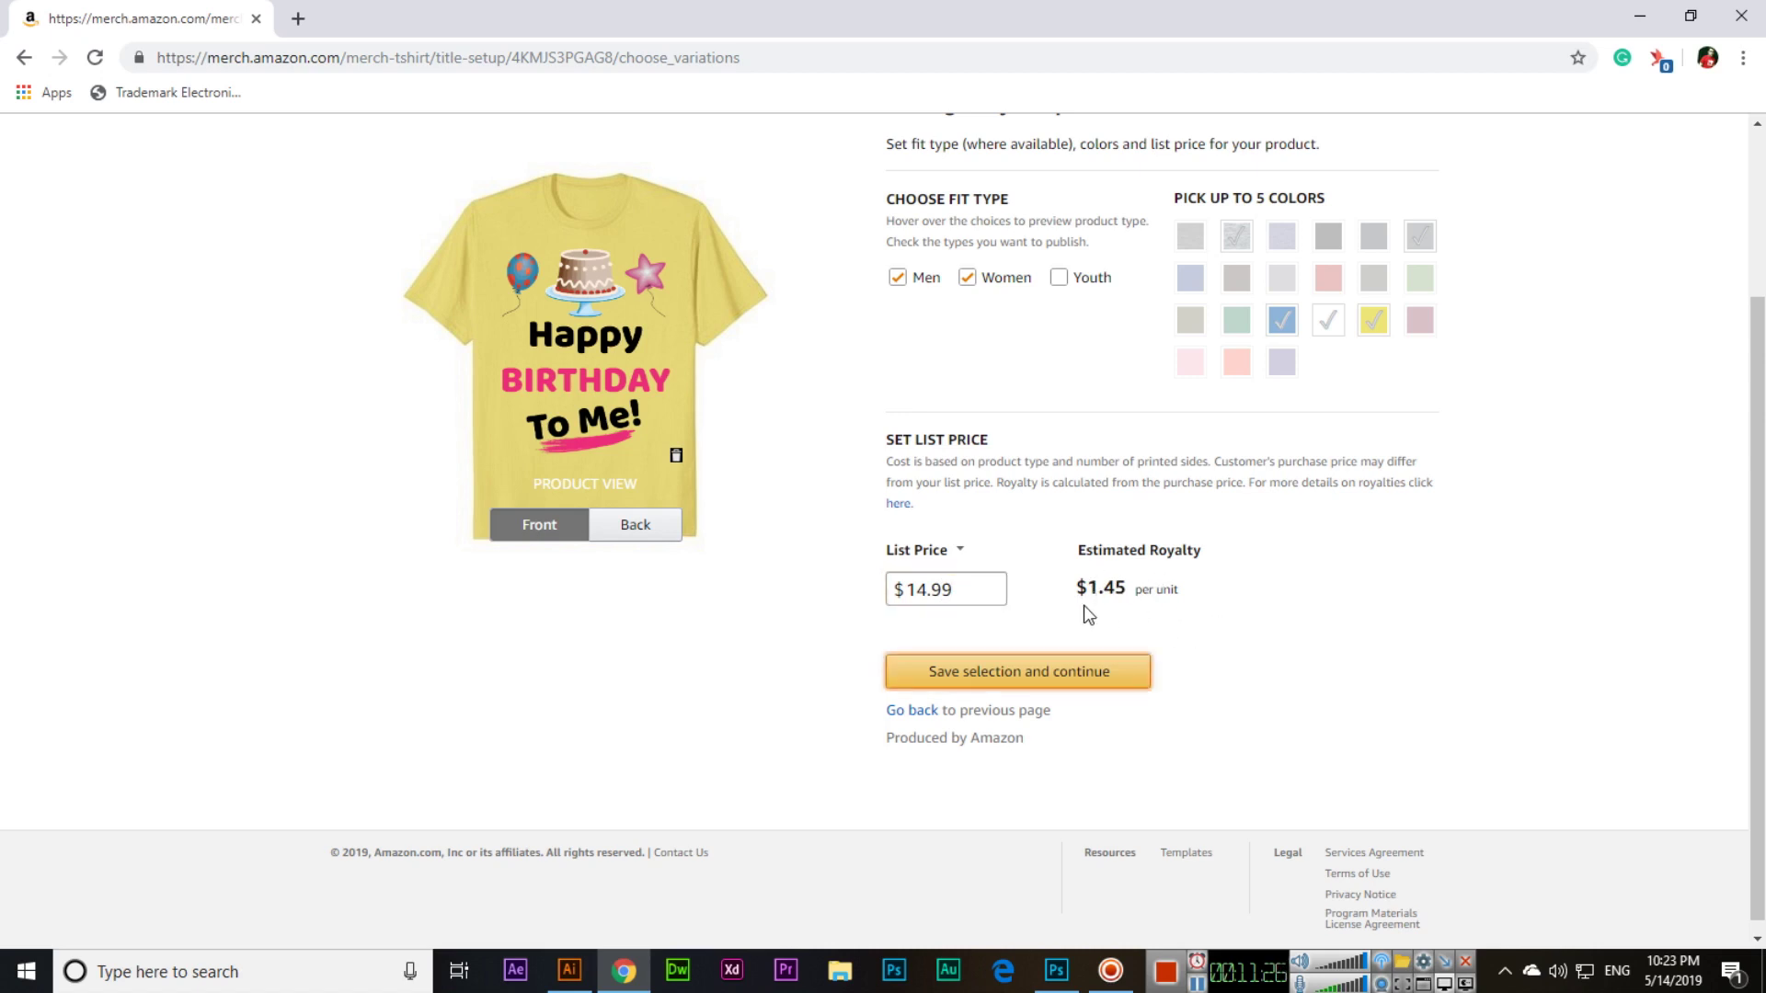
- Save the color, fit and price selection, continue to the product details, and set the brand name to "Happy Birthday to Me"
left_click(952, 685)
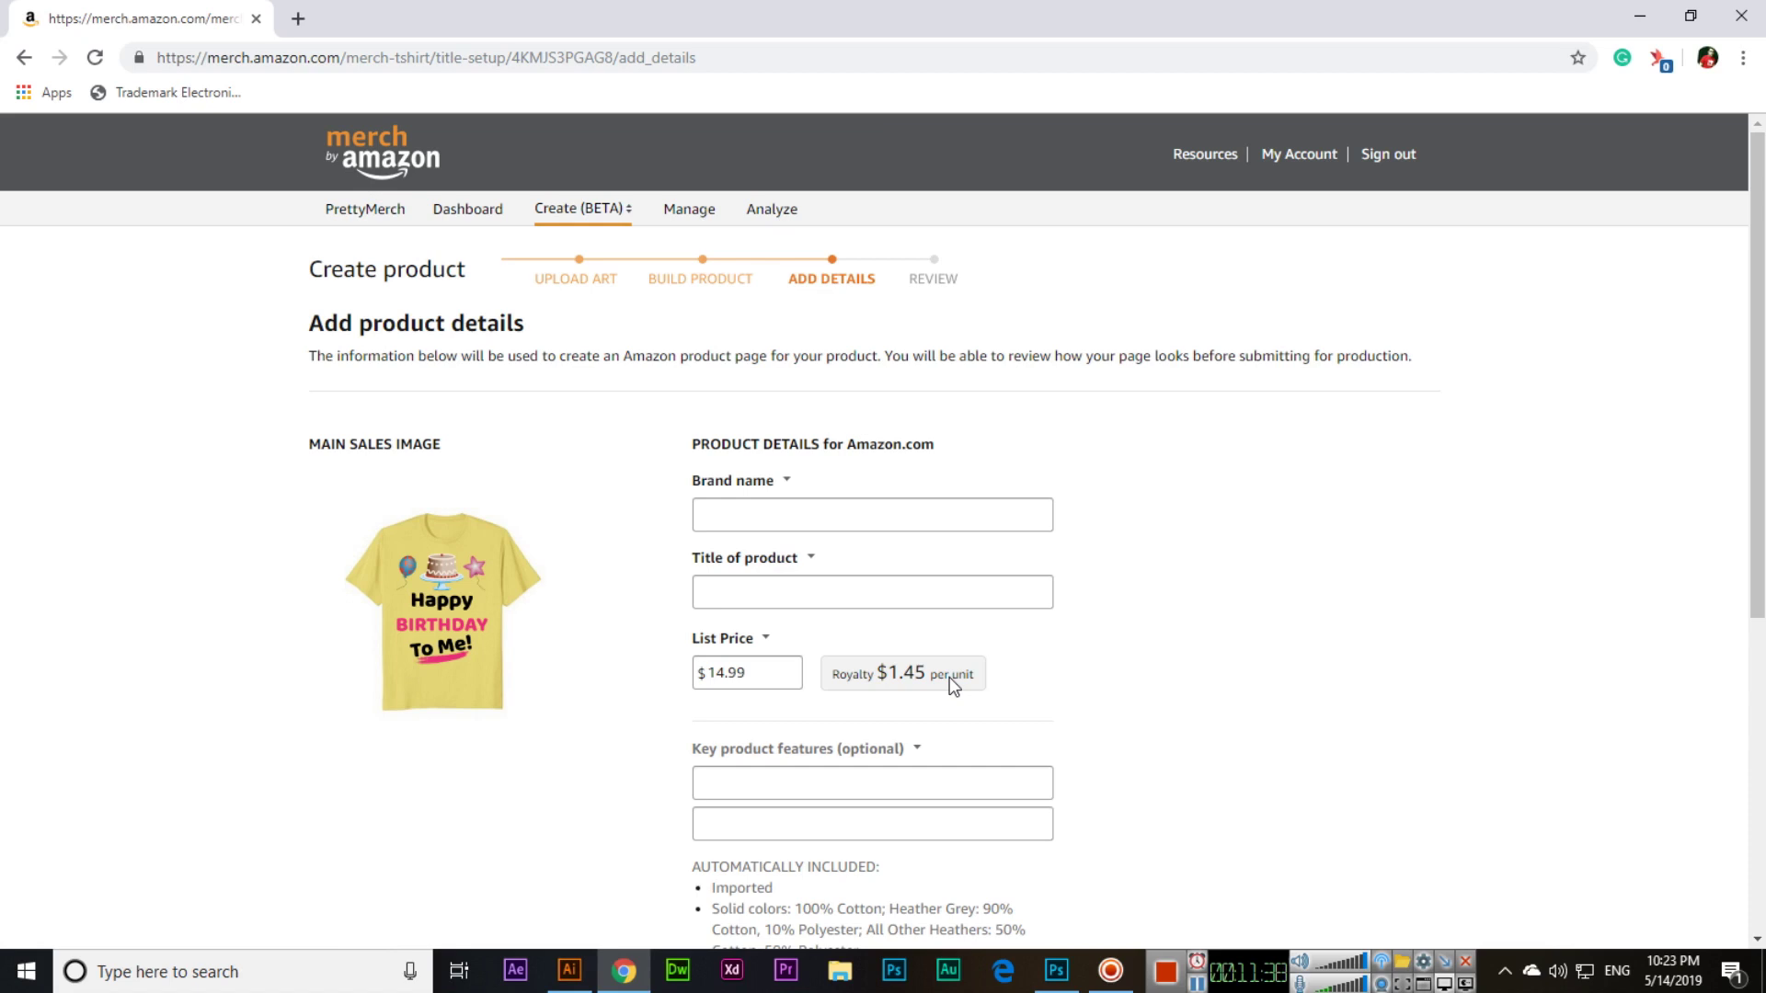
scroll(1006, 644, "down", 1)
left_click(770, 396)
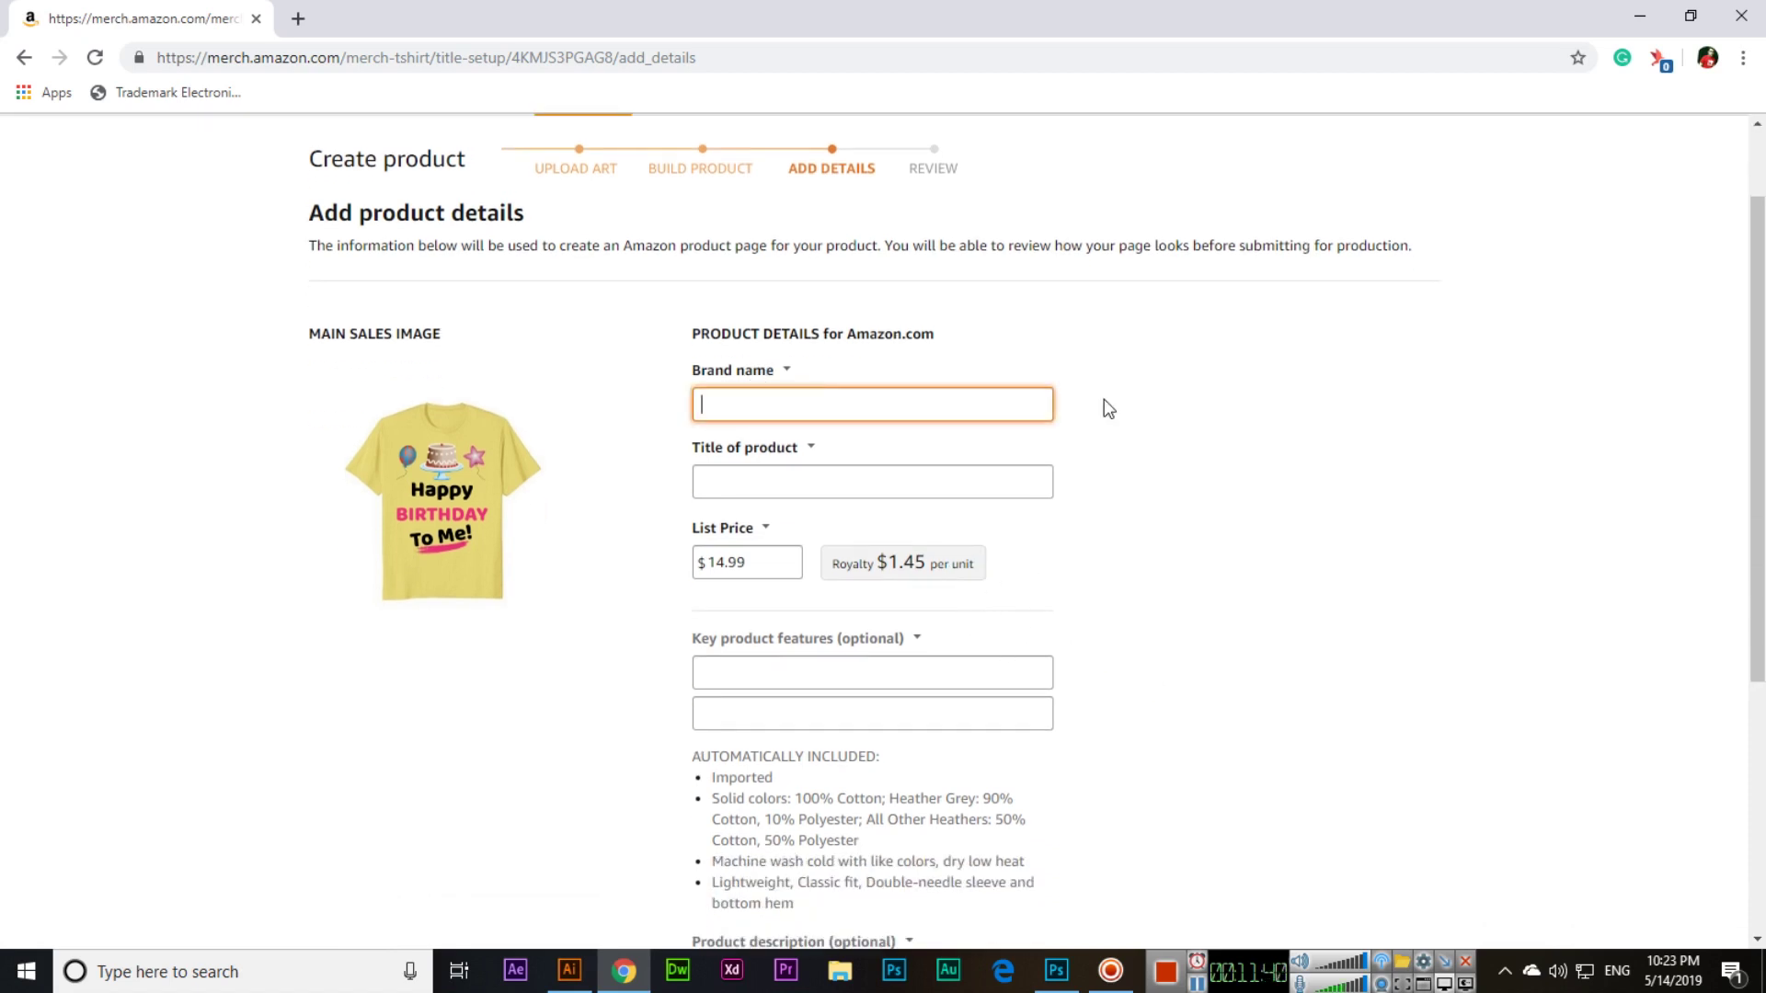
type("Happy Birthday to Me")
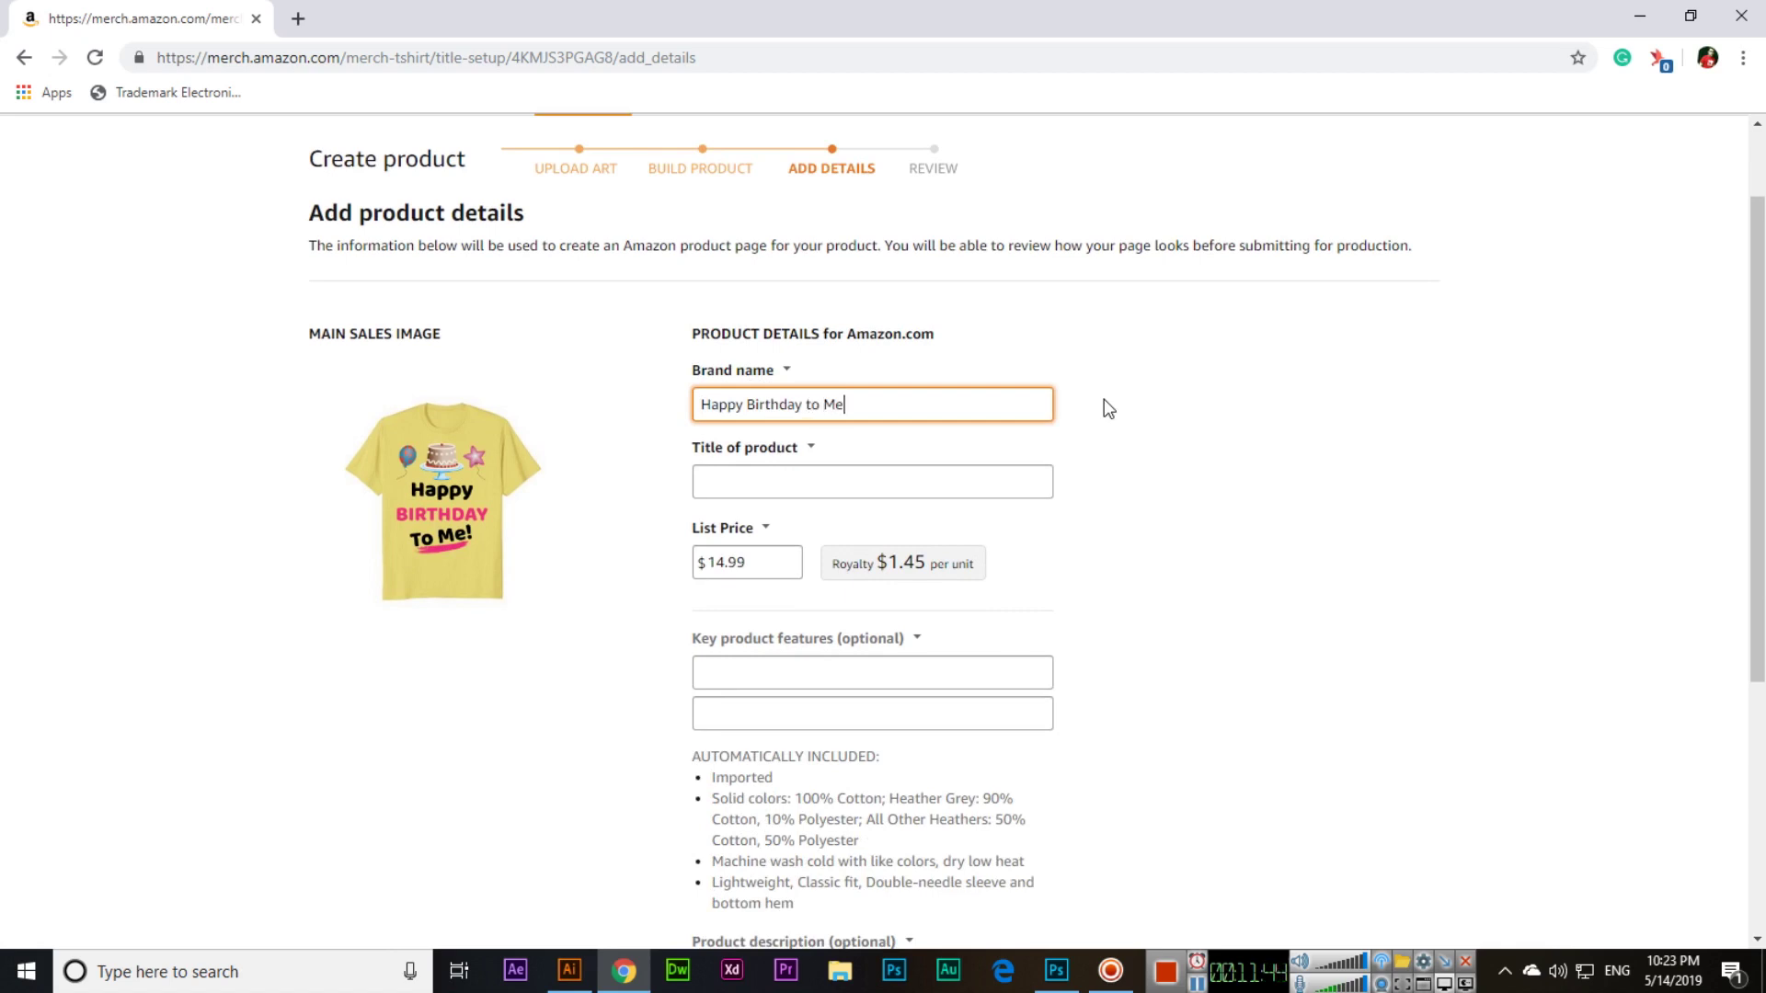
- Set the product title to "Happy Birthday to Me T Shirt for Men and Women"
left_click(880, 480)
scroll(1171, 483, "down", 1)
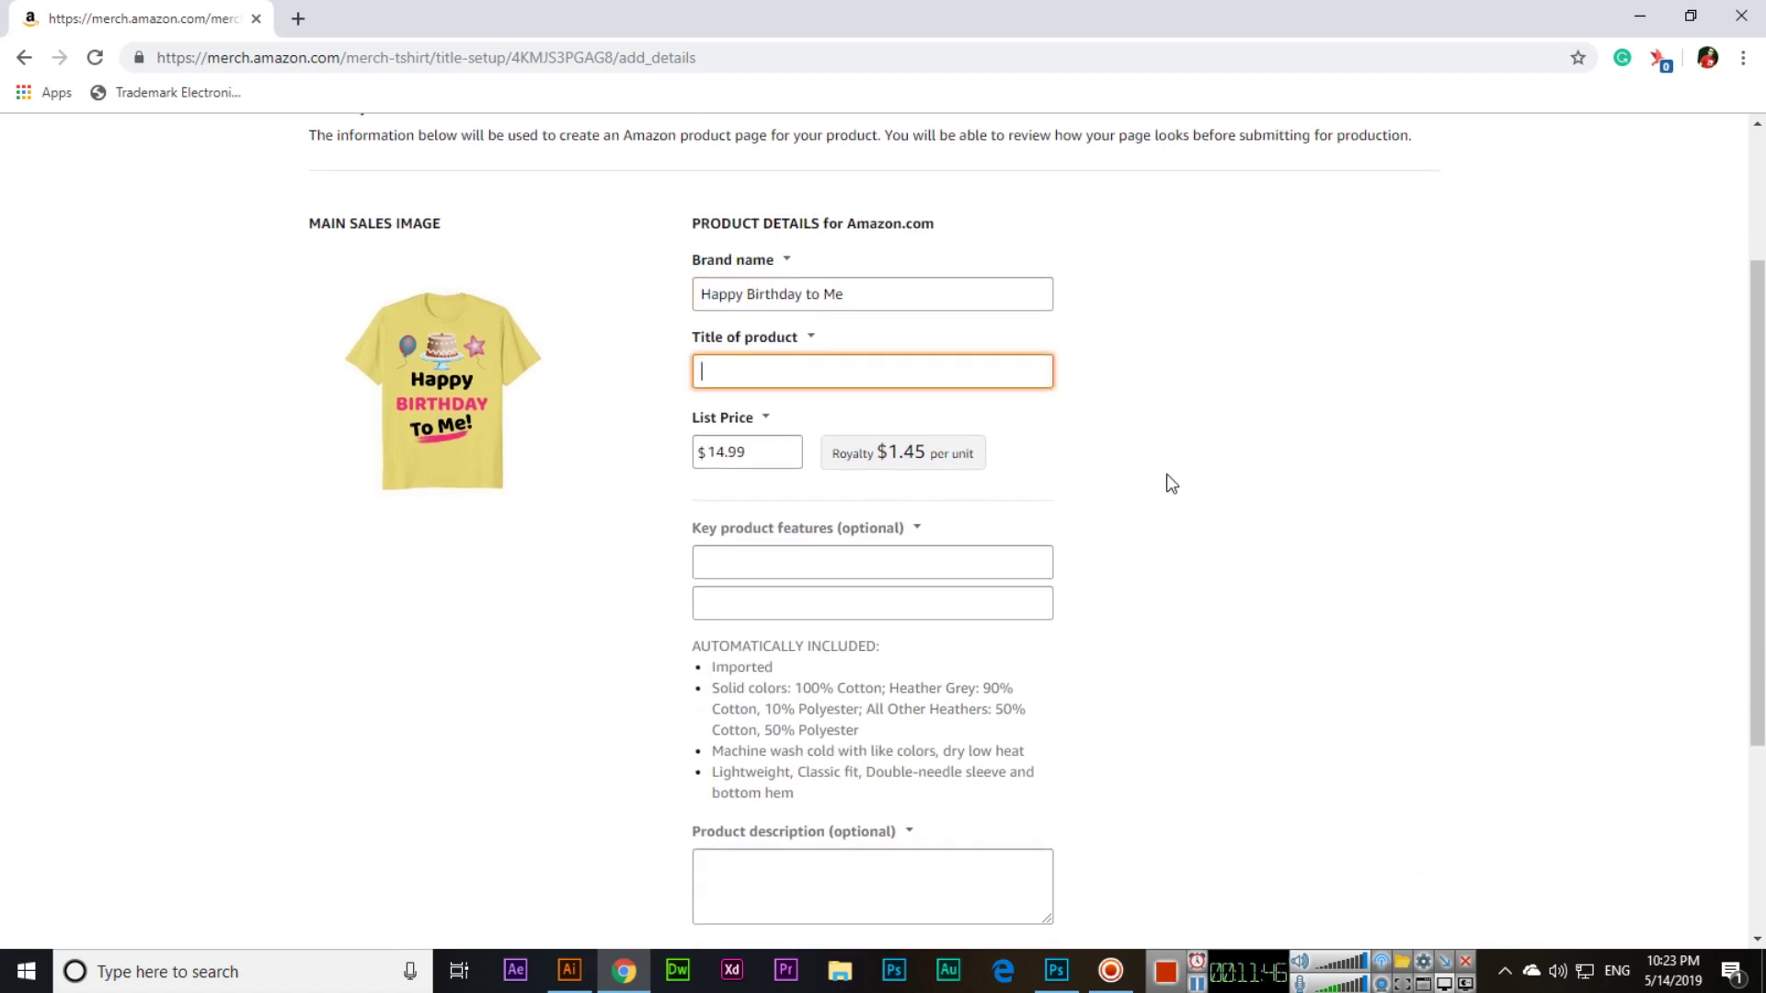
type("Happy Birthday to Me T")
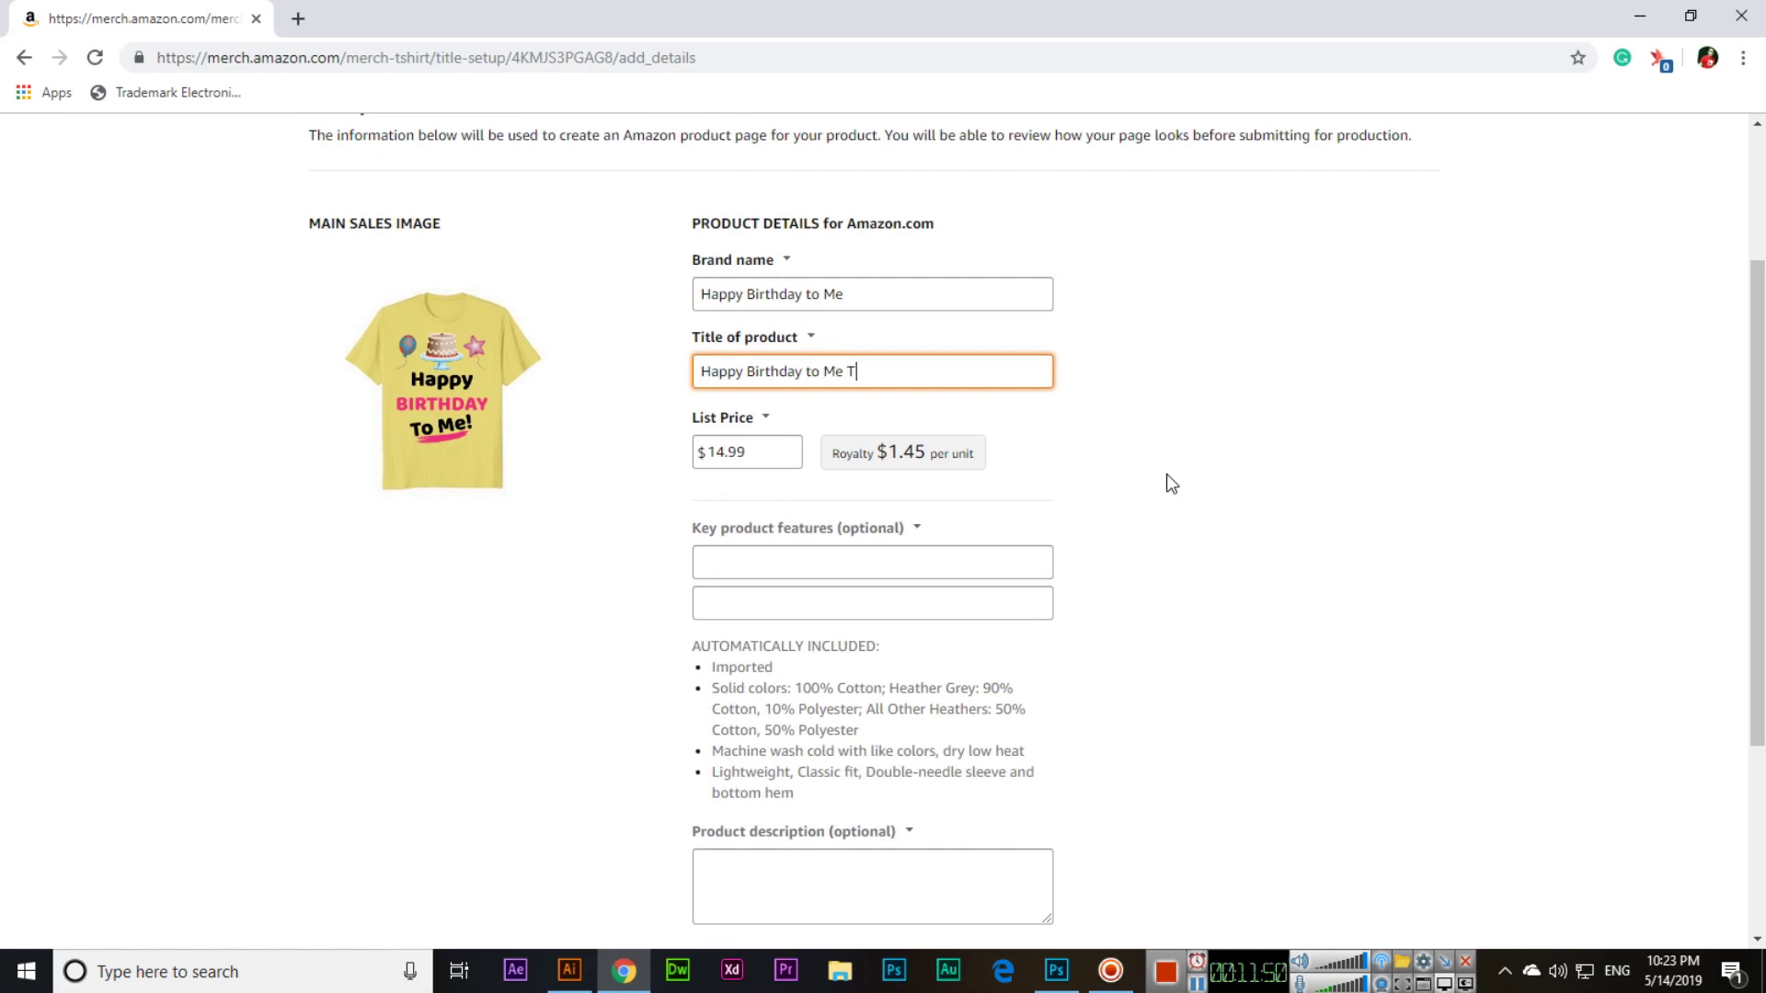
type(" Shirt for Men and Women")
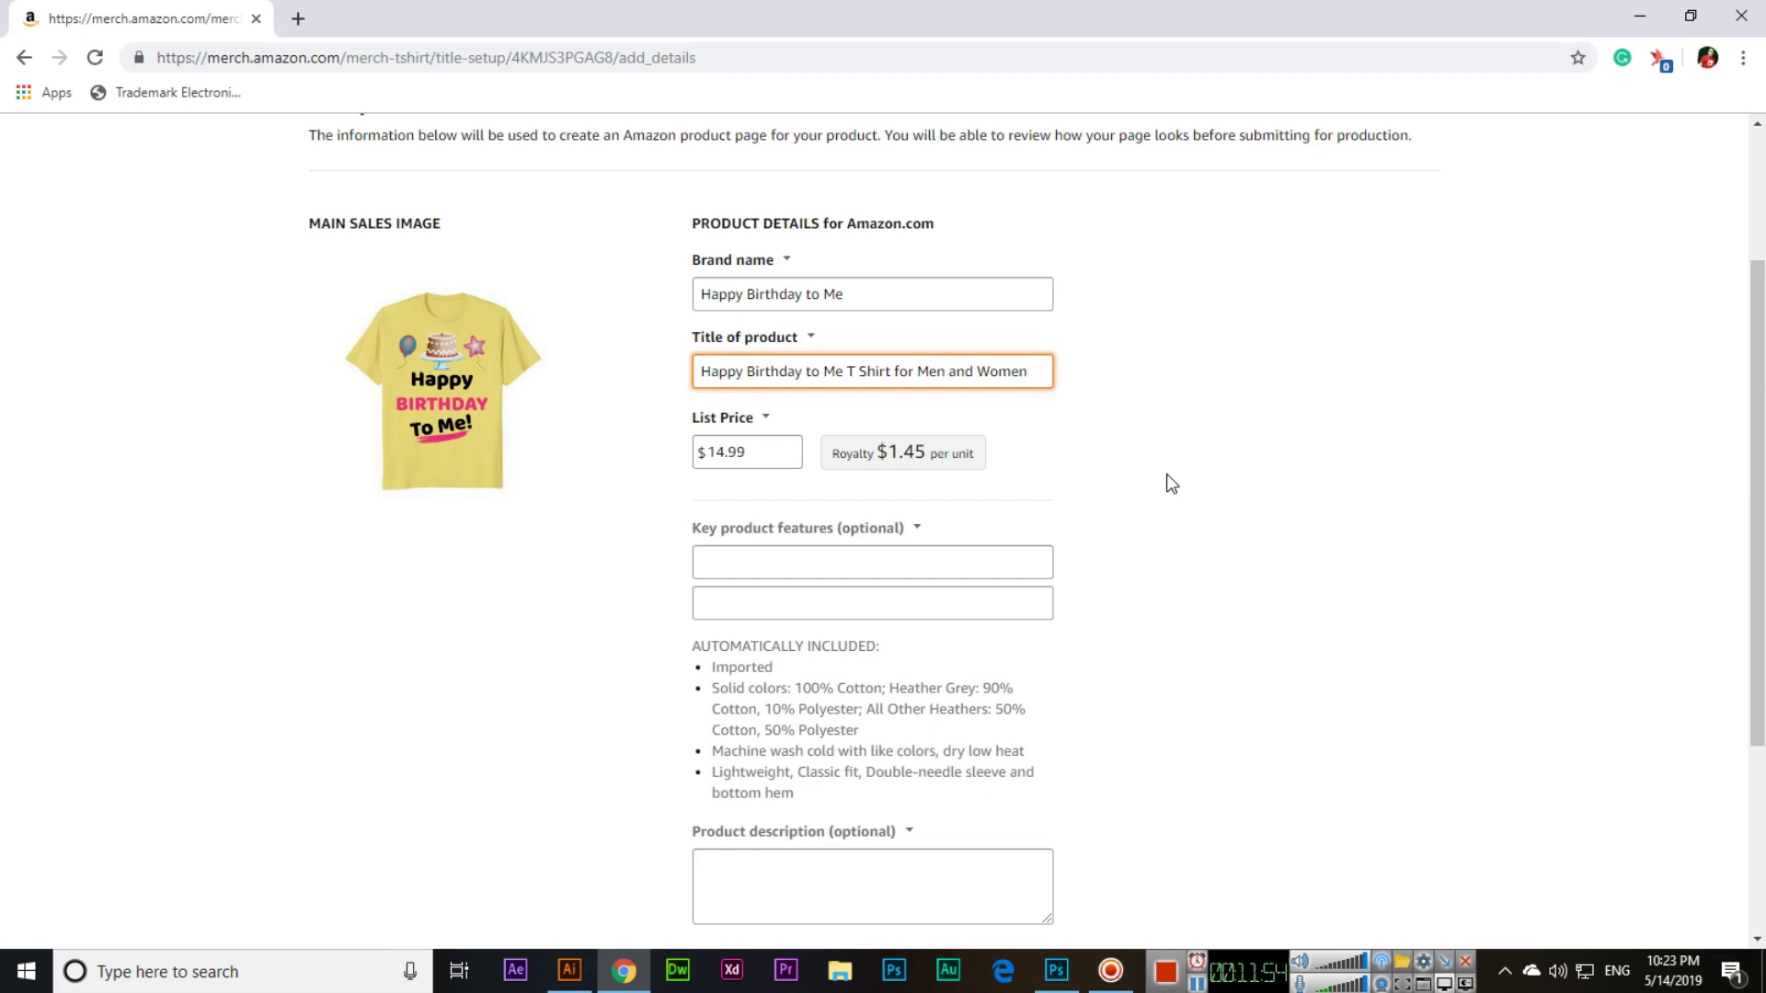
scroll(927, 556, "down", 1)
left_click(843, 442)
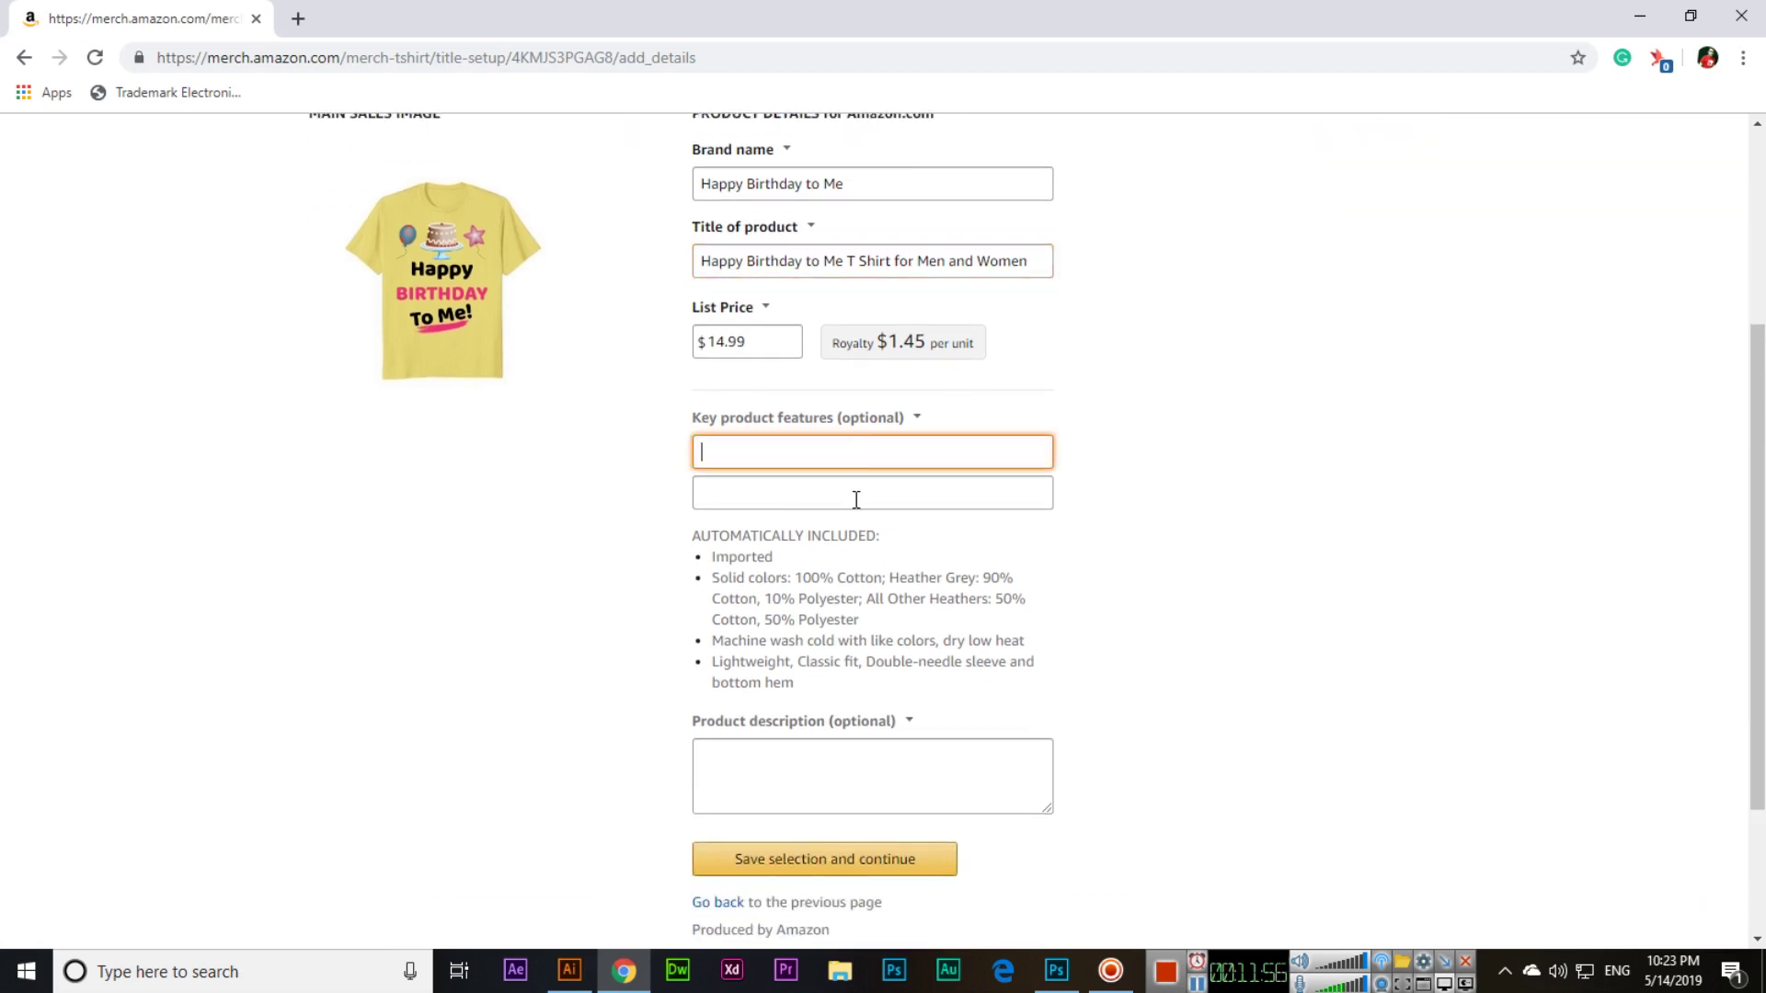
left_click(855, 497)
left_click(839, 736)
left_click(840, 449)
left_click(842, 486)
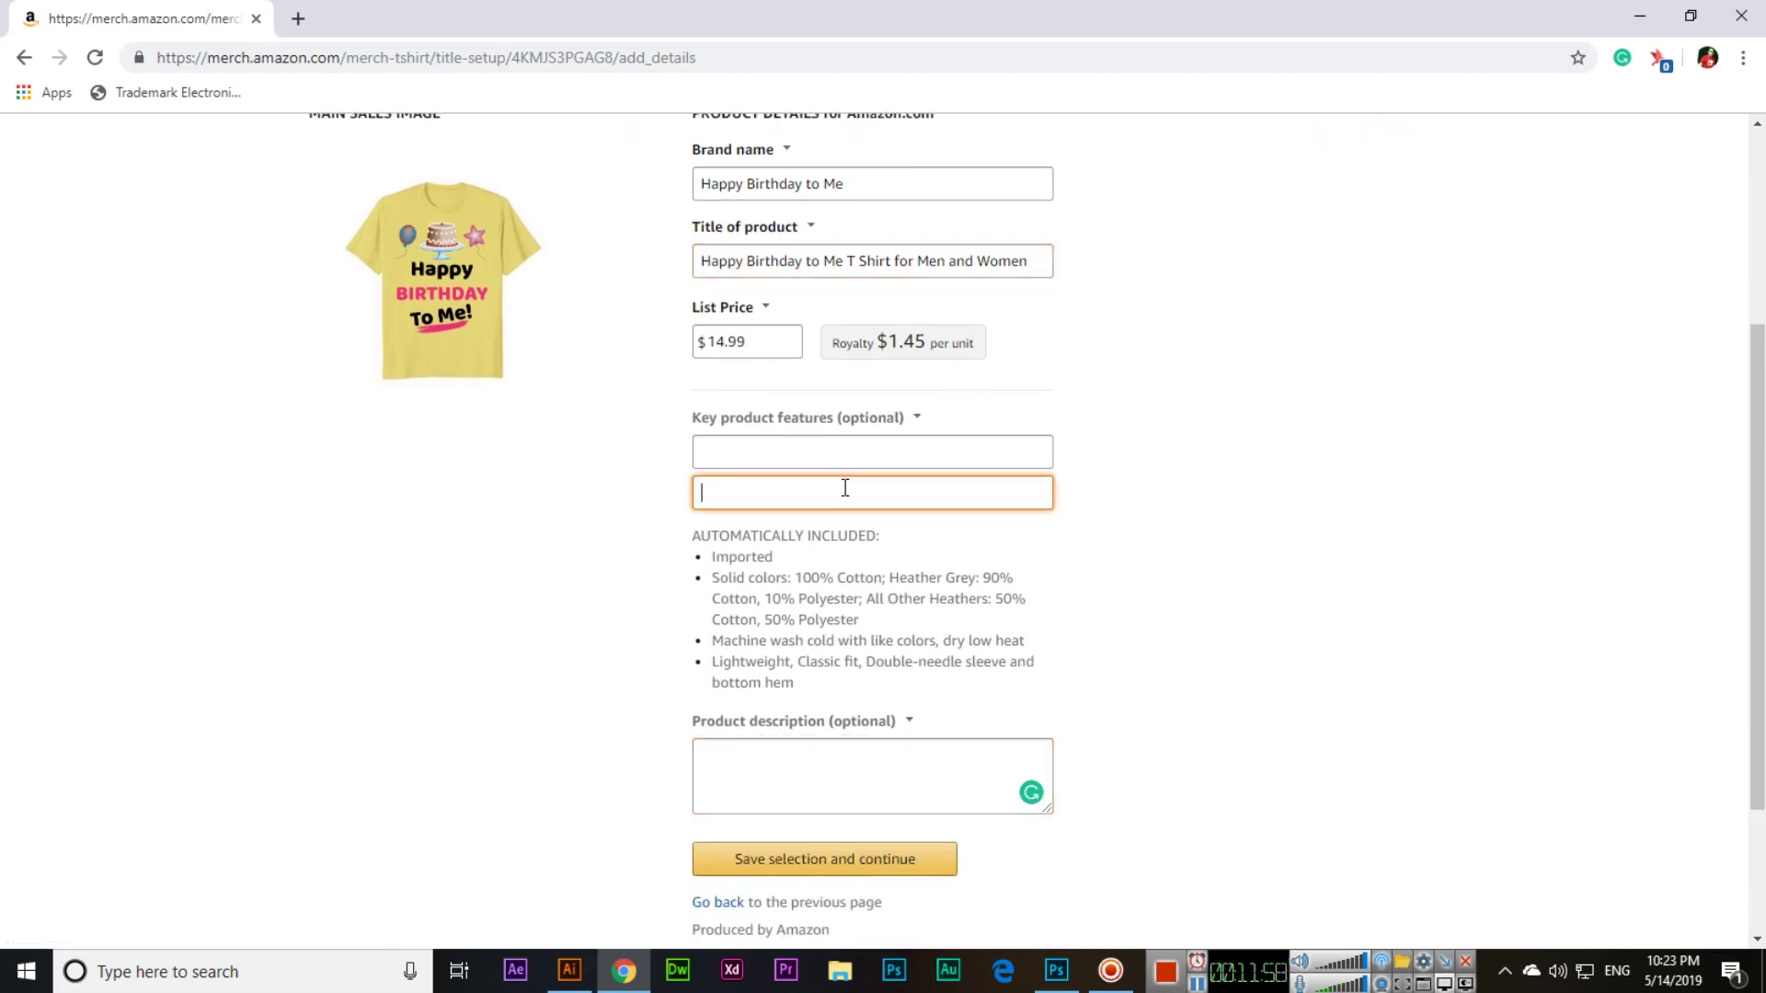
left_click(859, 745)
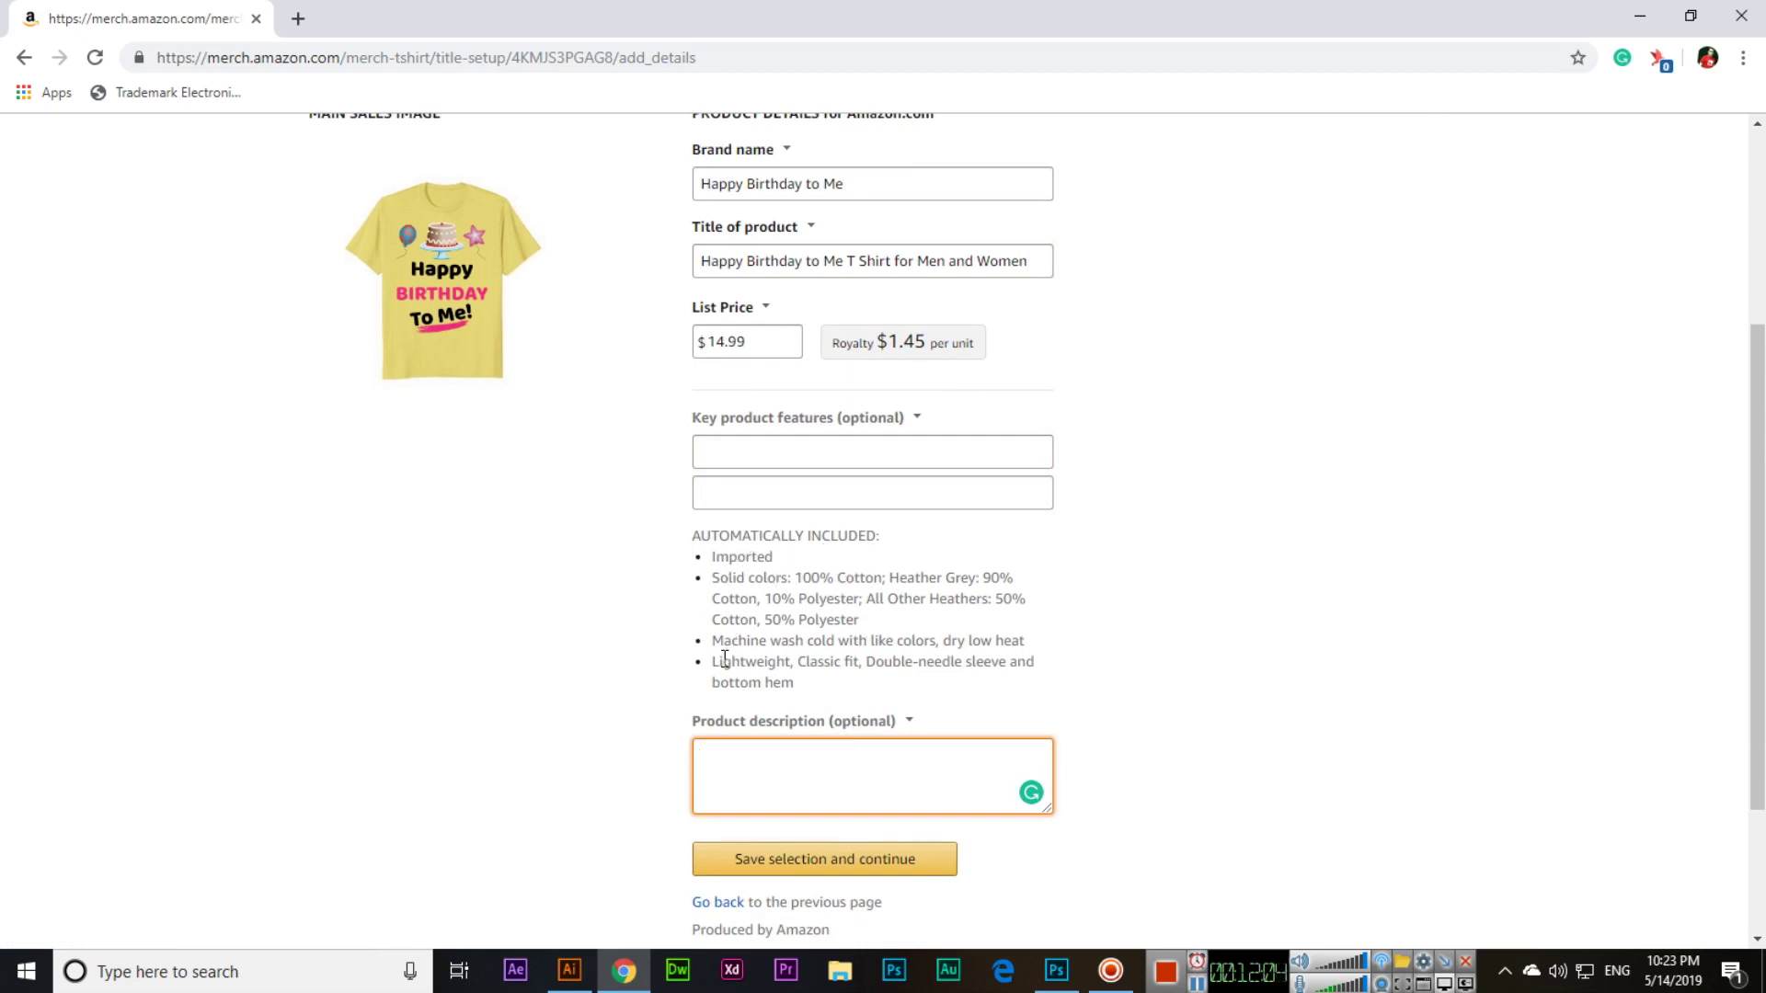
left_click(797, 452)
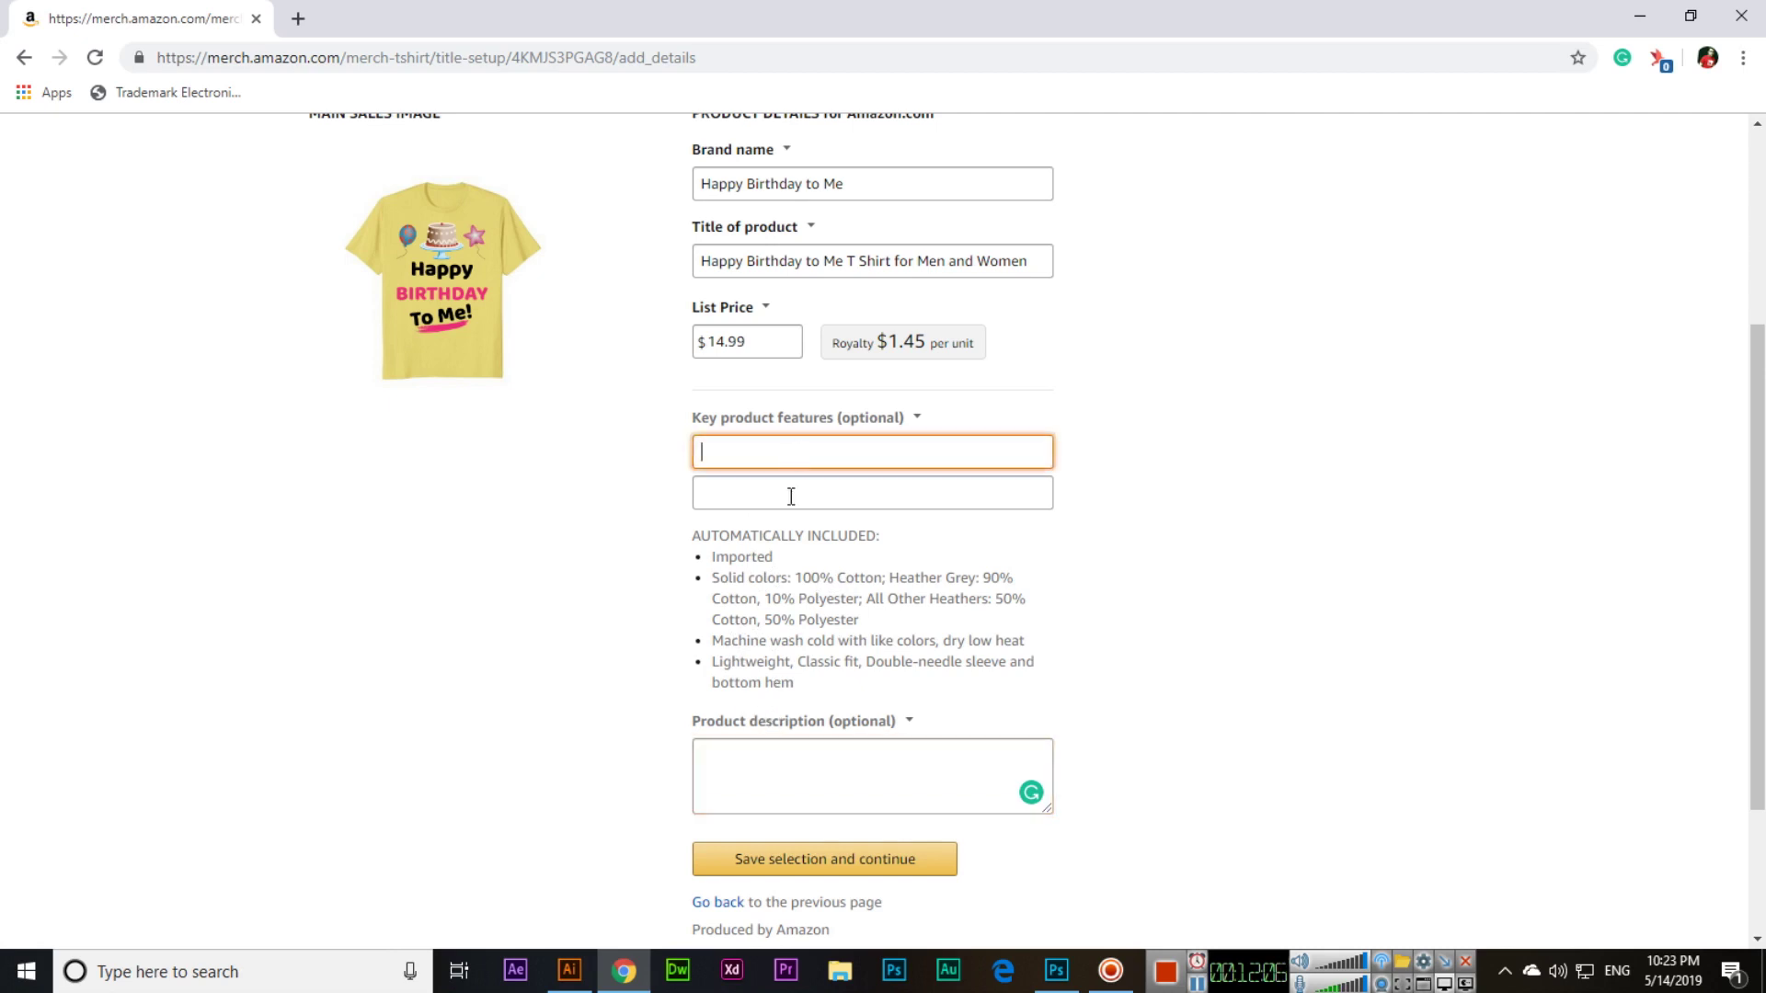
left_click(792, 497)
- Enter "beautiful happy birthday to me t shirt for men and women, buy this shirt on your own birthday" as the first key feature
left_click(791, 457)
scroll(1150, 605, "up", 1)
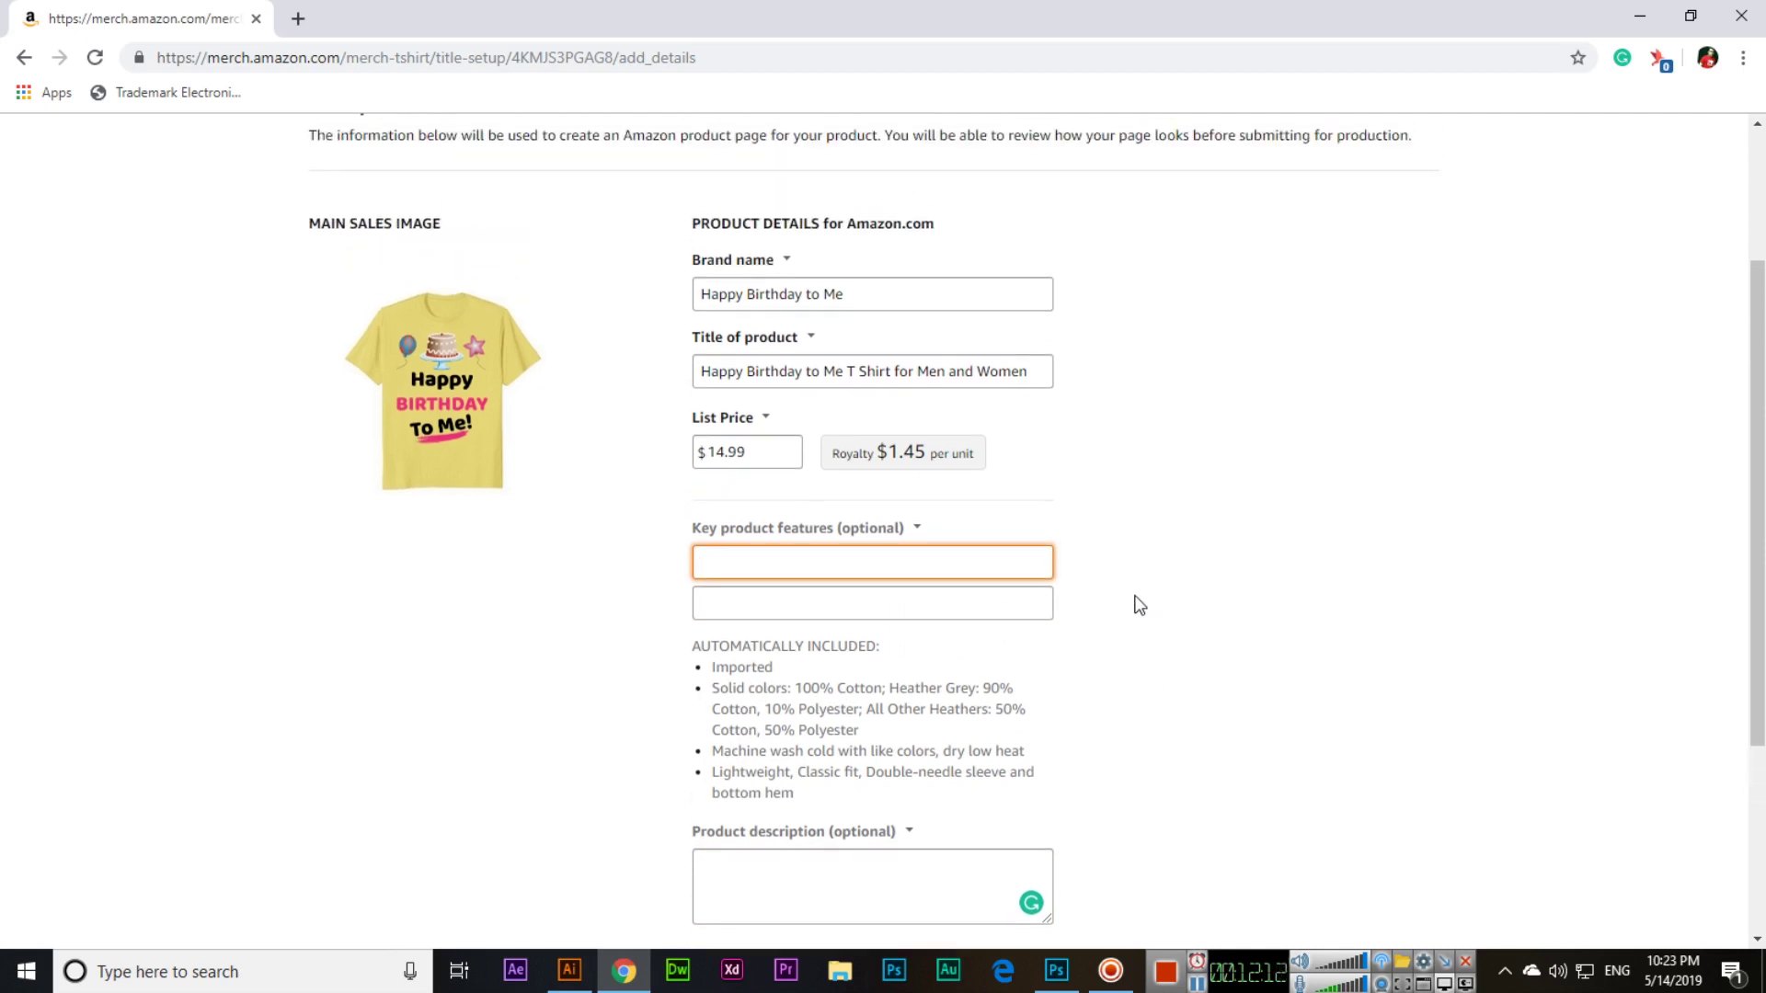
scroll(892, 561, "down", 1)
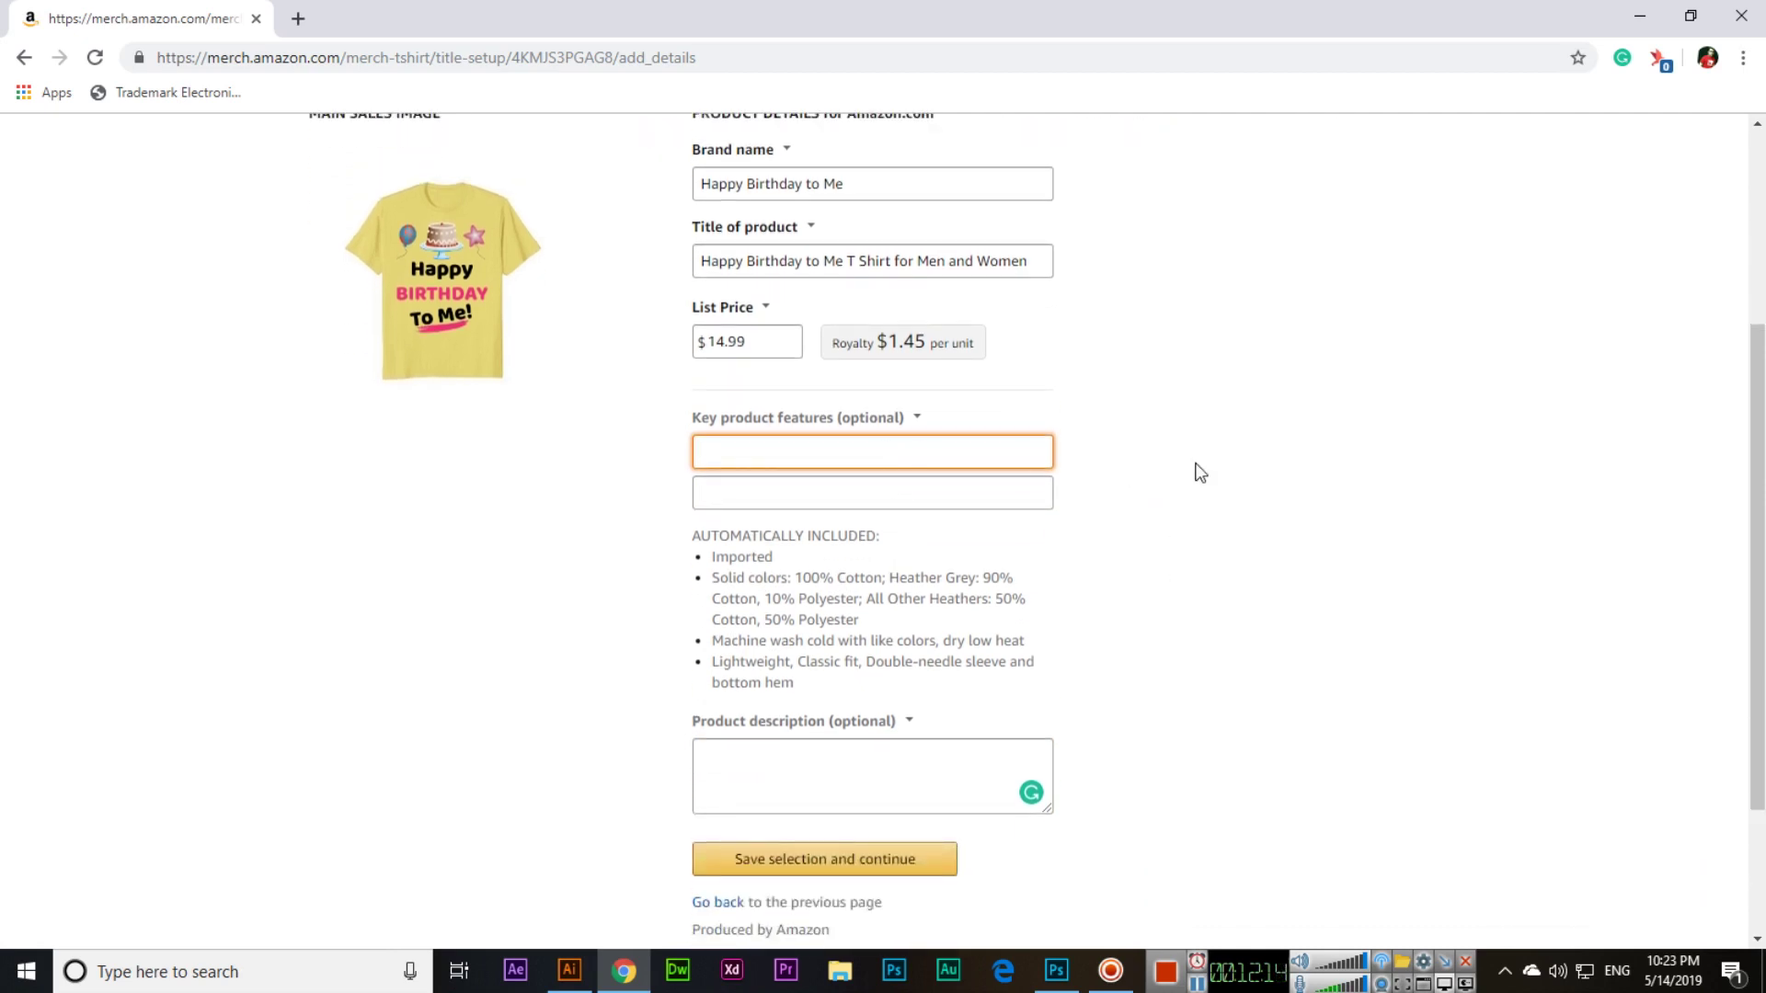
type("happy birth")
key("ctrl+a")
type("beautiful happy birt")
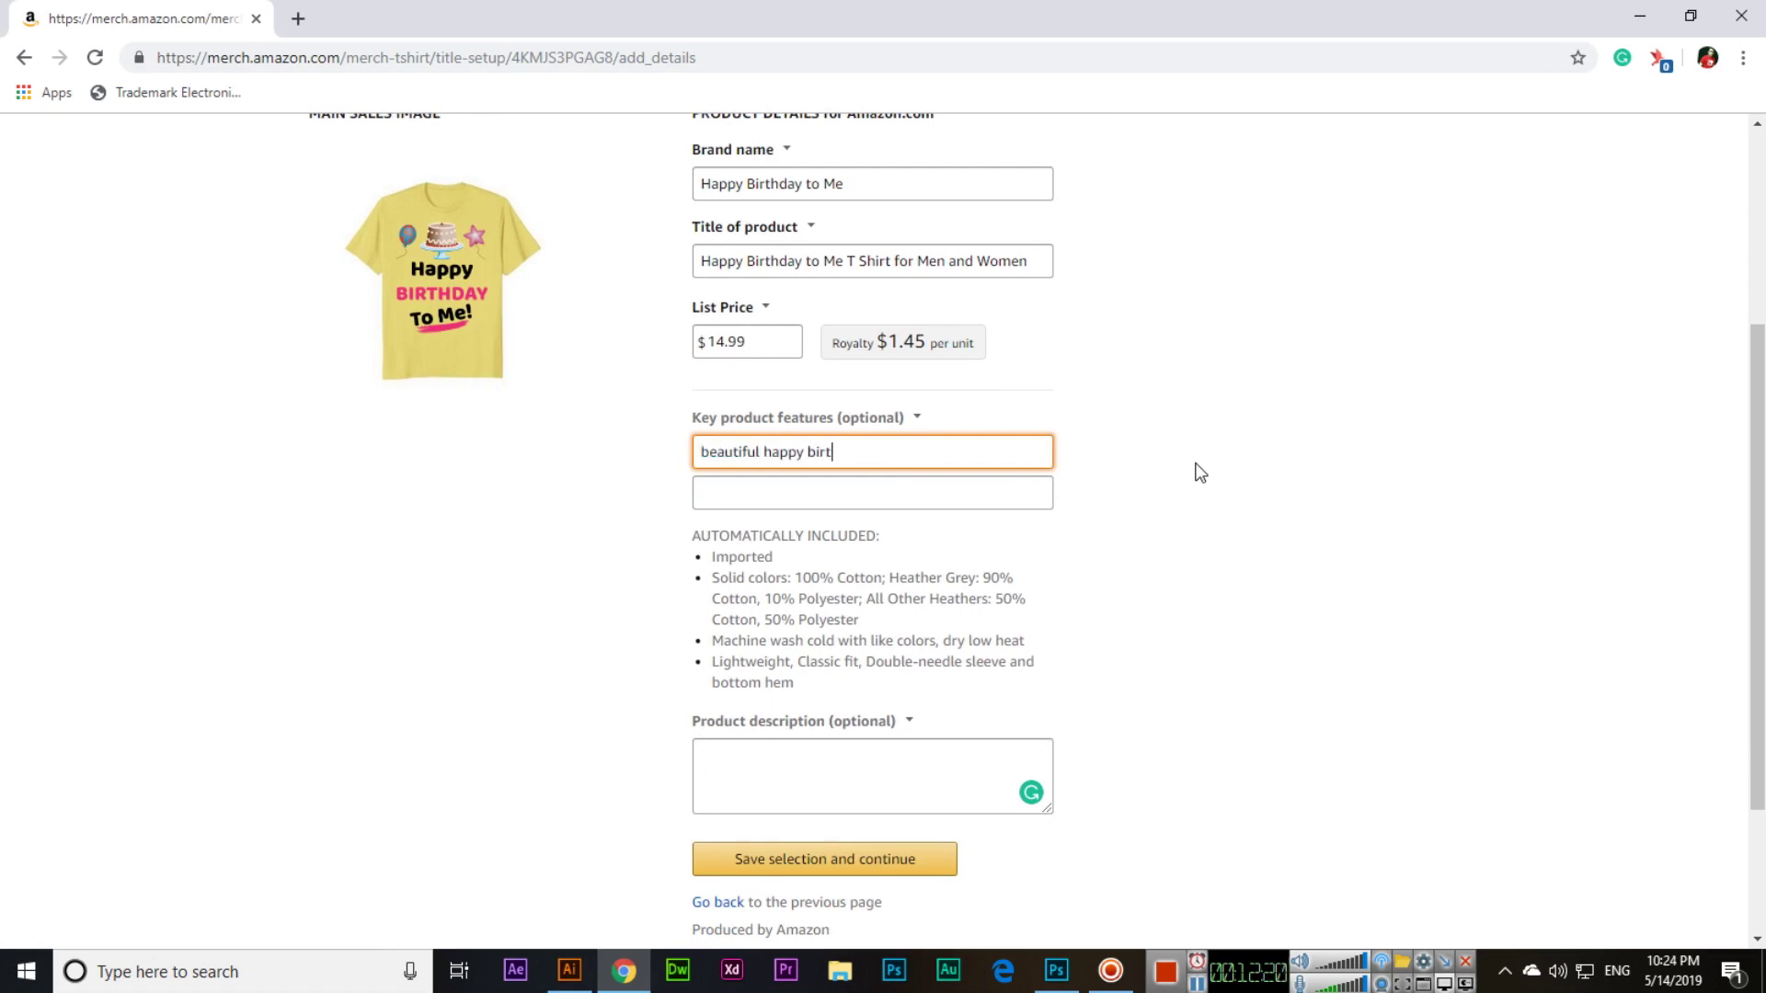
type("hday to me t shirt for me")
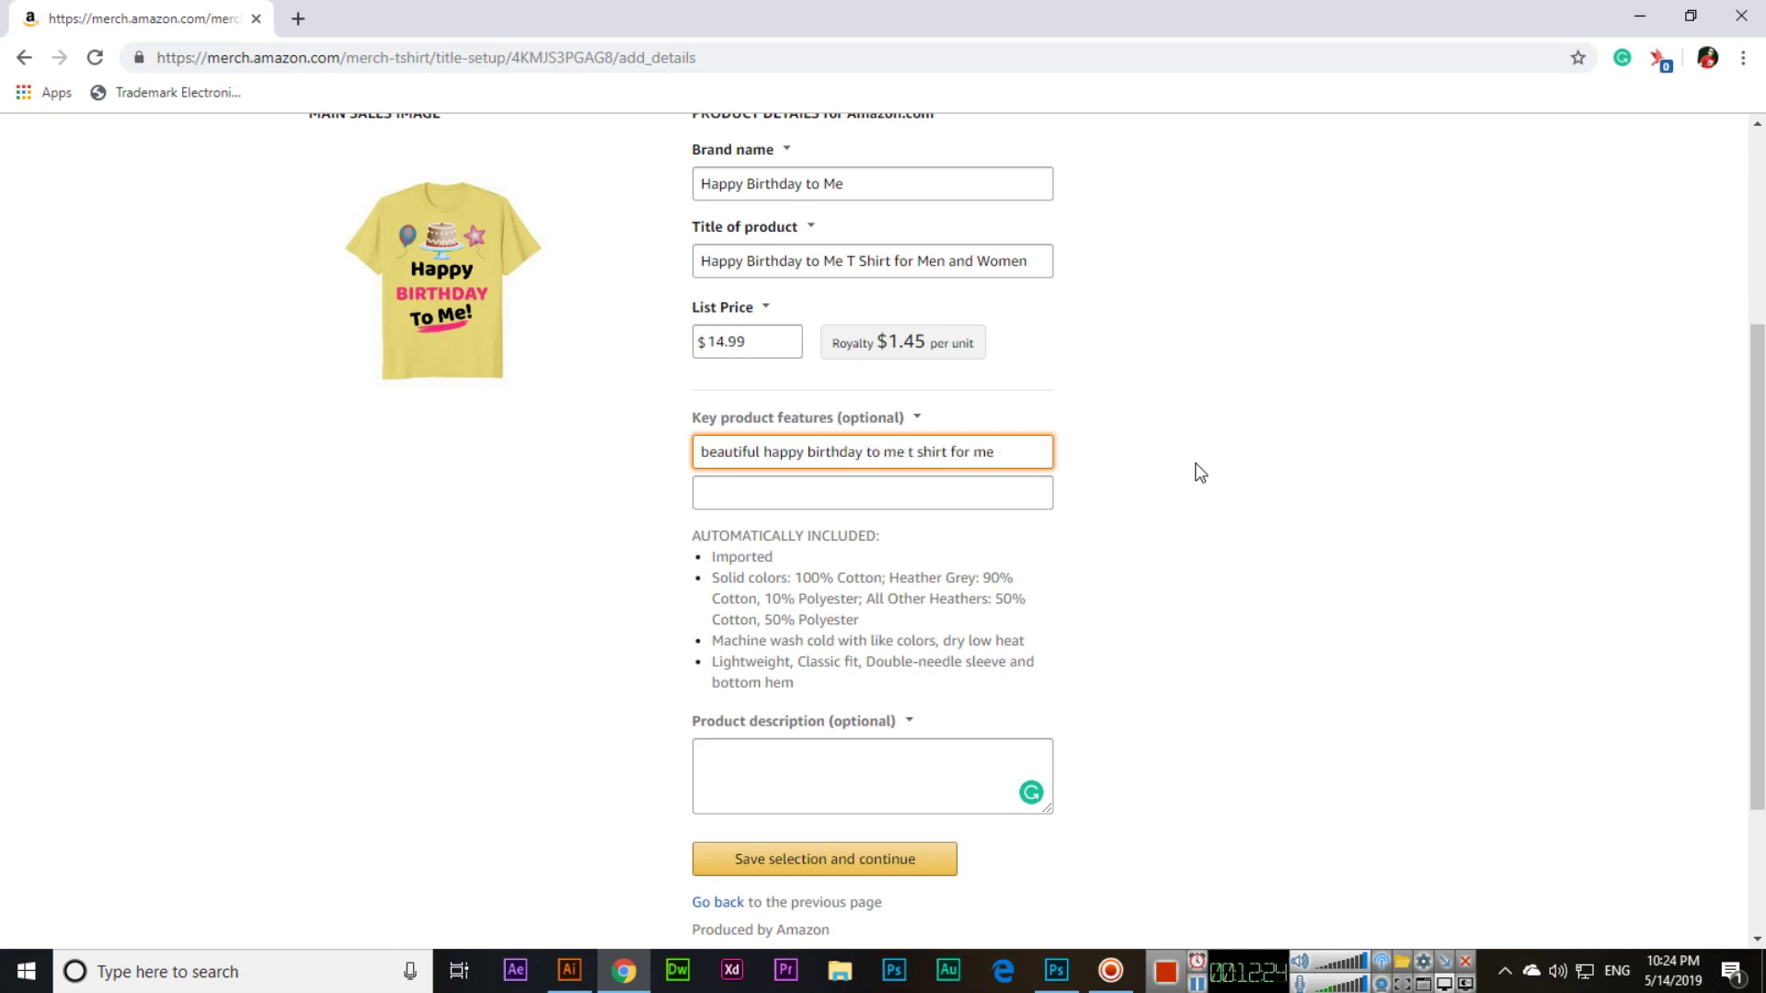
type("aand women")
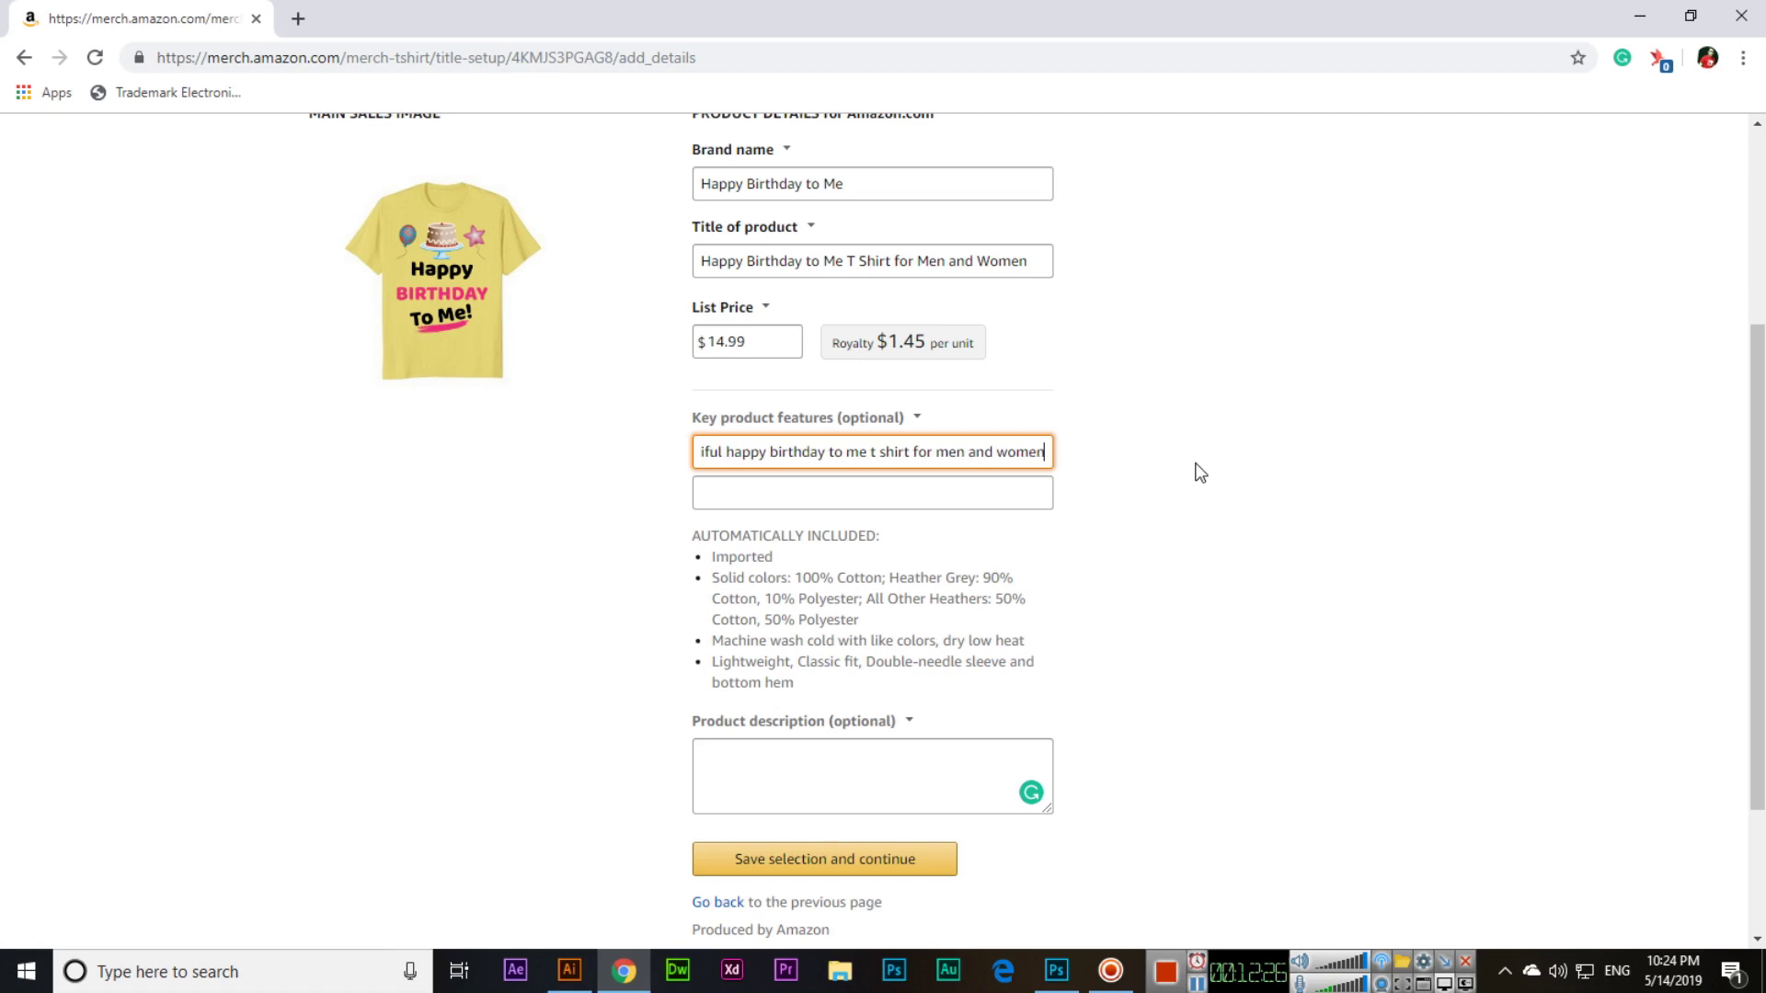
type(", buy thi")
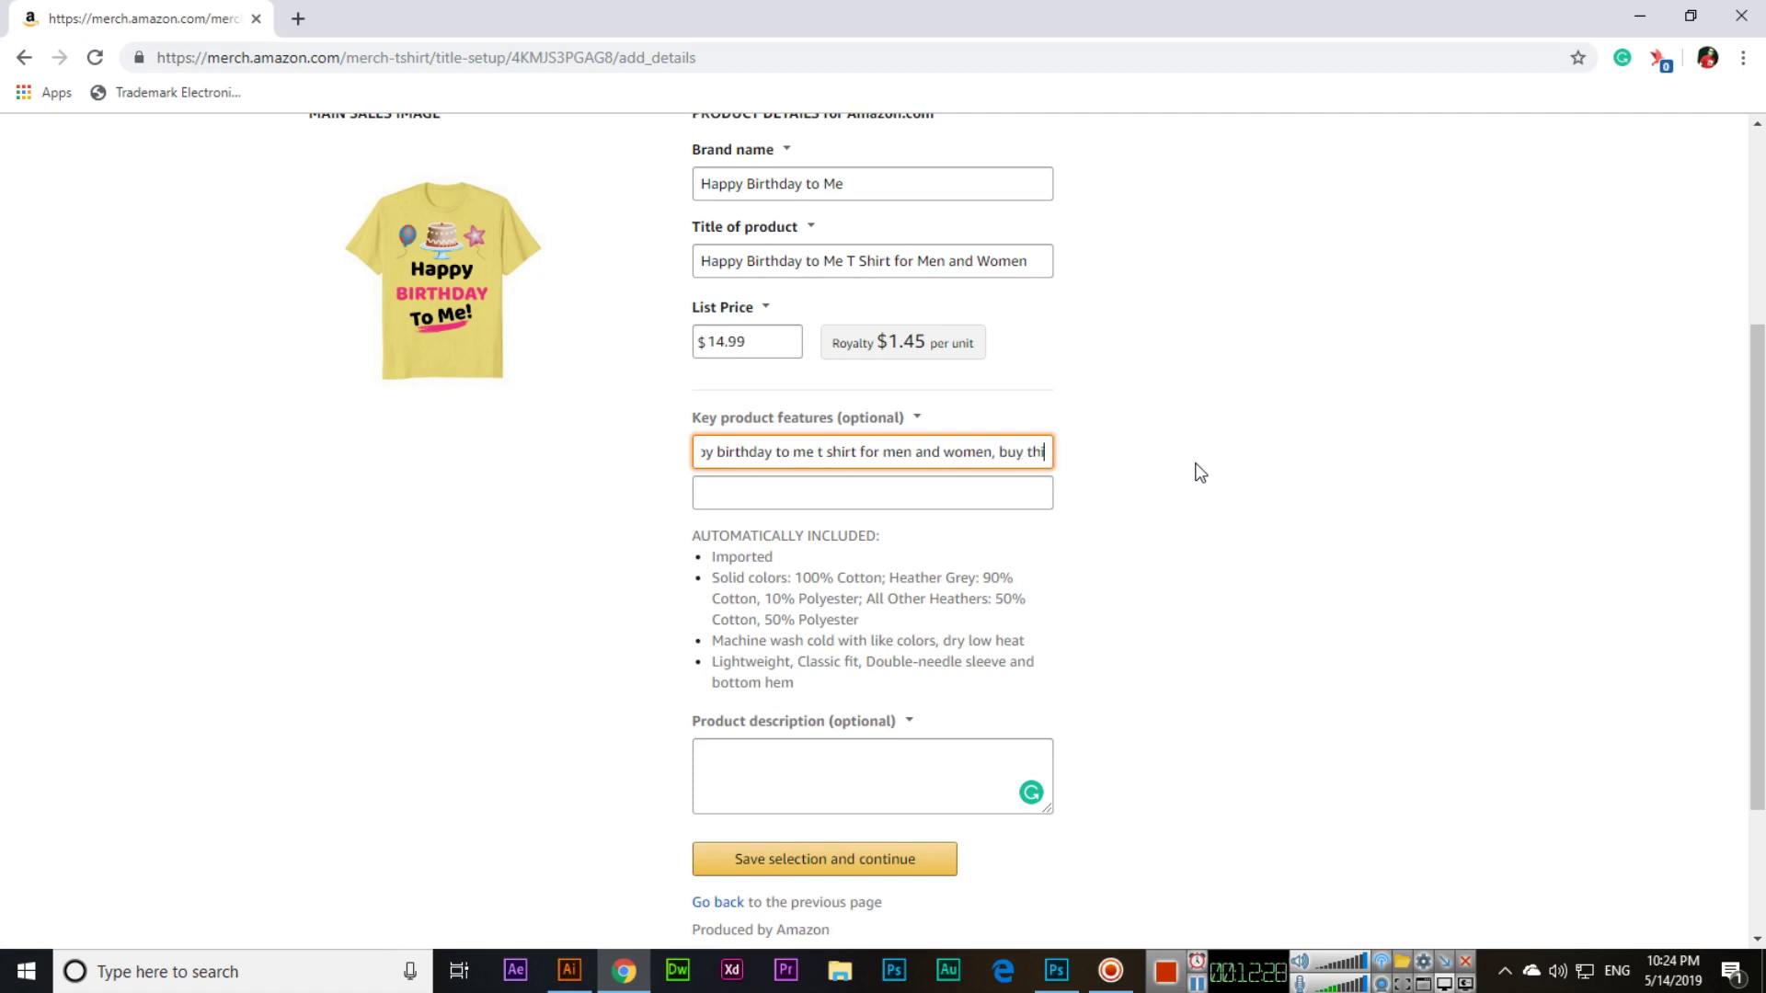
type("s shirt on your")
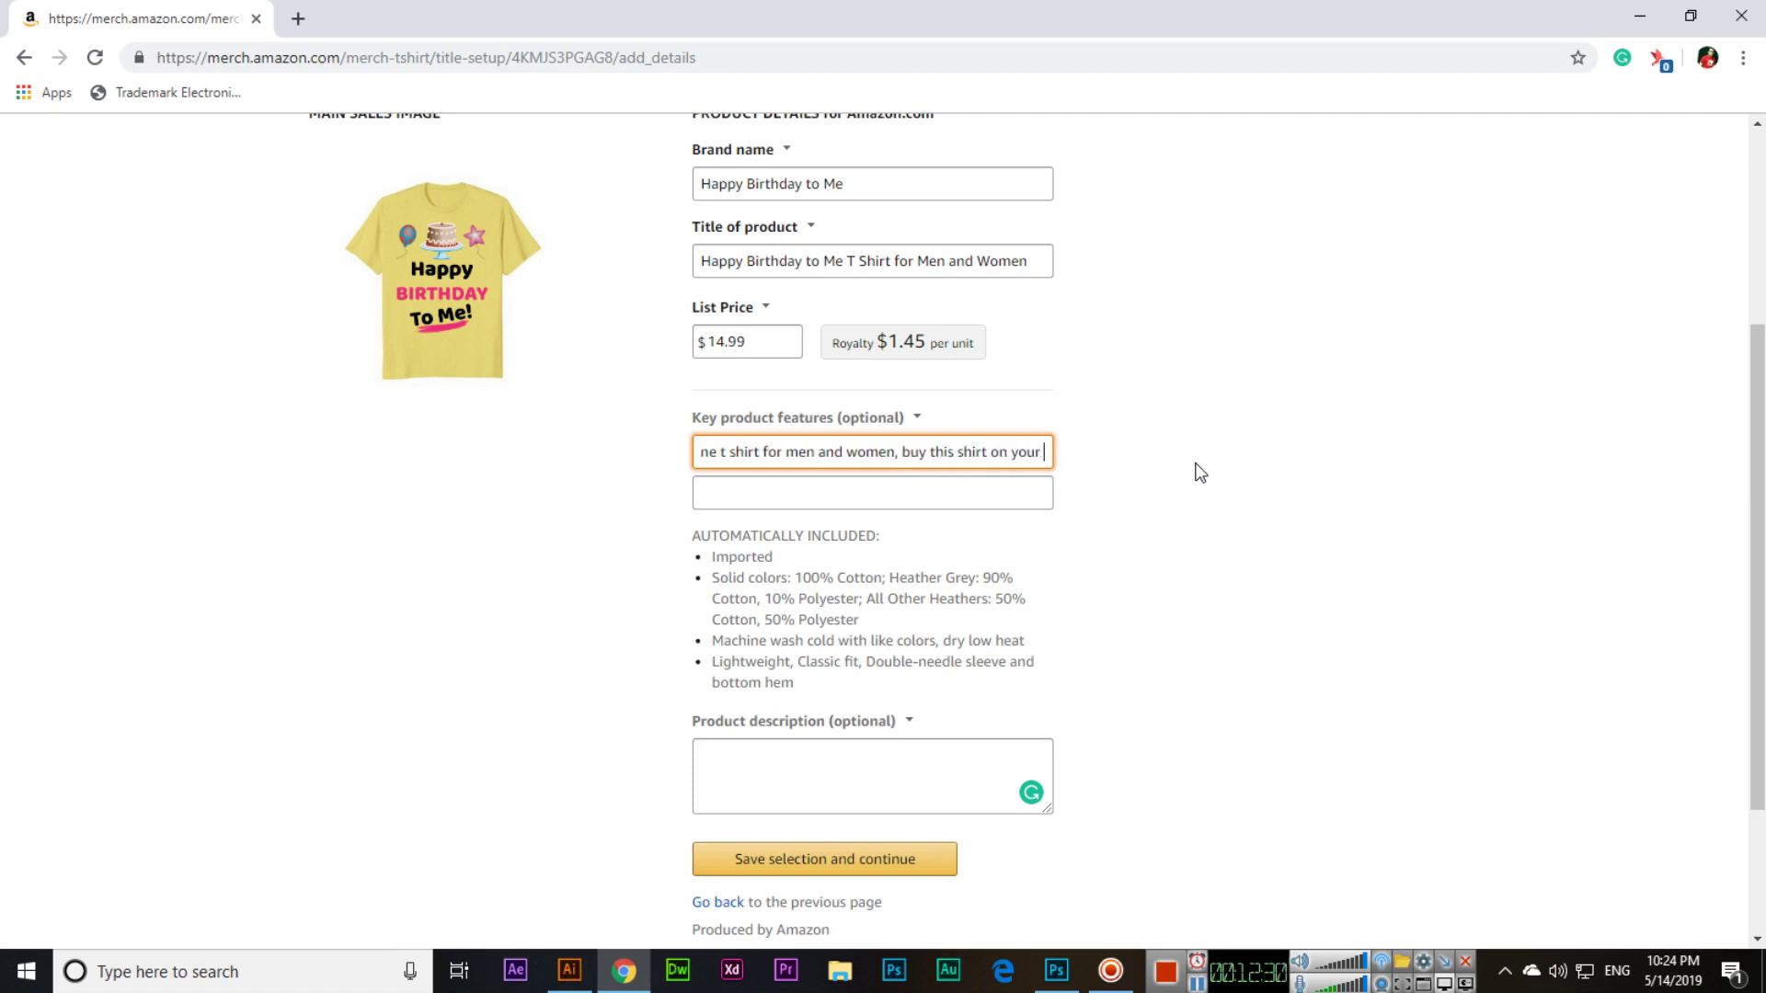
type(" own birthday")
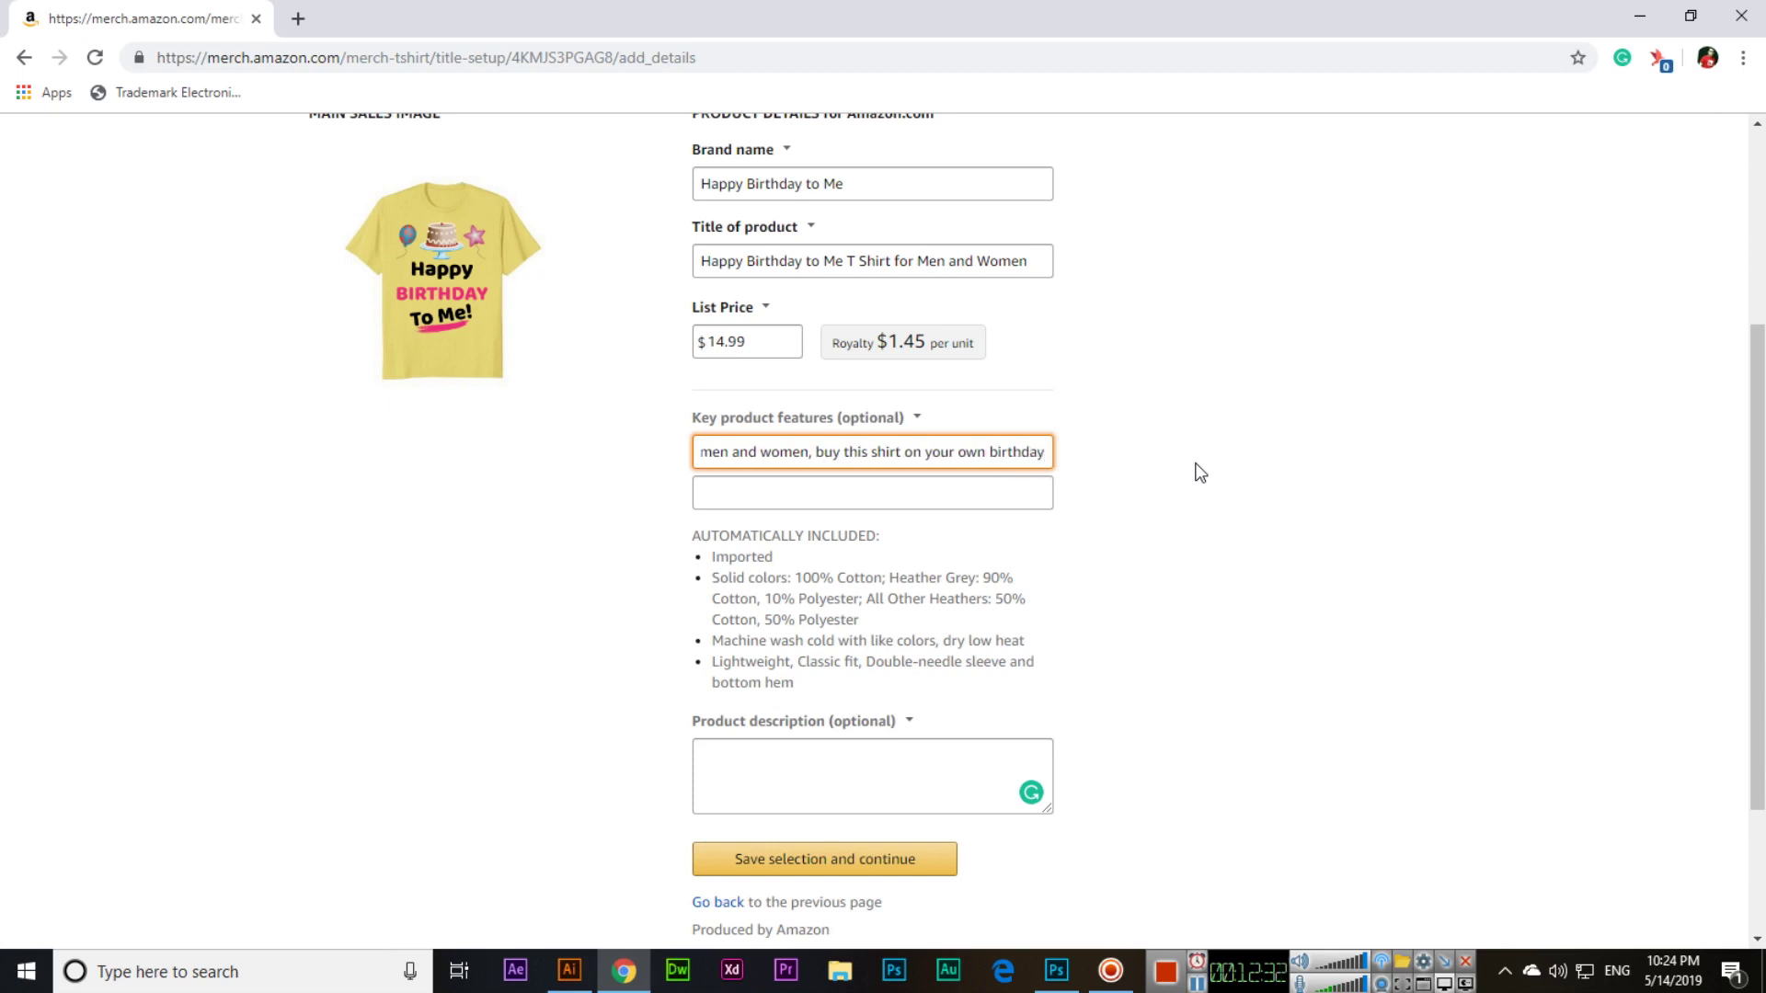
- Enter as second feature "you can also buy the shirt for your friends, colleagues and relatives, send this t shirt as a birthday gift to your loved ones"
key("Tab")
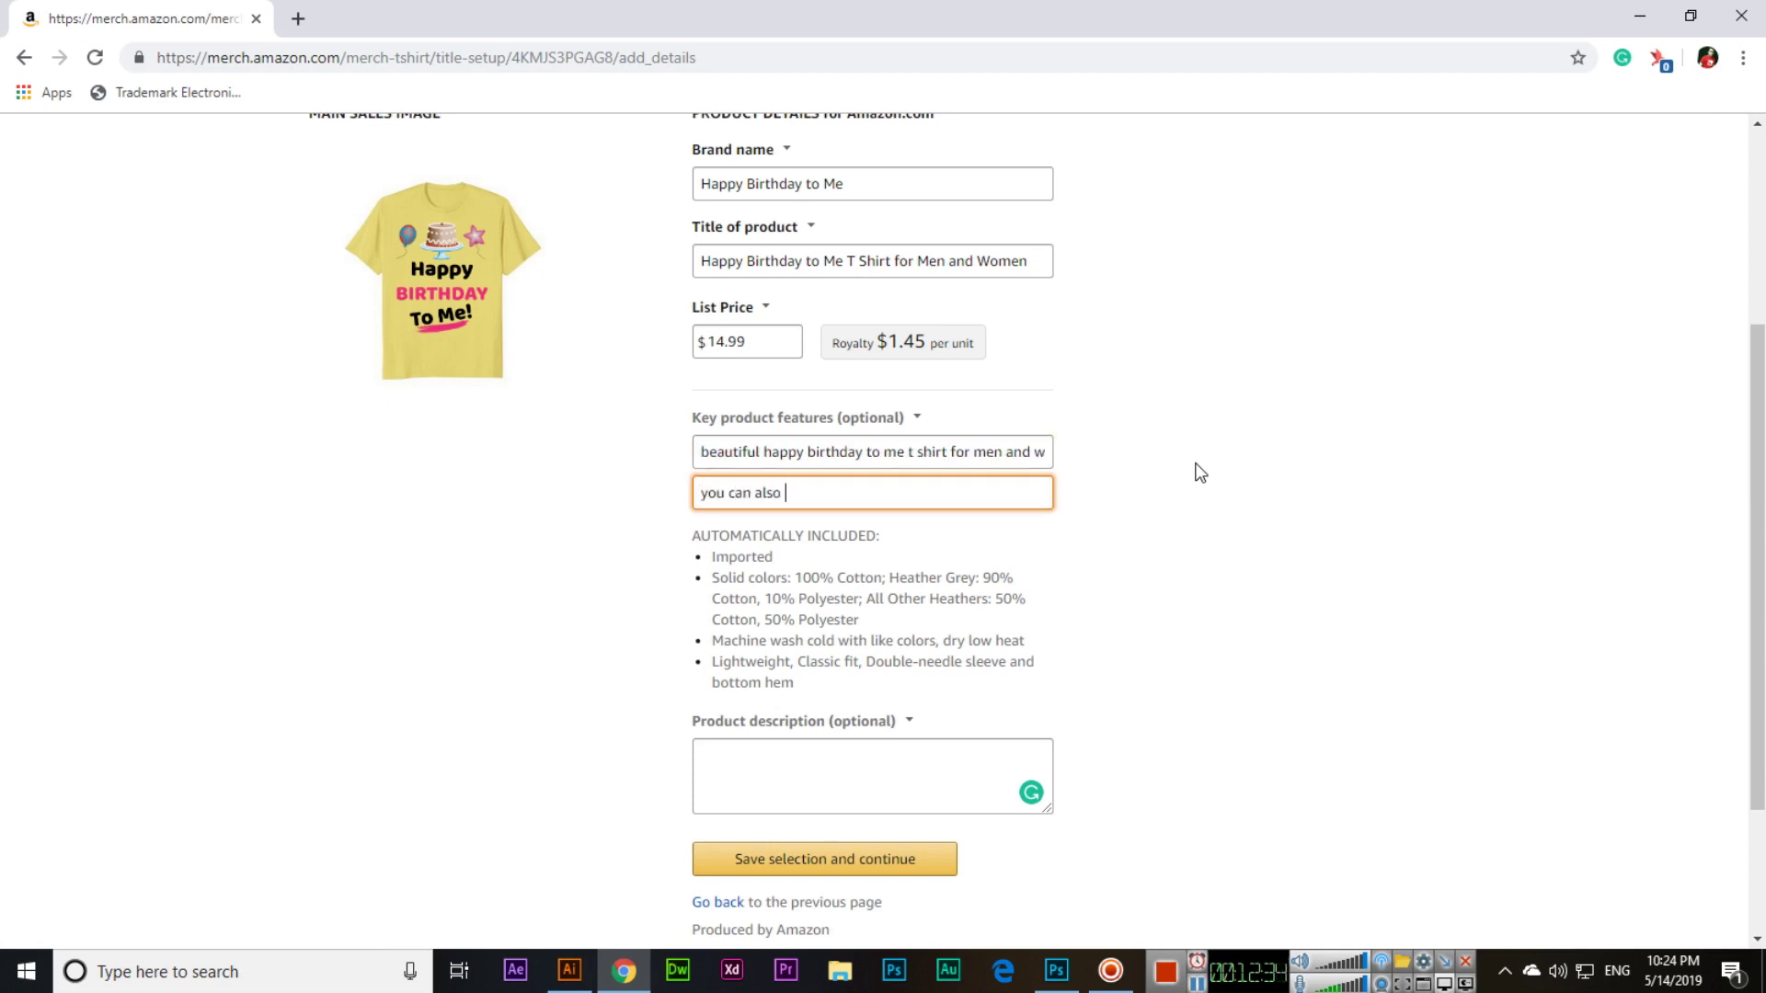
type("you can also buy the shirt for your friends, col")
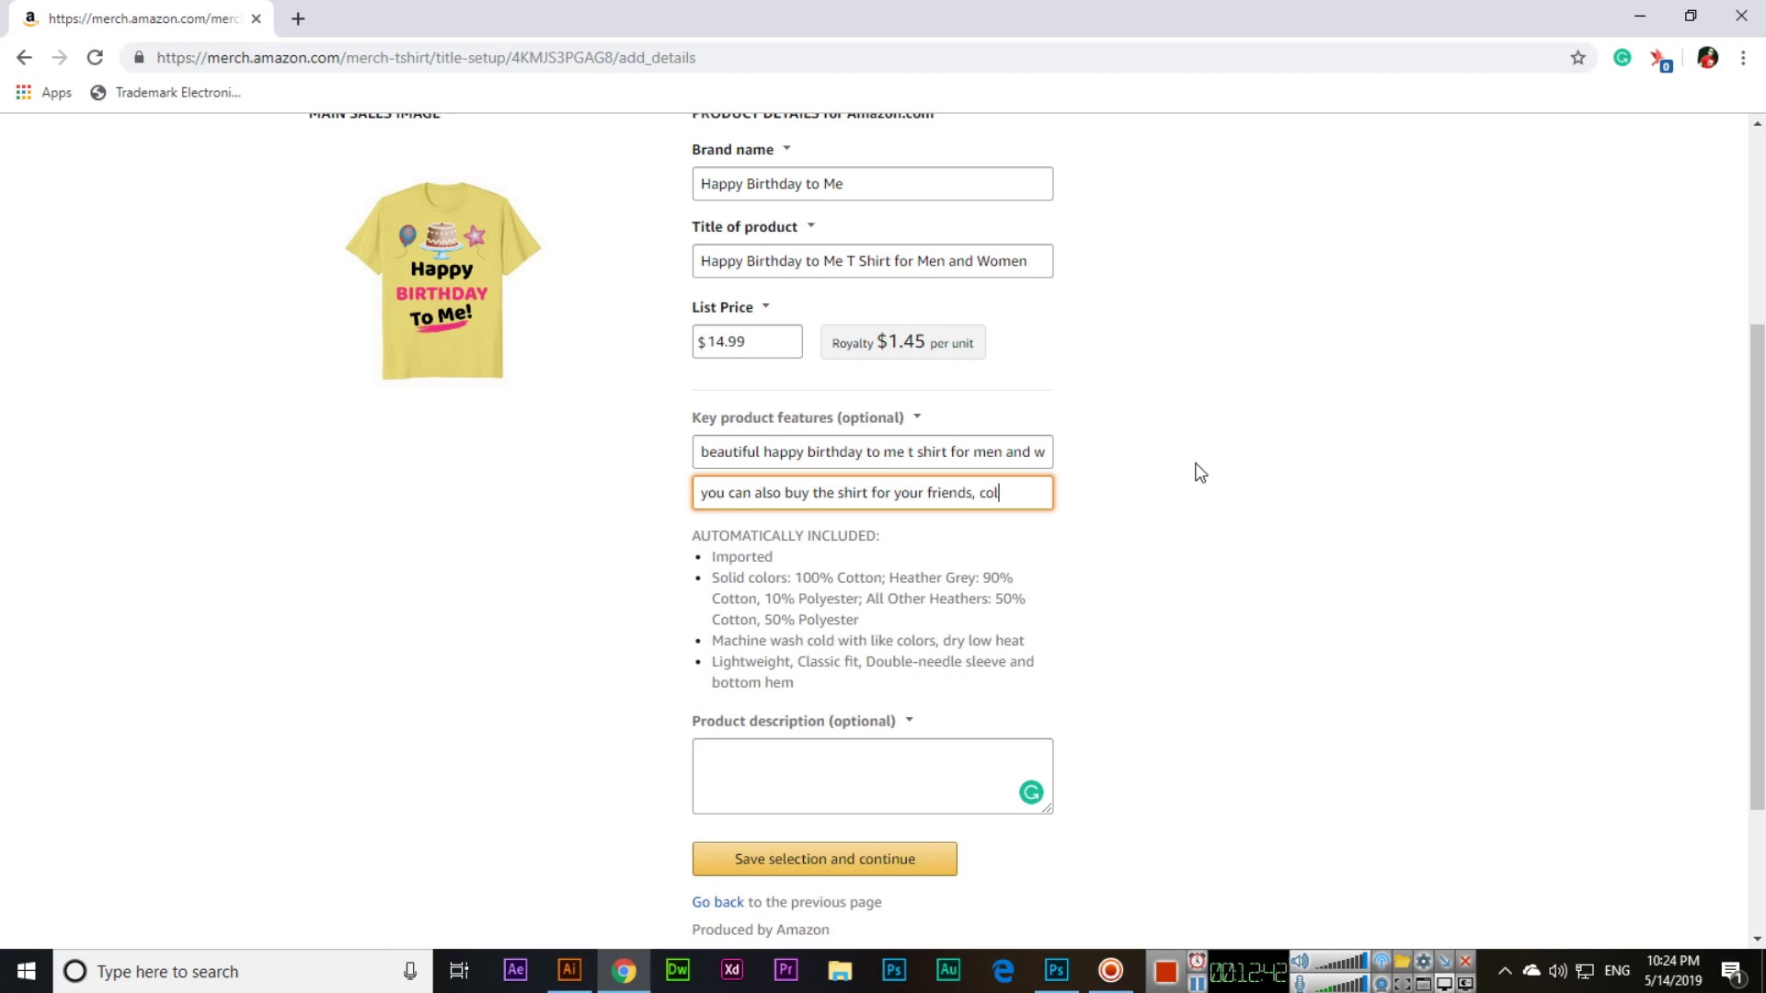
type("leagues and r")
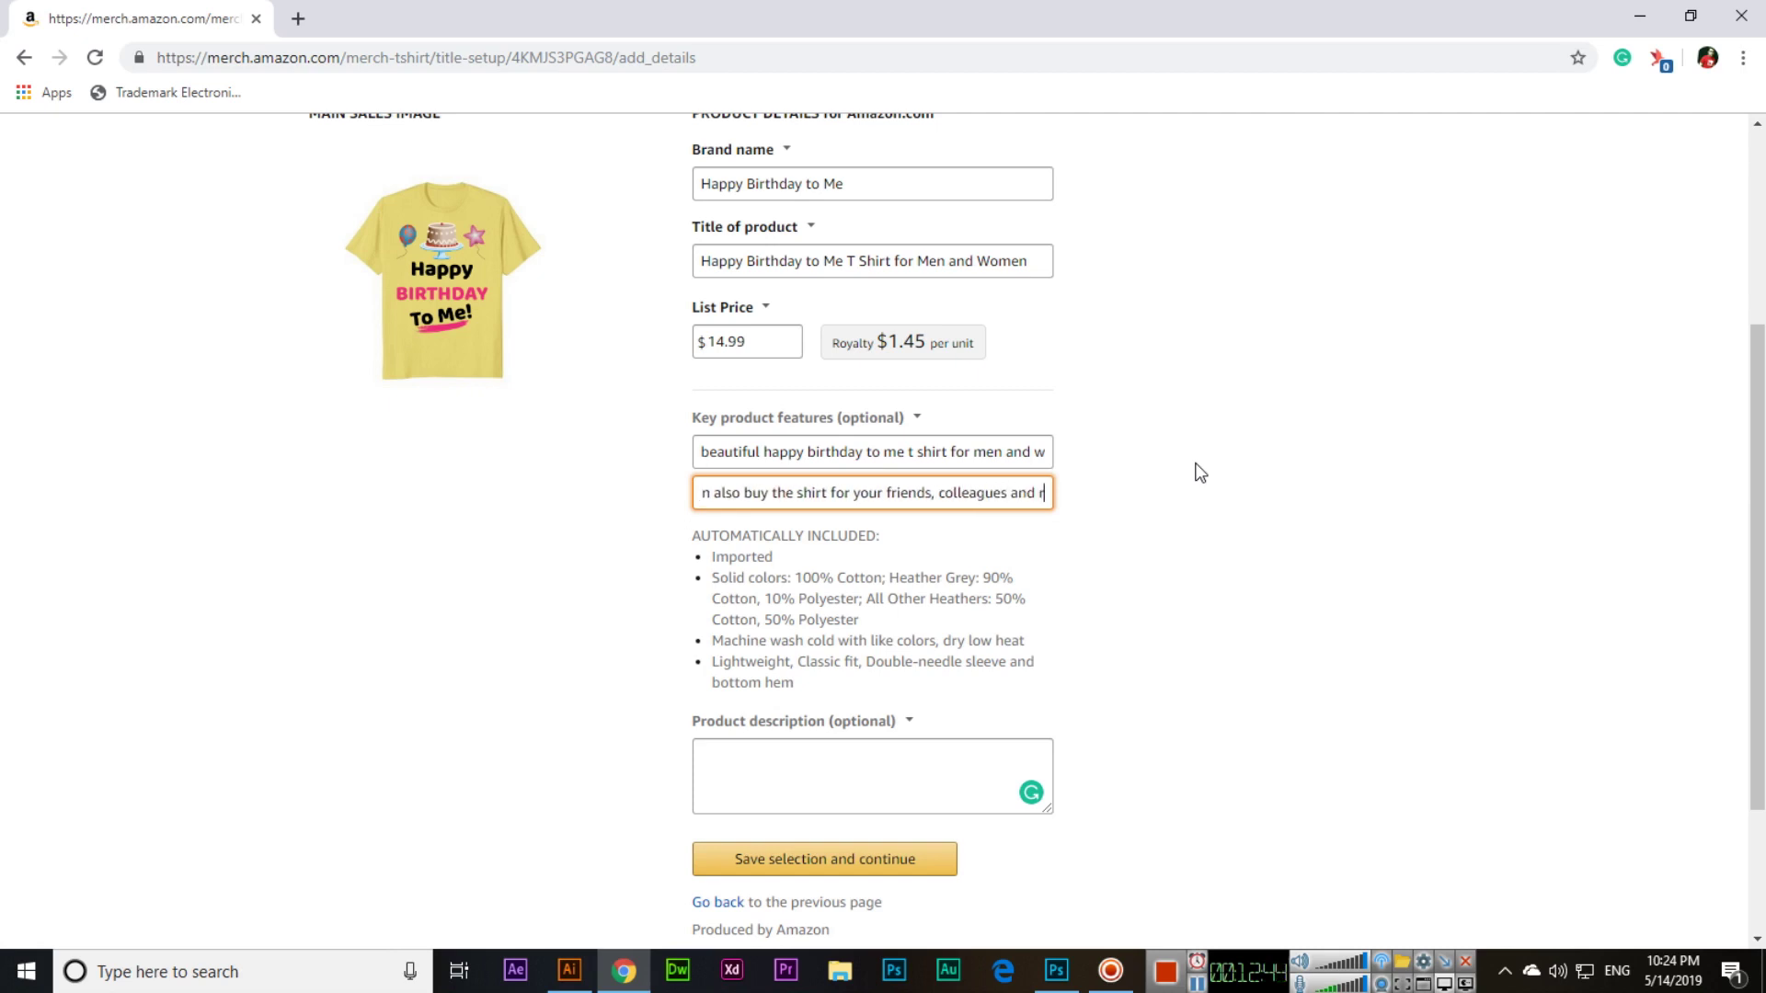
type("elatives, sen")
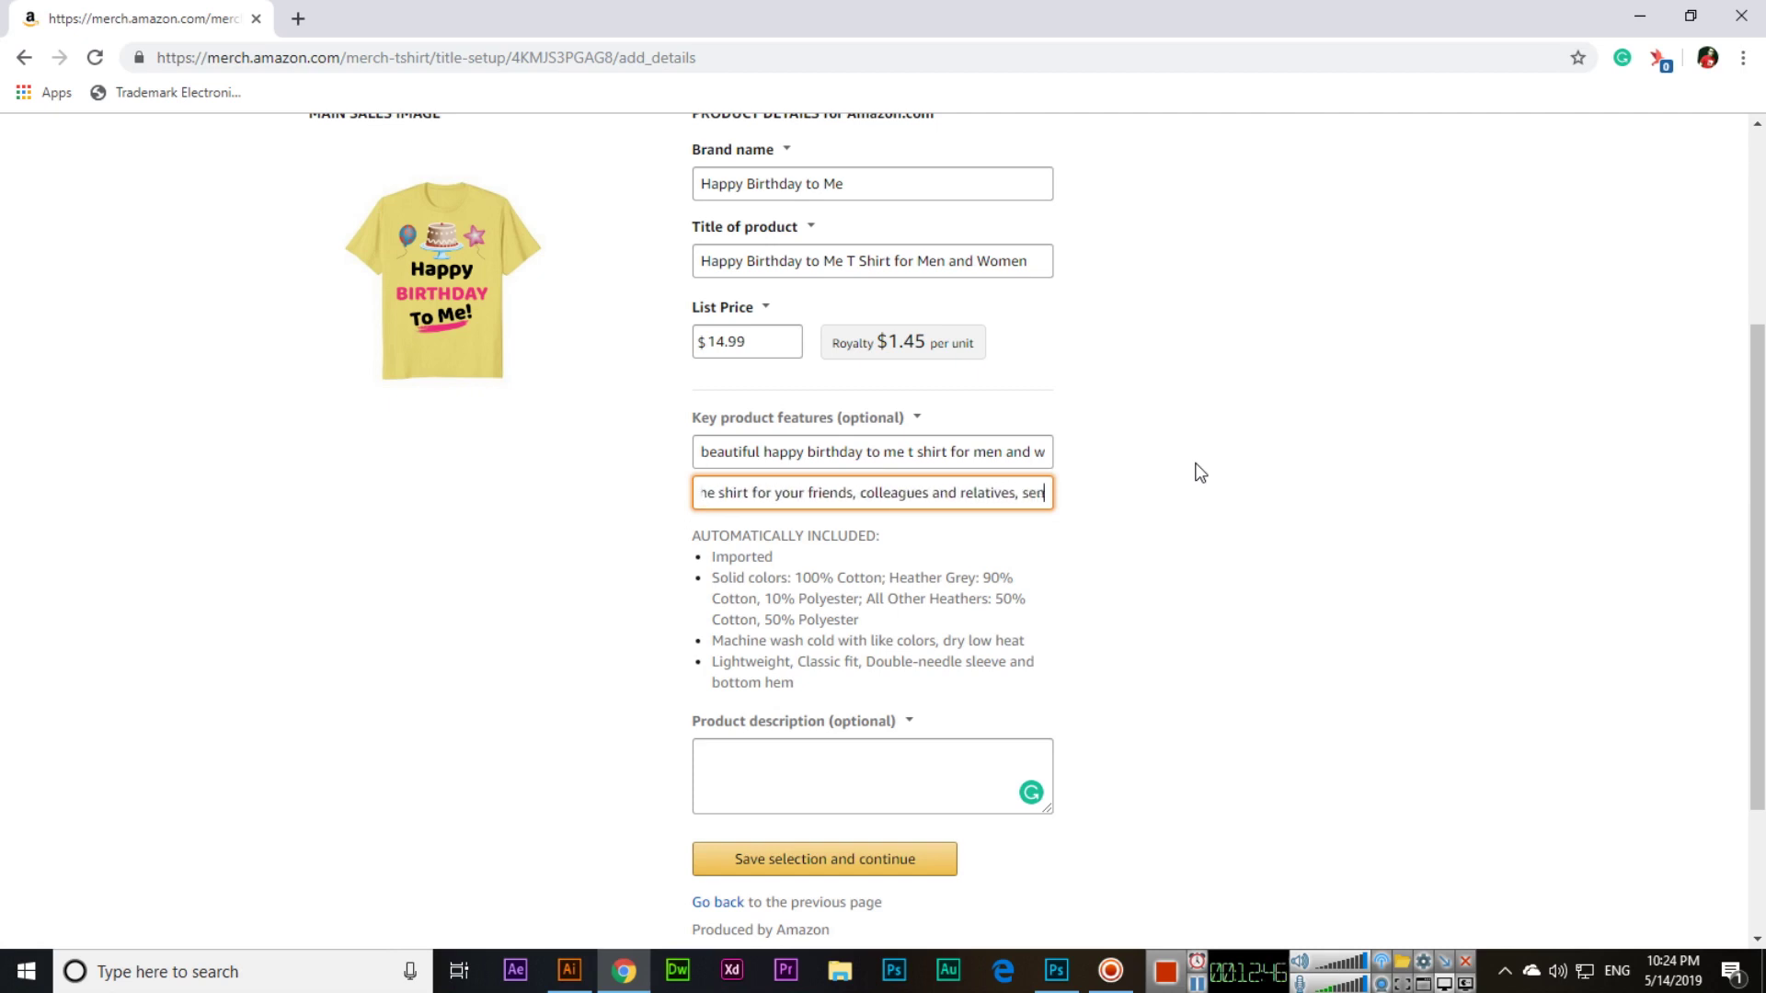
type("d this t")
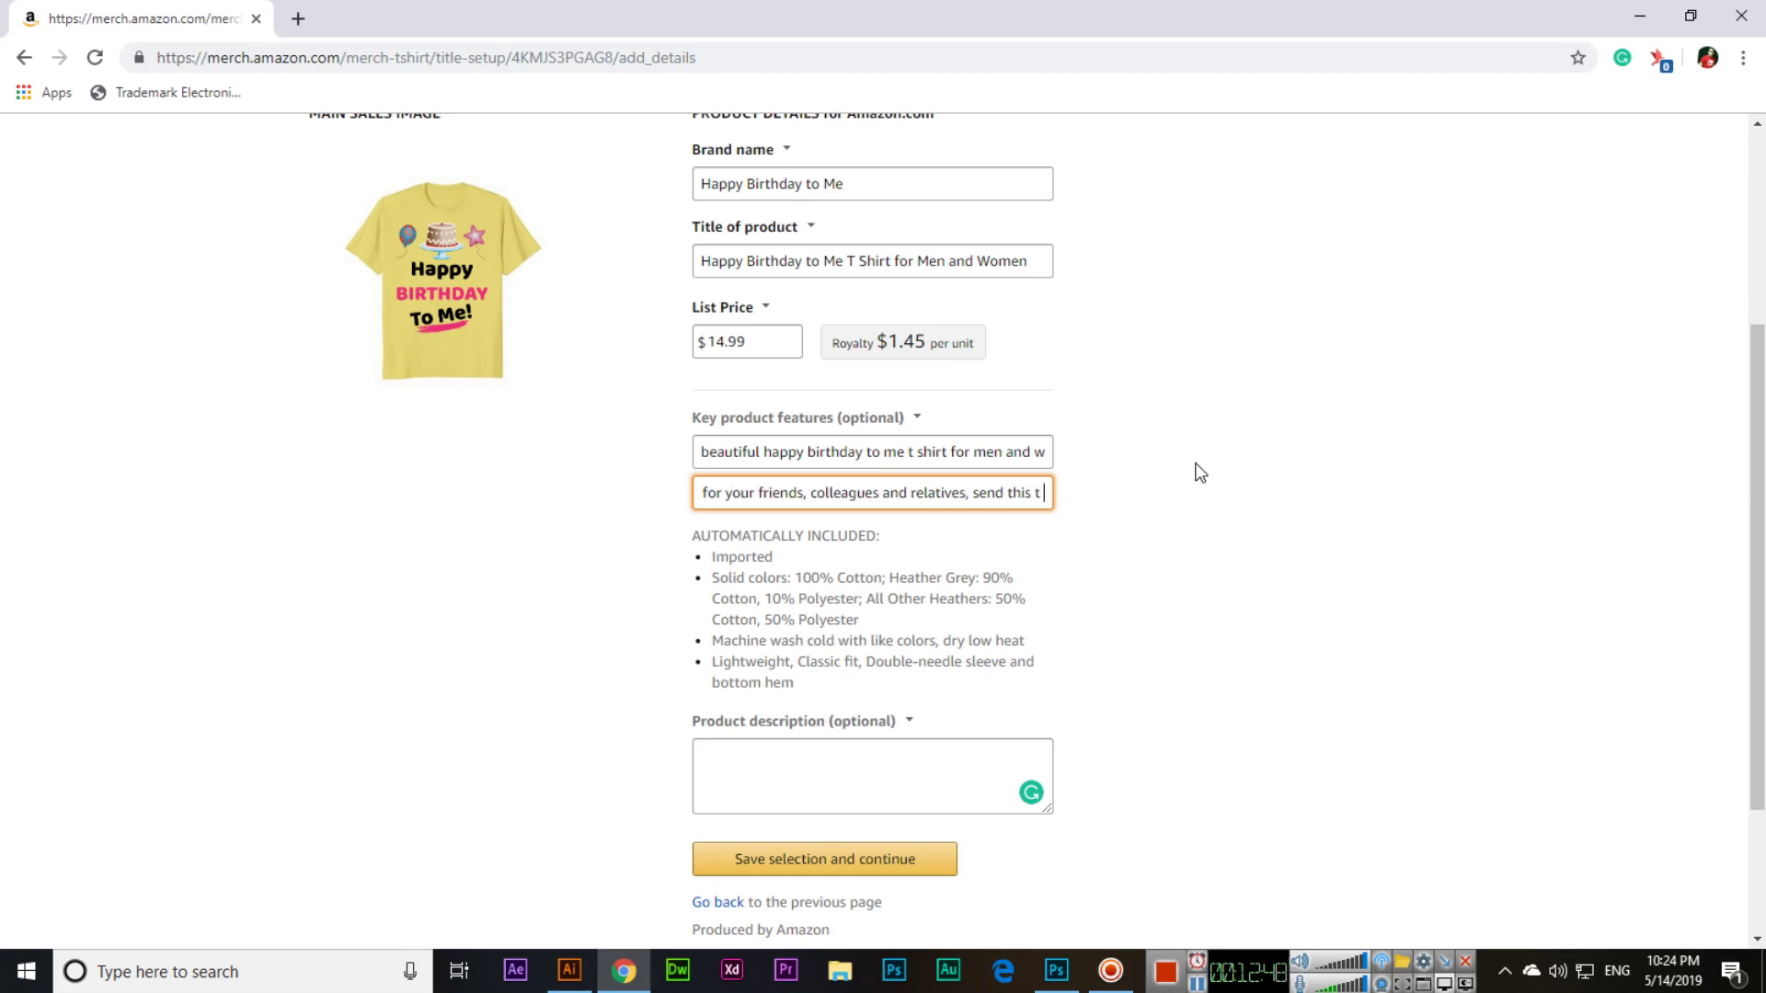
type(" shirt as a b")
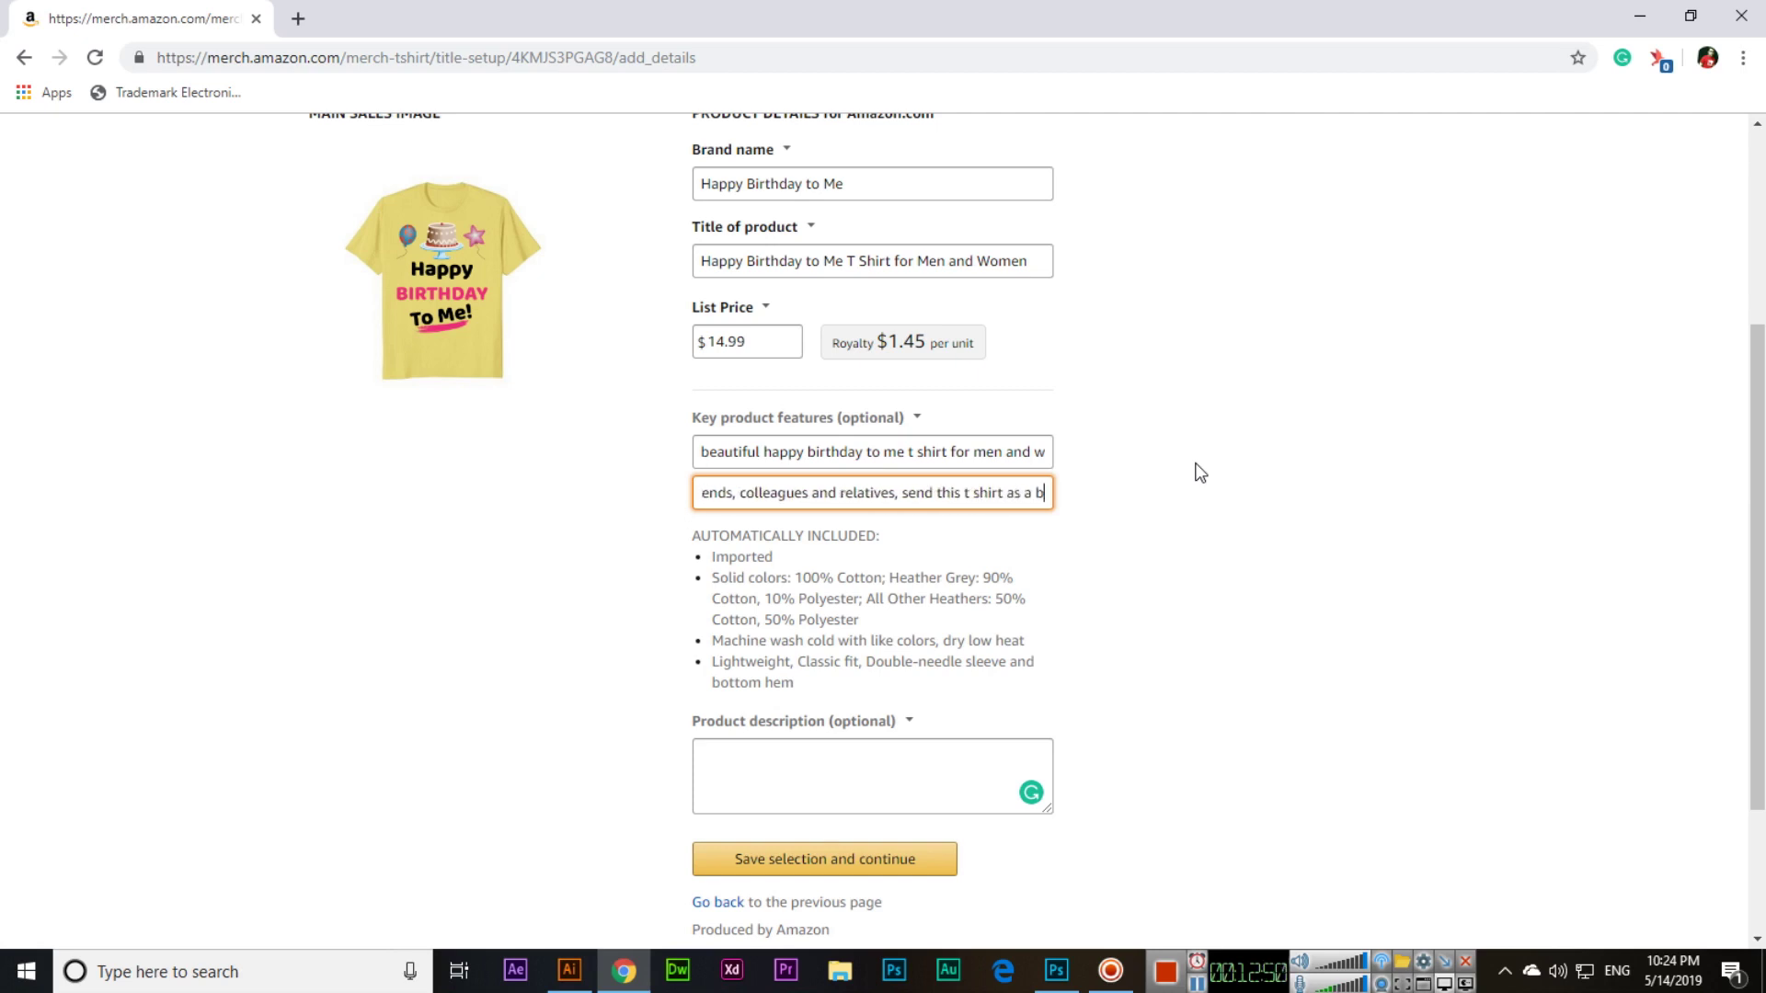
type("irthday gift to")
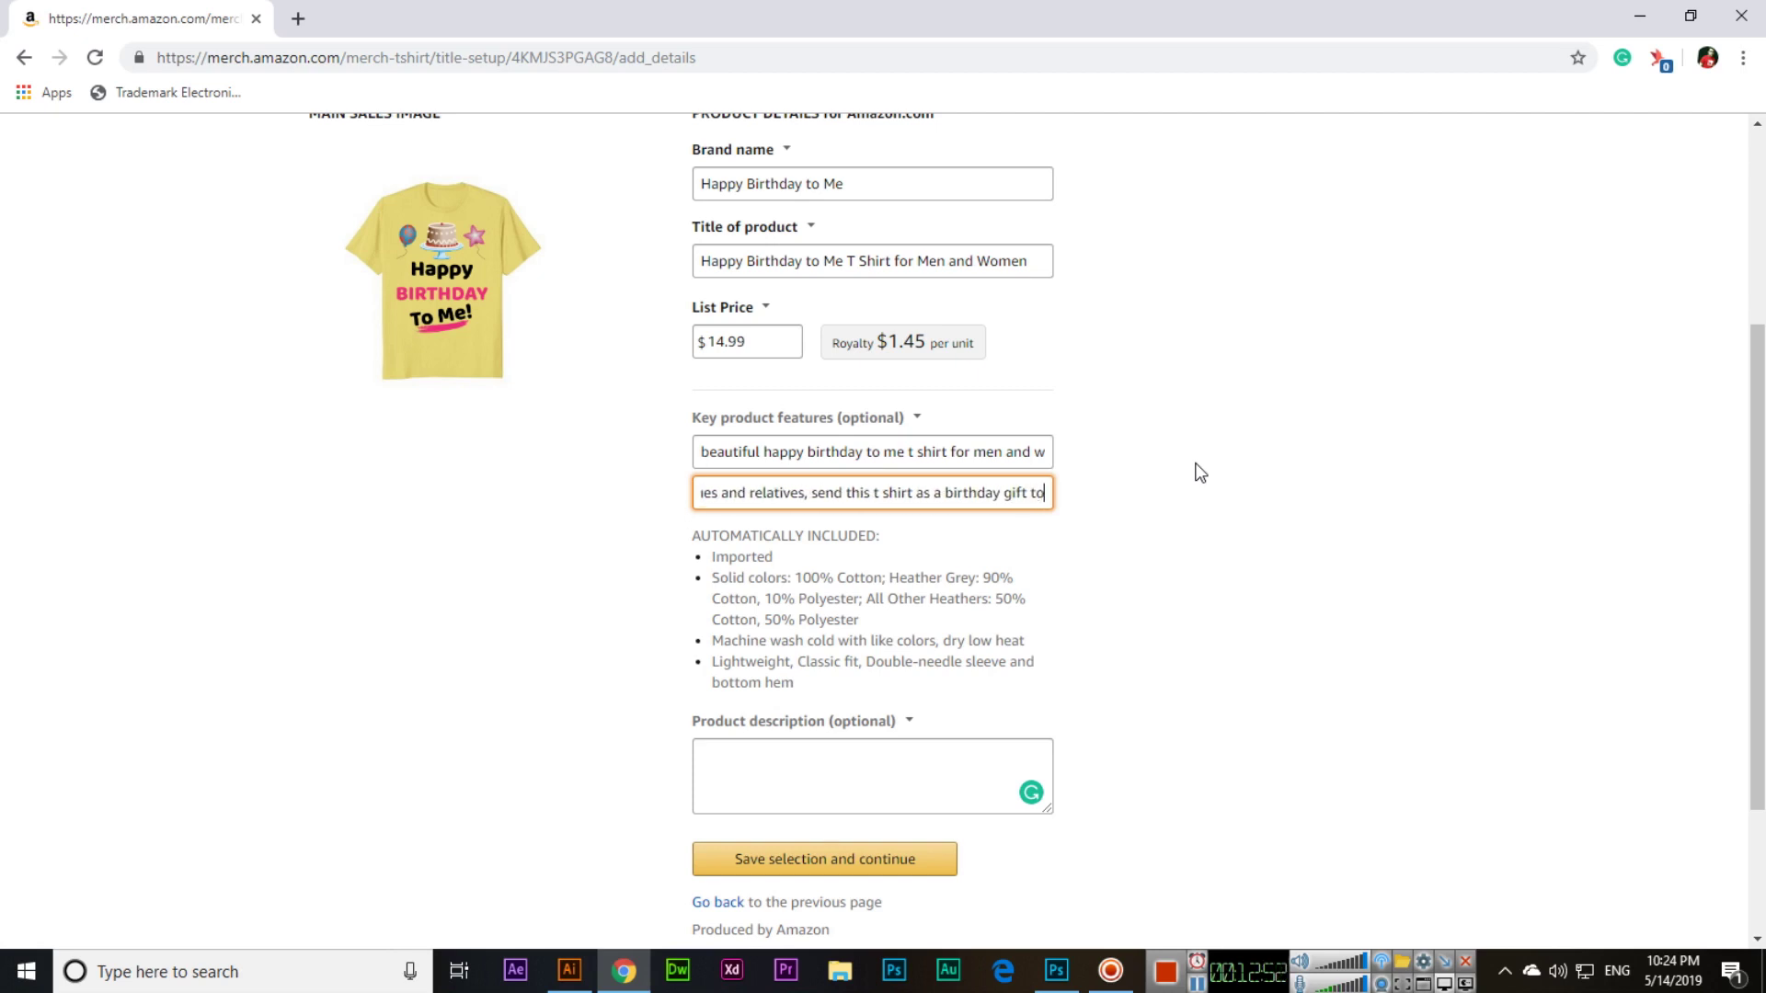
type(" your loved ones")
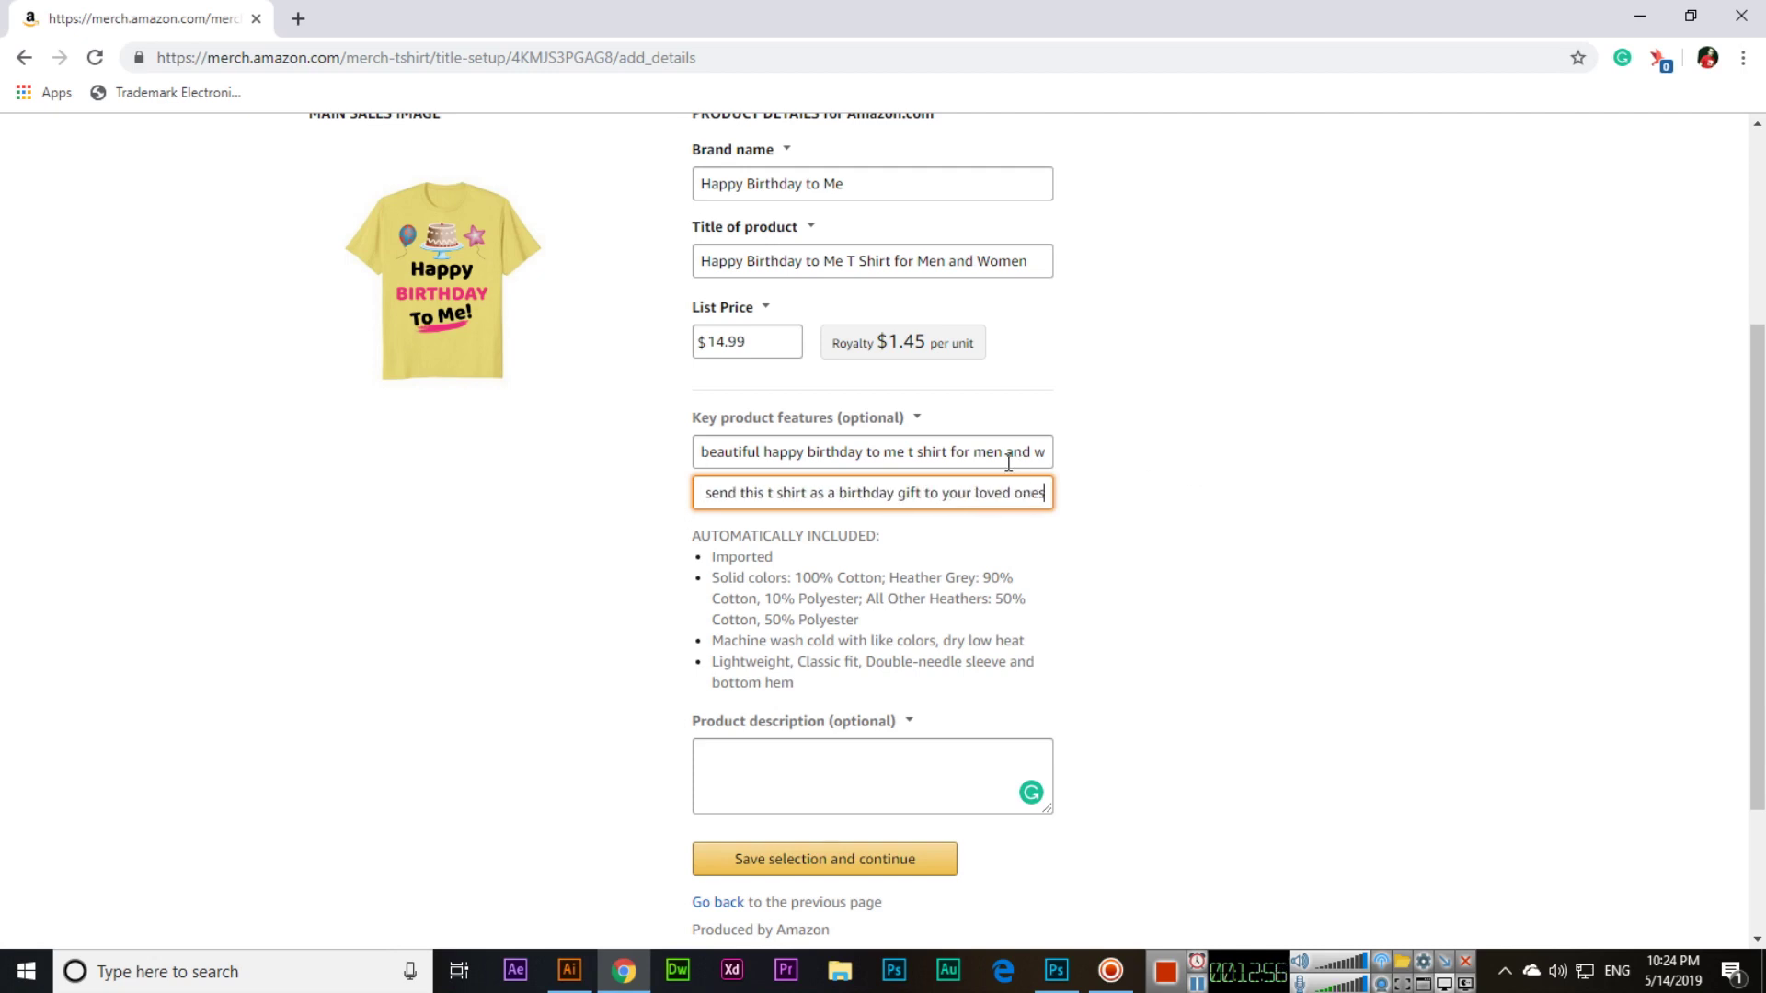
- Copy both key product feature texts into the product description, one after the other and separated by a comma
key("shift+Tab")
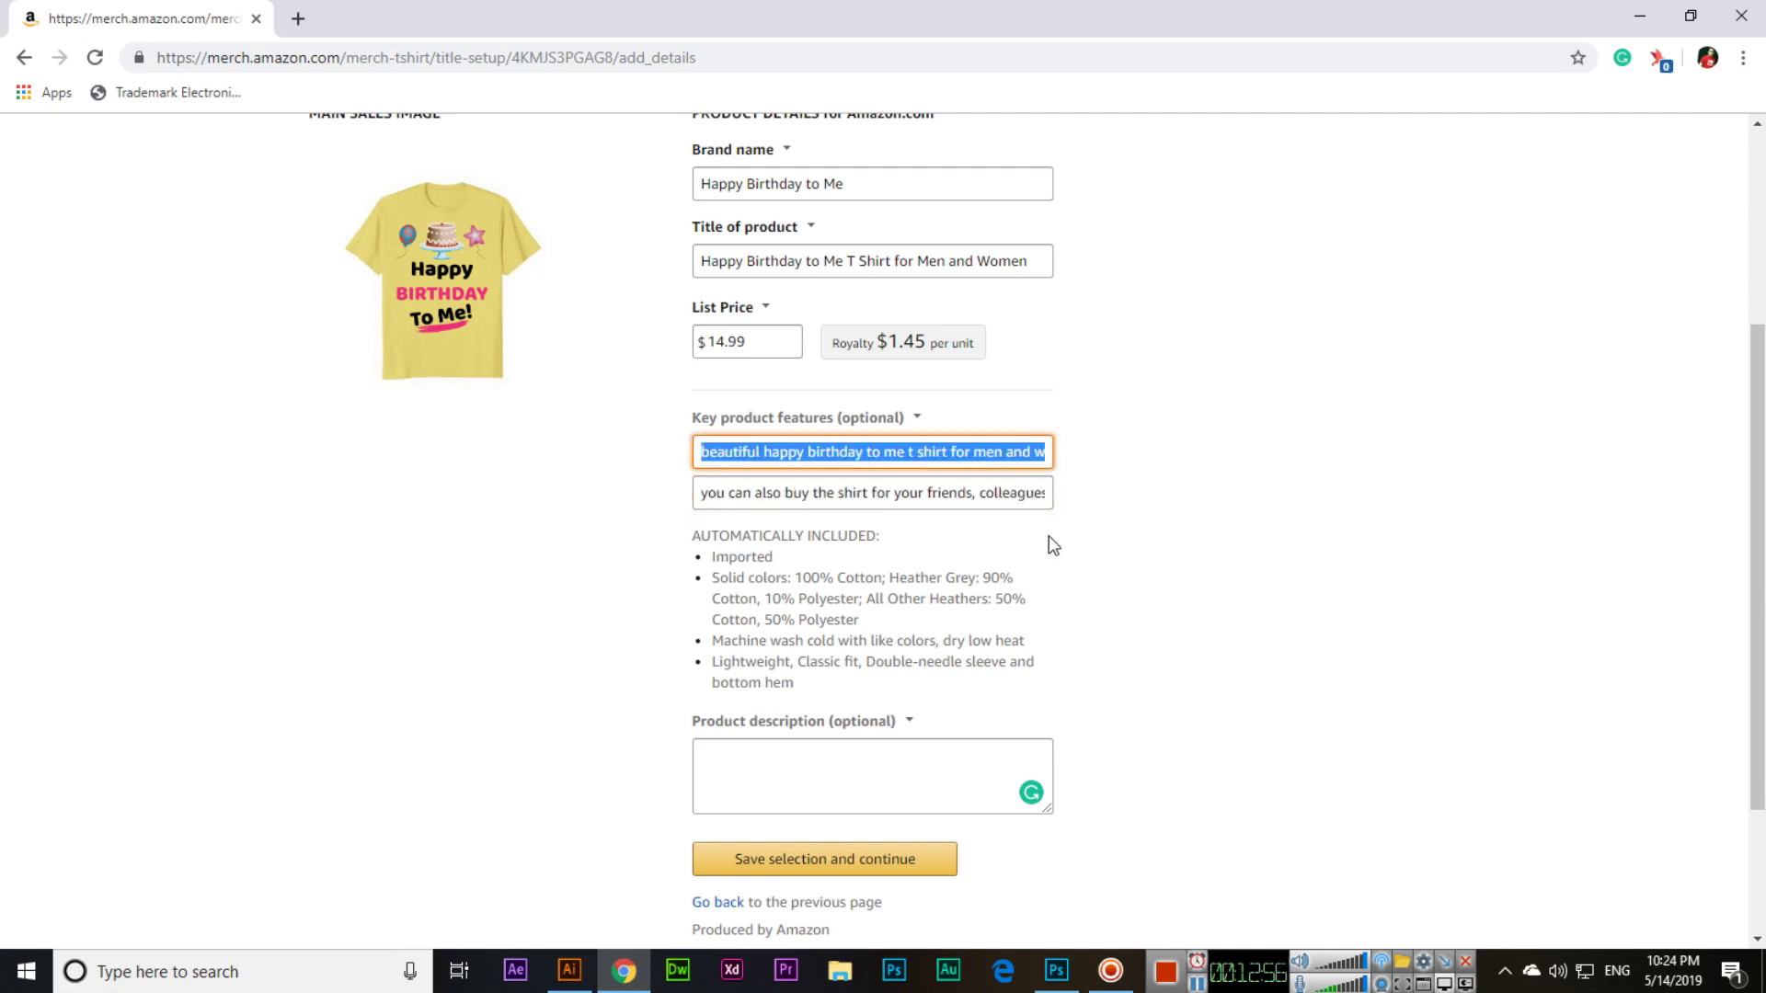
left_click(855, 769)
type("beautiful happy birthday to me t shirt for men and women, buy this shirt on your own birthday")
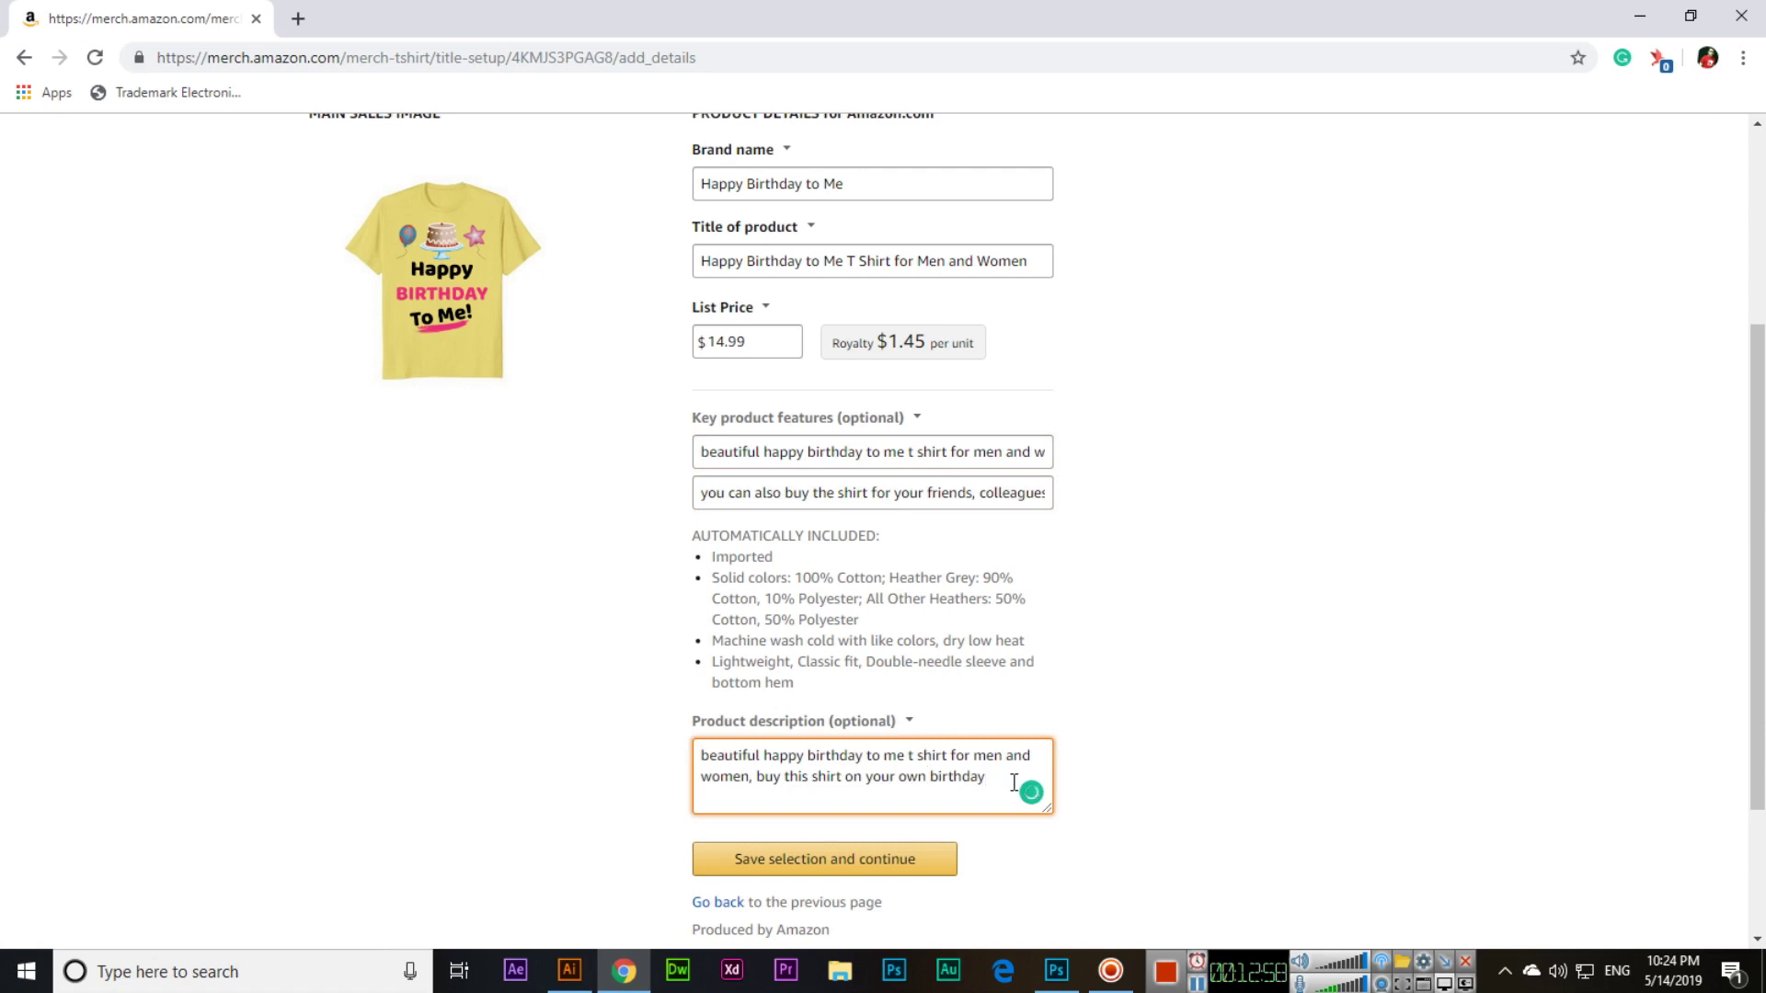
left_click(878, 494)
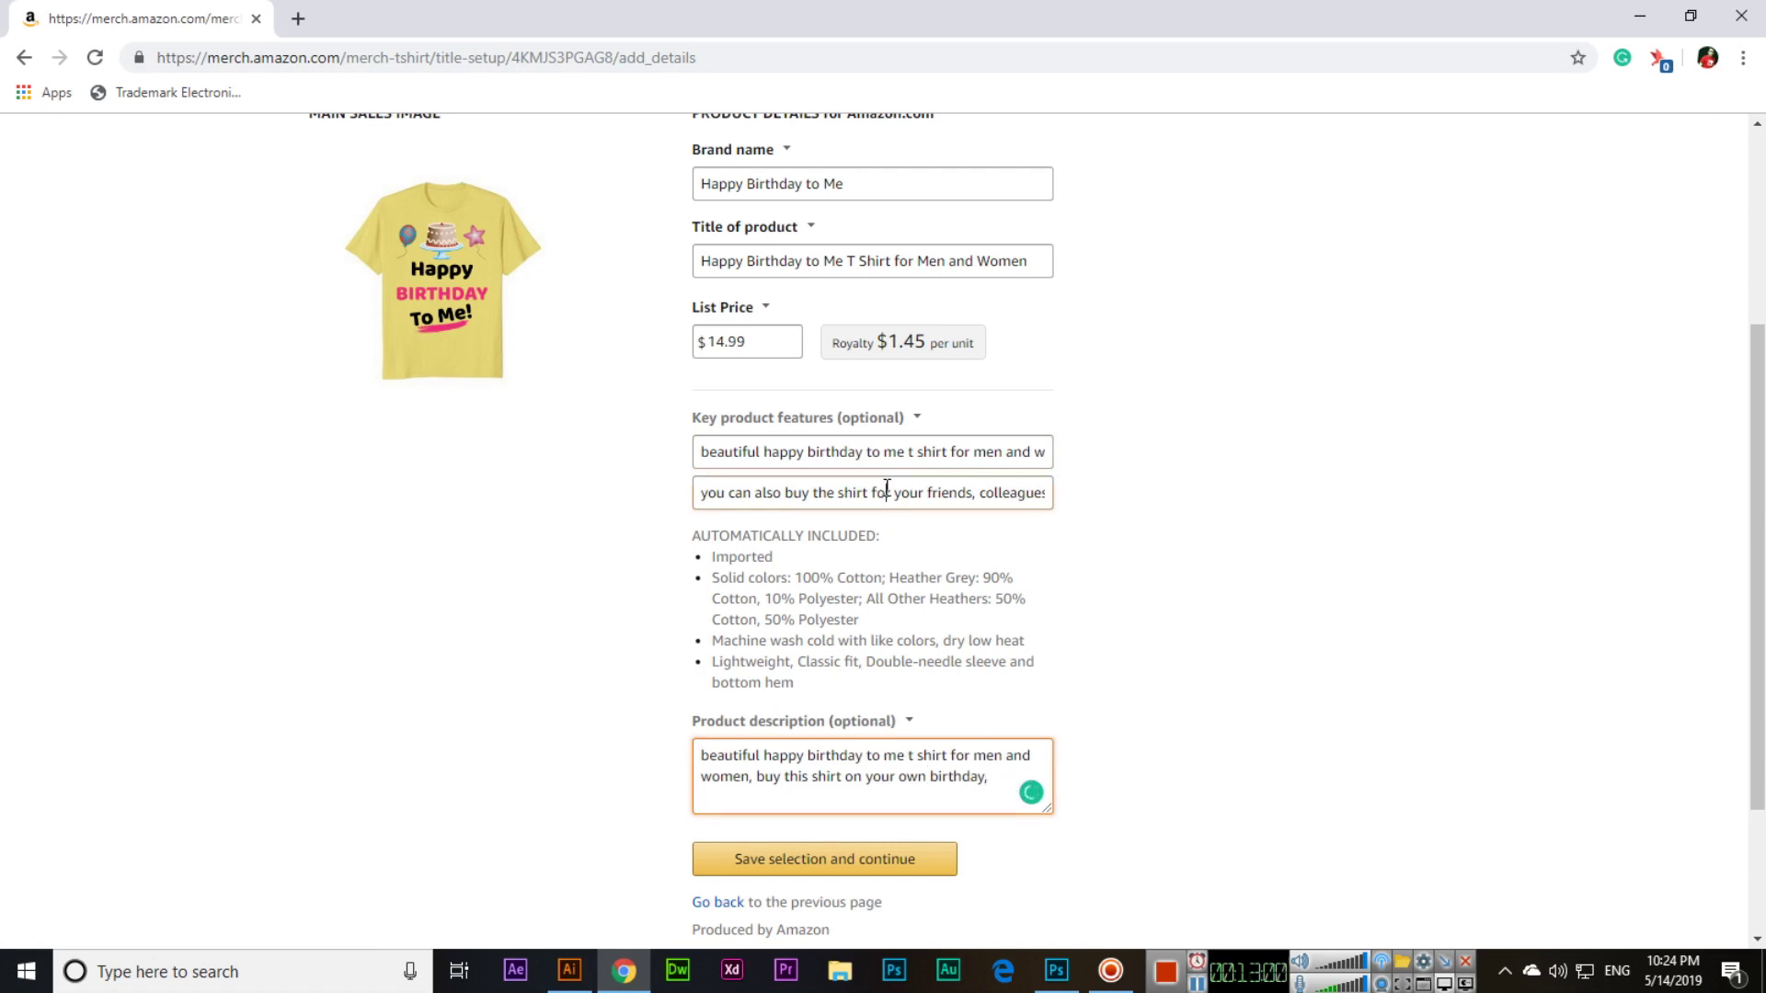
key("ctrl+a")
left_click(1012, 789)
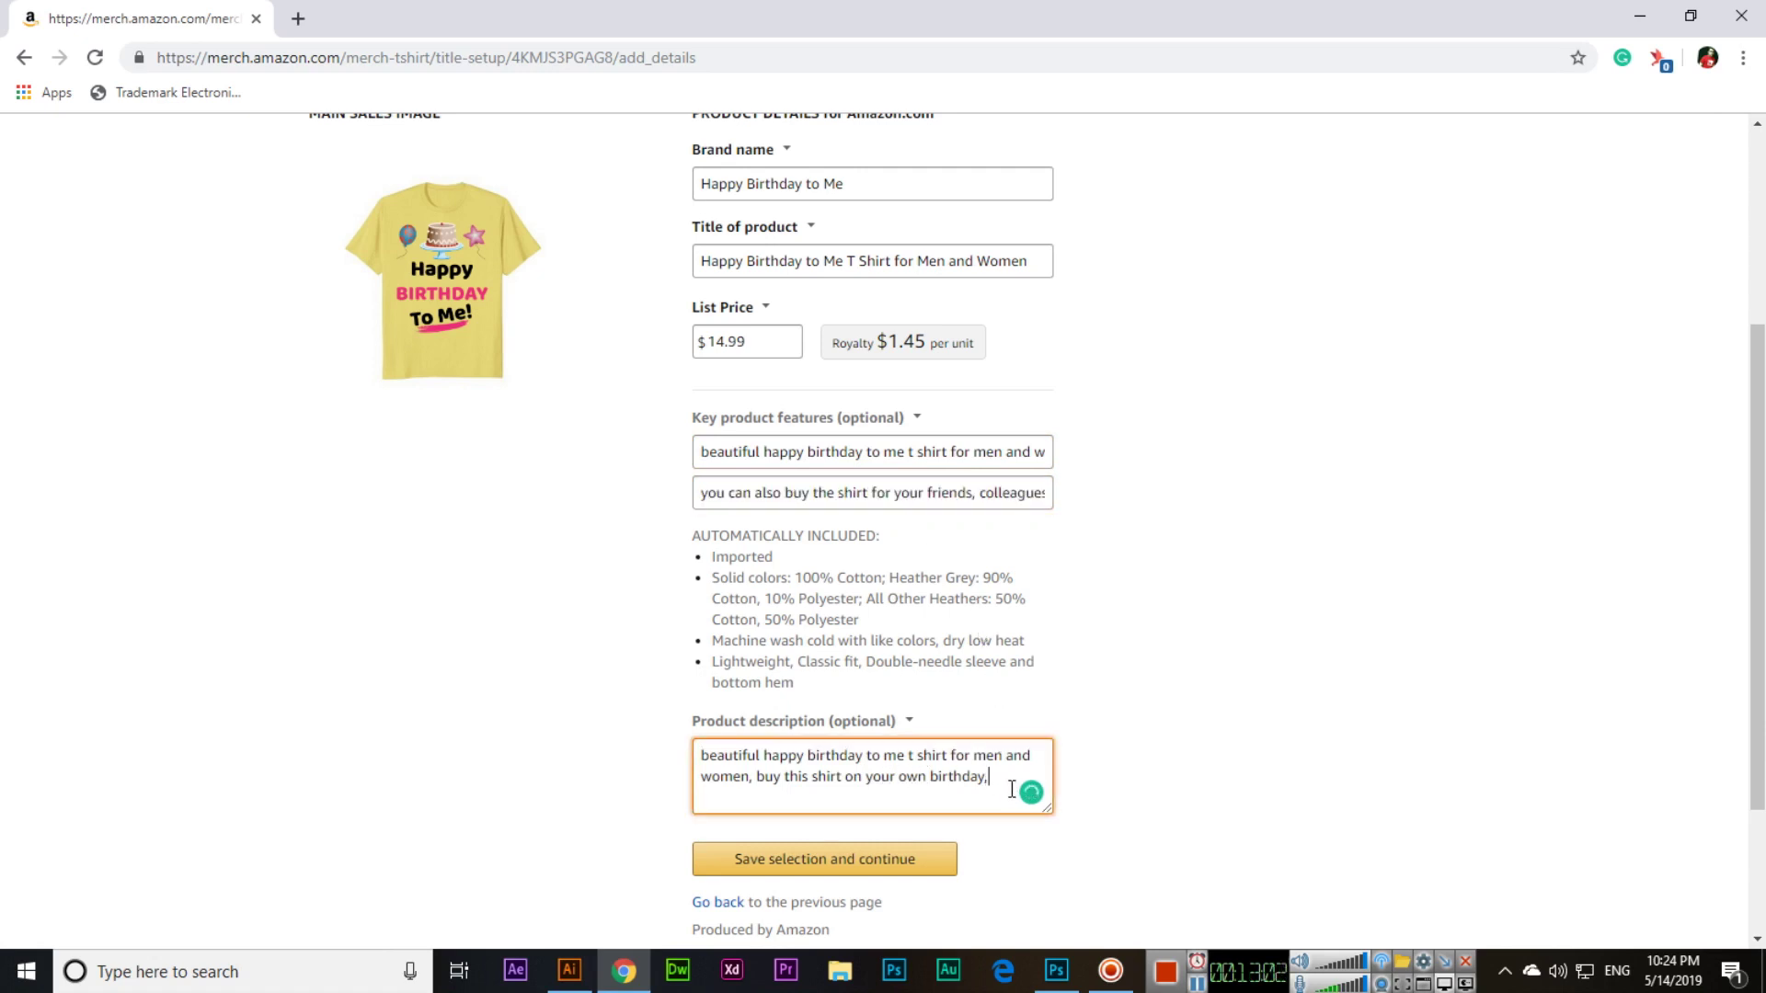
type("you can also buy the shirt for your friends, colleagues and relatives, send this t shirt as a birthday gift to your loved ones")
- Accept the Grammarly corrections in the product description: a comma before "and relatives" and "t-shirt" for both instances of "t shirt"
scroll(582, 728, "down", 3)
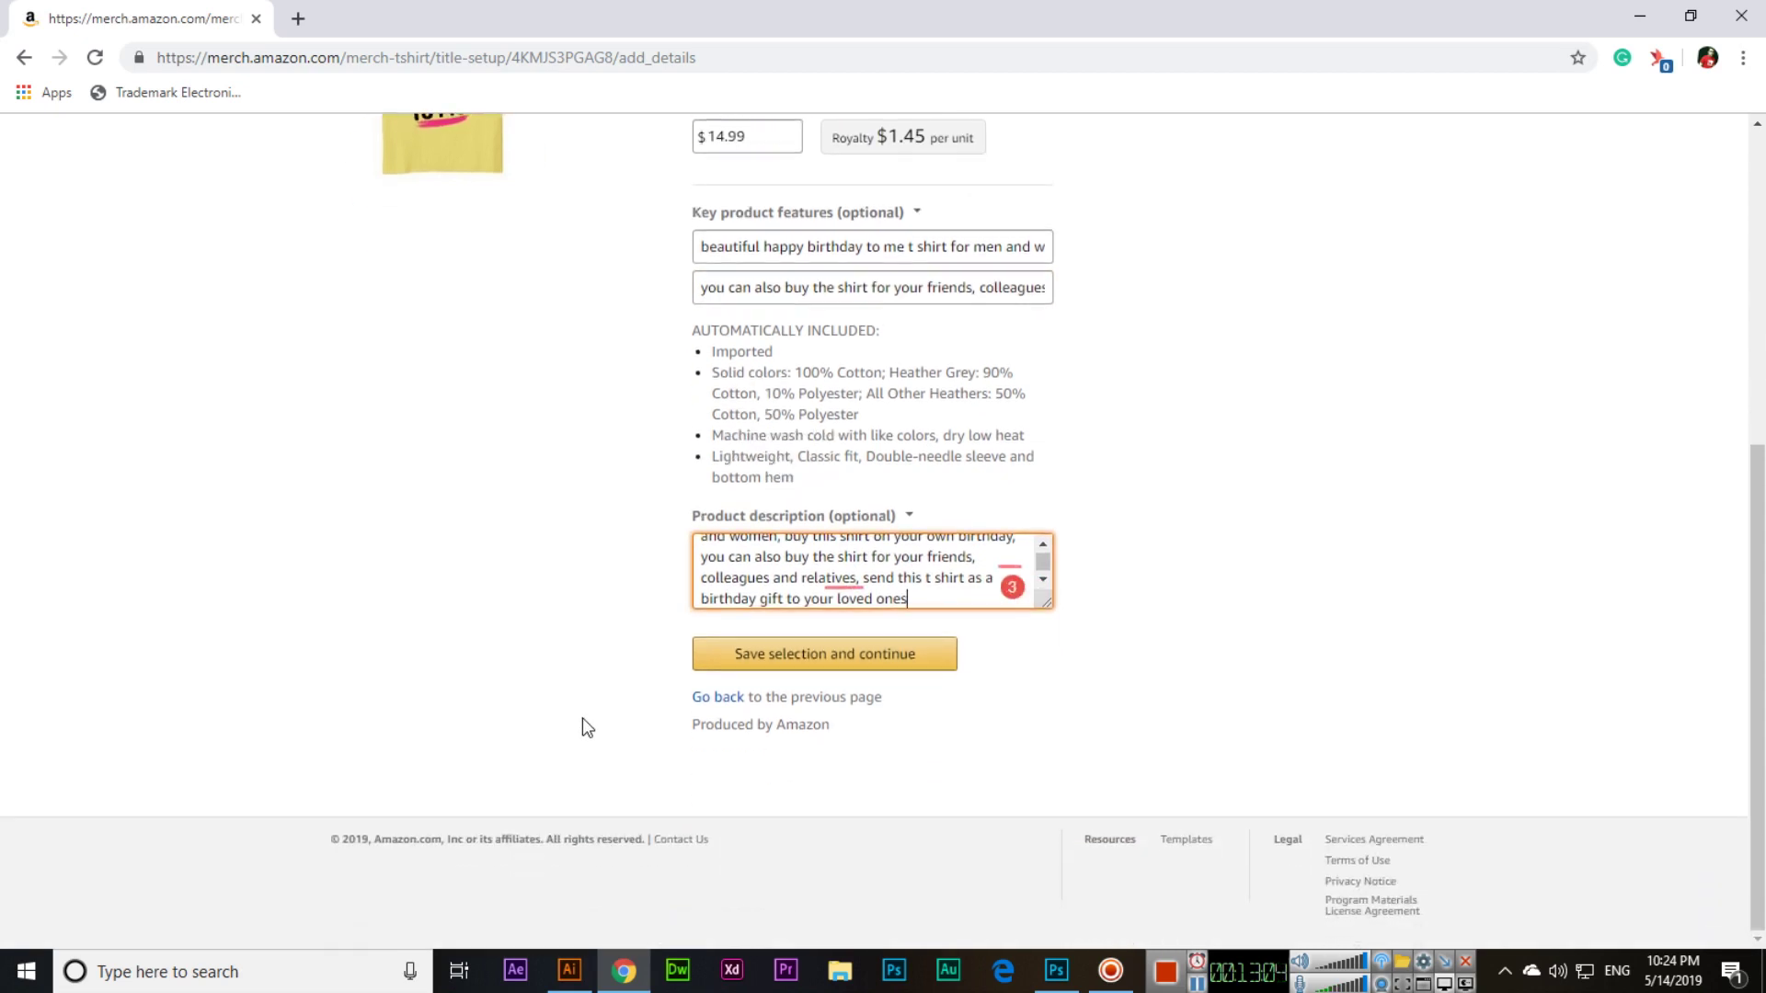
mouse_move(792, 583)
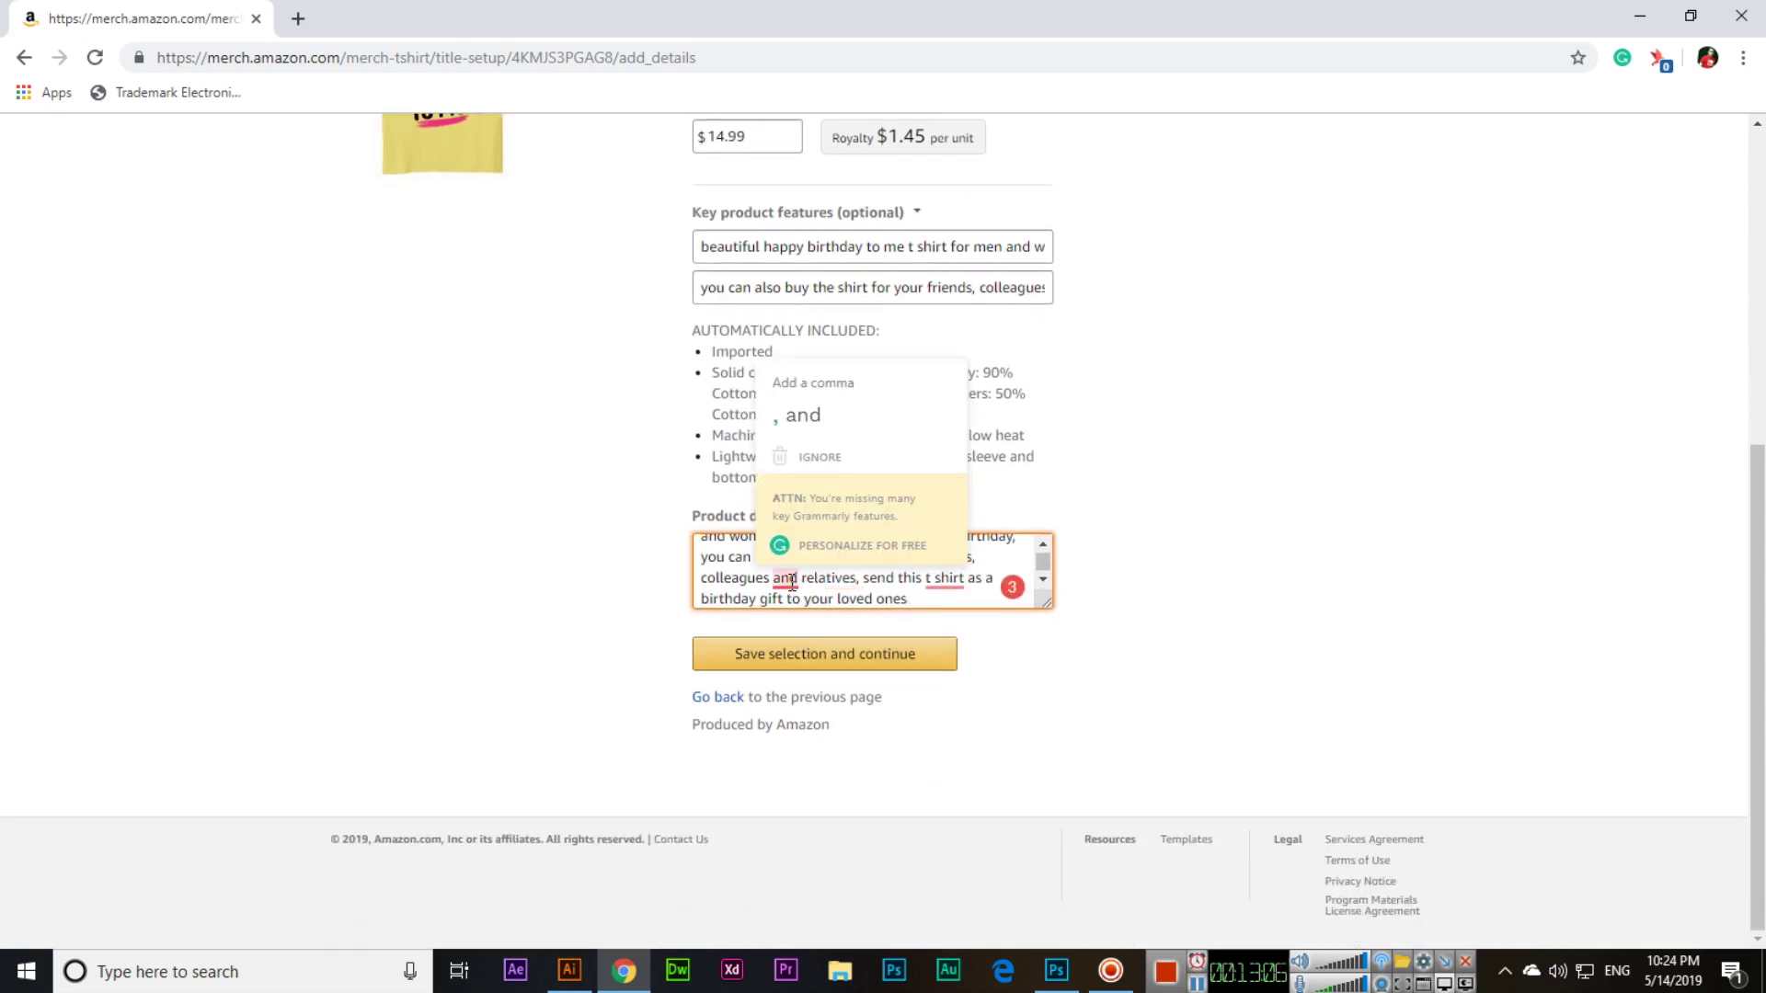
left_click(803, 415)
mouse_move(947, 580)
left_click(971, 420)
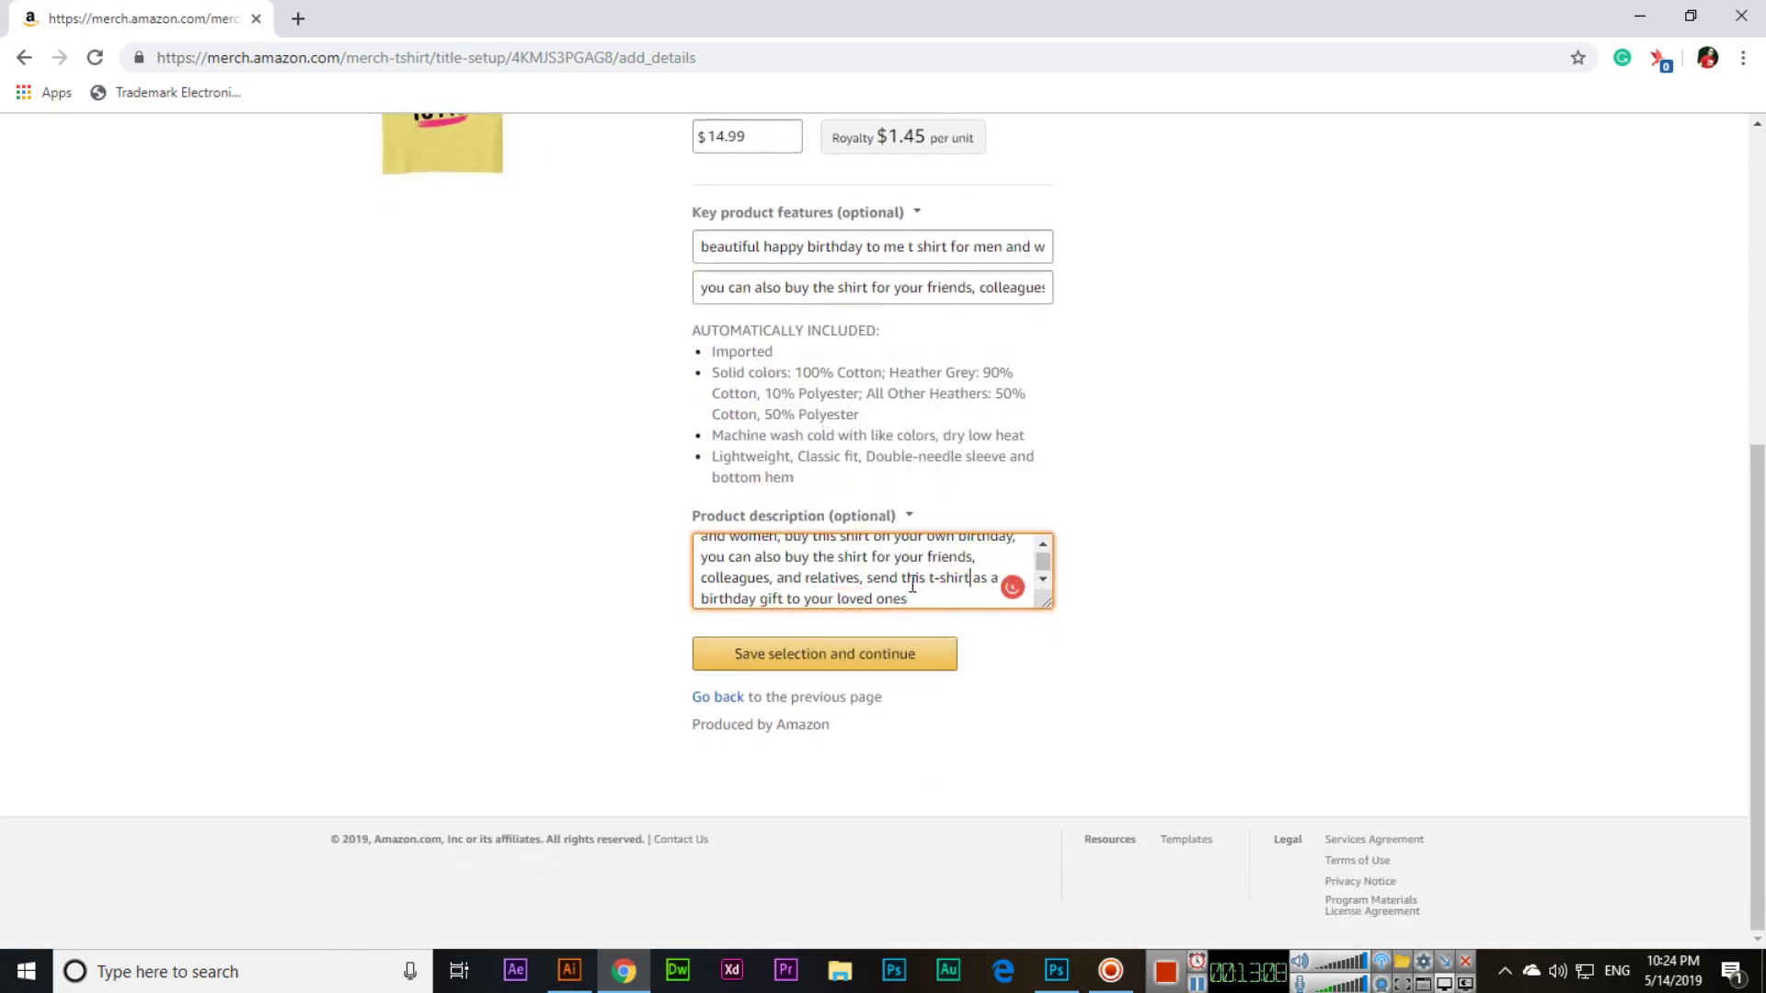
scroll(920, 571, "up", 3)
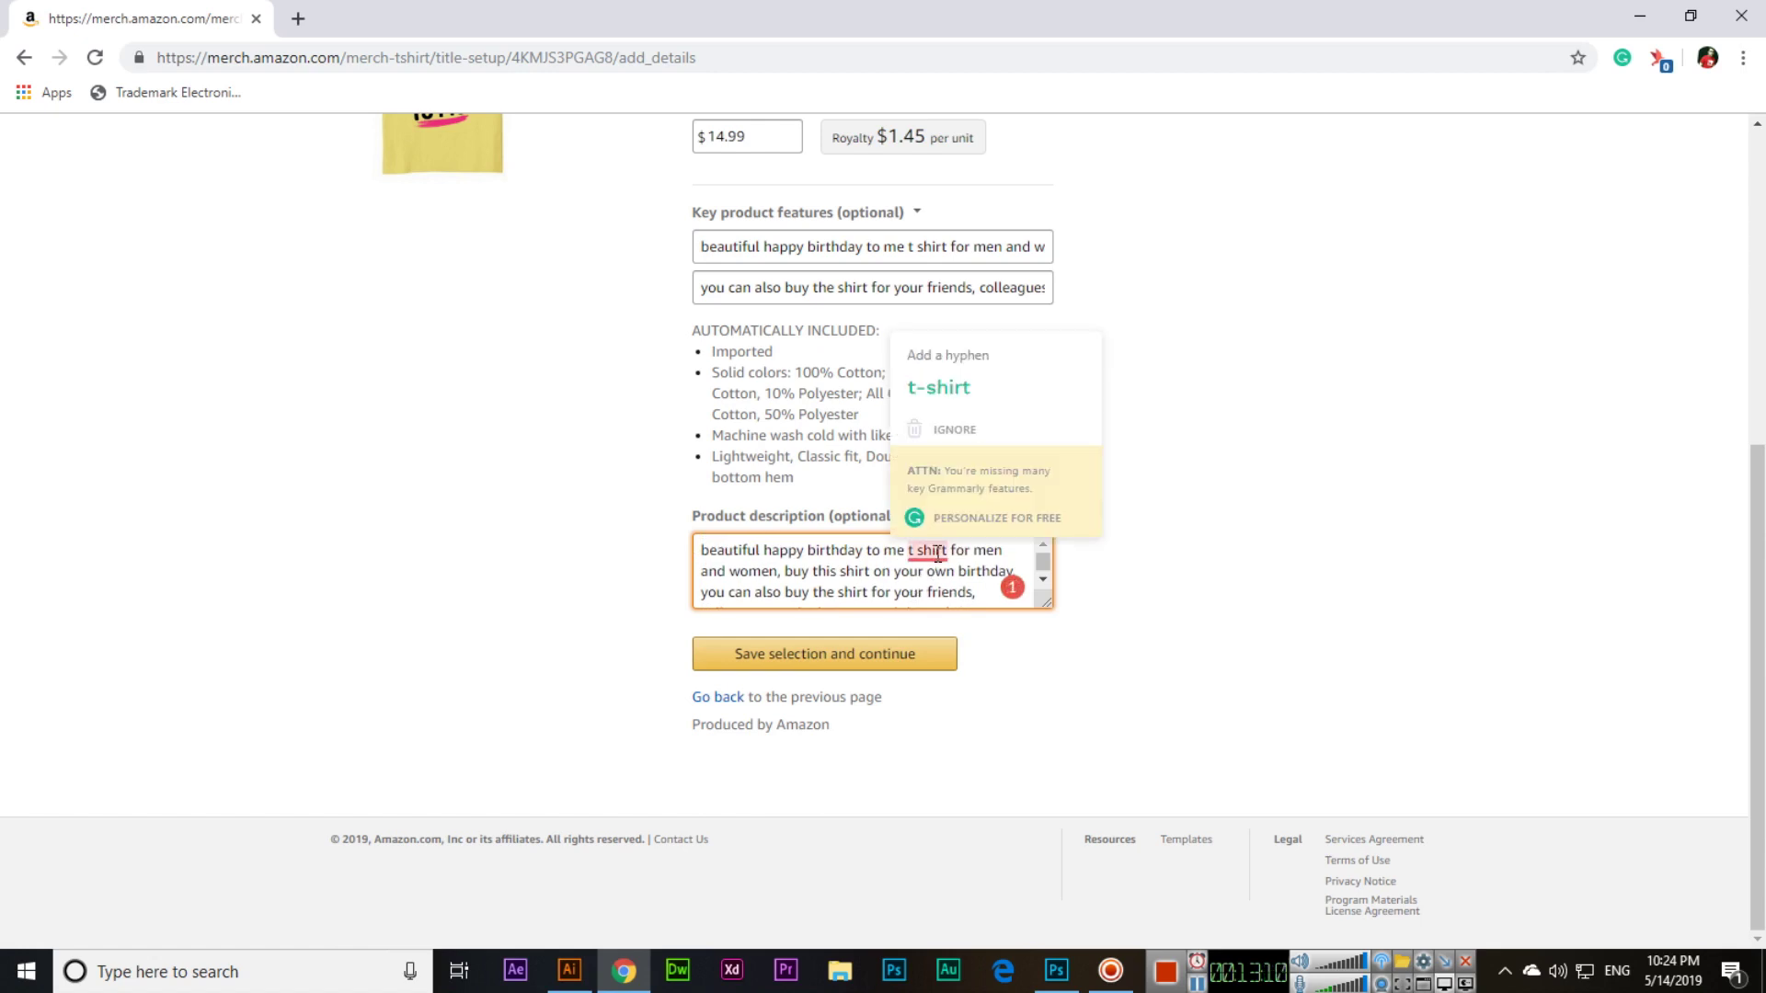
left_click(954, 391)
- Save the completed product details and continue to the review stage of the T-shirt listing
left_click(920, 248)
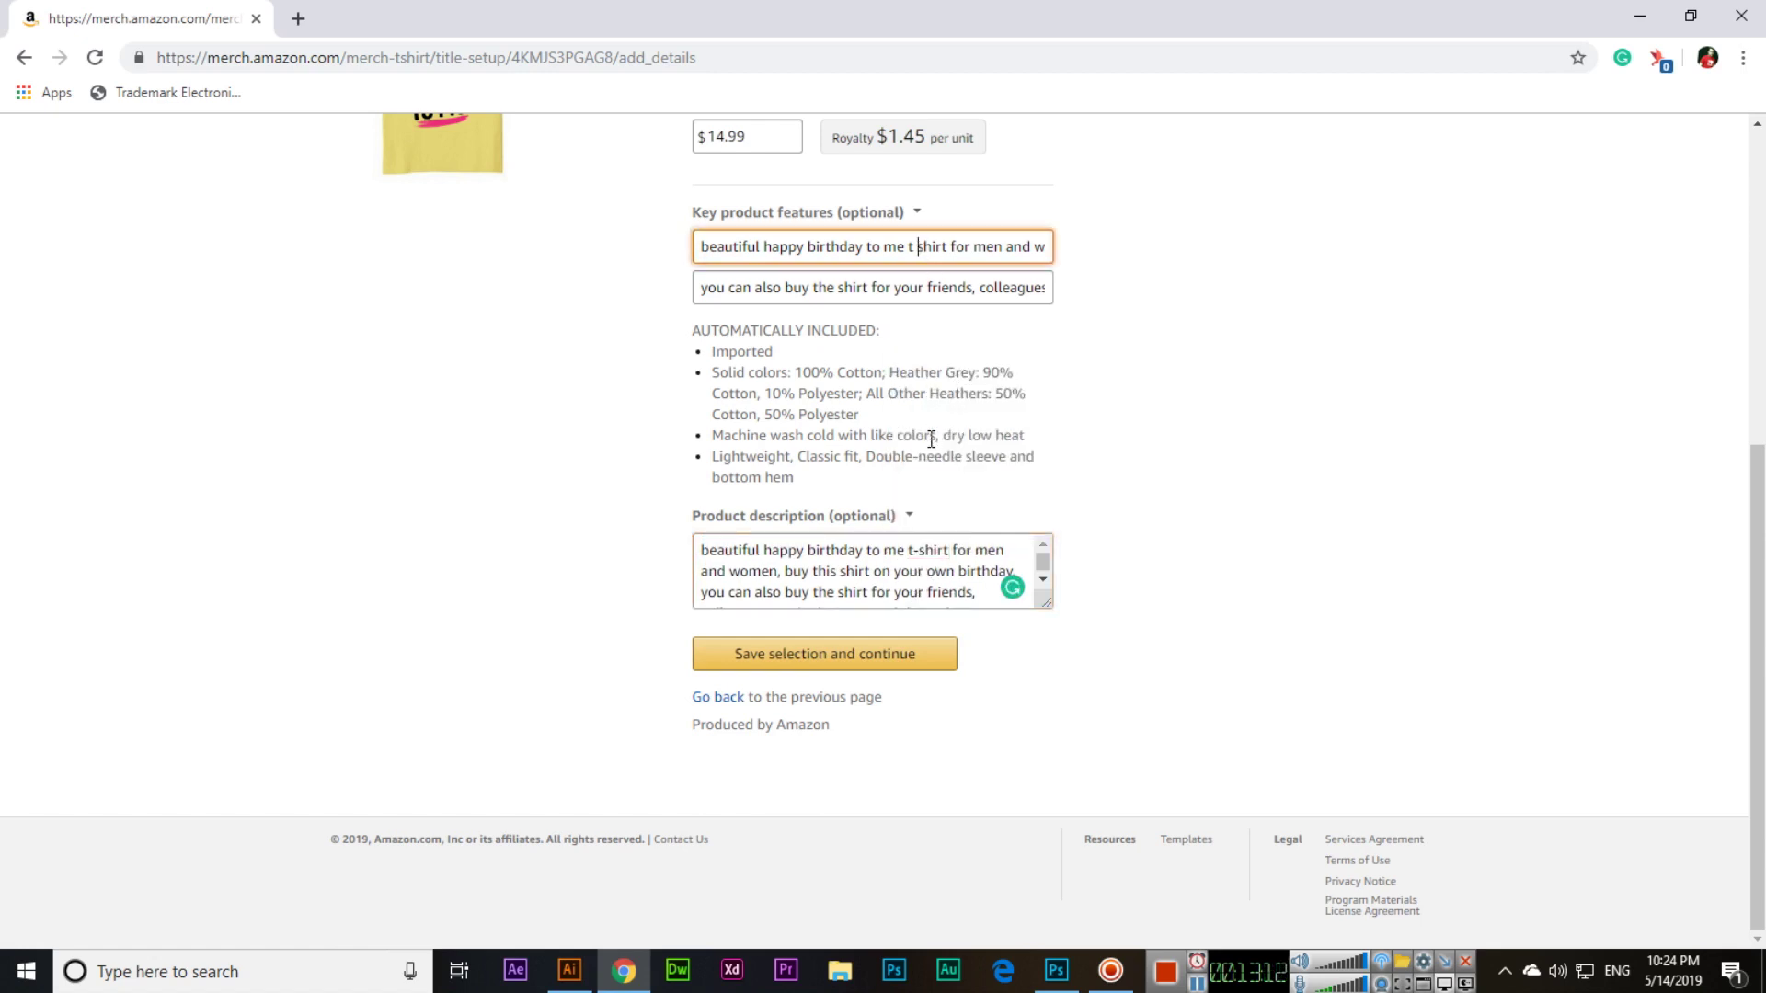
left_click(910, 515)
left_click(777, 575)
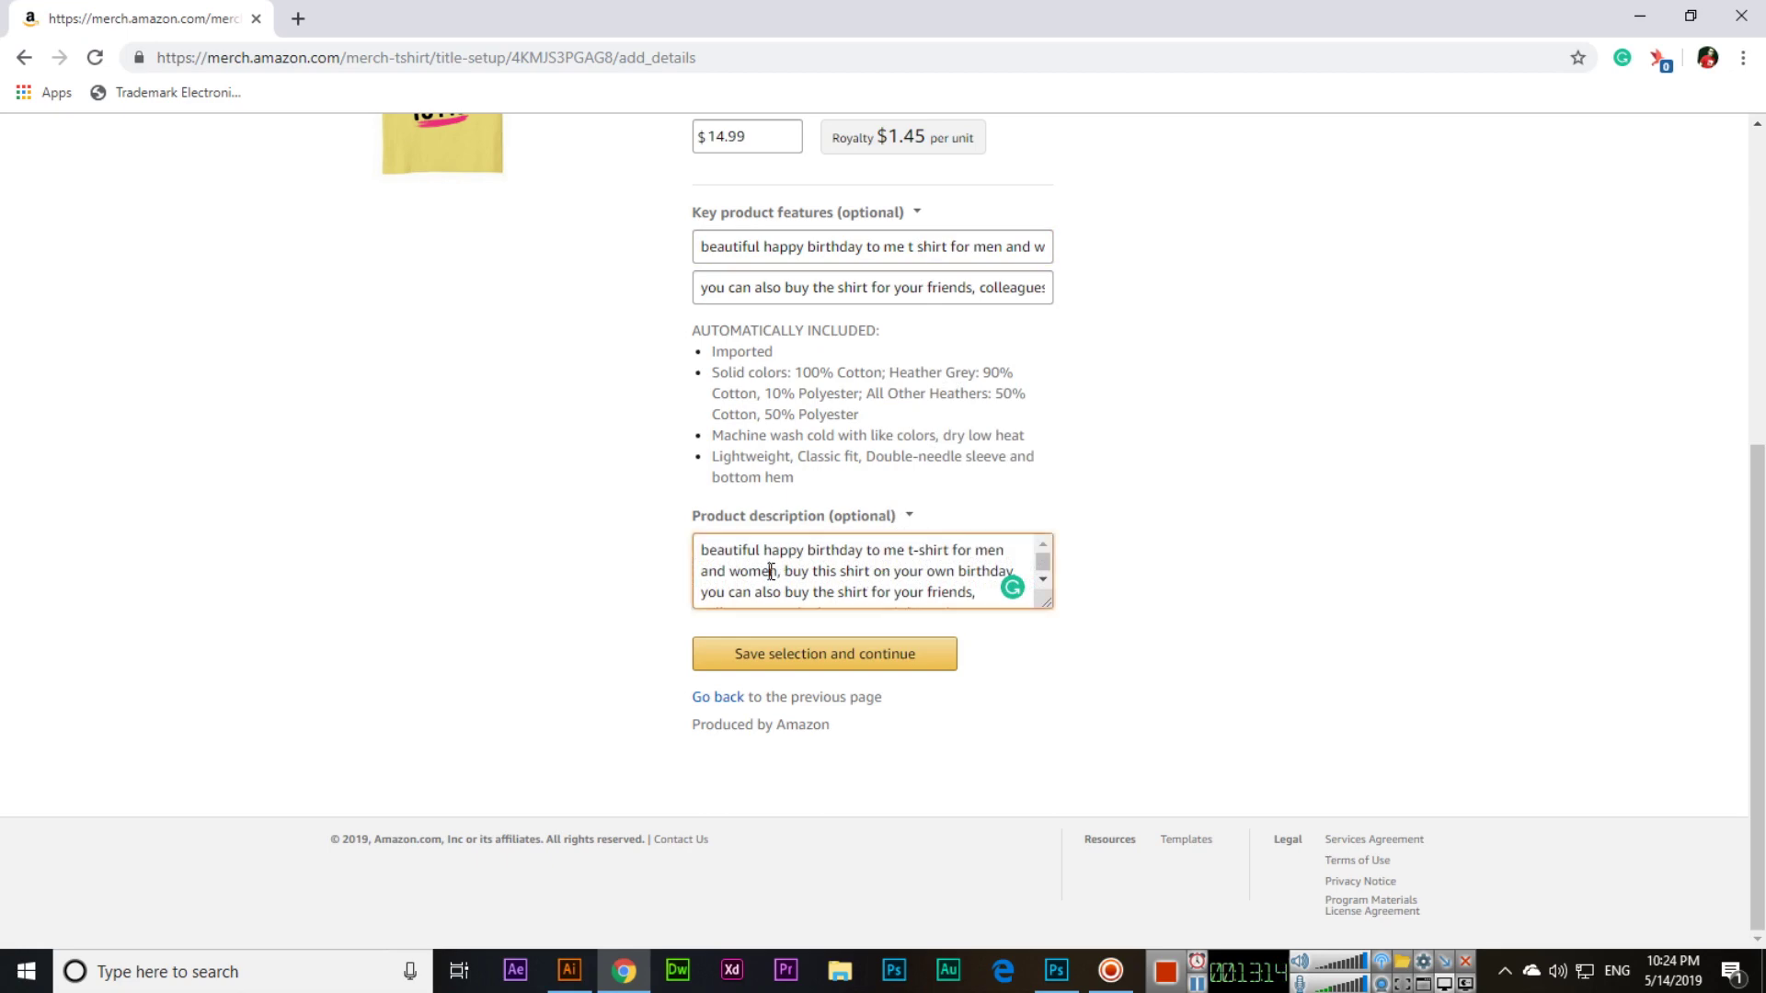
scroll(662, 651, "up", 3)
scroll(658, 649, "down", 3)
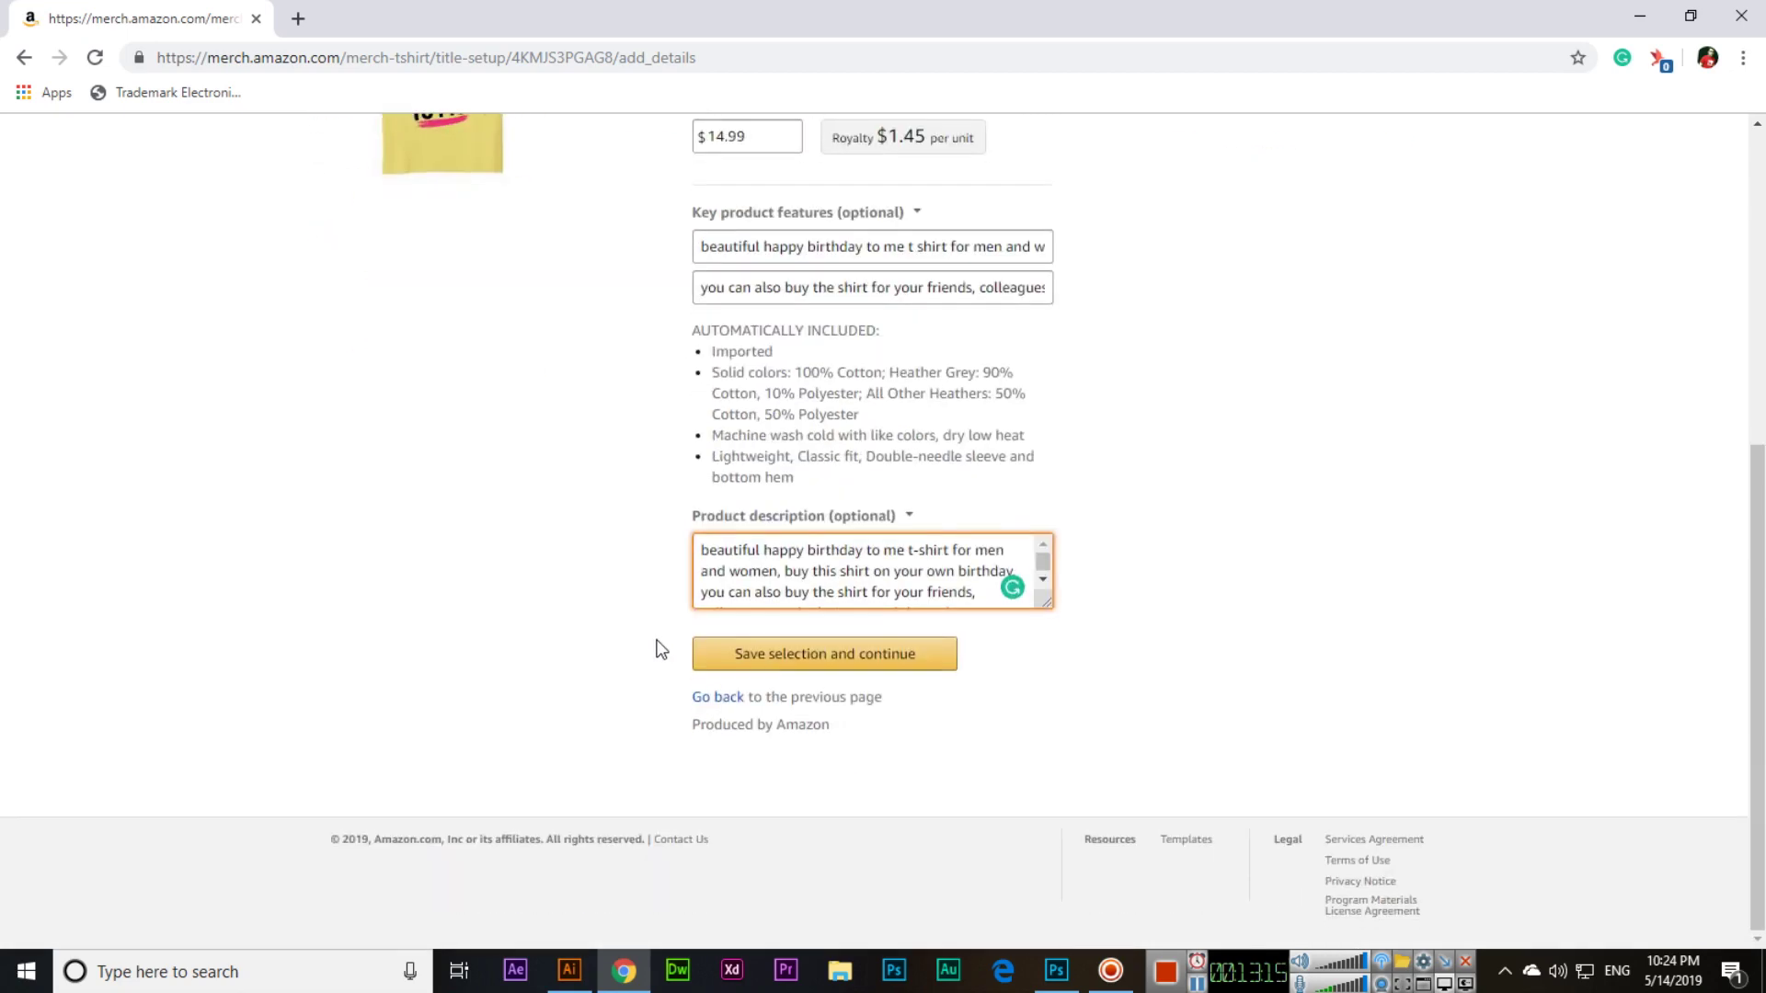
left_click(779, 666)
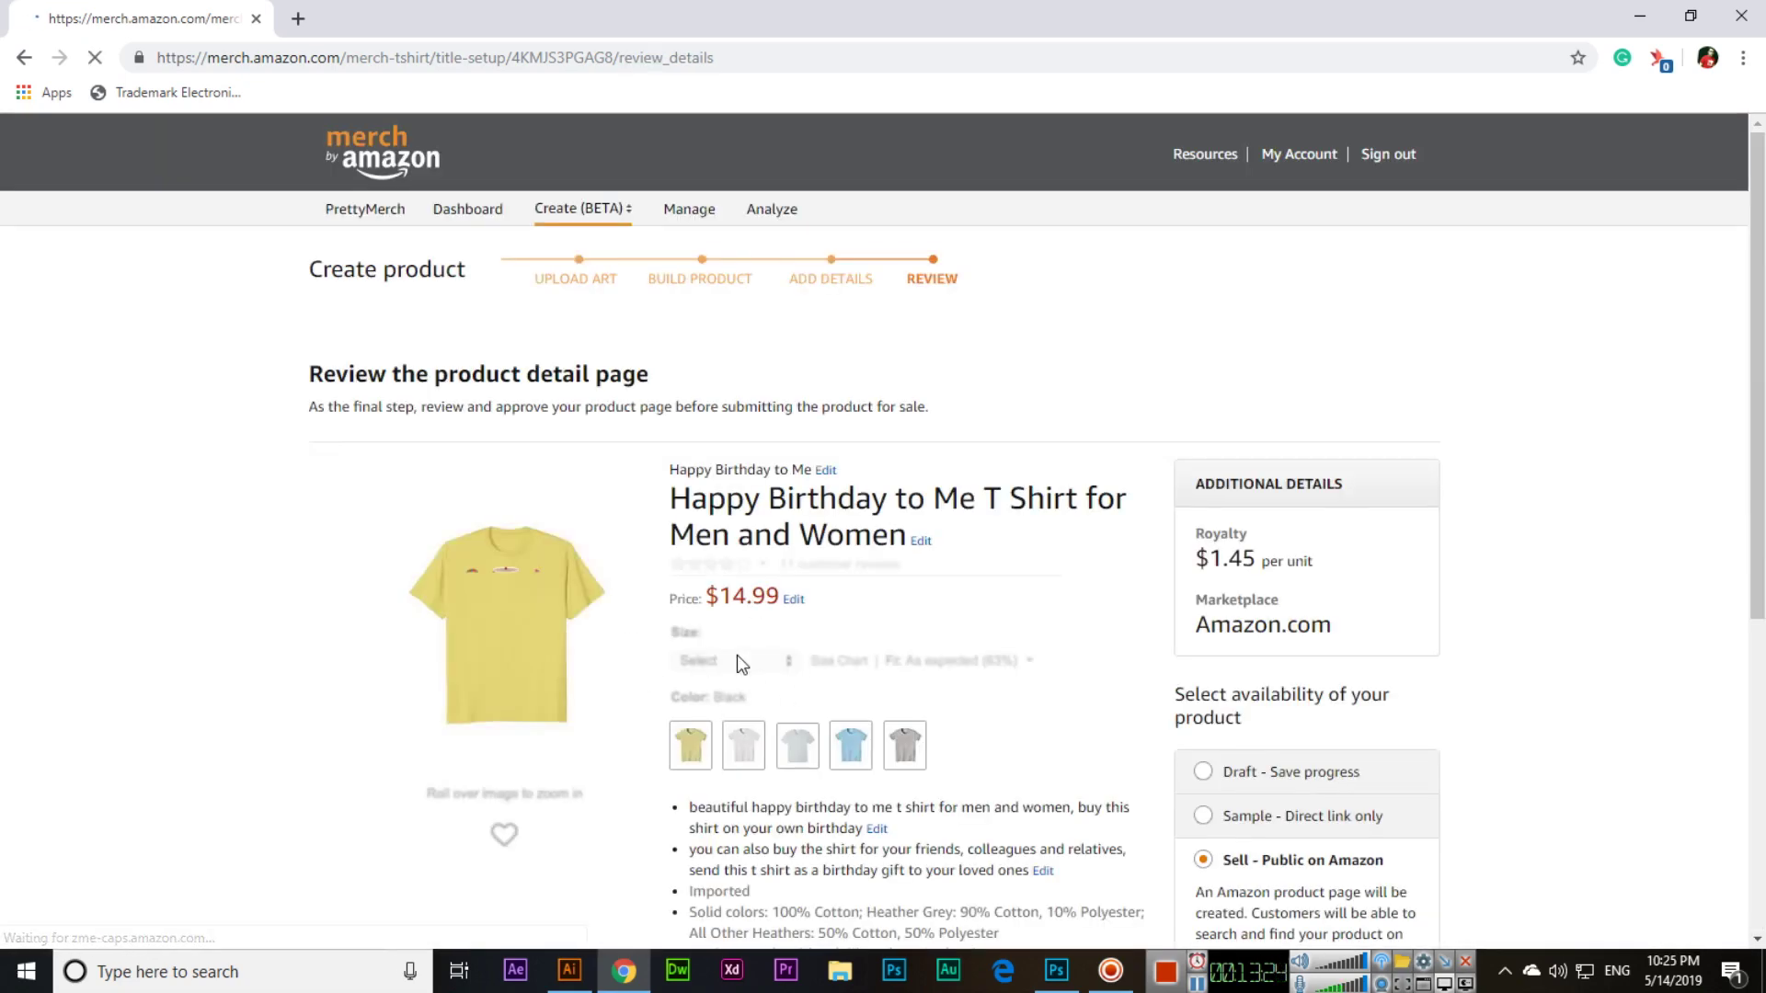
- Review the product detail page, previewing the white shirt and checking the title, price, features, description, royalty and availability
scroll(782, 699, "down", 1)
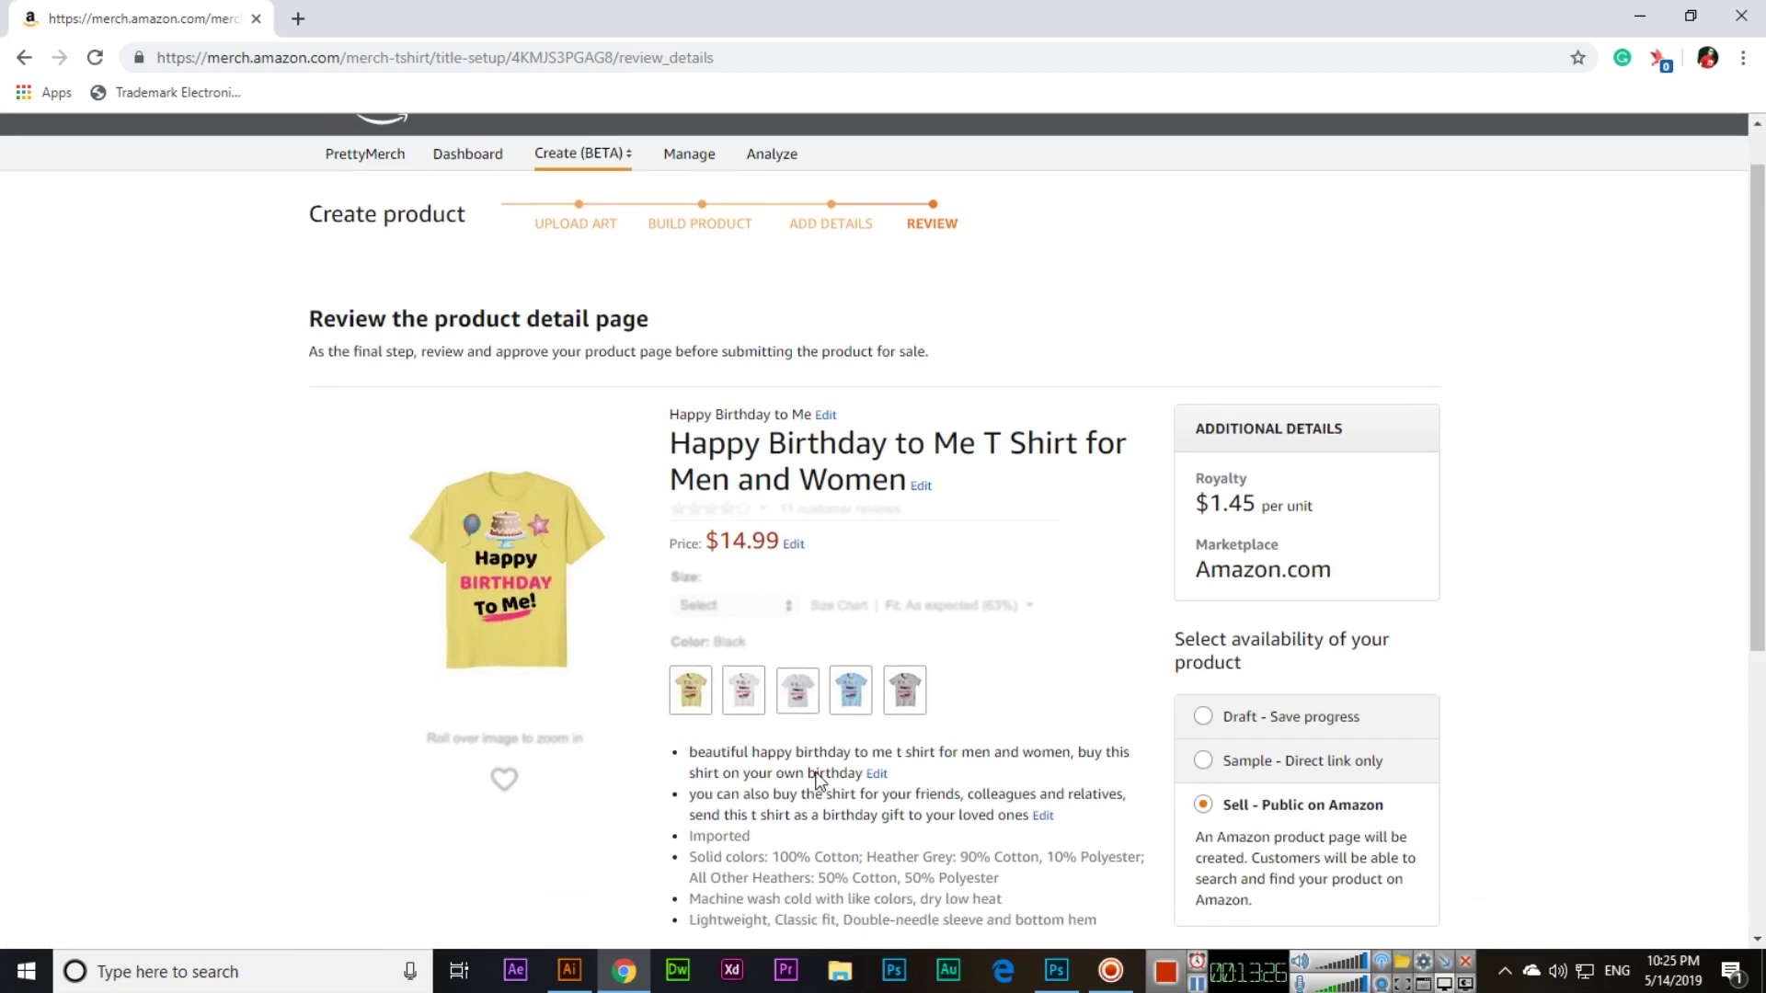
left_click(756, 653)
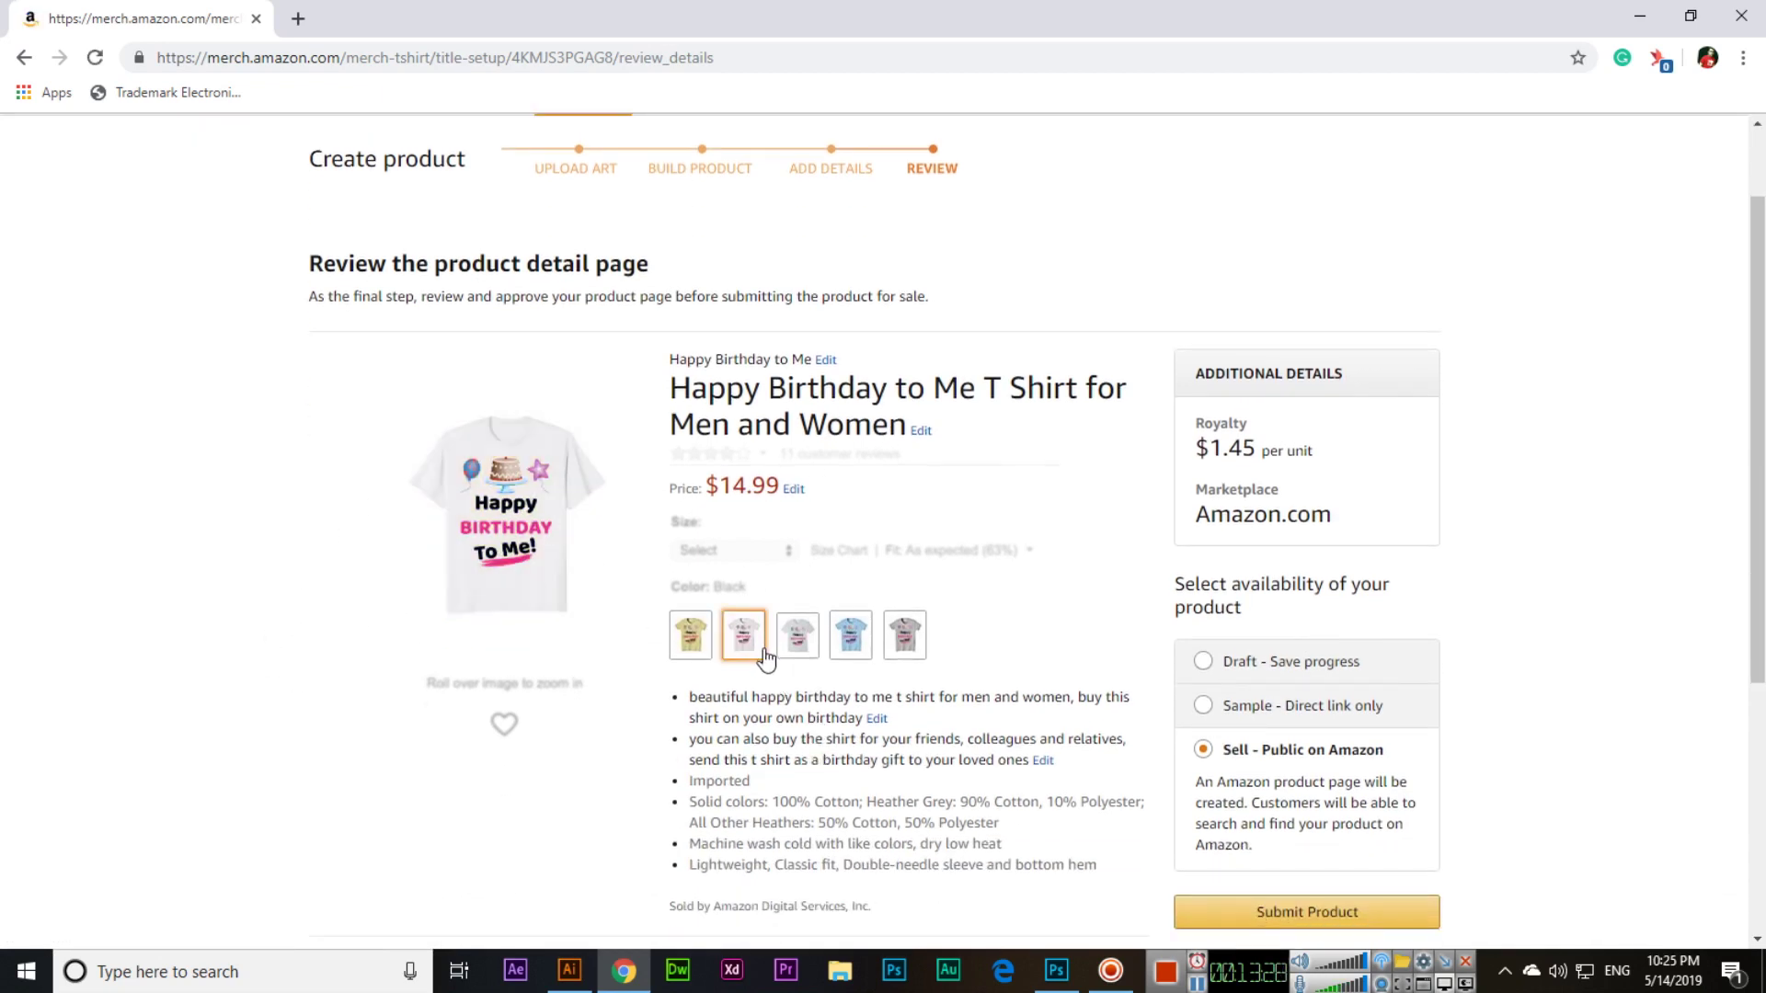
scroll(550, 763, "down", 1)
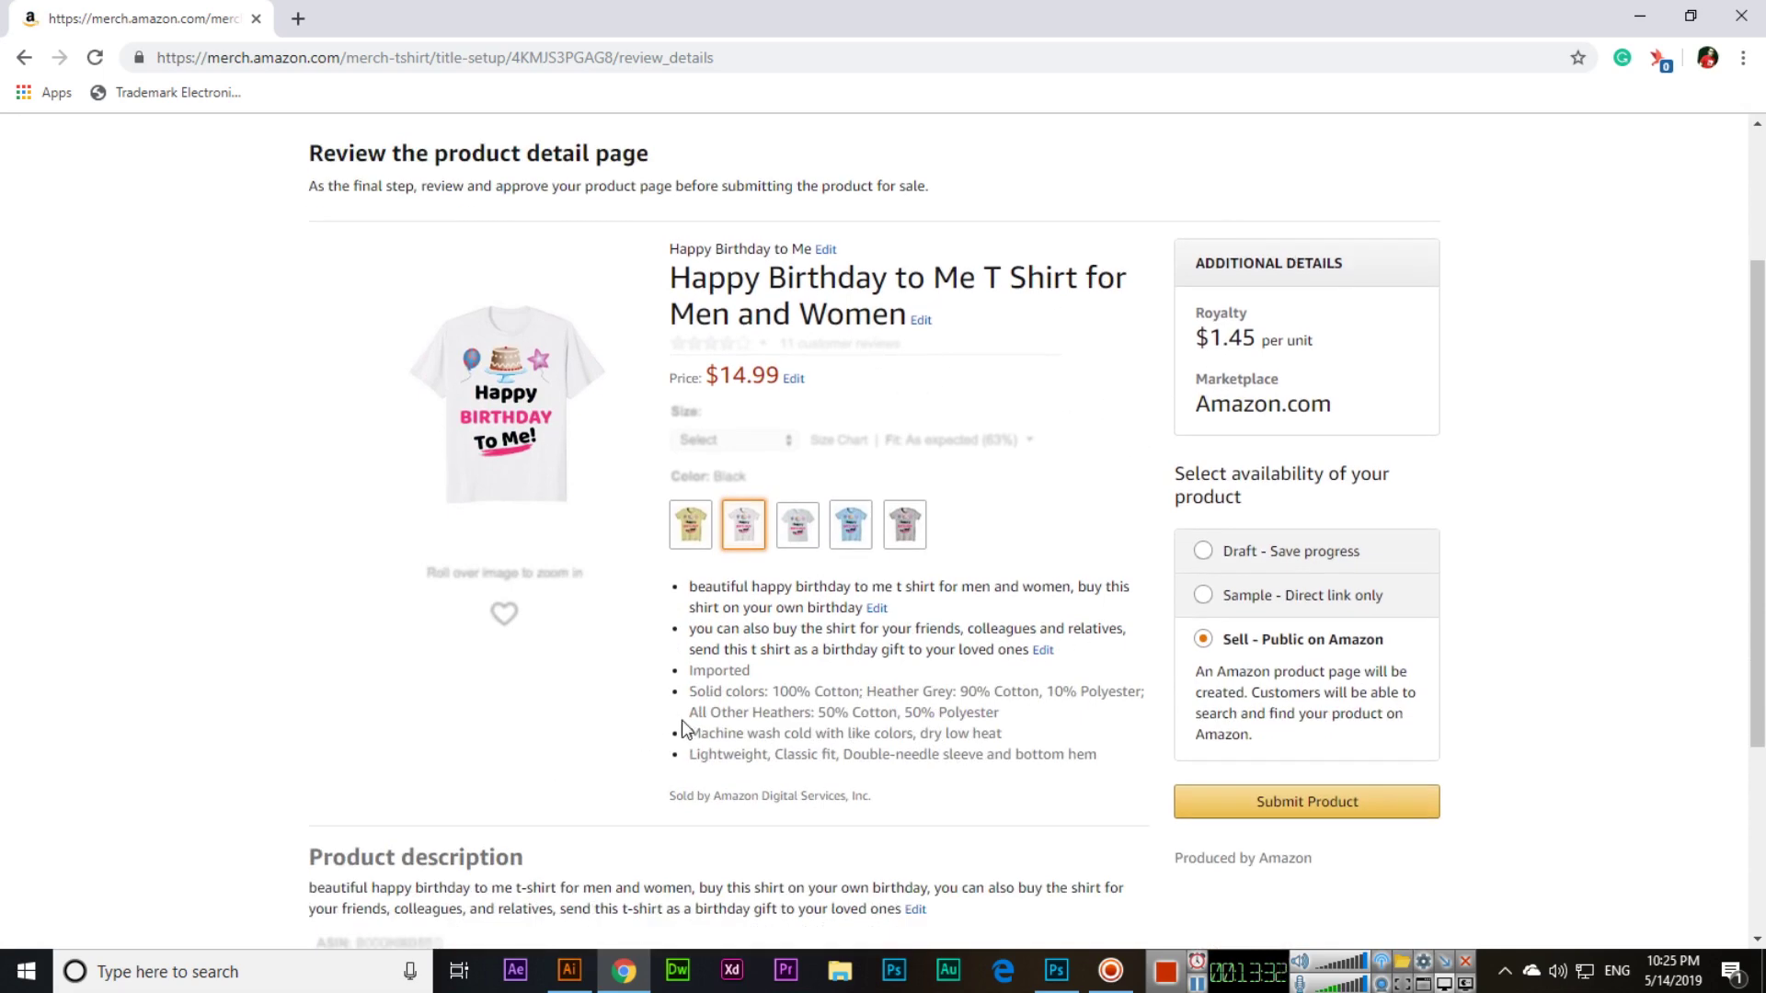
scroll(614, 651, "down", 3)
scroll(557, 570, "up", 1)
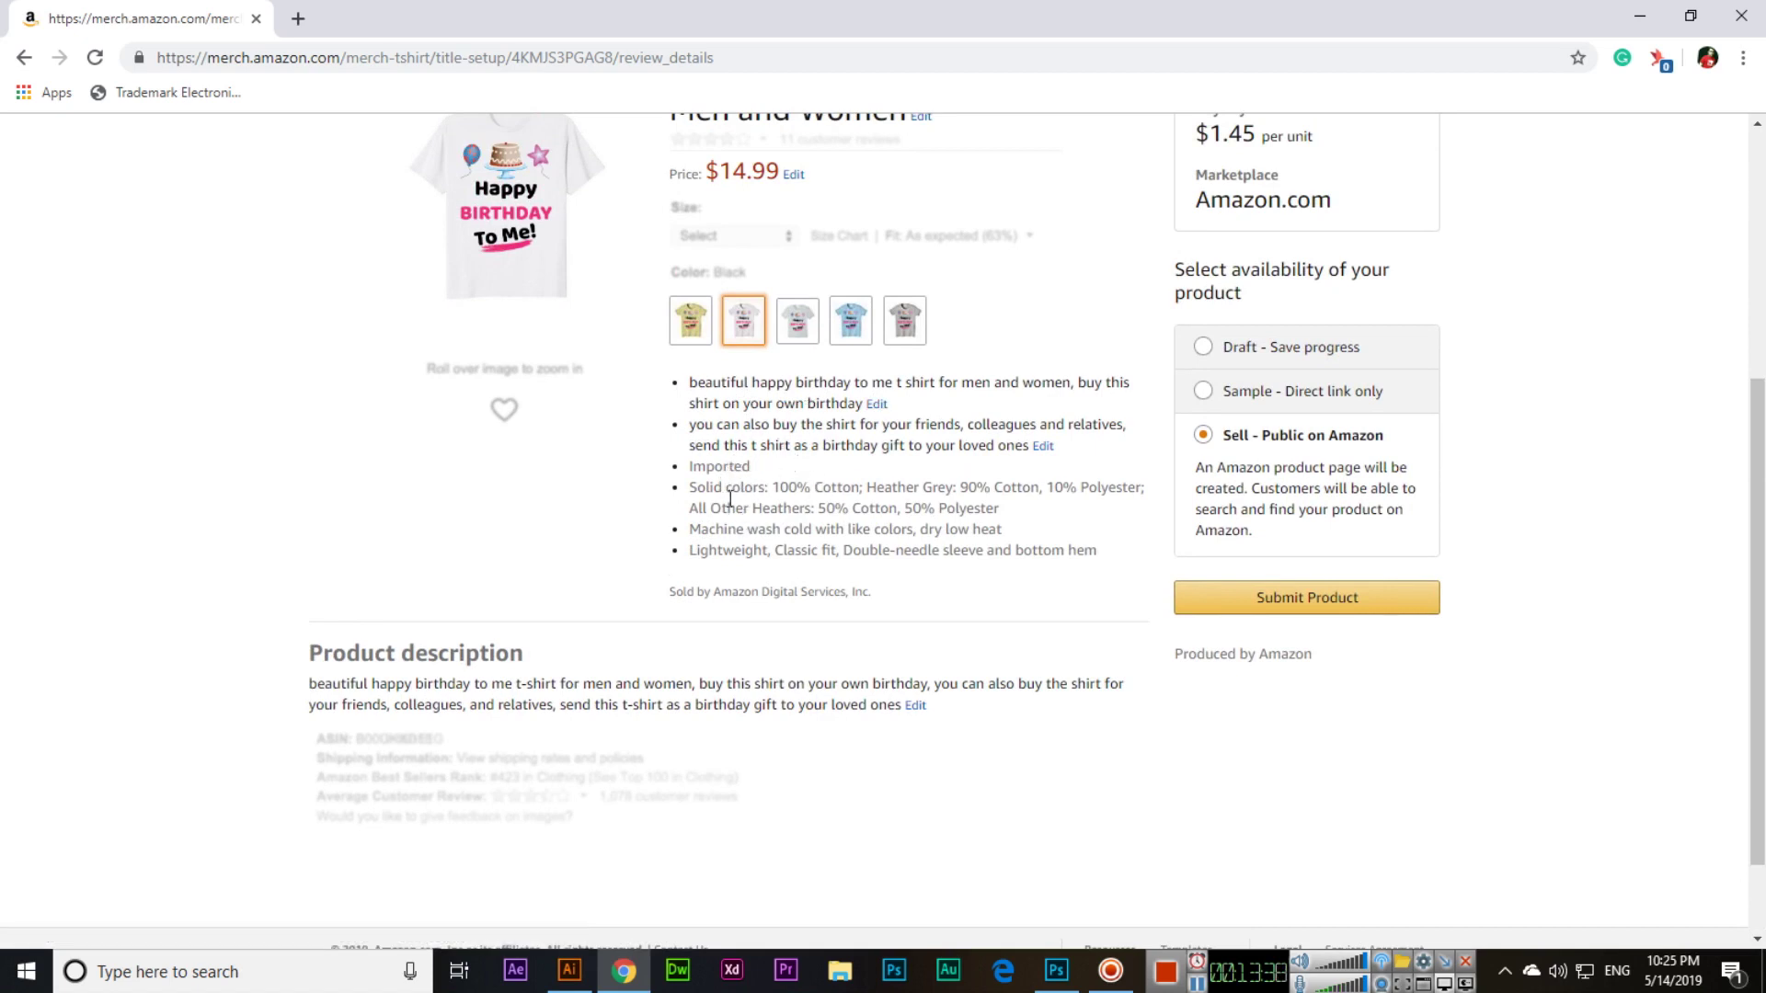
scroll(1122, 615, "up", 1)
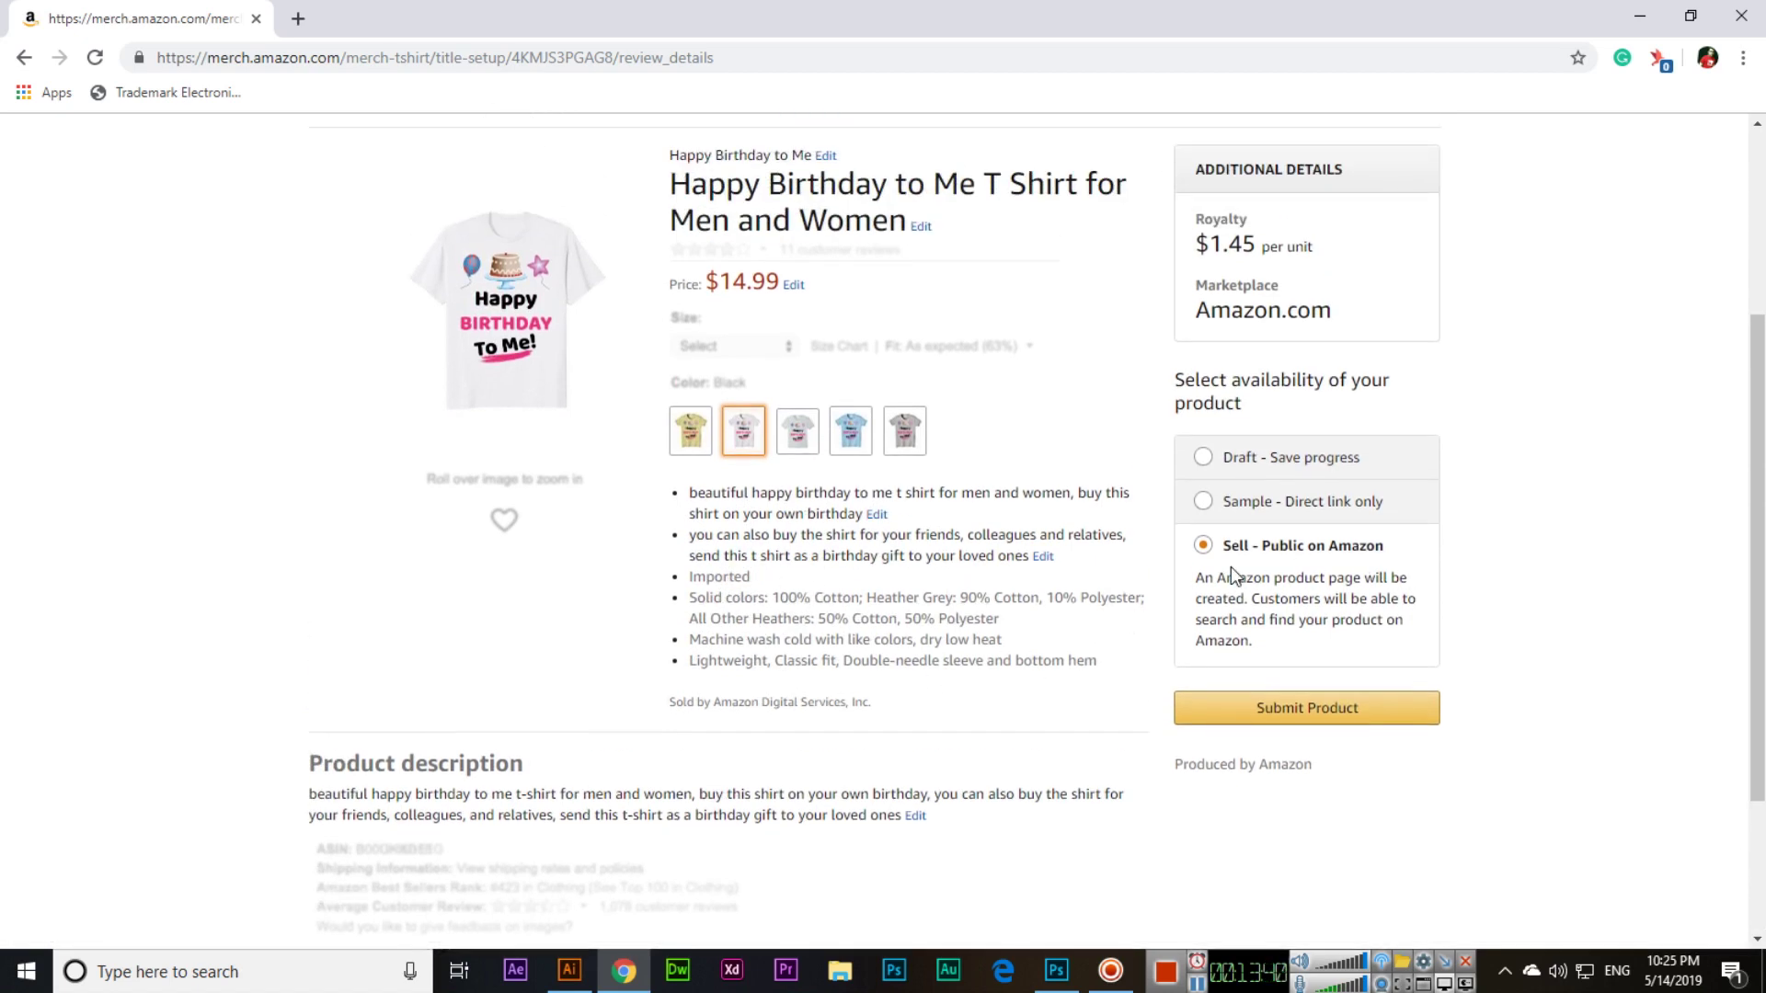
scroll(1167, 599, "up", 2)
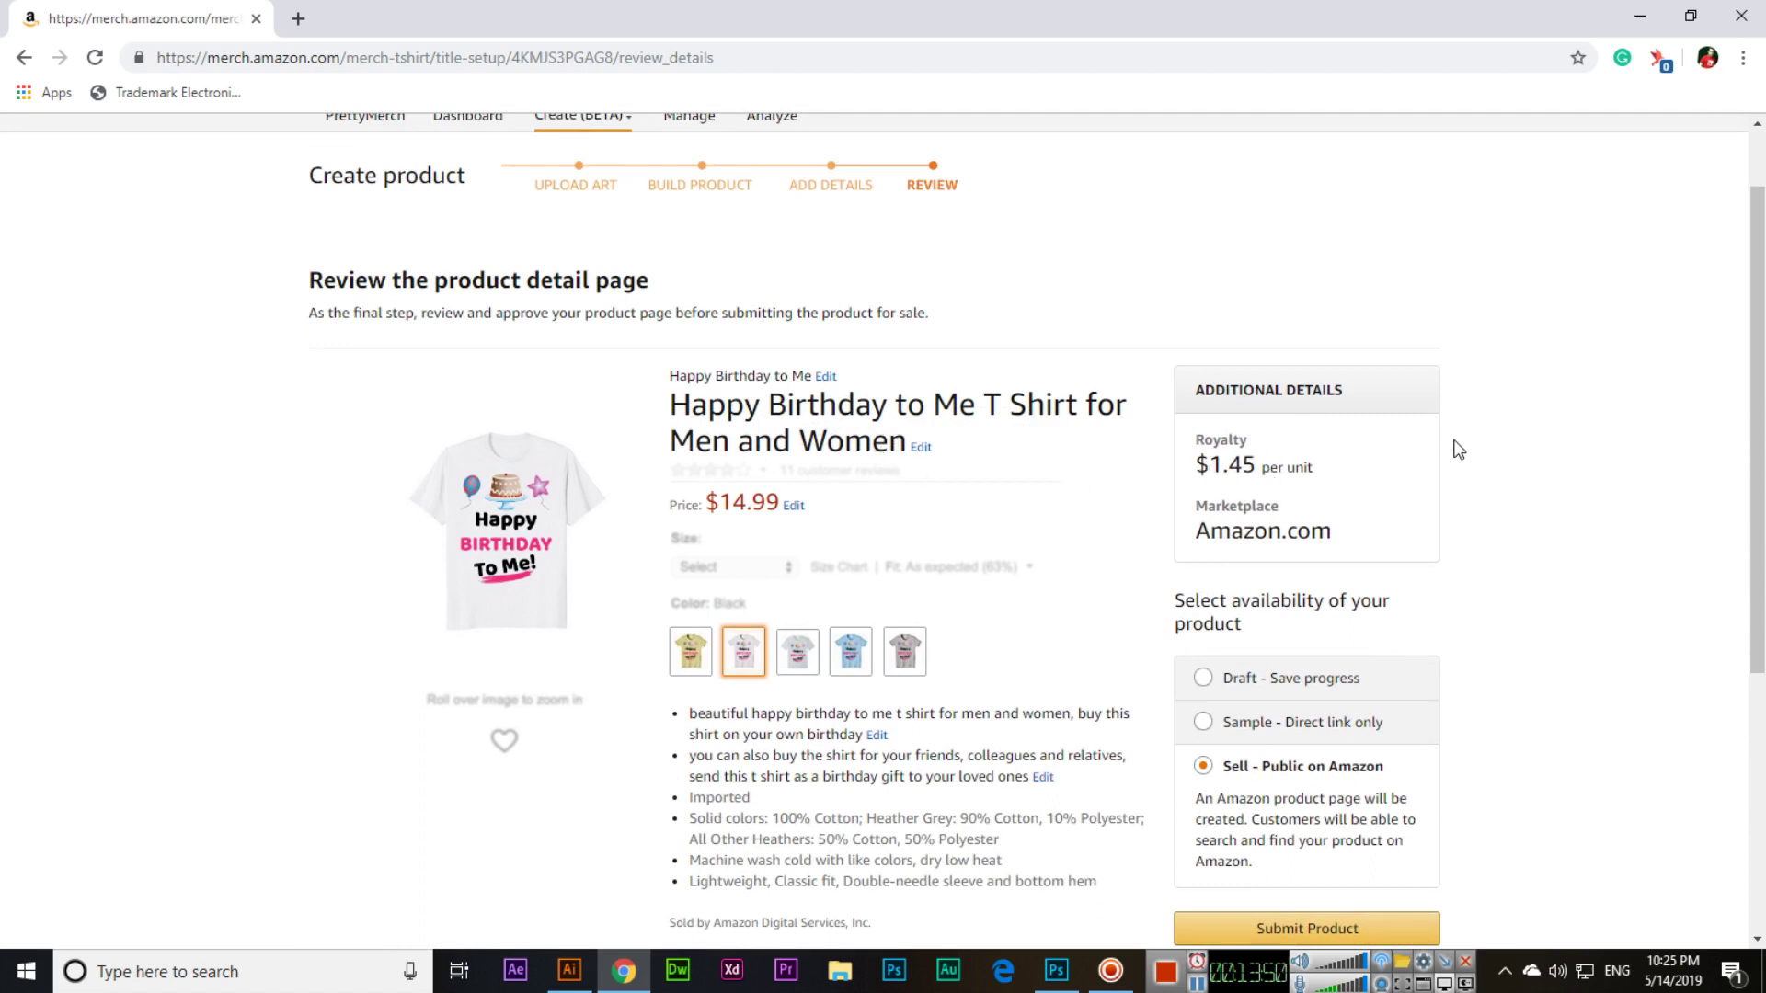
scroll(1456, 448, "down", 2)
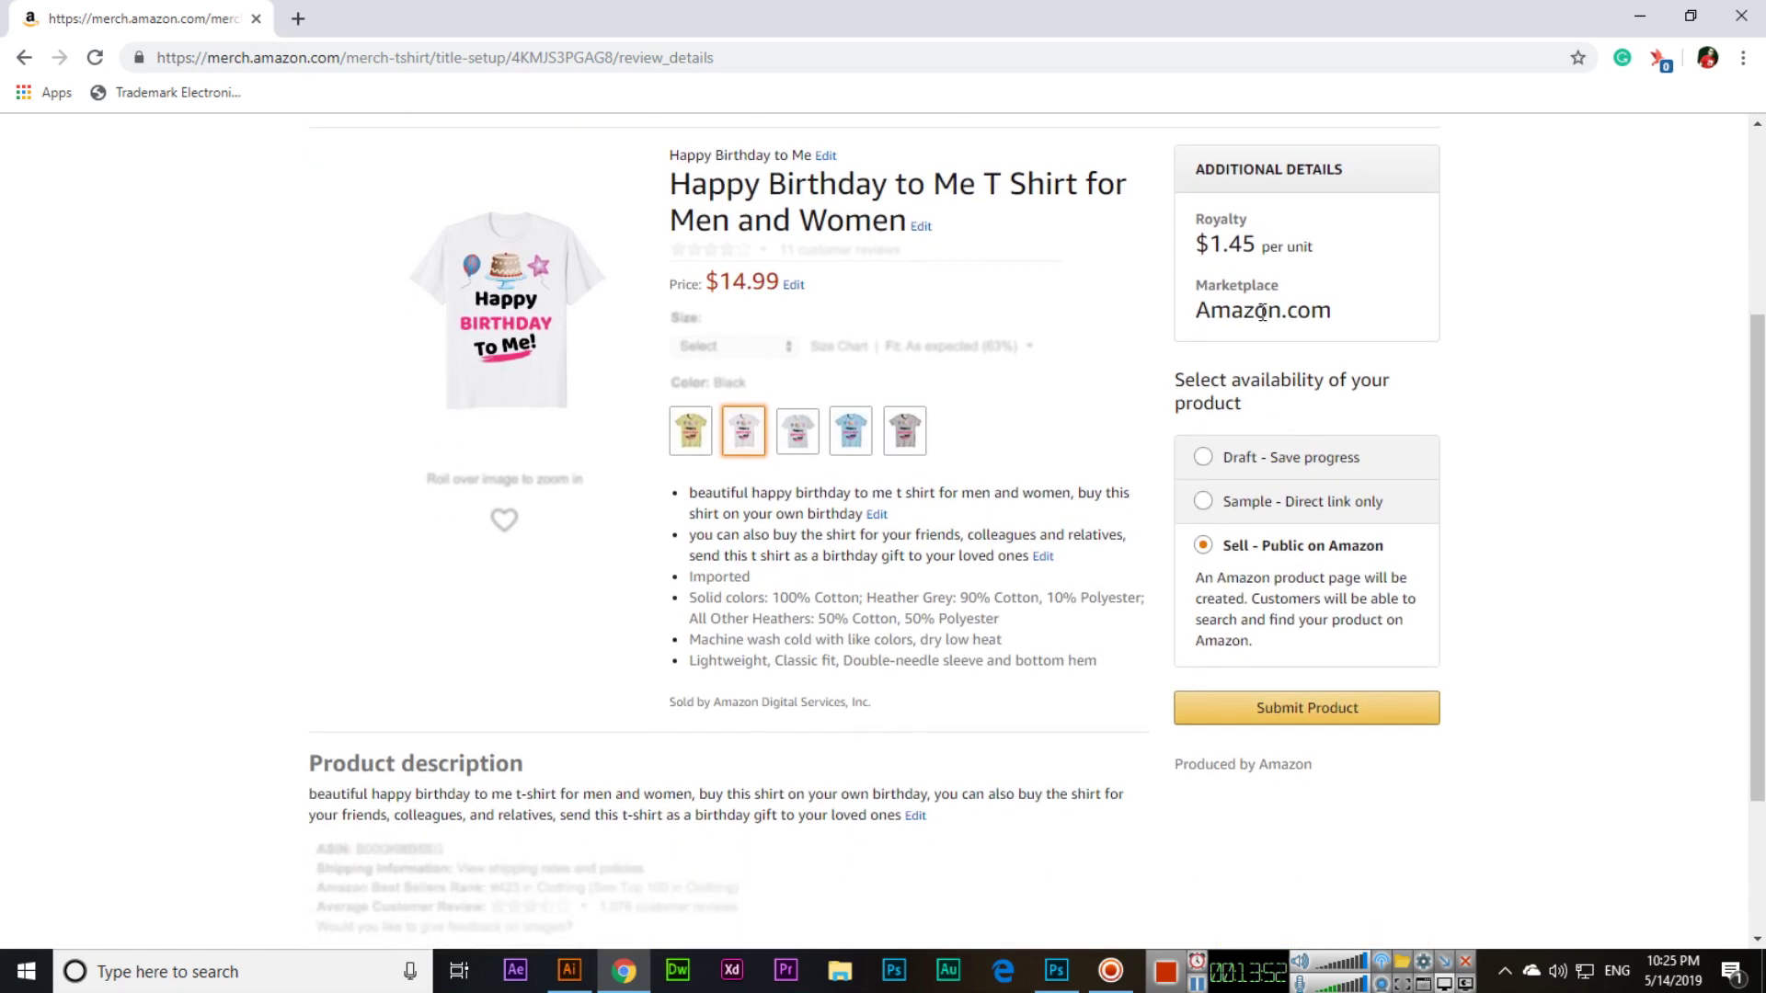
- Submit the T-shirt for public sale on Amazon and confirm ownership of all necessary rights
scroll(1541, 481, "down", 2)
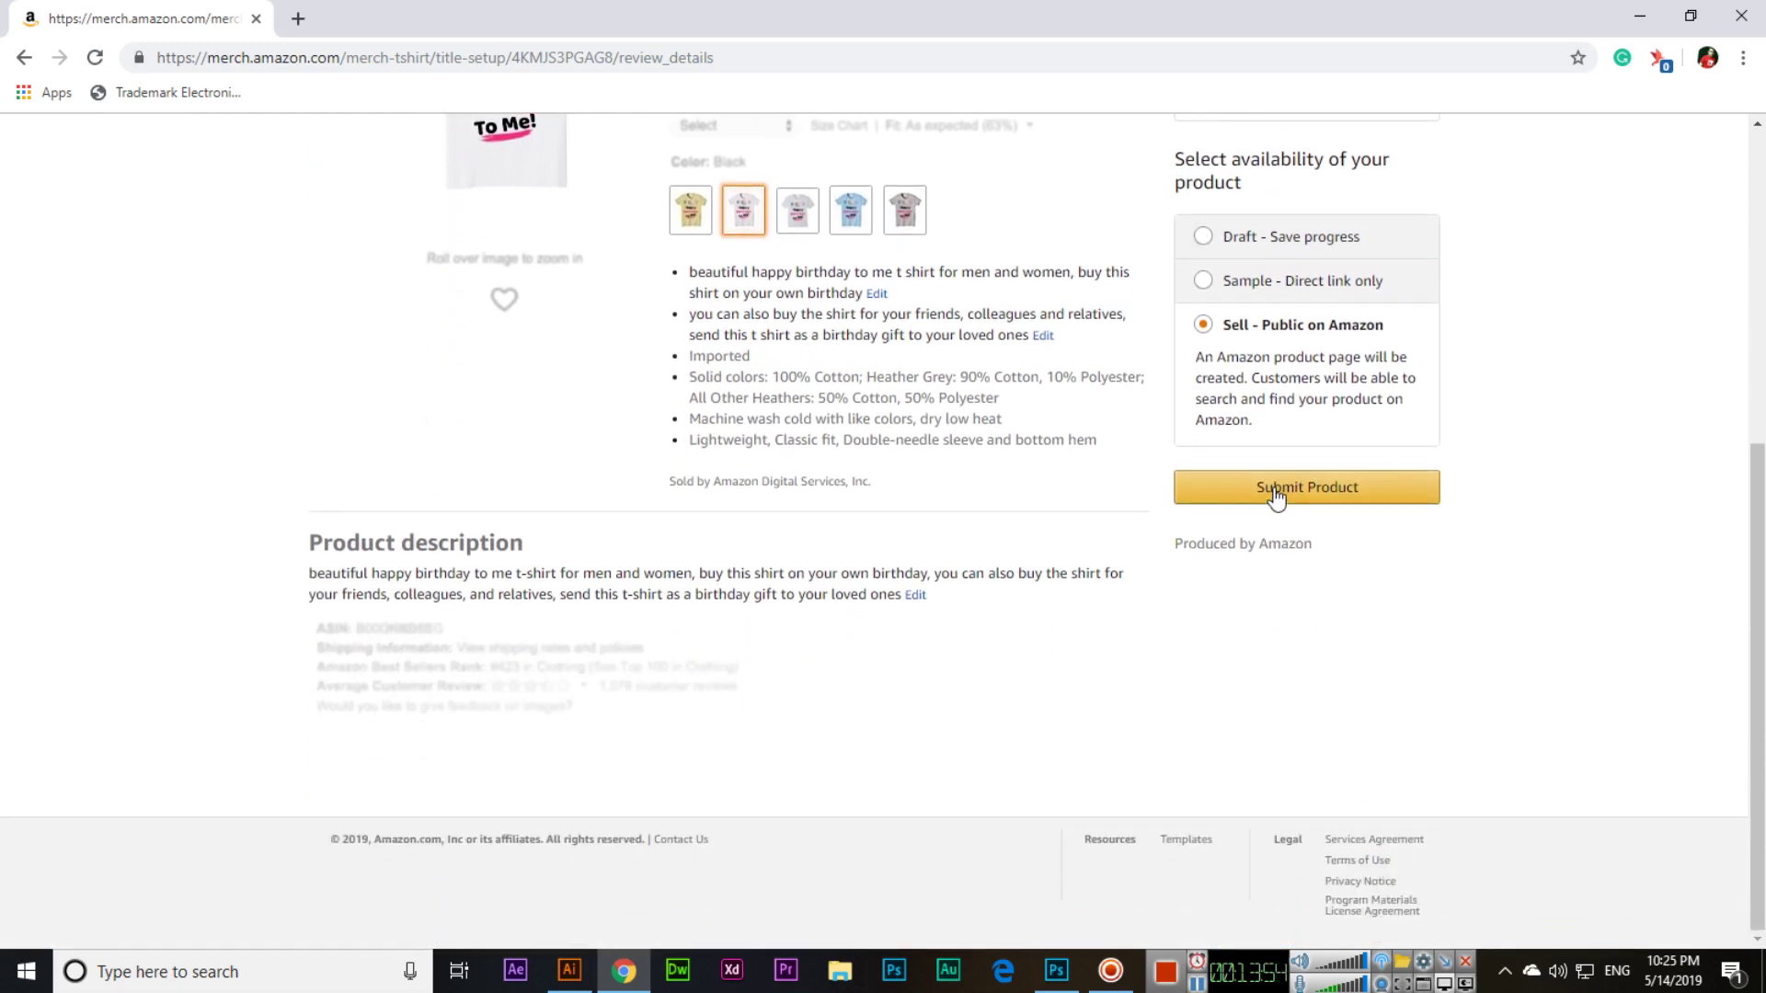
left_click(1272, 493)
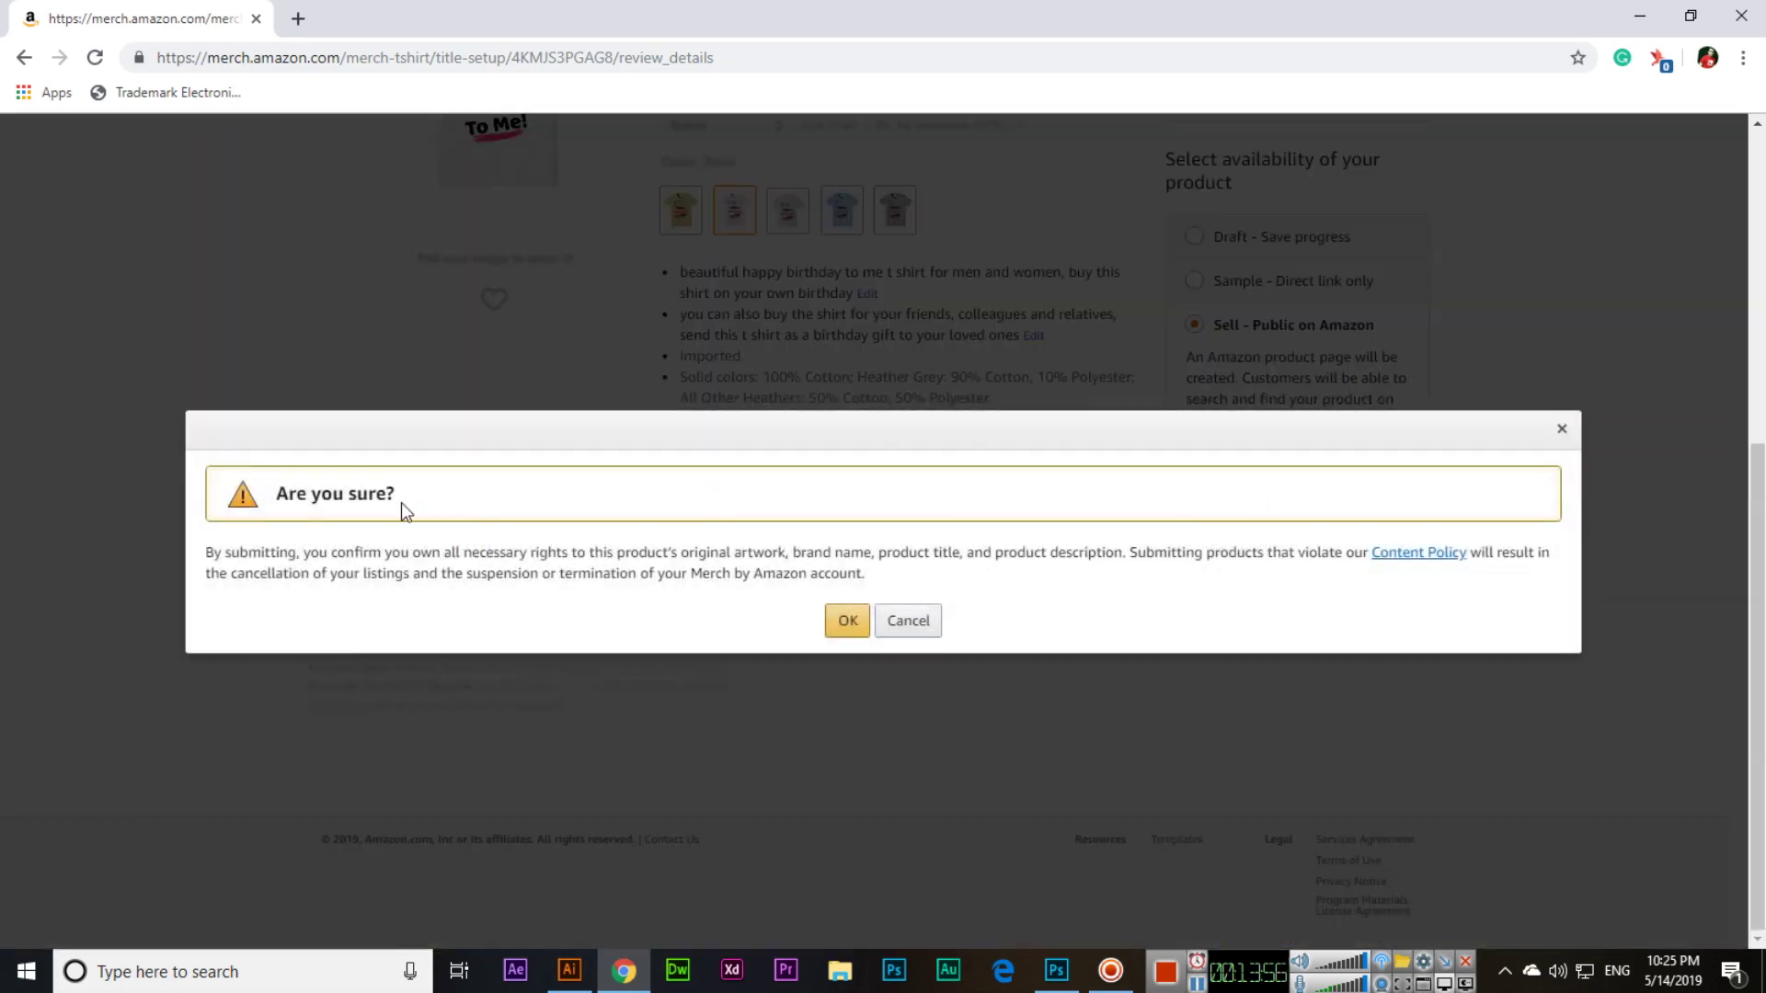
left_click(846, 619)
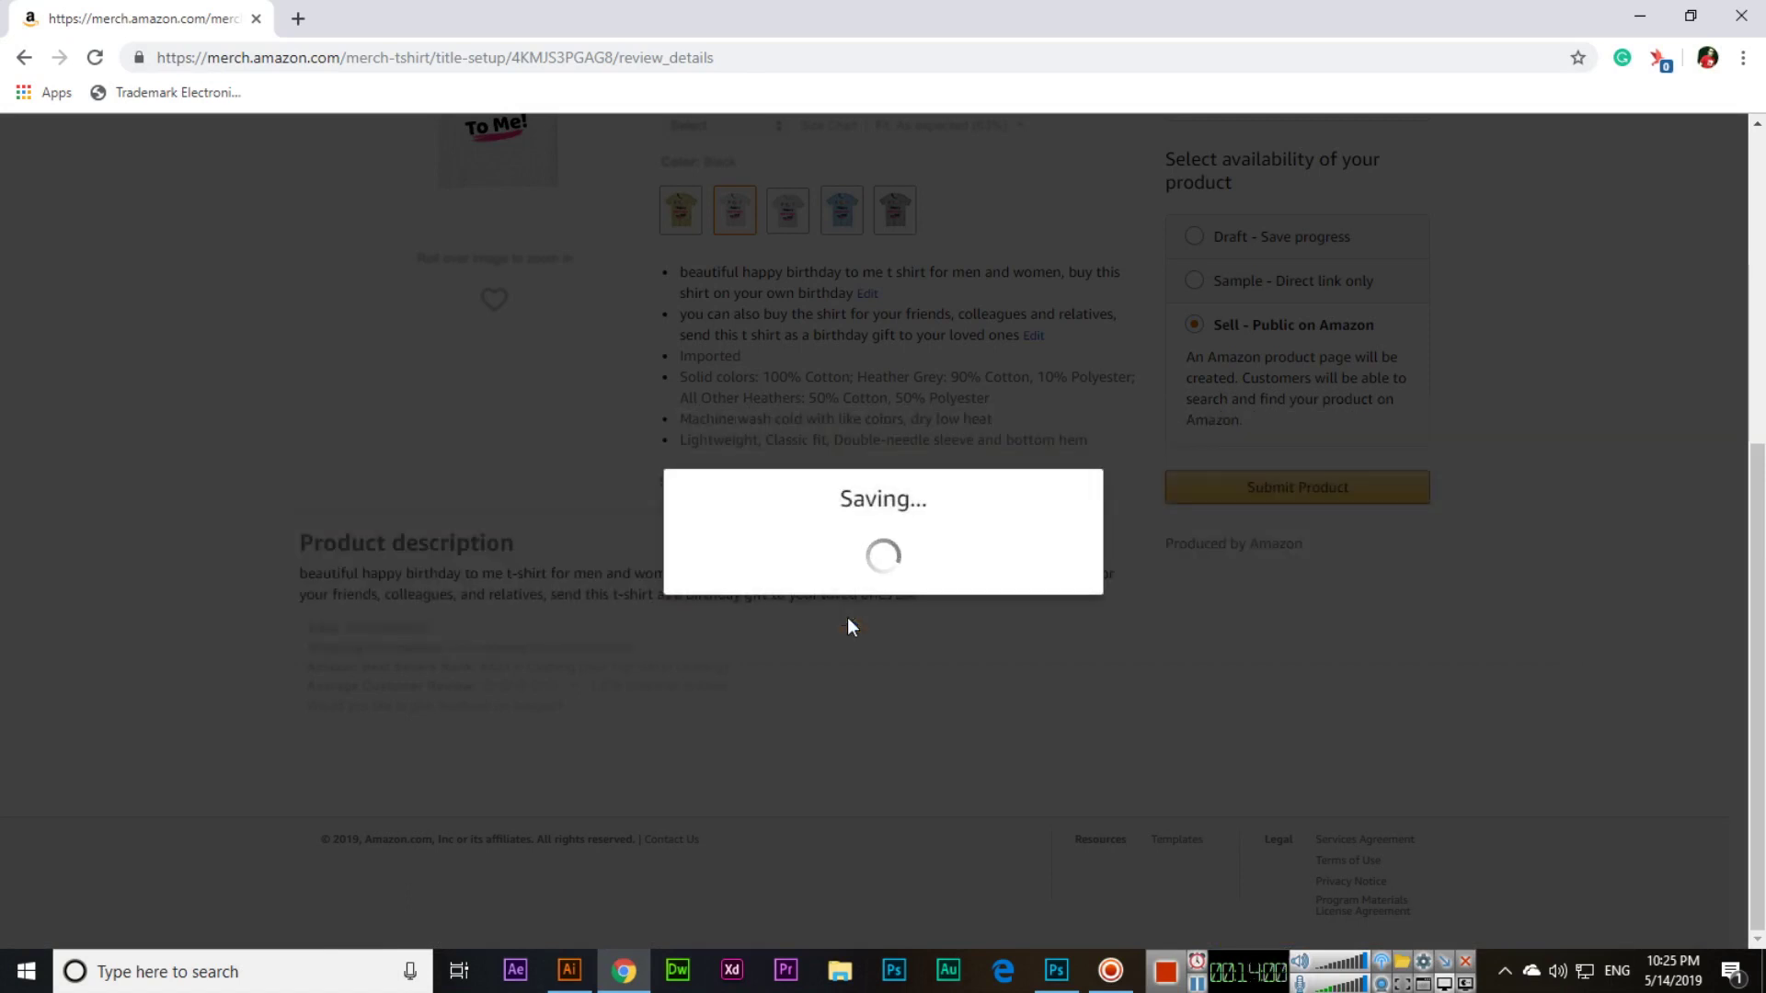